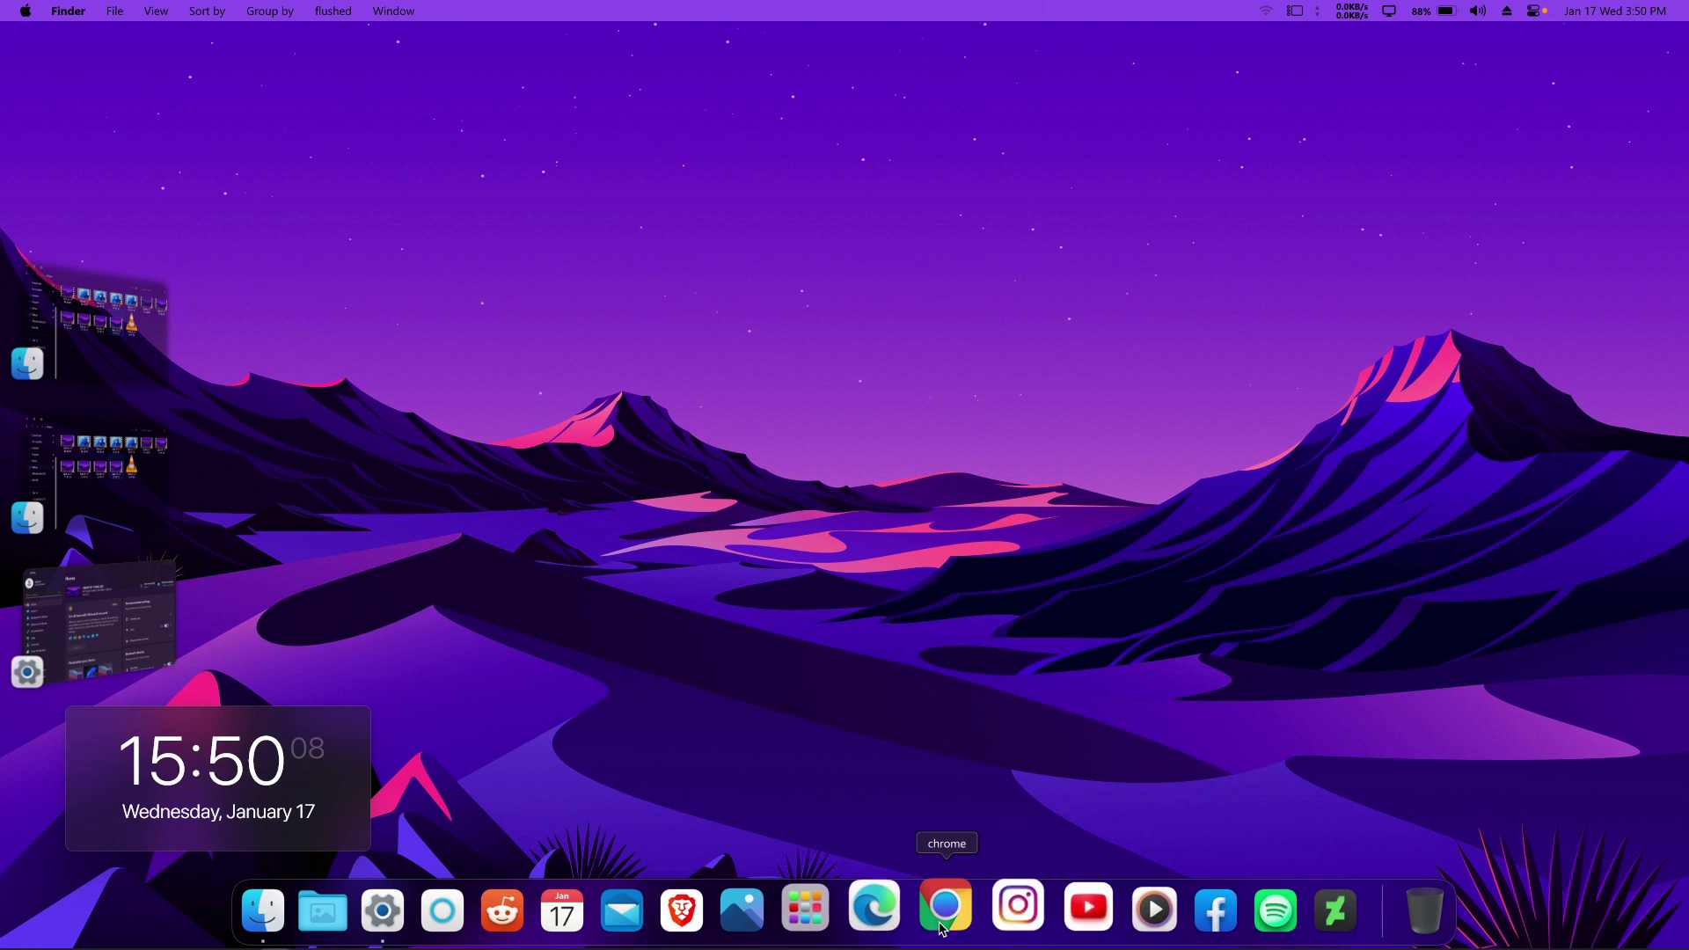
Browse the full-screen app grid, then return to the desktop.
click(827, 910)
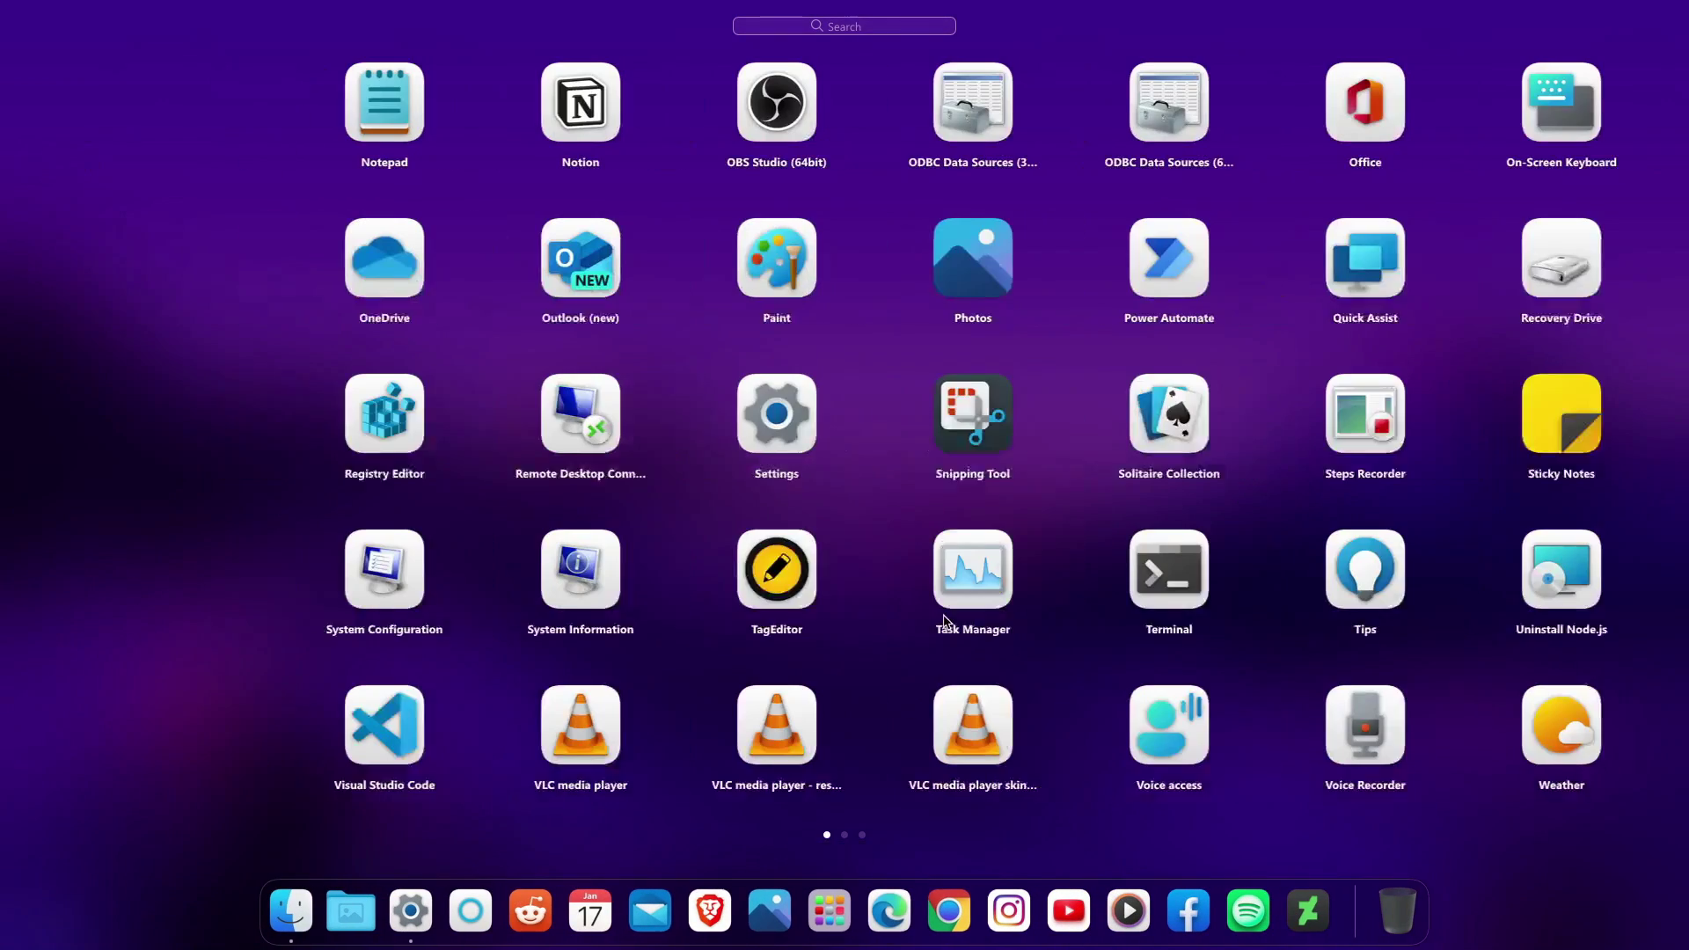
scroll(948, 598, down, 2)
click(946, 616)
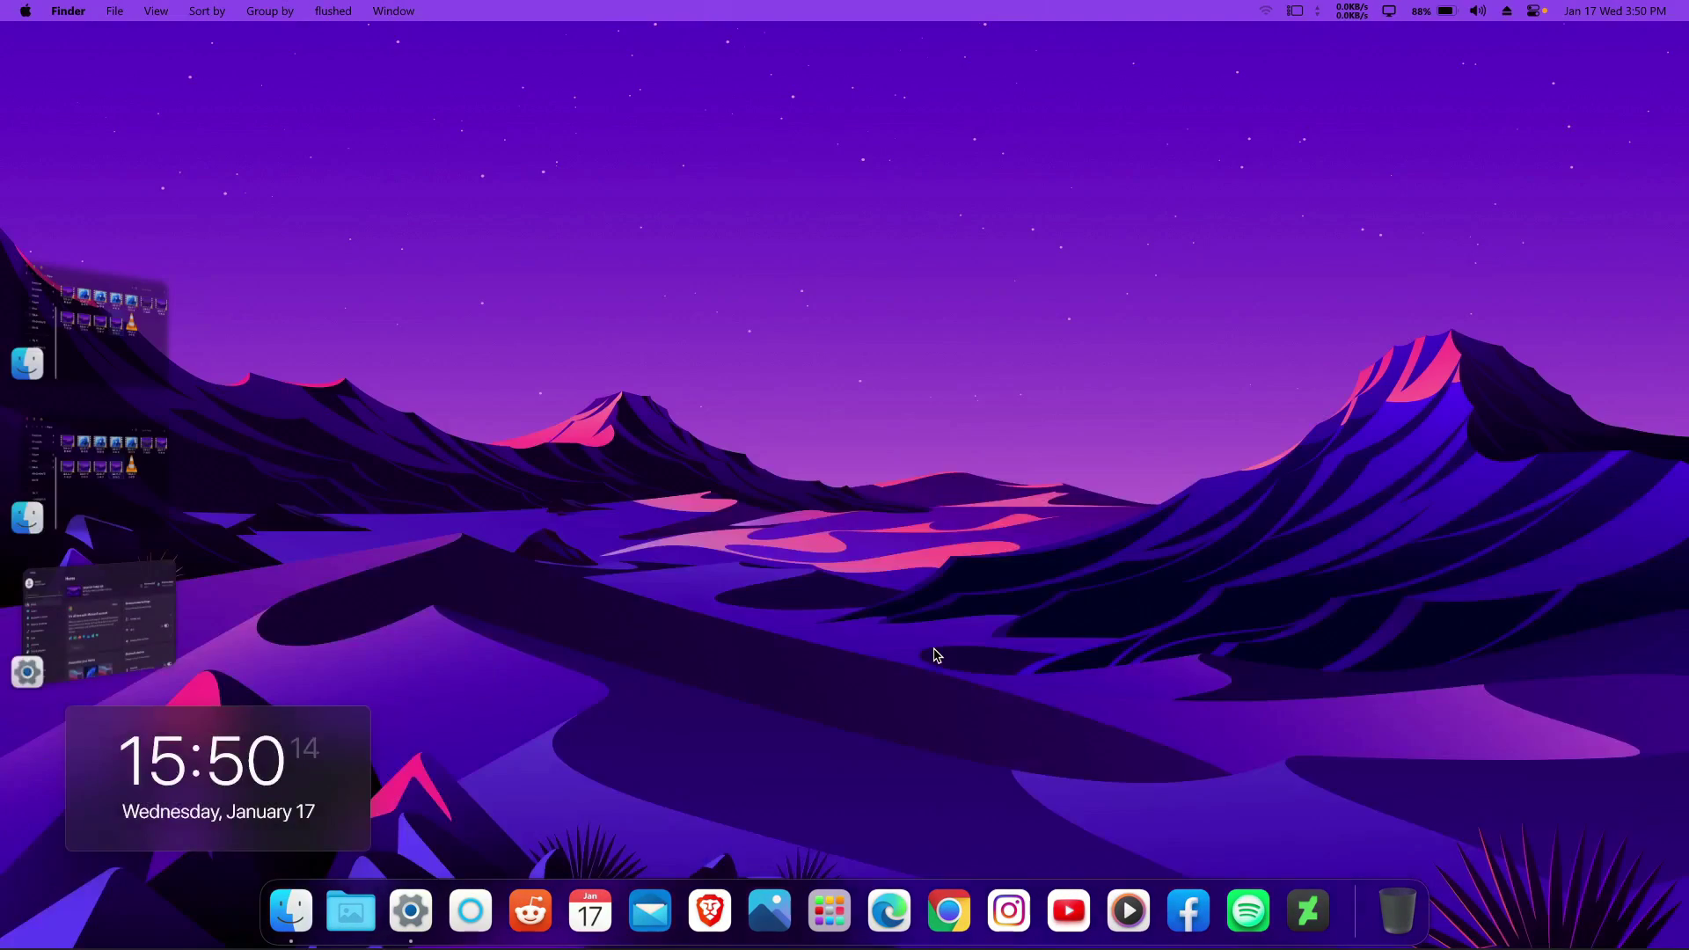
Preview the Pictures folder from the dock and look inside its Screenshots subfolder.
click(339, 915)
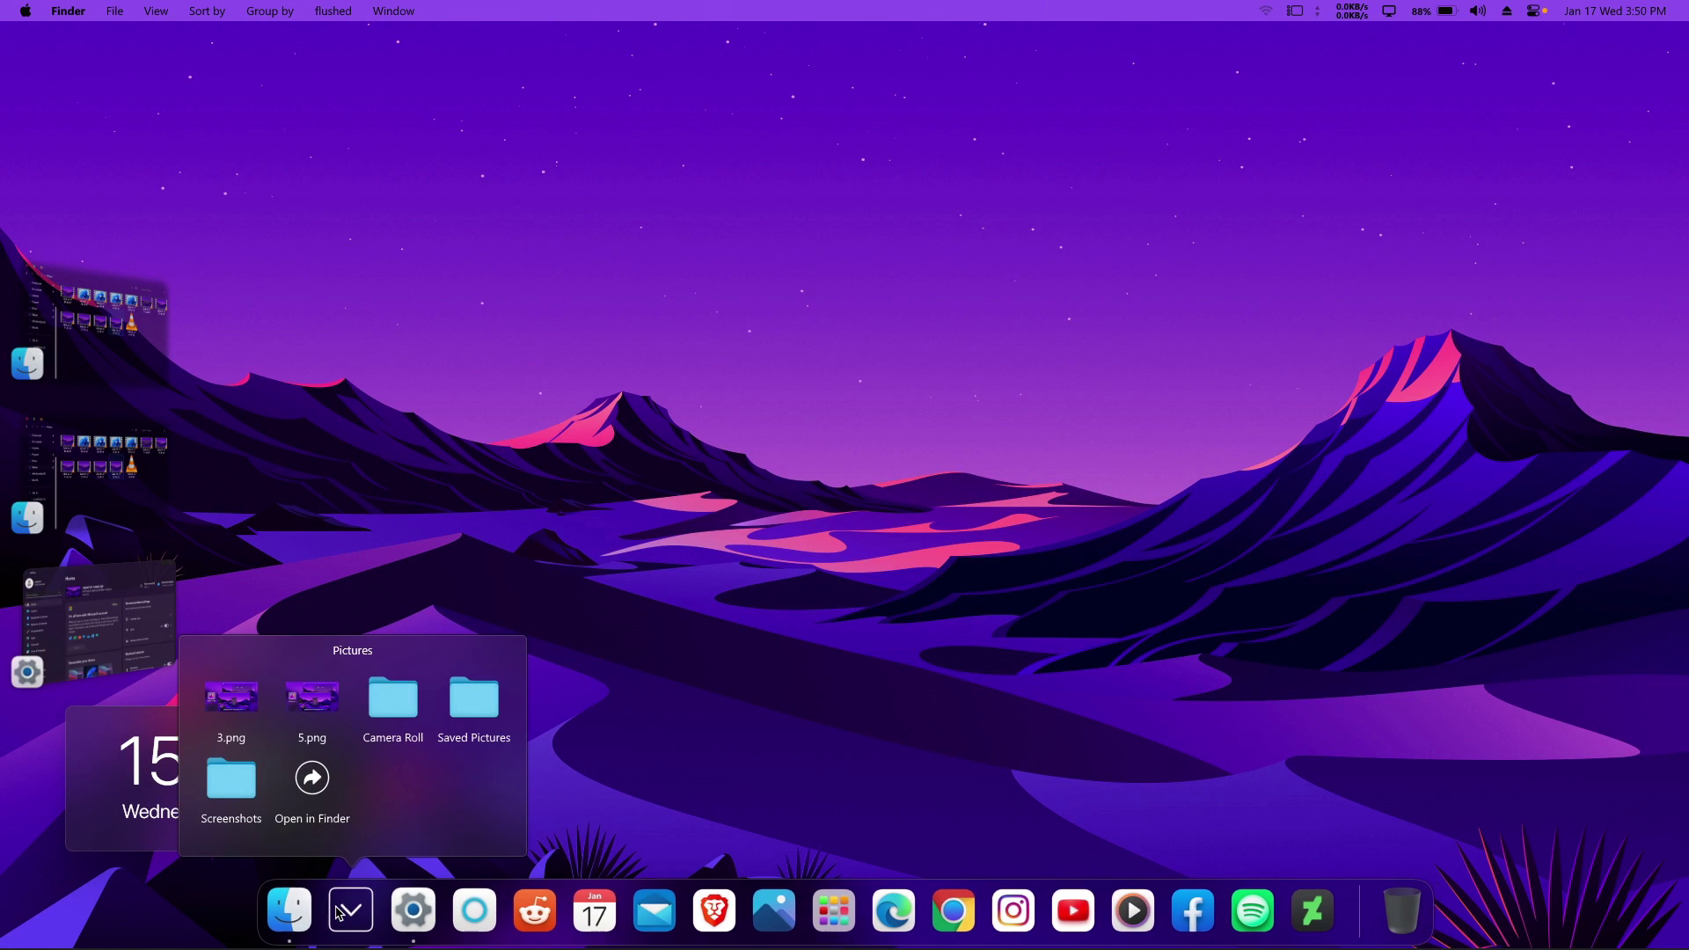
click(231, 783)
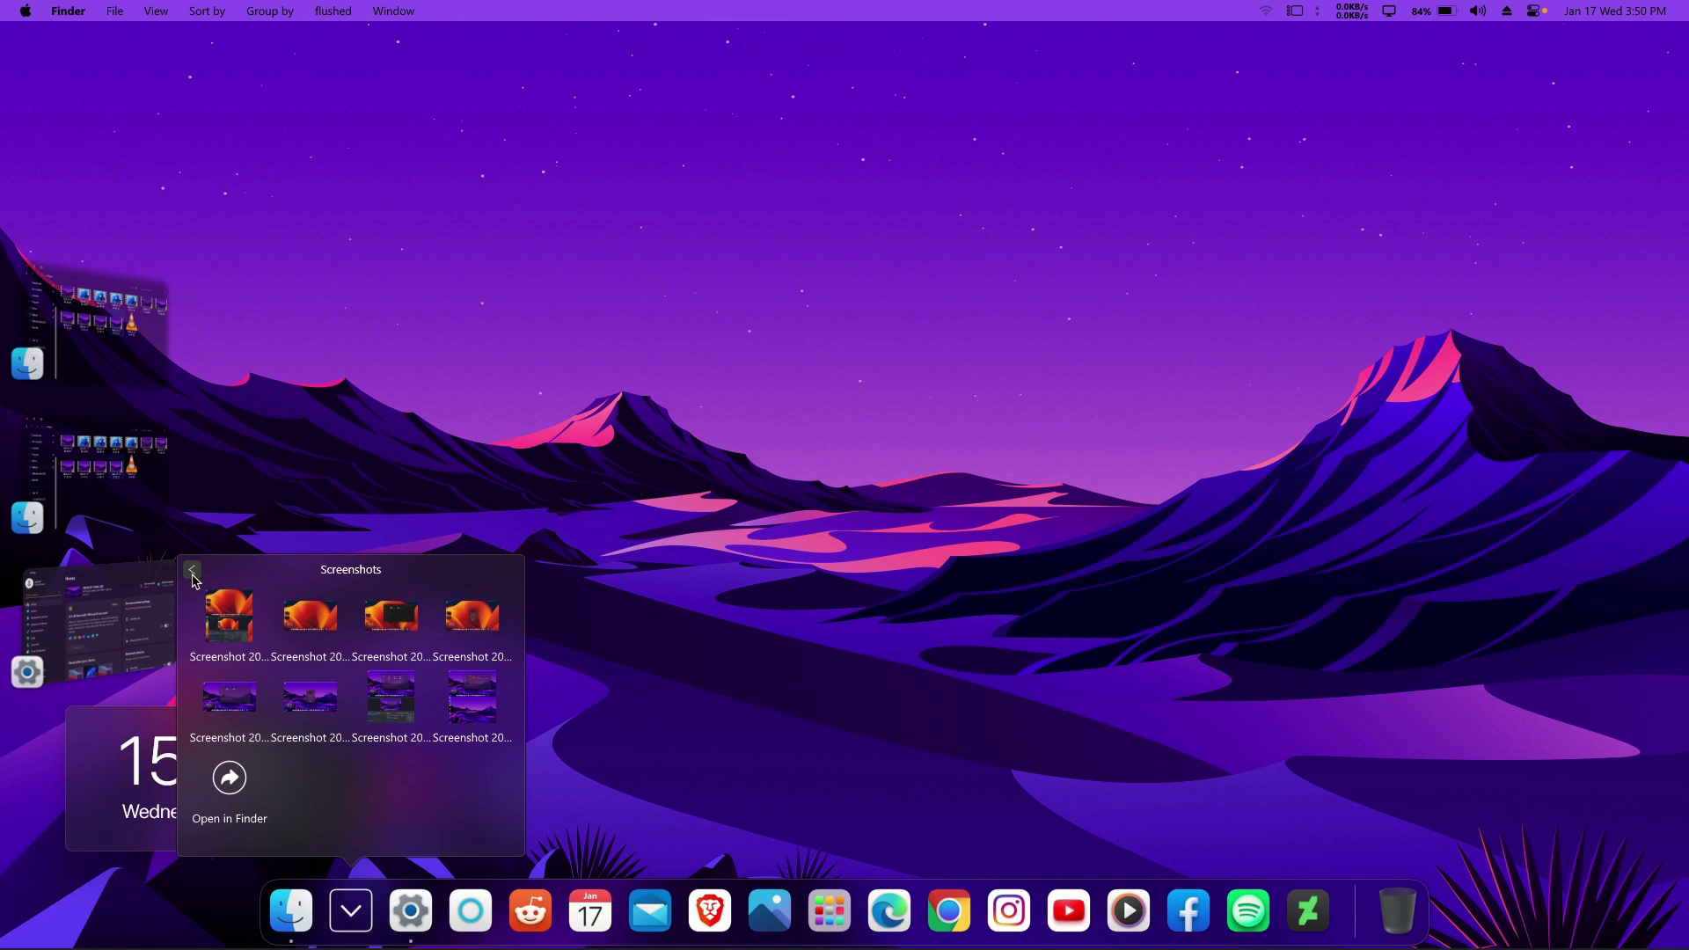
click(192, 570)
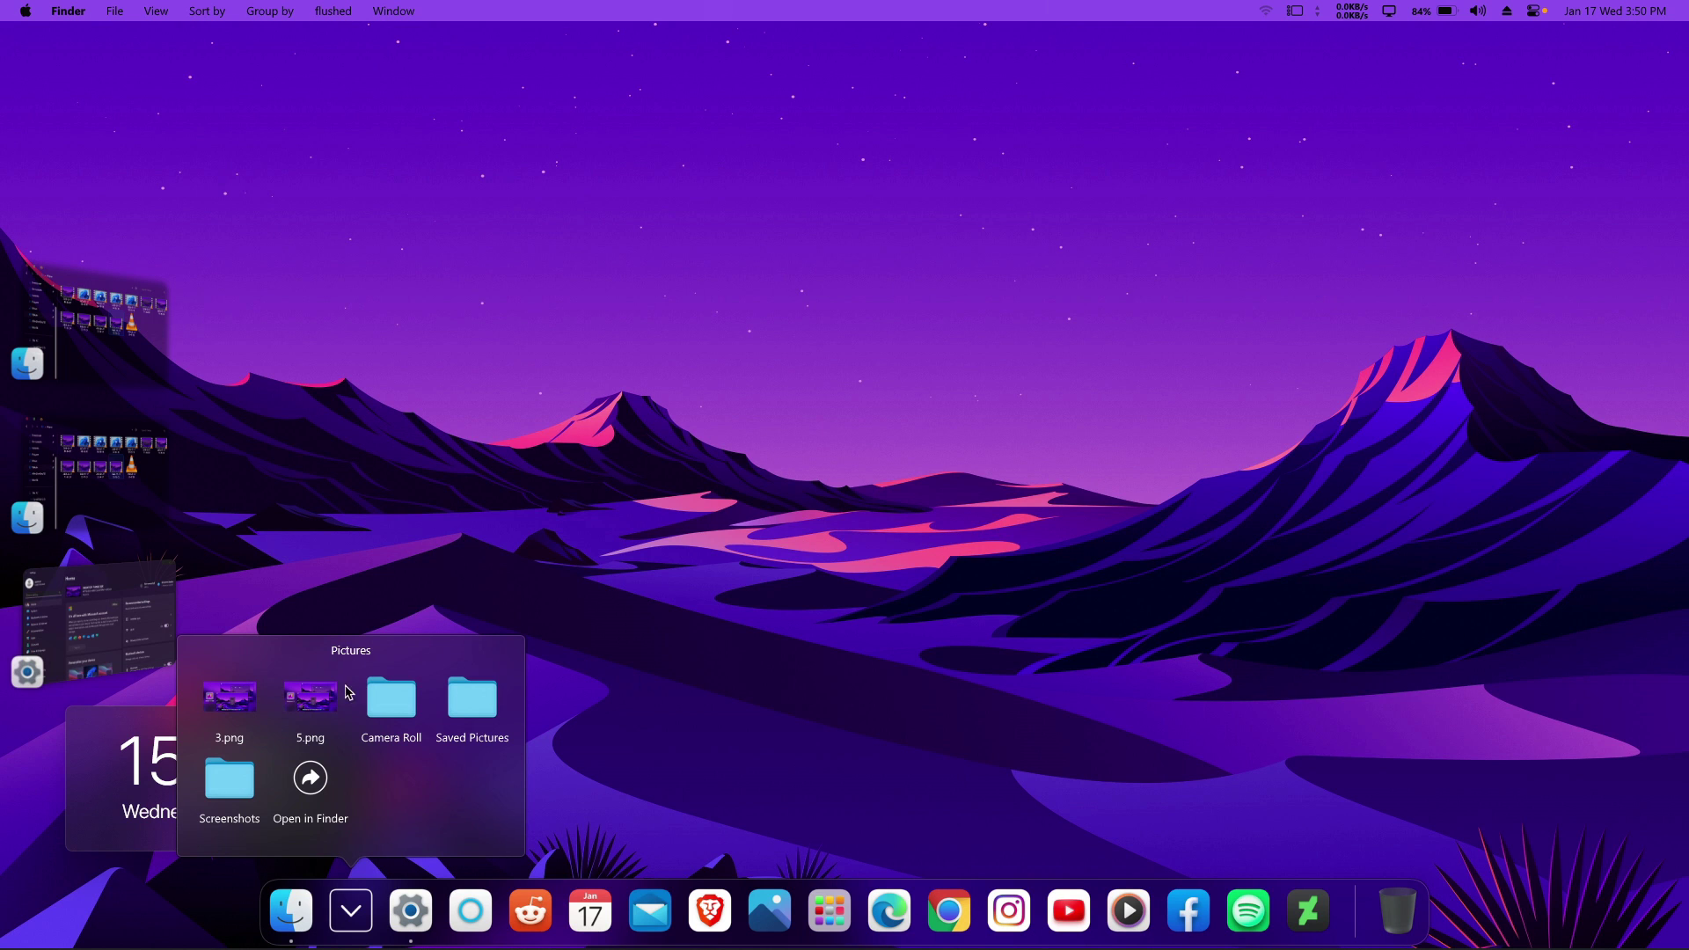
click(356, 911)
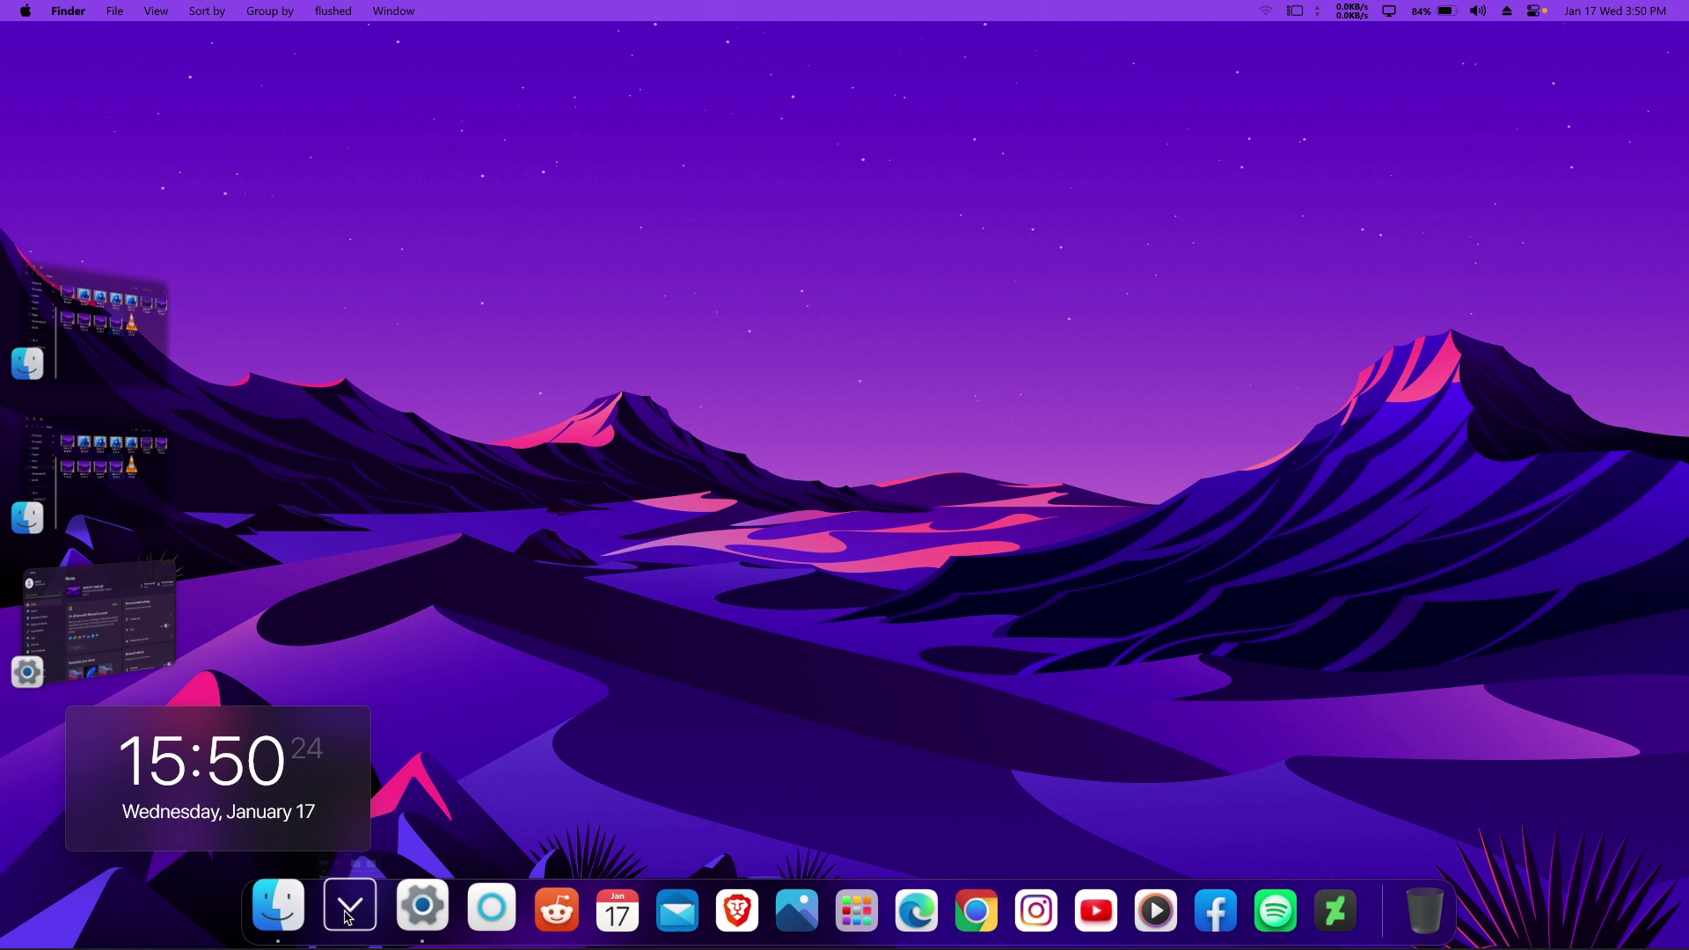
Open a Finder window on Videos and swap it with Settings in Stage Manager.
click(97, 316)
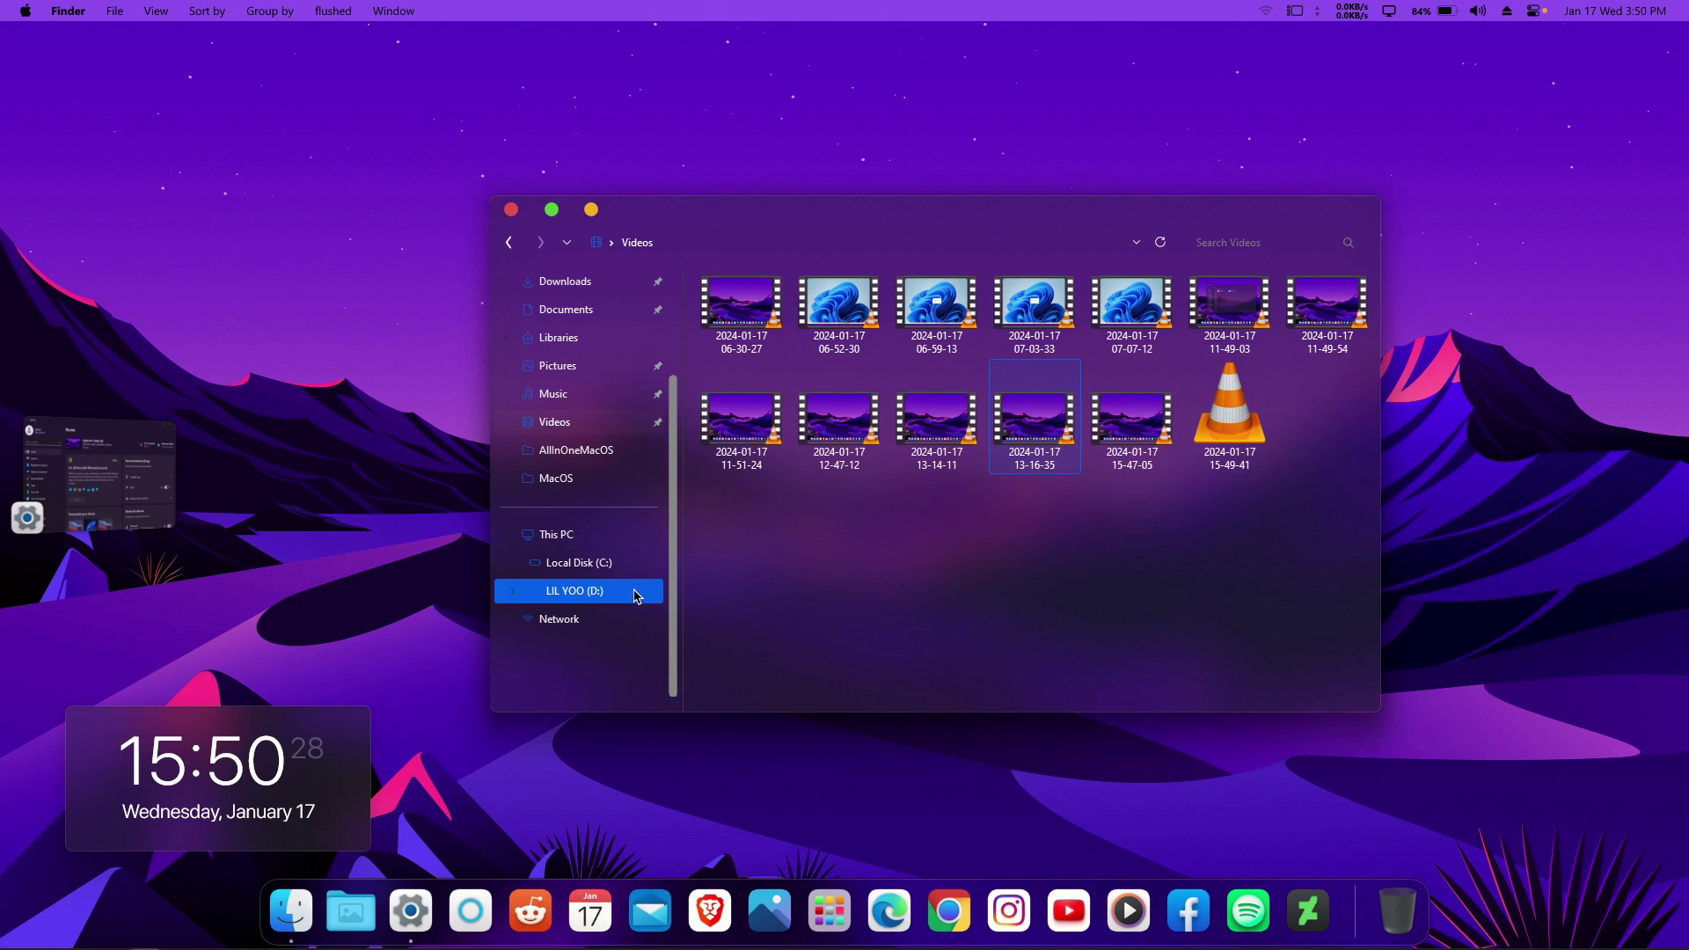
click(102, 476)
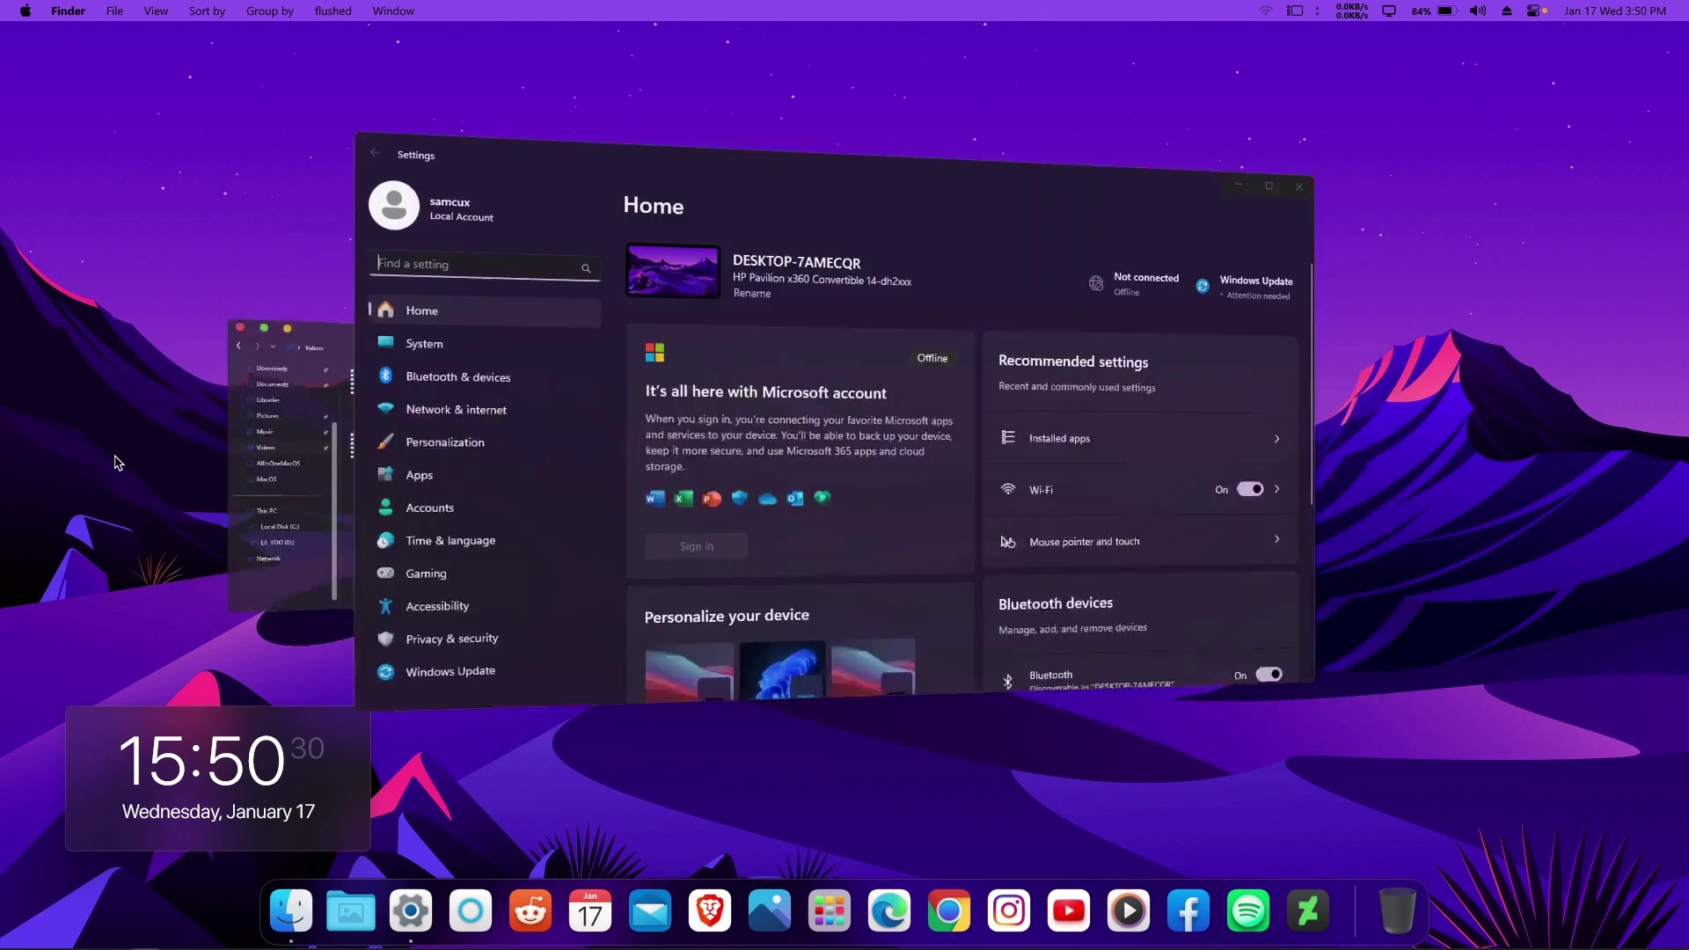
click(106, 475)
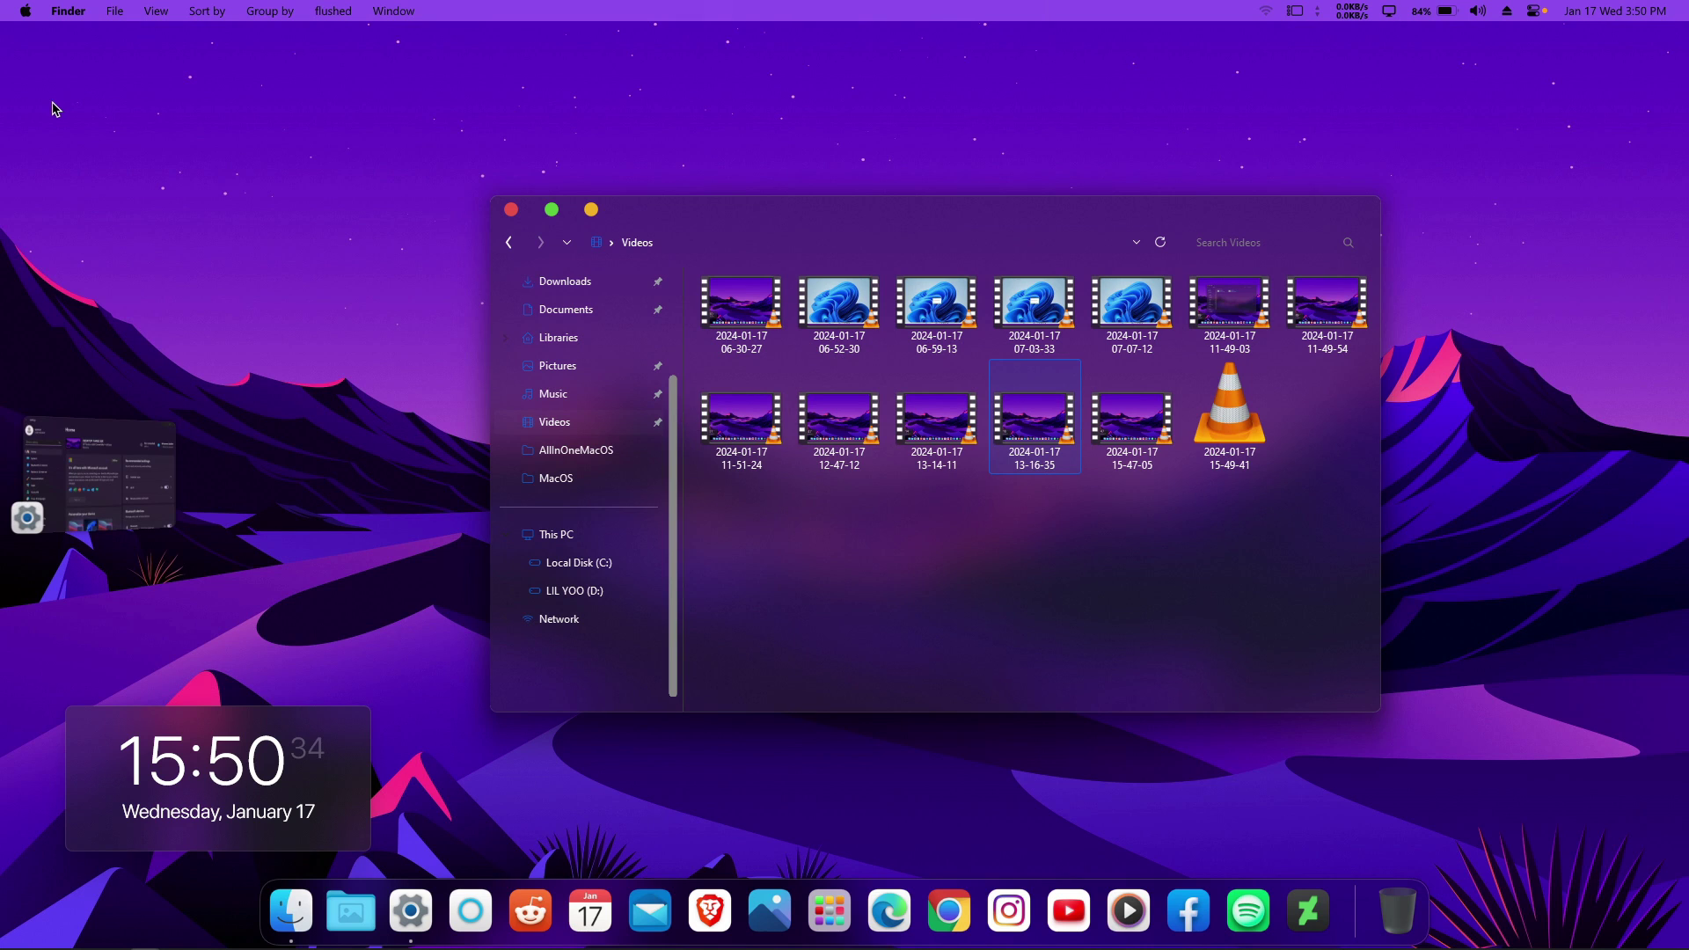
Check the Apple menu, then view the Wi-Fi network list in Control Center.
click(25, 12)
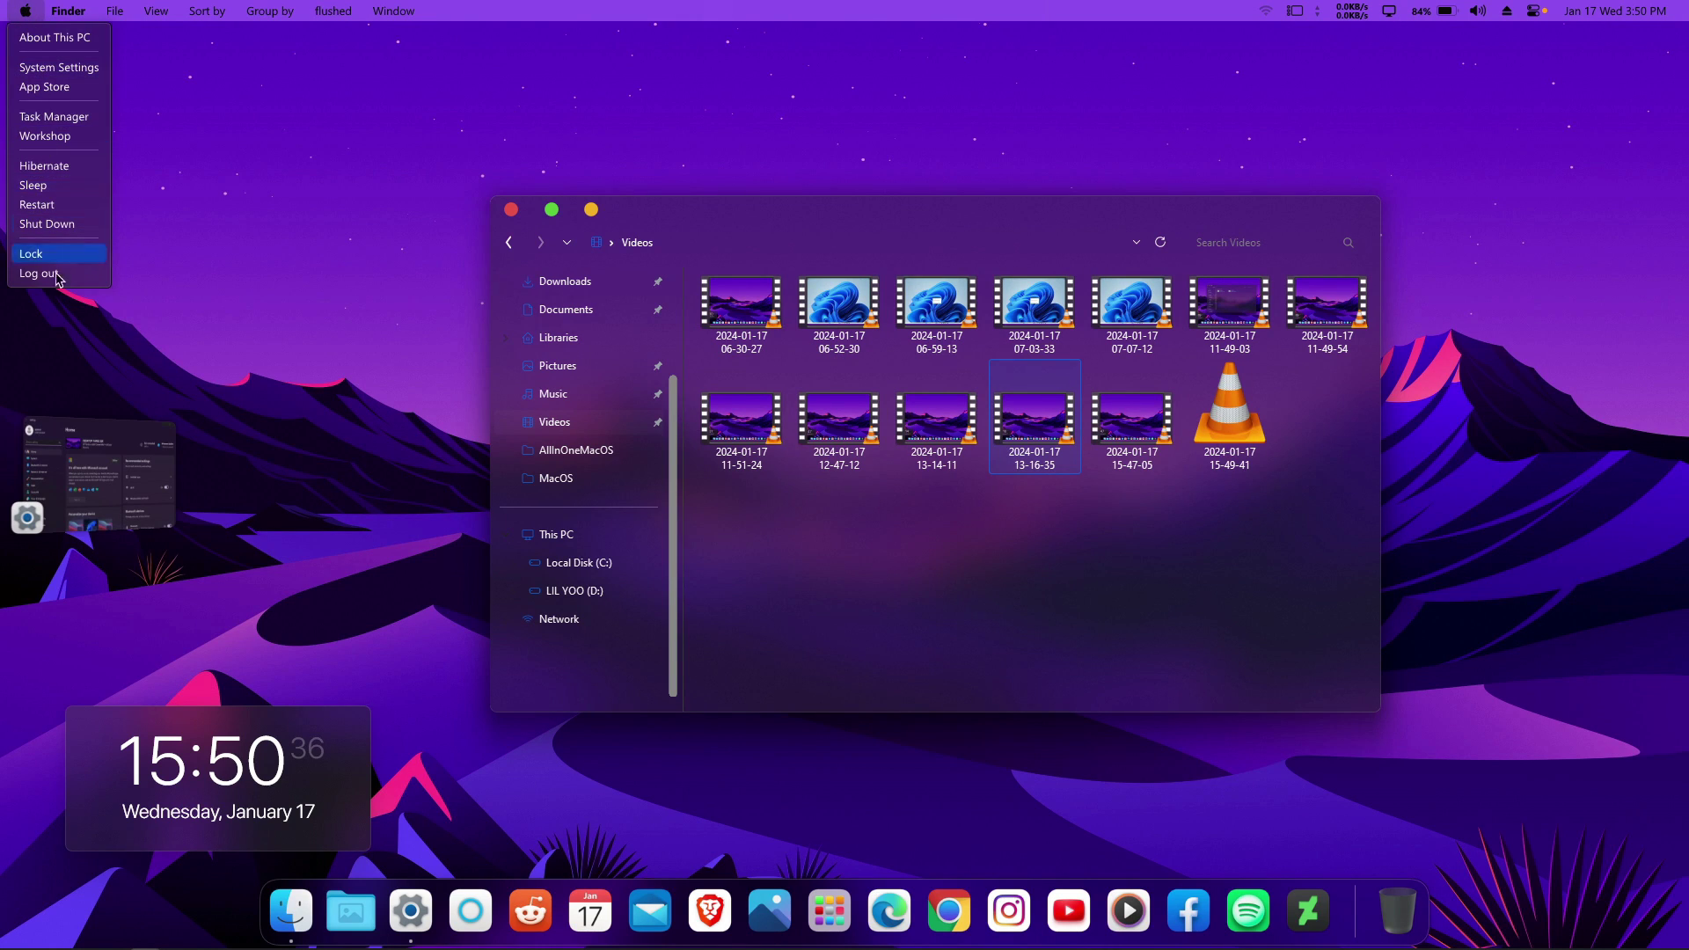
click(70, 12)
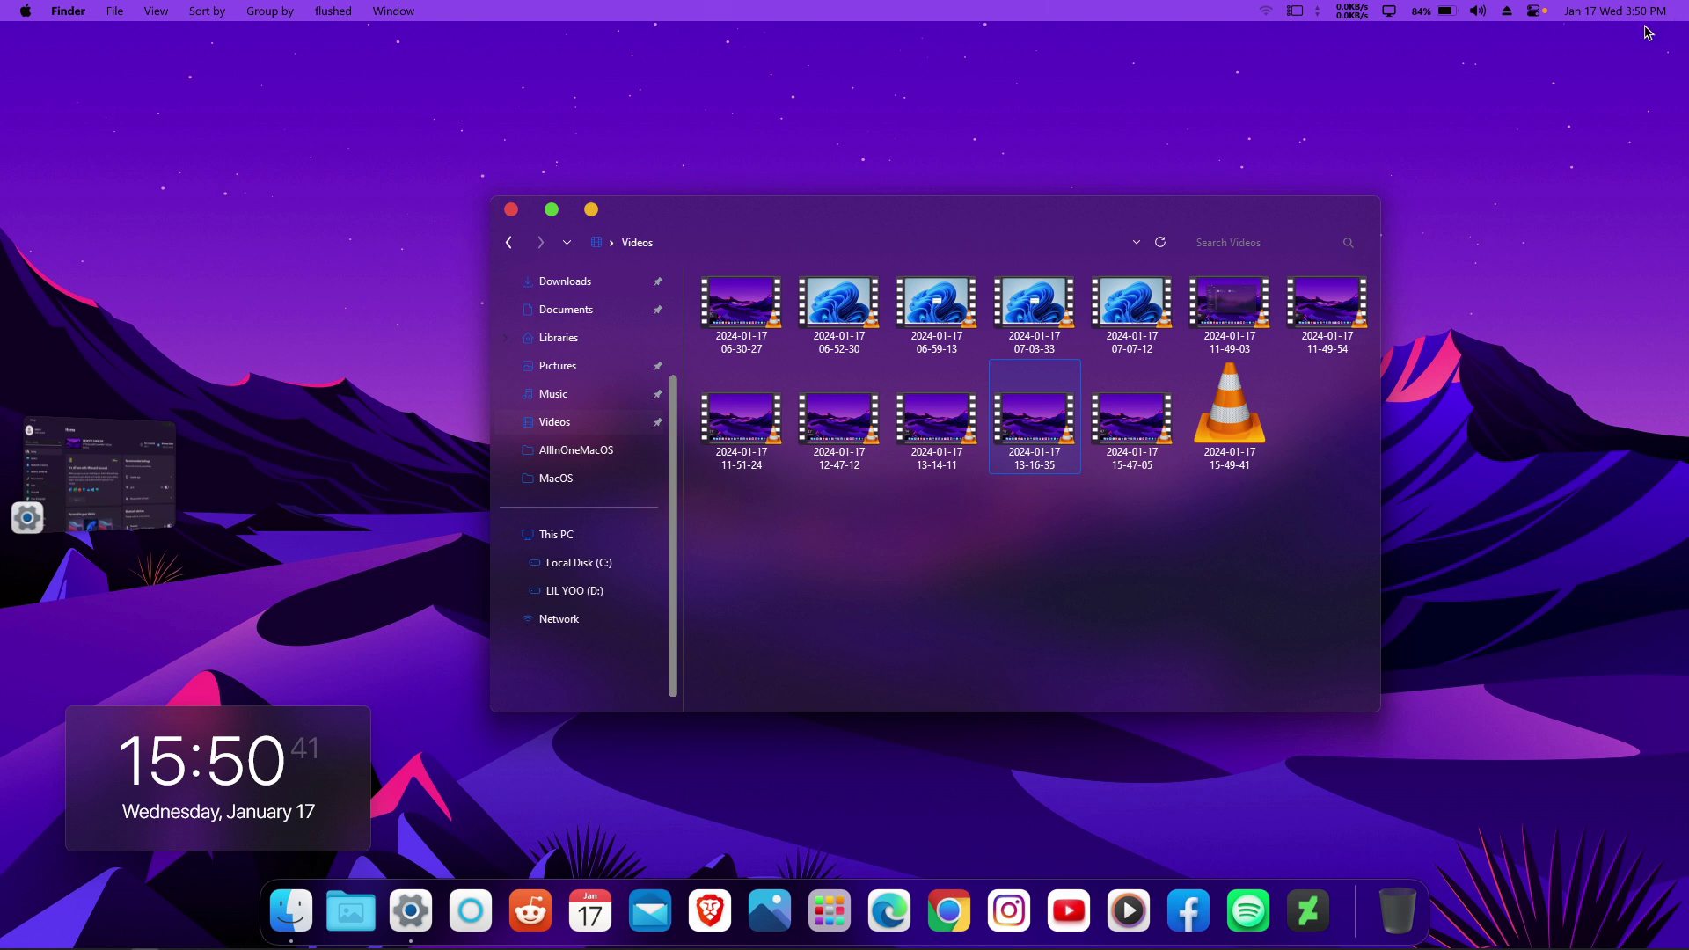
click(1534, 12)
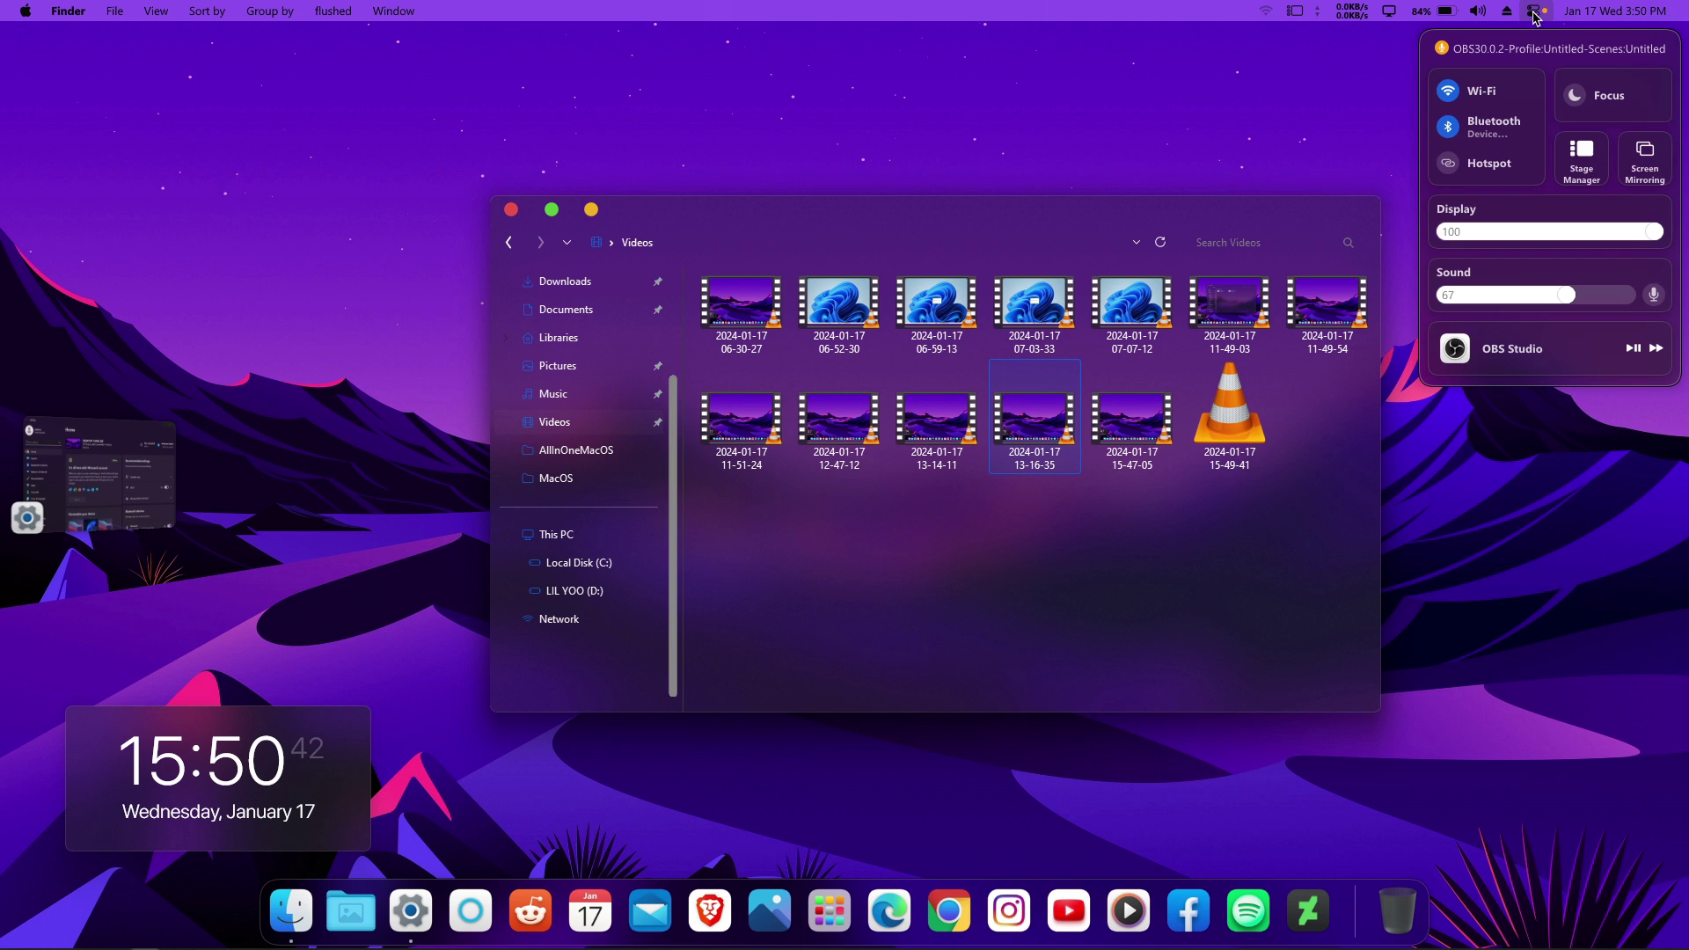
click(1508, 95)
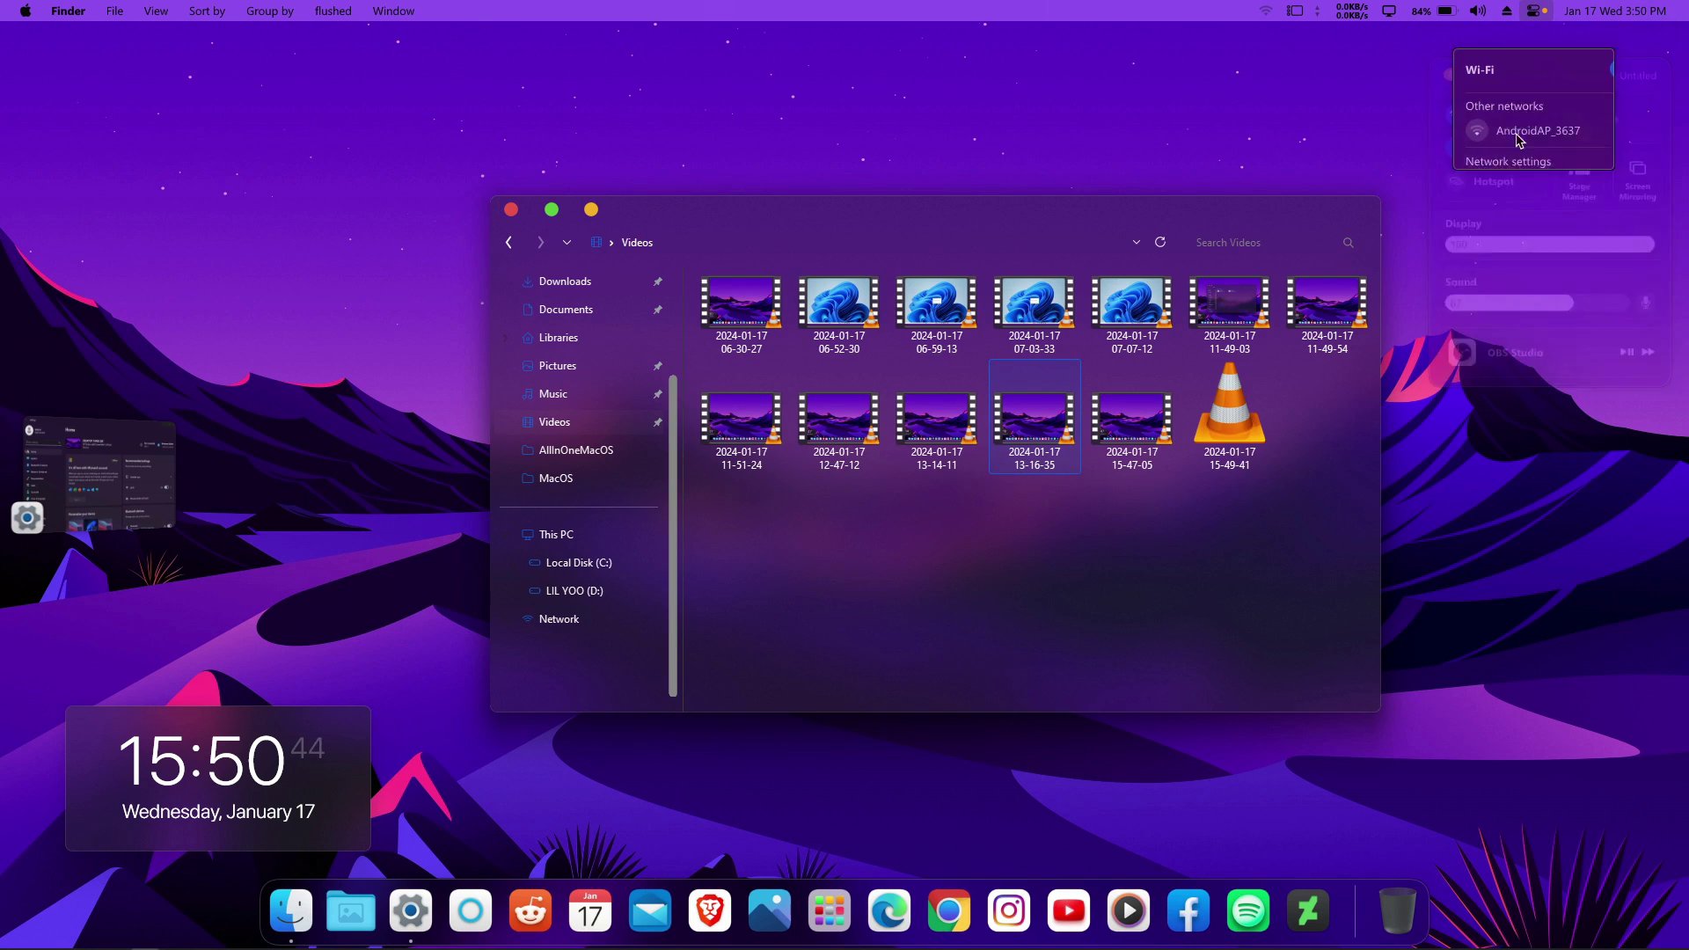
click(1543, 17)
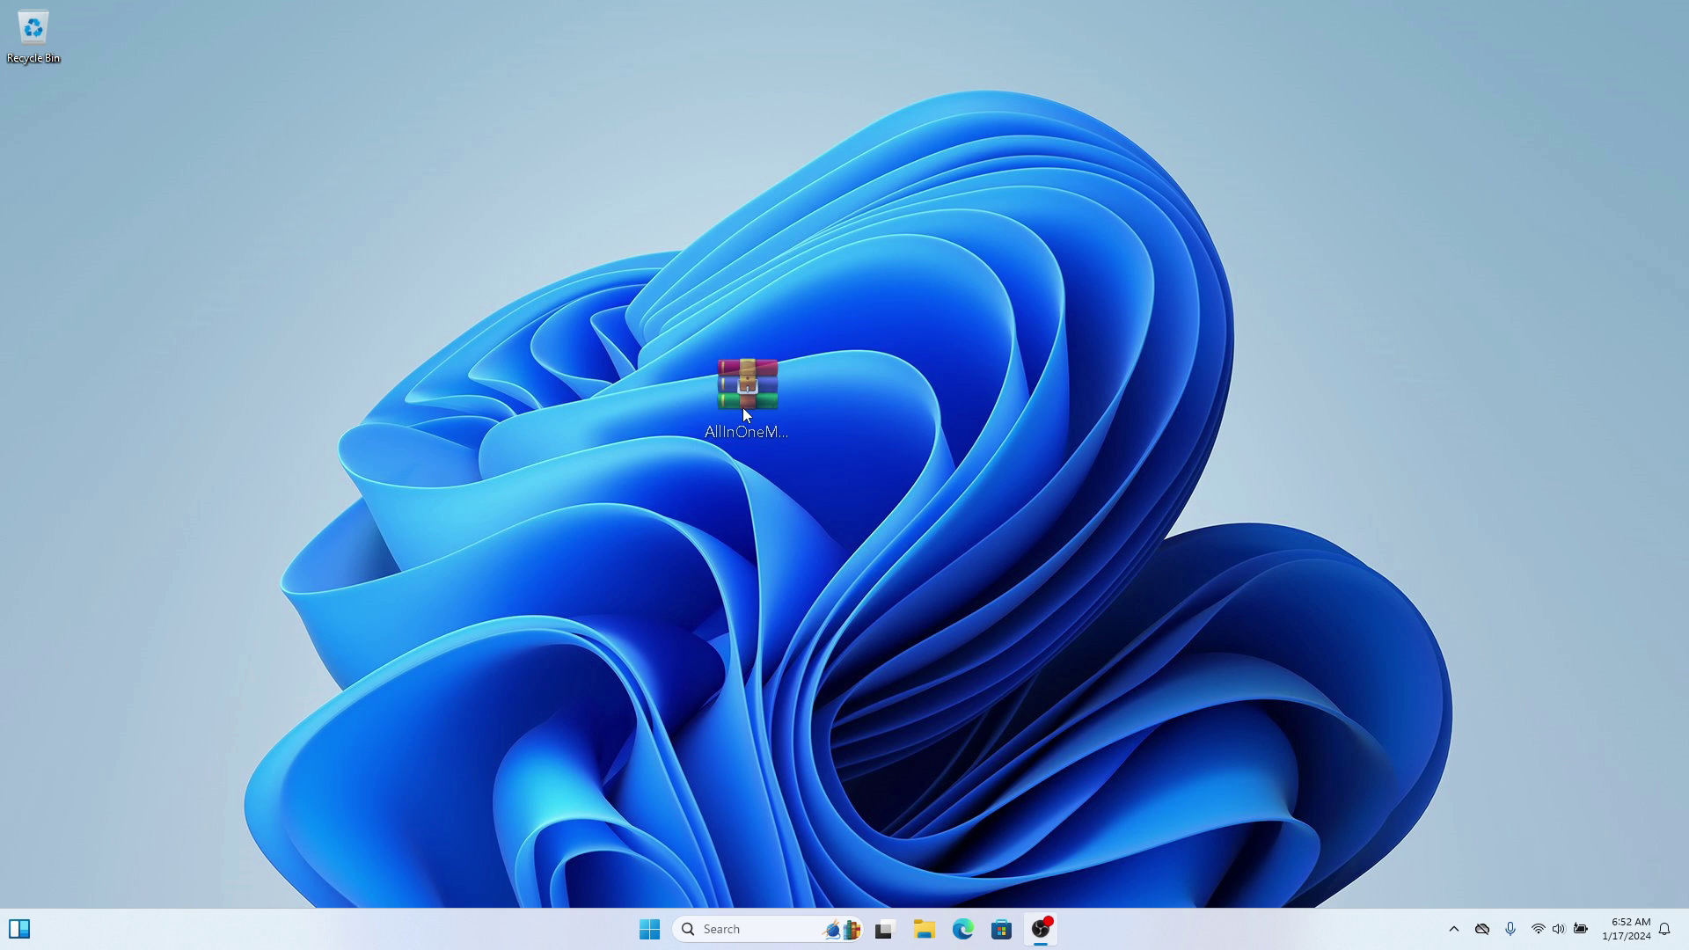
Extract the AllInOneMacOS bundle archive onto the desktop.
drag(742, 408, 742, 408)
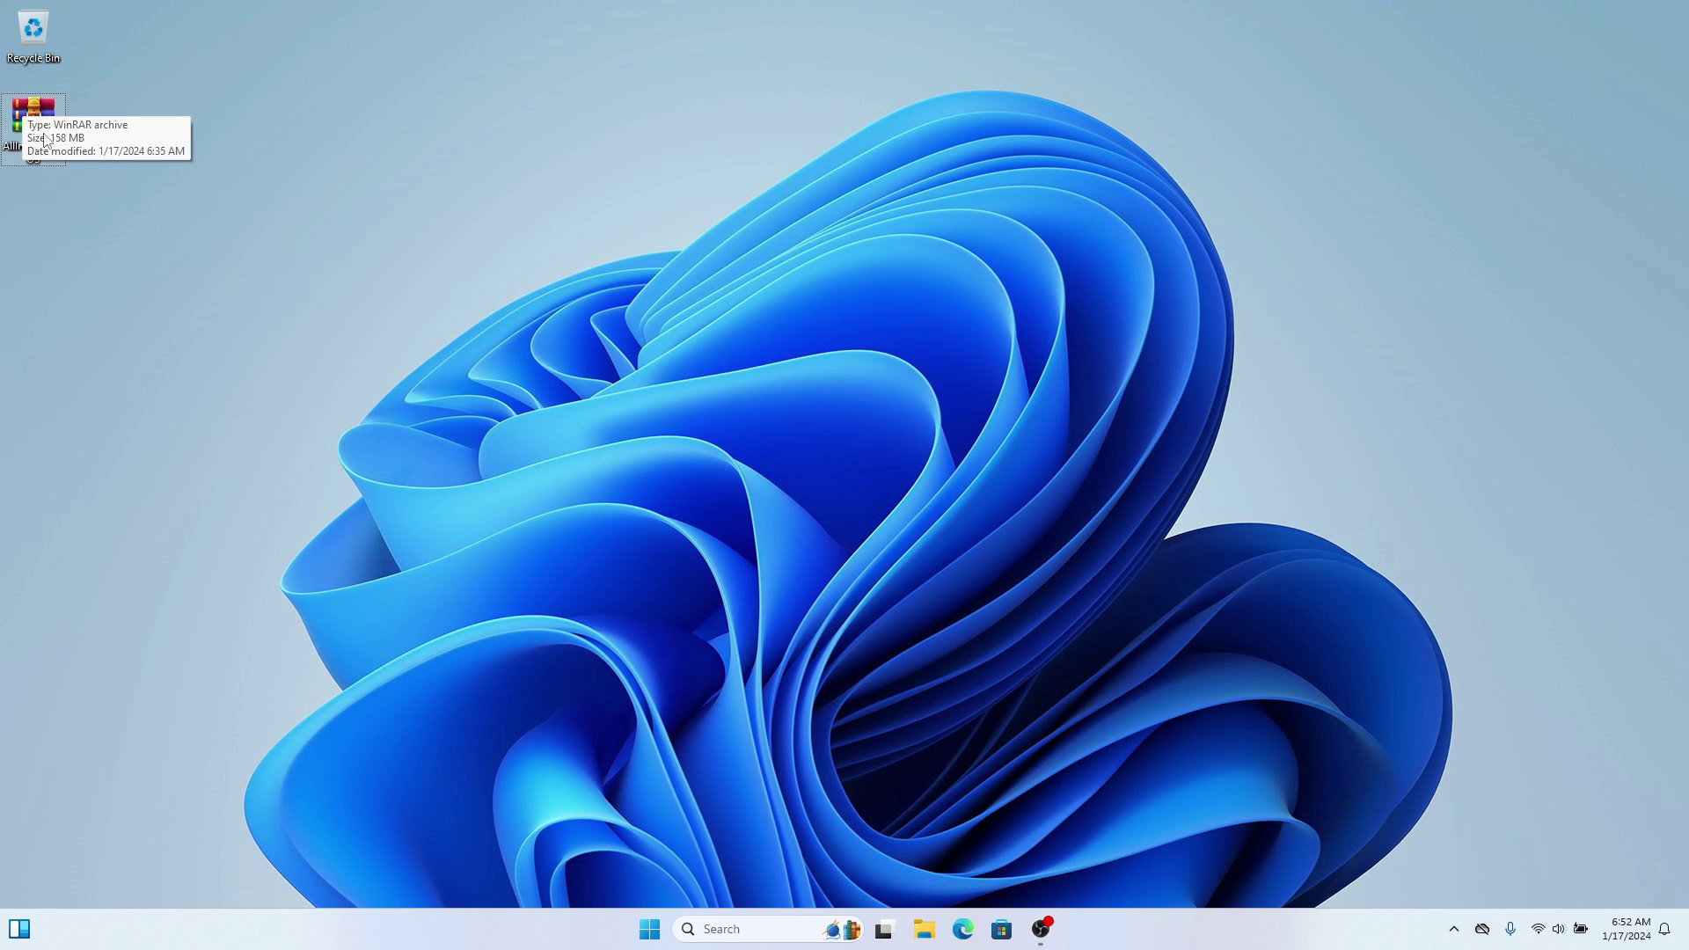
drag(53, 118, 77, 123)
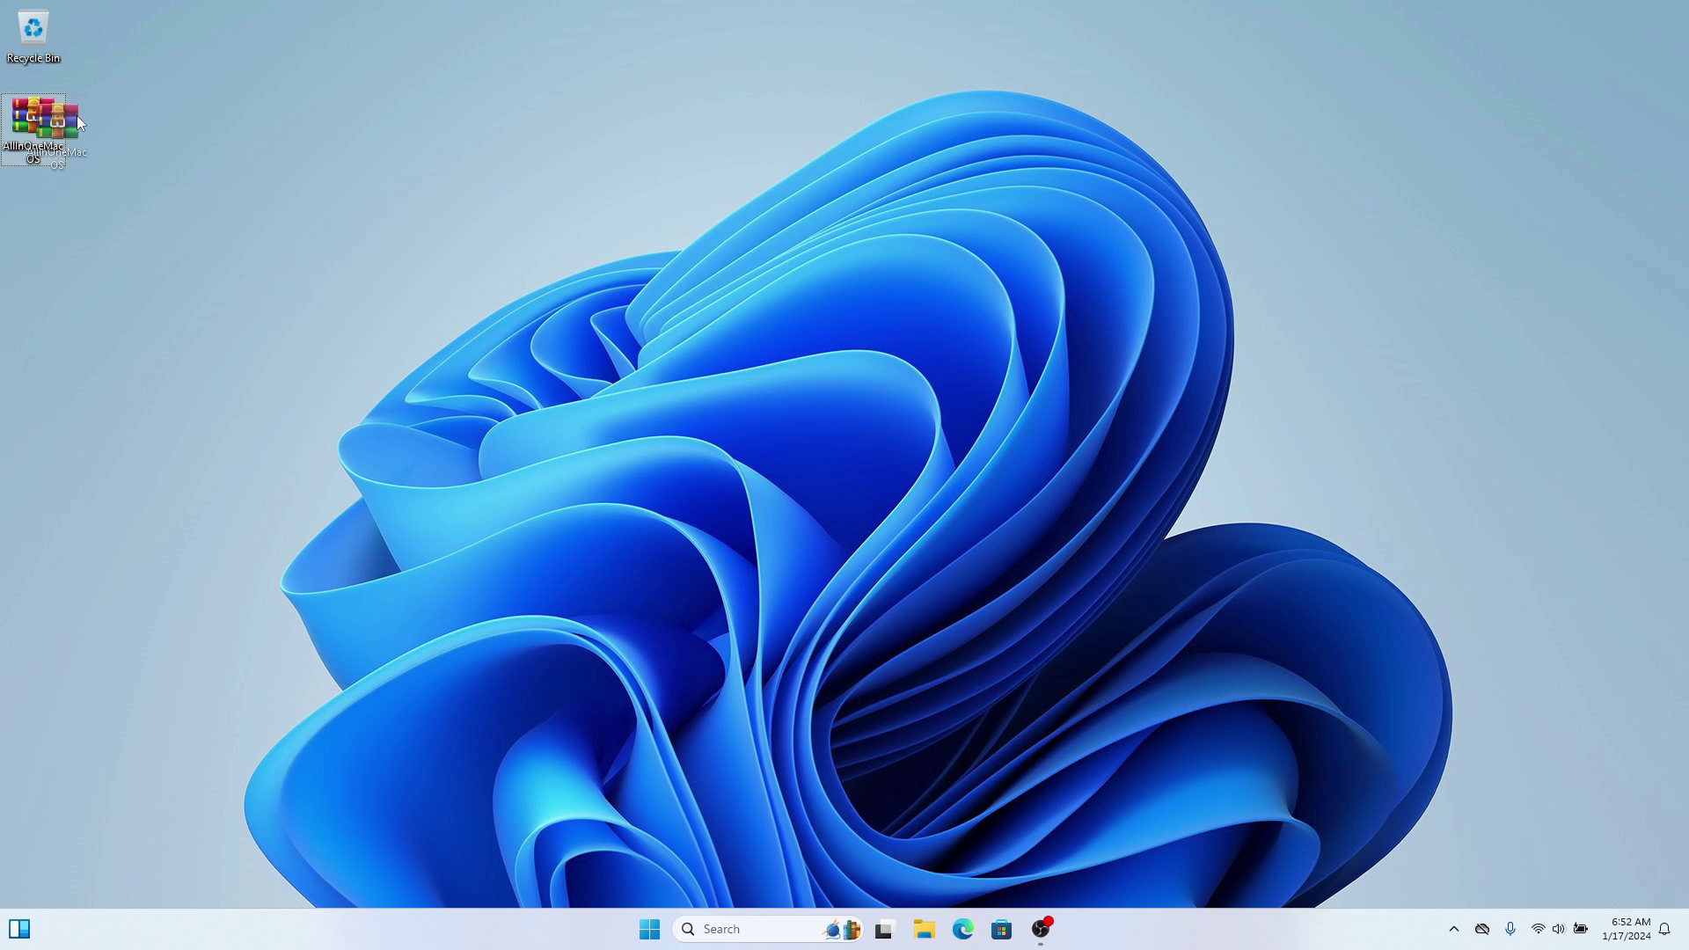
drag(223, 120, 158, 107)
click(256, 137)
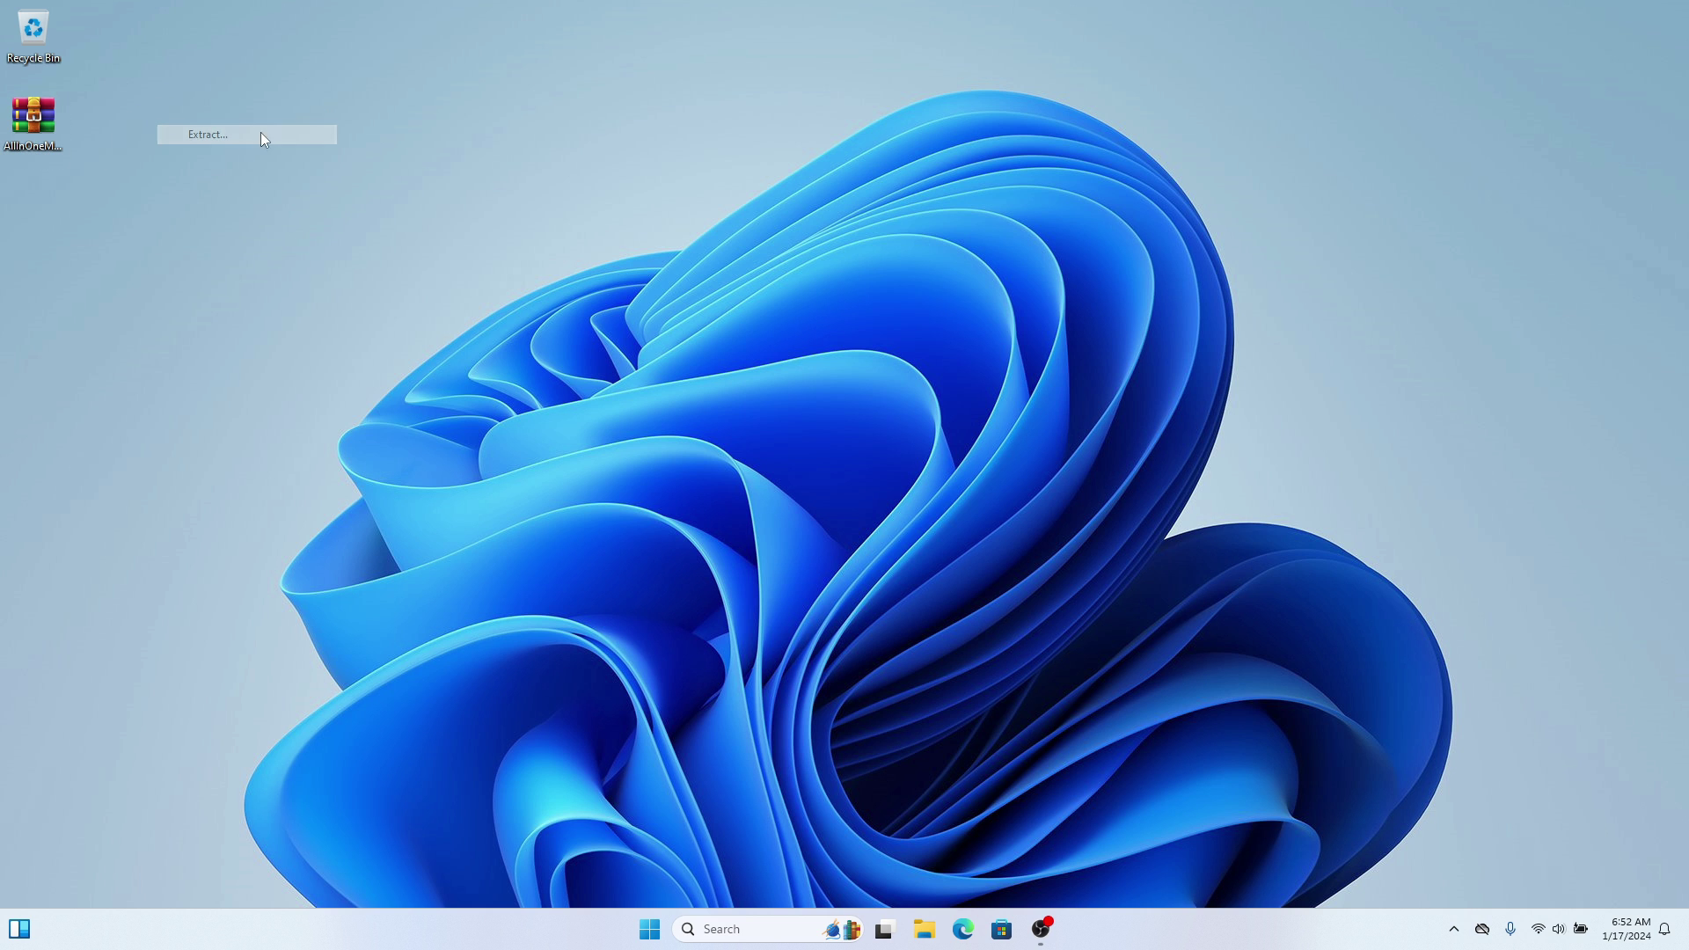
click(1014, 635)
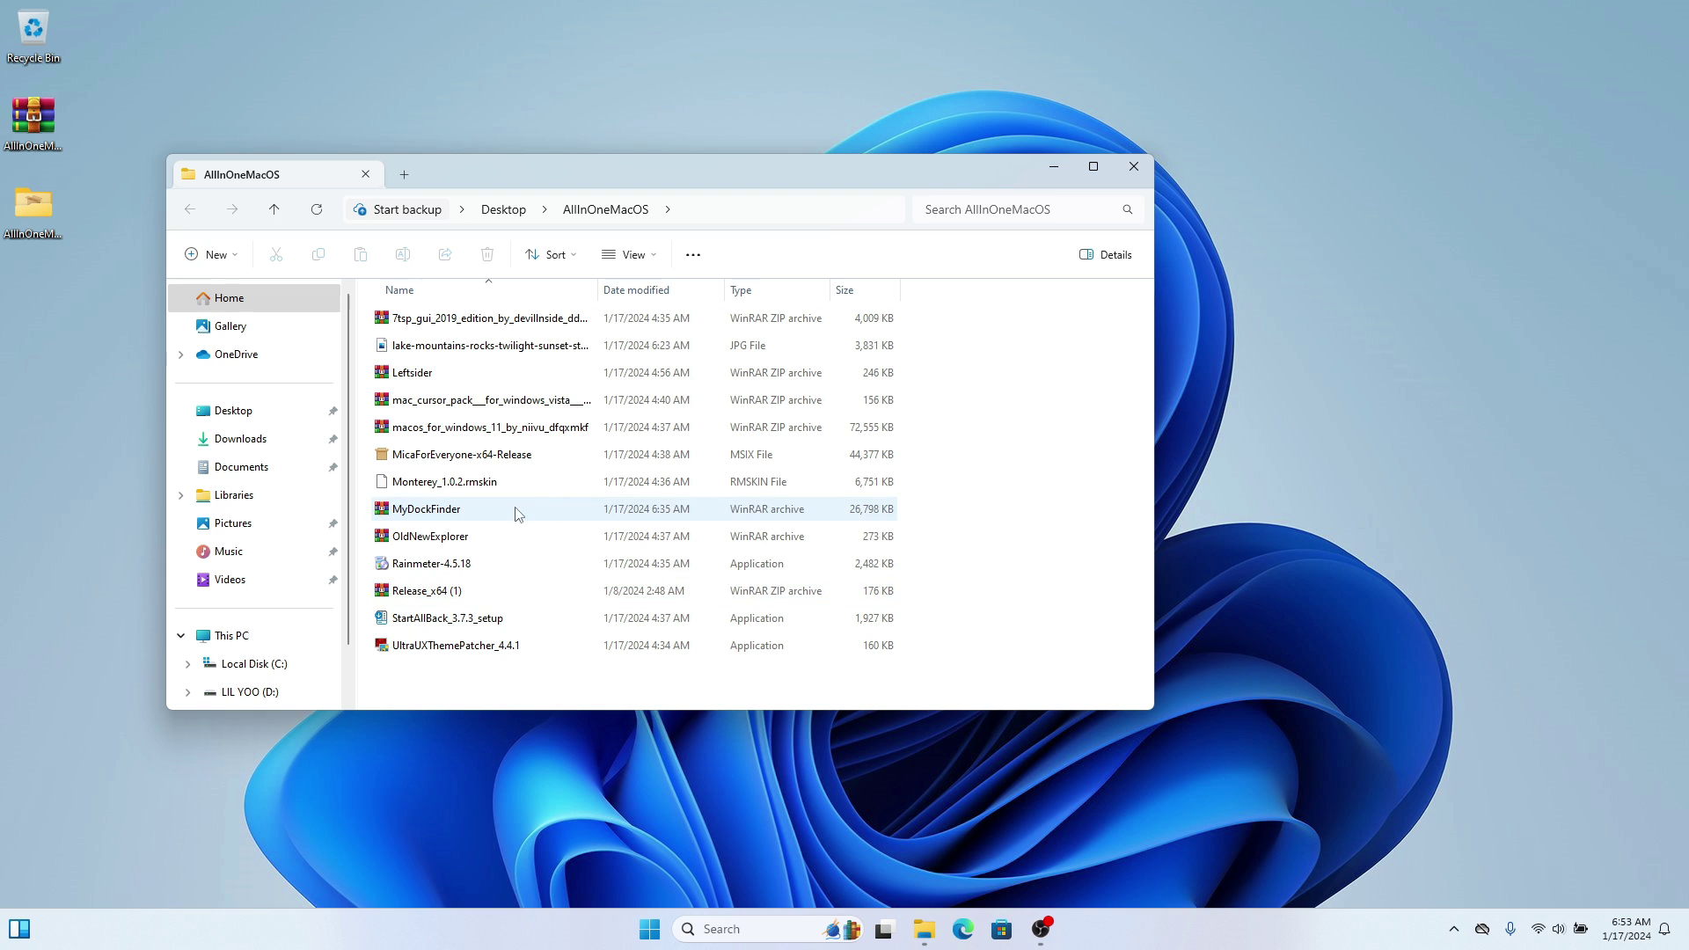
Extract MyDockFinder.rar into its own MyDockFinder folder.
click(446, 511)
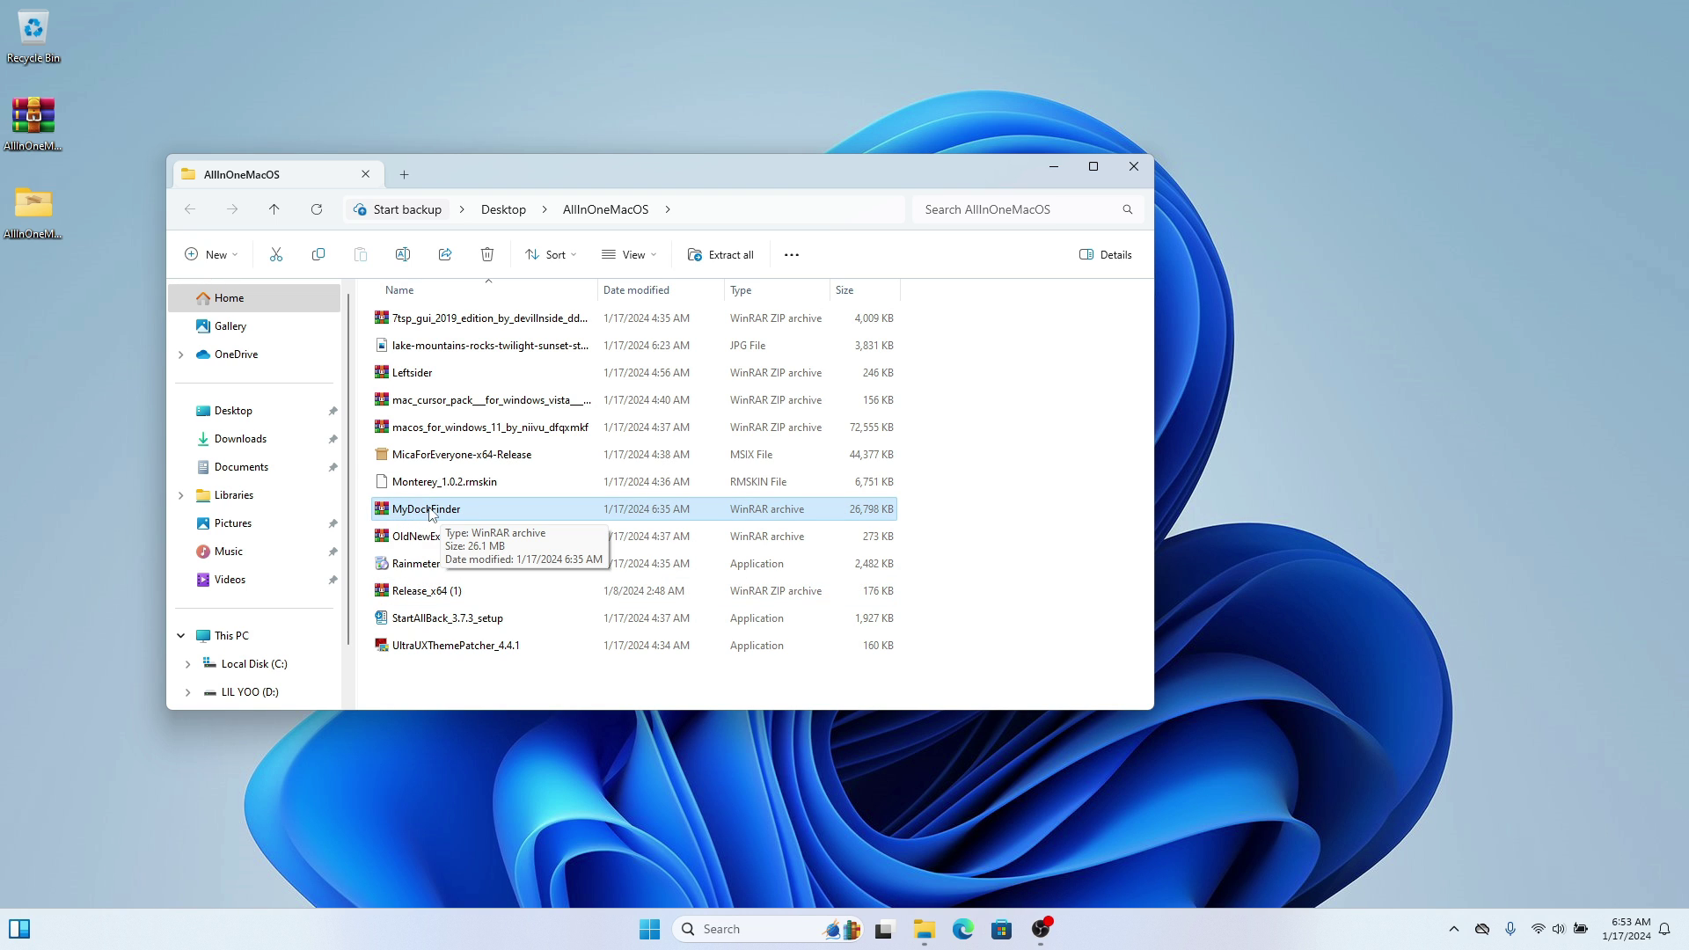
drag(446, 513, 987, 494)
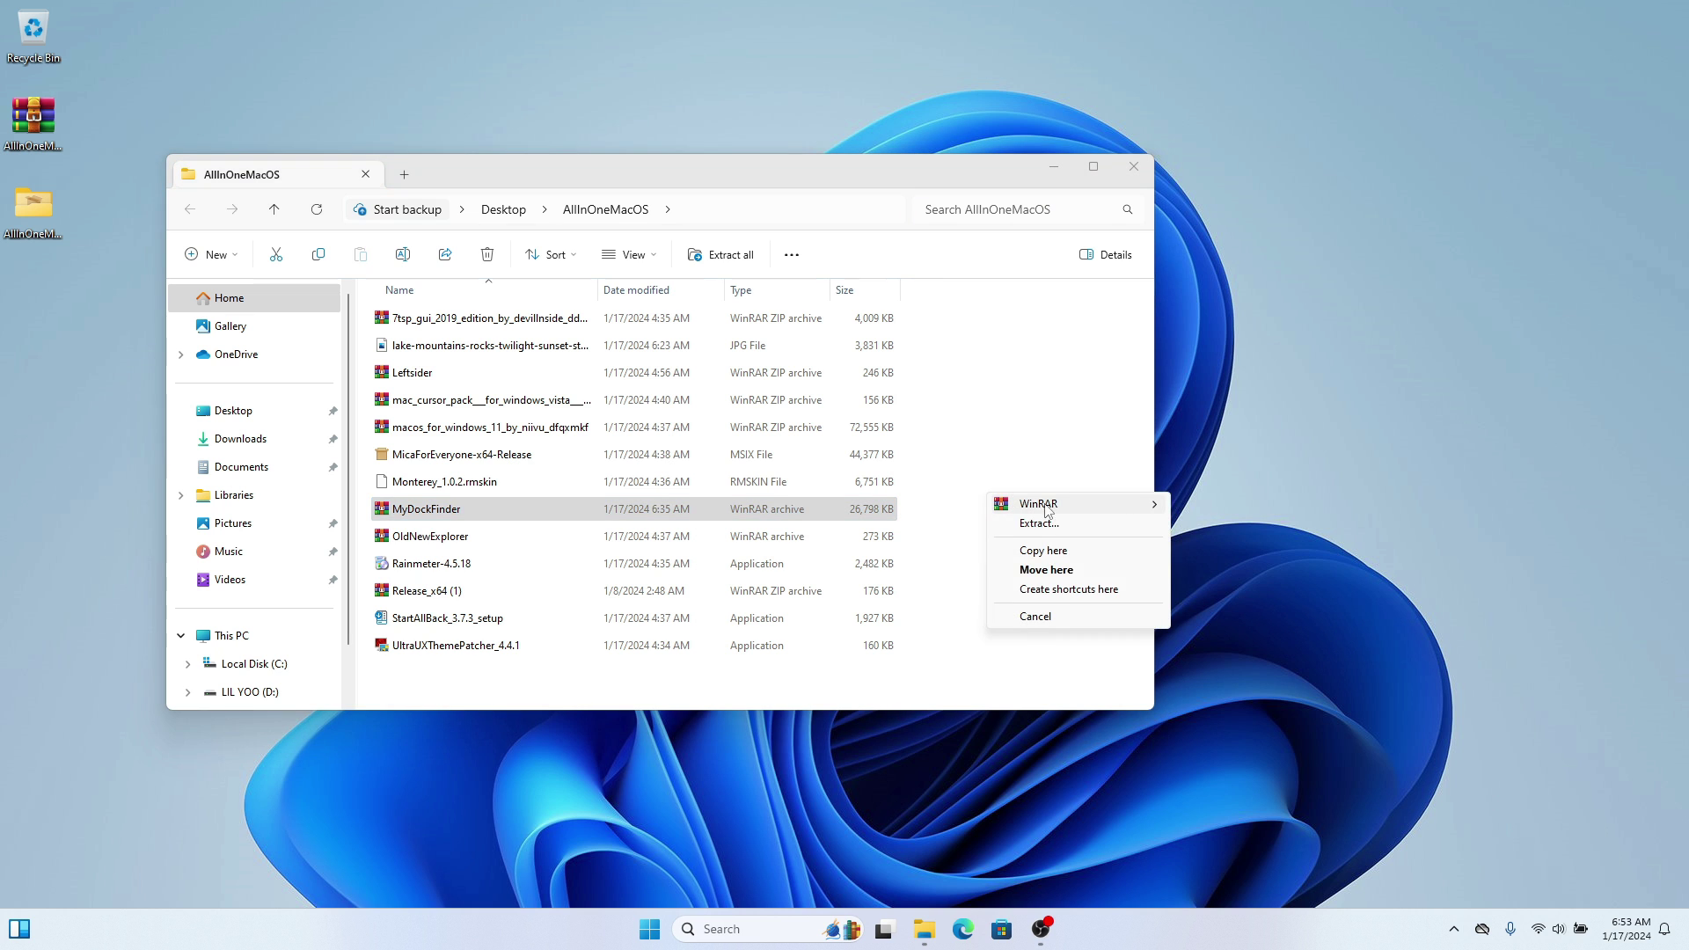
mouse_move(1079, 514)
click(1275, 538)
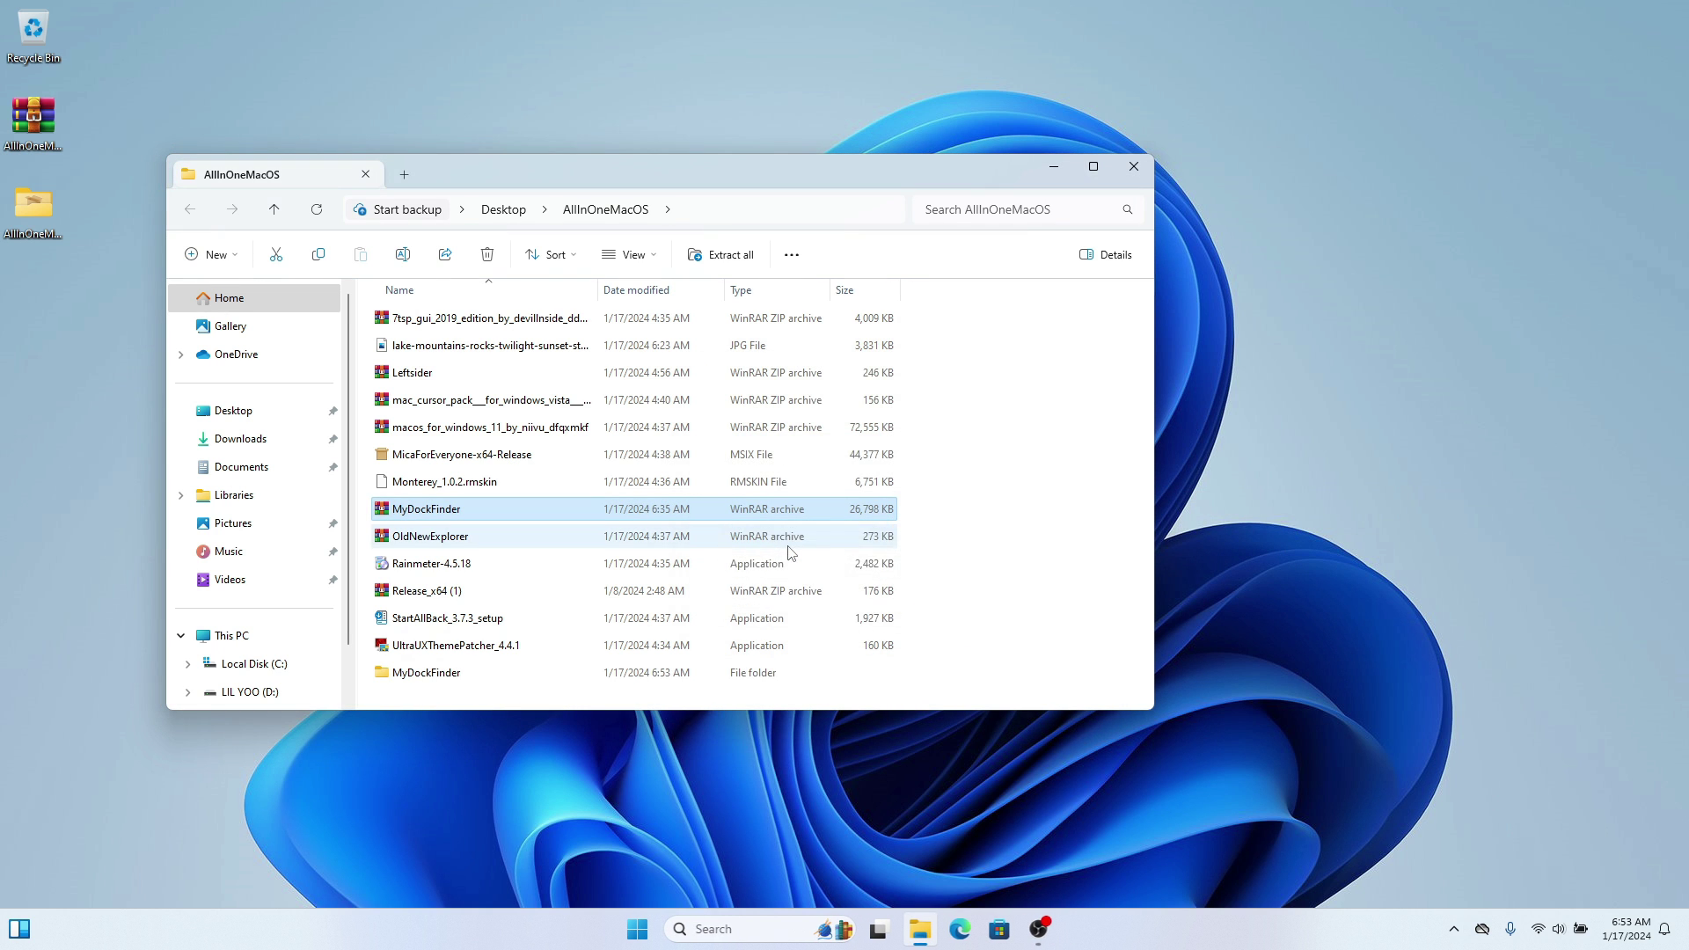
Copy the extracted MyDockFinder folder and go to Local Disk (C:).
click(425, 675)
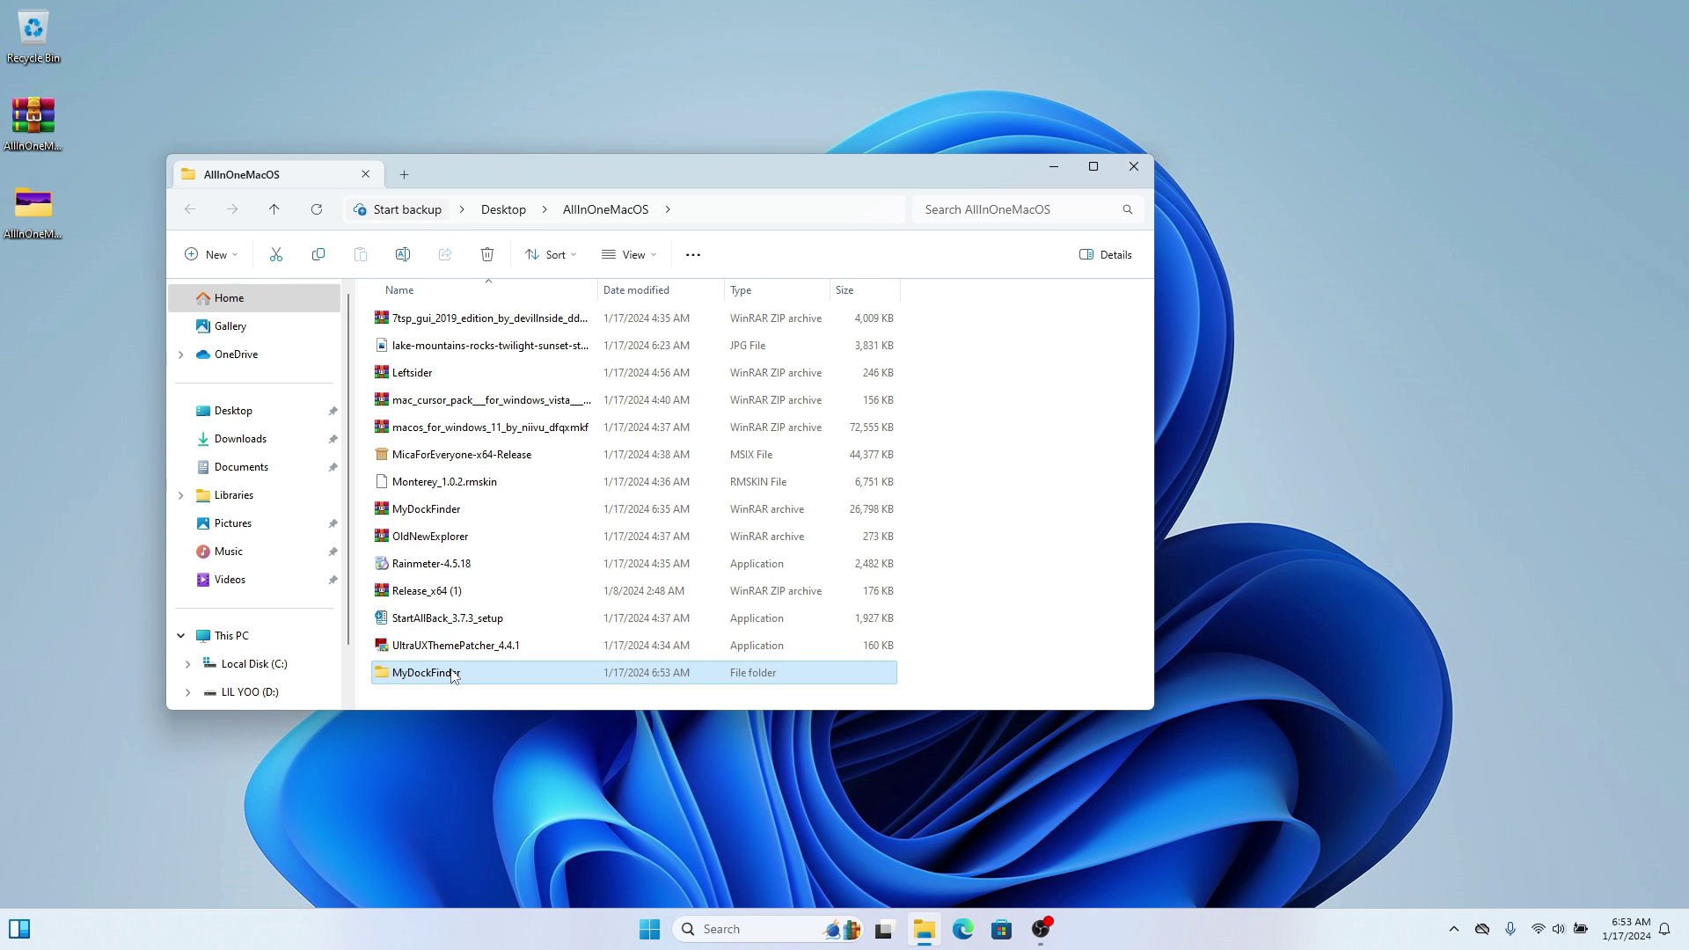
click(318, 254)
scroll(264, 563, down, 1)
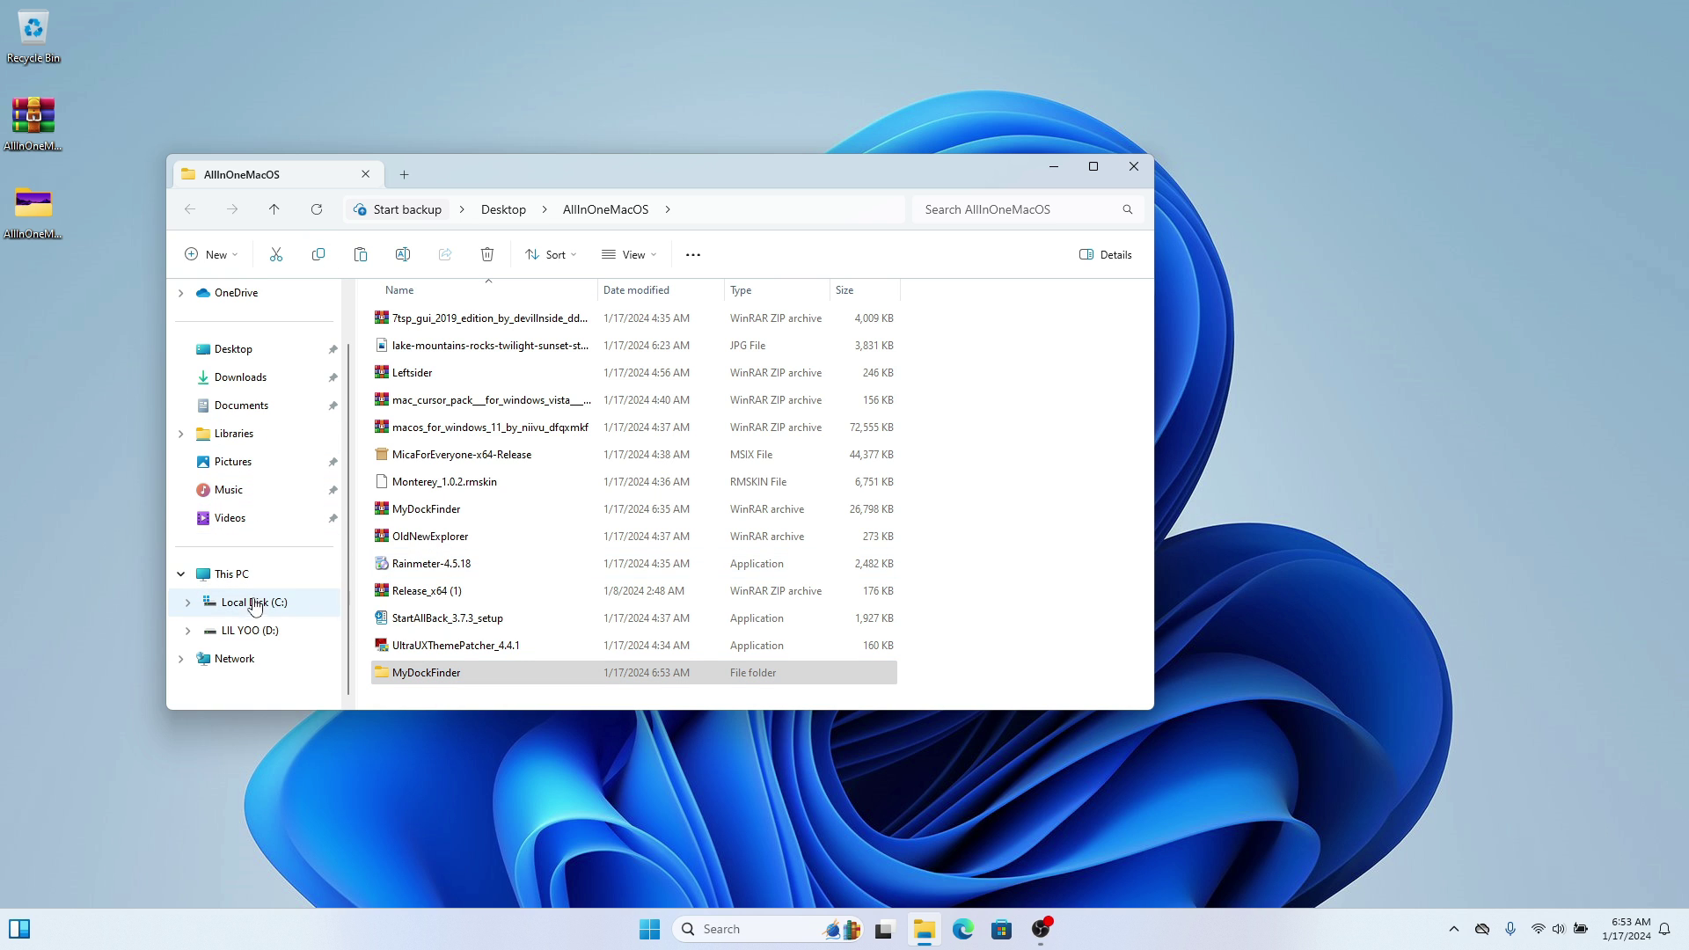
click(268, 605)
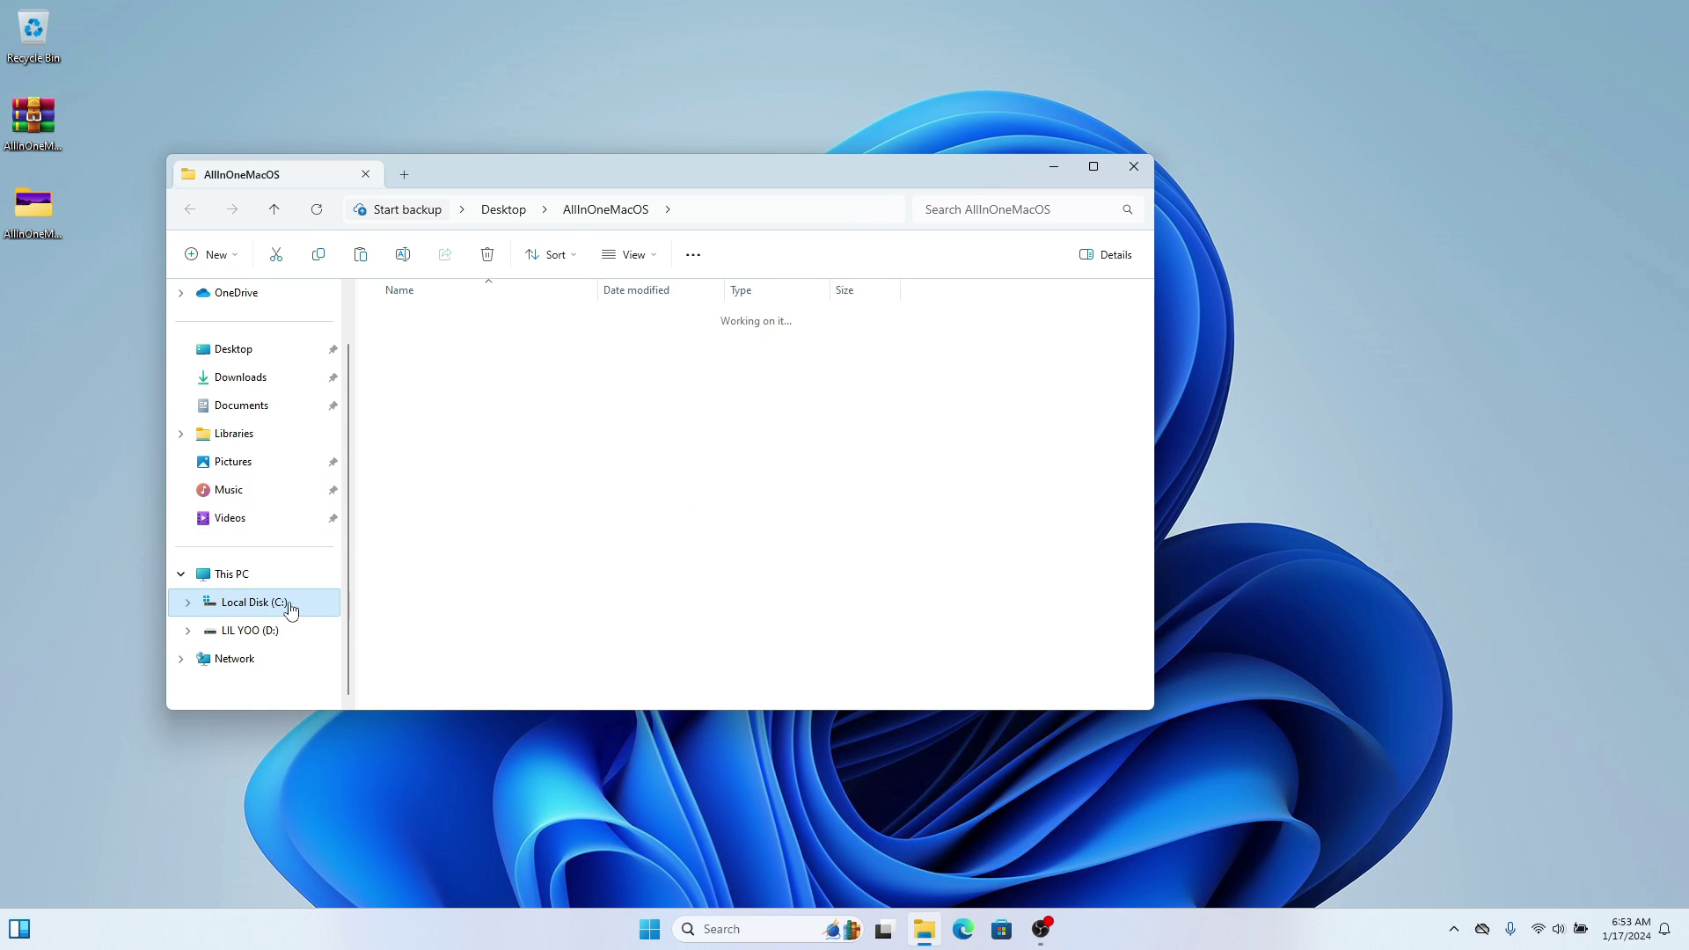
Create a folder named MacOS on C:, open it, and paste MyDockFinder inside.
right_click(691, 550)
mouse_move(863, 695)
click(951, 693)
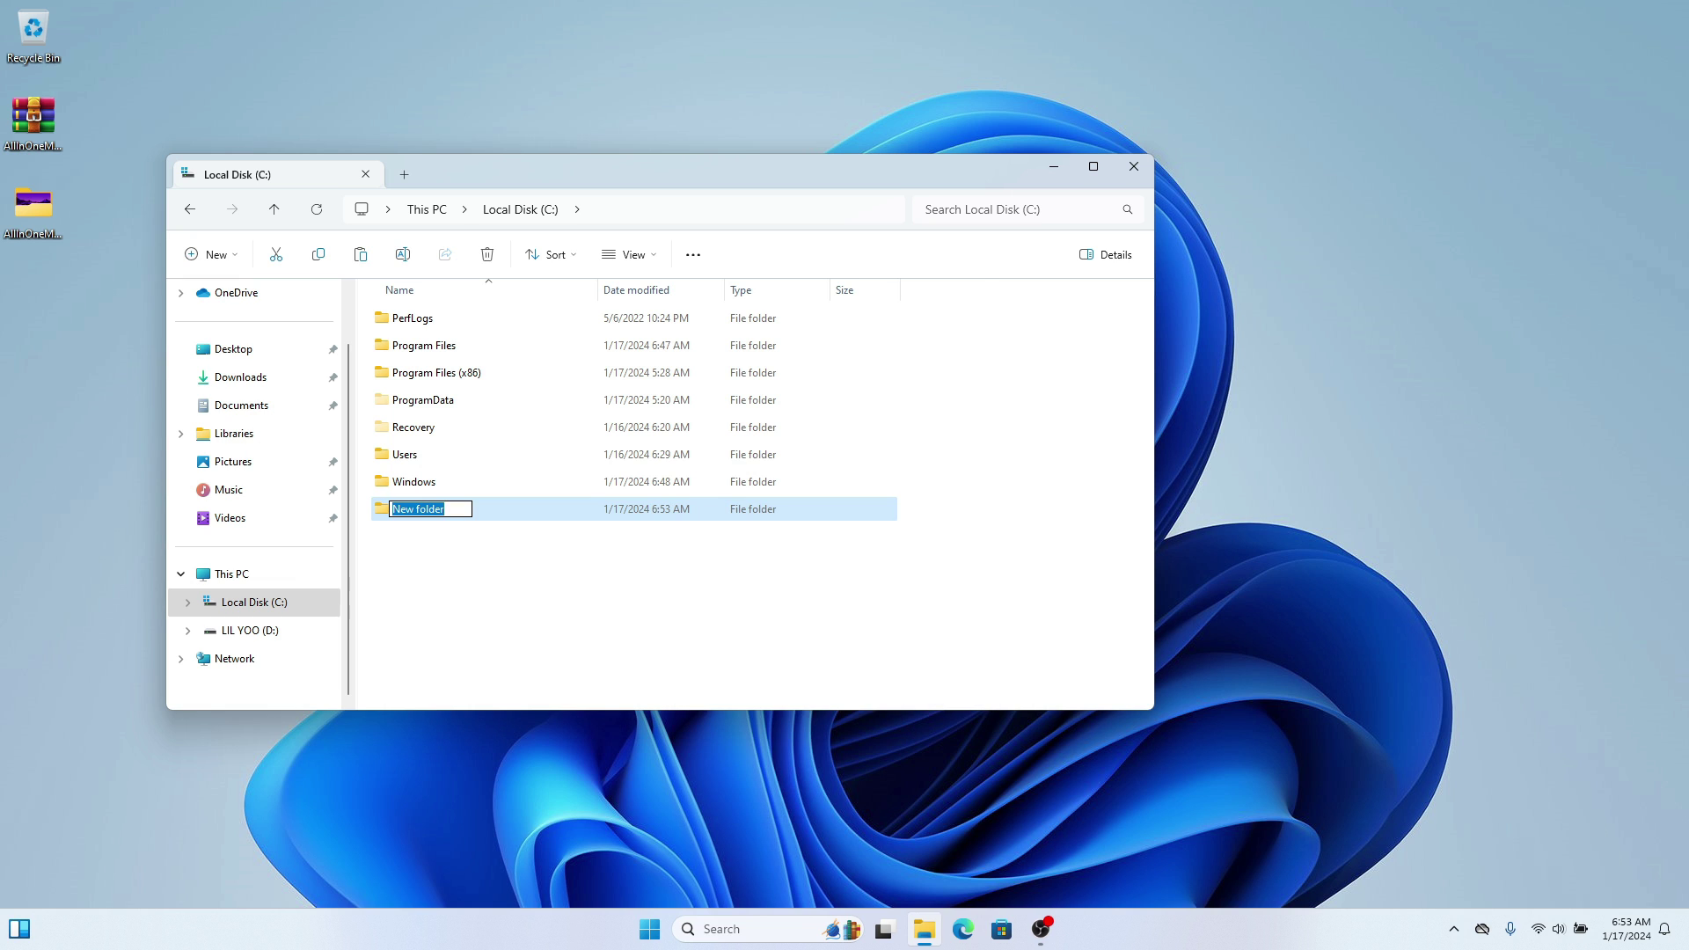
text(MacOS)
key(Return)
key(Return)
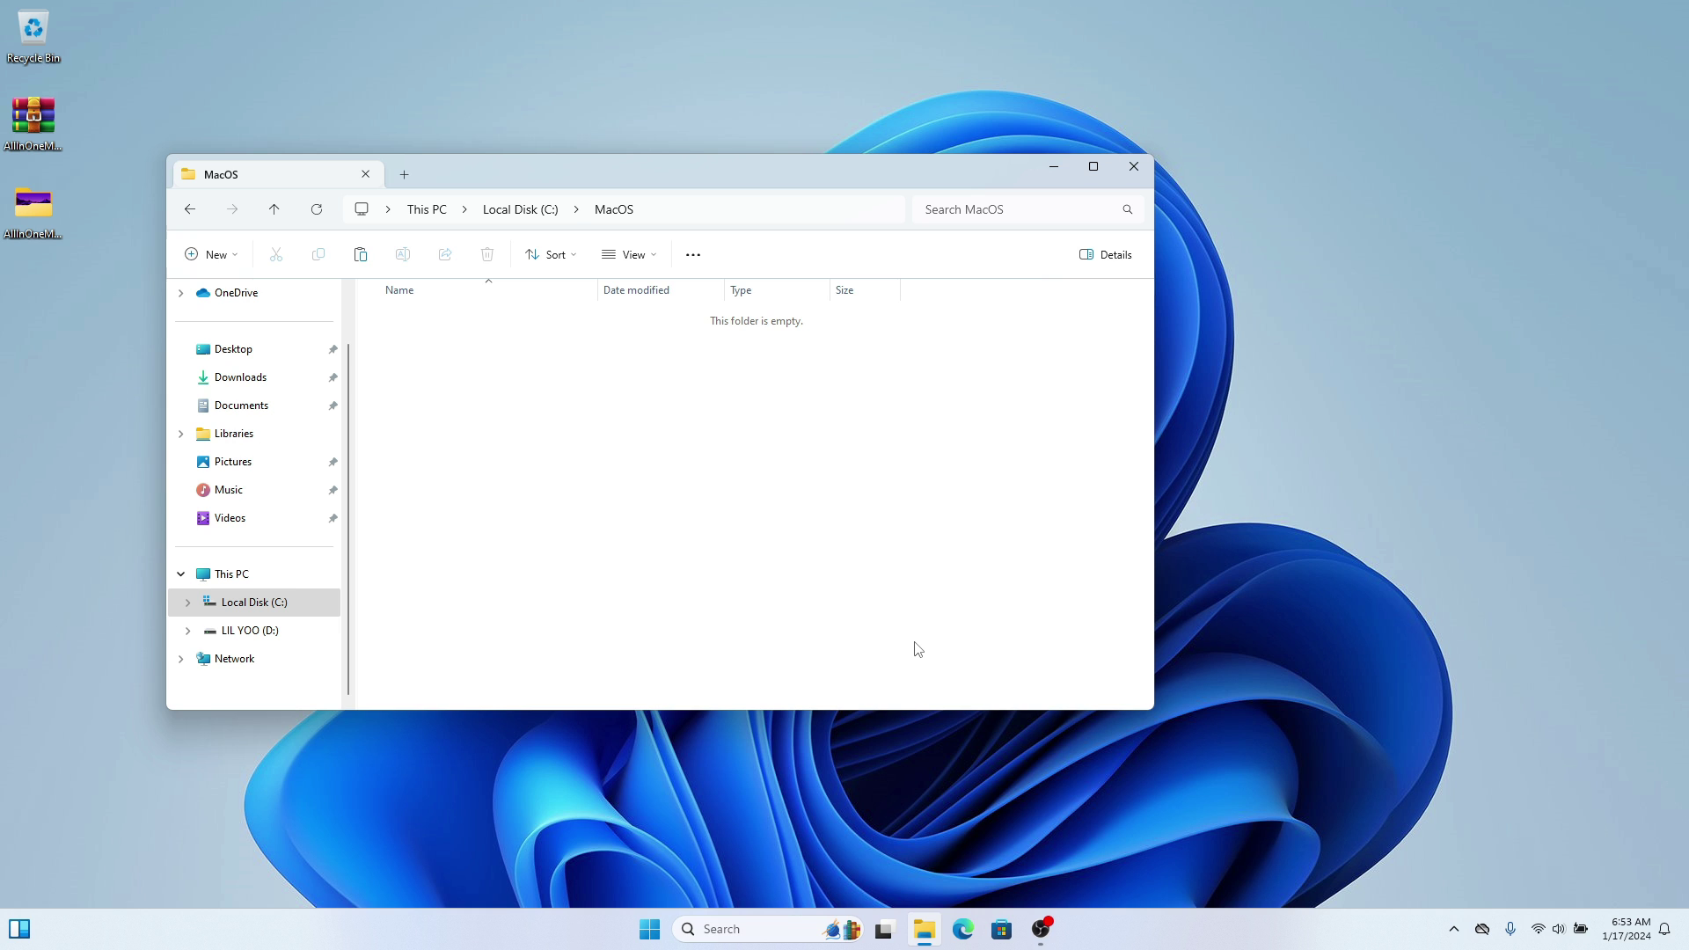
click(357, 255)
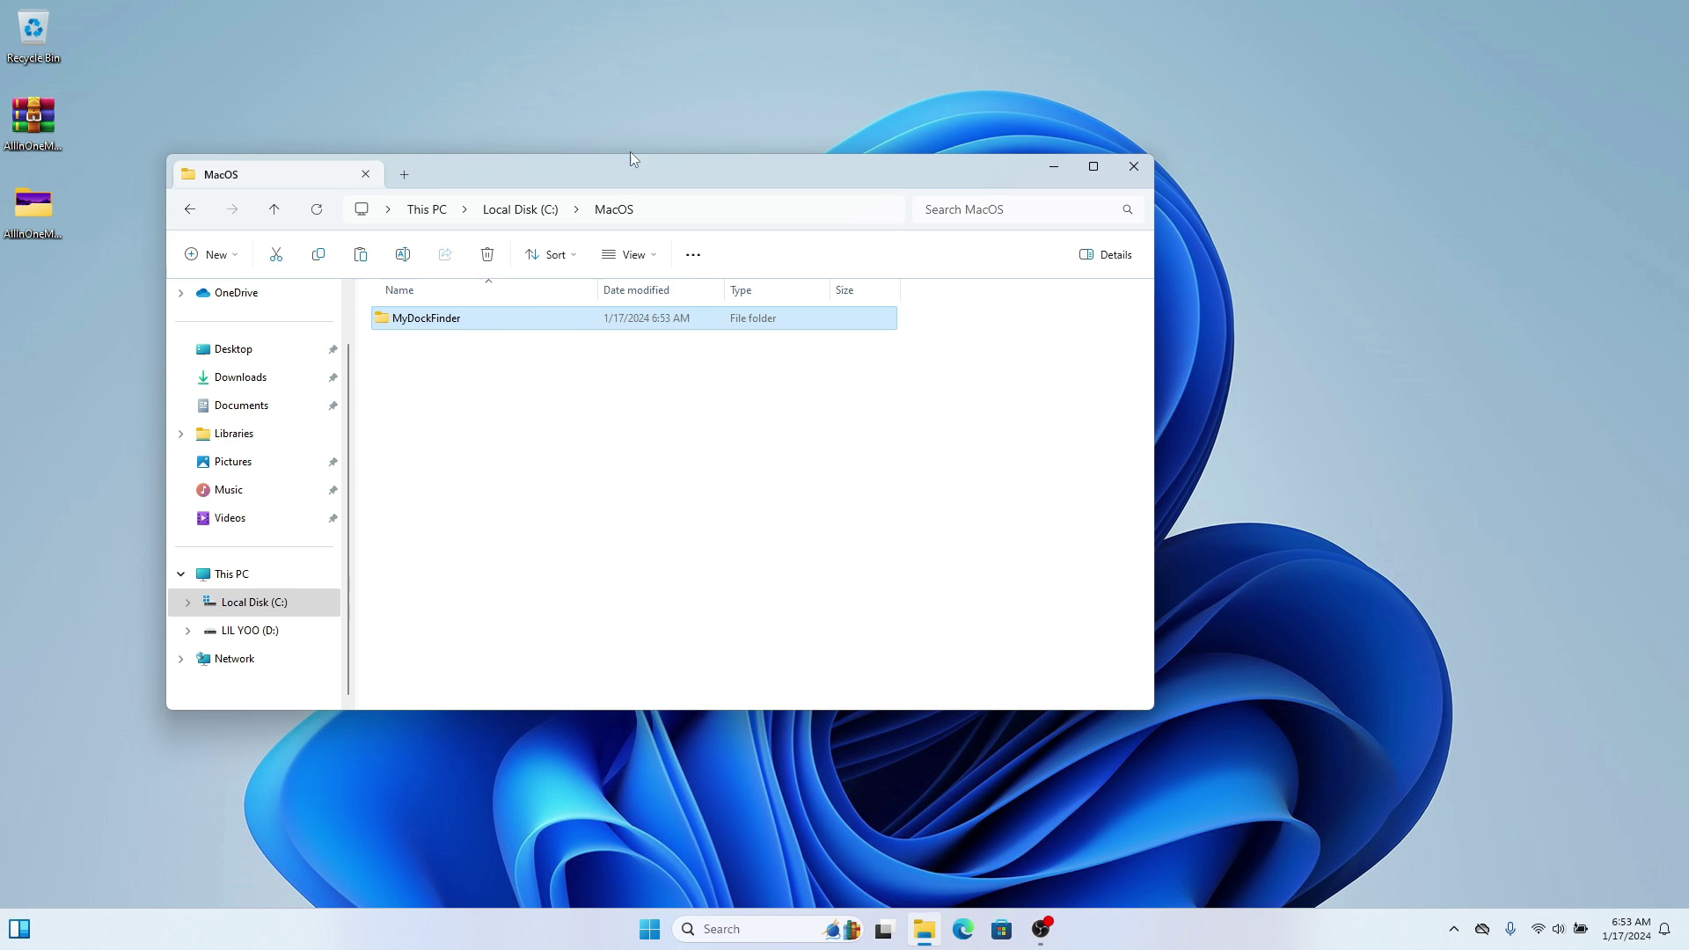
Run Dock_64 from the inner MyDockFinder folder and allow it through the Windows Security firewall.
double_click(525, 319)
double_click(505, 319)
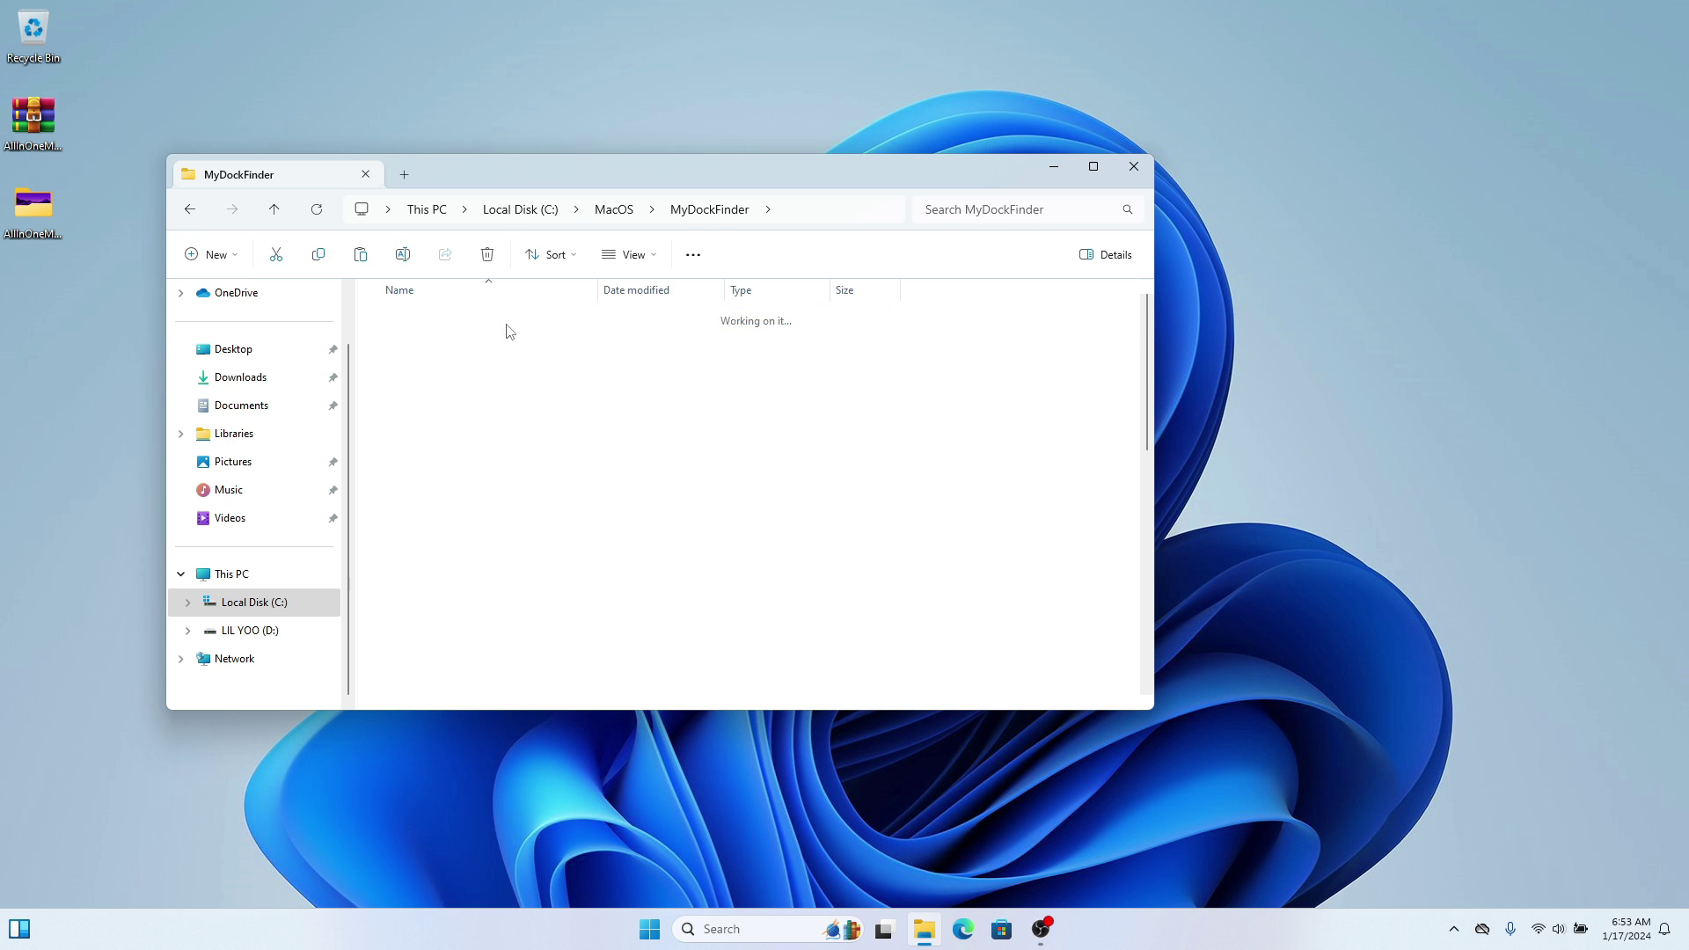
scroll(519, 503, down, 4)
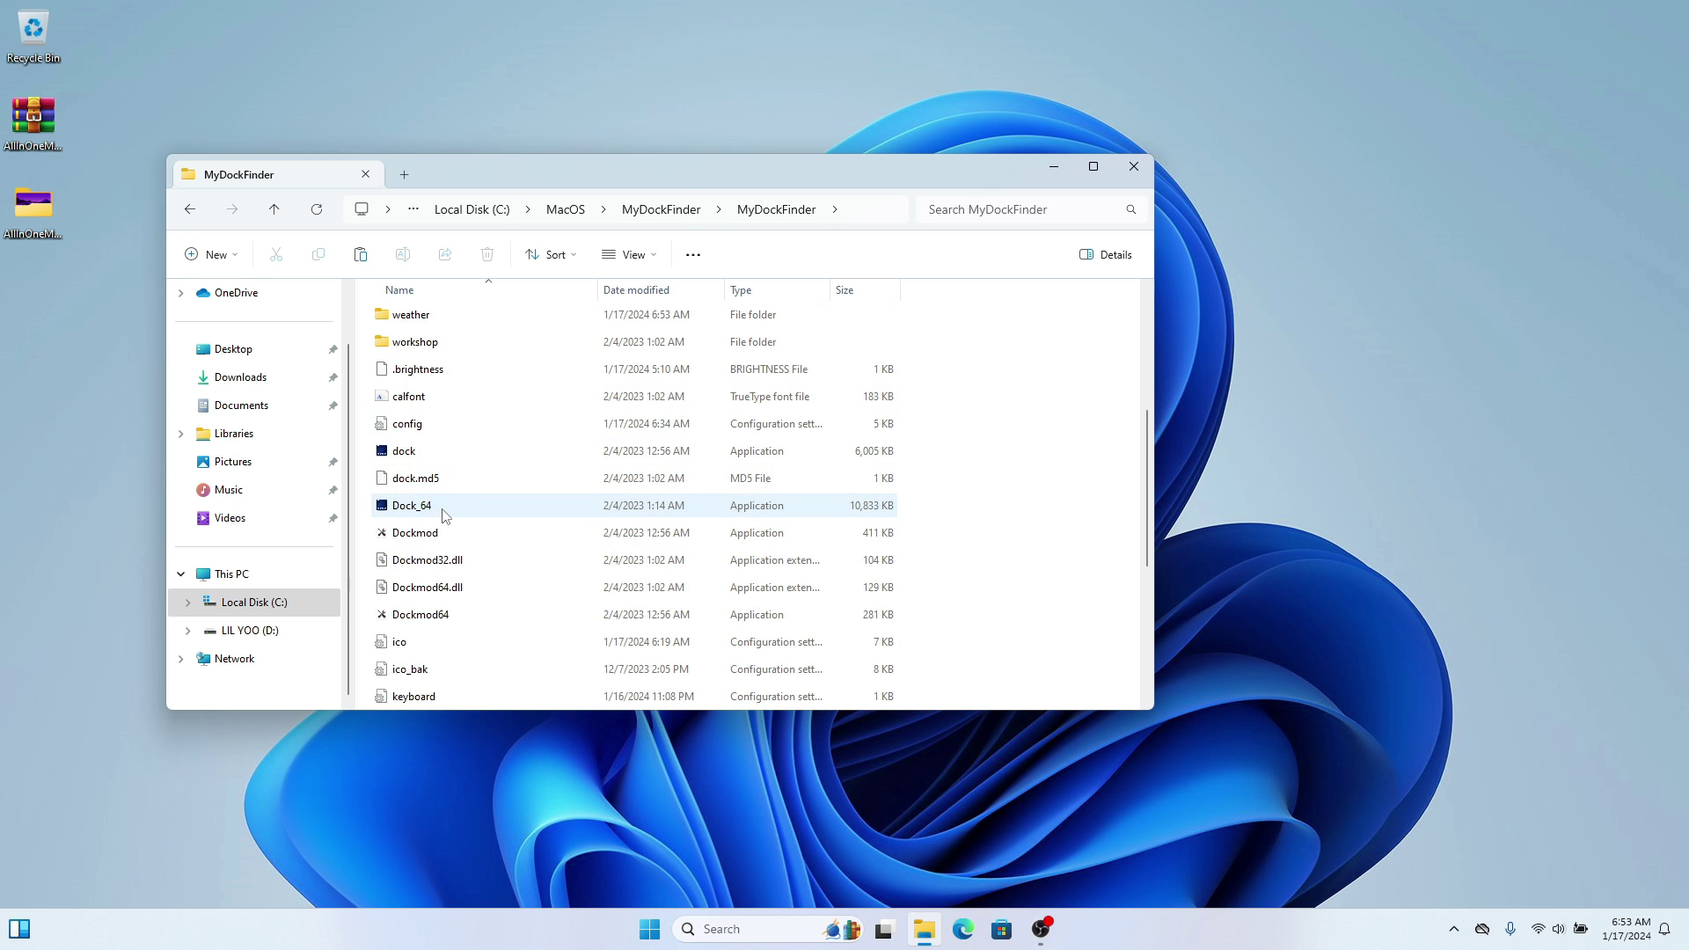
double_click(444, 516)
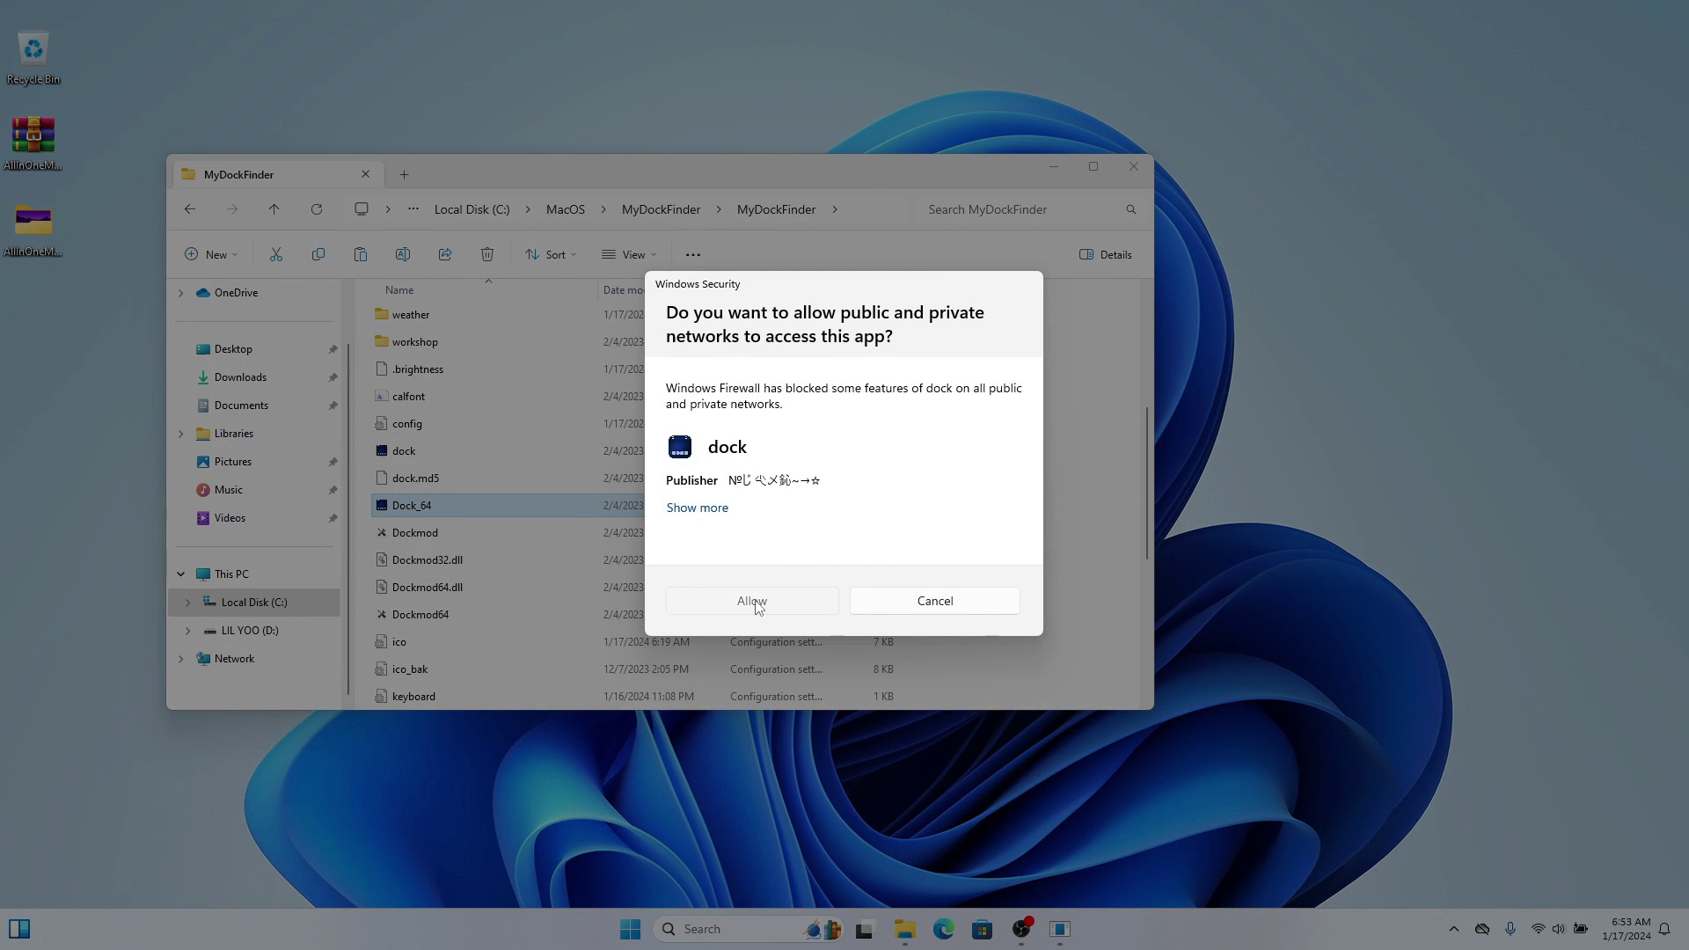
click(758, 607)
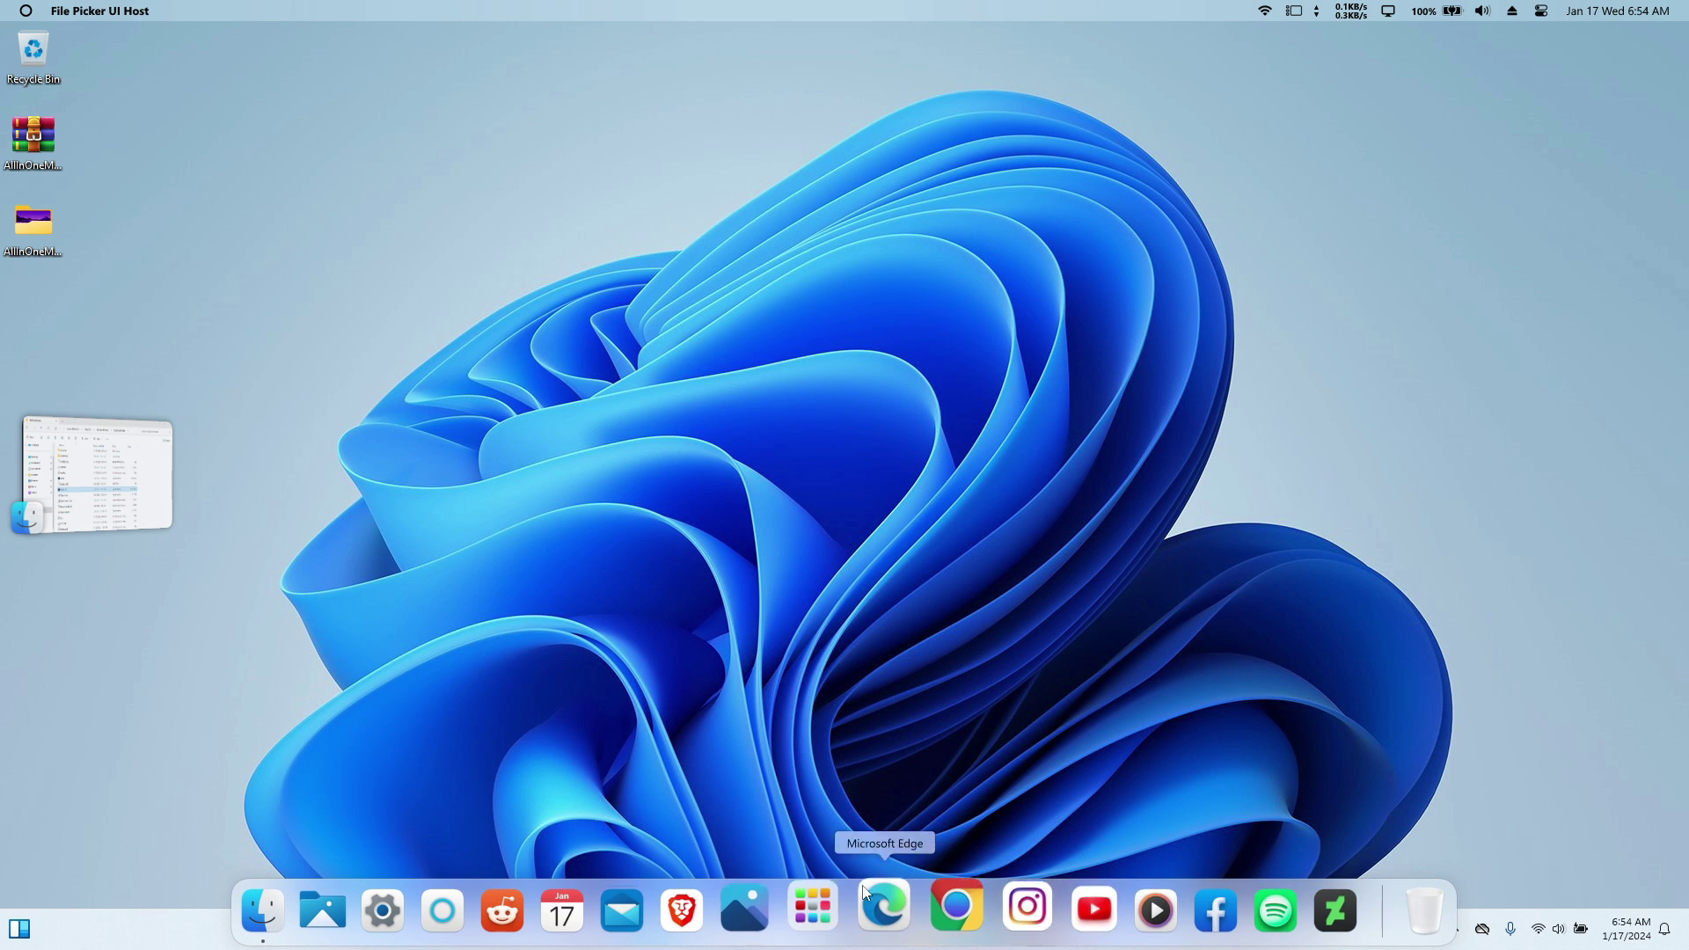
Restore the SamCux dock layout backup from Preferences > Advanced and confirm the dock restart.
right_click(1353, 910)
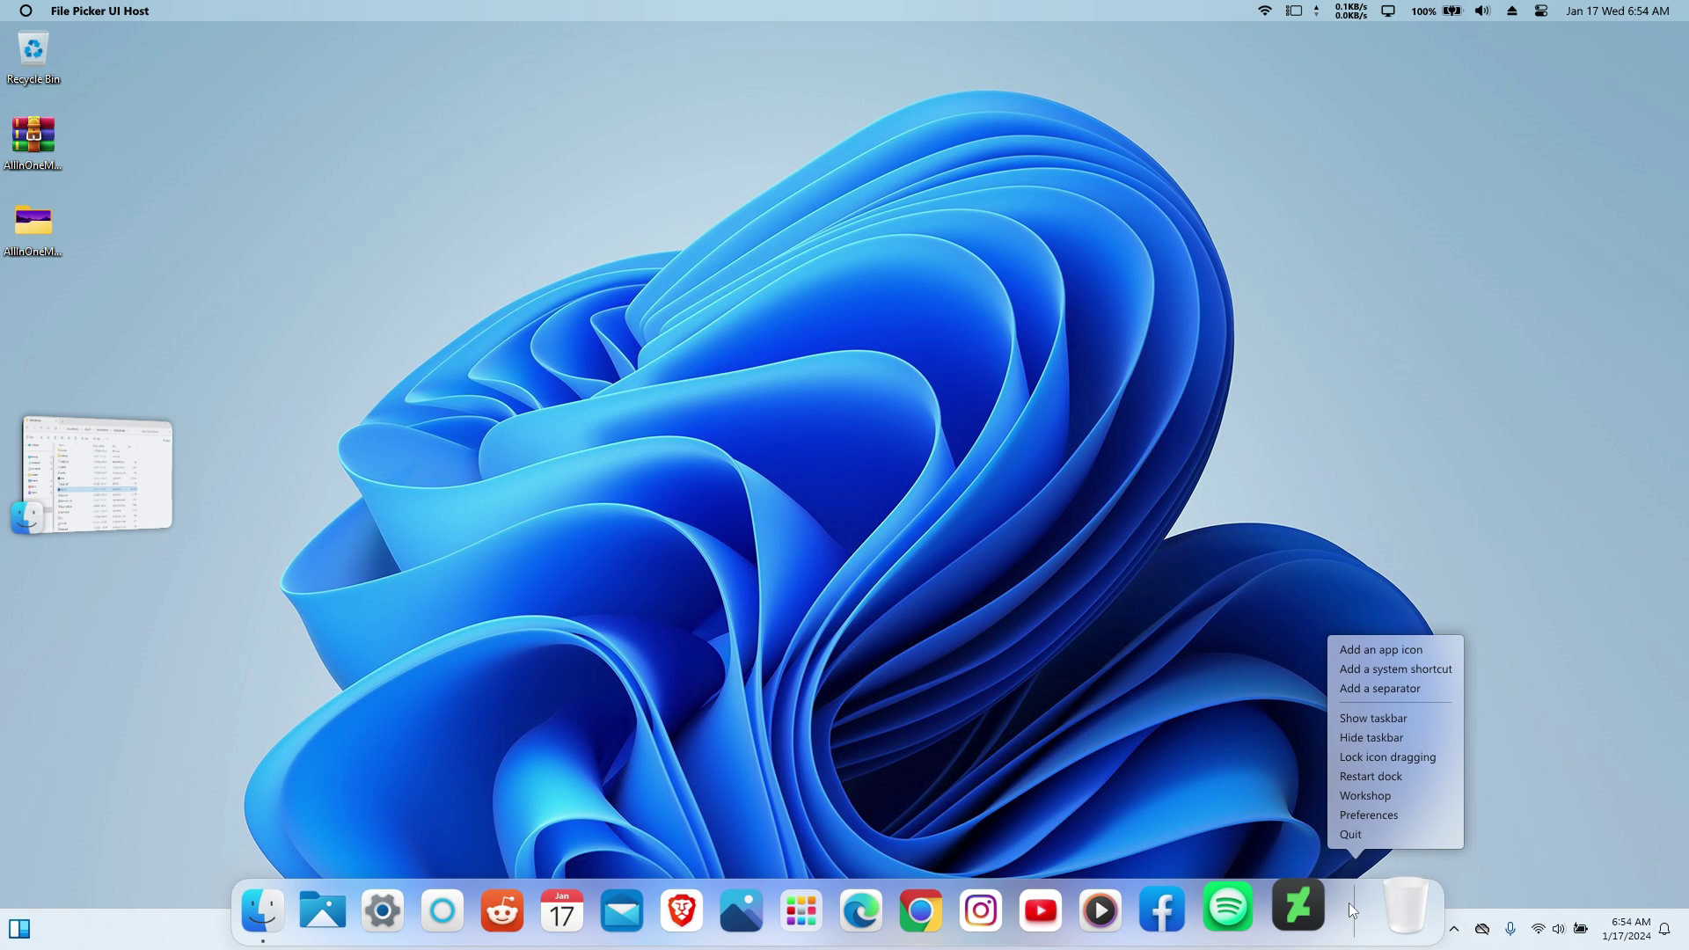
click(1382, 827)
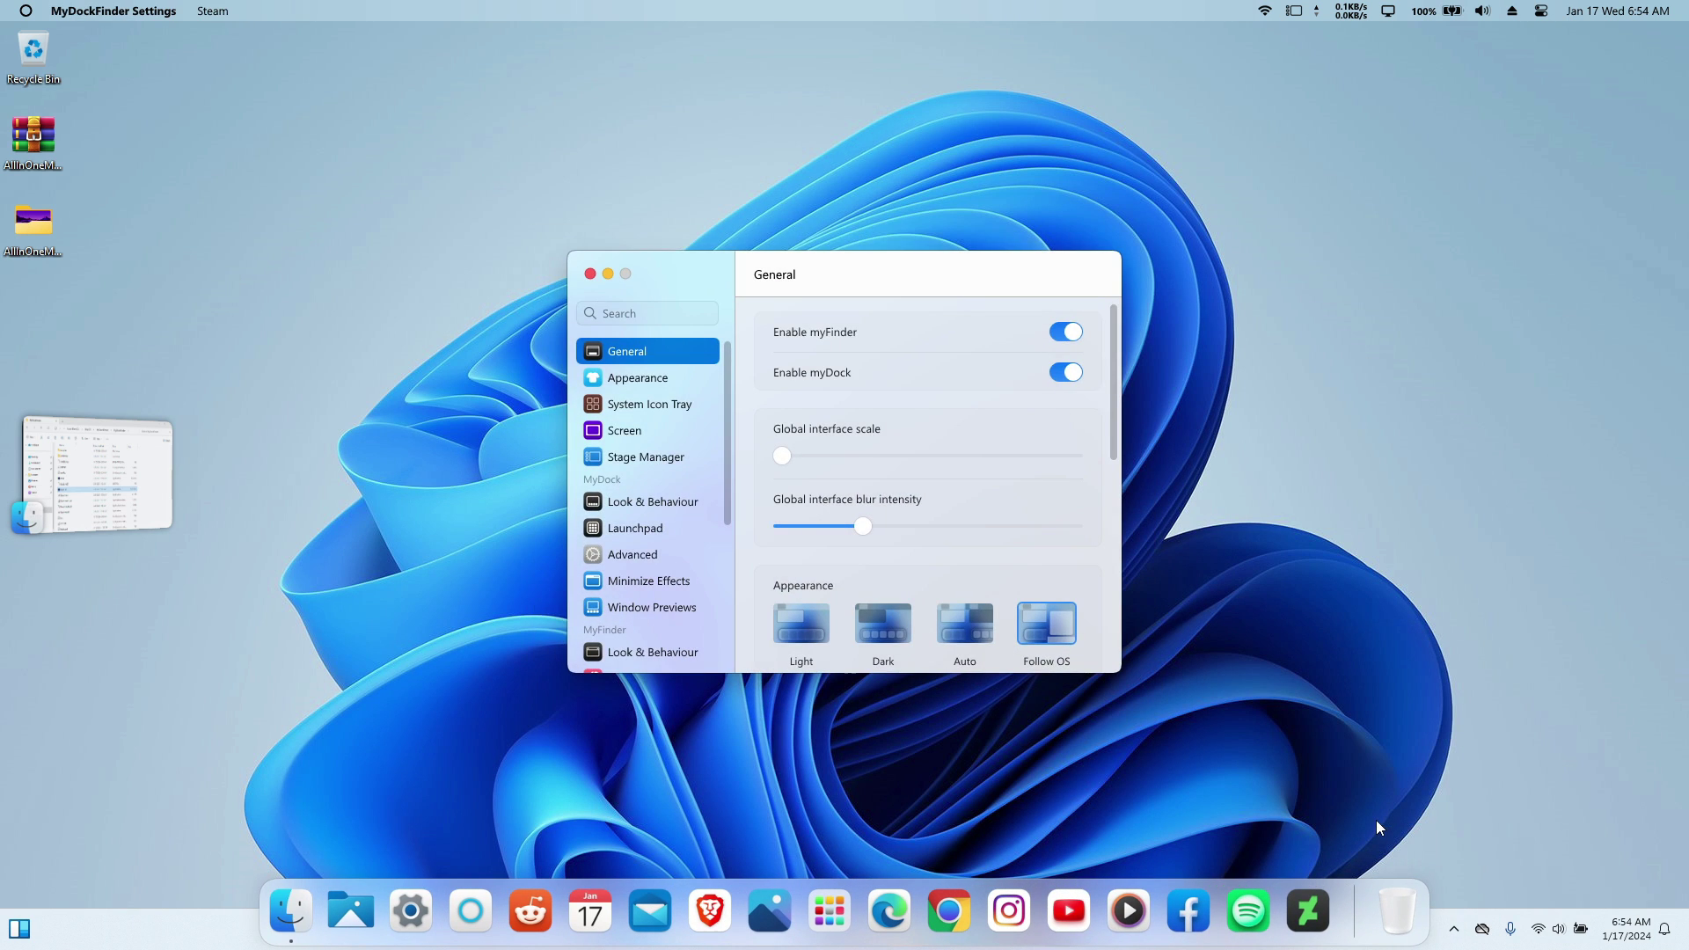
scroll(999, 564, down, 3)
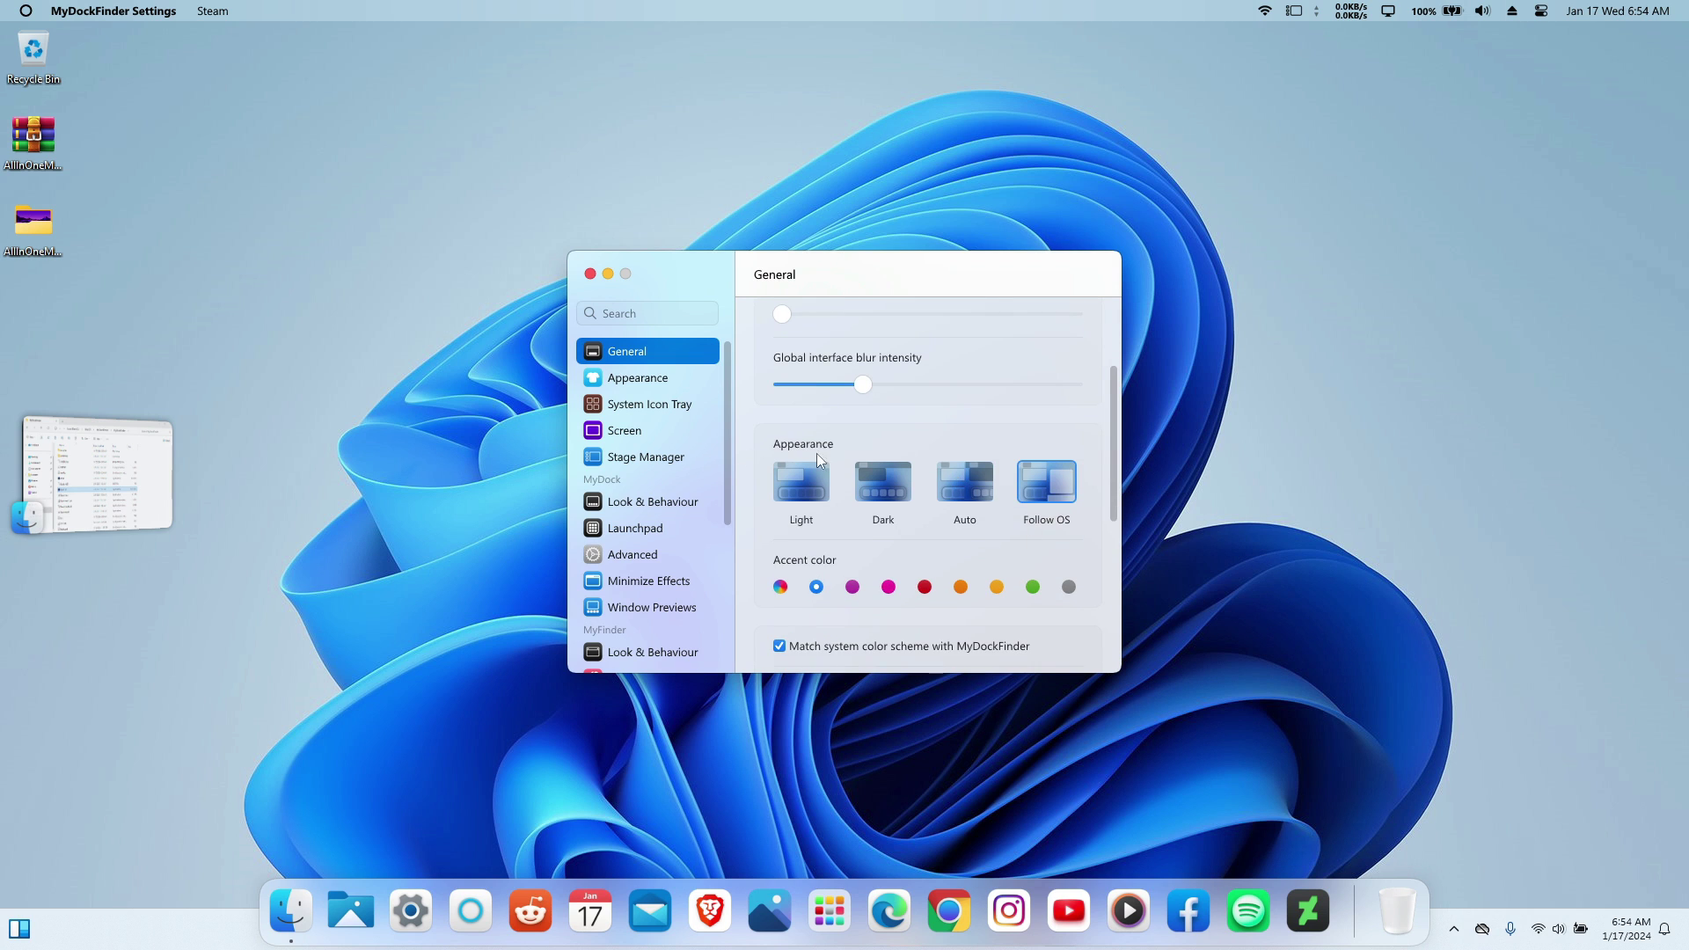
scroll(650, 485, down, 3)
click(615, 412)
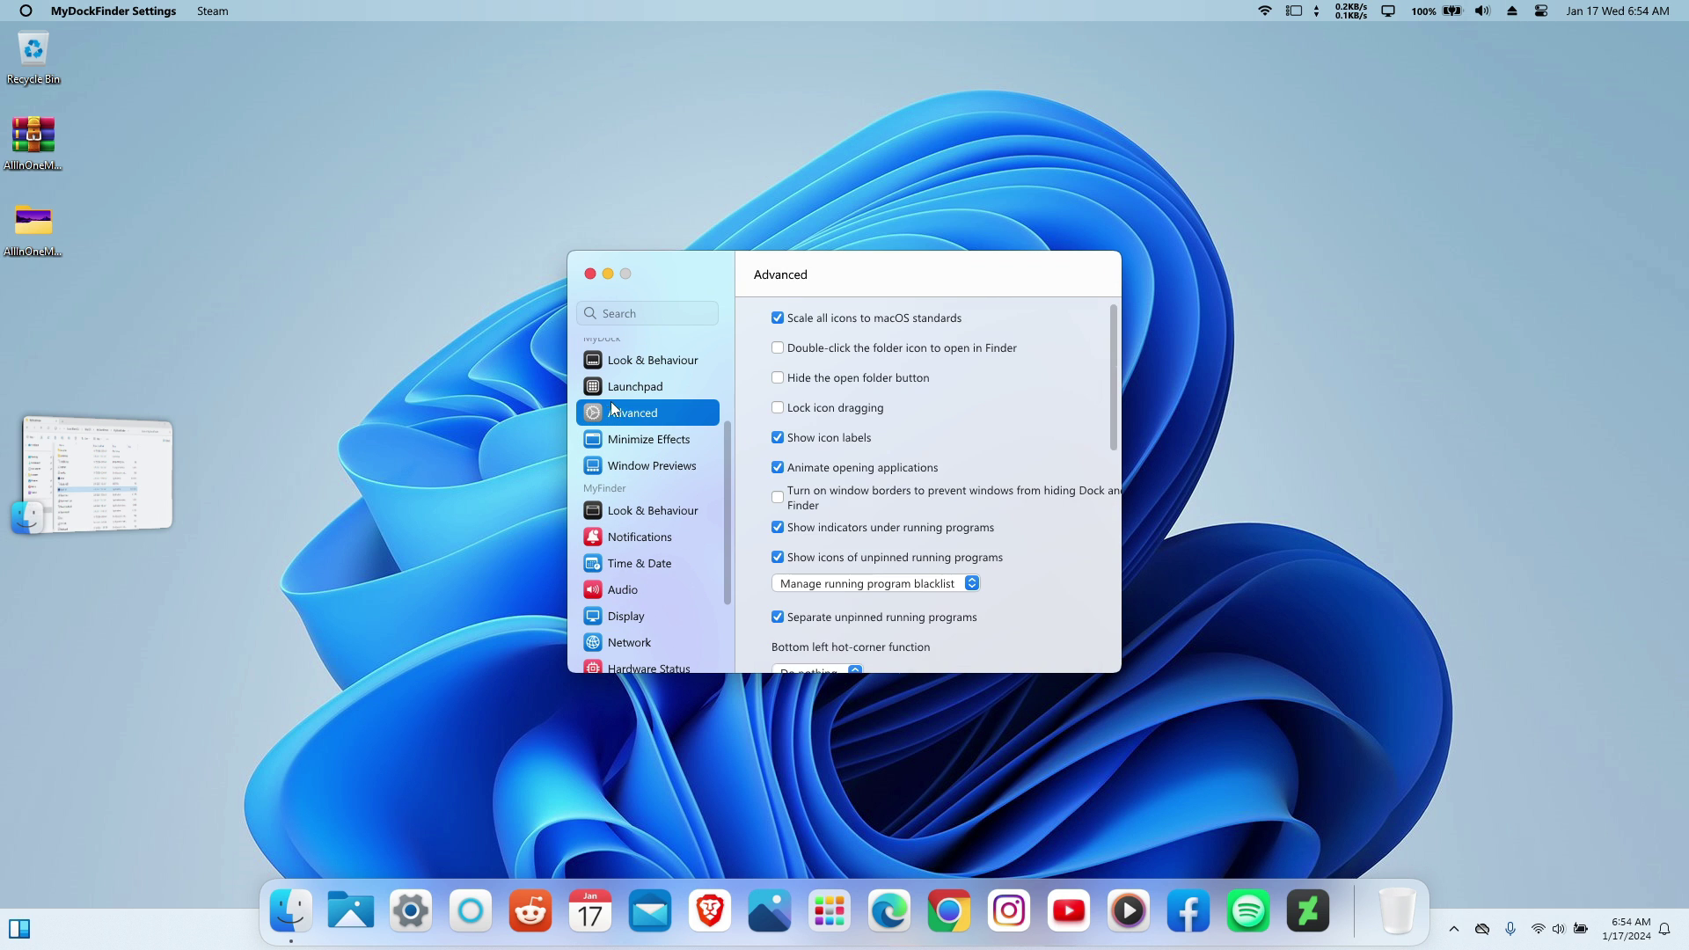
scroll(955, 427, down, 10)
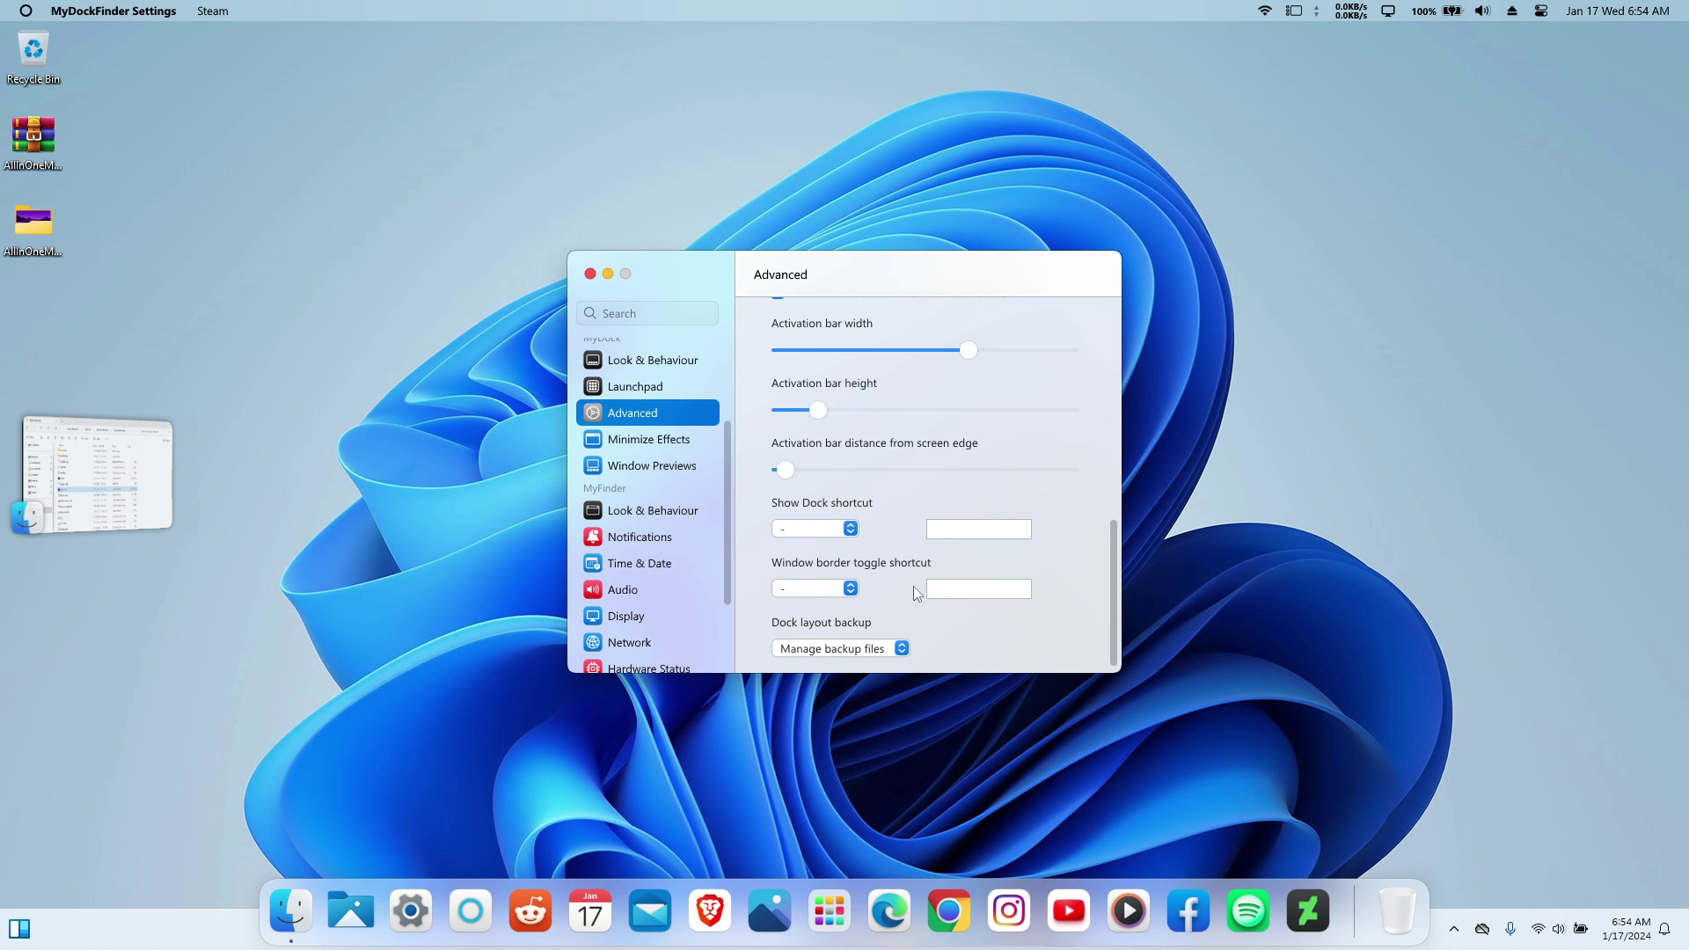
click(871, 651)
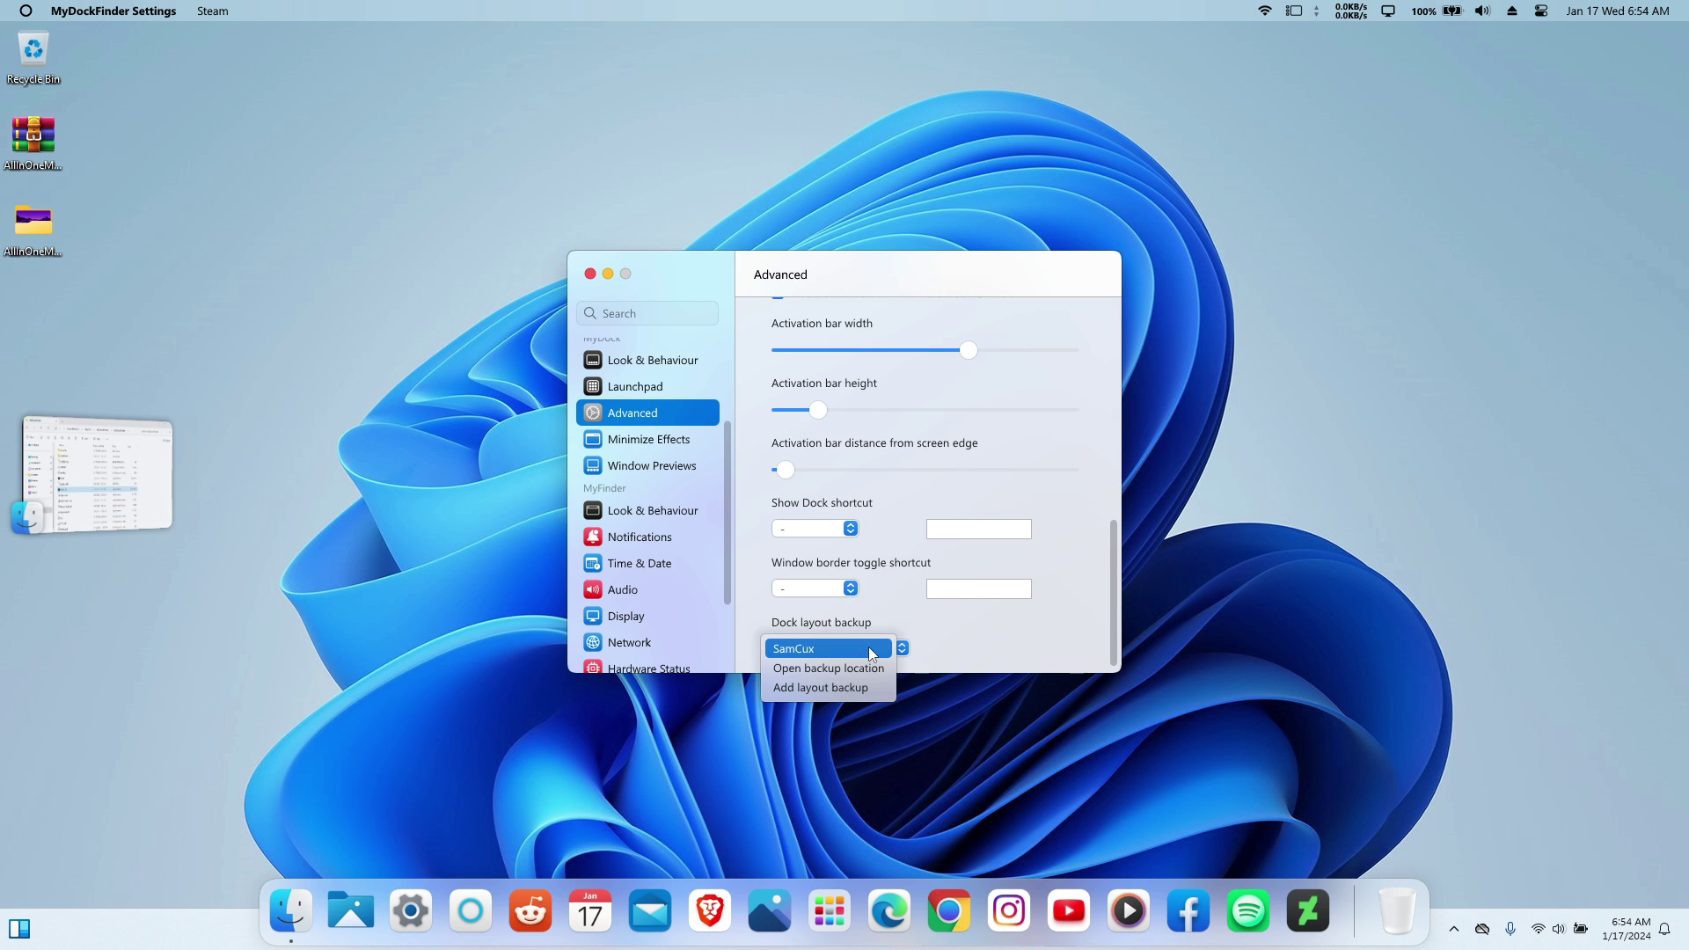
click(809, 653)
click(900, 528)
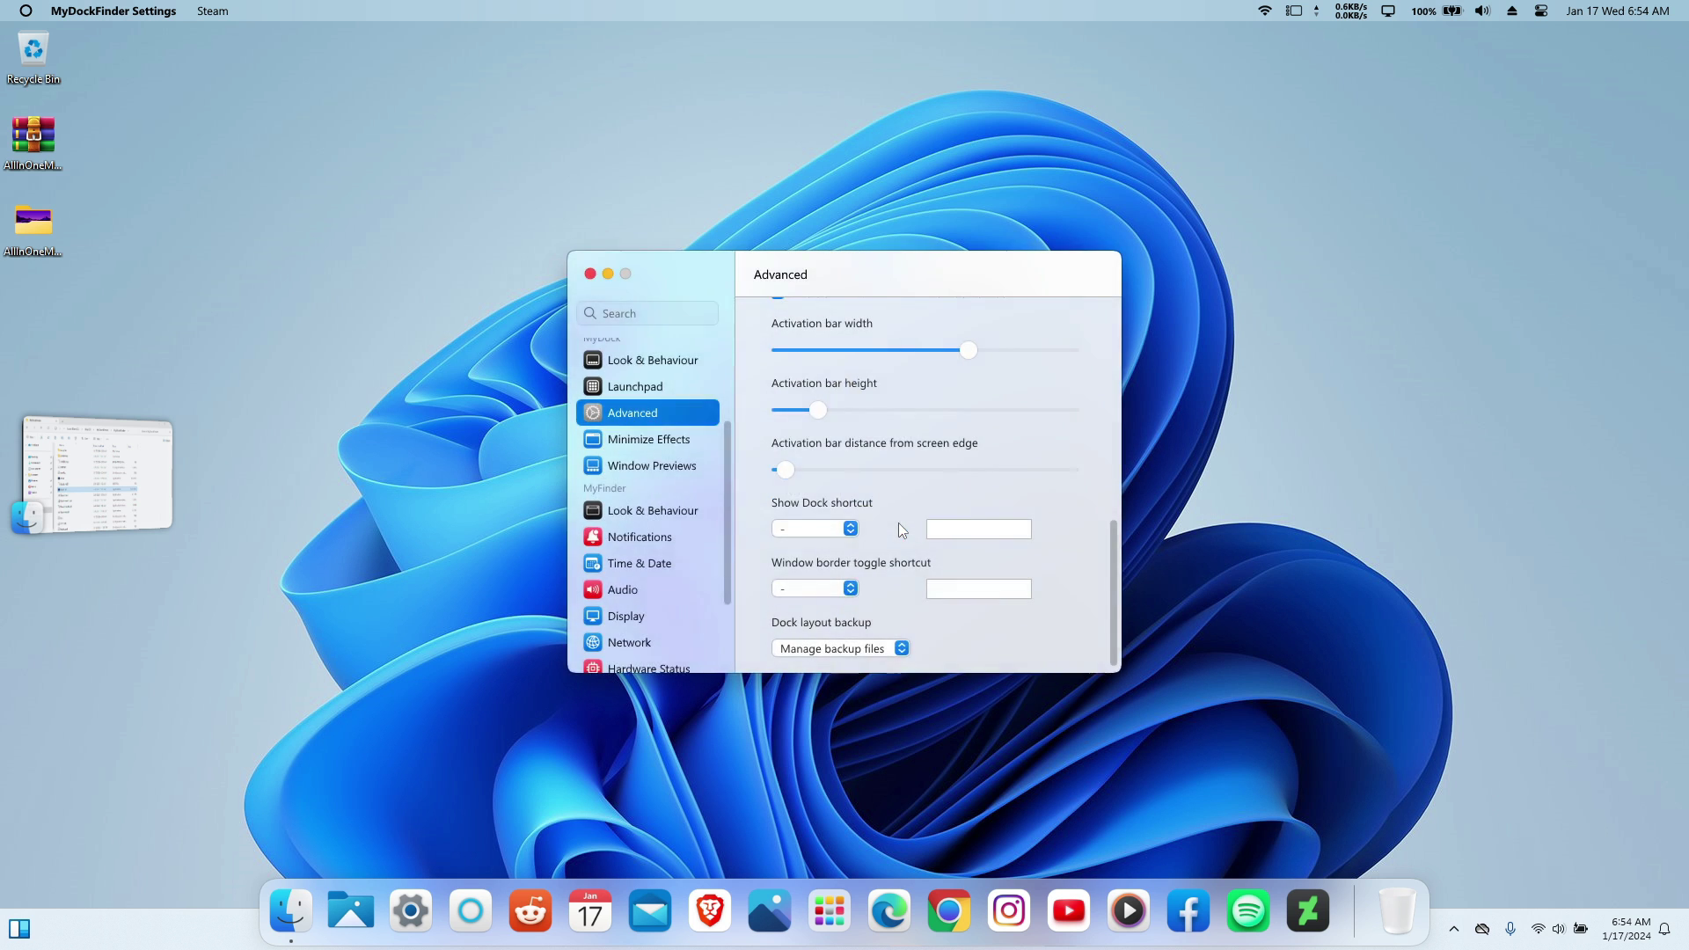
click(893, 525)
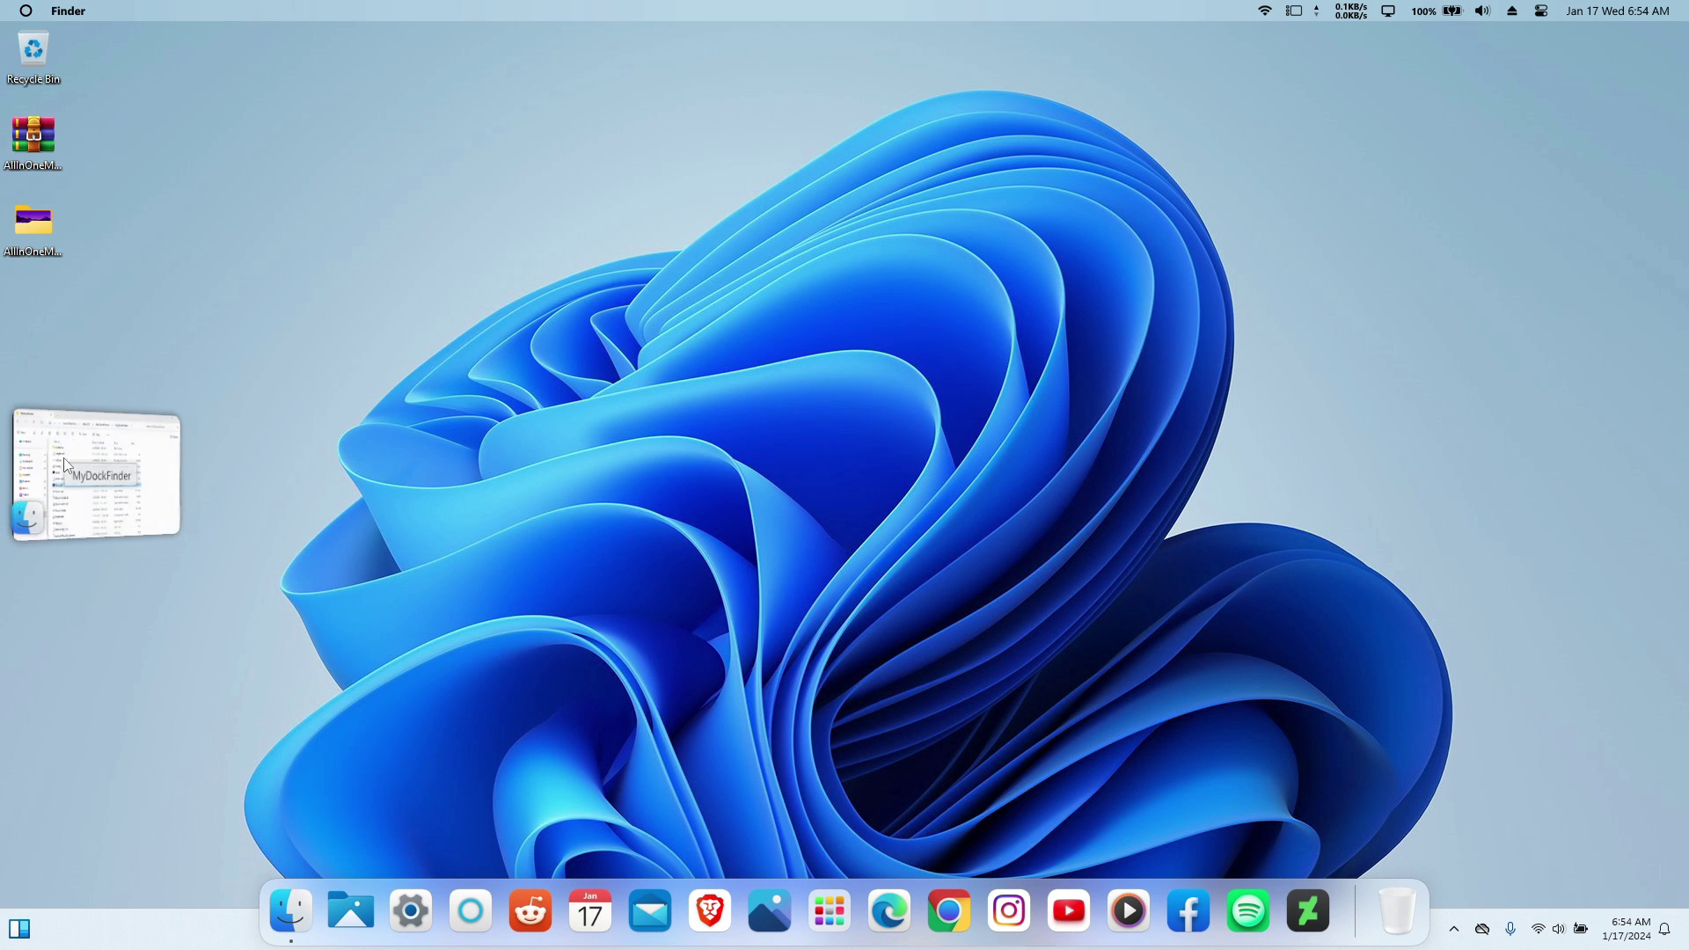
Close the MyDockFinder window and extract macos_for_windows_11_by_niivu_dfqxmkf from AllInOneMacOS into its own folder.
click(76, 481)
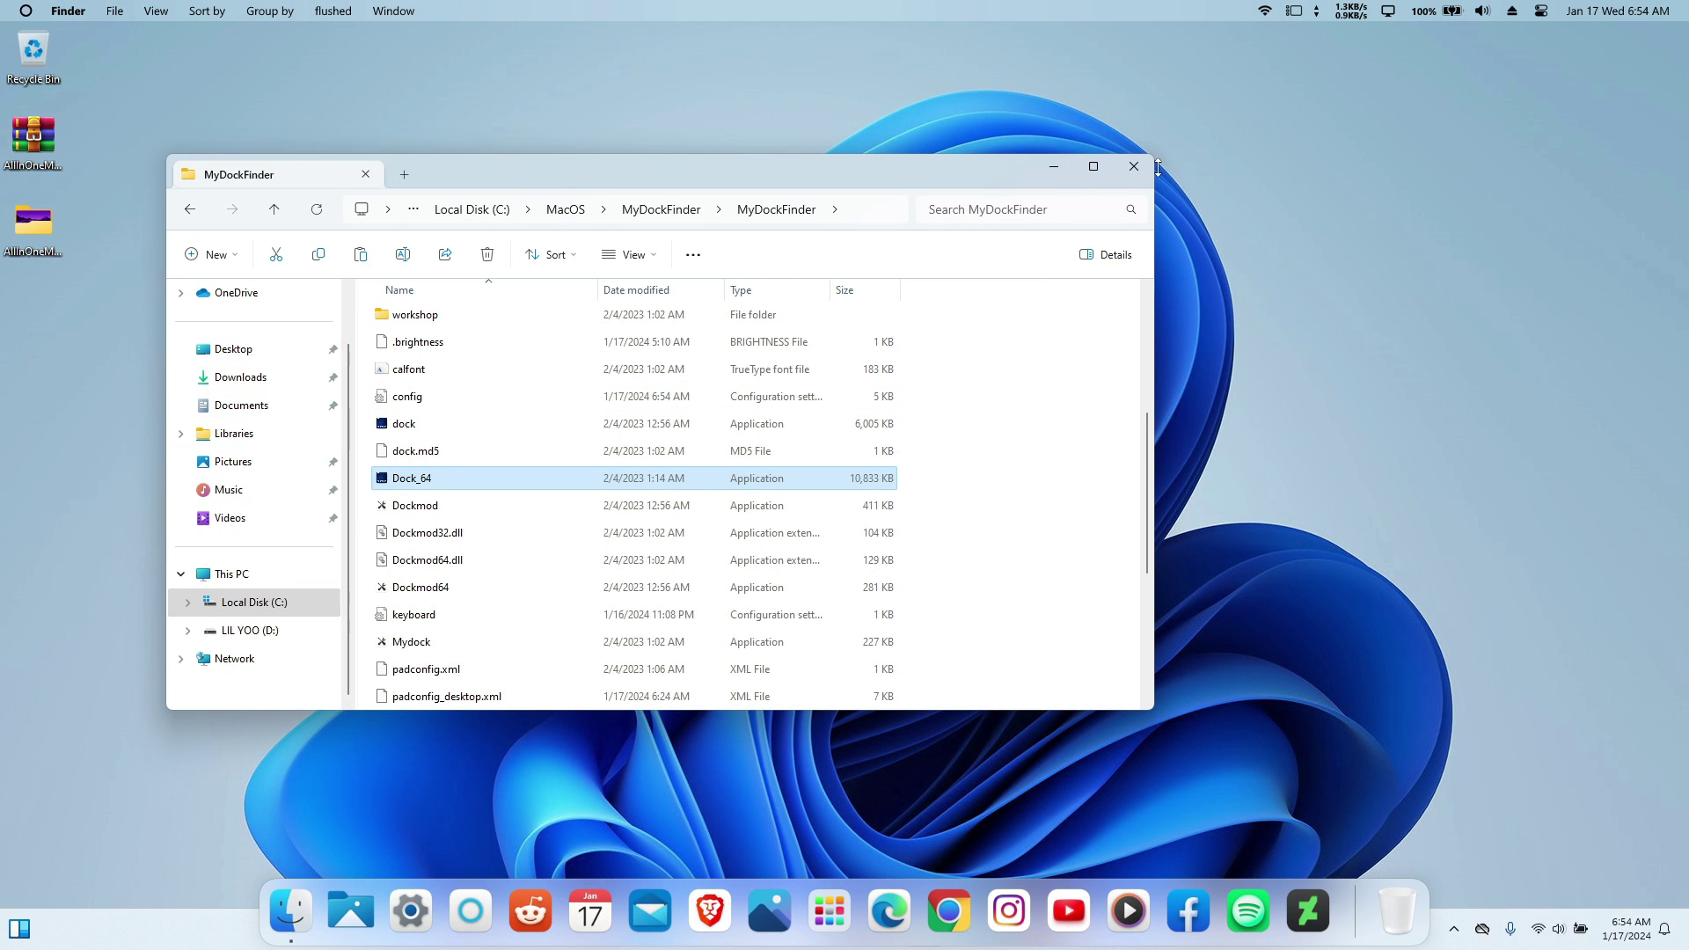
click(1134, 167)
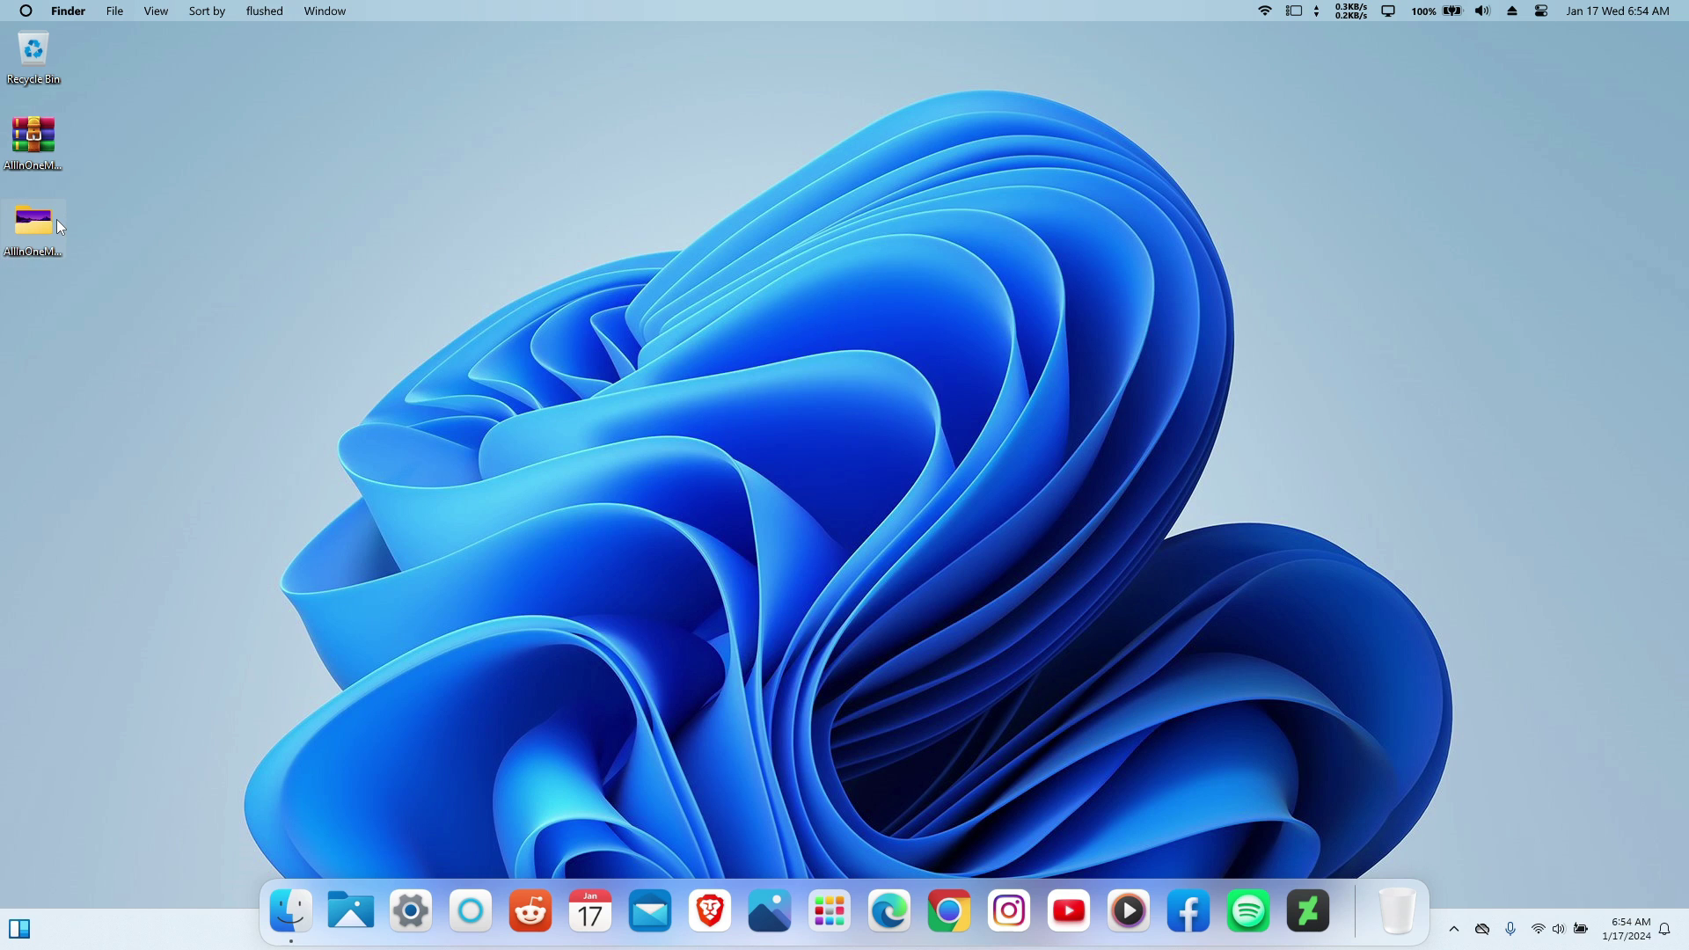
double_click(59, 225)
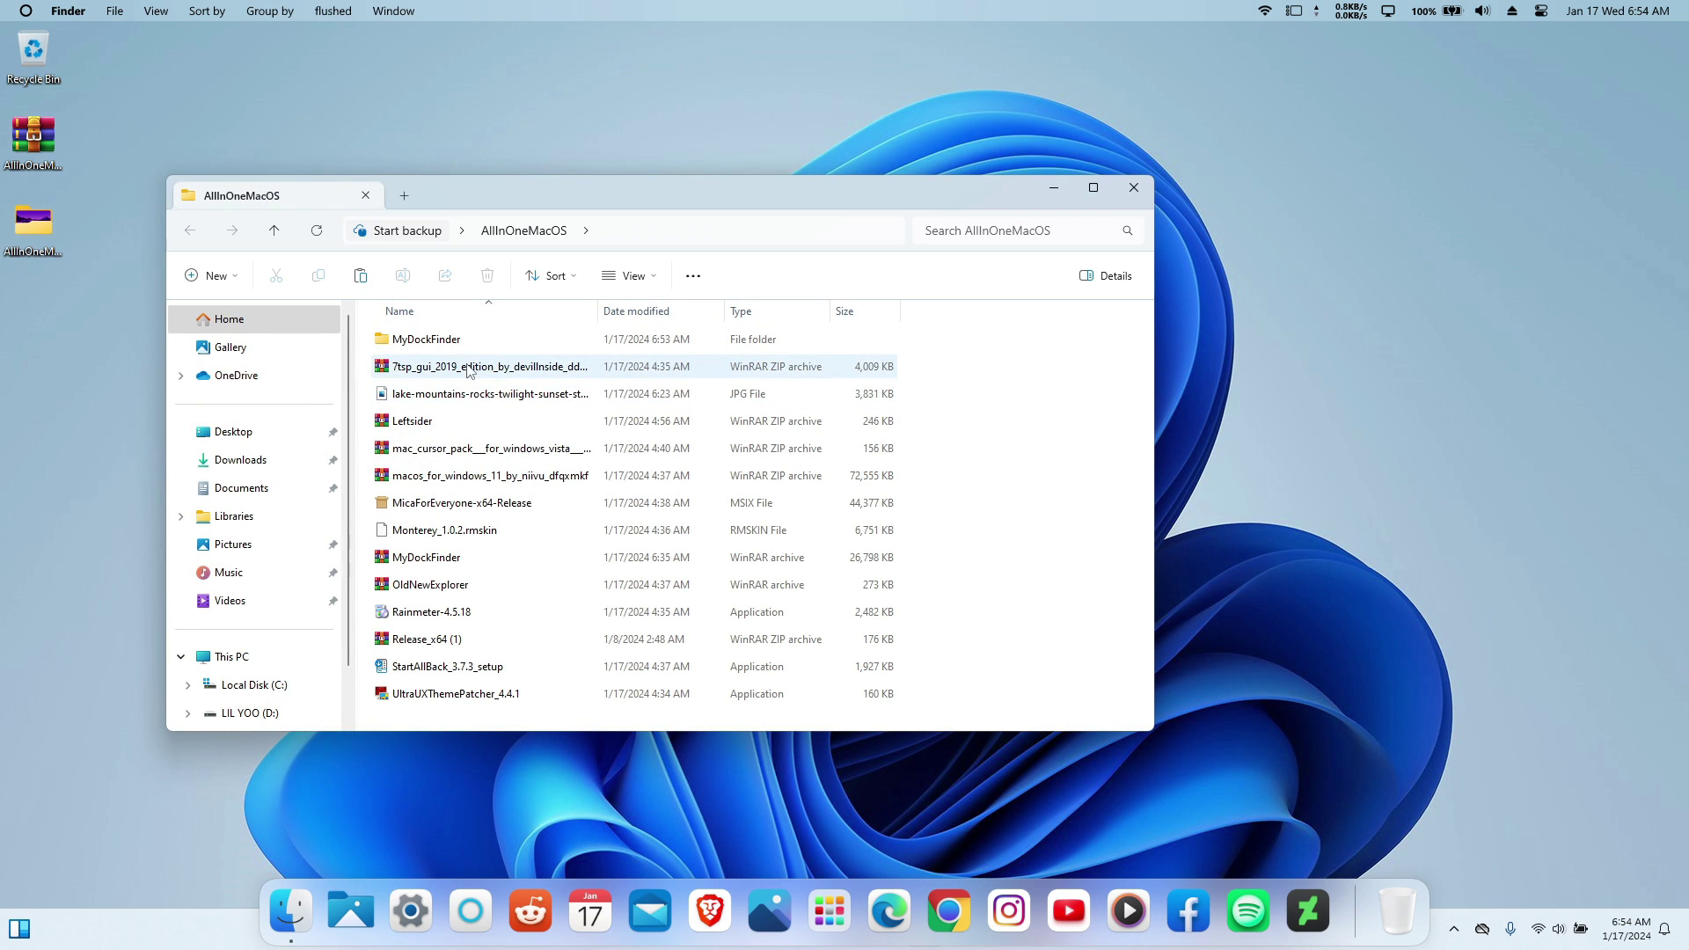
click(490, 477)
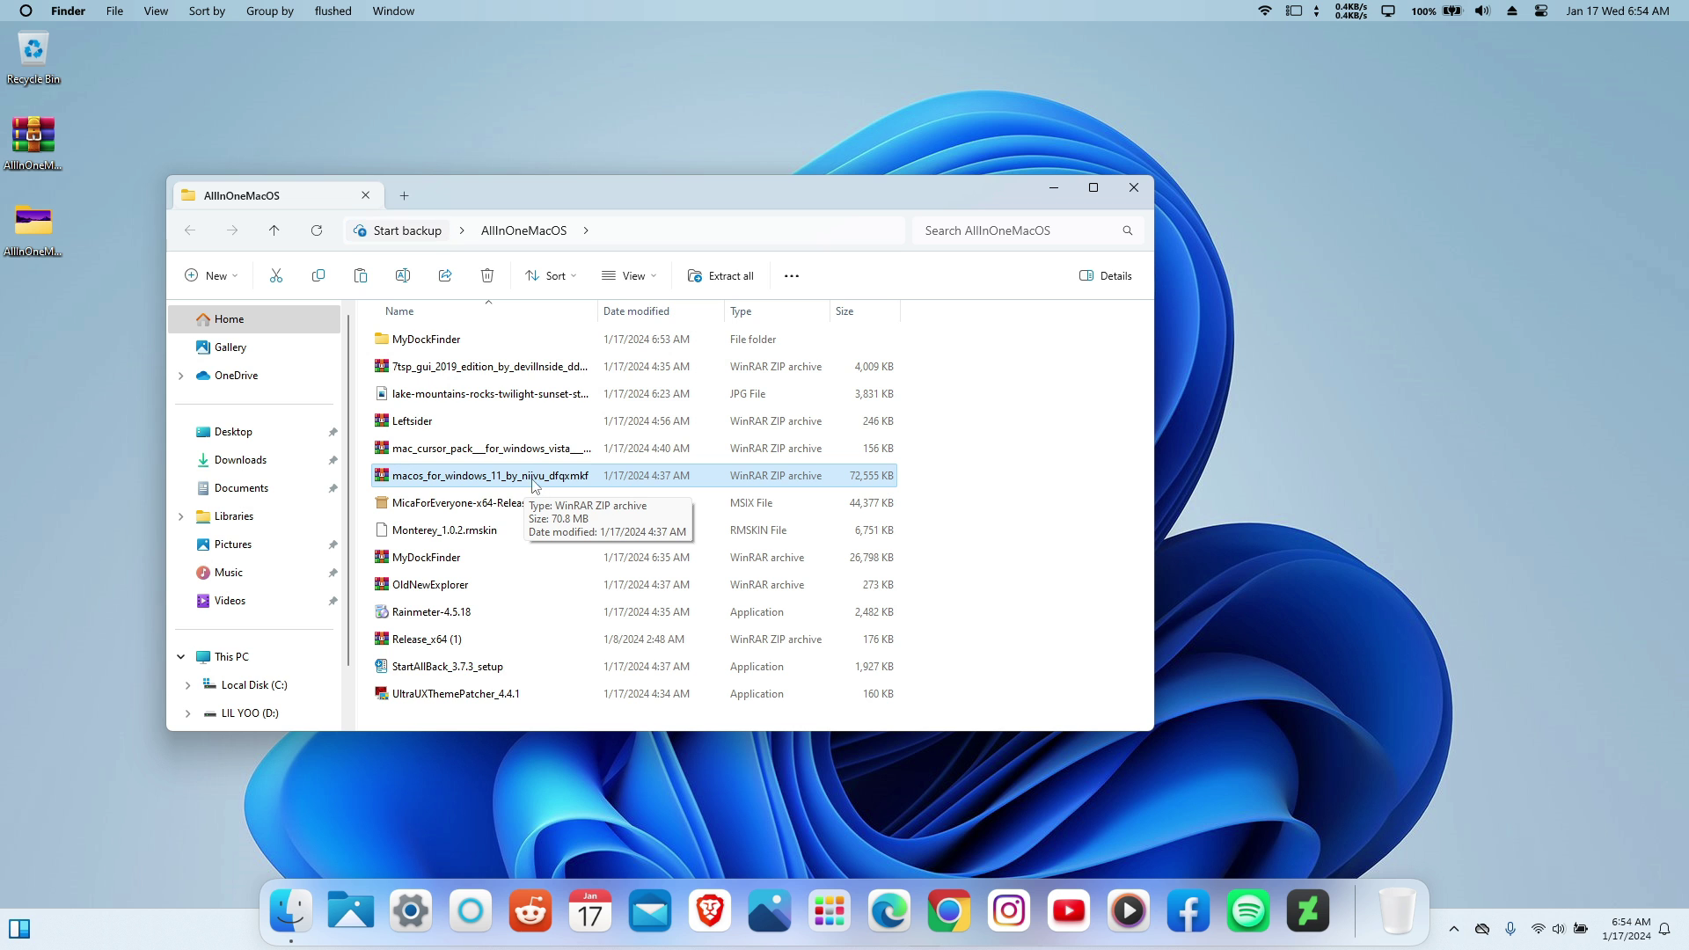
drag(536, 486, 1048, 471)
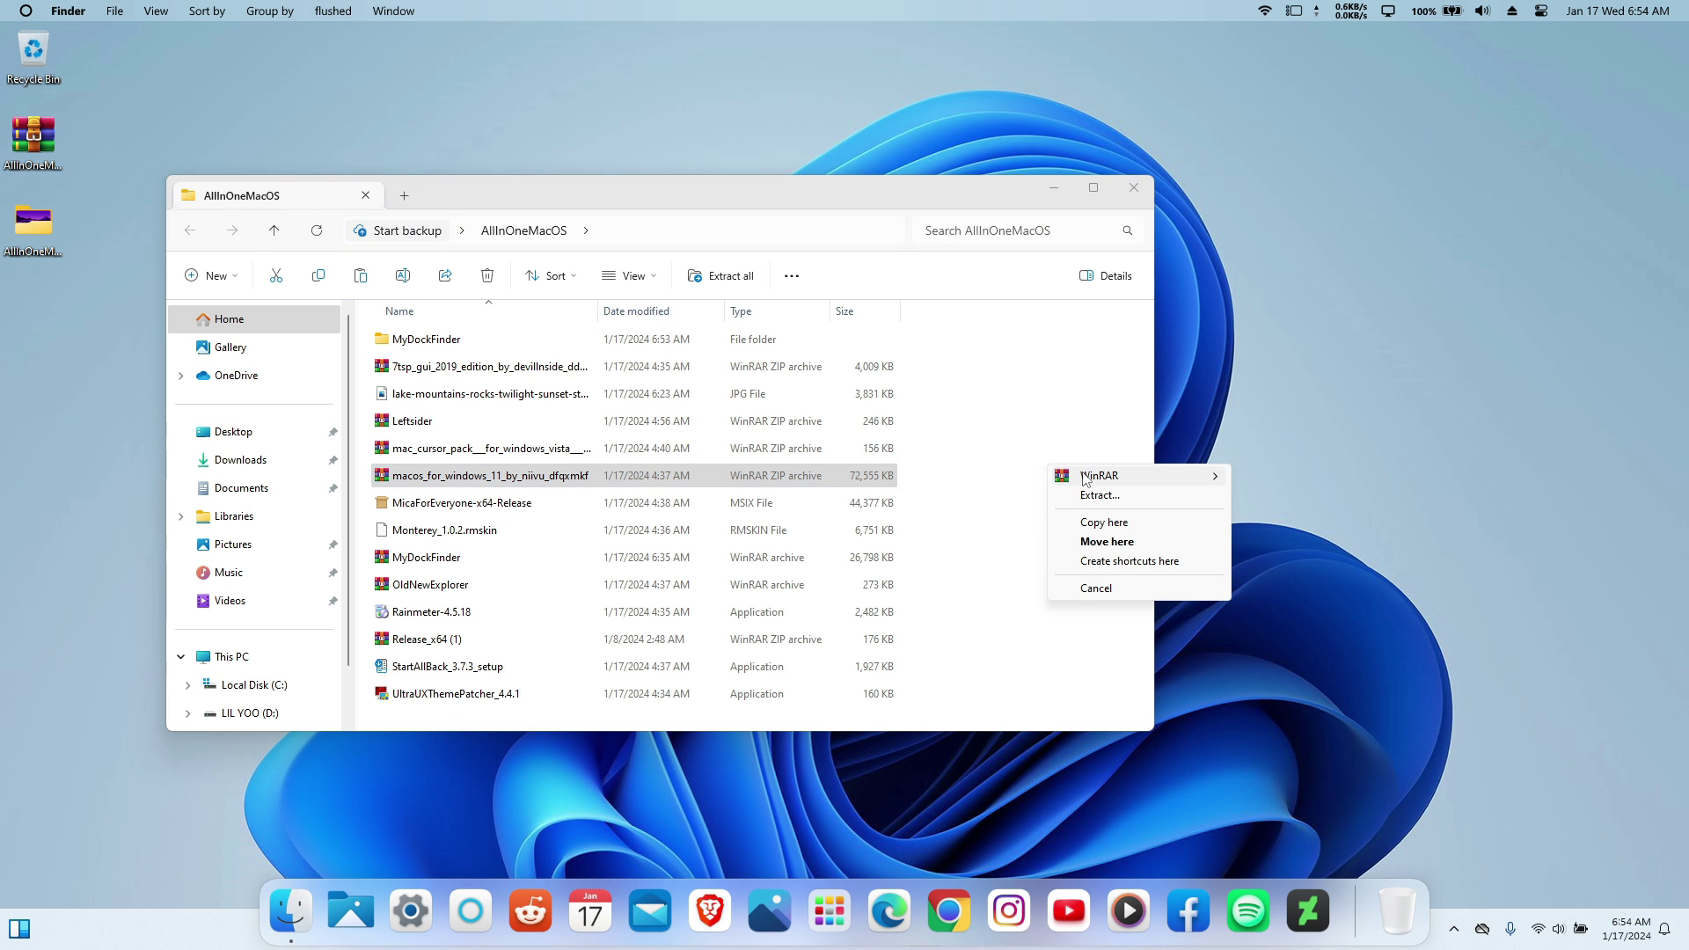
mouse_move(1144, 475)
click(1260, 517)
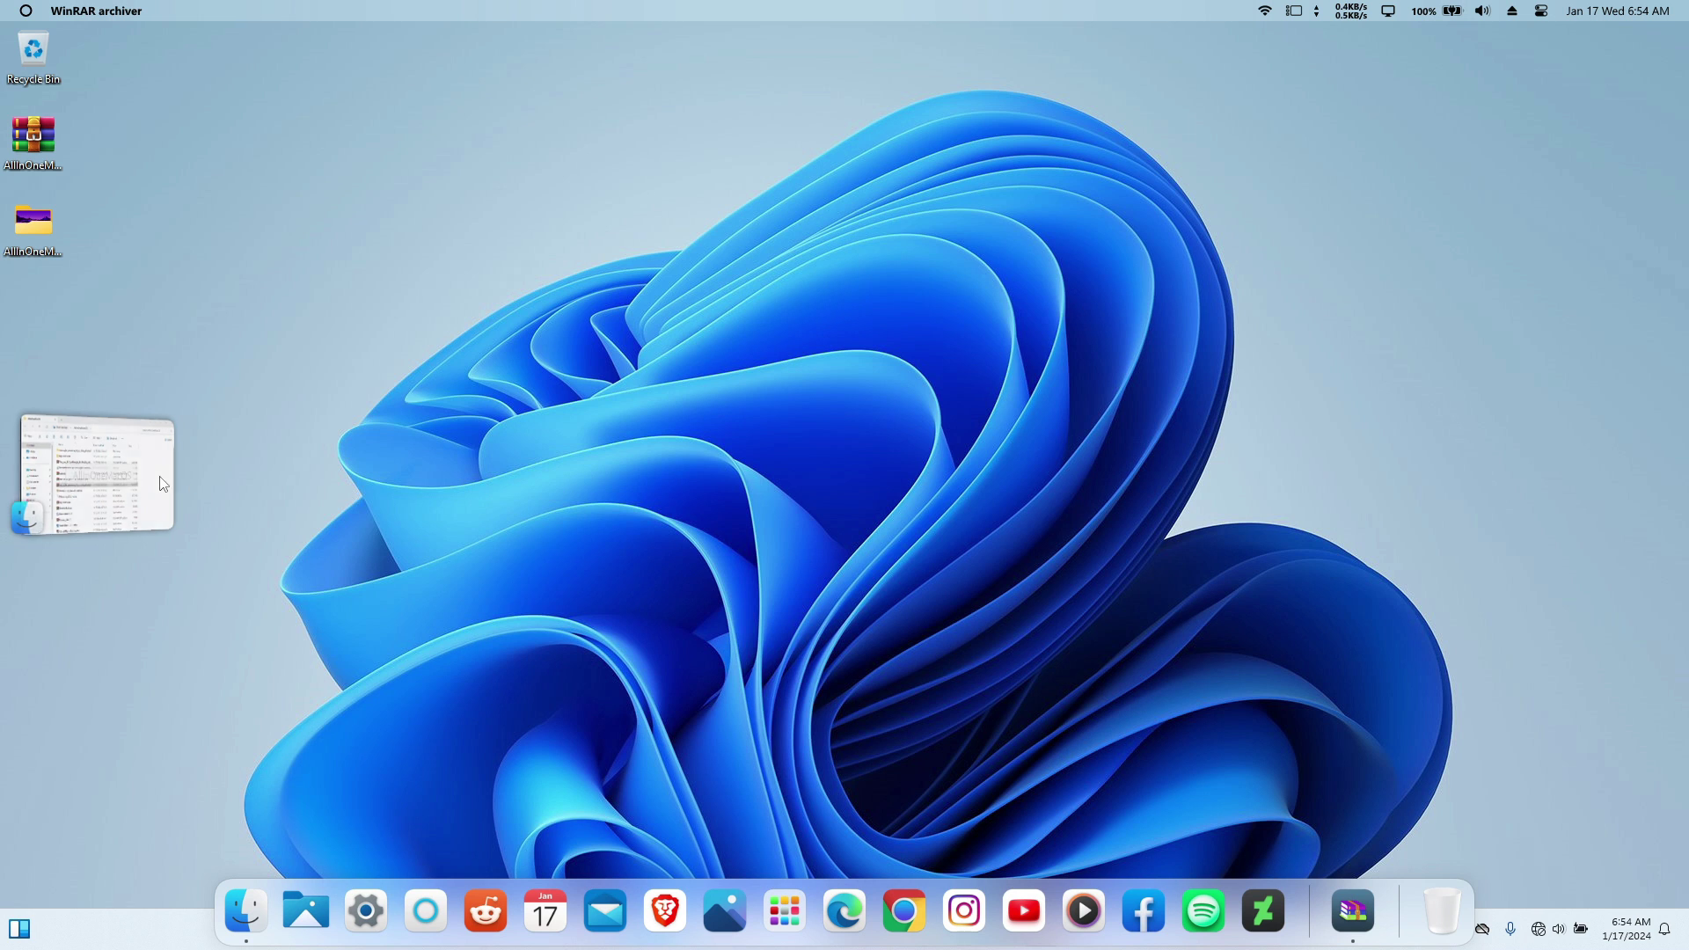
Open the extracted folder down to macOS for Windows 11 22H2 - Mar 12 2023.
click(160, 476)
double_click(528, 339)
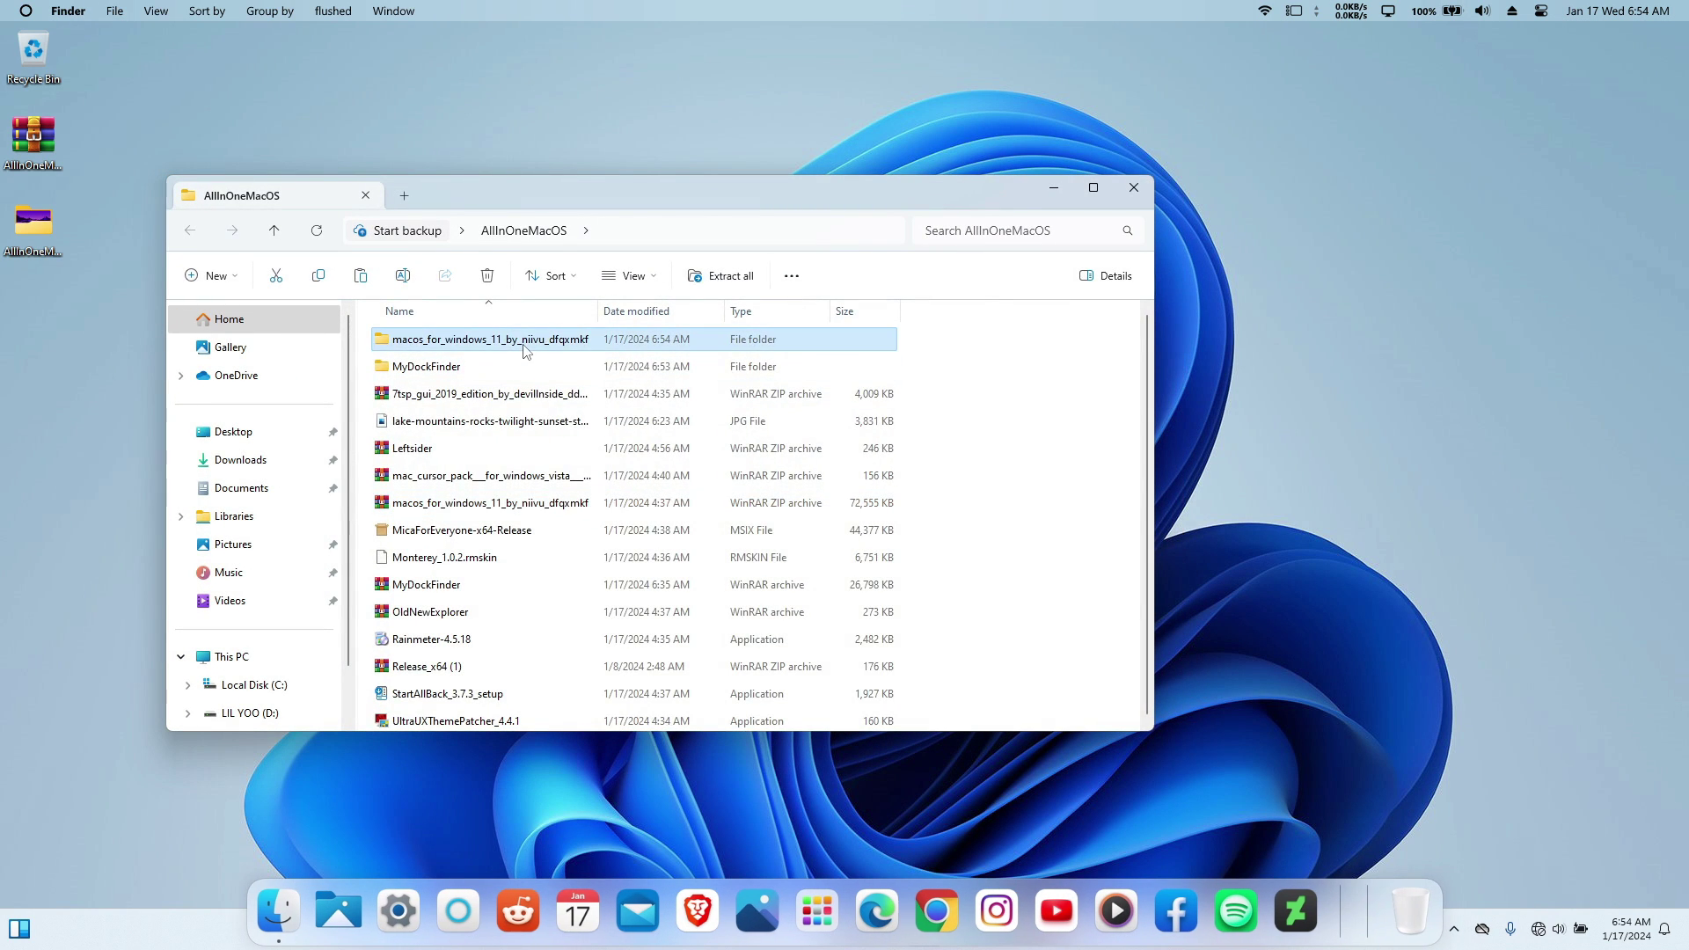
double_click(449, 341)
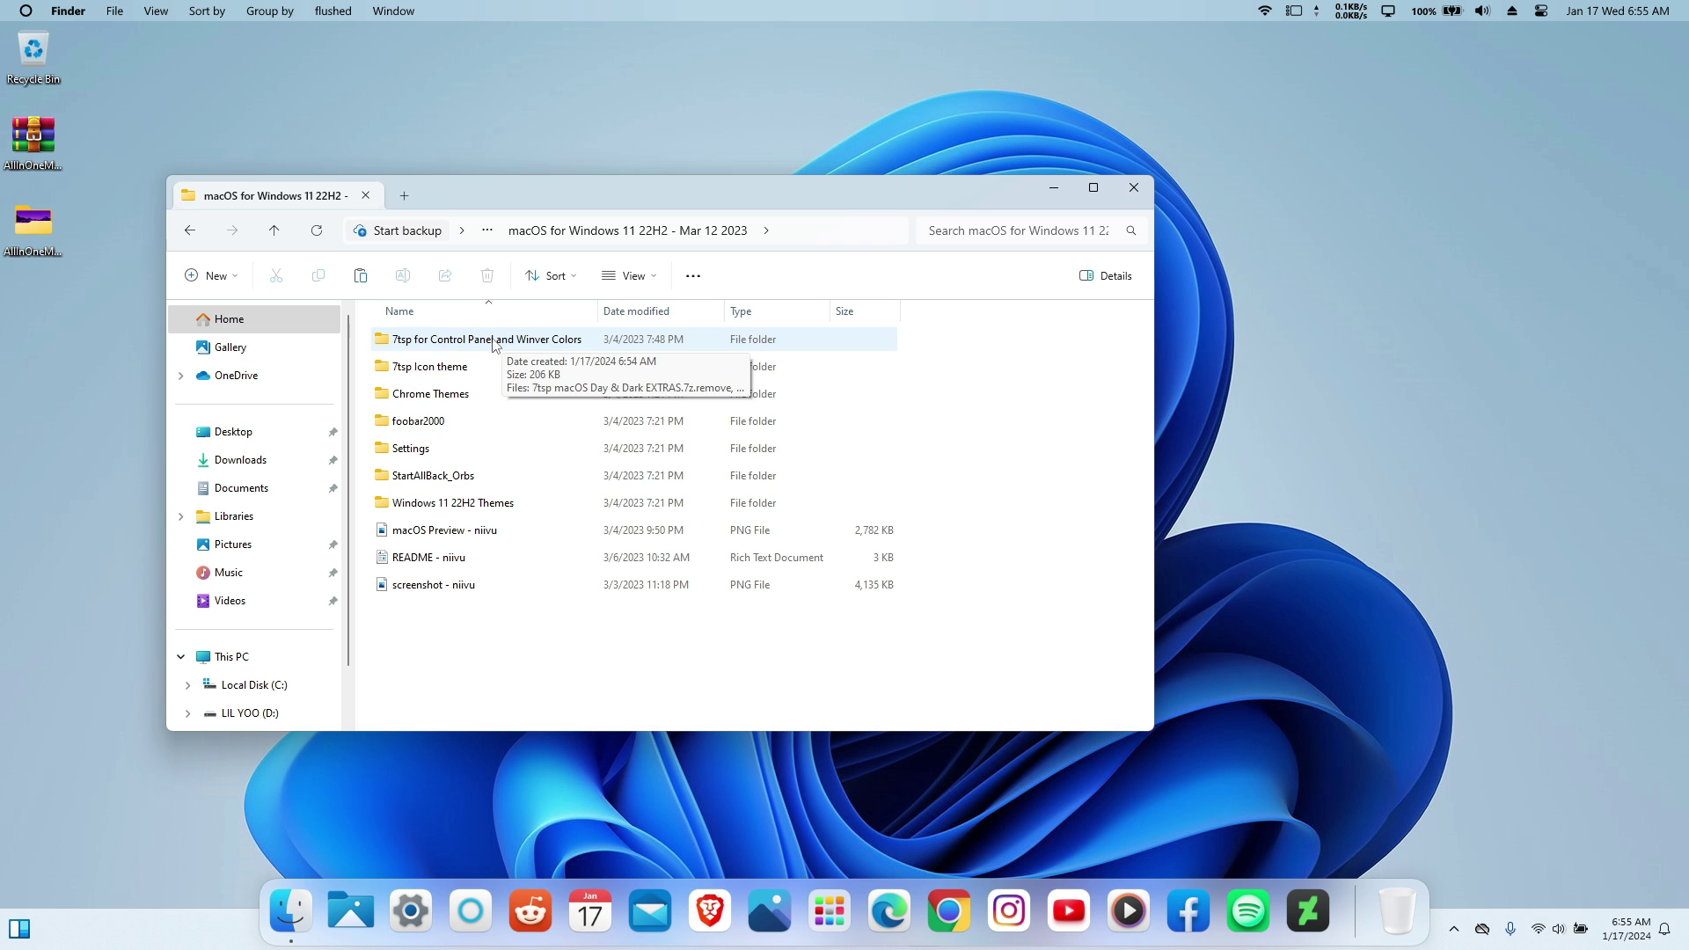
Rename 7tsp macOS Day & Dark EXTRAS to drop .remove, leaving a .7z archive.
double_click(495, 342)
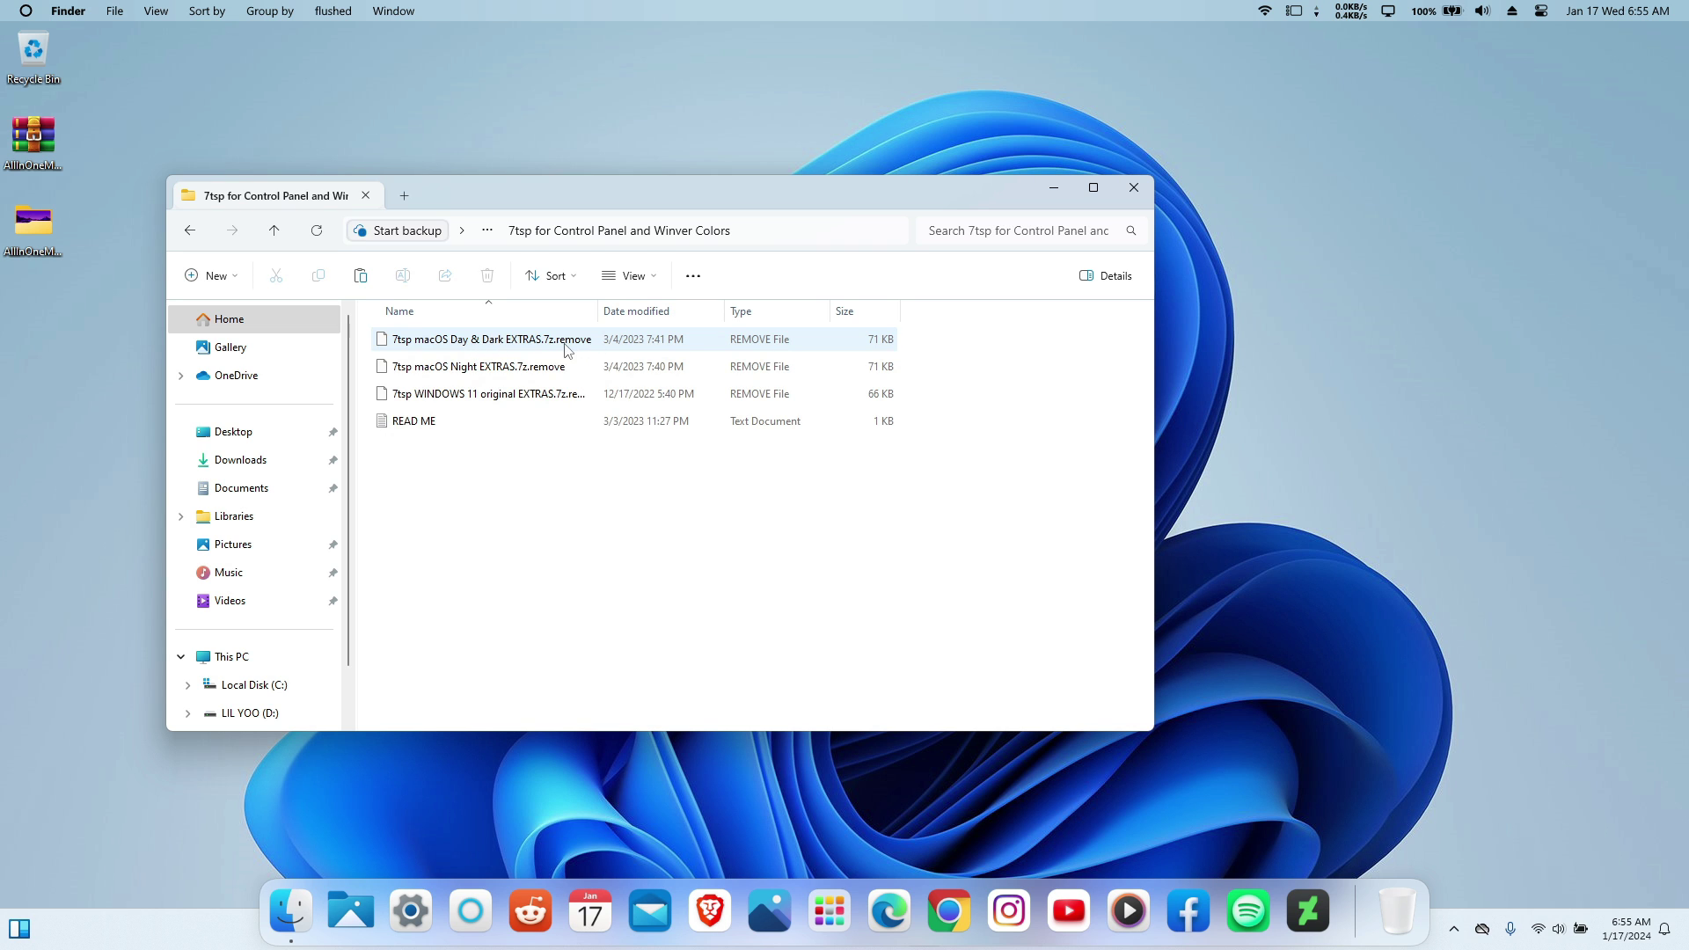
click(403, 347)
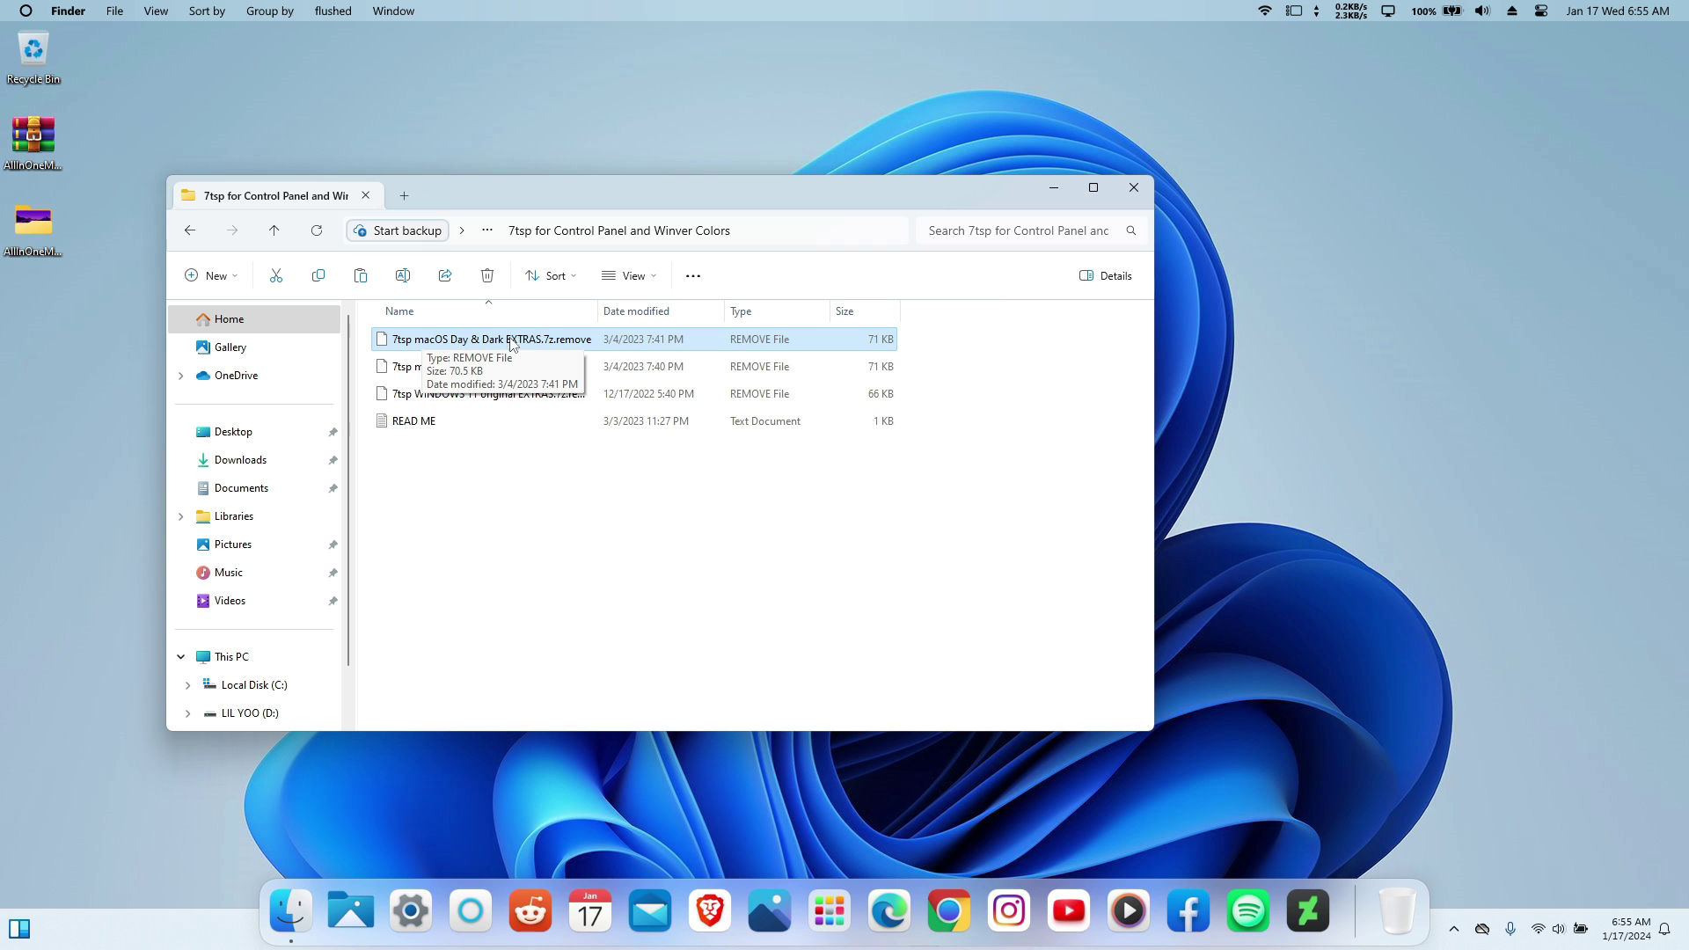
click(568, 341)
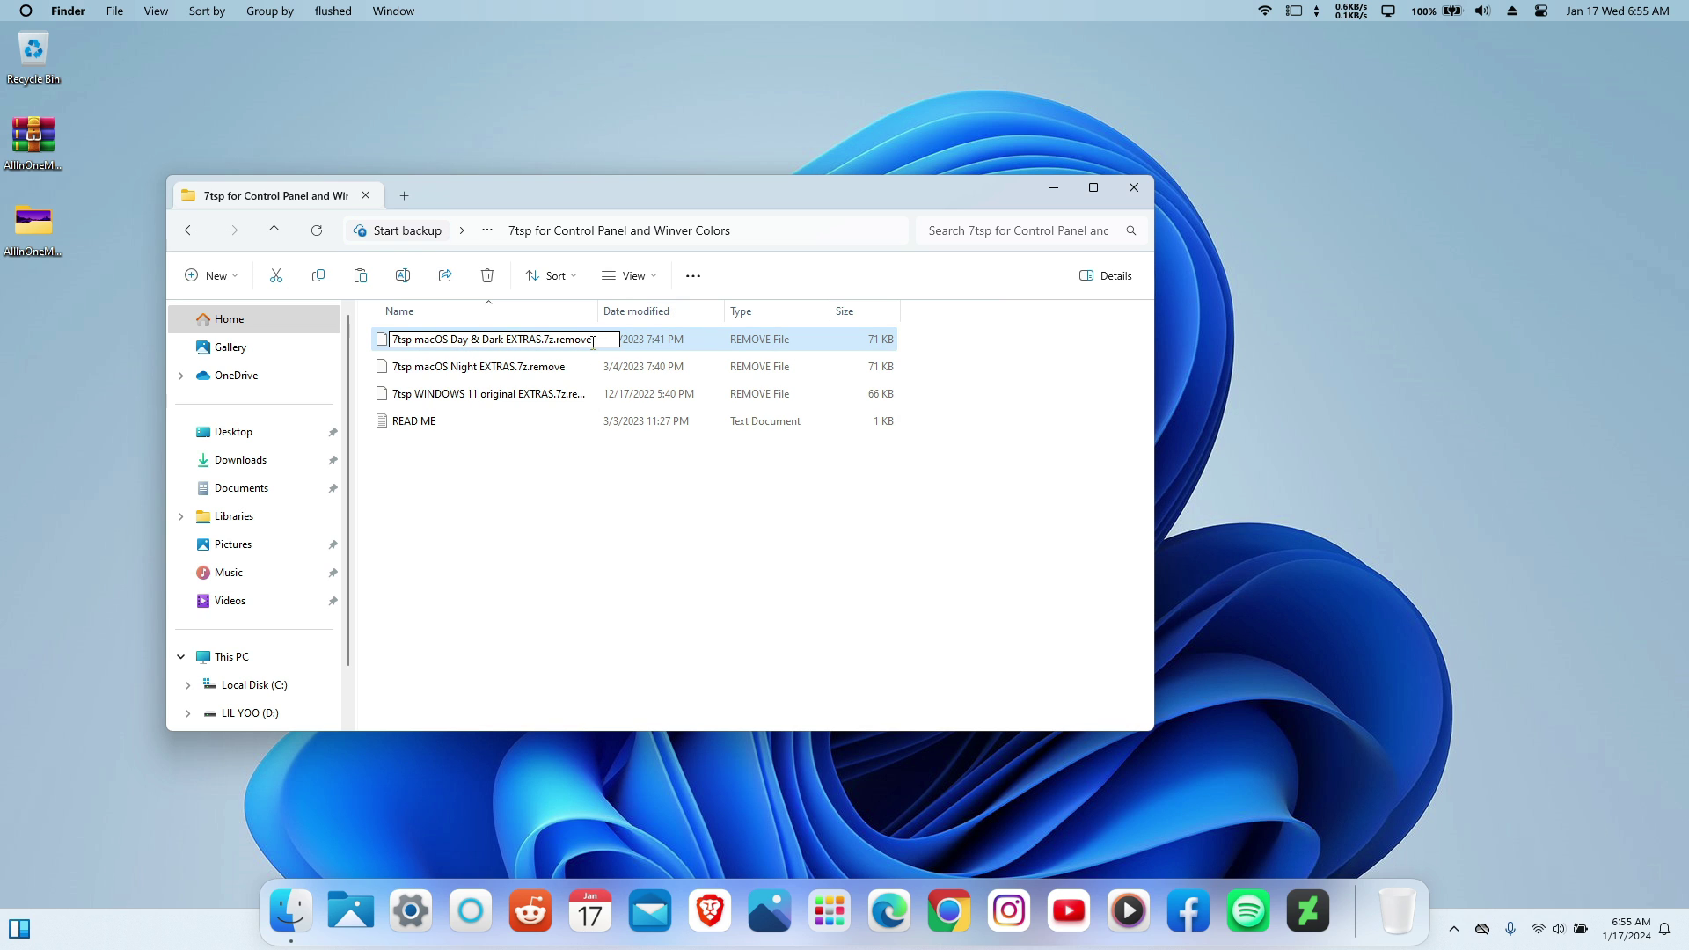
key(BackSpace)
key(BackSpace)
key(BackSpace)
key(BackSpace)
key(BackSpace)
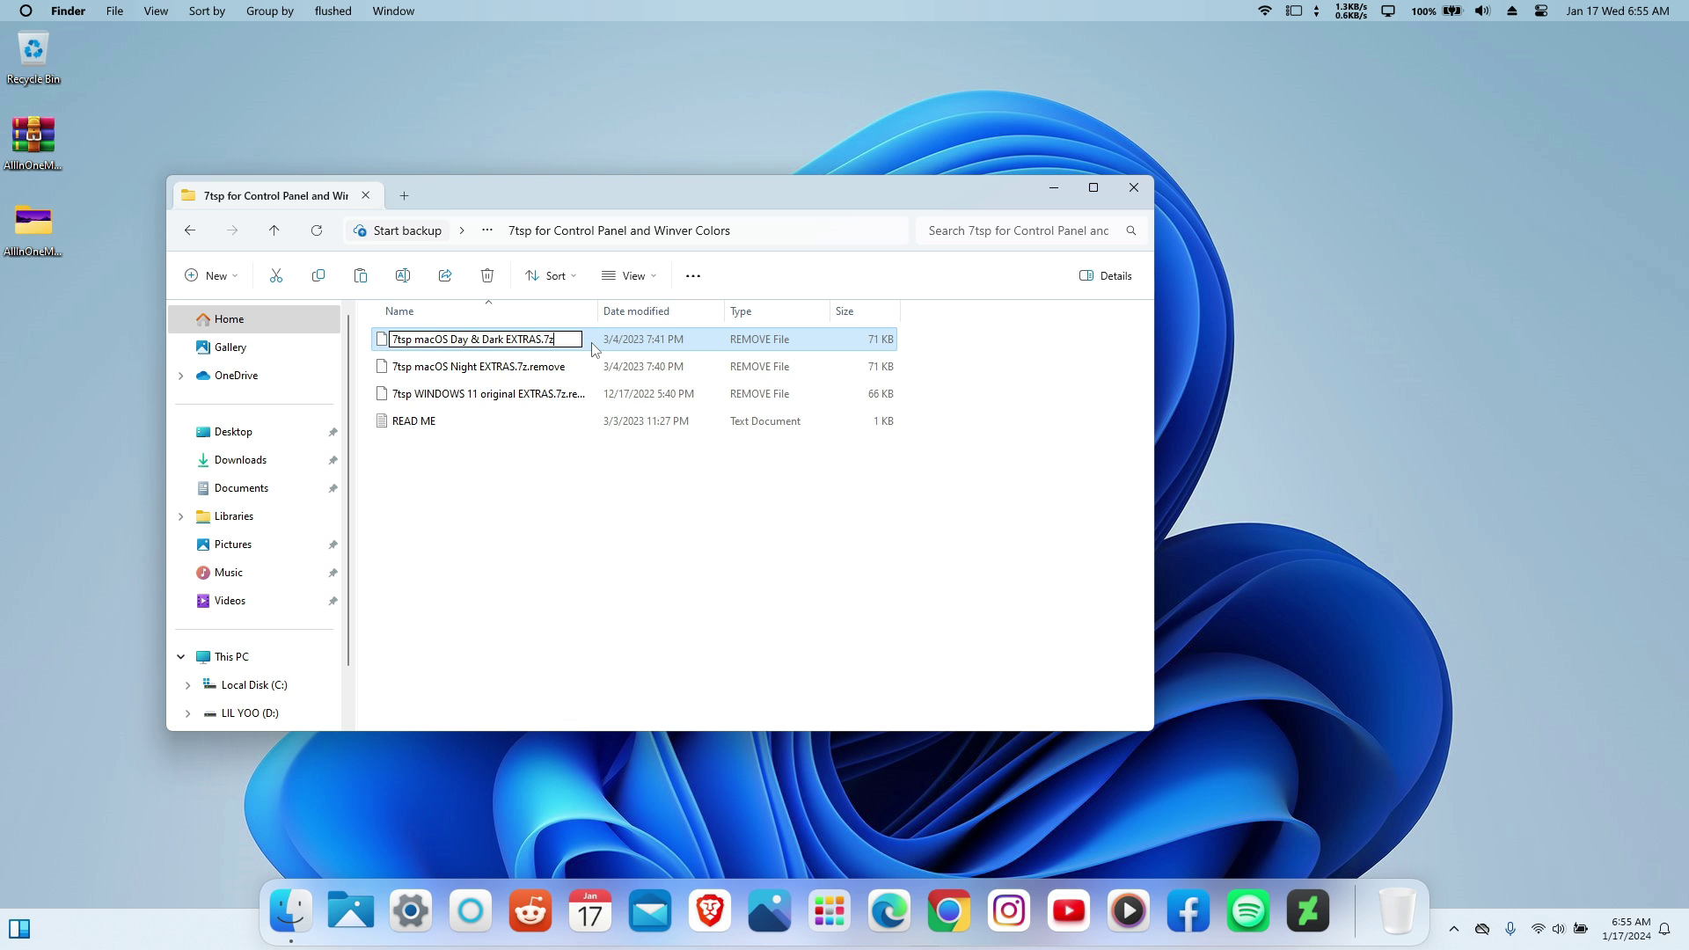
key(Return)
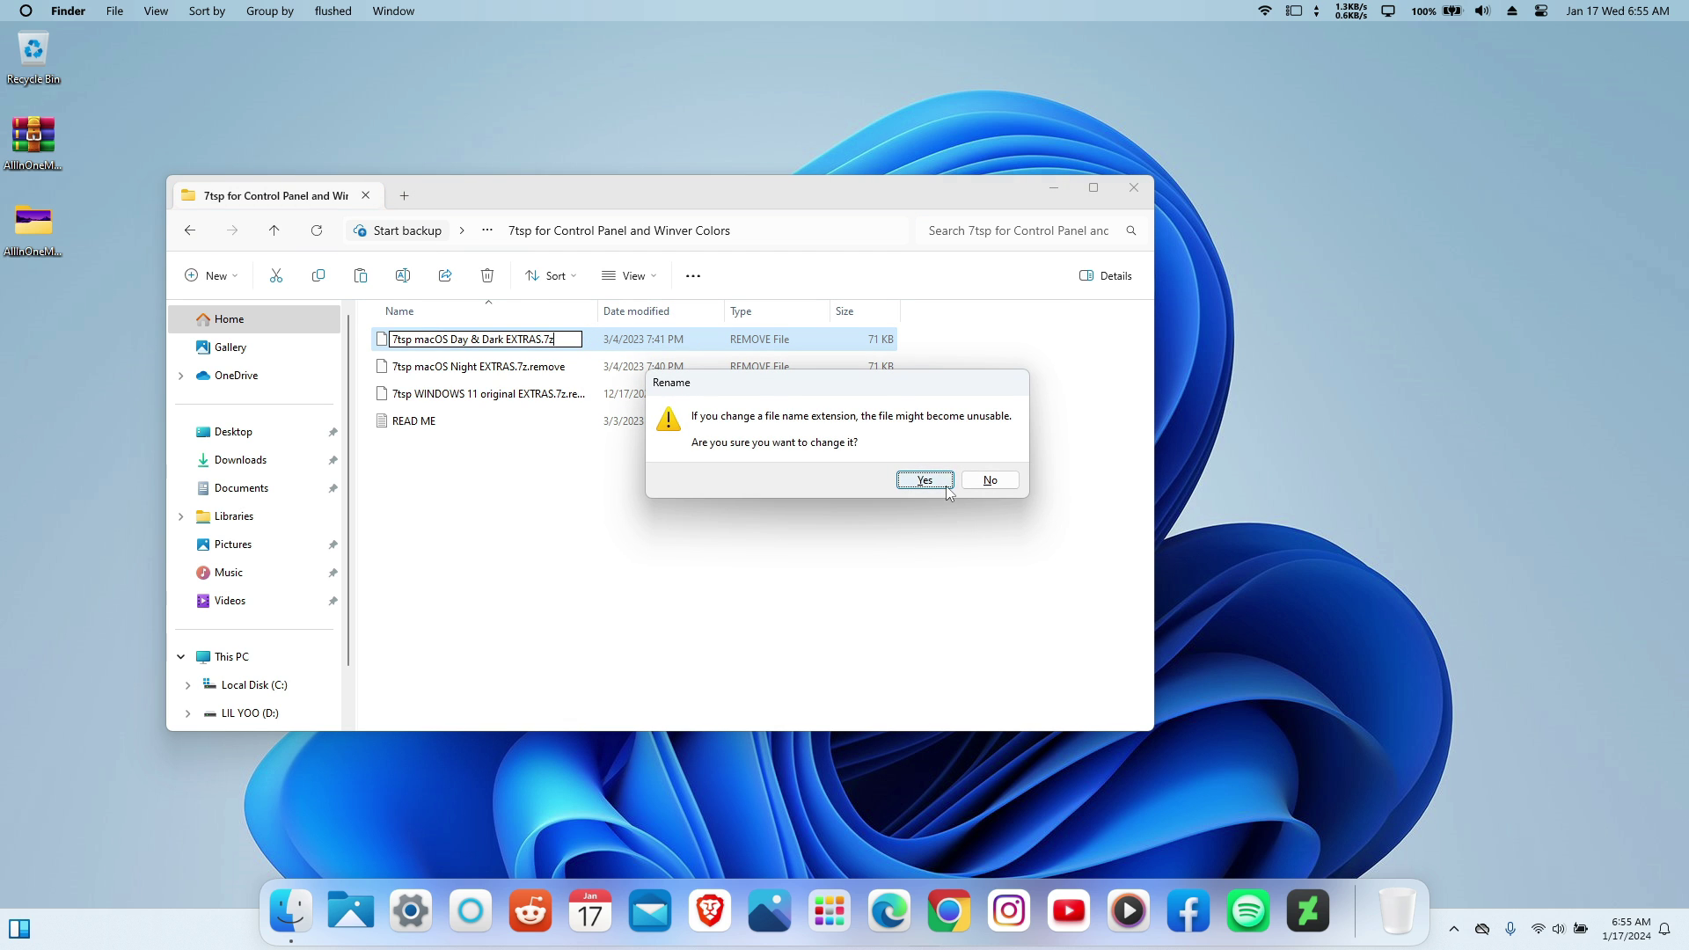
click(946, 491)
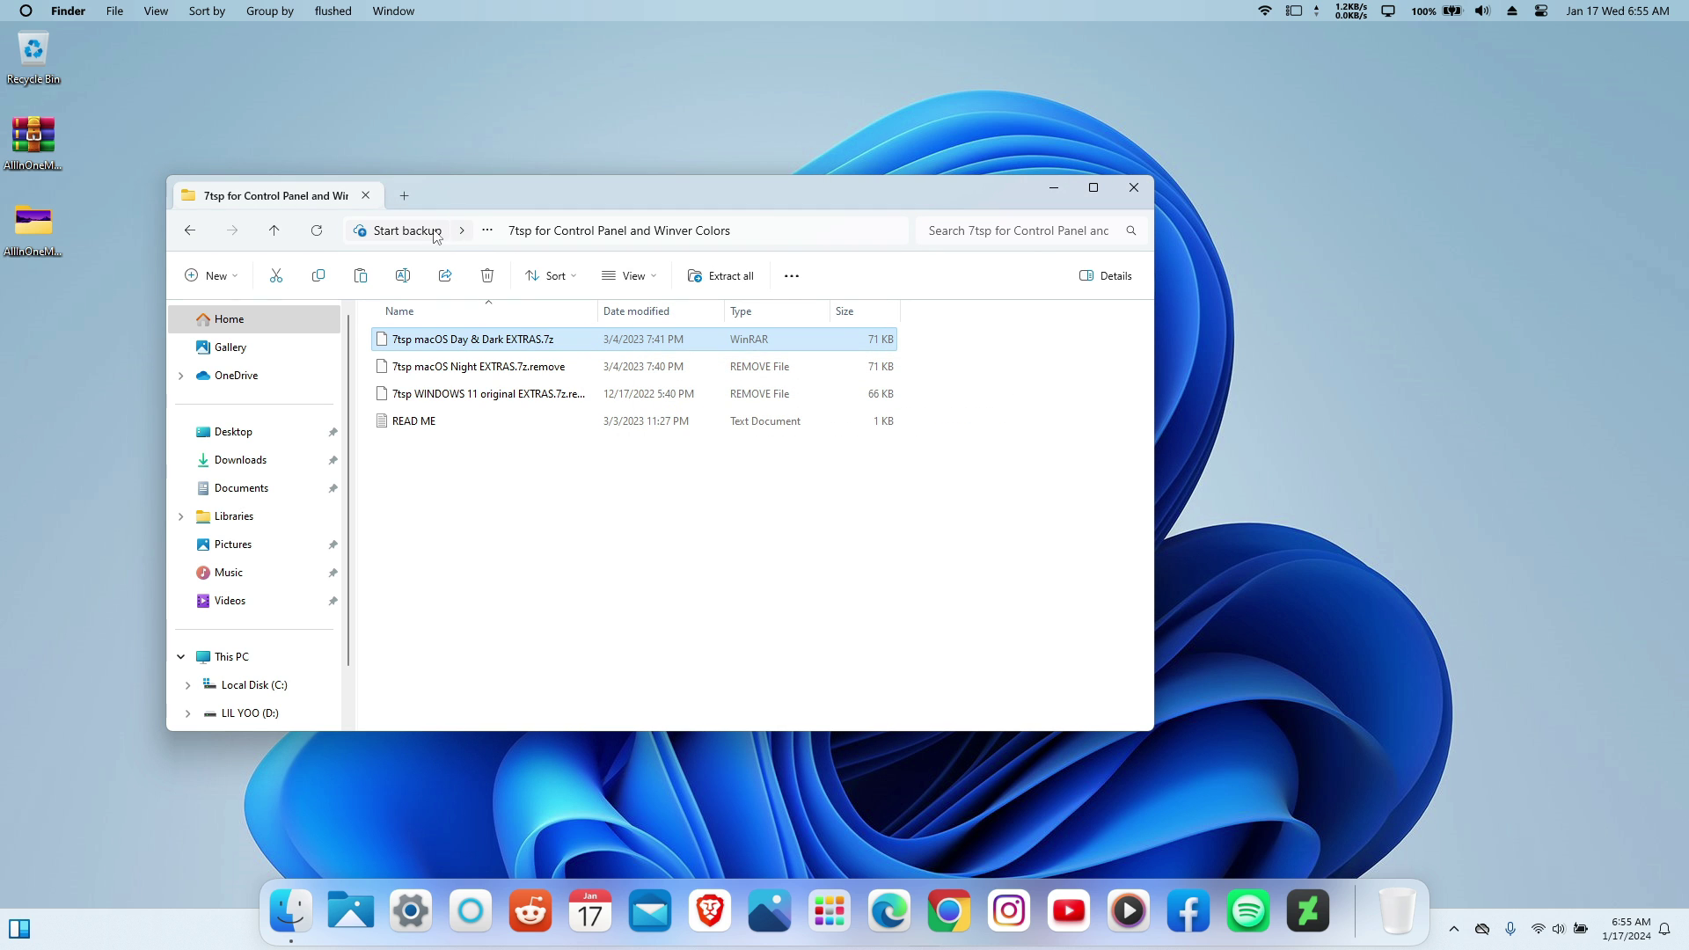
In 7tsp Icon theme, rename 7tsp macOS blue.7z.remove to .7z, then back out.
click(199, 232)
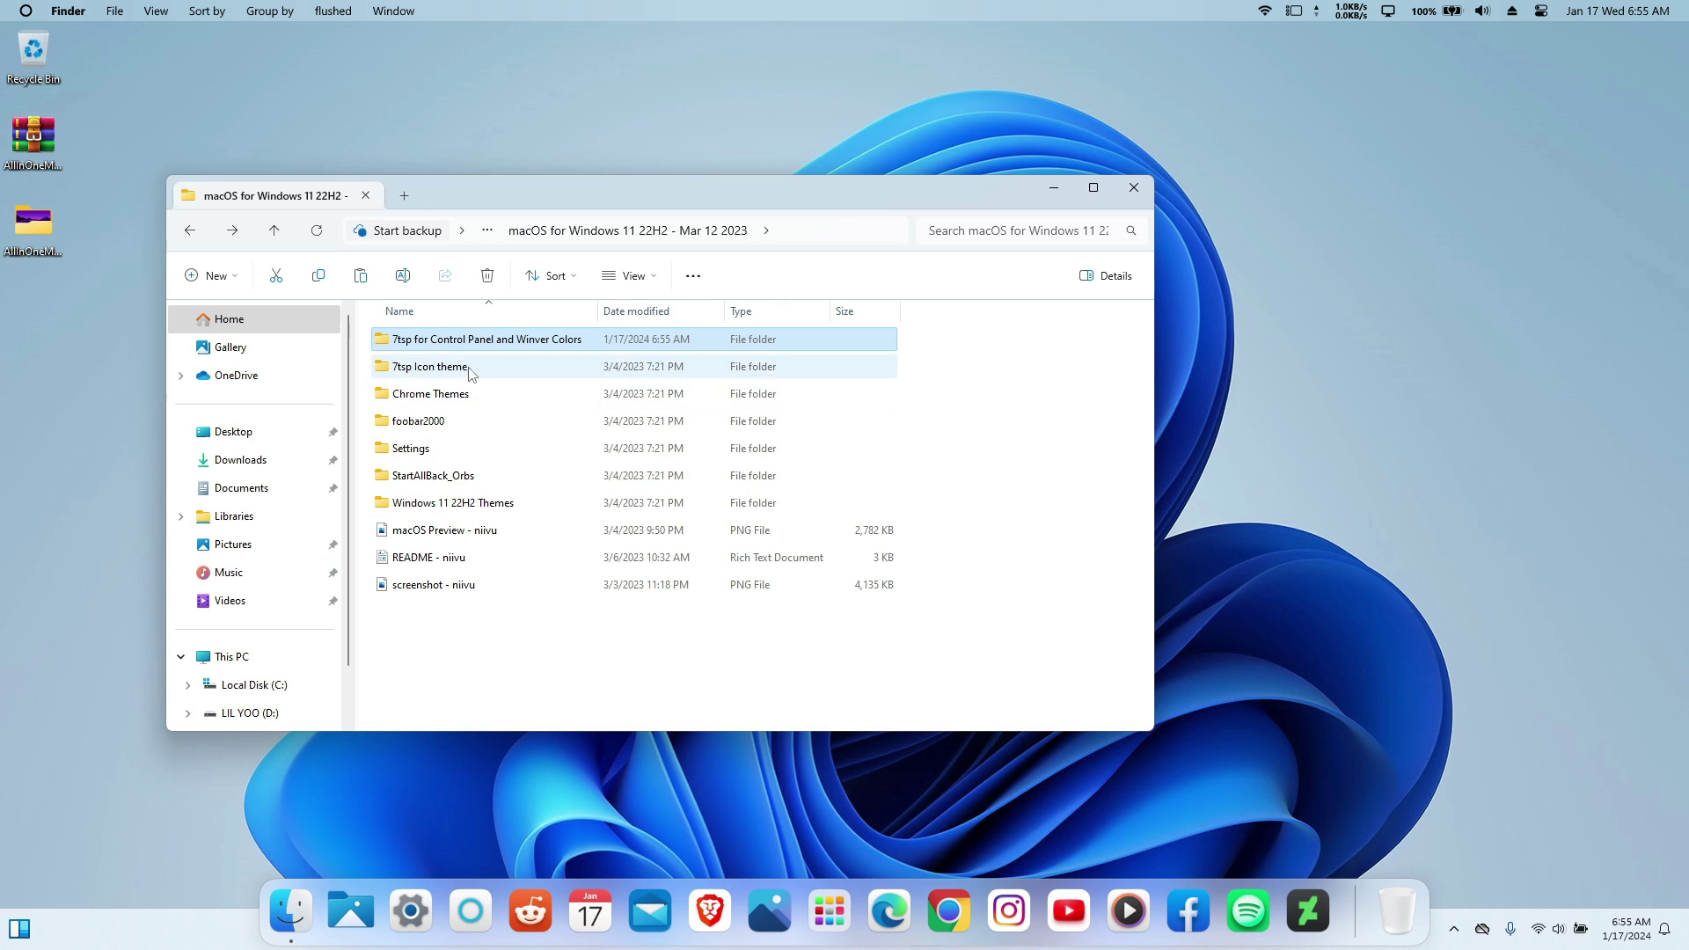
double_click(442, 369)
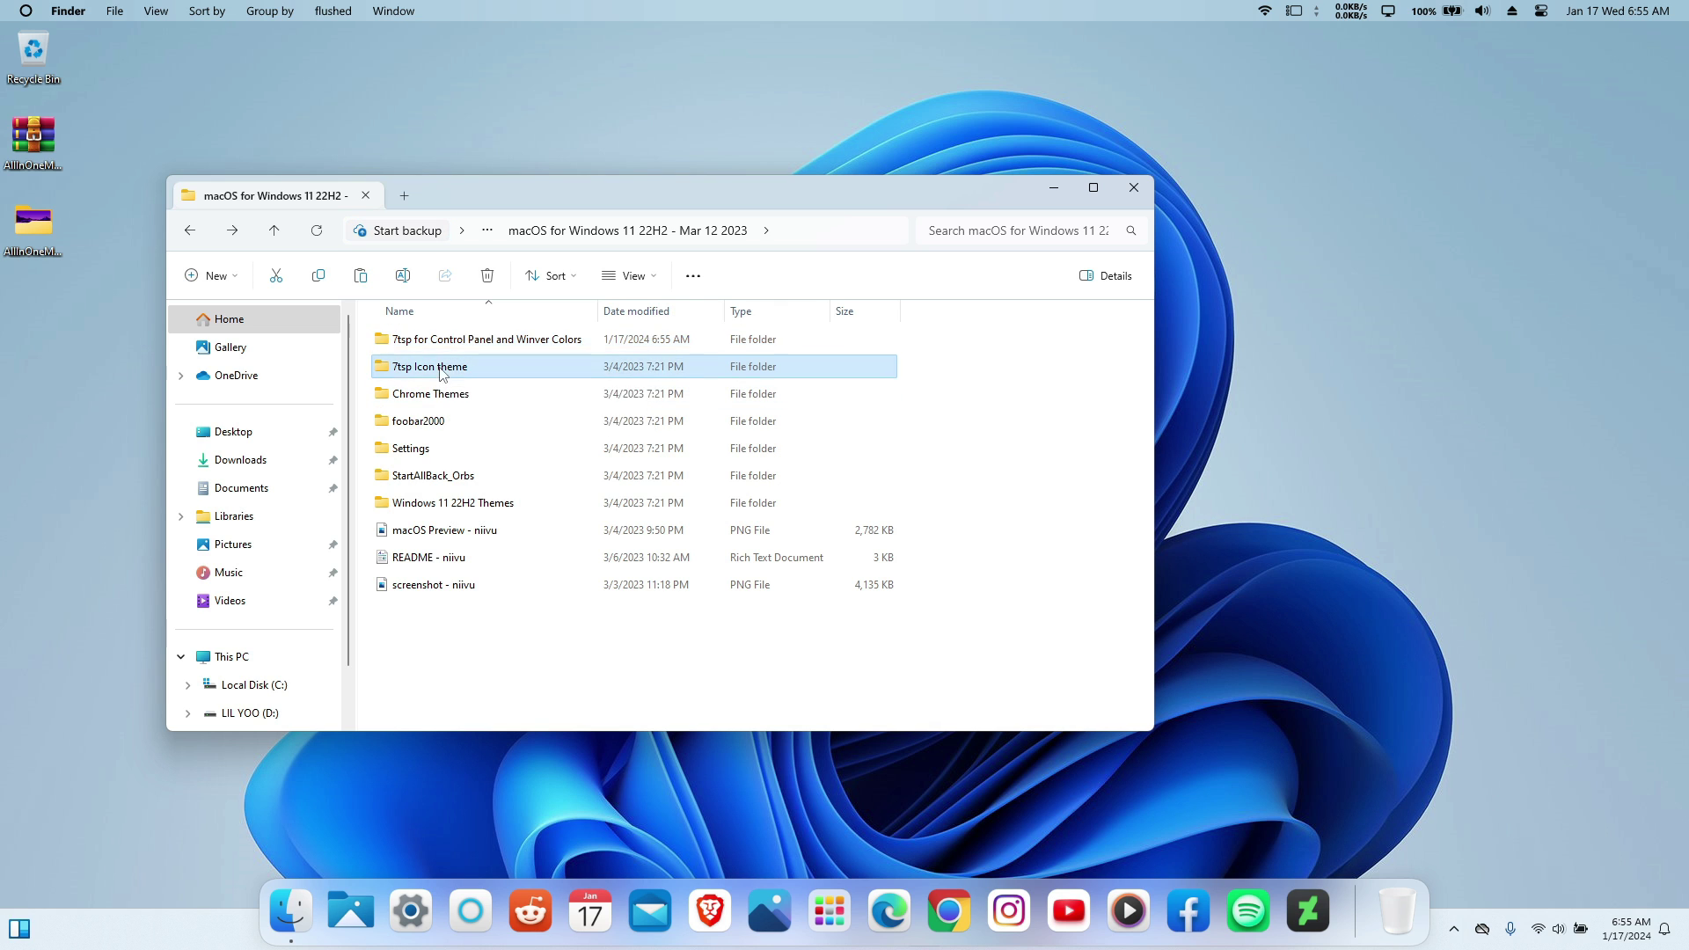
click(462, 340)
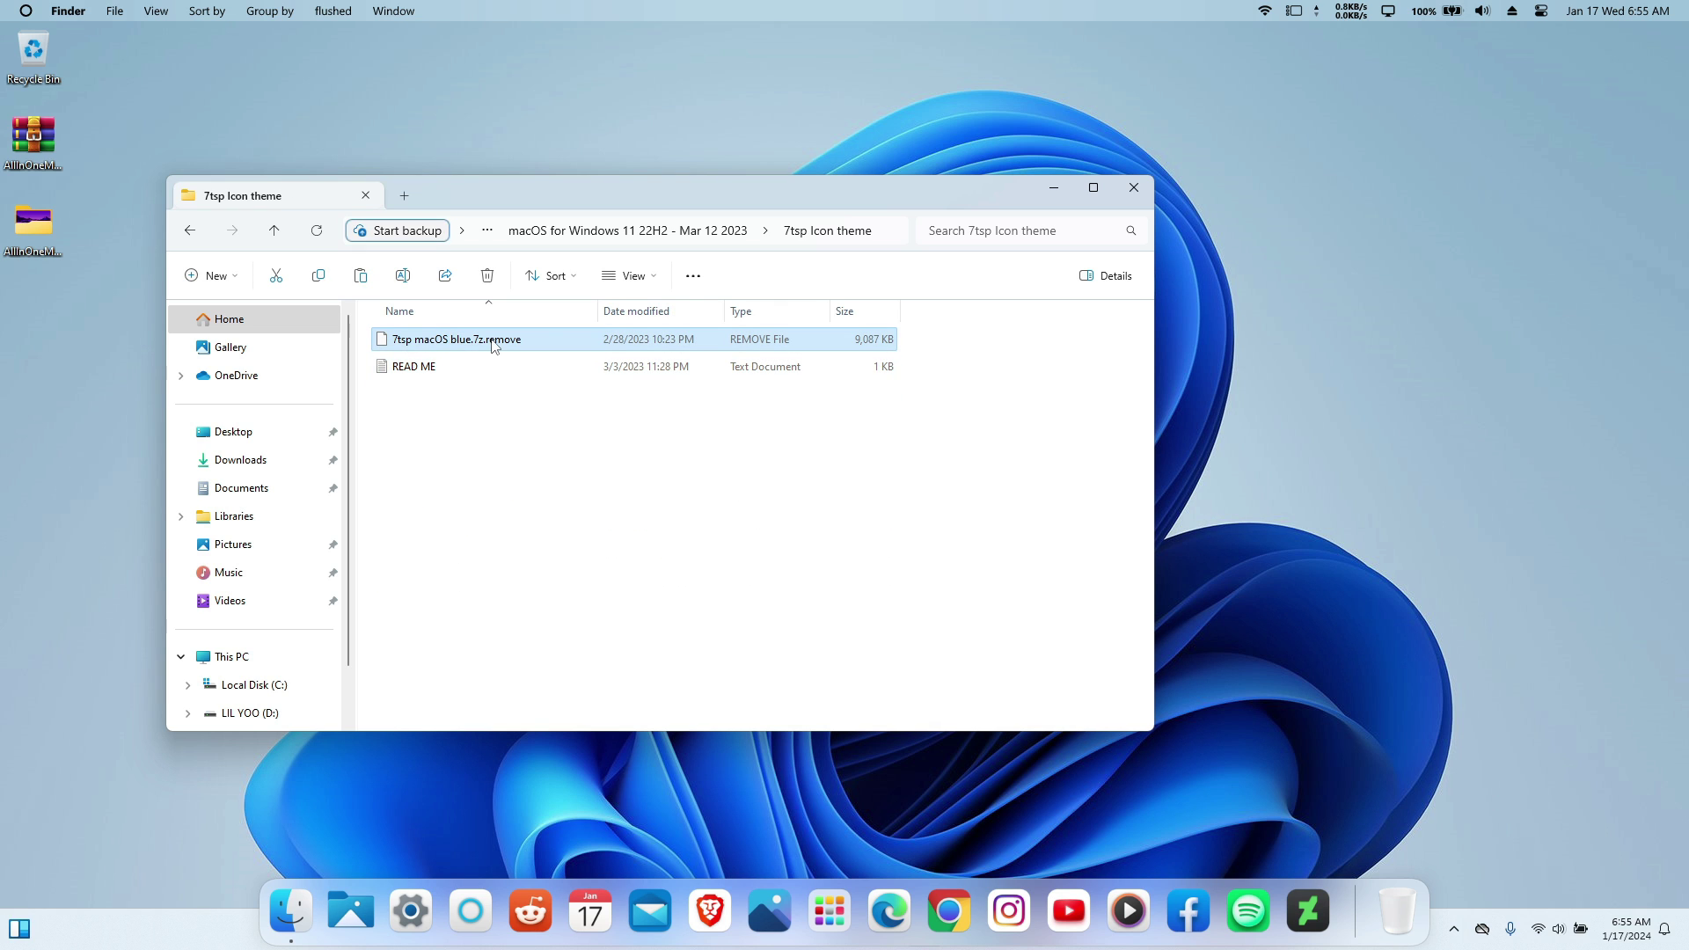
click(494, 340)
click(531, 341)
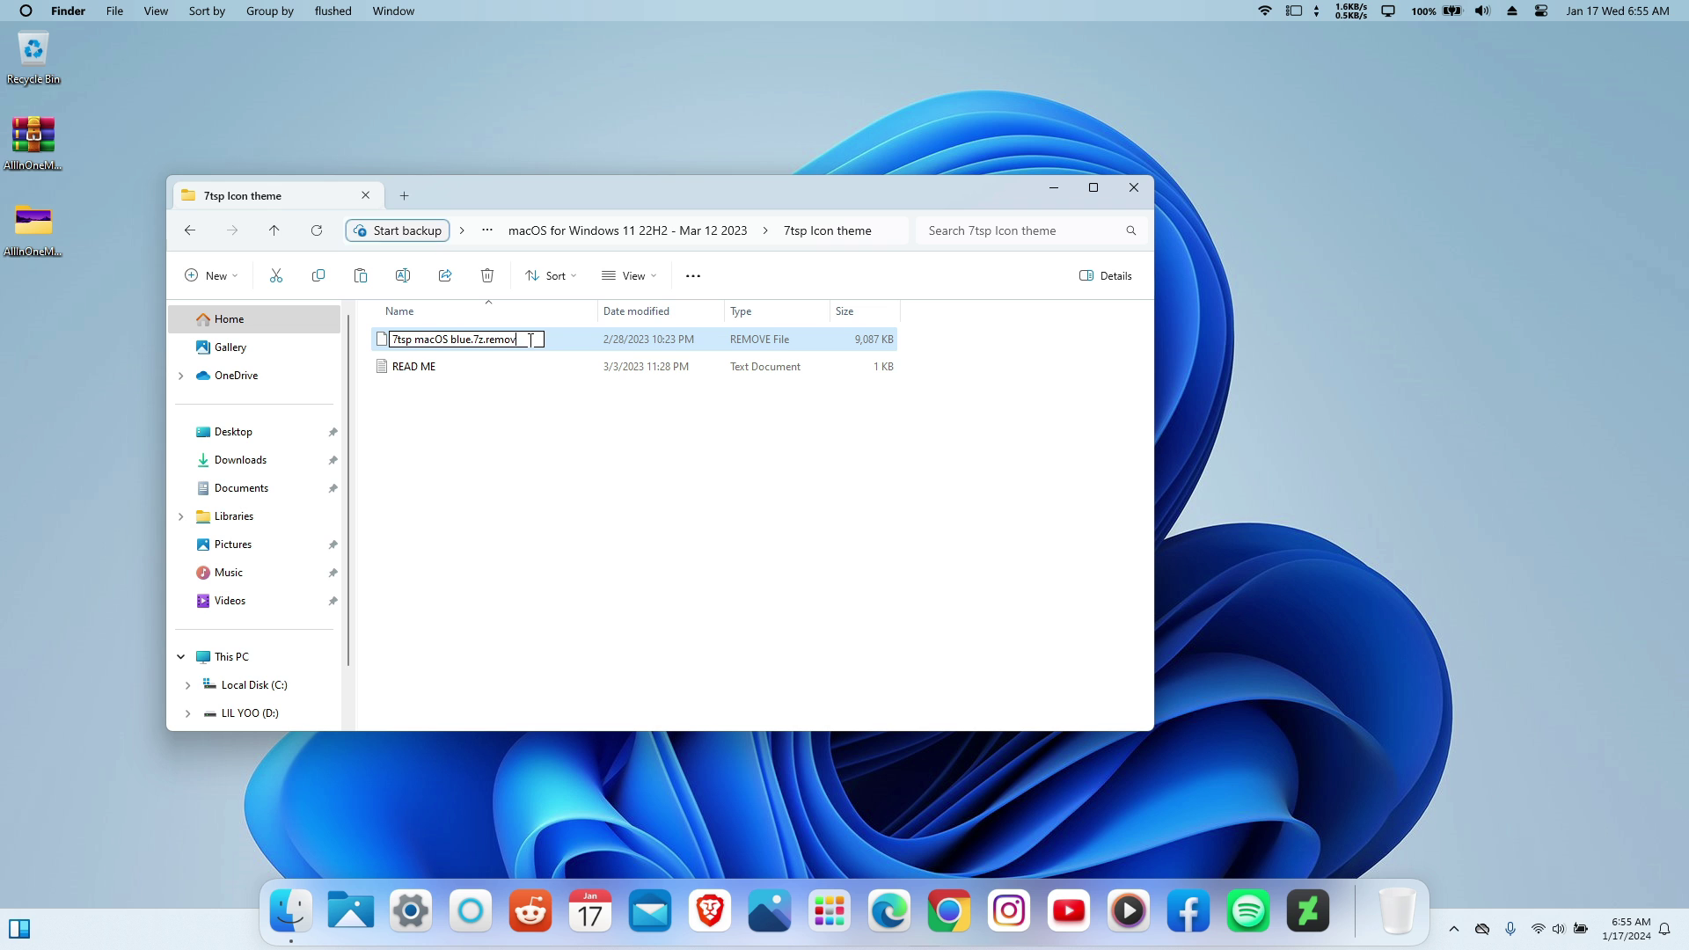
key(BackSpace)
key(BackSpace)
key(BackSpace)
key(BackSpace)
key(BackSpace)
key(BackSpace)
key(BackSpace)
key(Return)
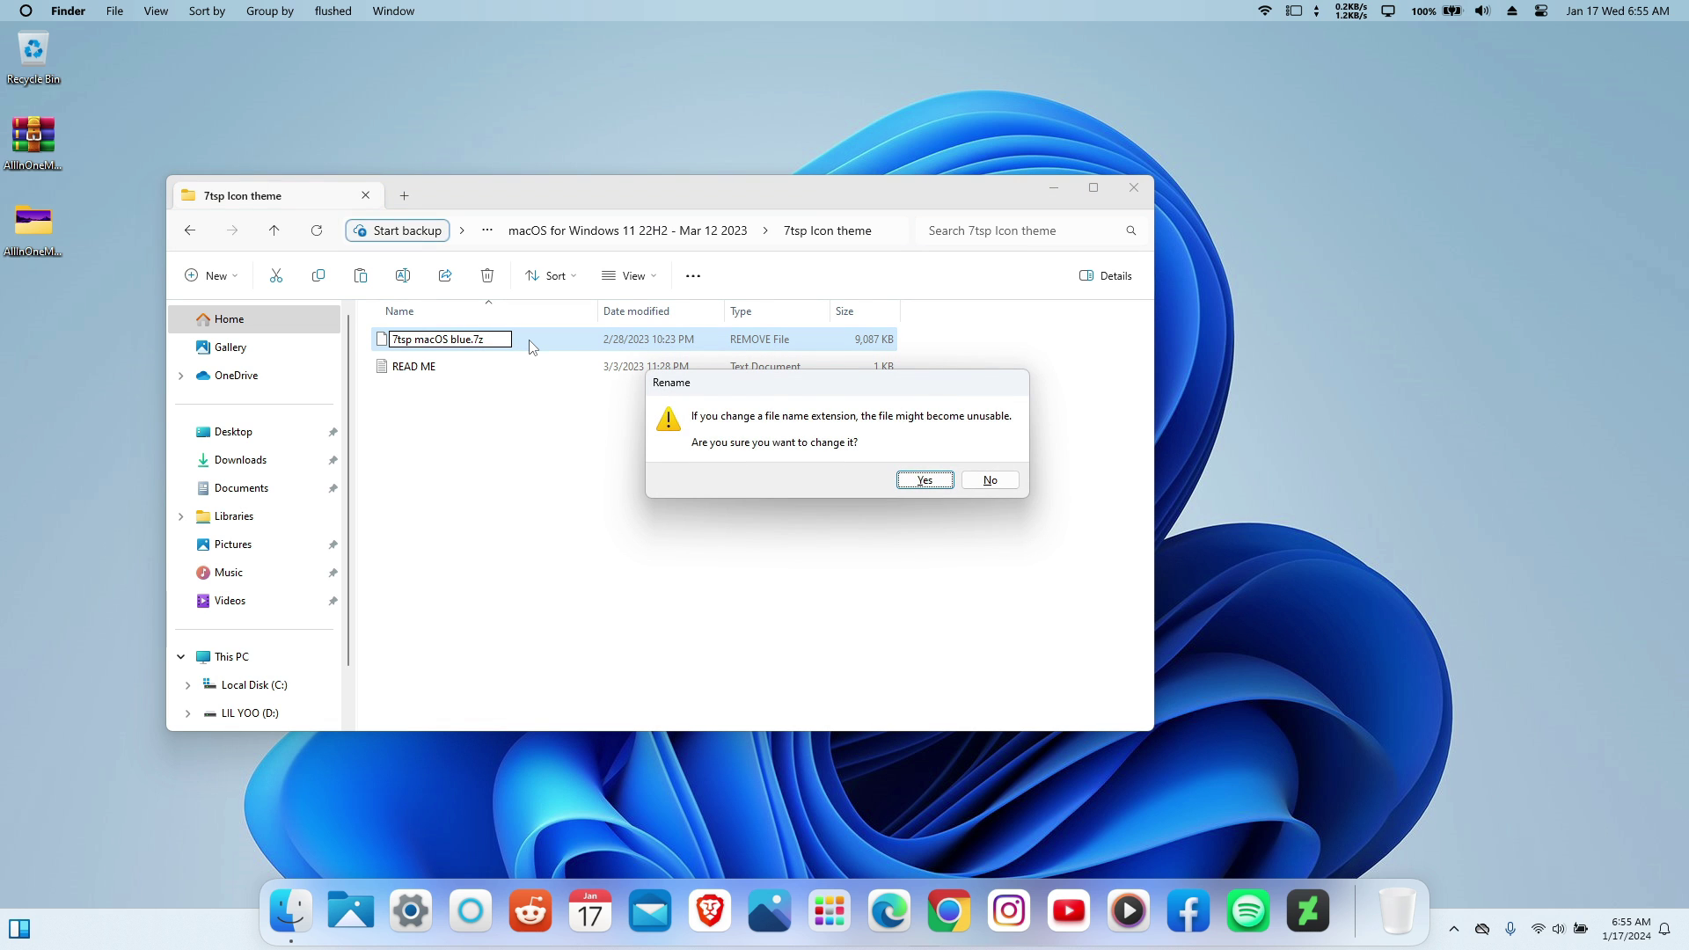
click(909, 480)
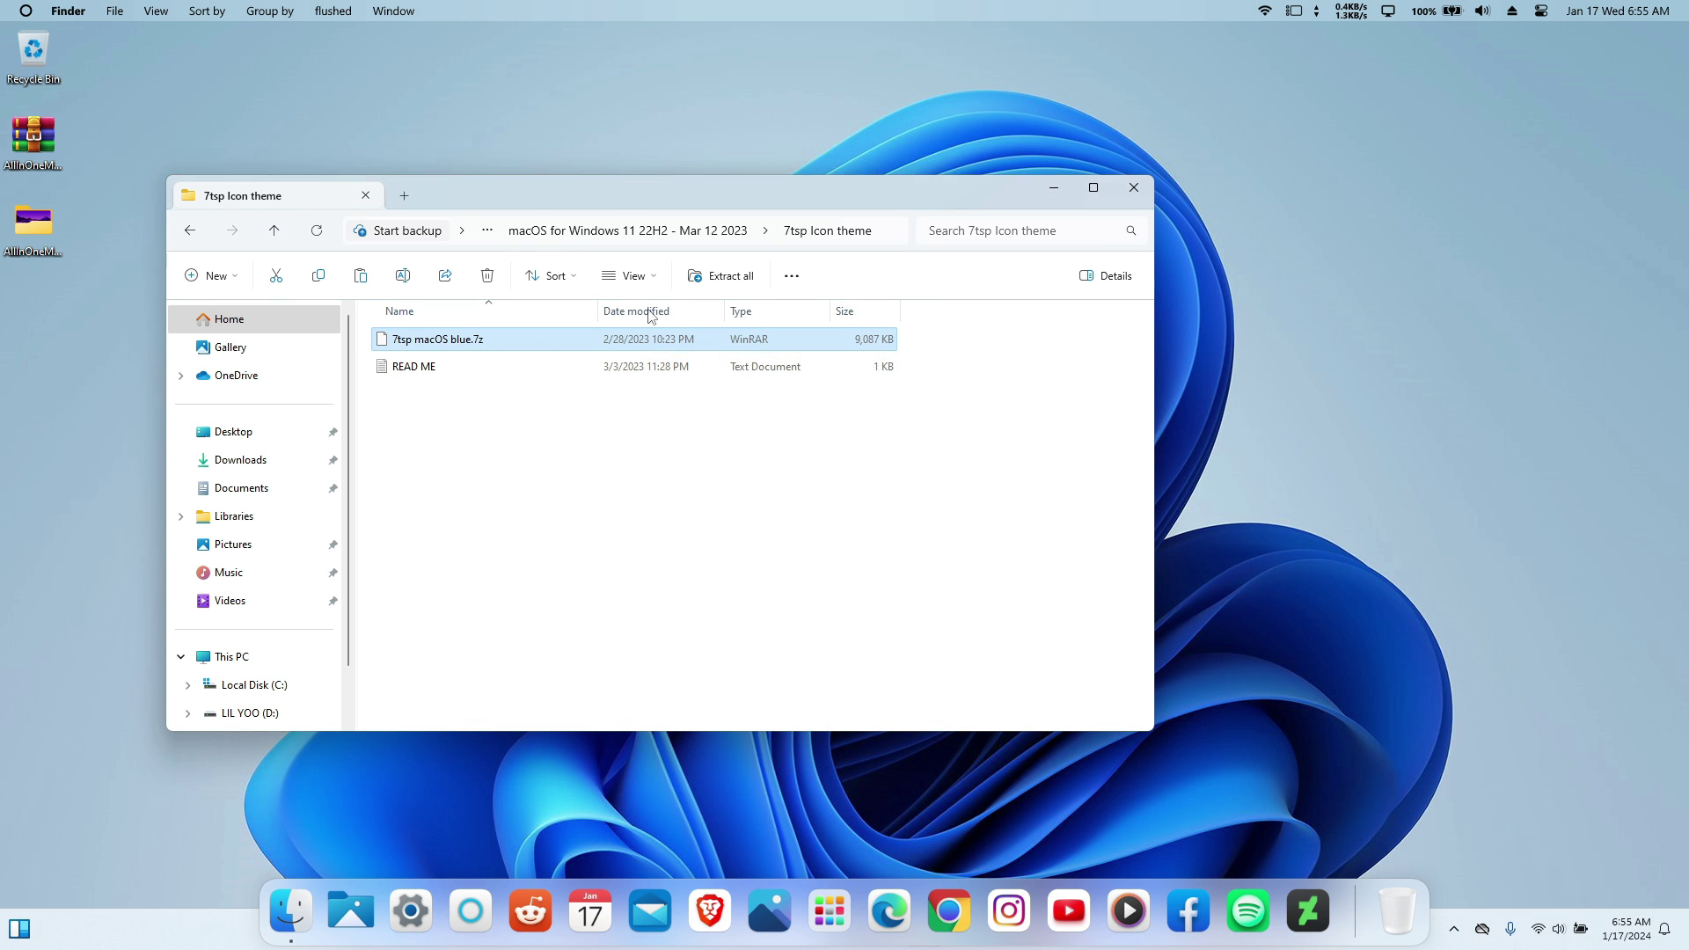
click(189, 232)
click(189, 232)
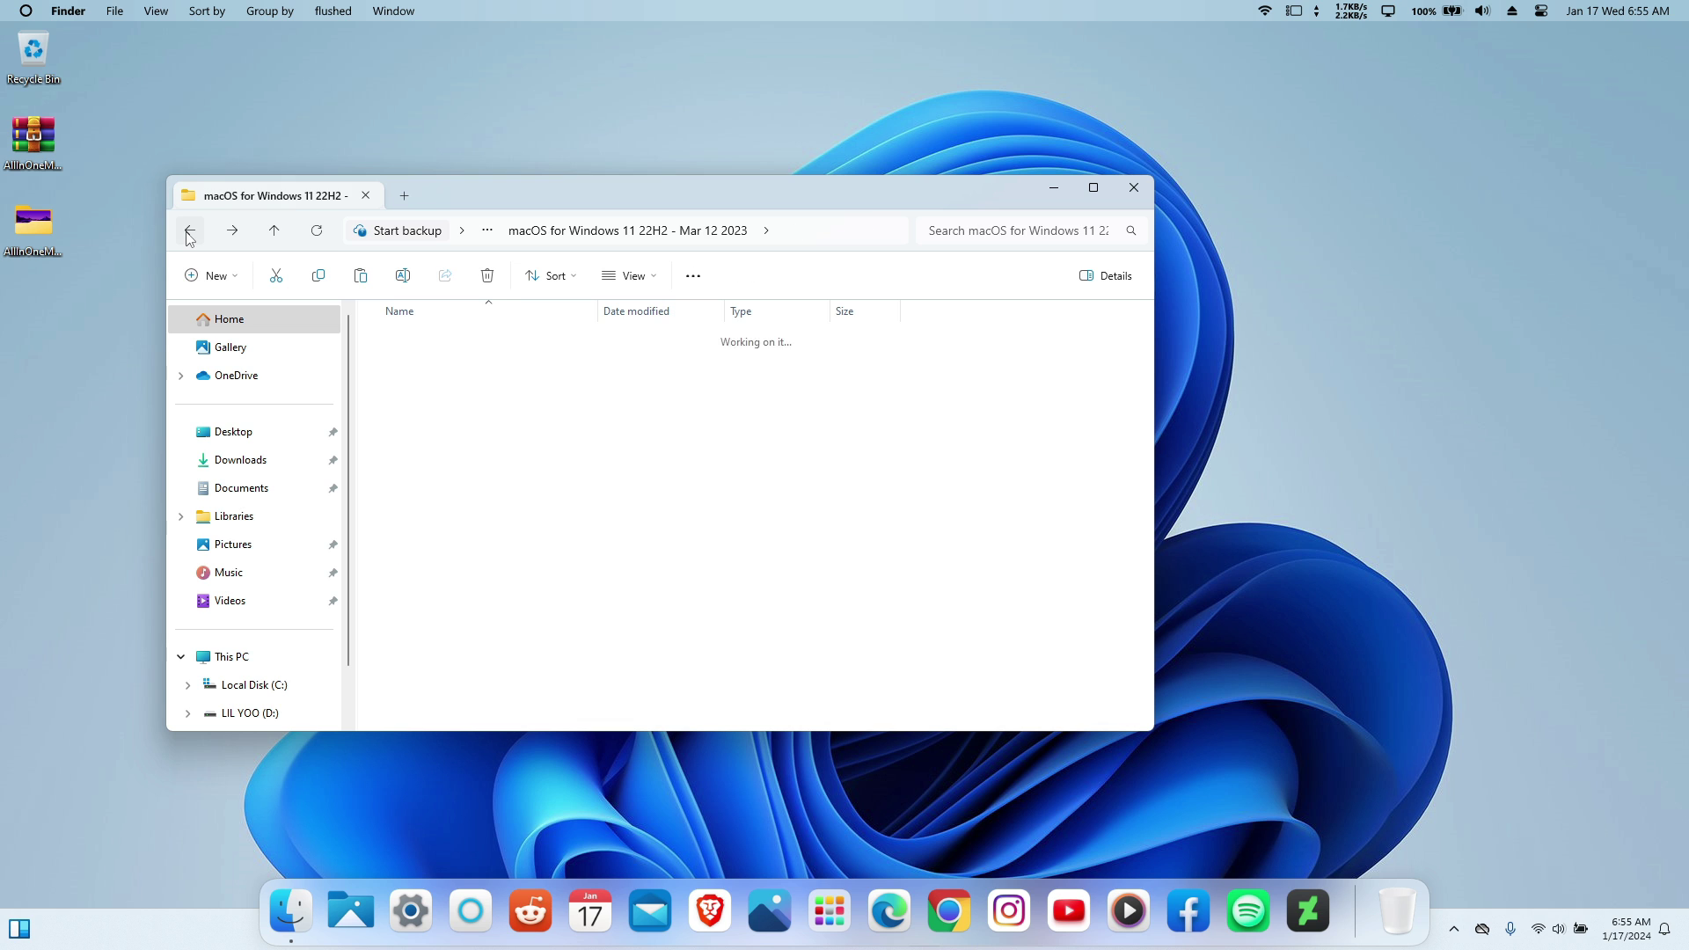
Extract the 7tsp GUI v0.6(2019) program from its zip onto the desktop.
click(189, 232)
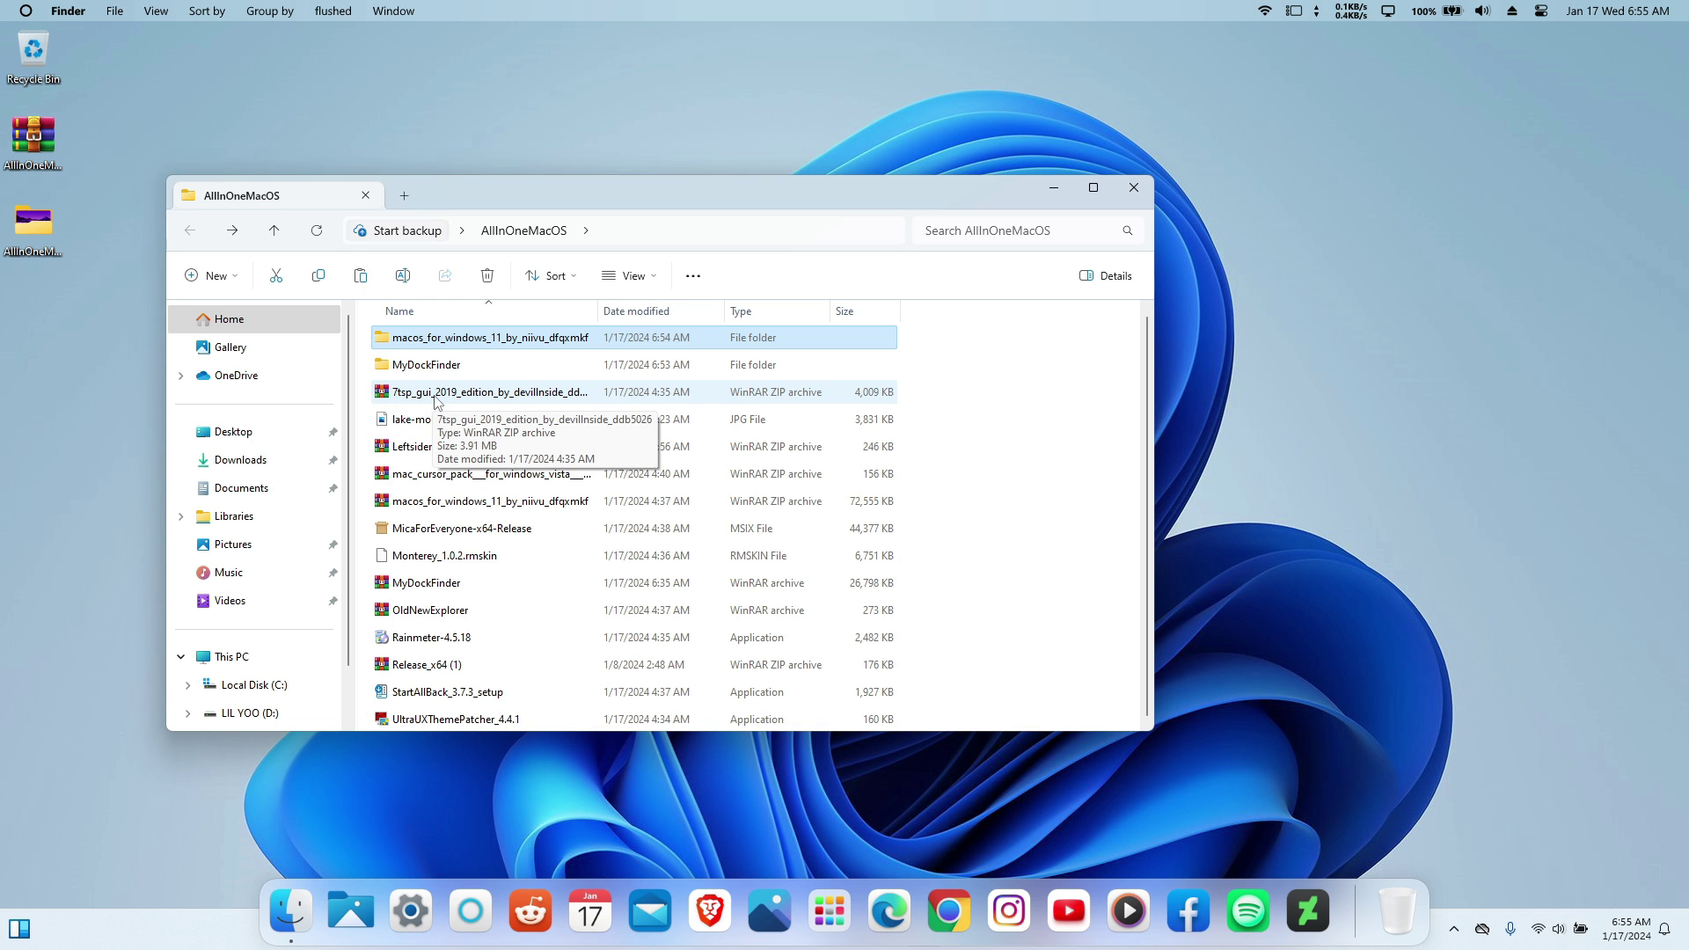
double_click(435, 396)
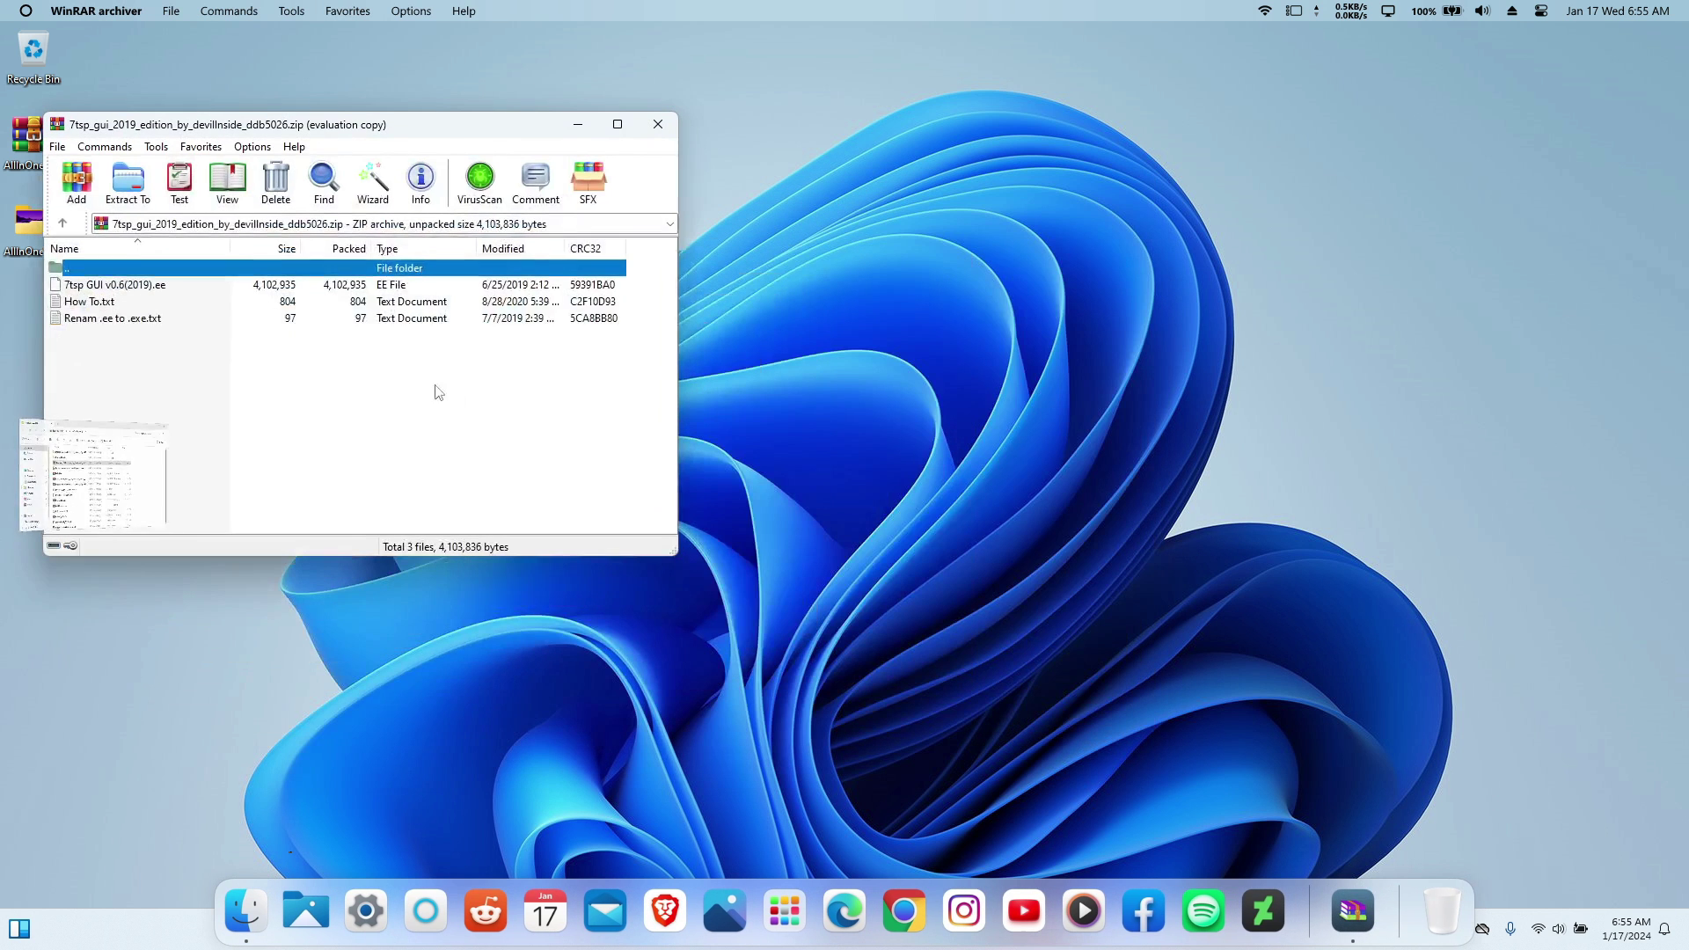
click(97, 285)
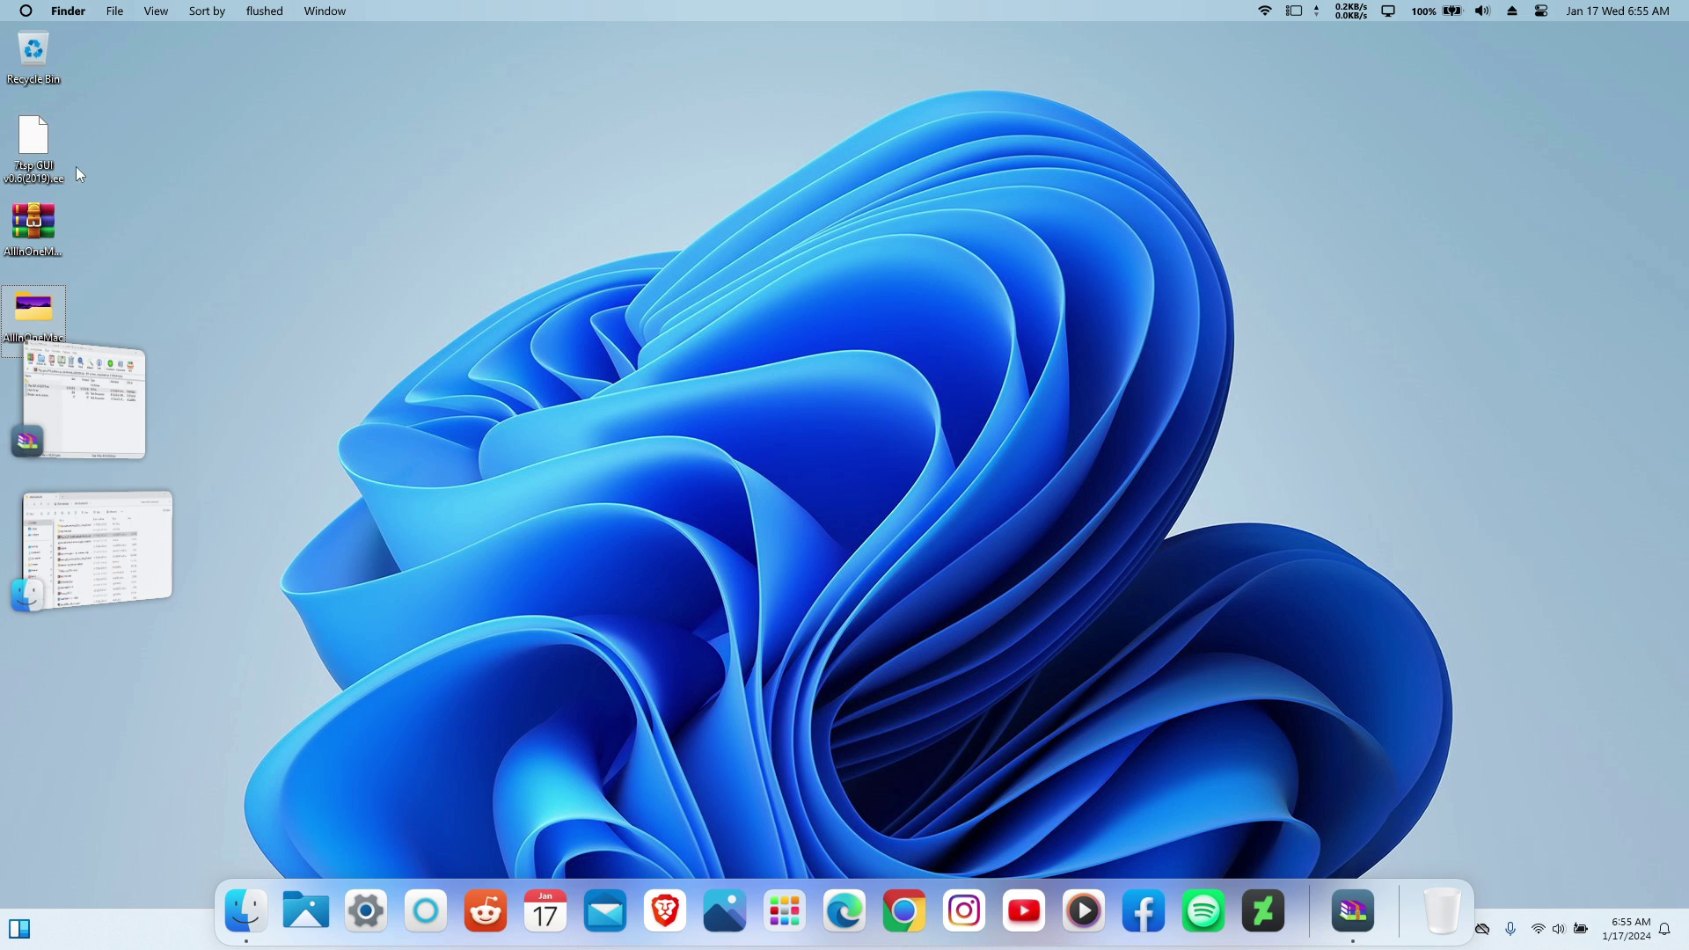
drag(35, 145, 769, 230)
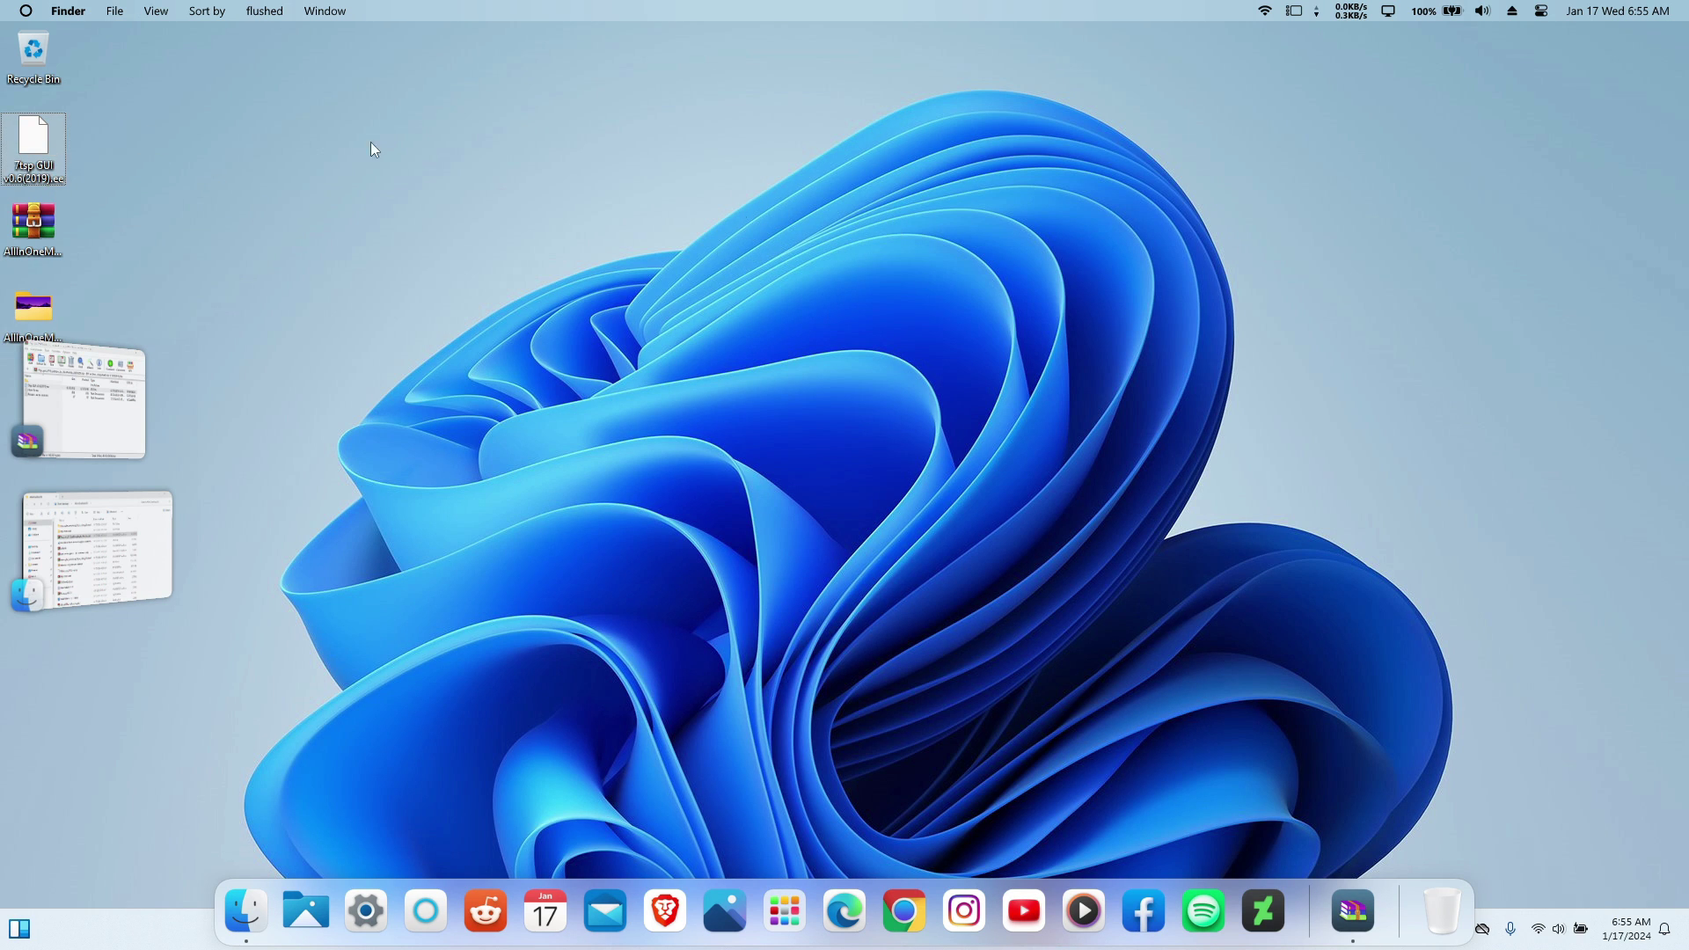
Rename the extracted 7tsp GUI file's extension from .ee to .exe.
click(49, 174)
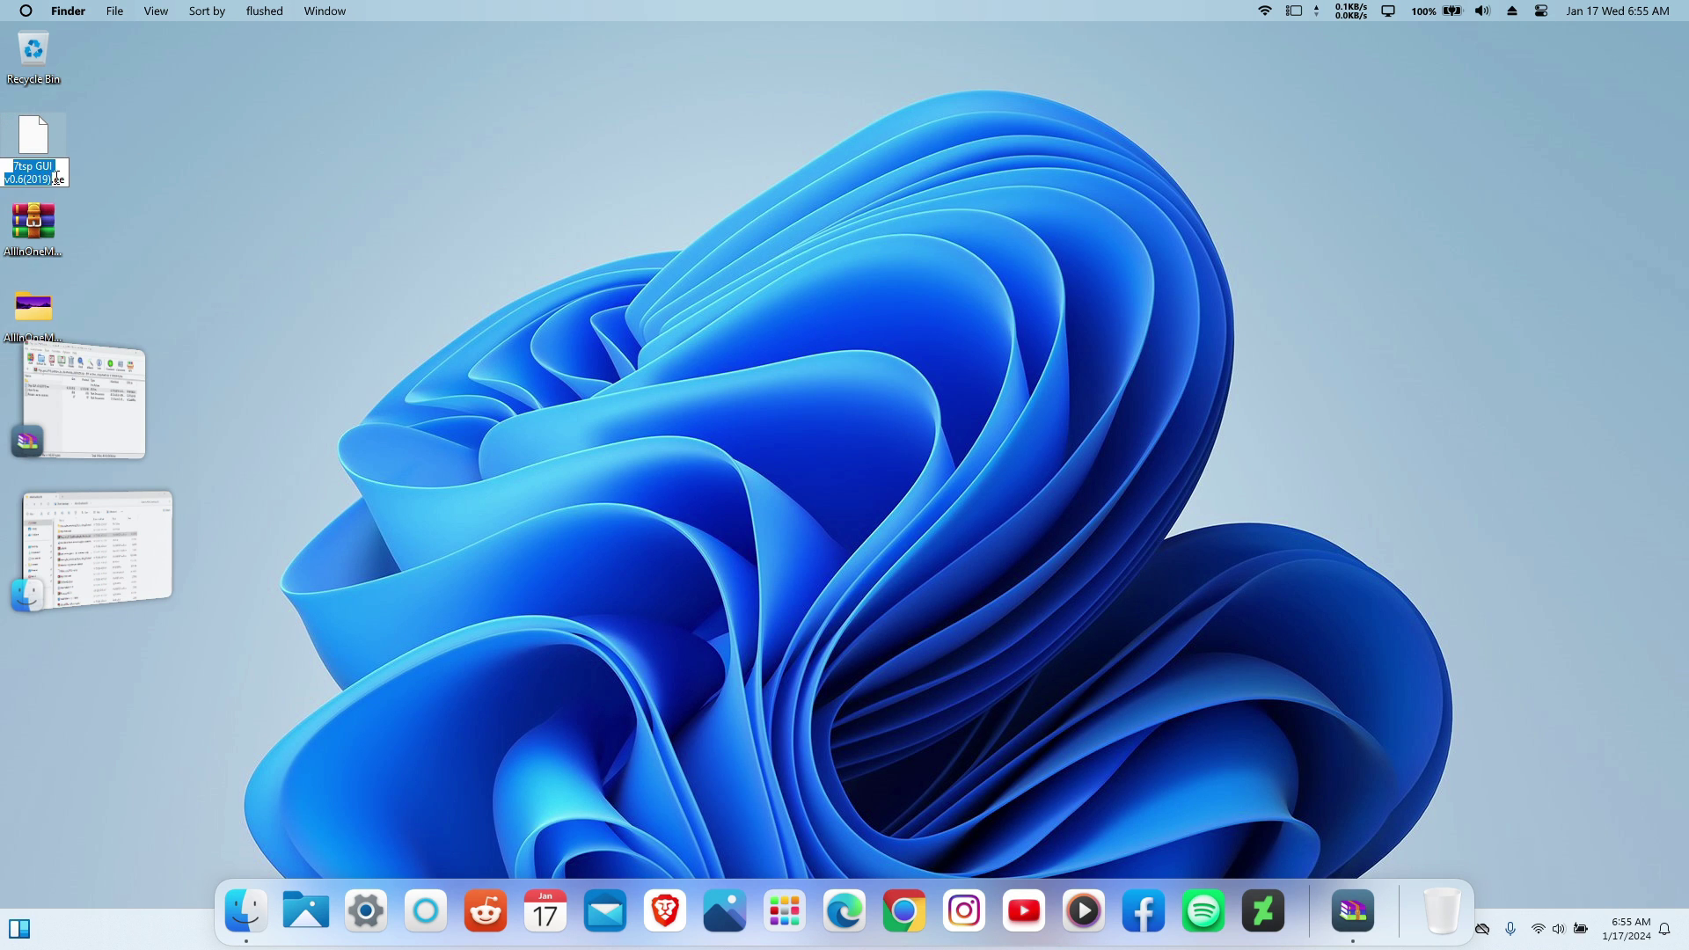
click(56, 179)
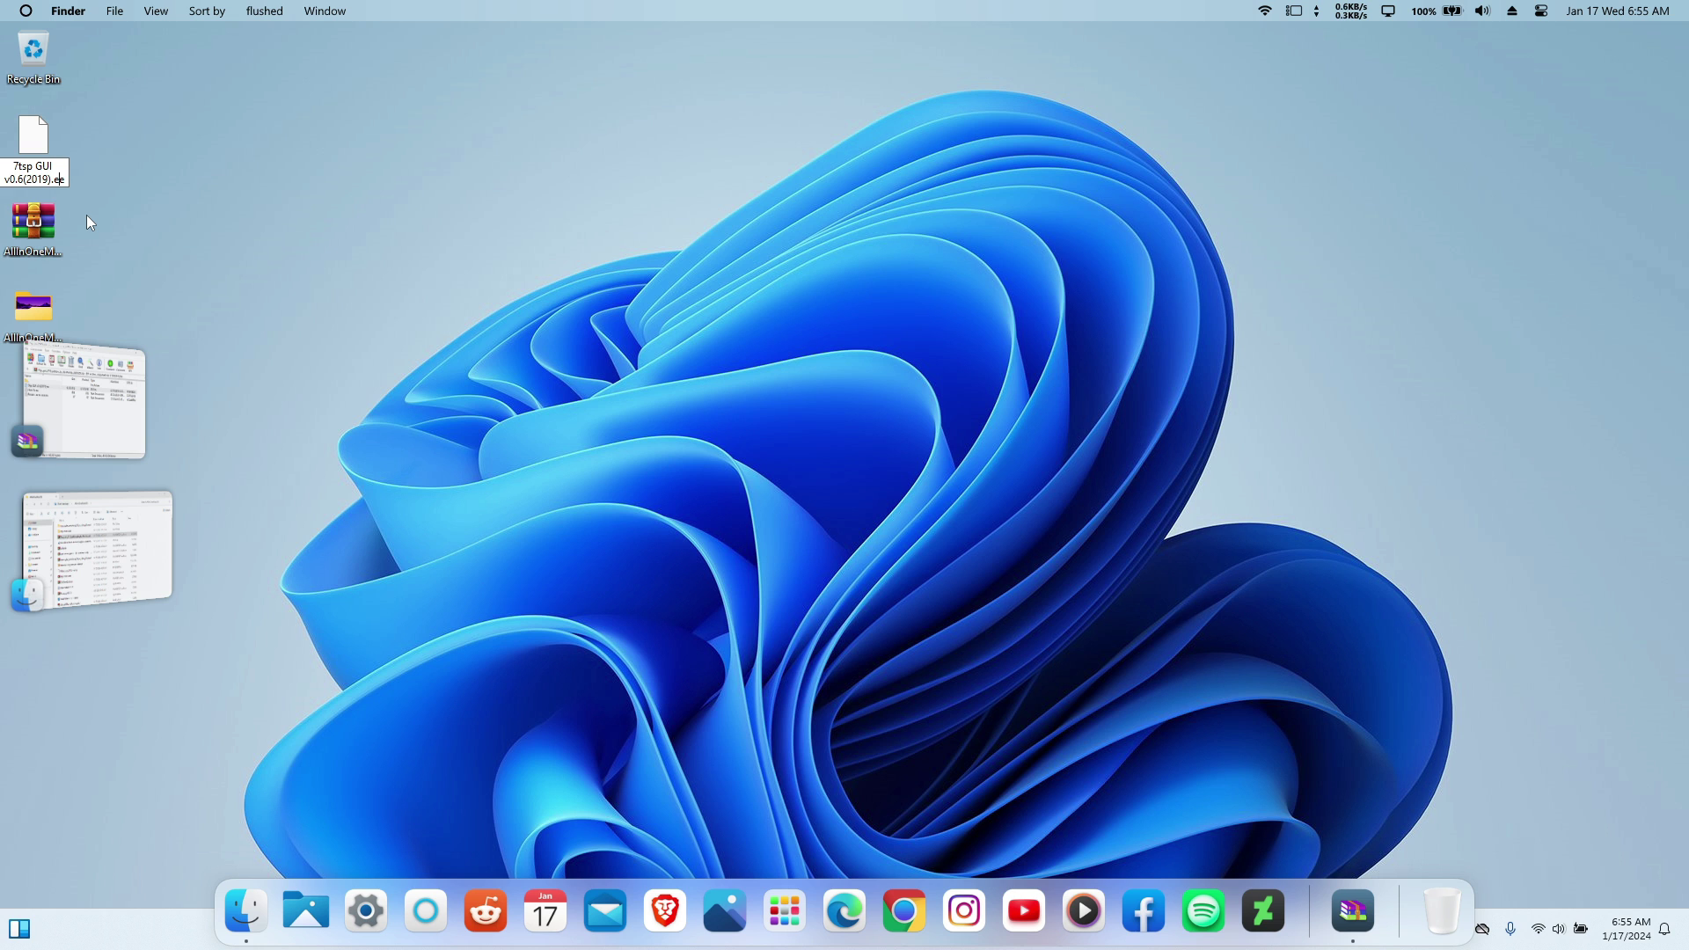
key(Return)
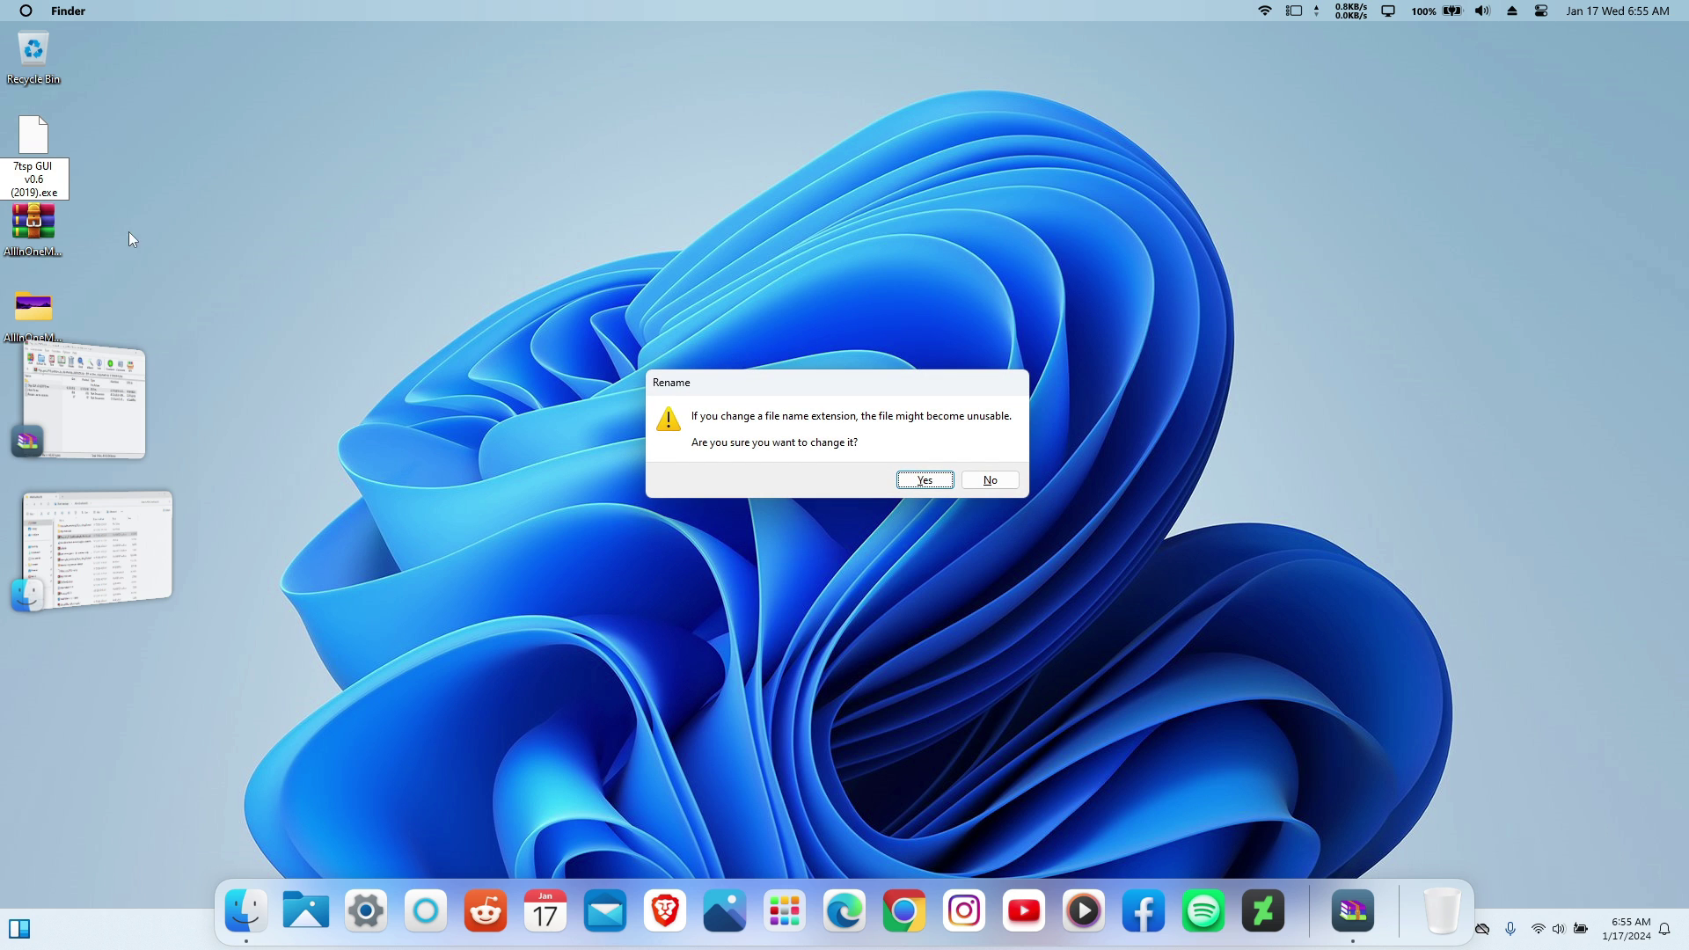
click(924, 480)
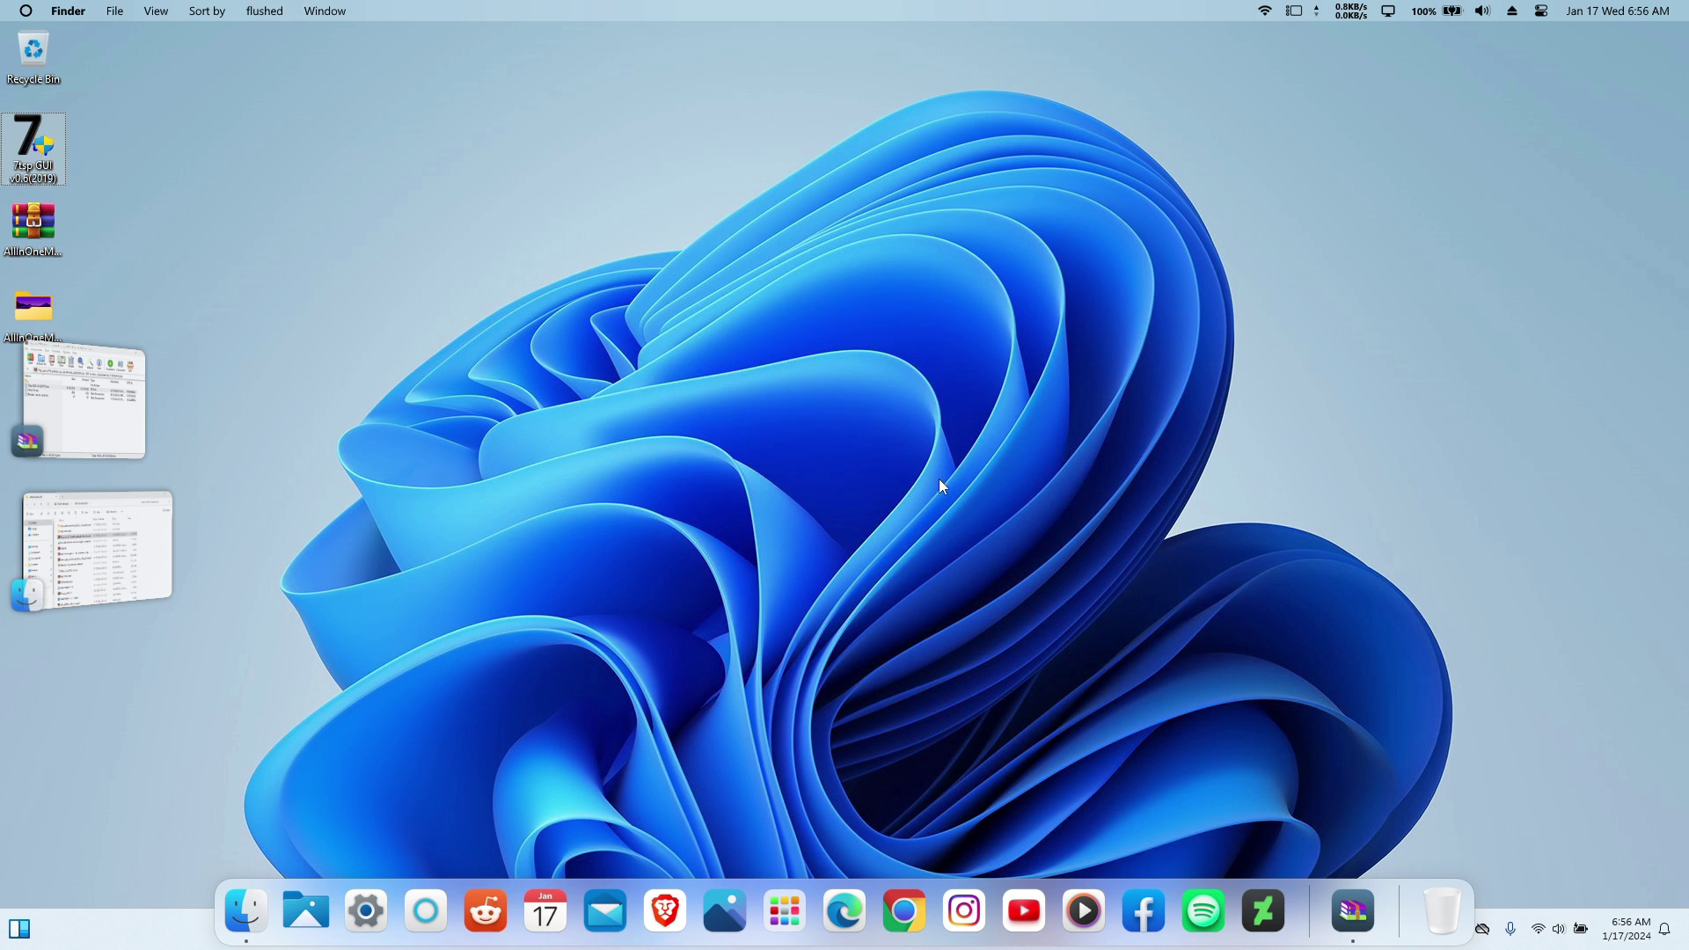
Launch 7tsp GUI and load 7tsp macOS Day & Dark EXTRAS.7z as a custom pack.
double_click(42, 145)
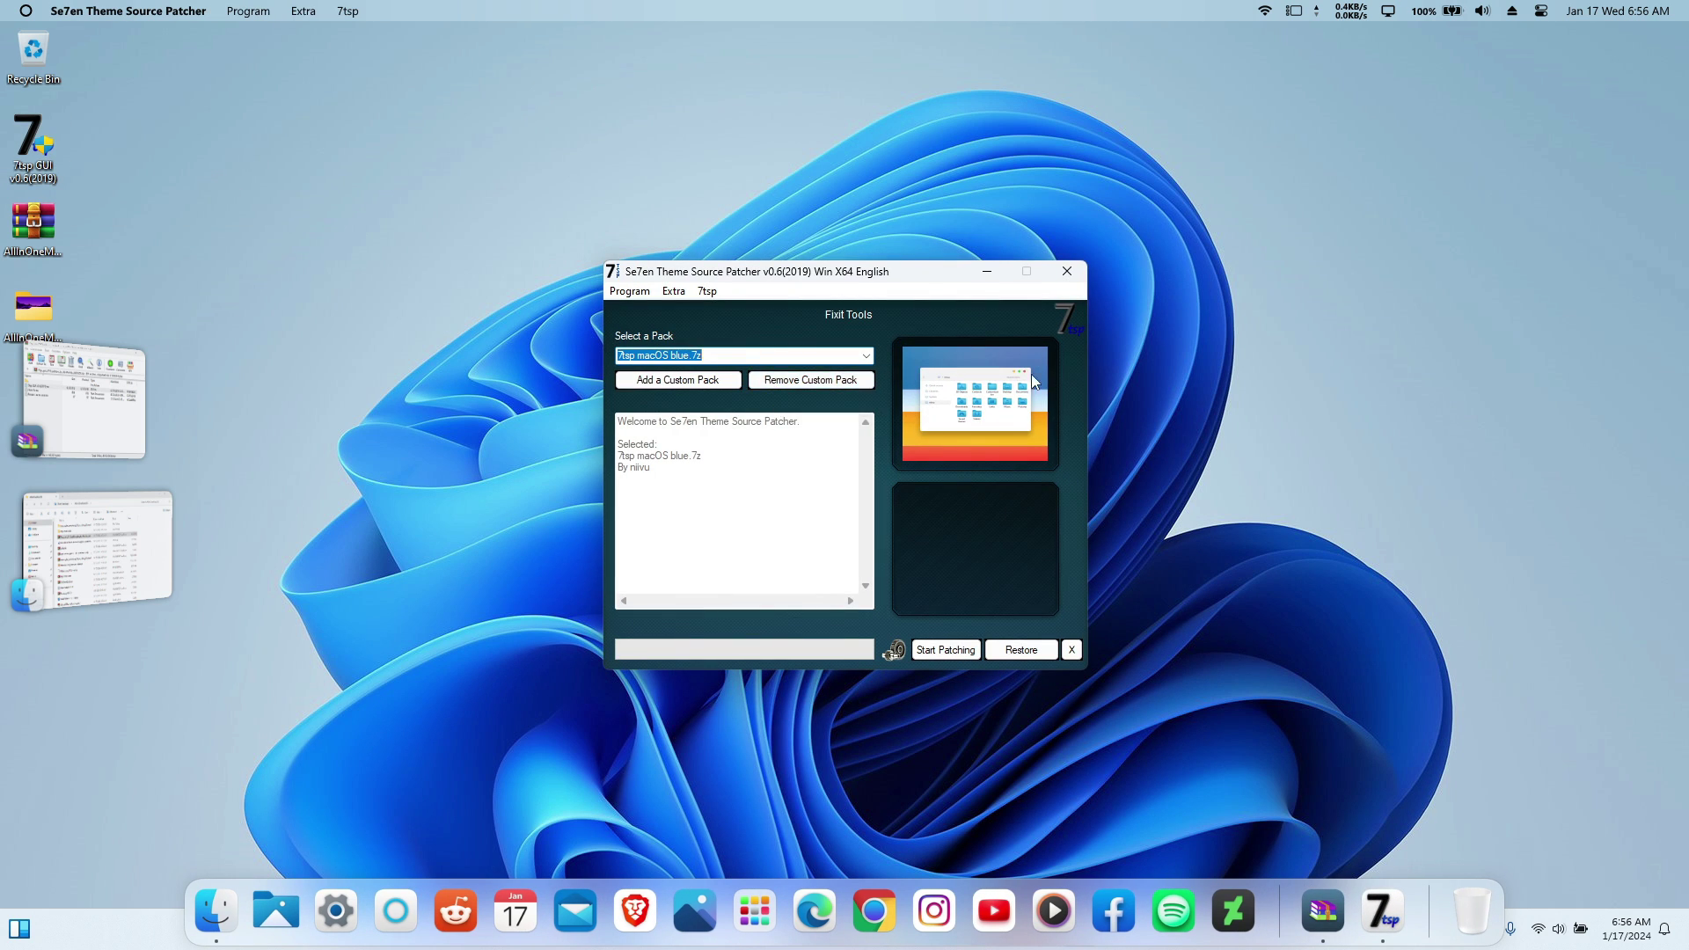
click(664, 387)
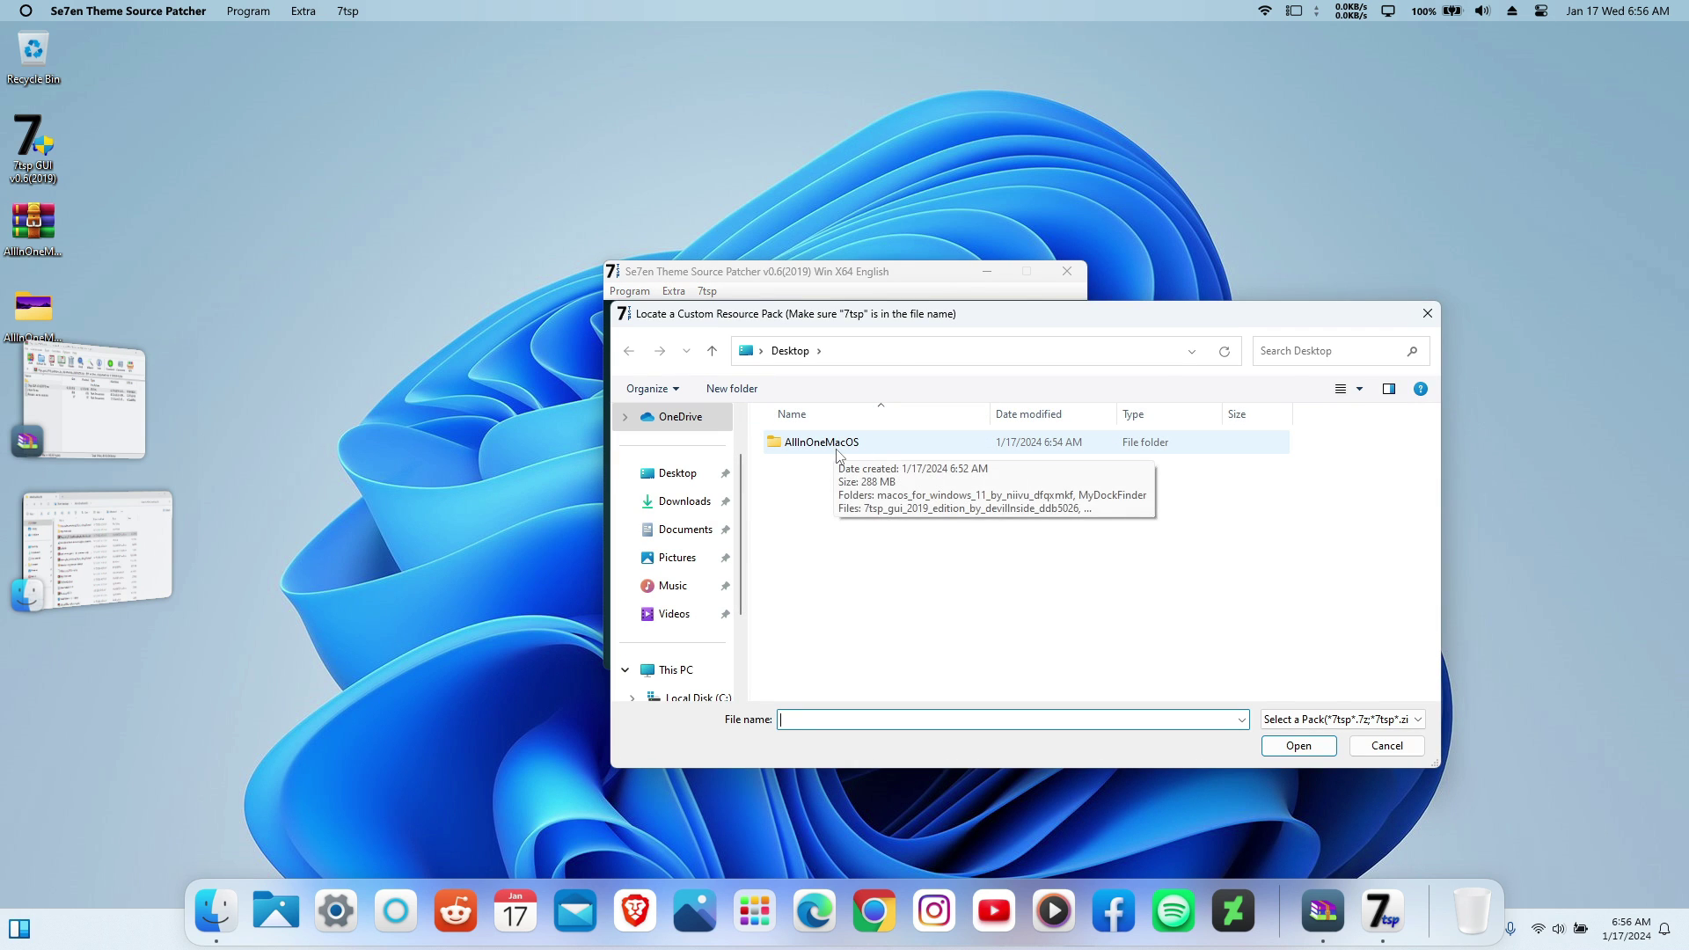
double_click(838, 447)
double_click(938, 451)
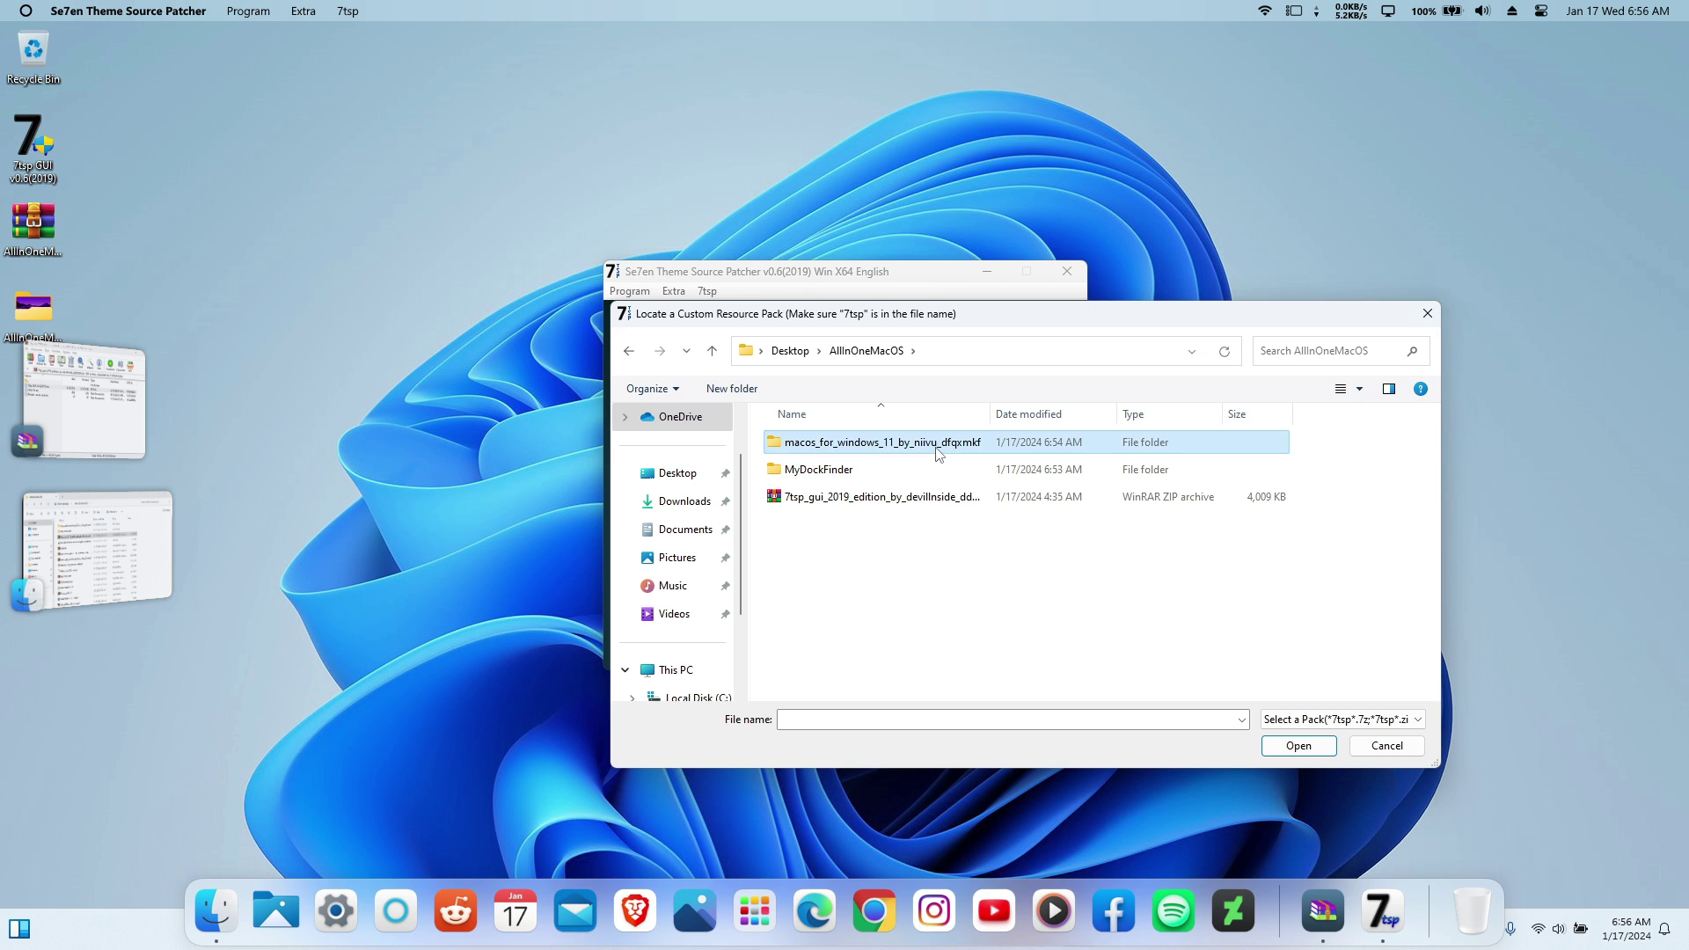
double_click(935, 446)
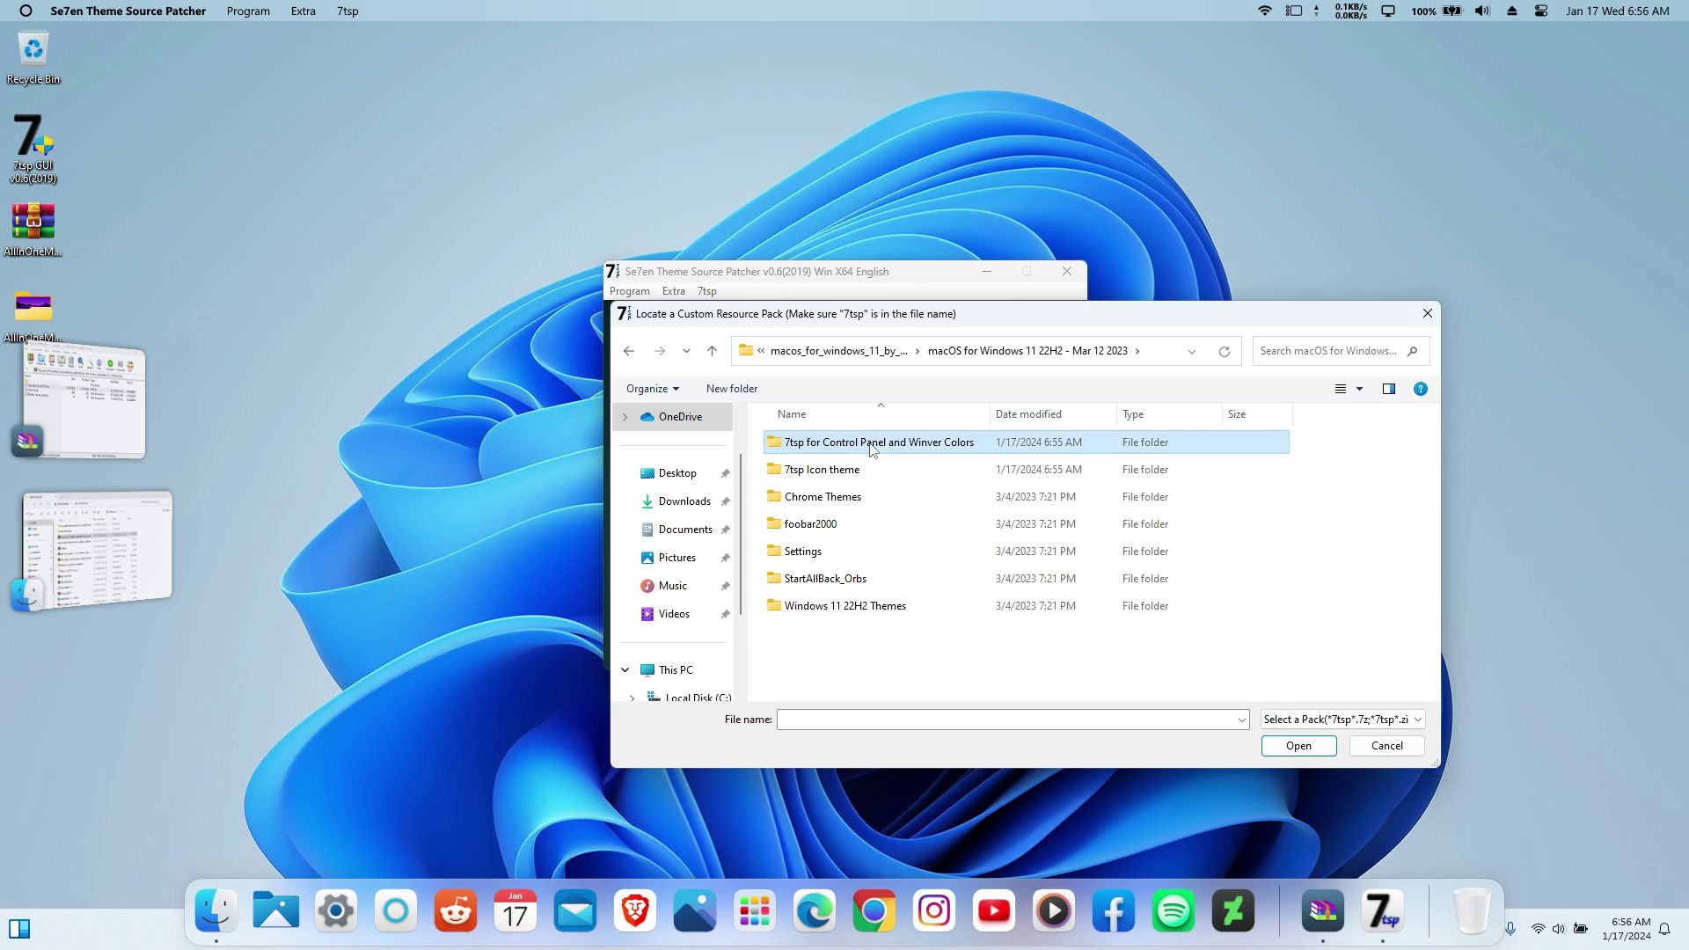
double_click(840, 445)
click(870, 448)
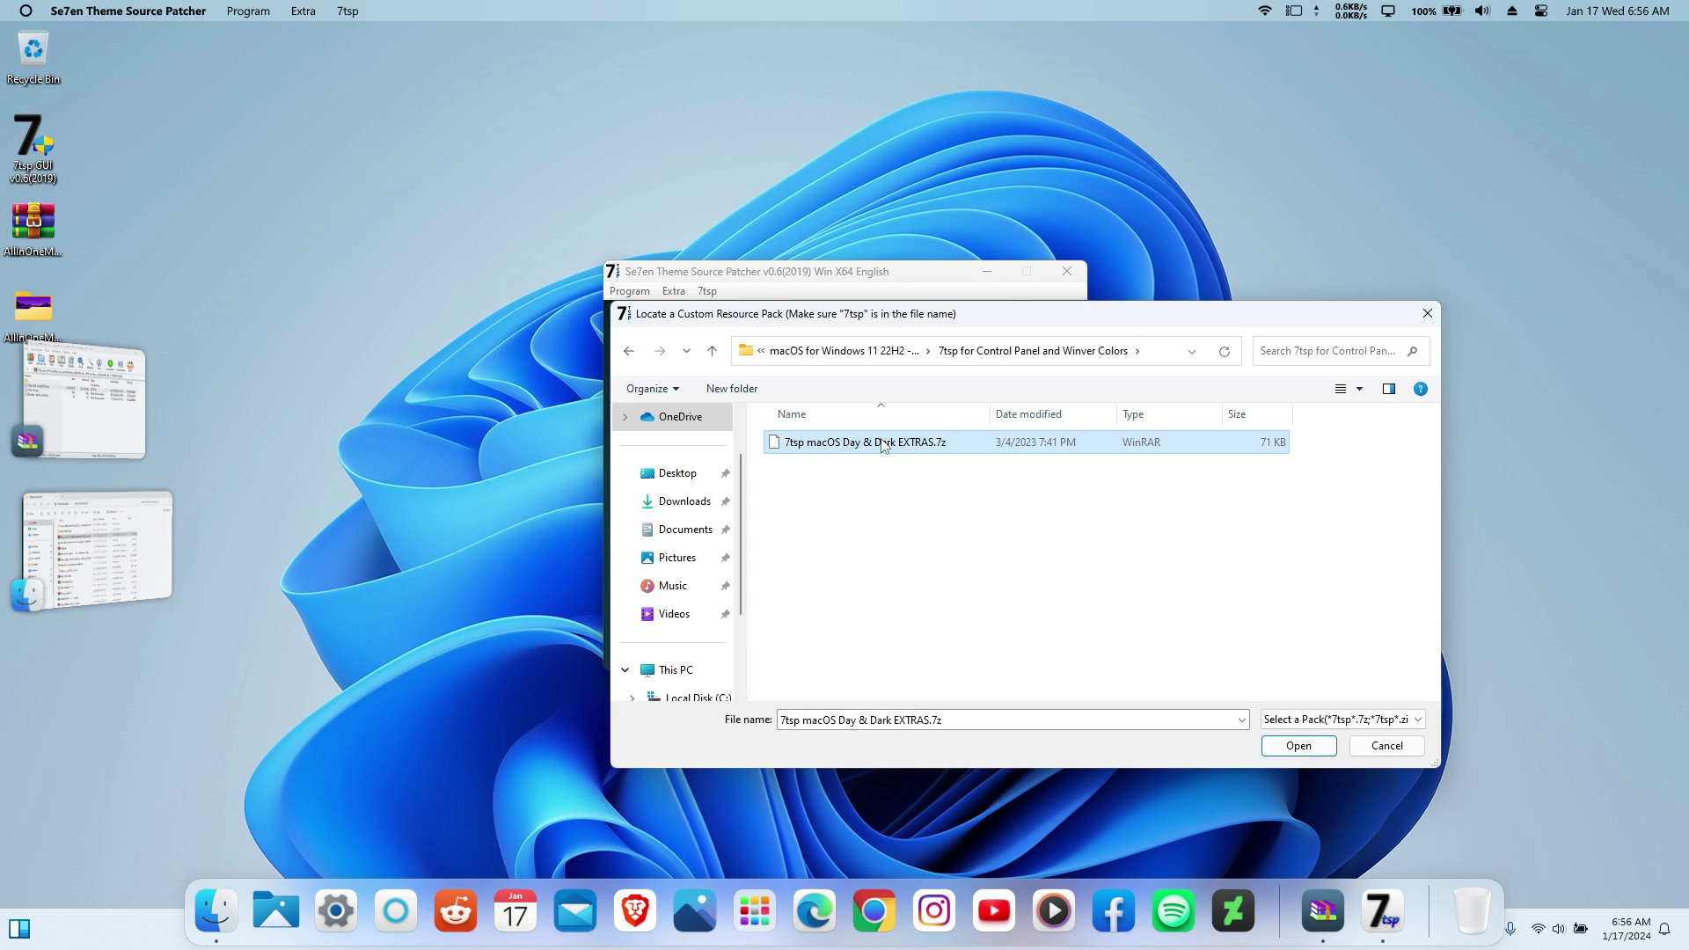
double_click(883, 445)
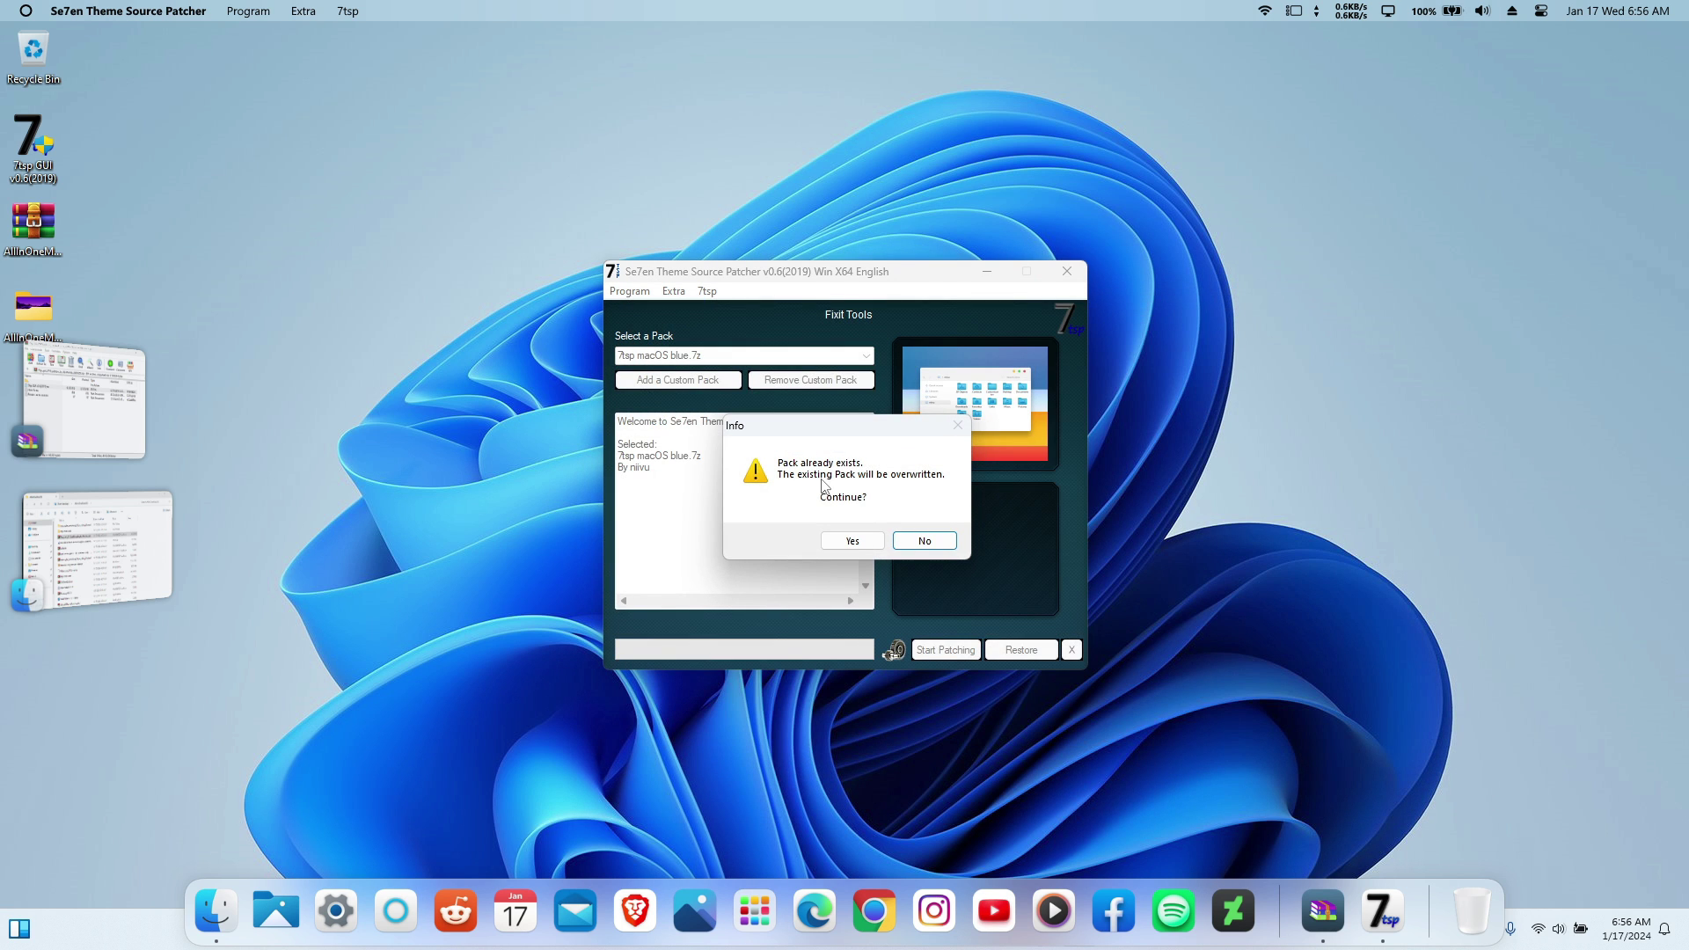
click(857, 542)
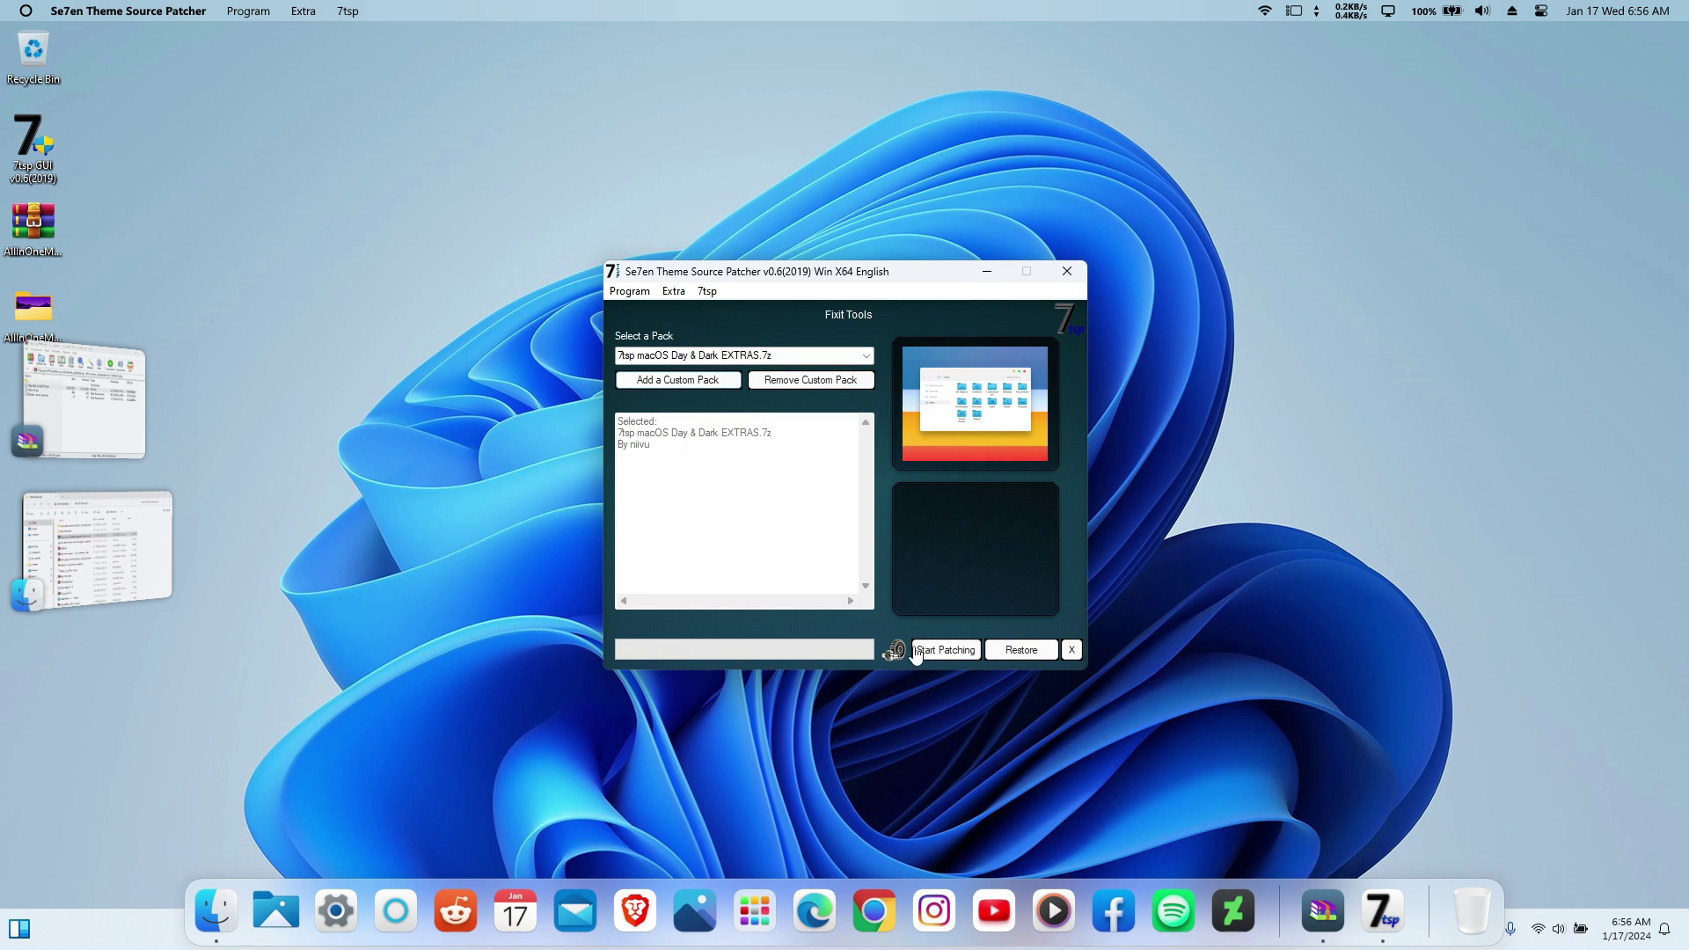
Start patching, confirm it, and reboot Windows to apply the pack.
click(943, 651)
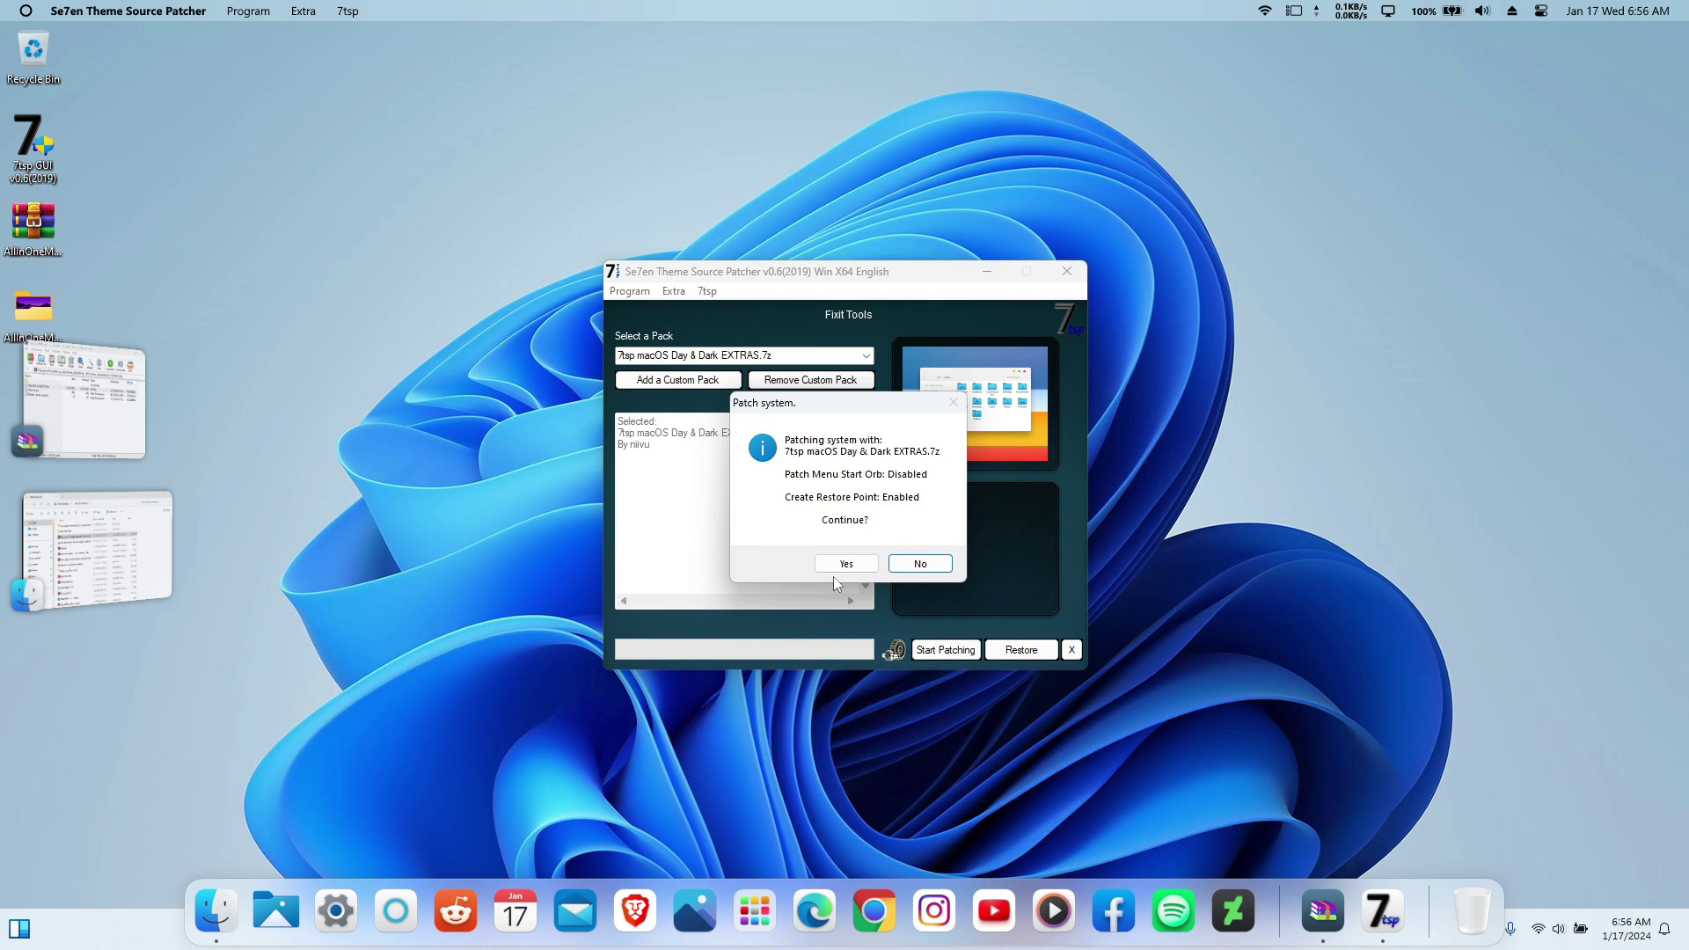
click(843, 566)
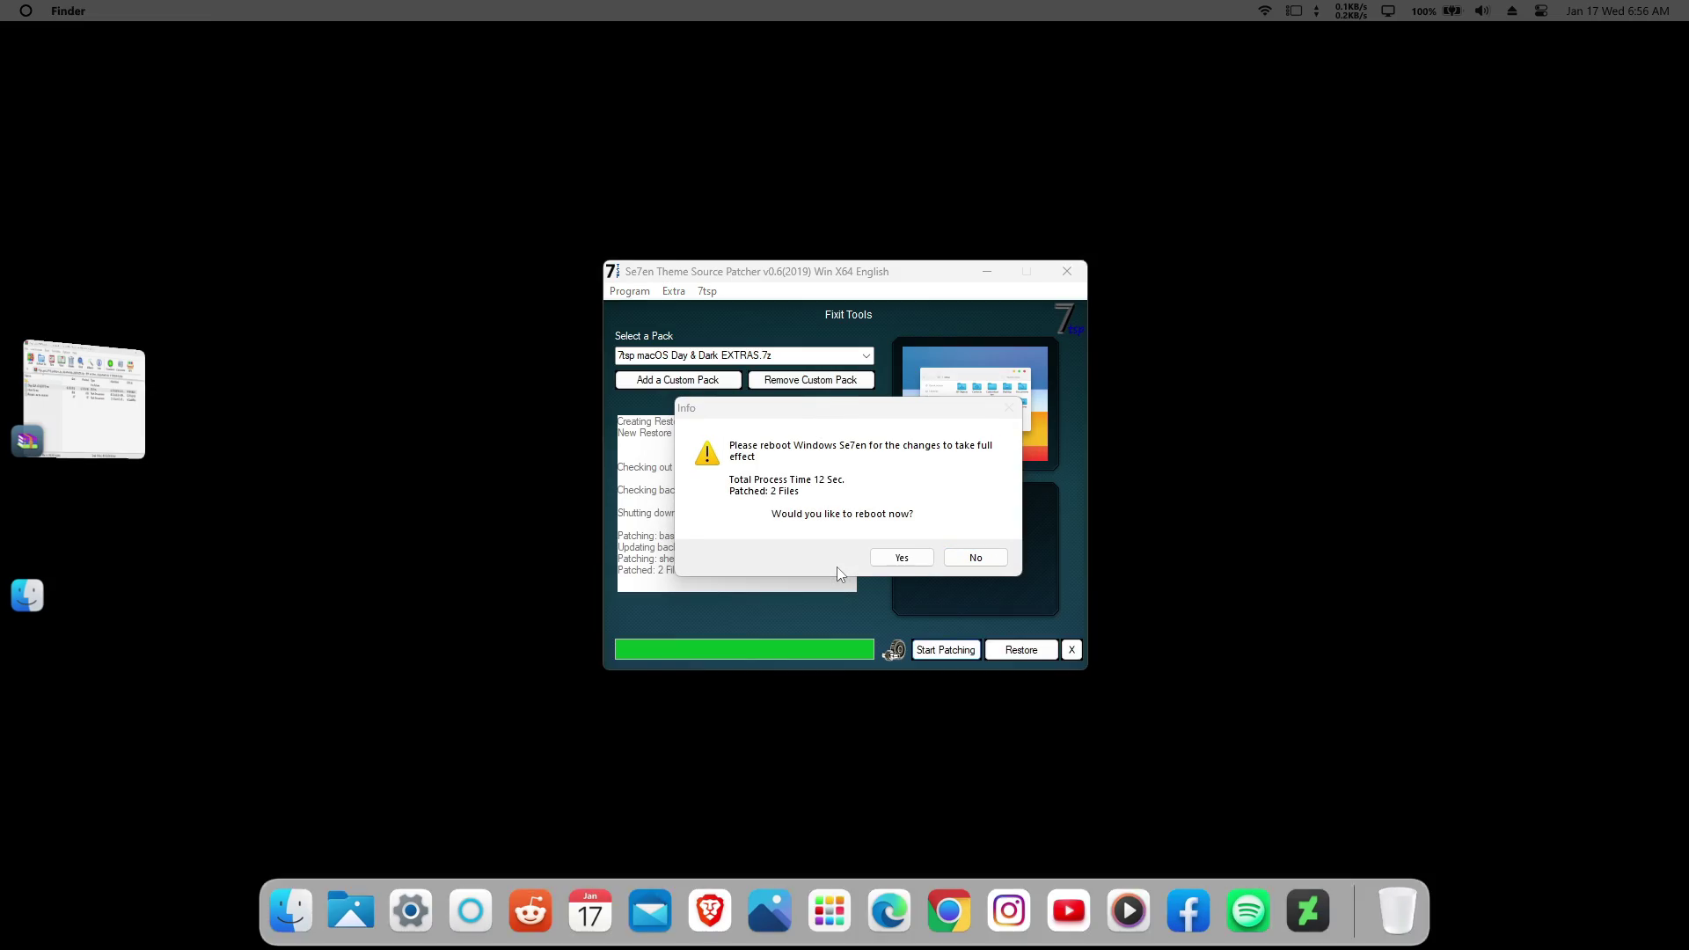
click(901, 560)
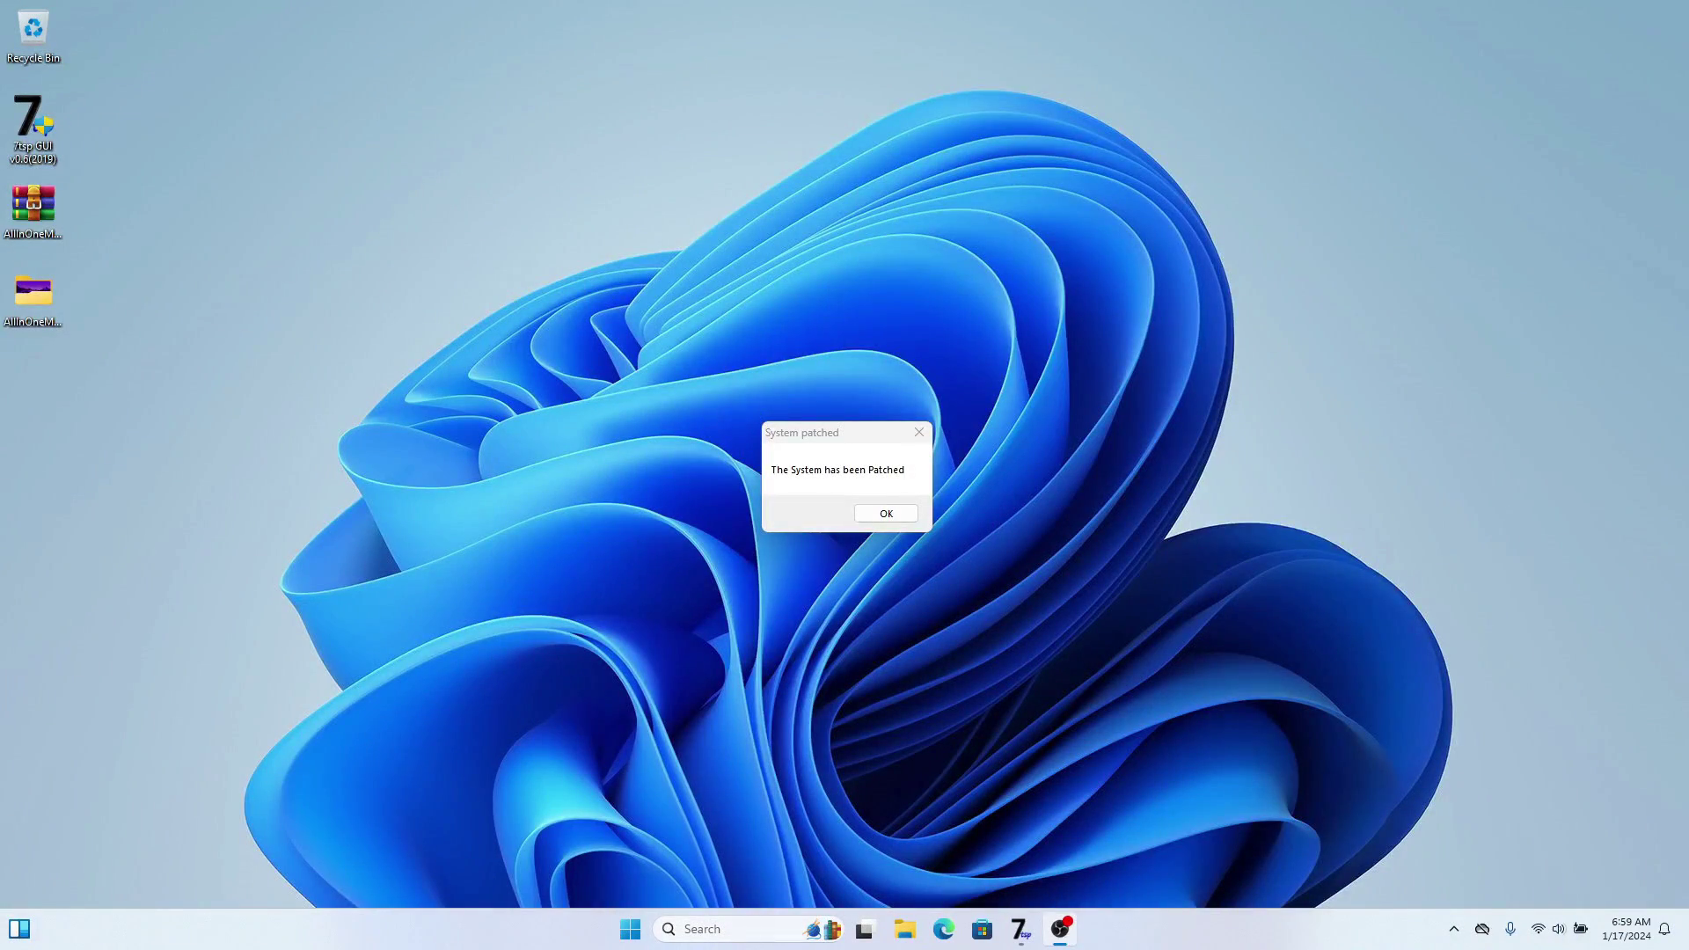
Dismiss the patched notice, relaunch 7tsp GUI, and browse to the macOS for Windows 11 22H2 folder.
click(913, 516)
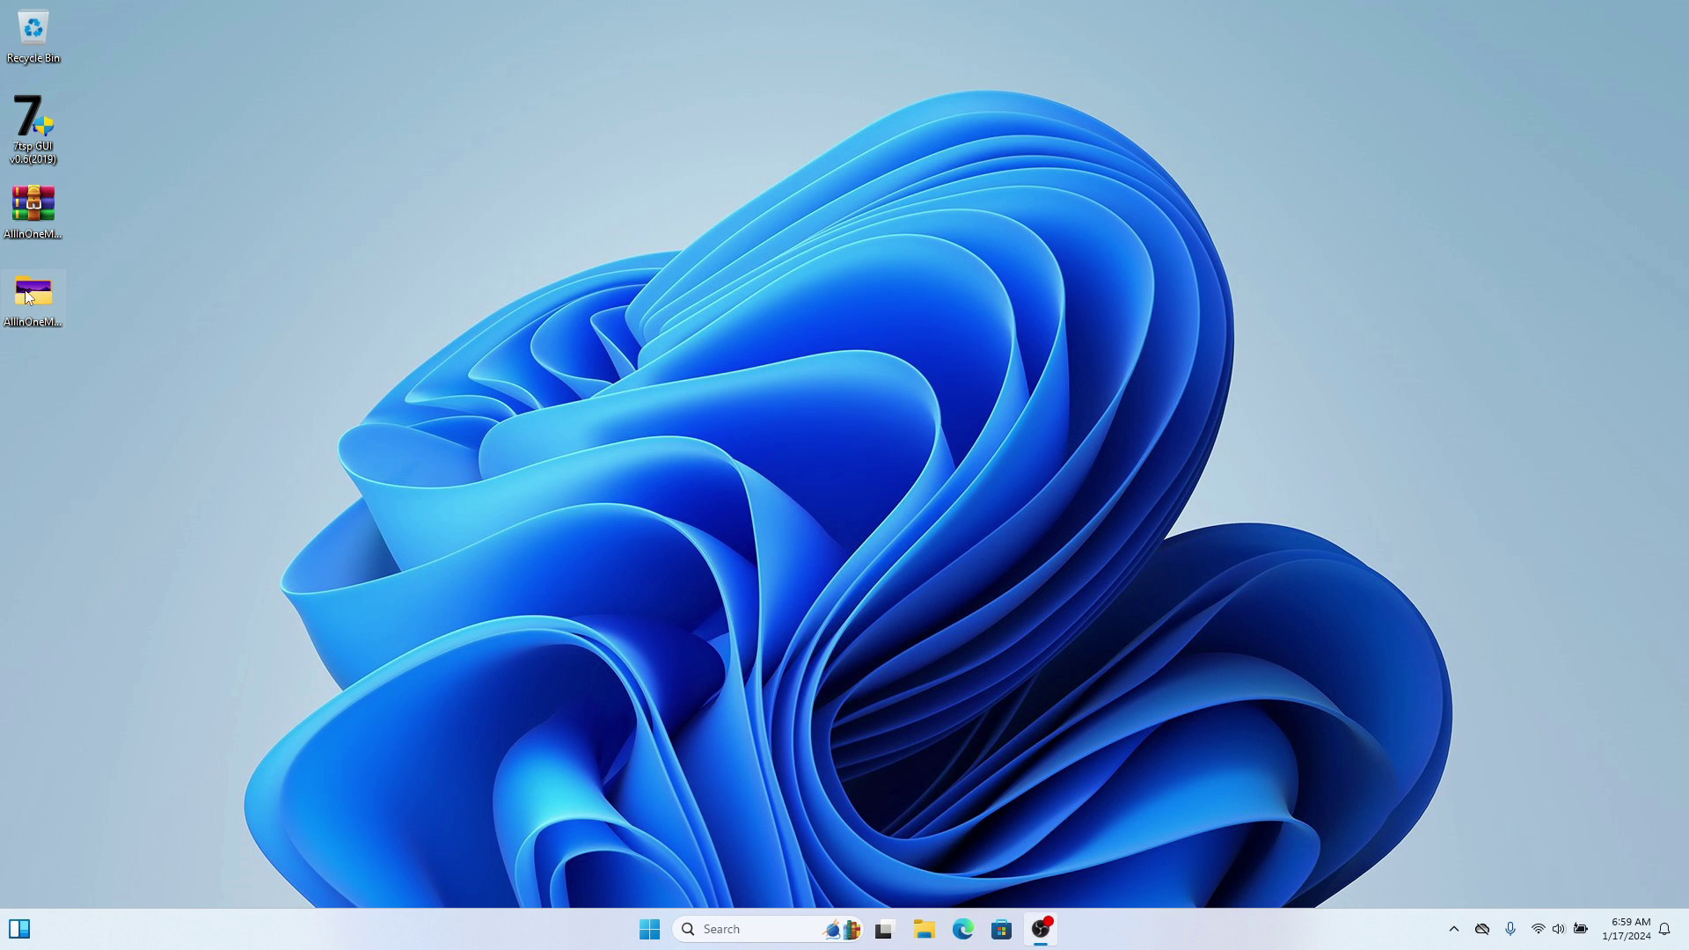
double_click(39, 129)
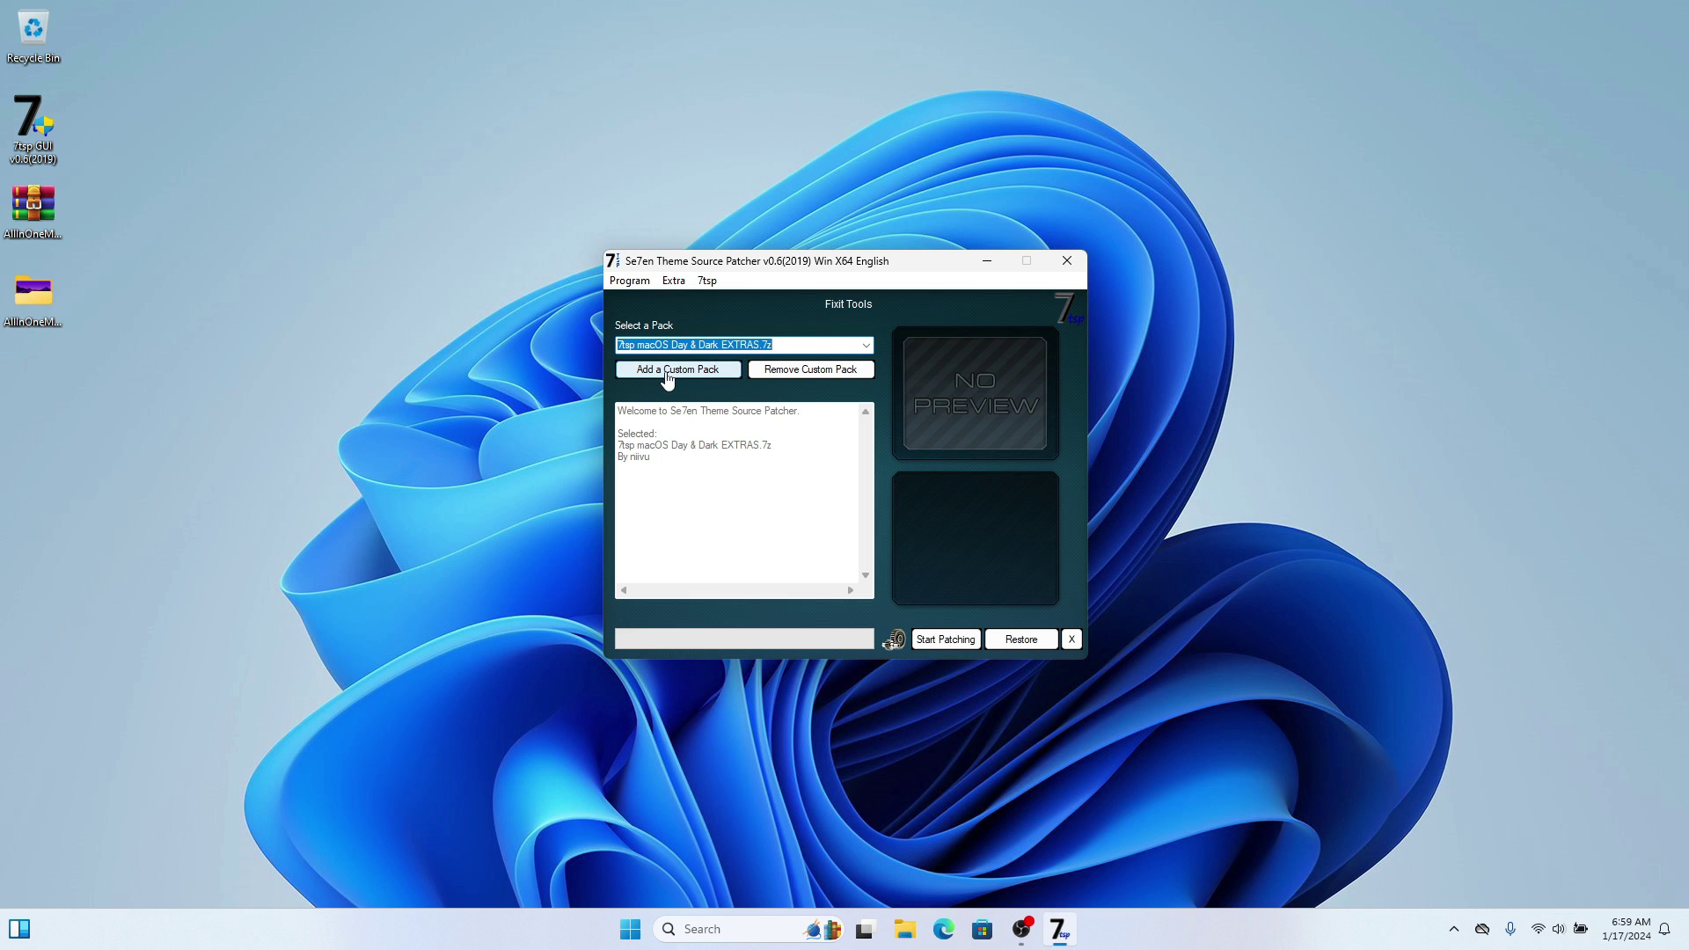
click(667, 371)
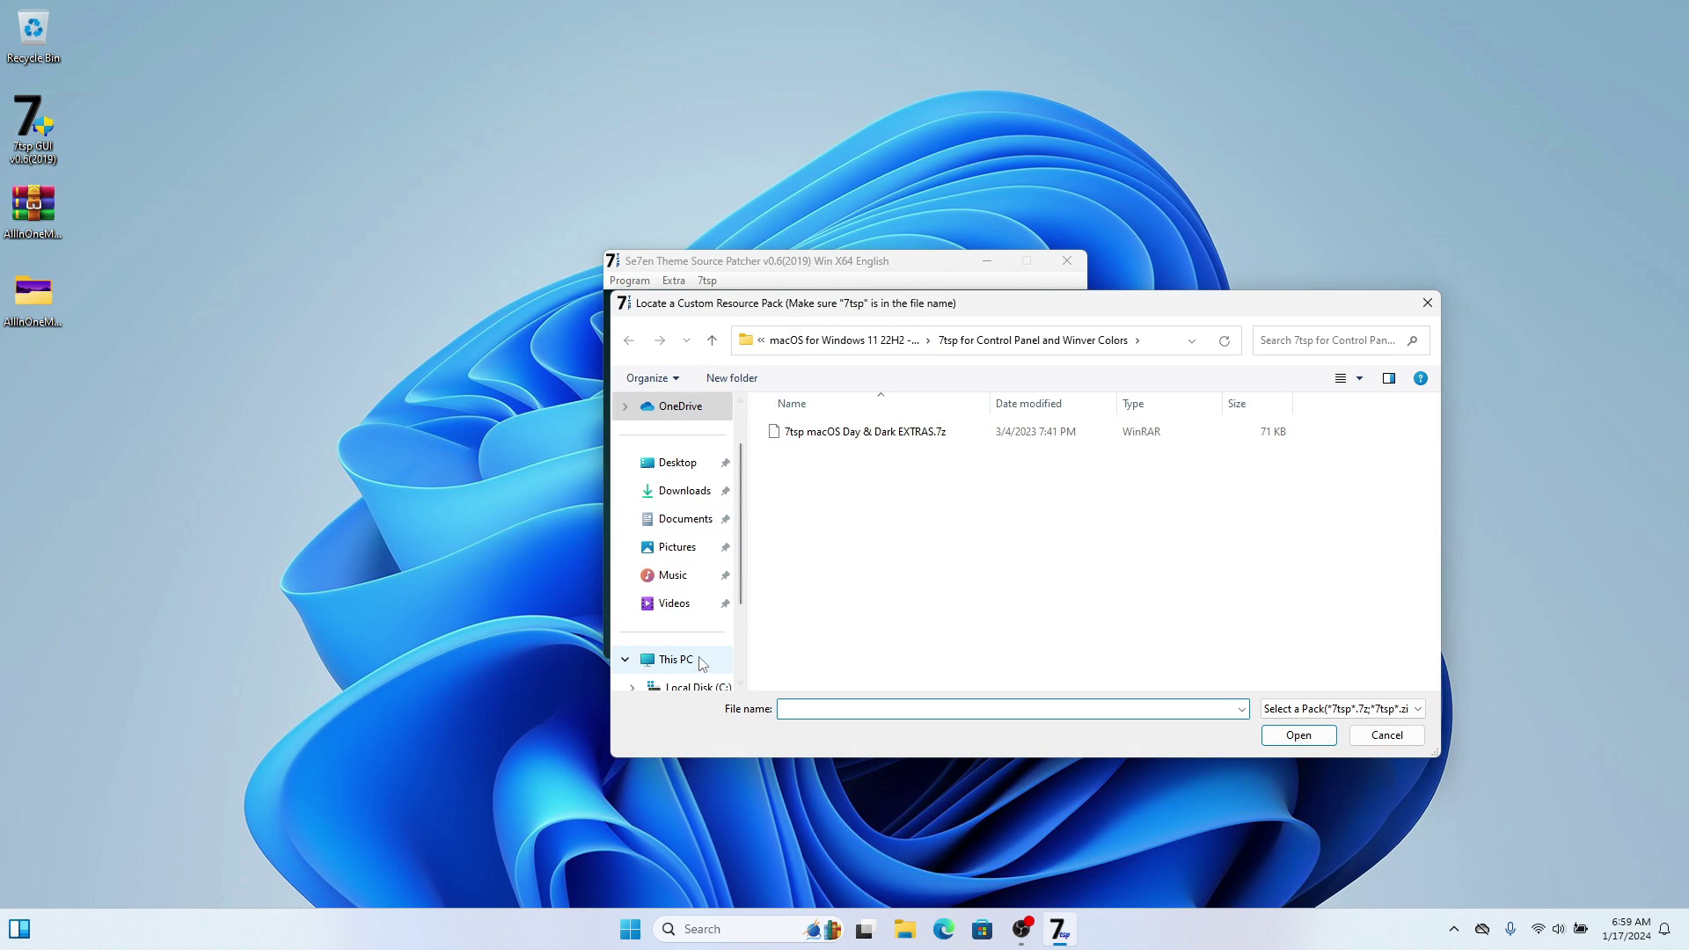
click(701, 662)
click(673, 437)
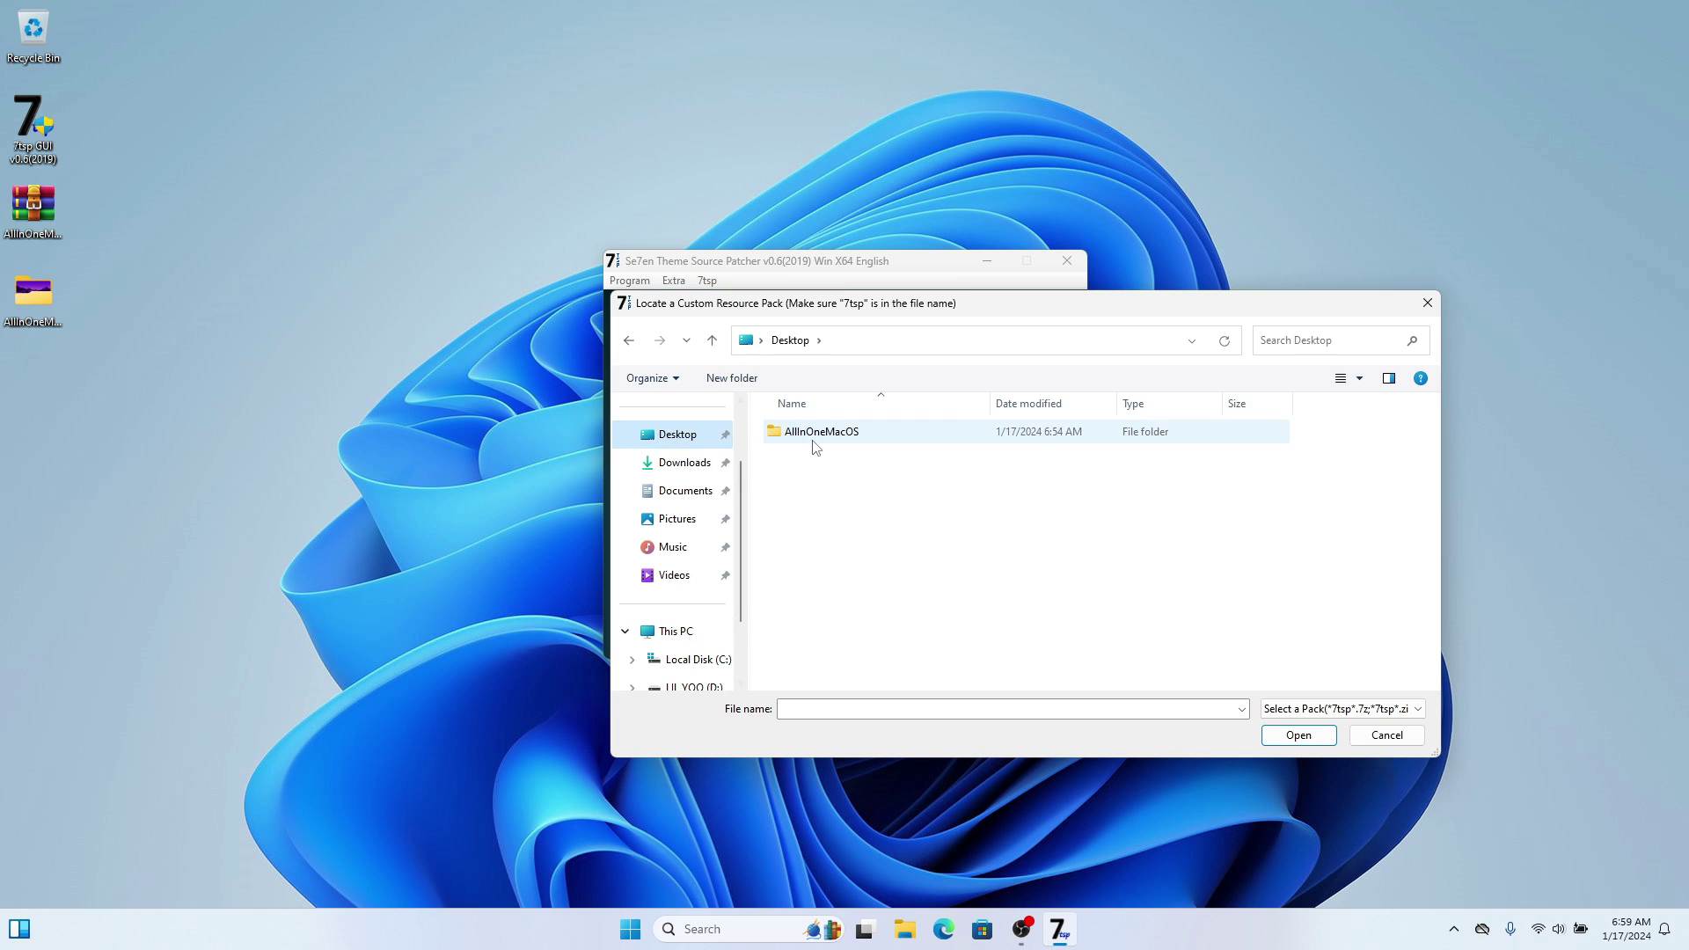
double_click(817, 437)
double_click(821, 439)
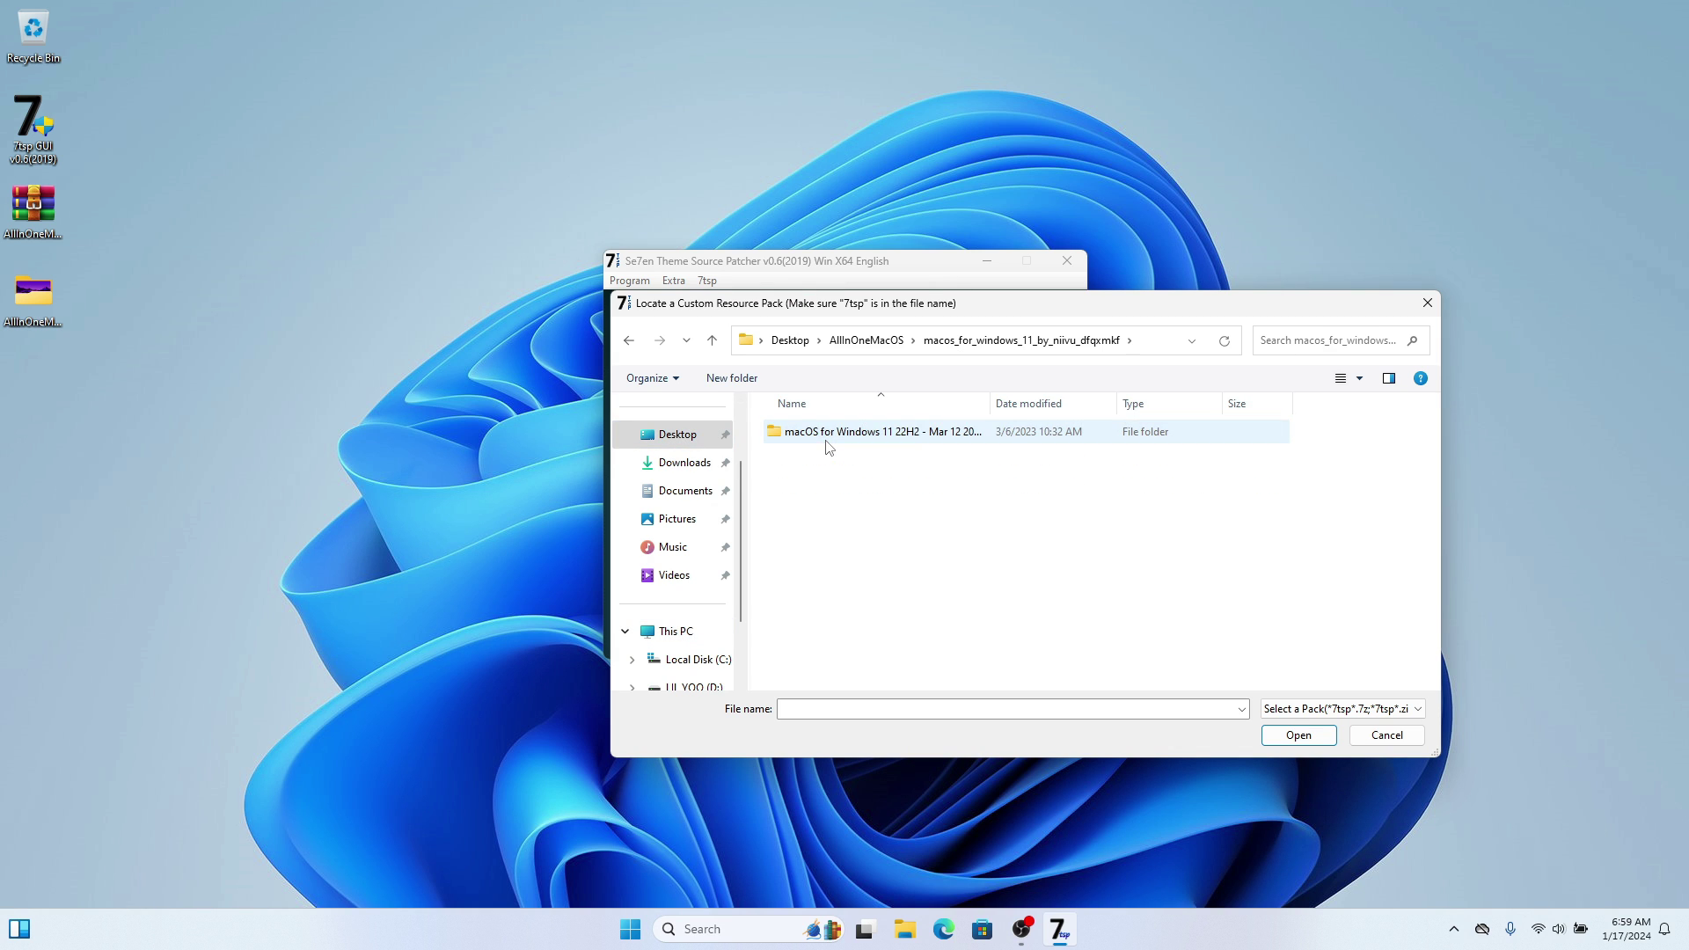
double_click(828, 440)
Load 7tsp macOS blue.7z from 7tsp Icon theme, approve overwriting, and start patching.
click(831, 458)
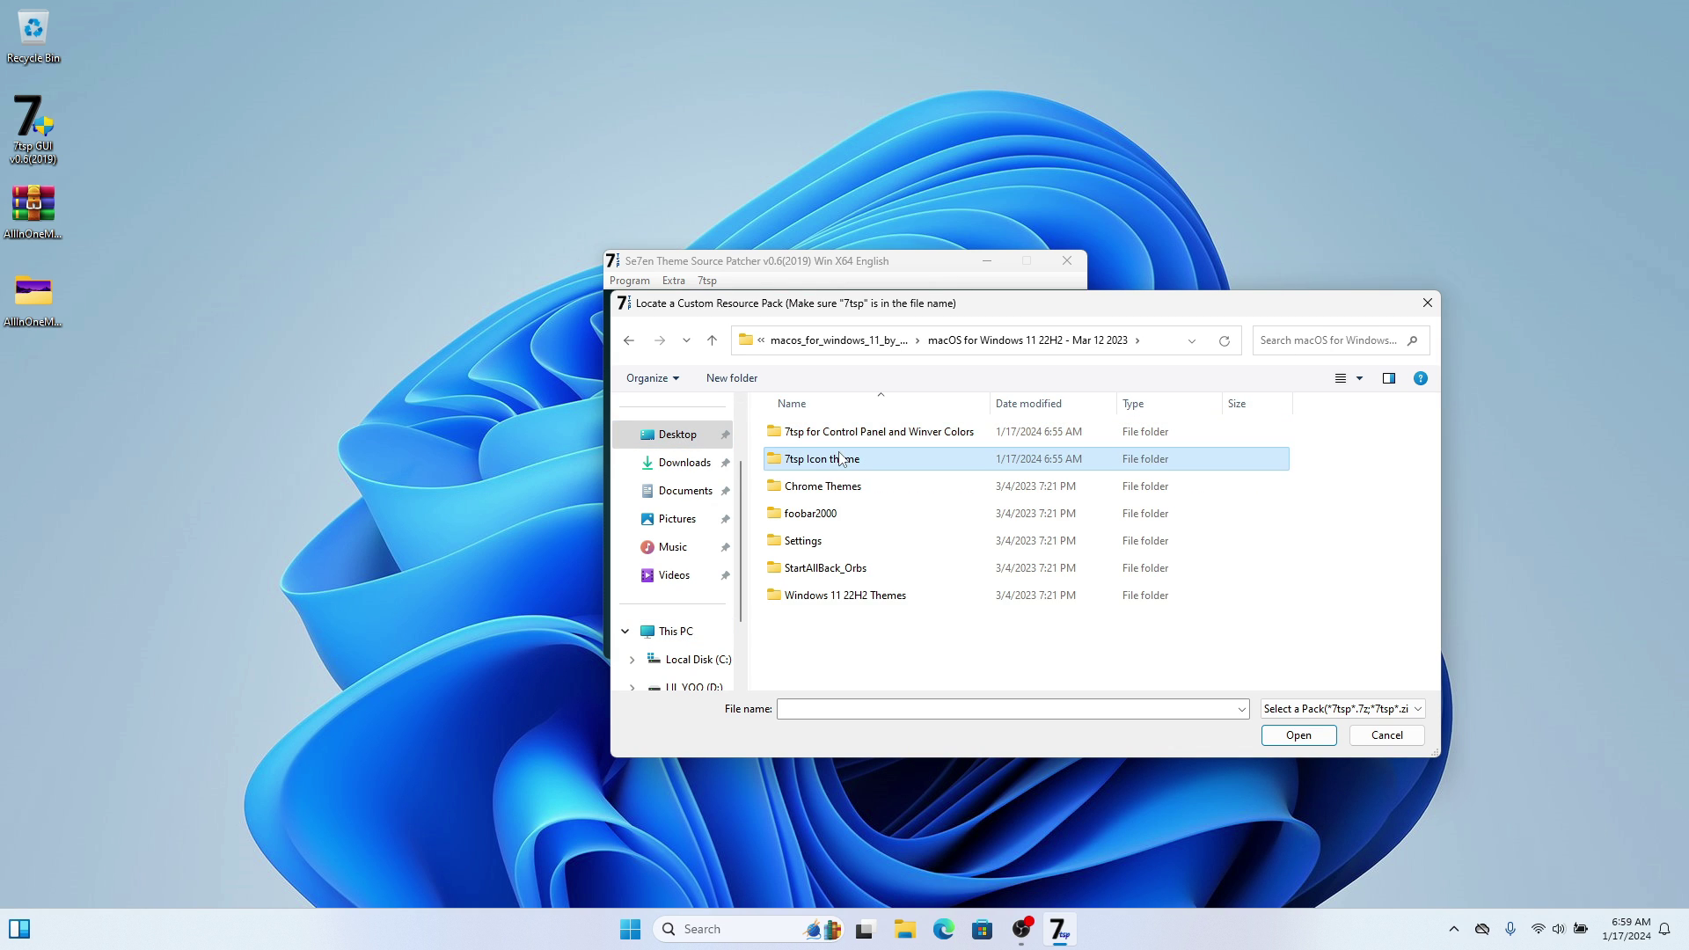
double_click(831, 458)
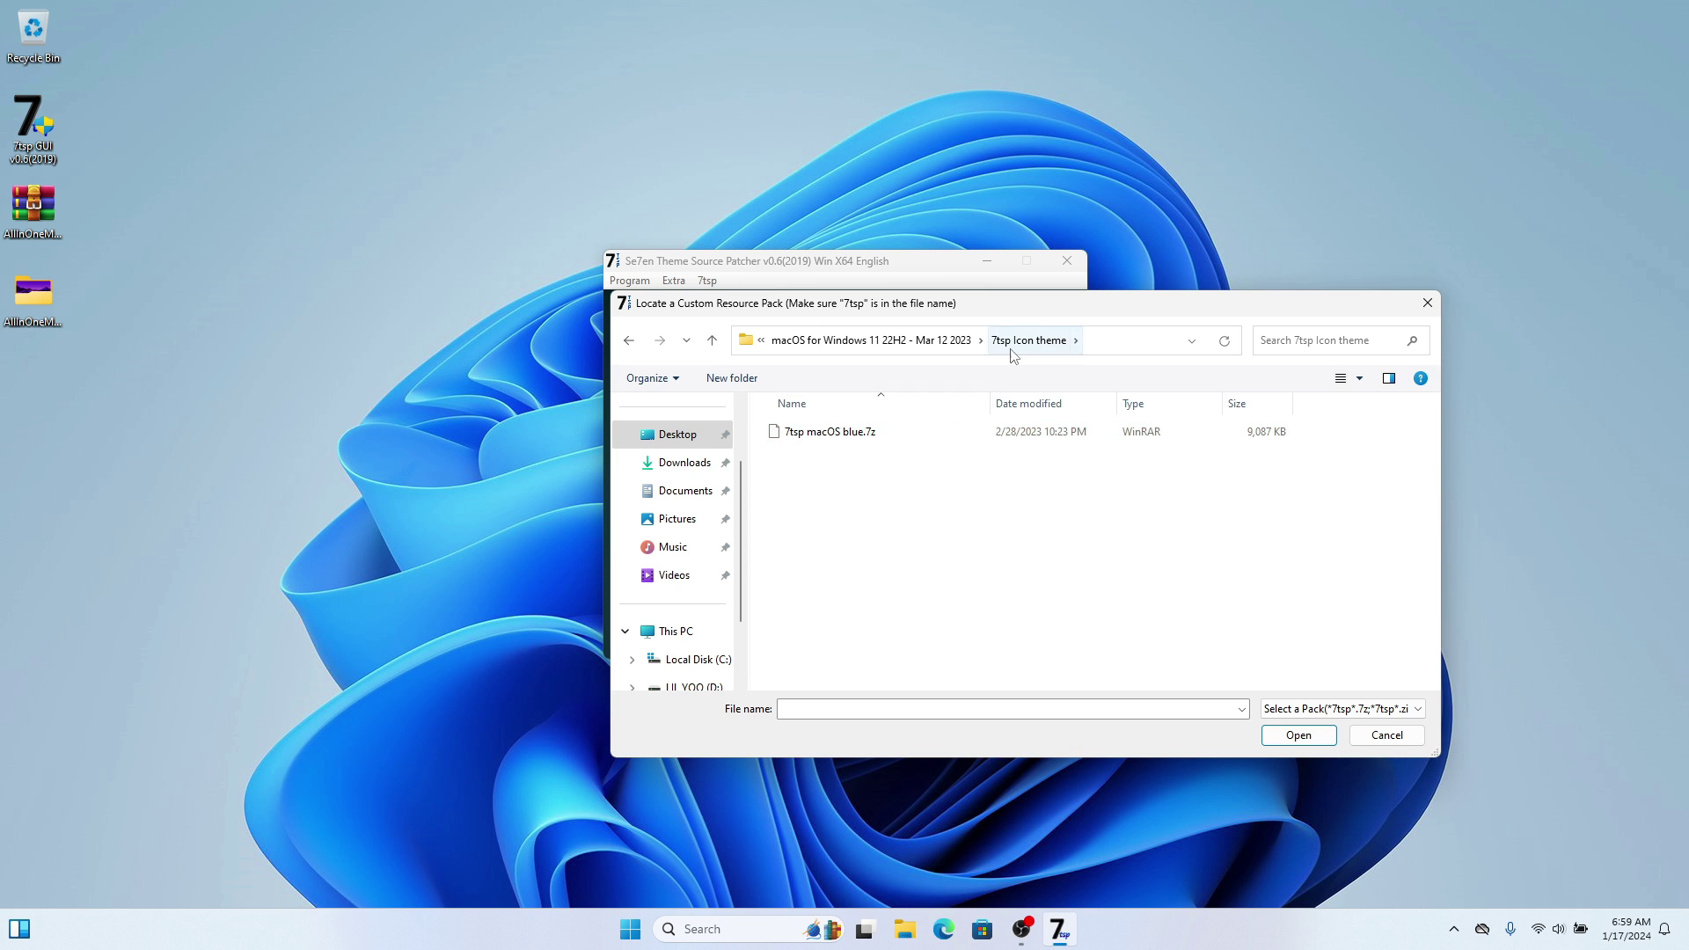
click(894, 346)
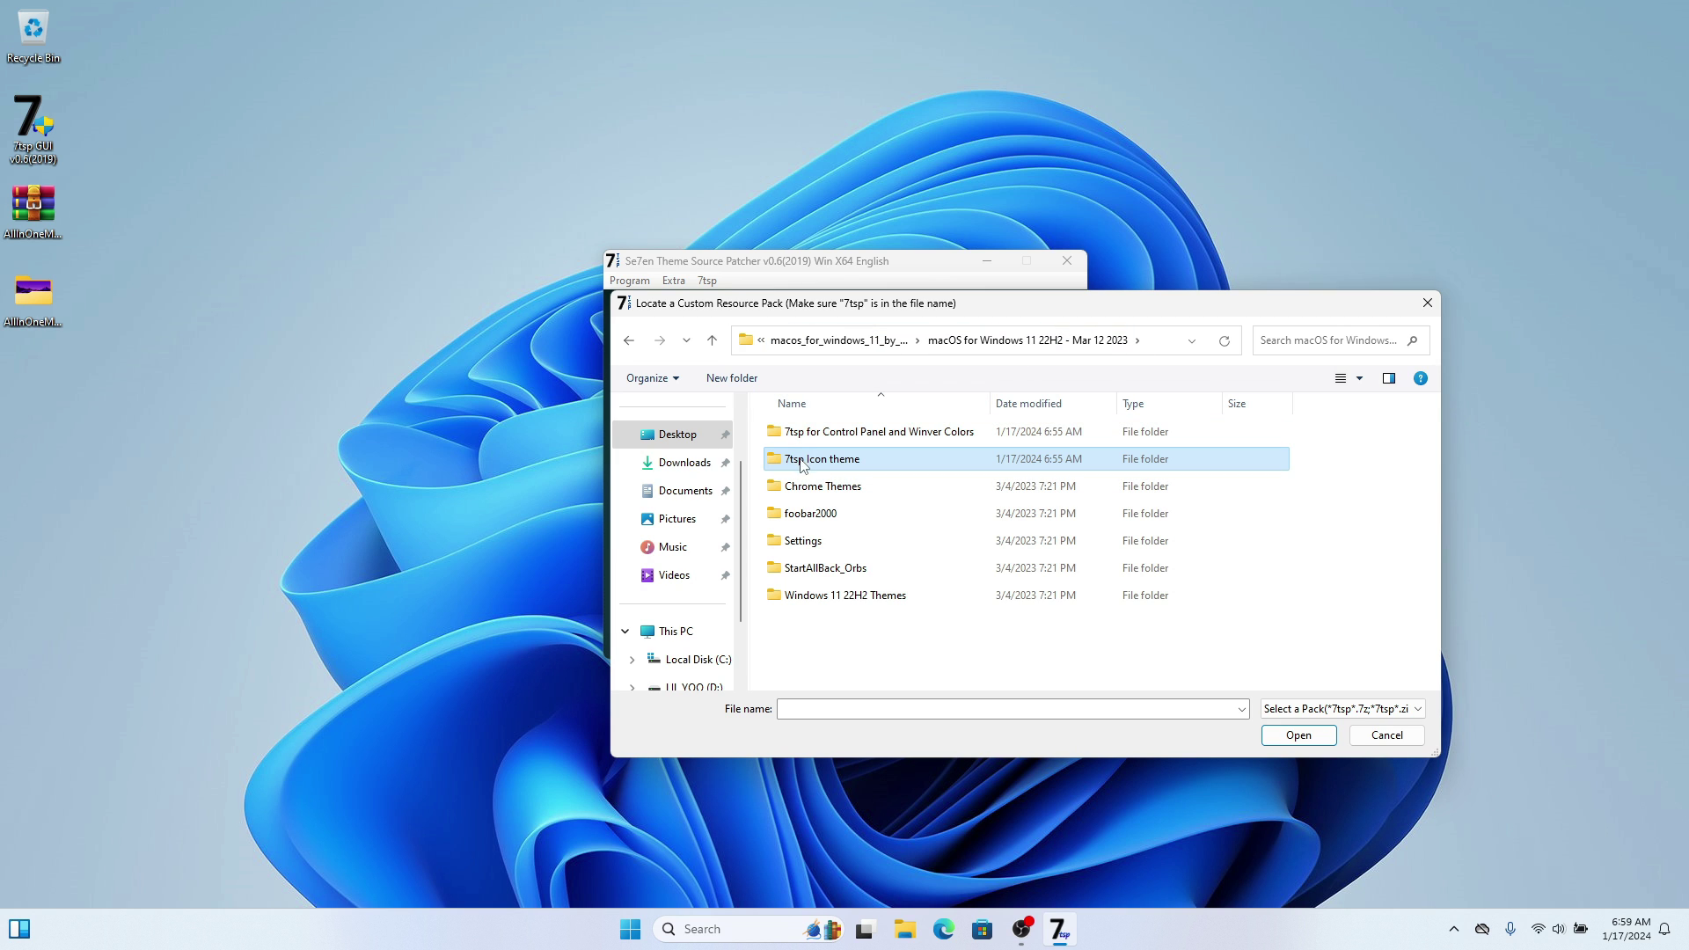
double_click(843, 460)
double_click(843, 432)
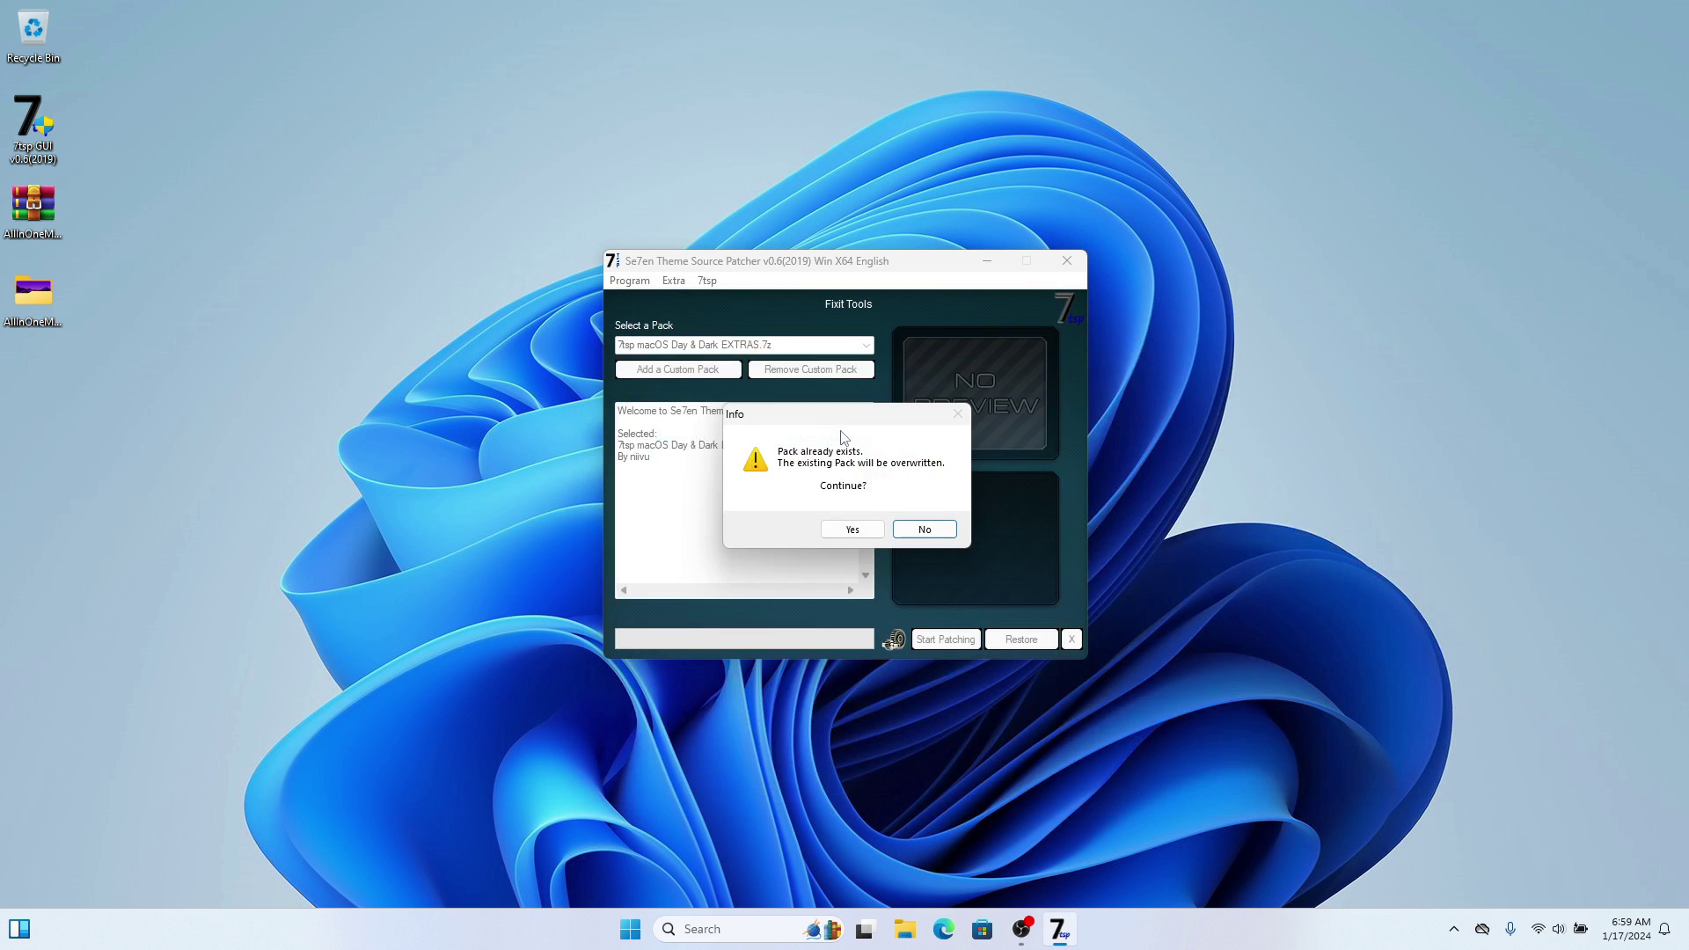
click(859, 527)
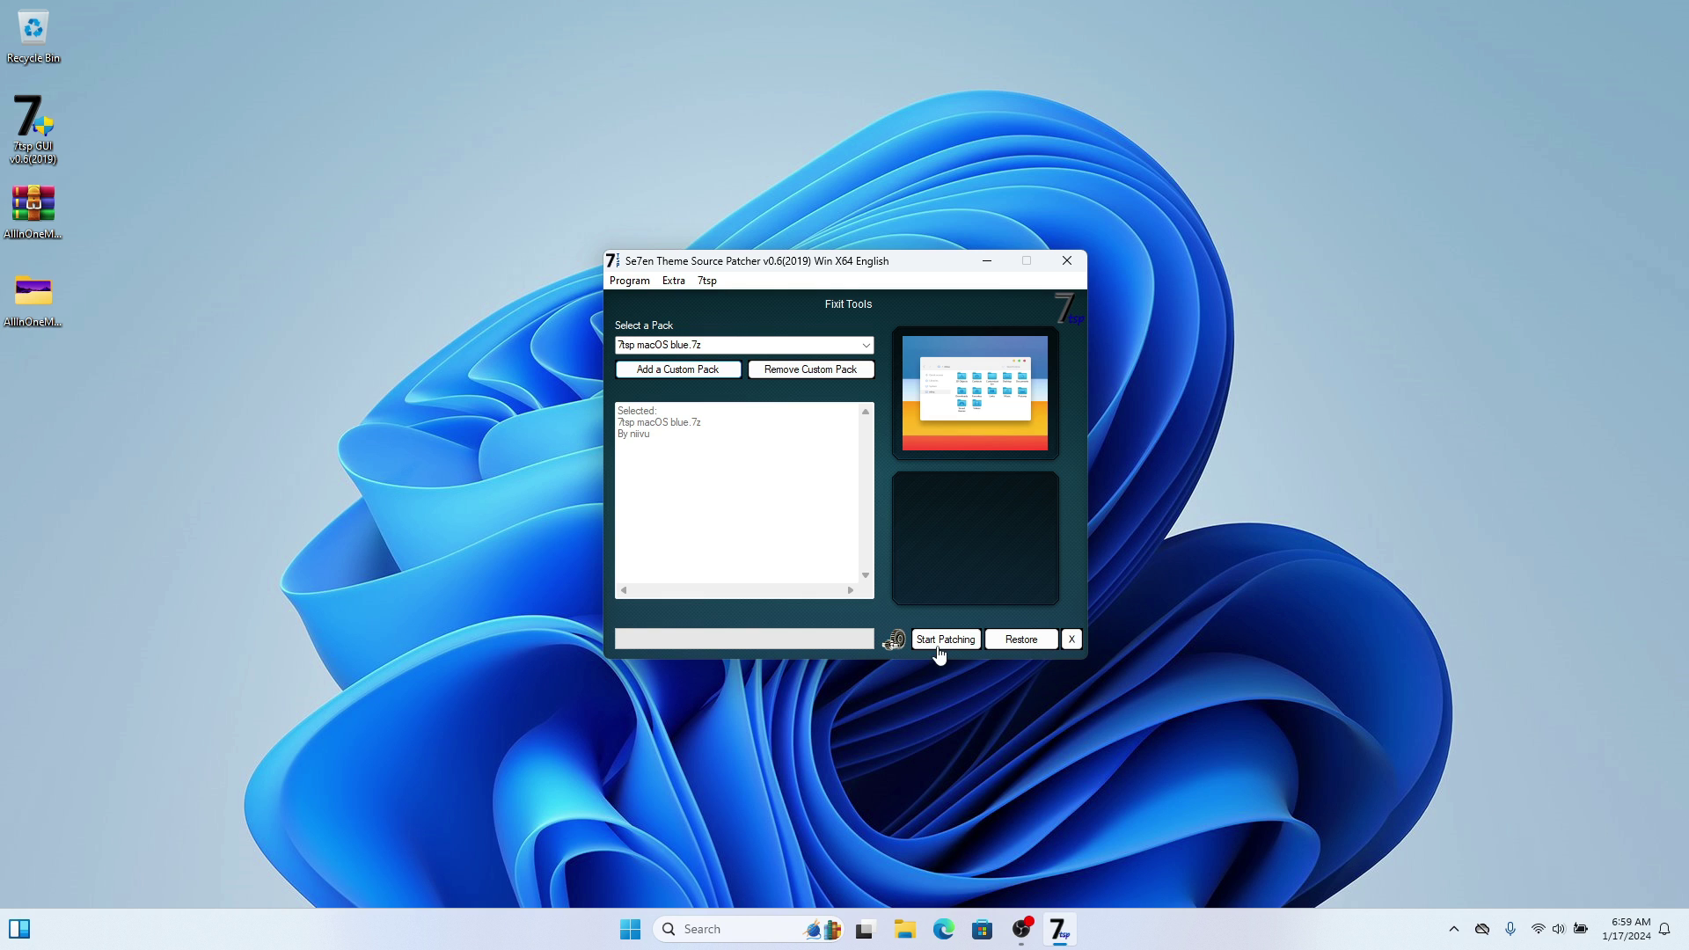
click(942, 640)
Confirm patching the system with the 7tsp macOS blue icons and acknowledge the System patched message.
click(852, 553)
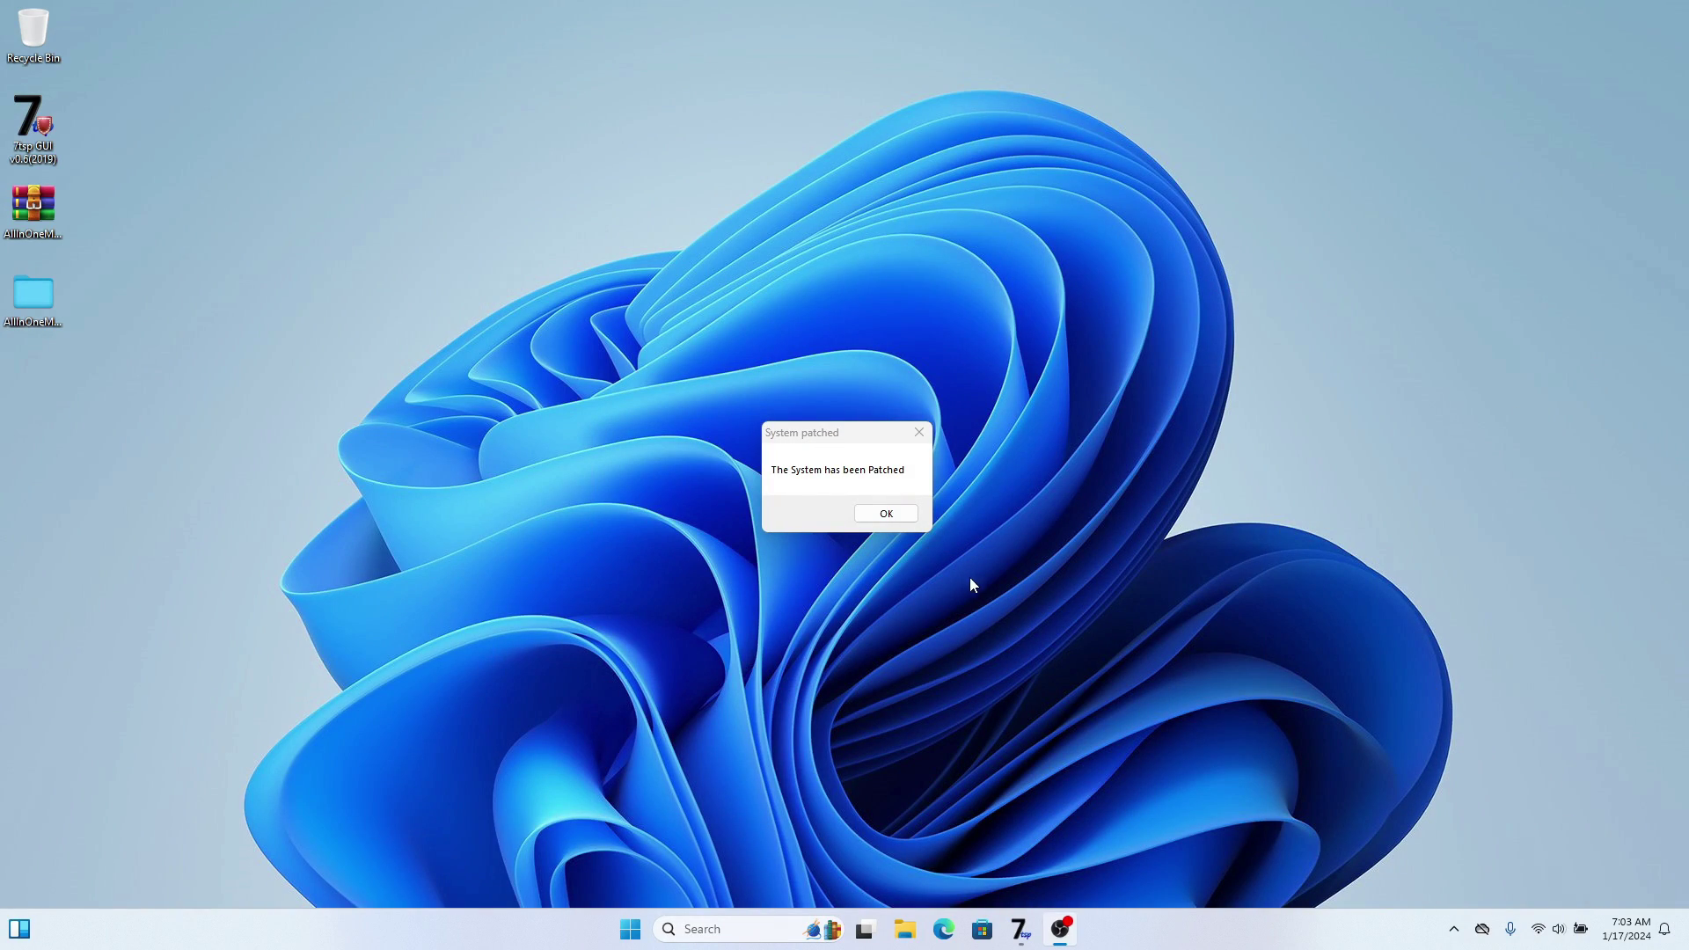
click(886, 513)
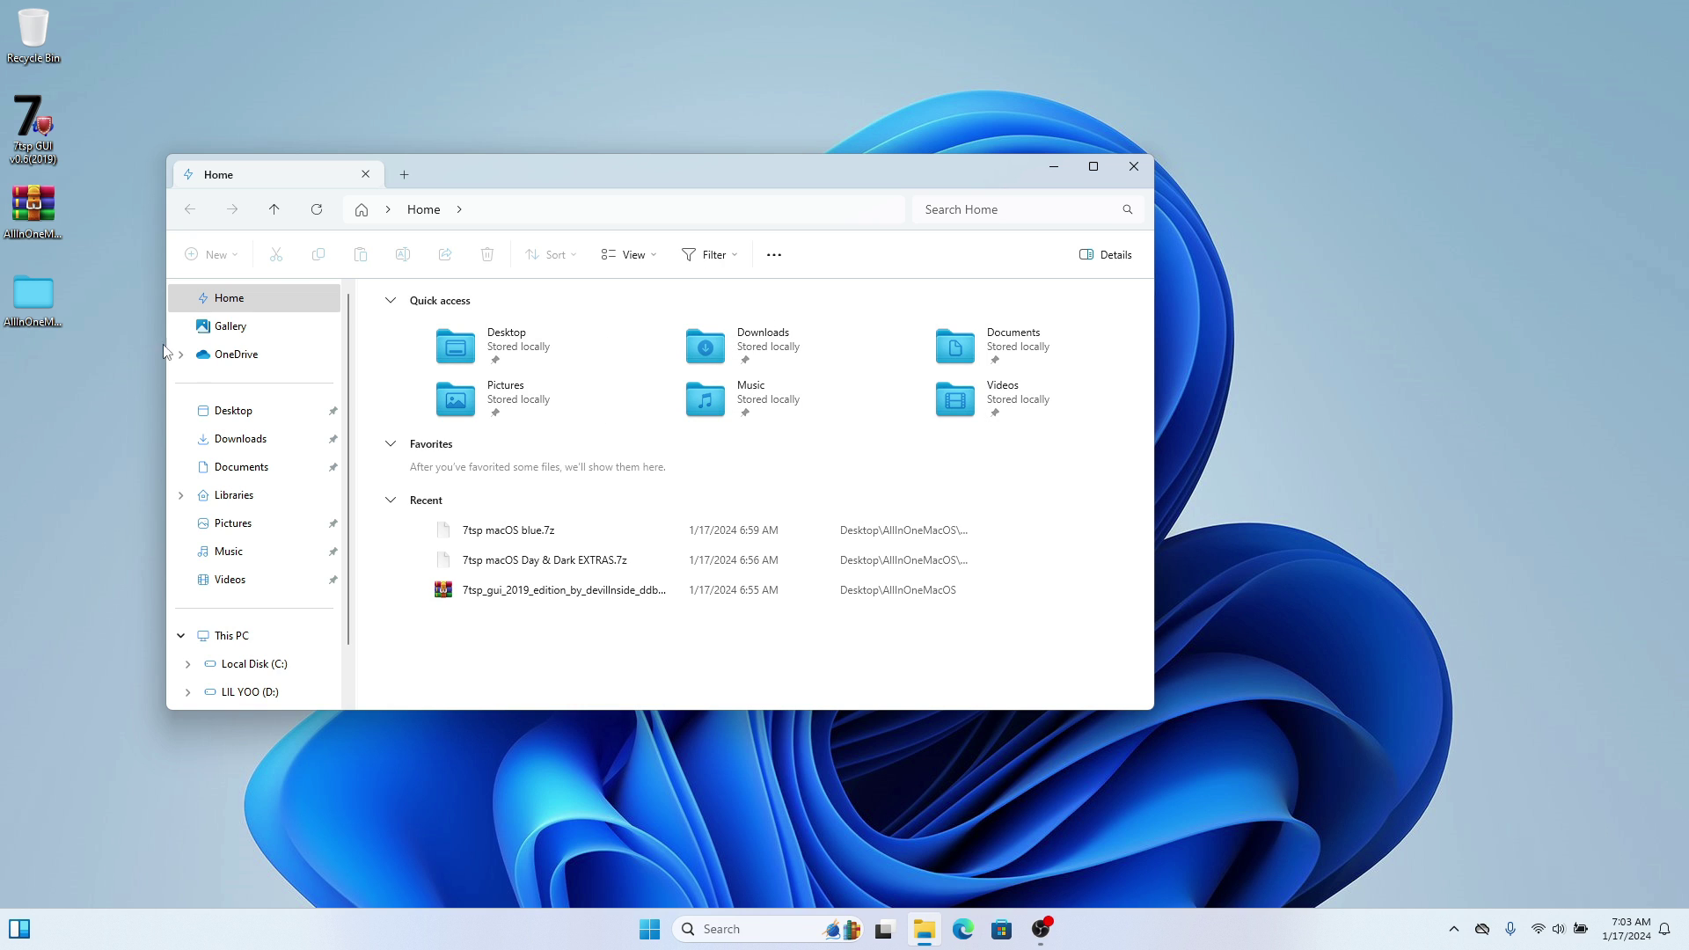
Browse from Desktop through AllInOneMacOS and macOS for Windows 11 22H2 - Mar 12 2023 into Windows 11 22H2 Themes.
scroll(239, 506, down, 1)
click(271, 422)
click(459, 324)
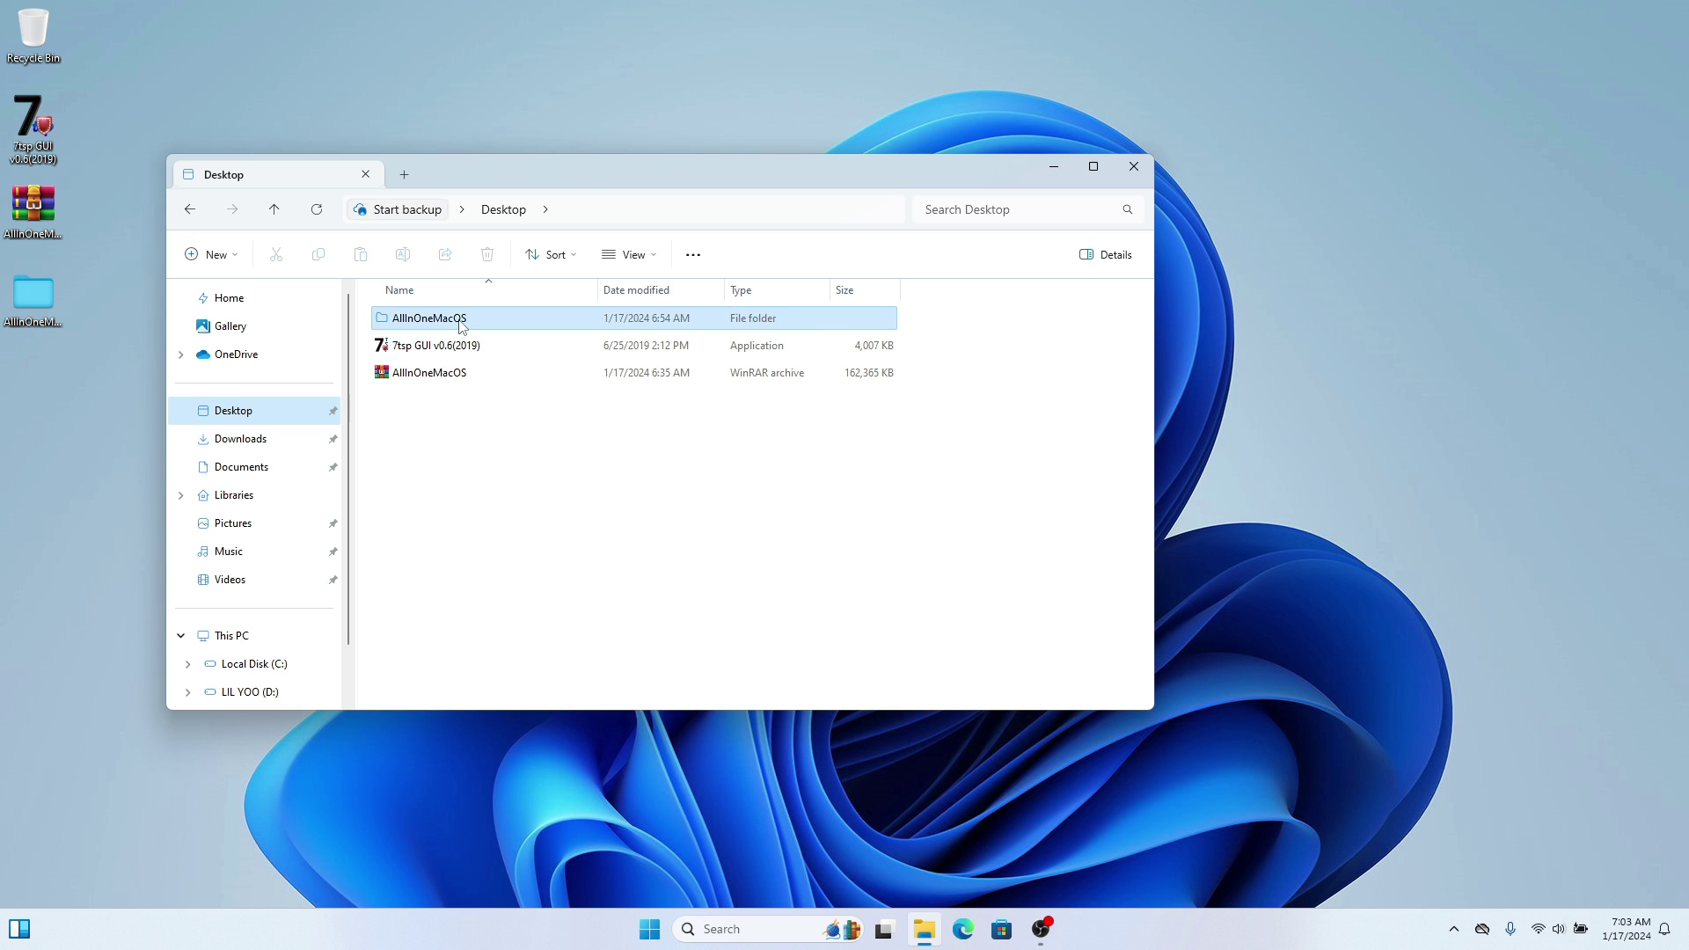
double_click(459, 324)
double_click(458, 326)
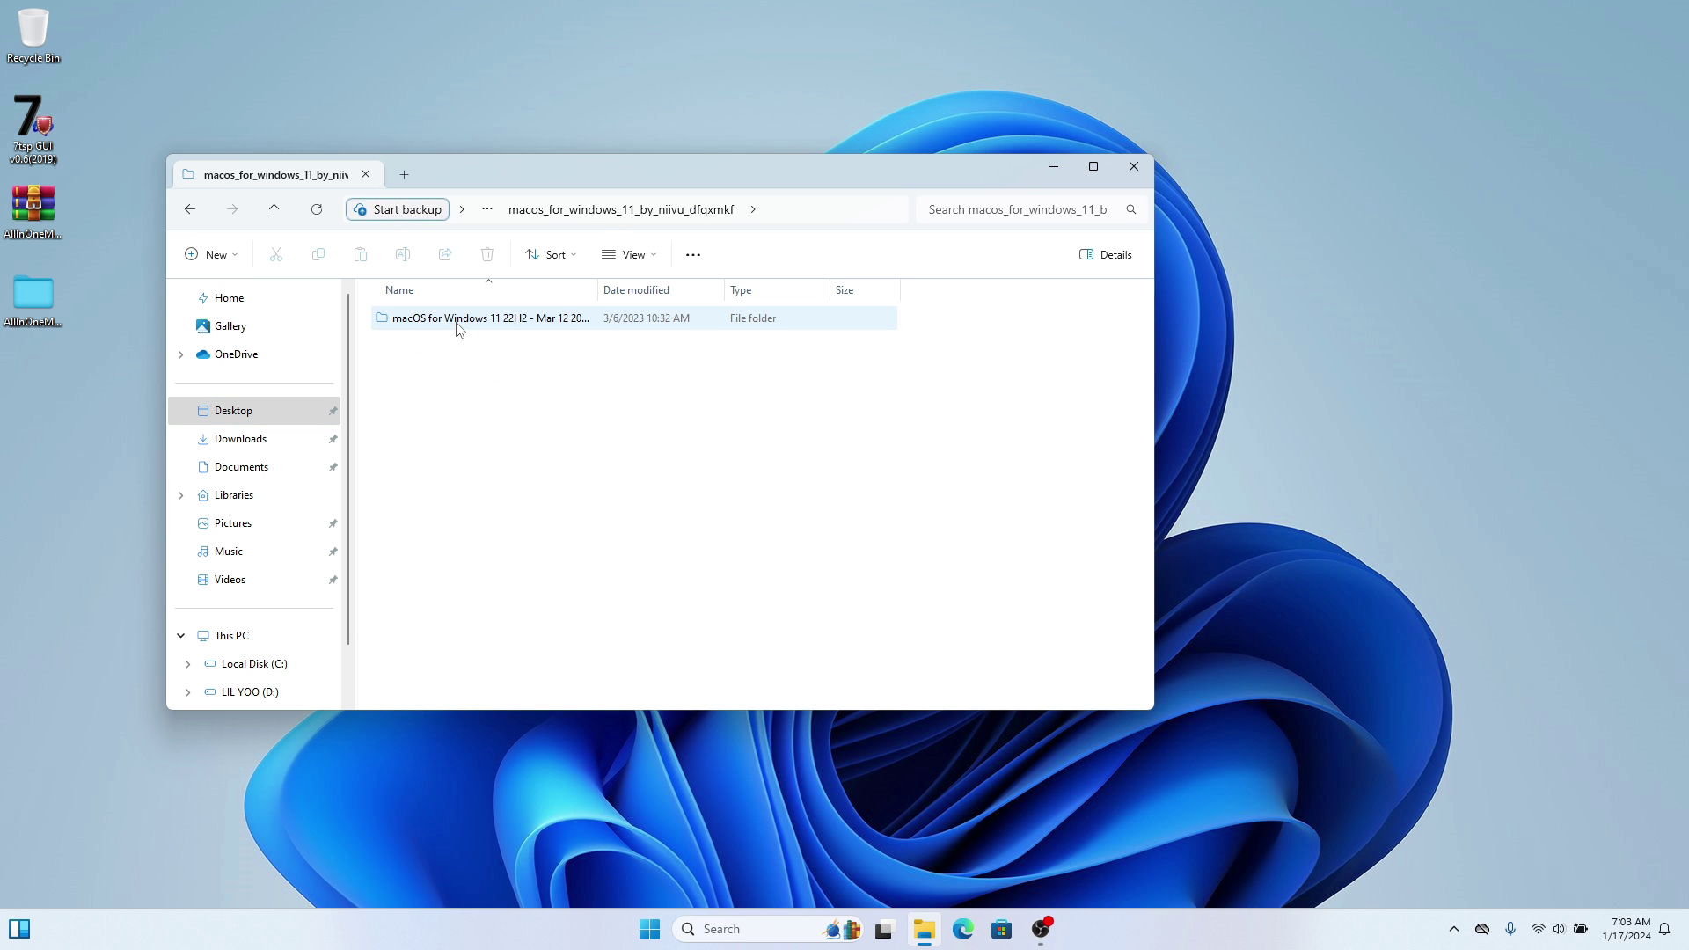
double_click(458, 326)
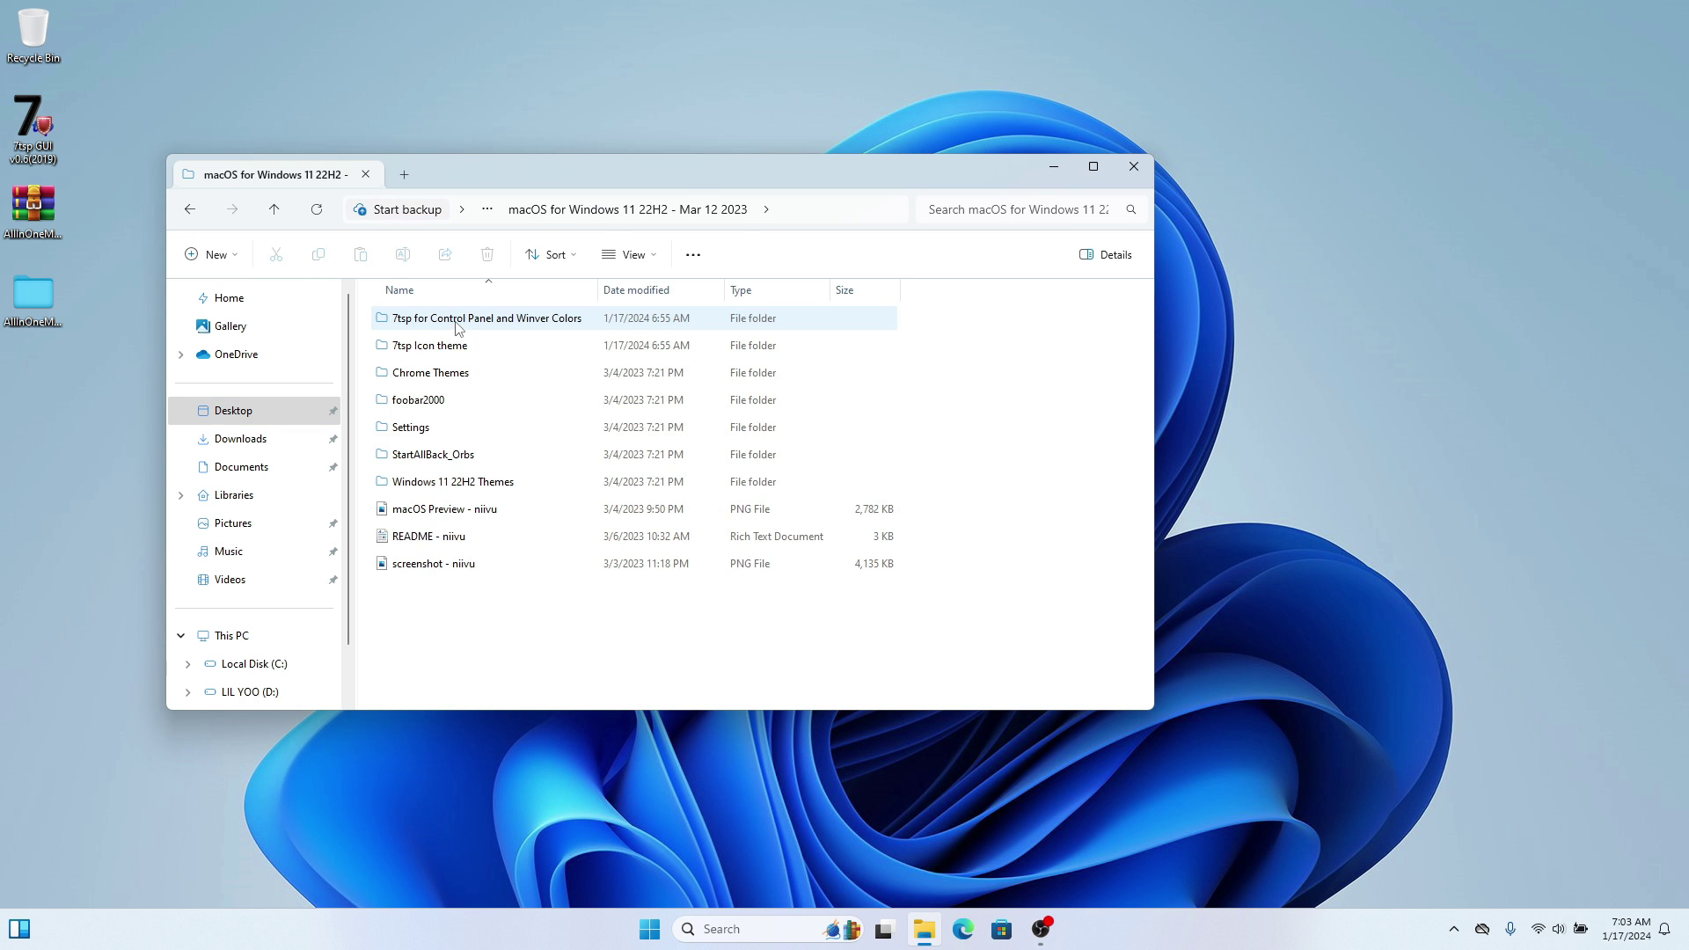
double_click(473, 482)
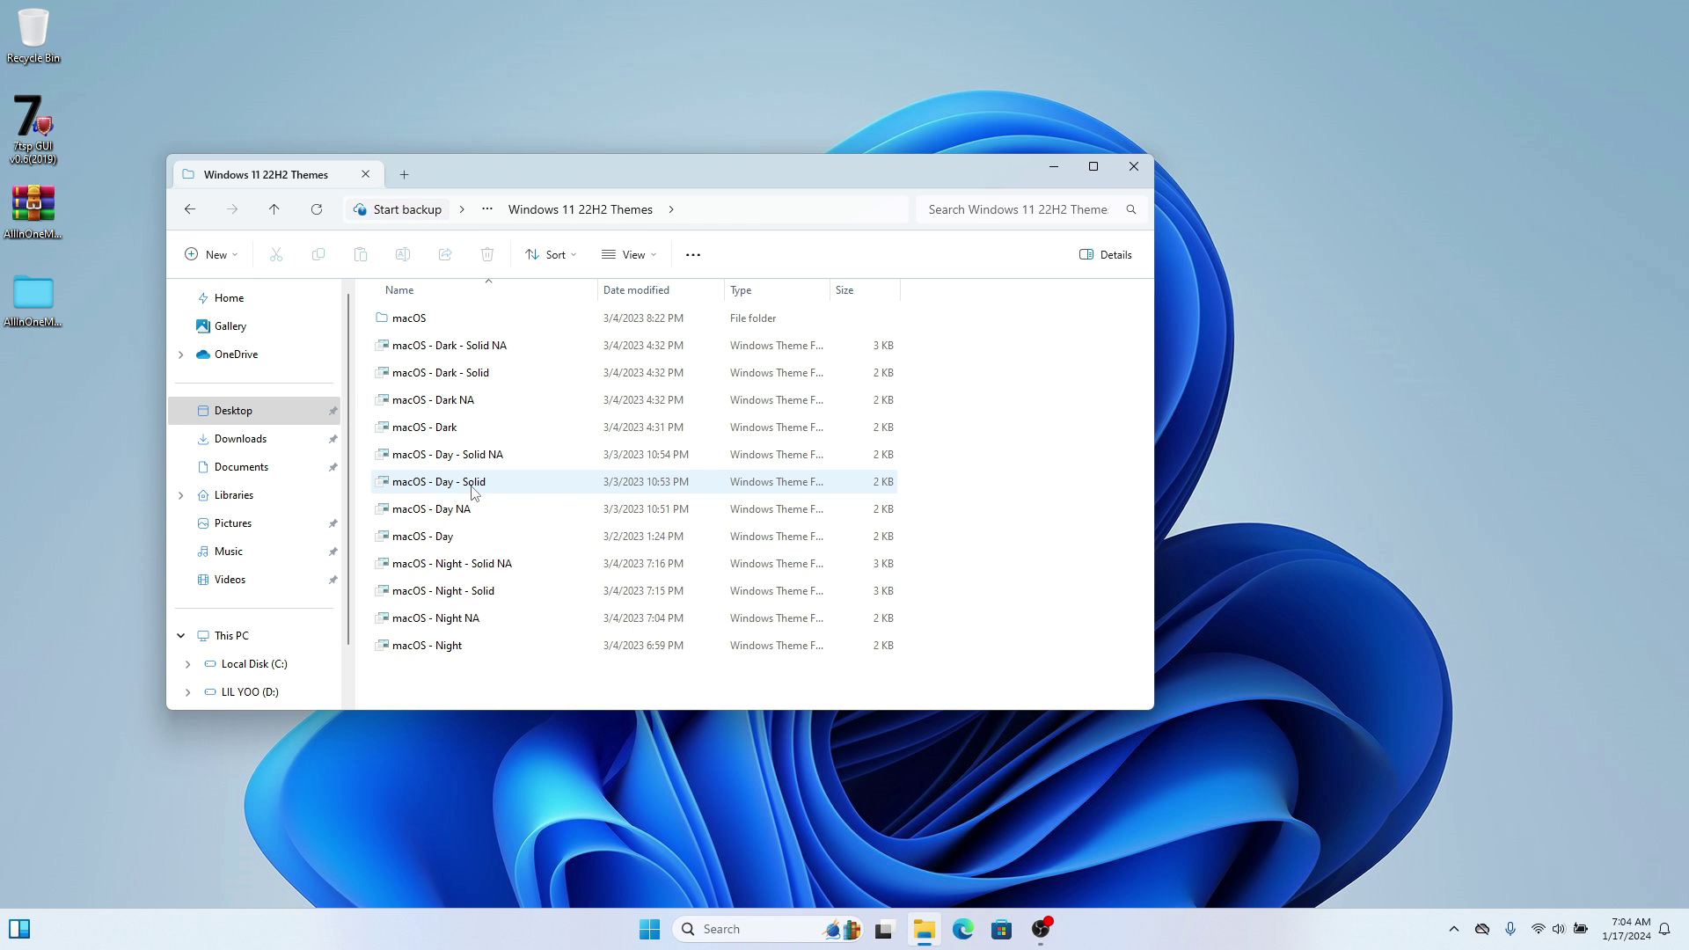
Copy all macOS theme items into C:\Windows\Resources\Themes with administrator permission, then return to Desktop.
key(ctrl+a)
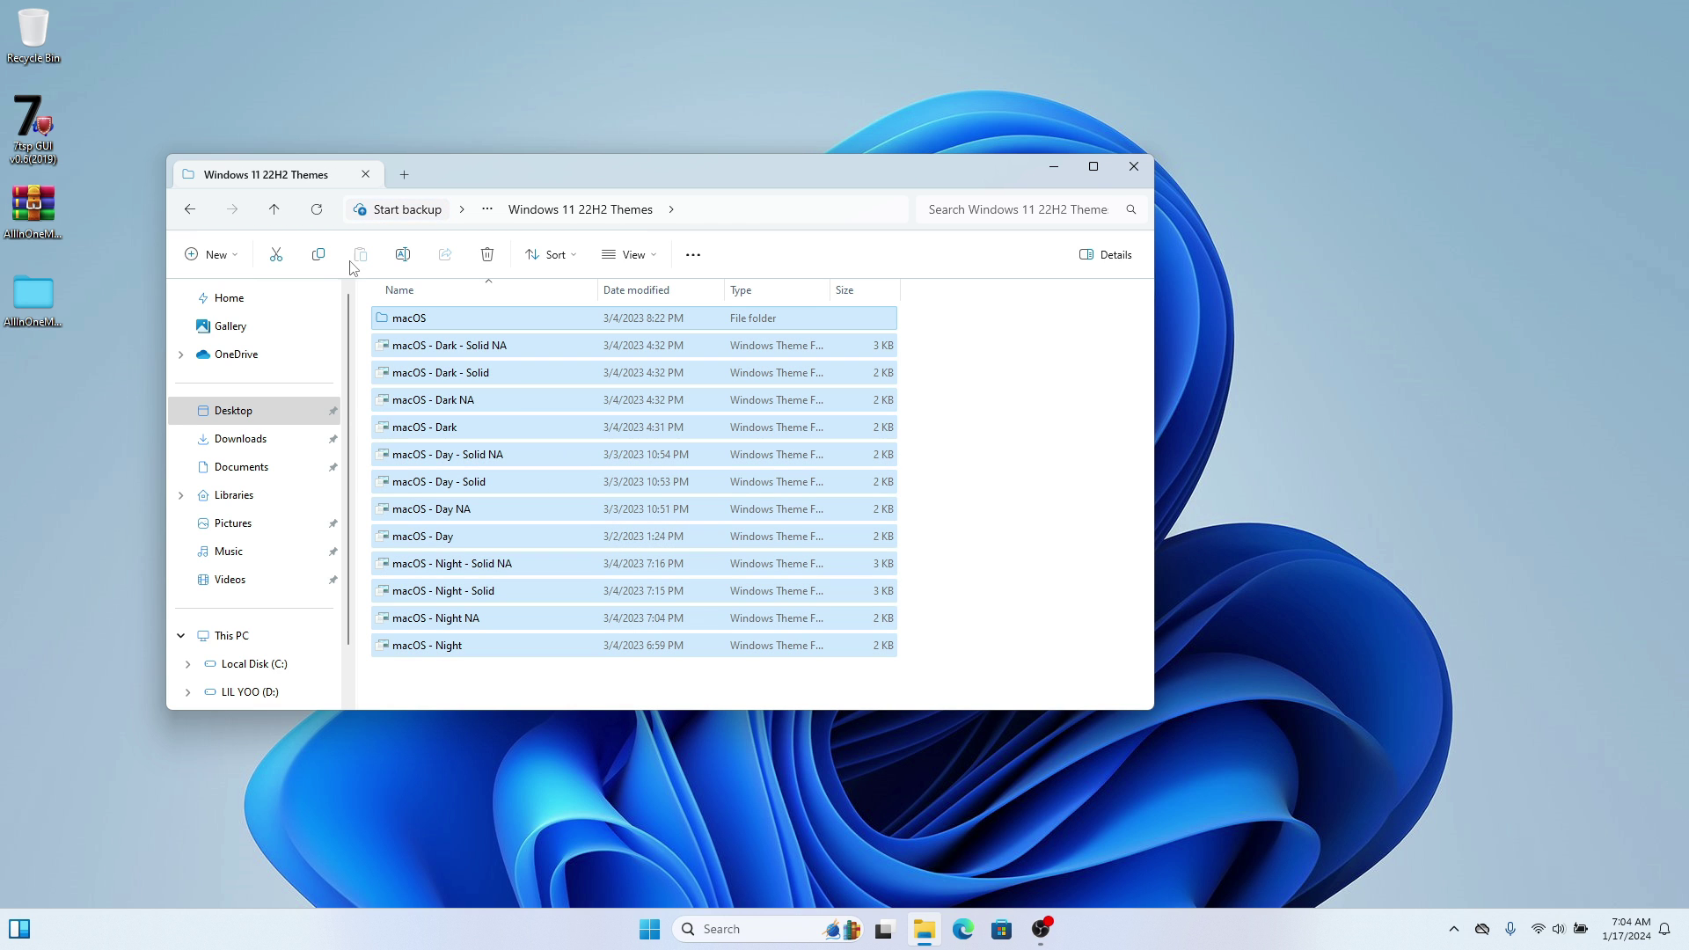
click(318, 254)
scroll(255, 563, down, 2)
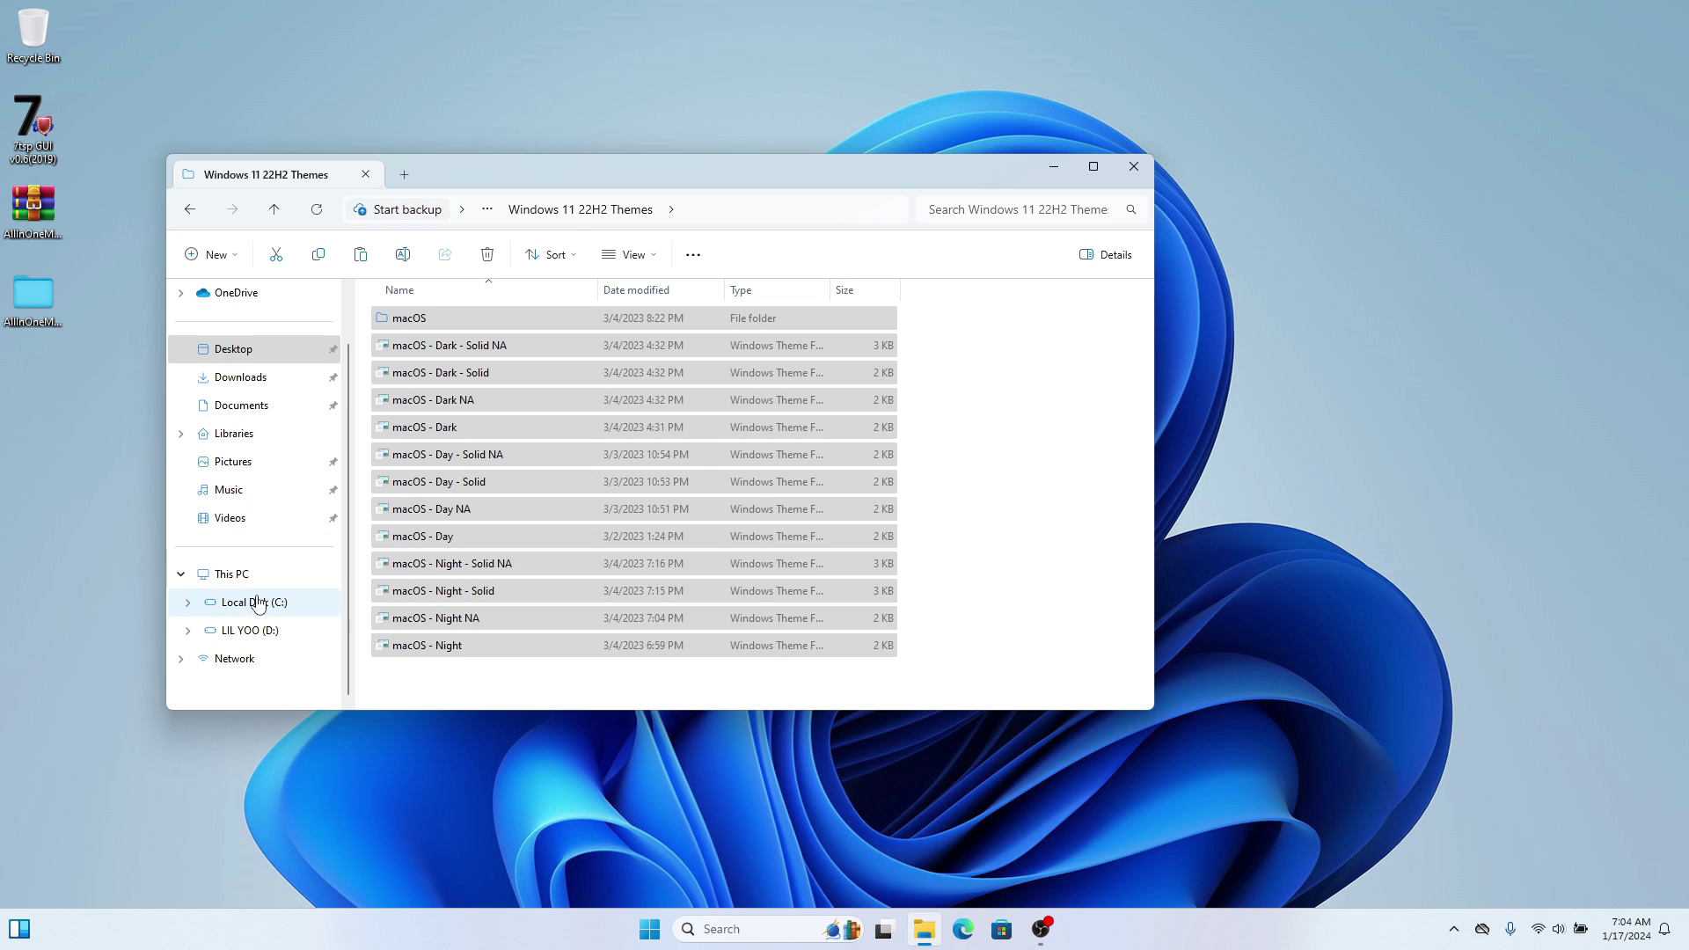
click(255, 602)
double_click(475, 510)
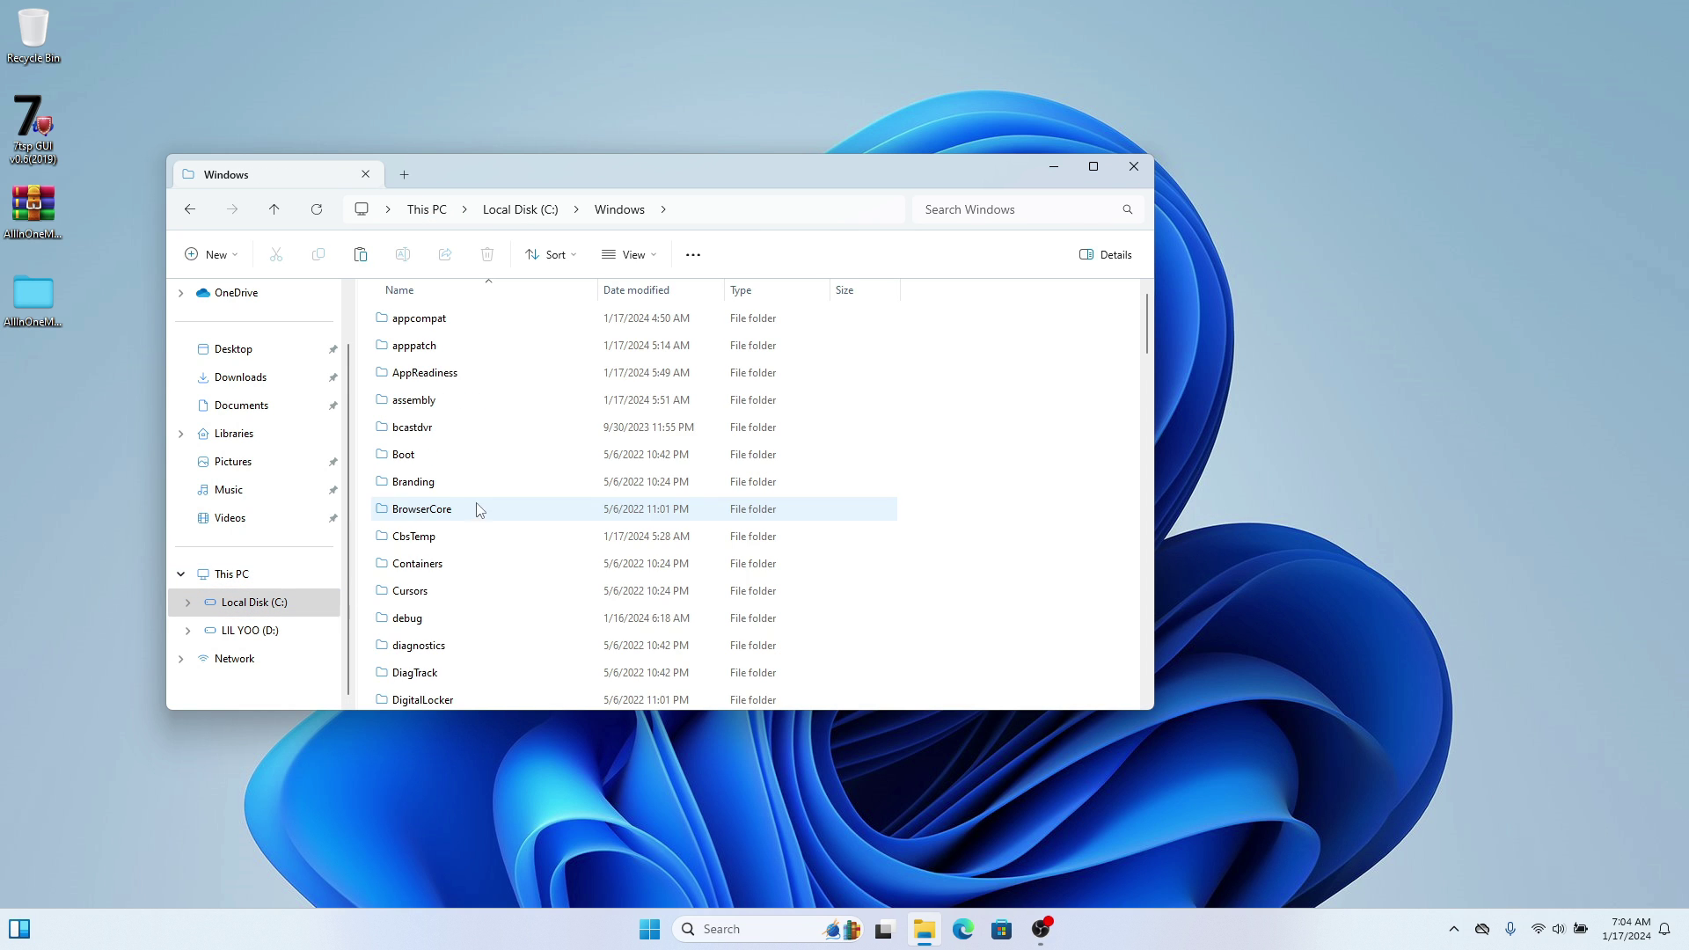
scroll(480, 510, down, 12)
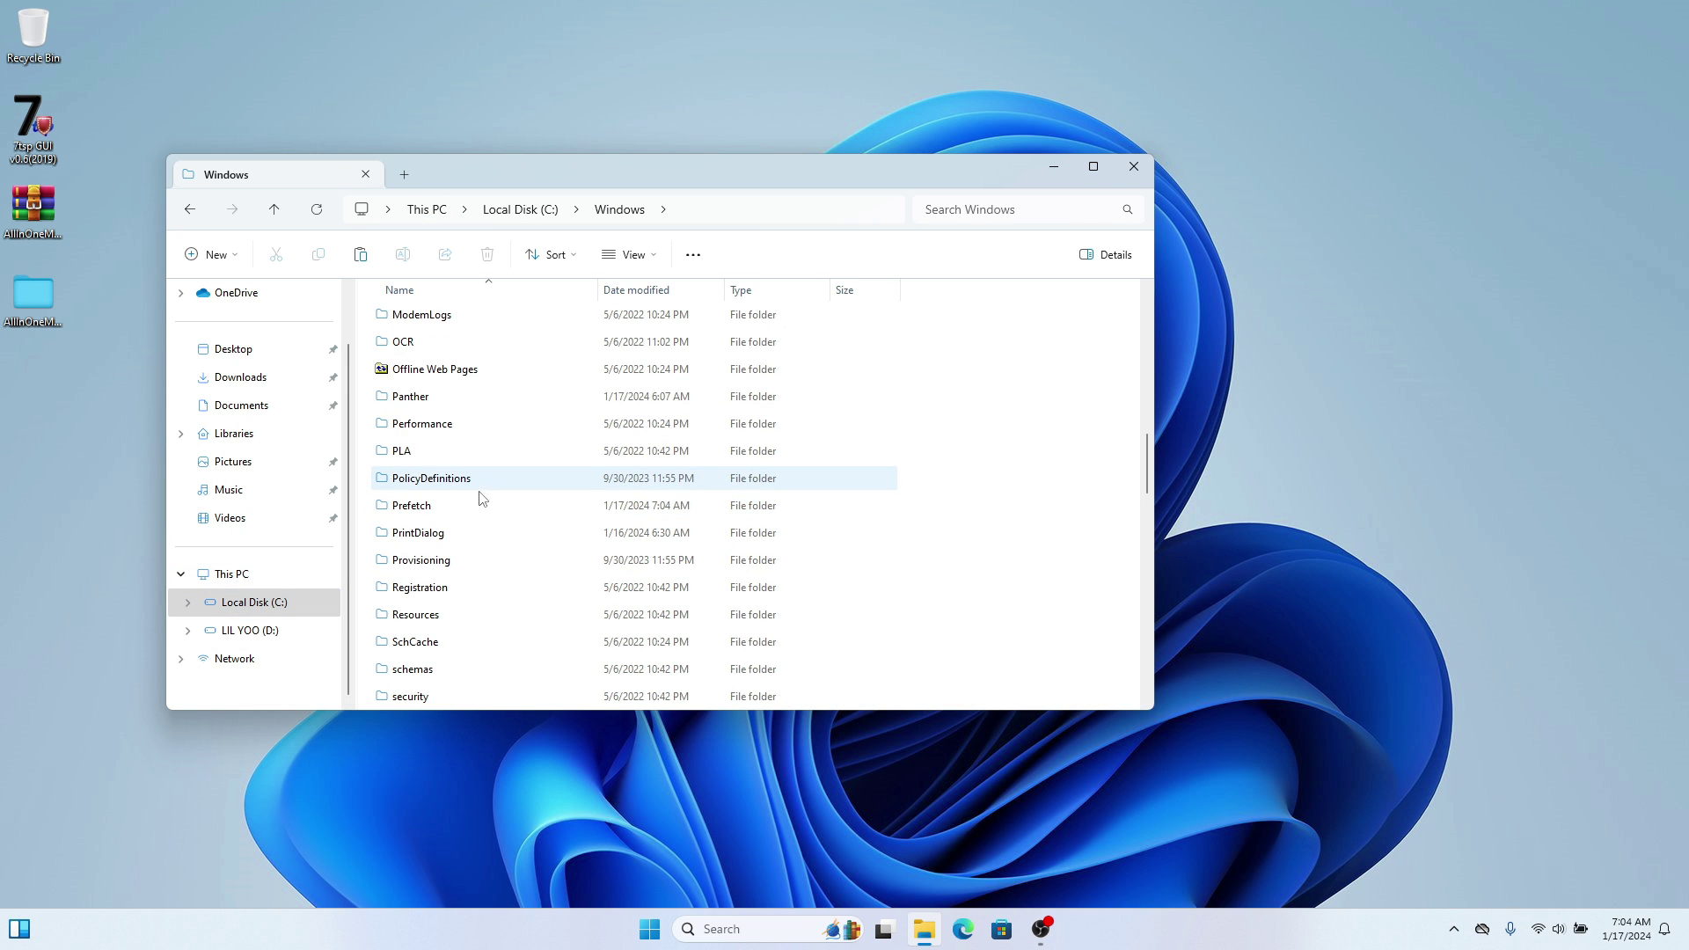
scroll(482, 498, down, 2)
double_click(483, 443)
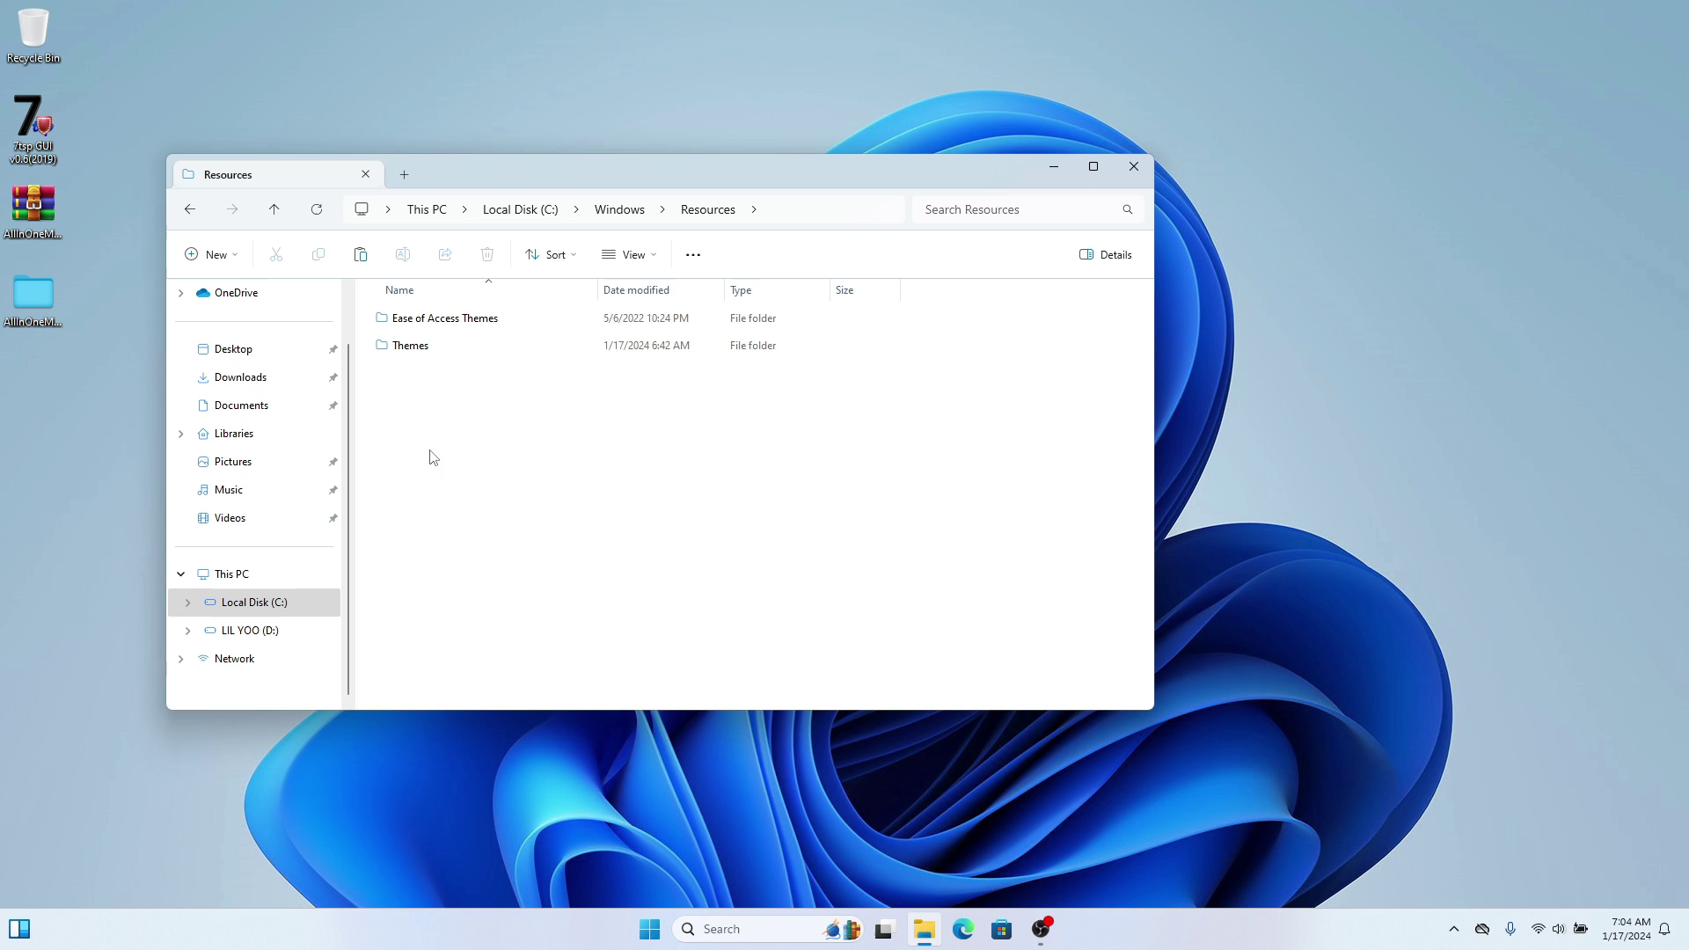
double_click(408, 348)
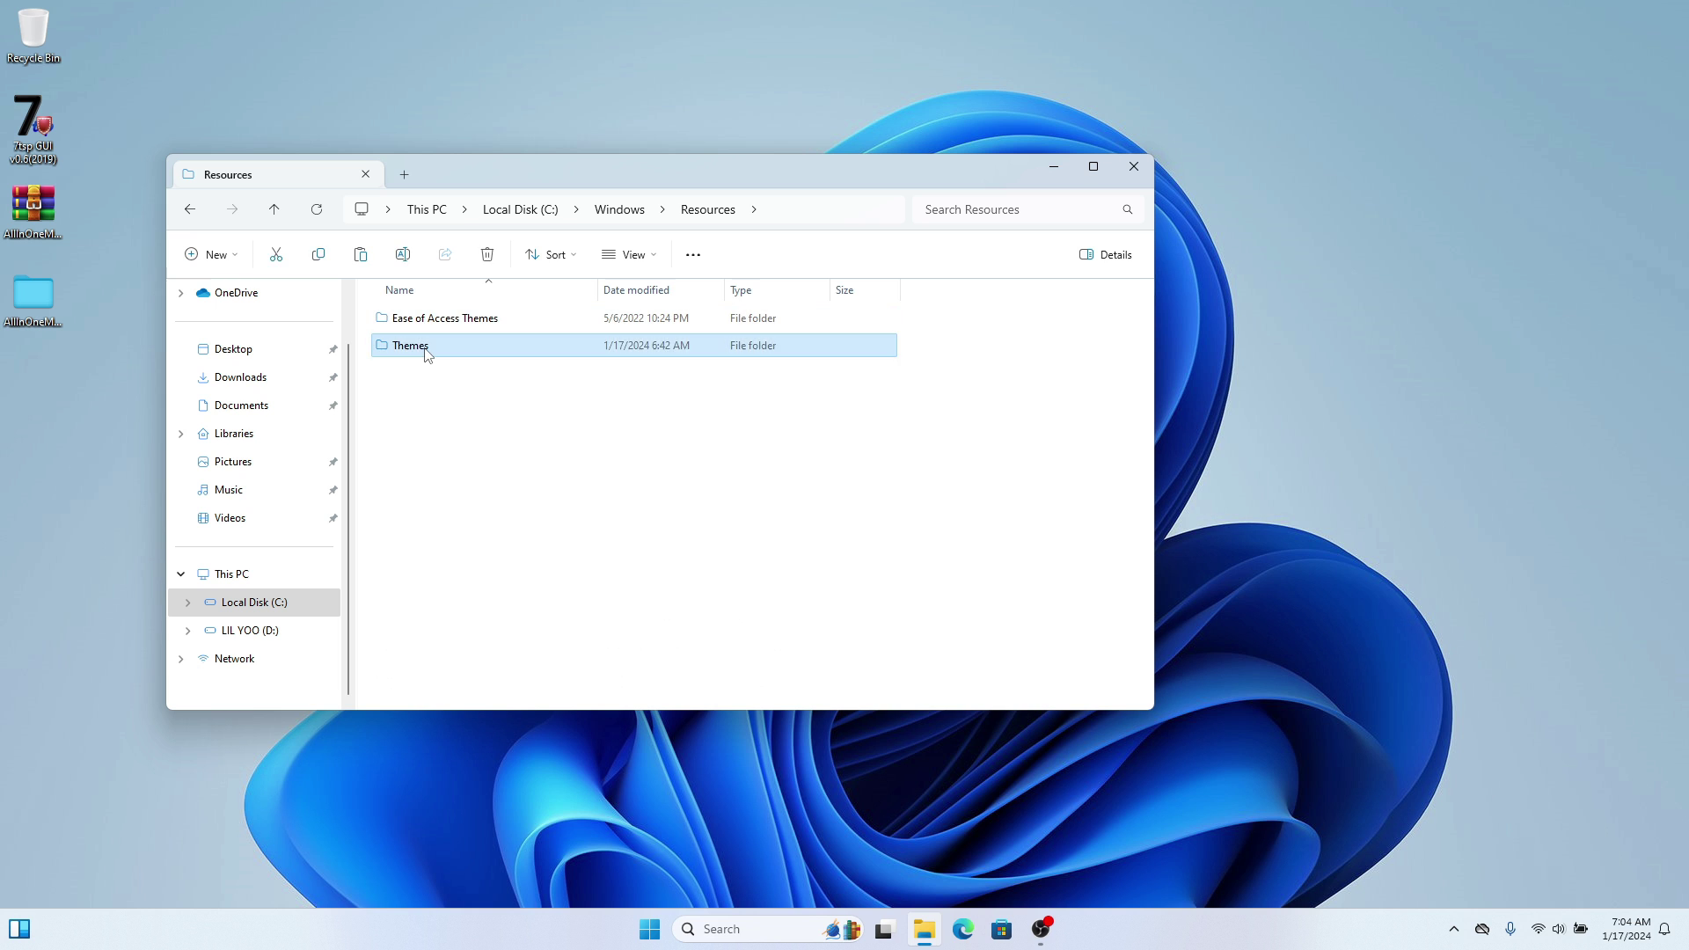
click(361, 255)
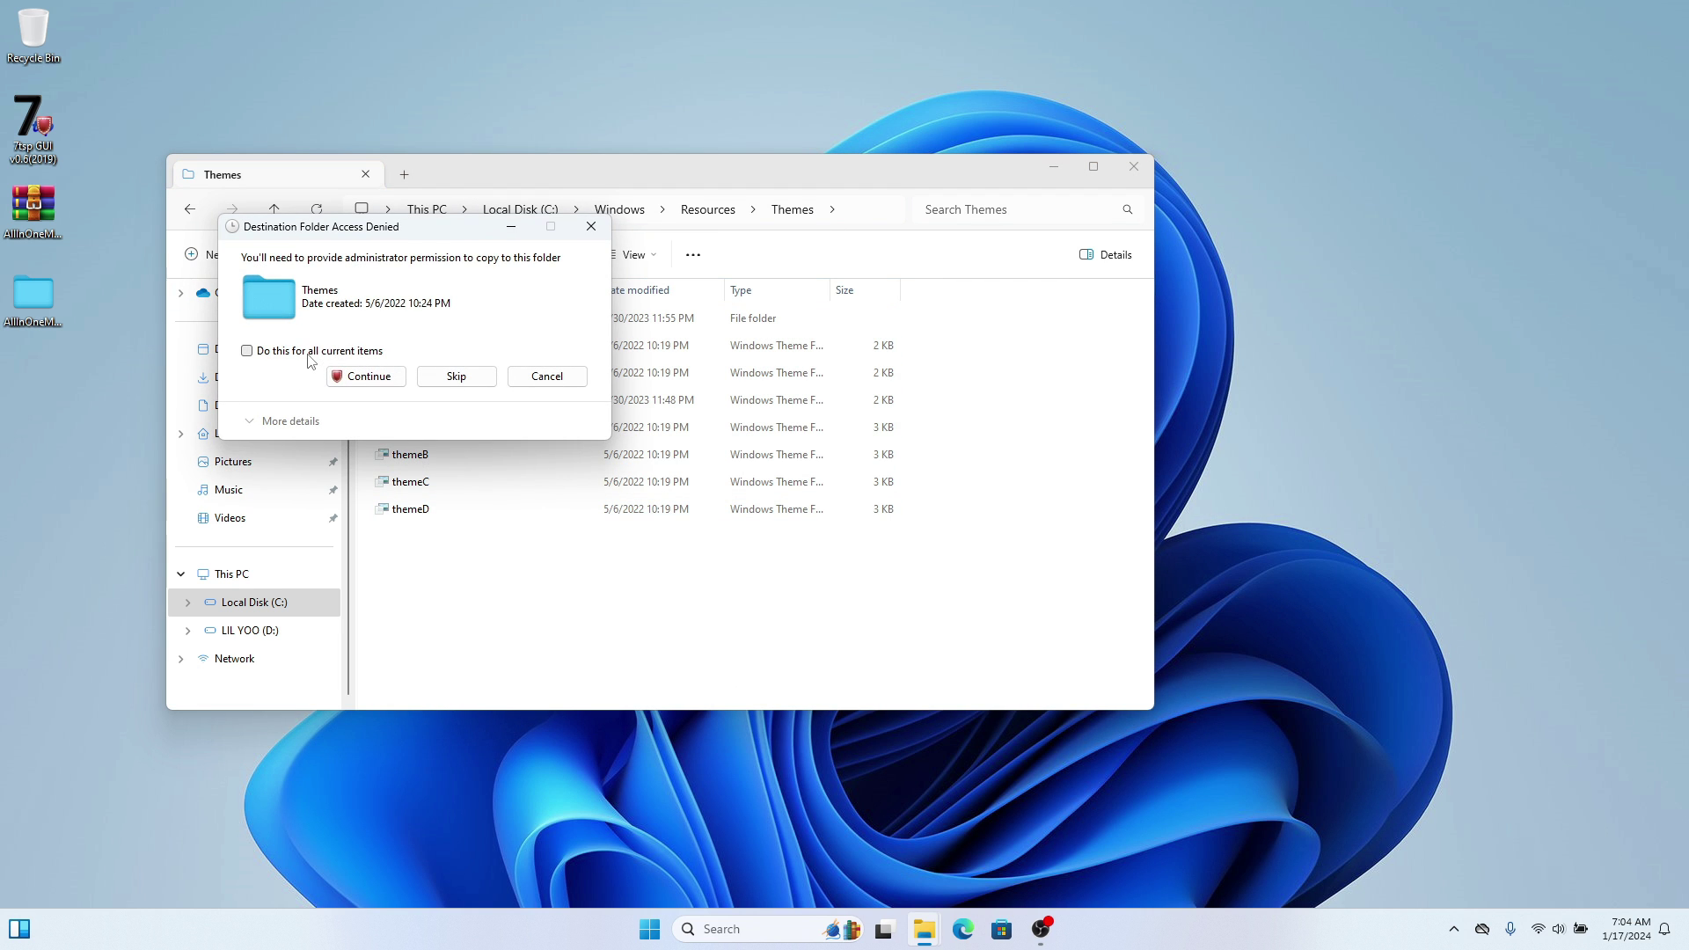
click(366, 377)
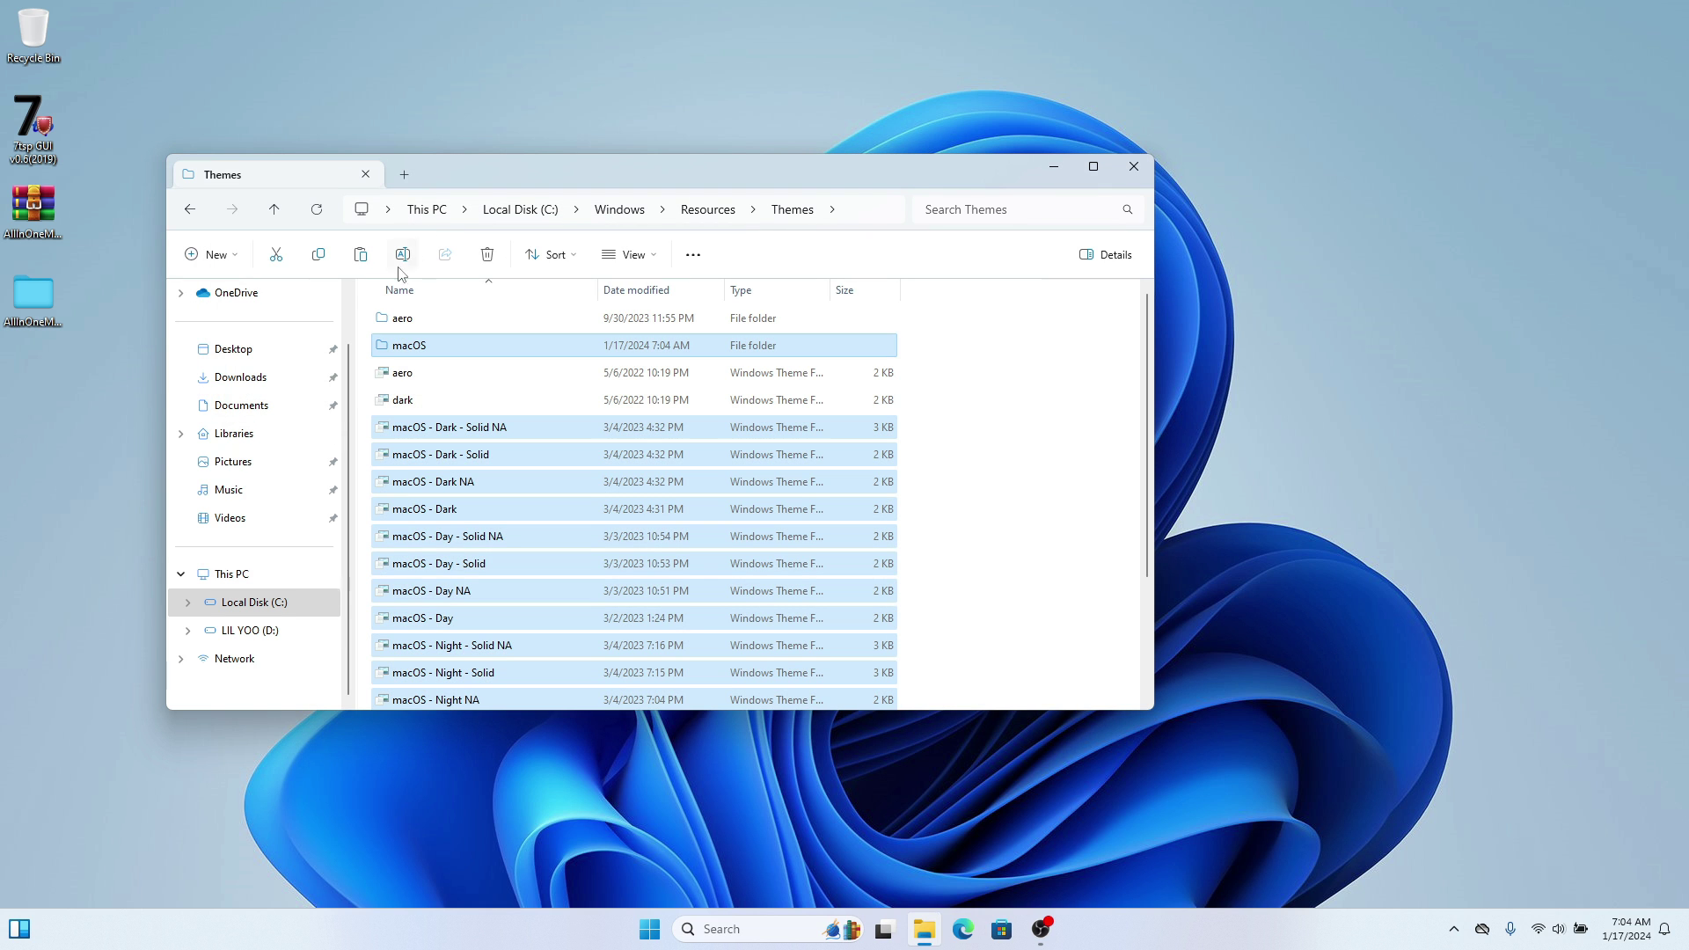
click(231, 350)
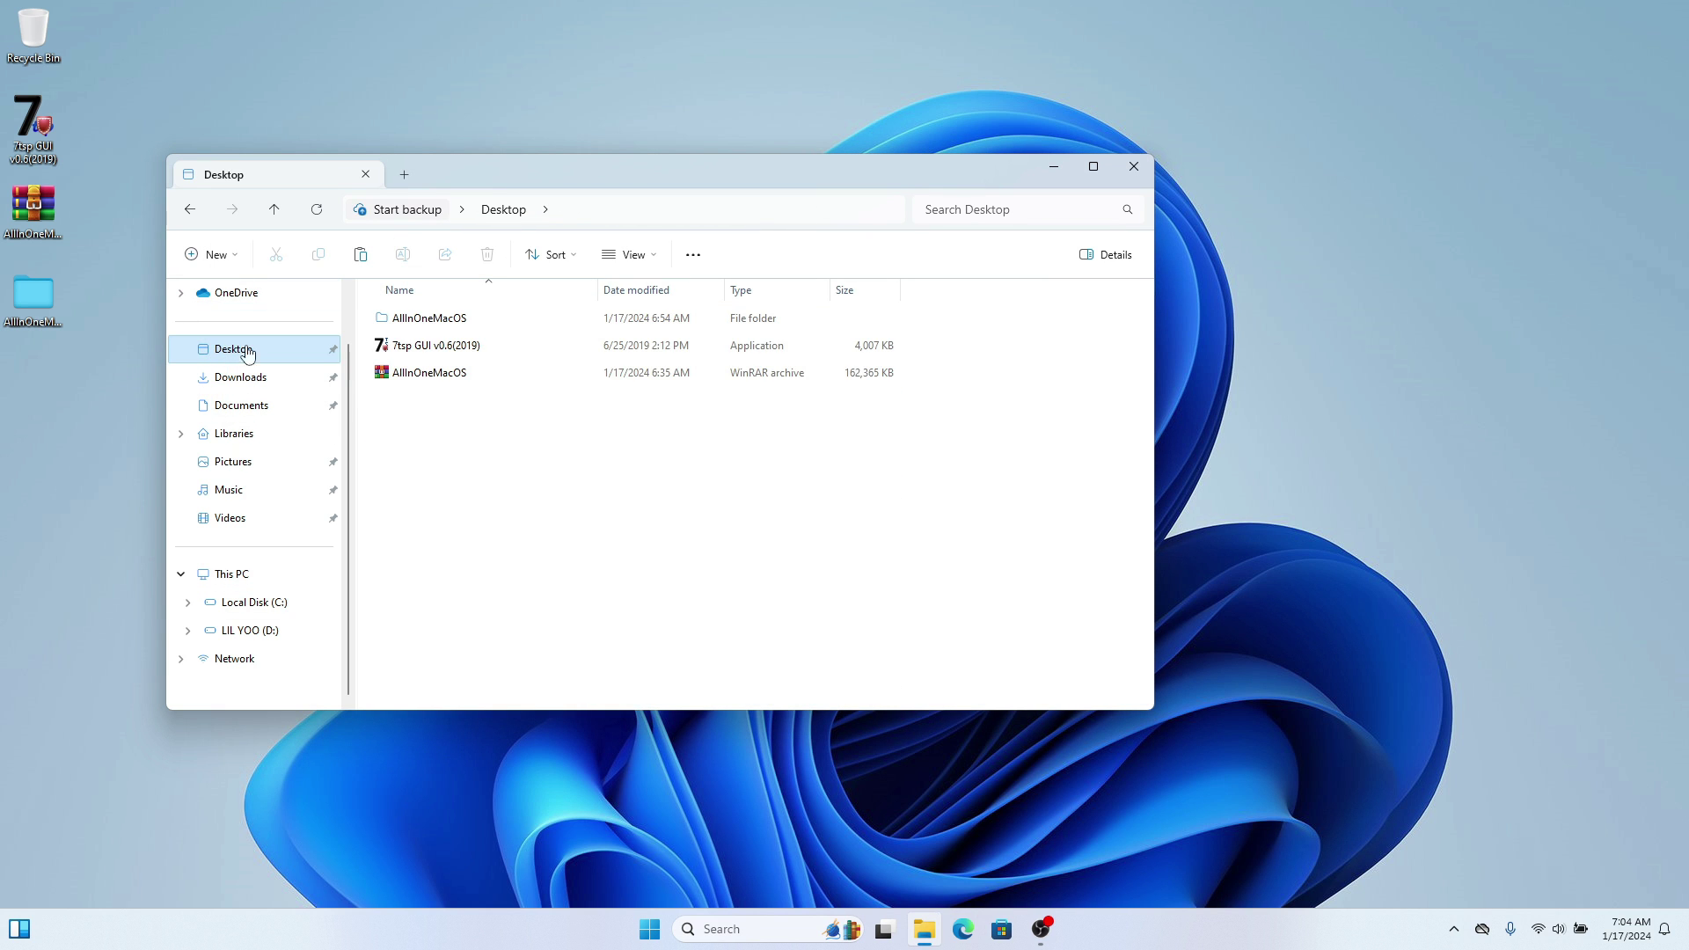
Run UltraUXThemePatcher_4.4.1 from AllInOneMacOS, accept the license and install it.
click(431, 325)
double_click(431, 322)
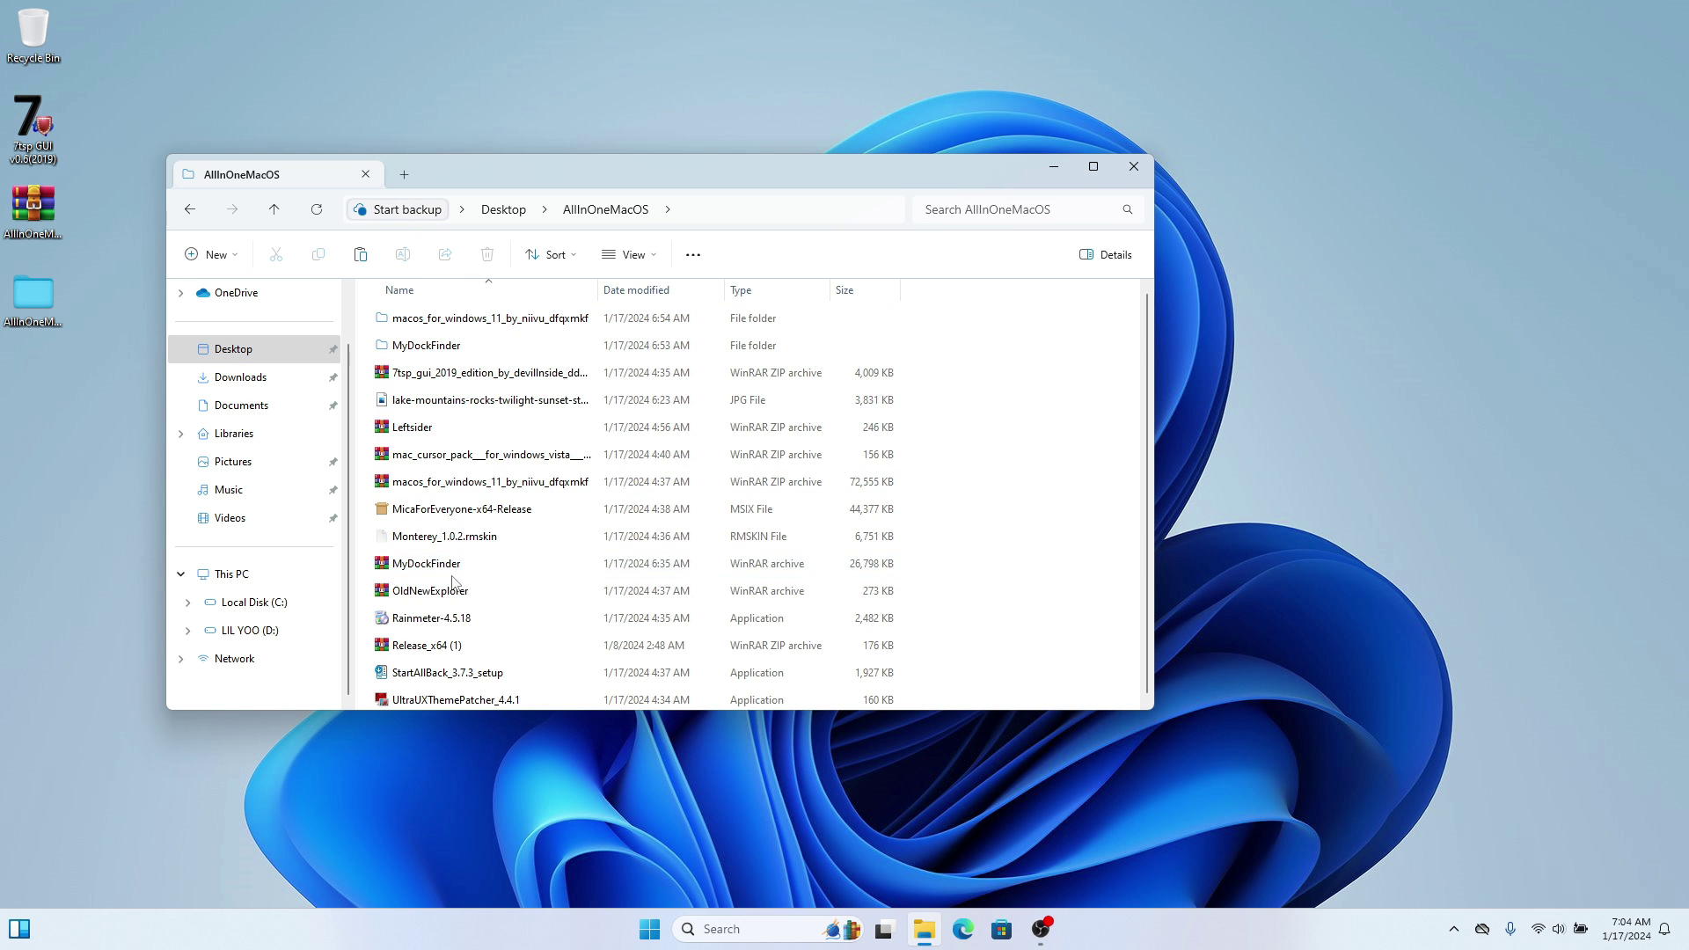
double_click(432, 700)
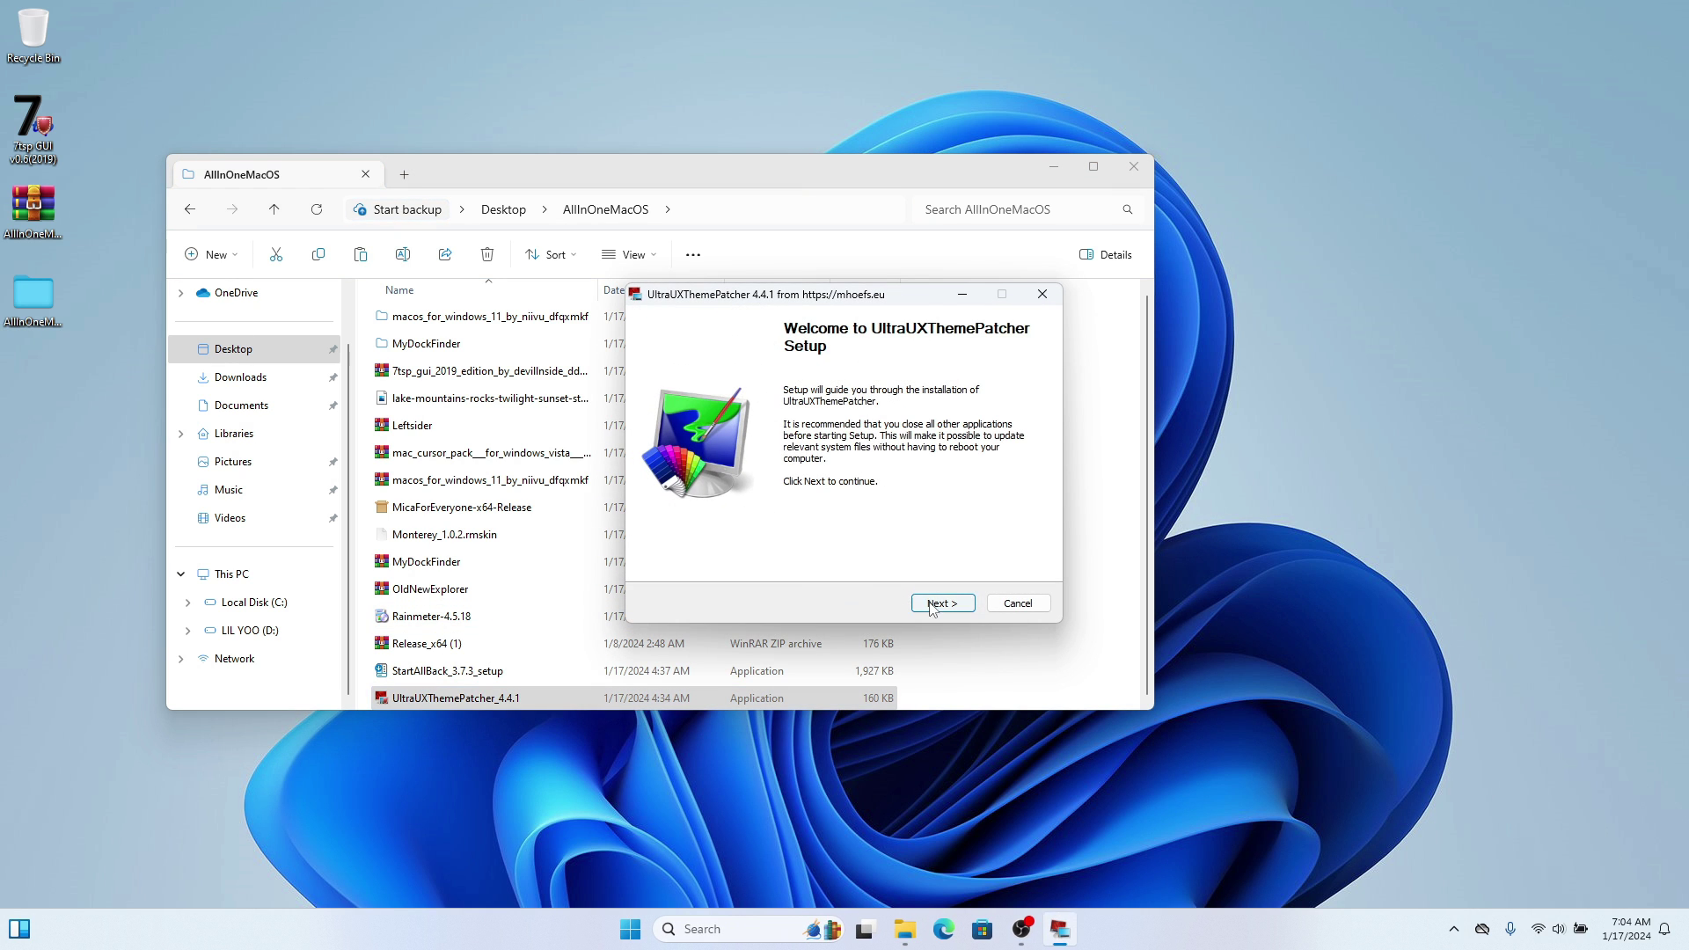
click(940, 604)
click(679, 562)
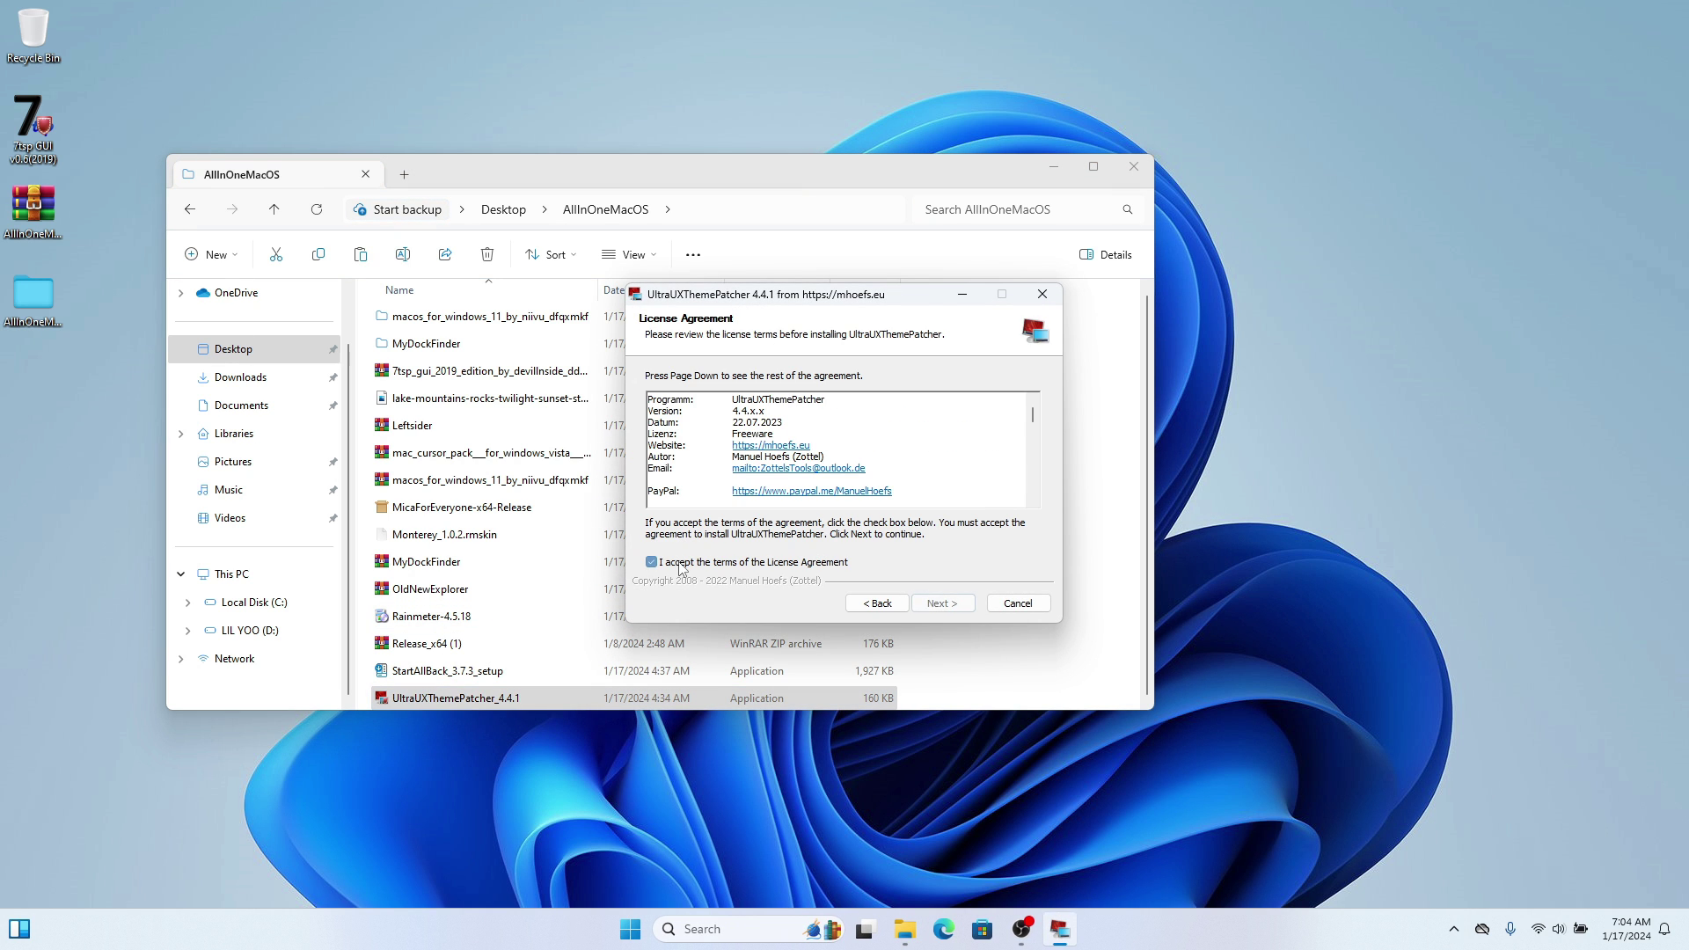
click(957, 605)
click(957, 605)
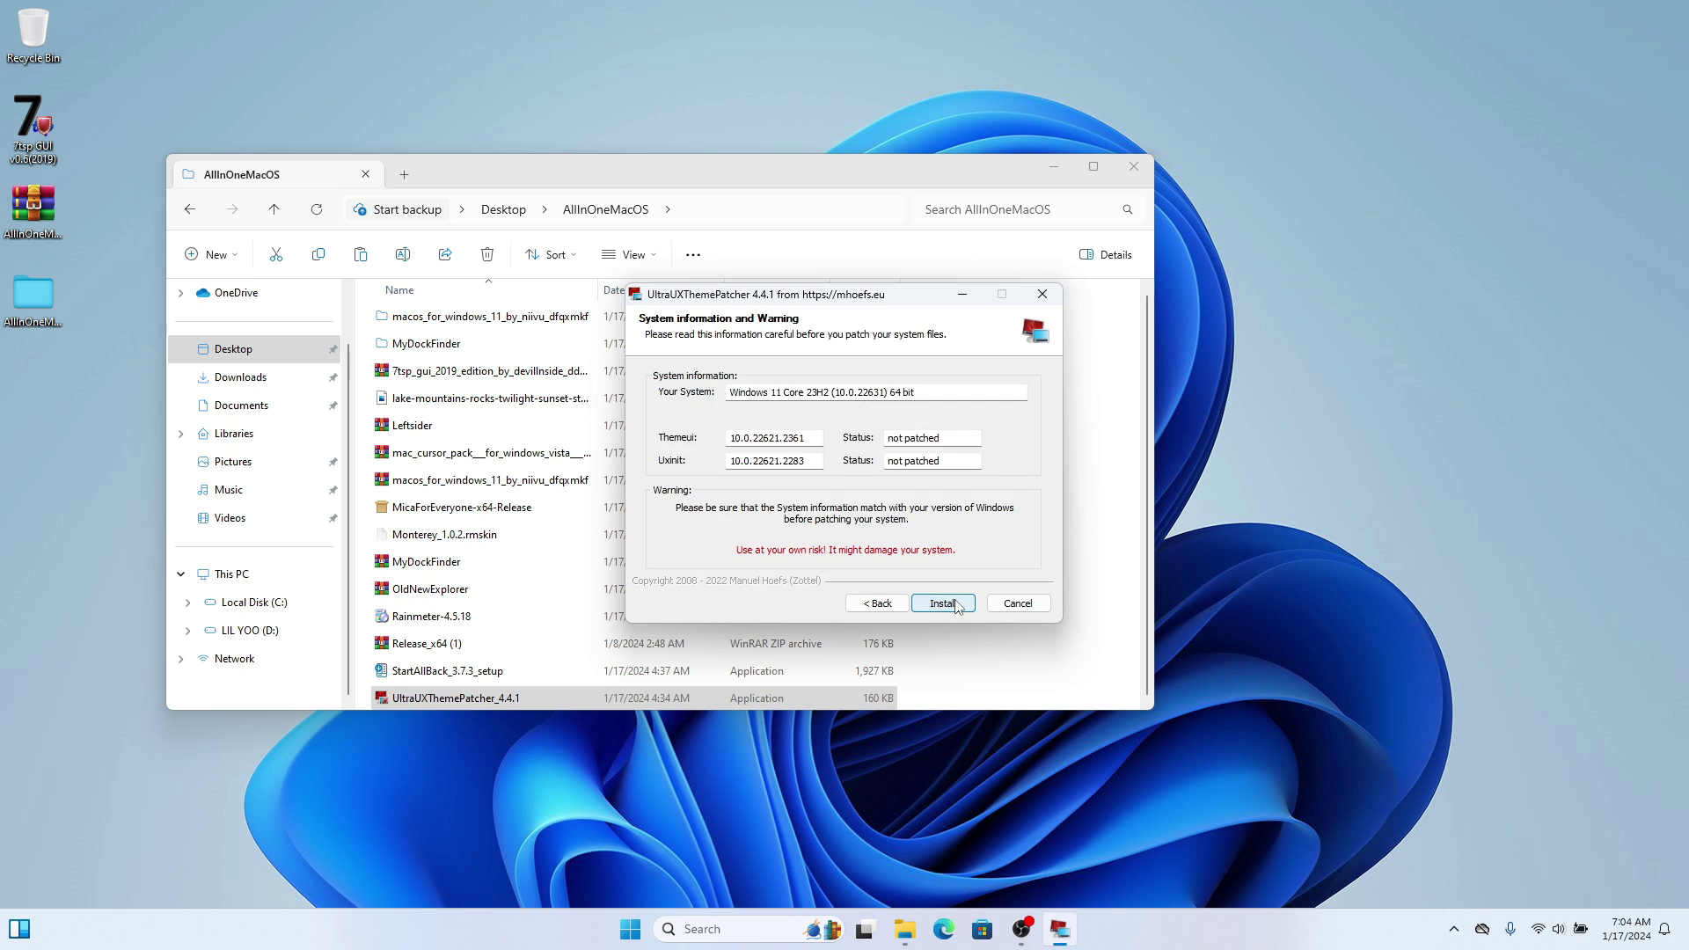
click(958, 605)
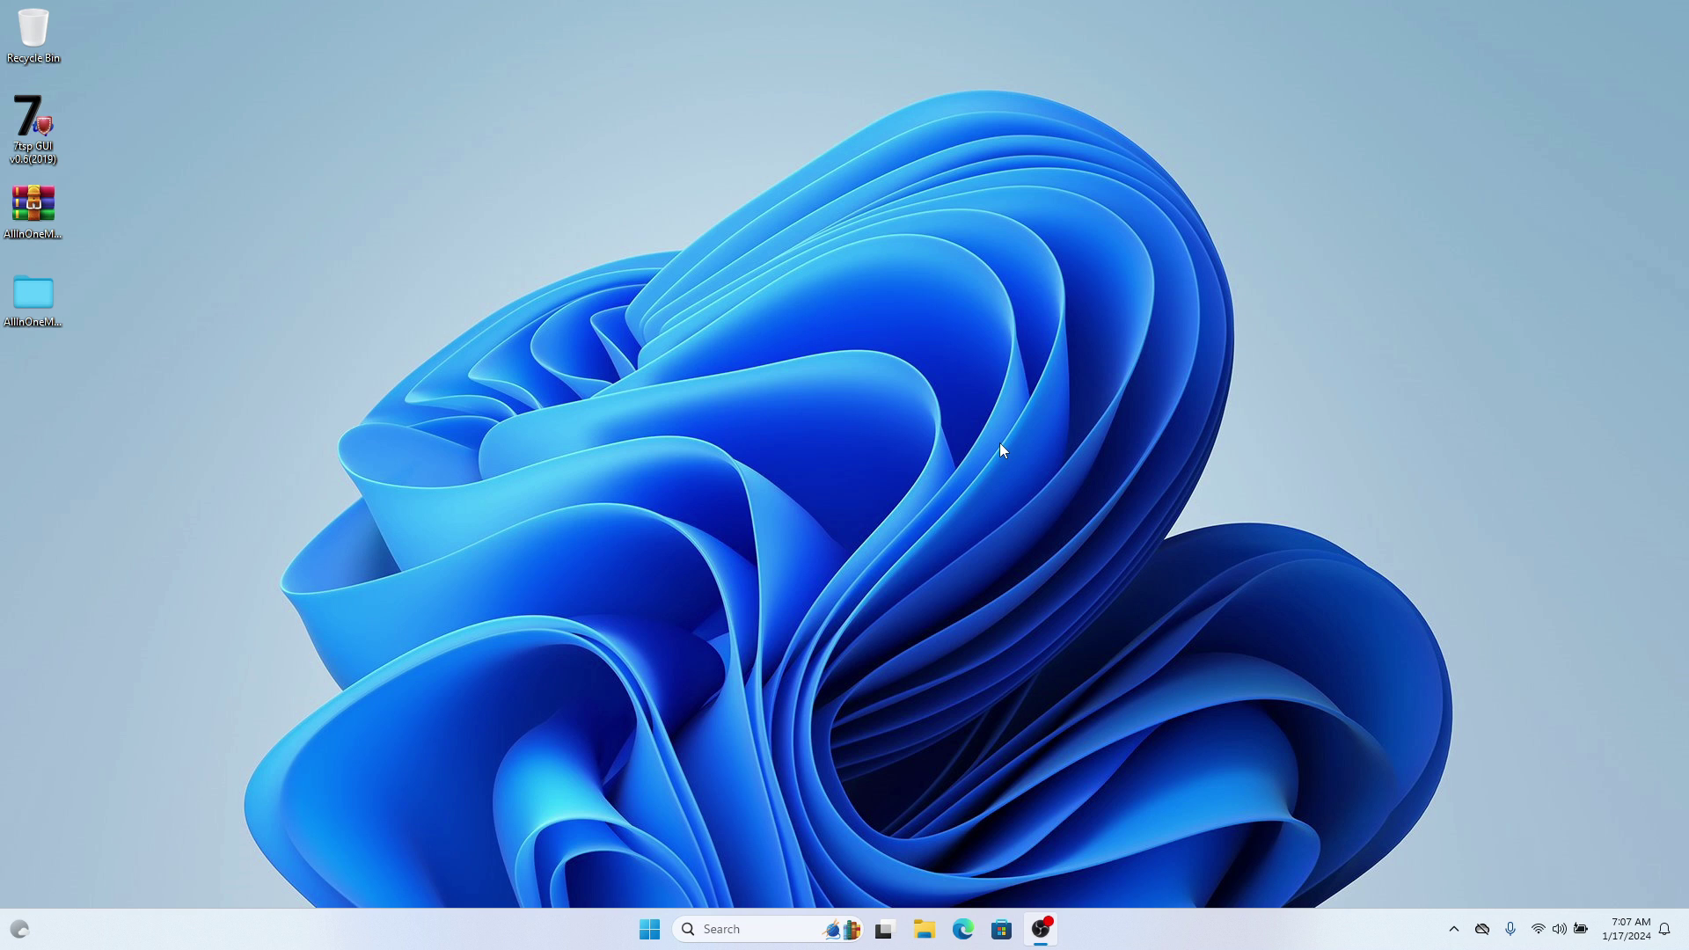
Apply the macOS - Dark Solid NA theme under Settings > Personalization > Themes.
key(super)
click(718, 419)
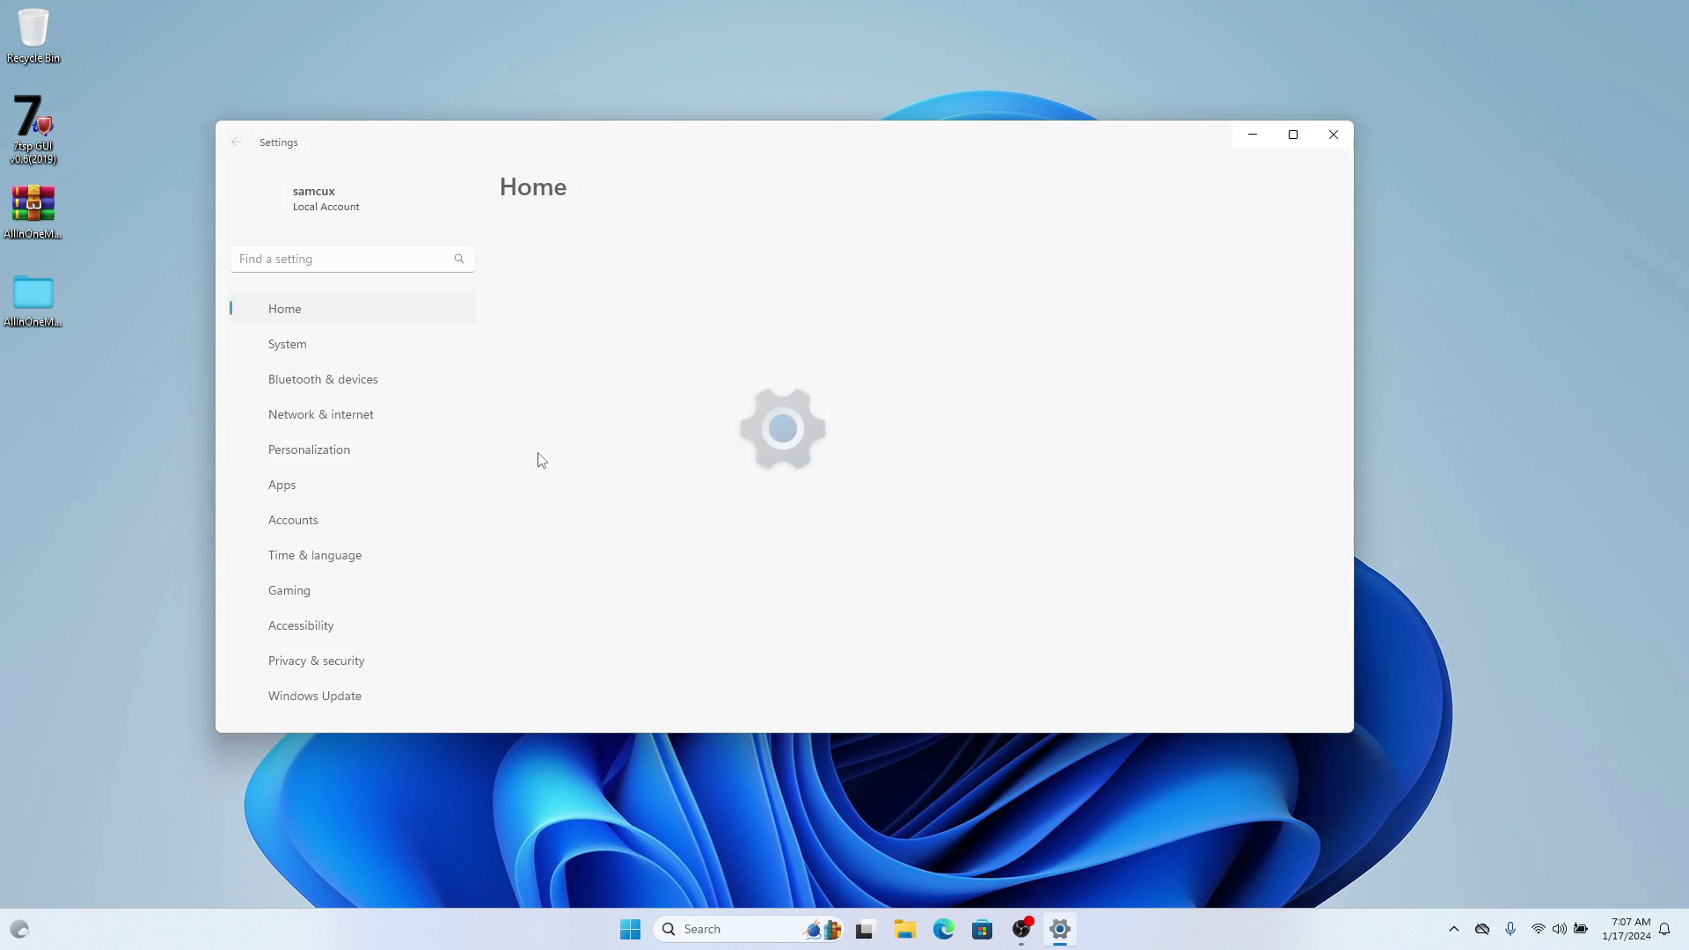
click(327, 449)
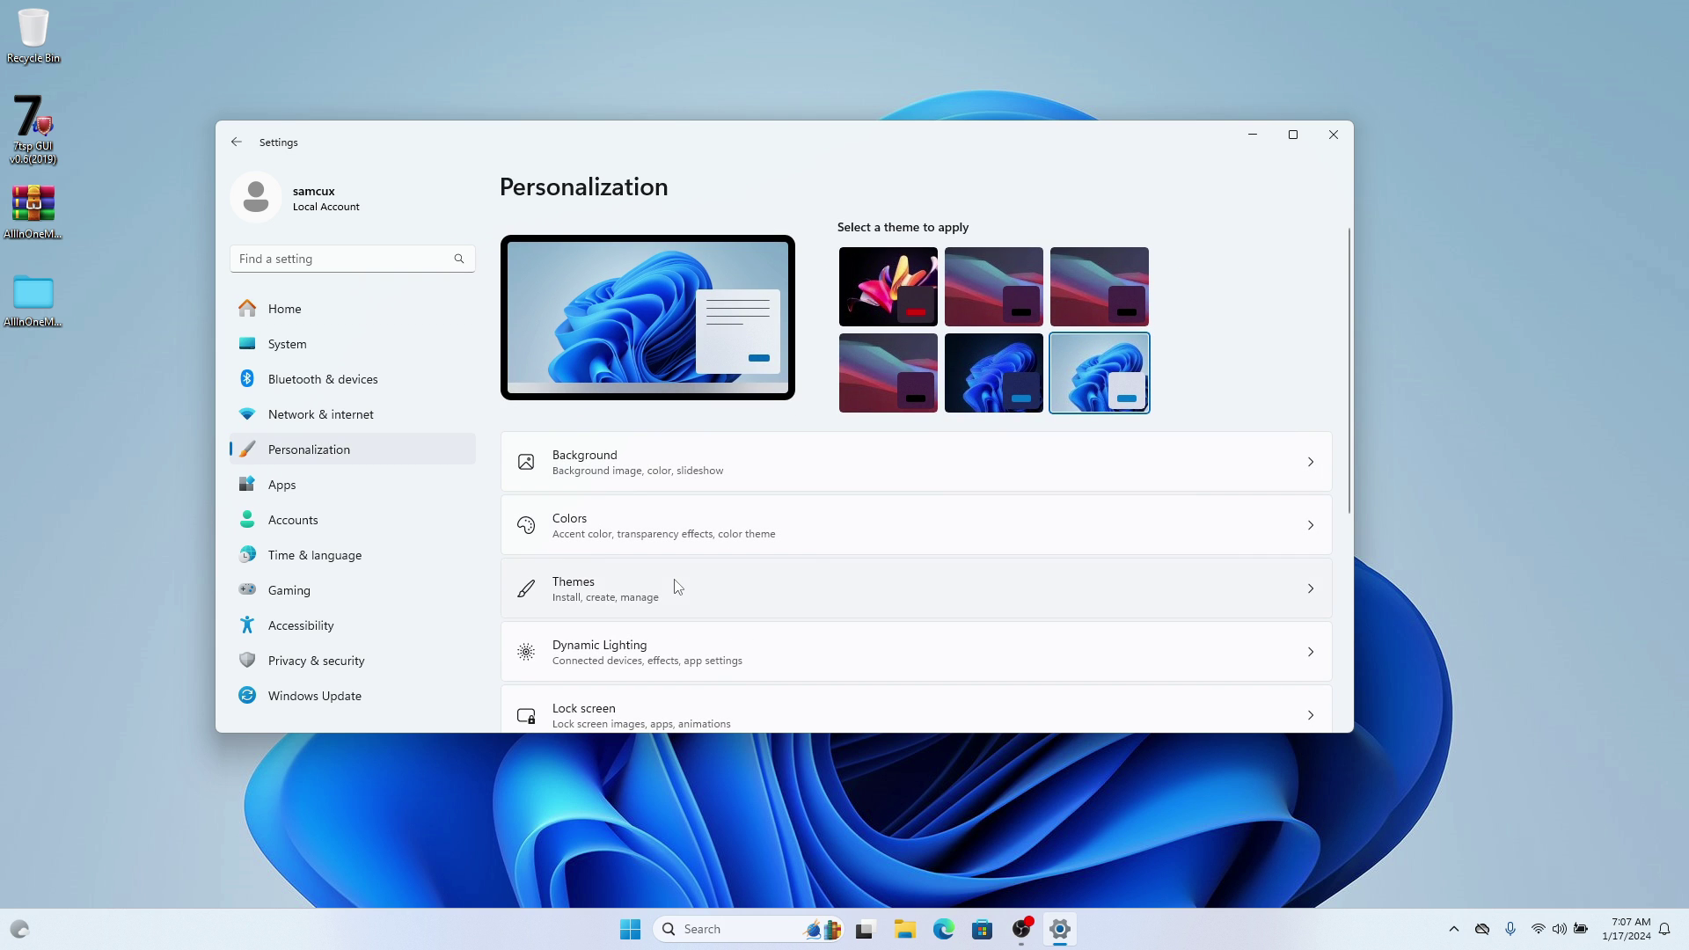
click(678, 587)
scroll(888, 519, down, 2)
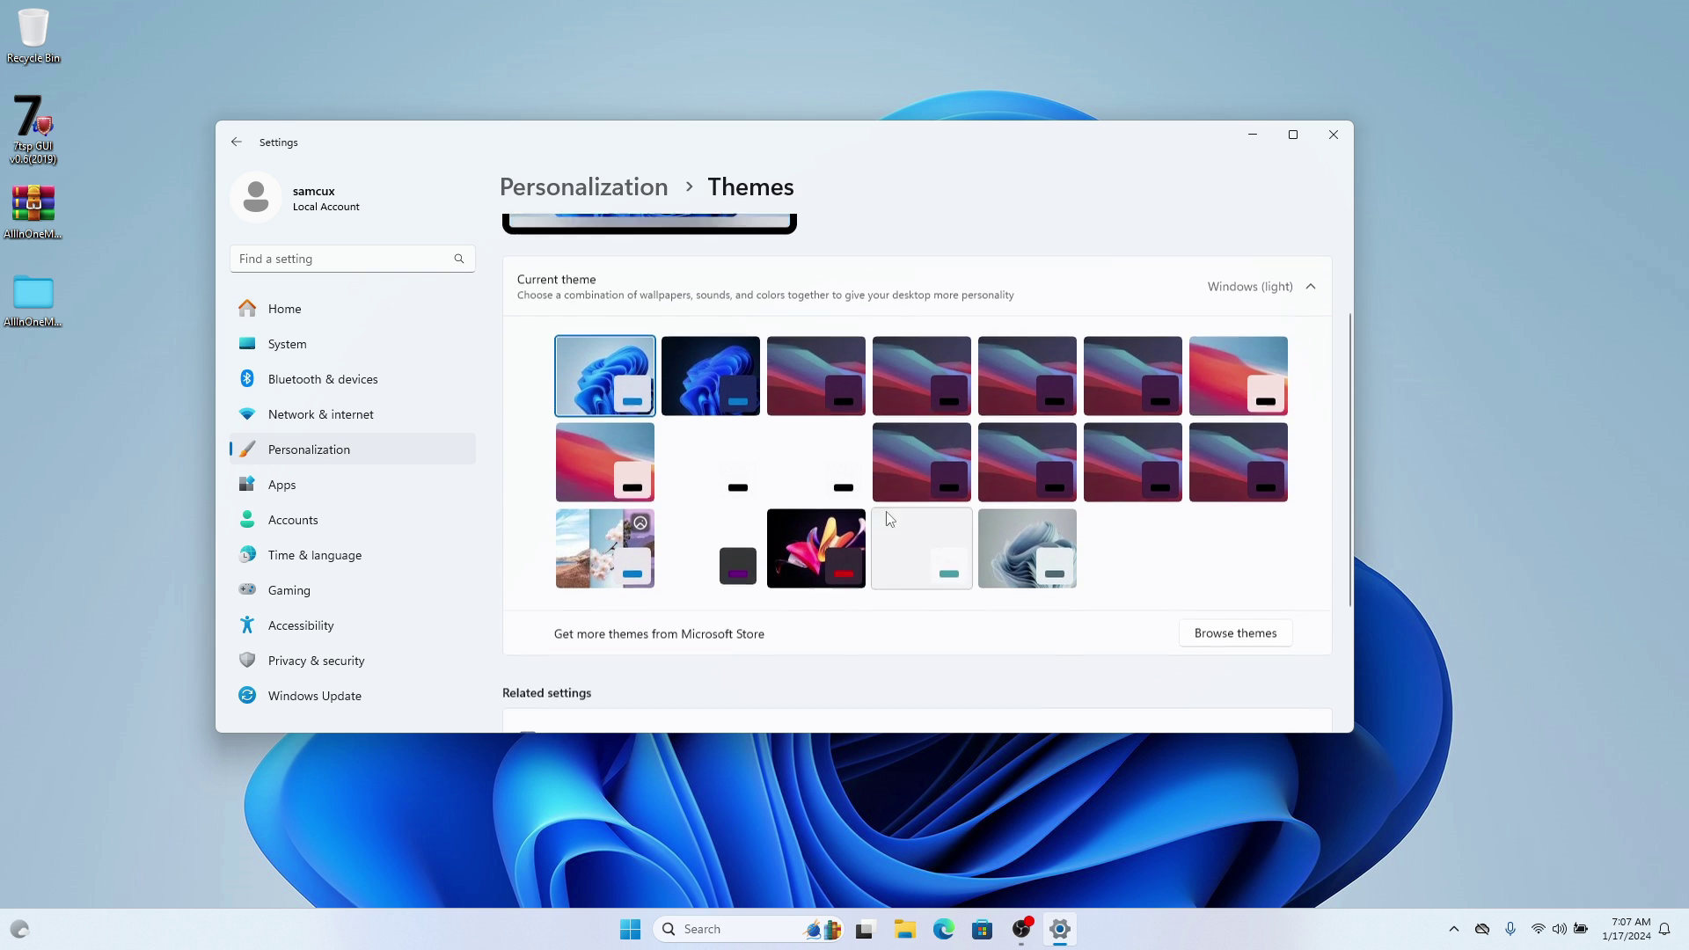
click(821, 382)
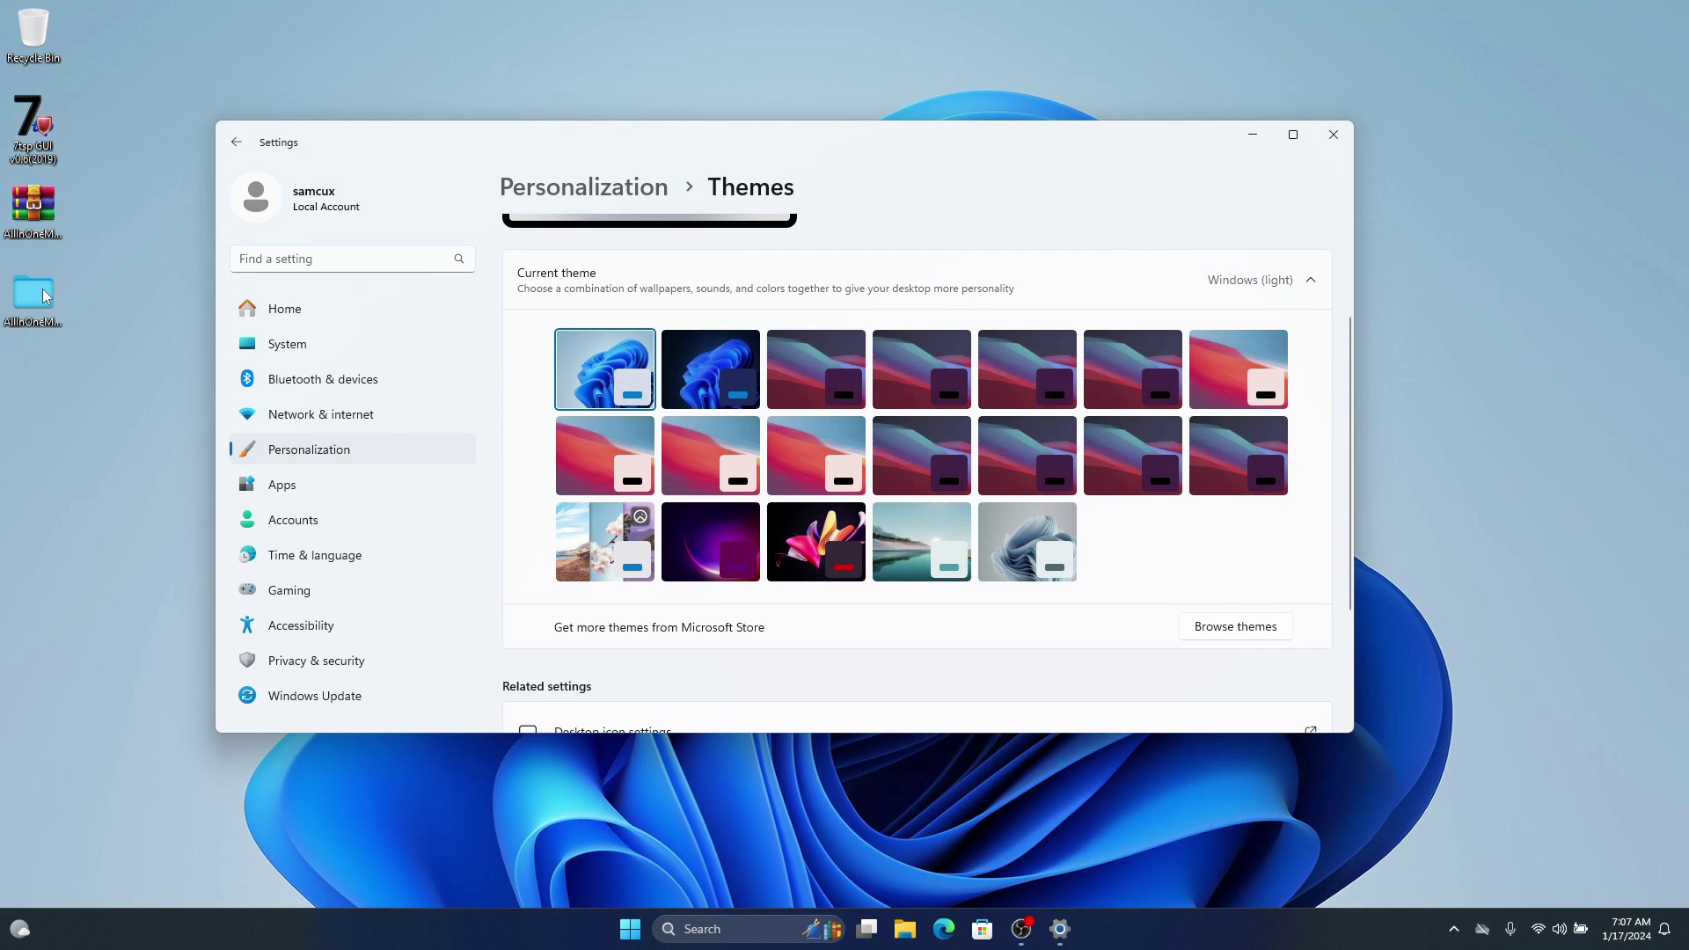
Open the AllInOneMacOS desktop folder and close Windows Settings.
double_click(35, 295)
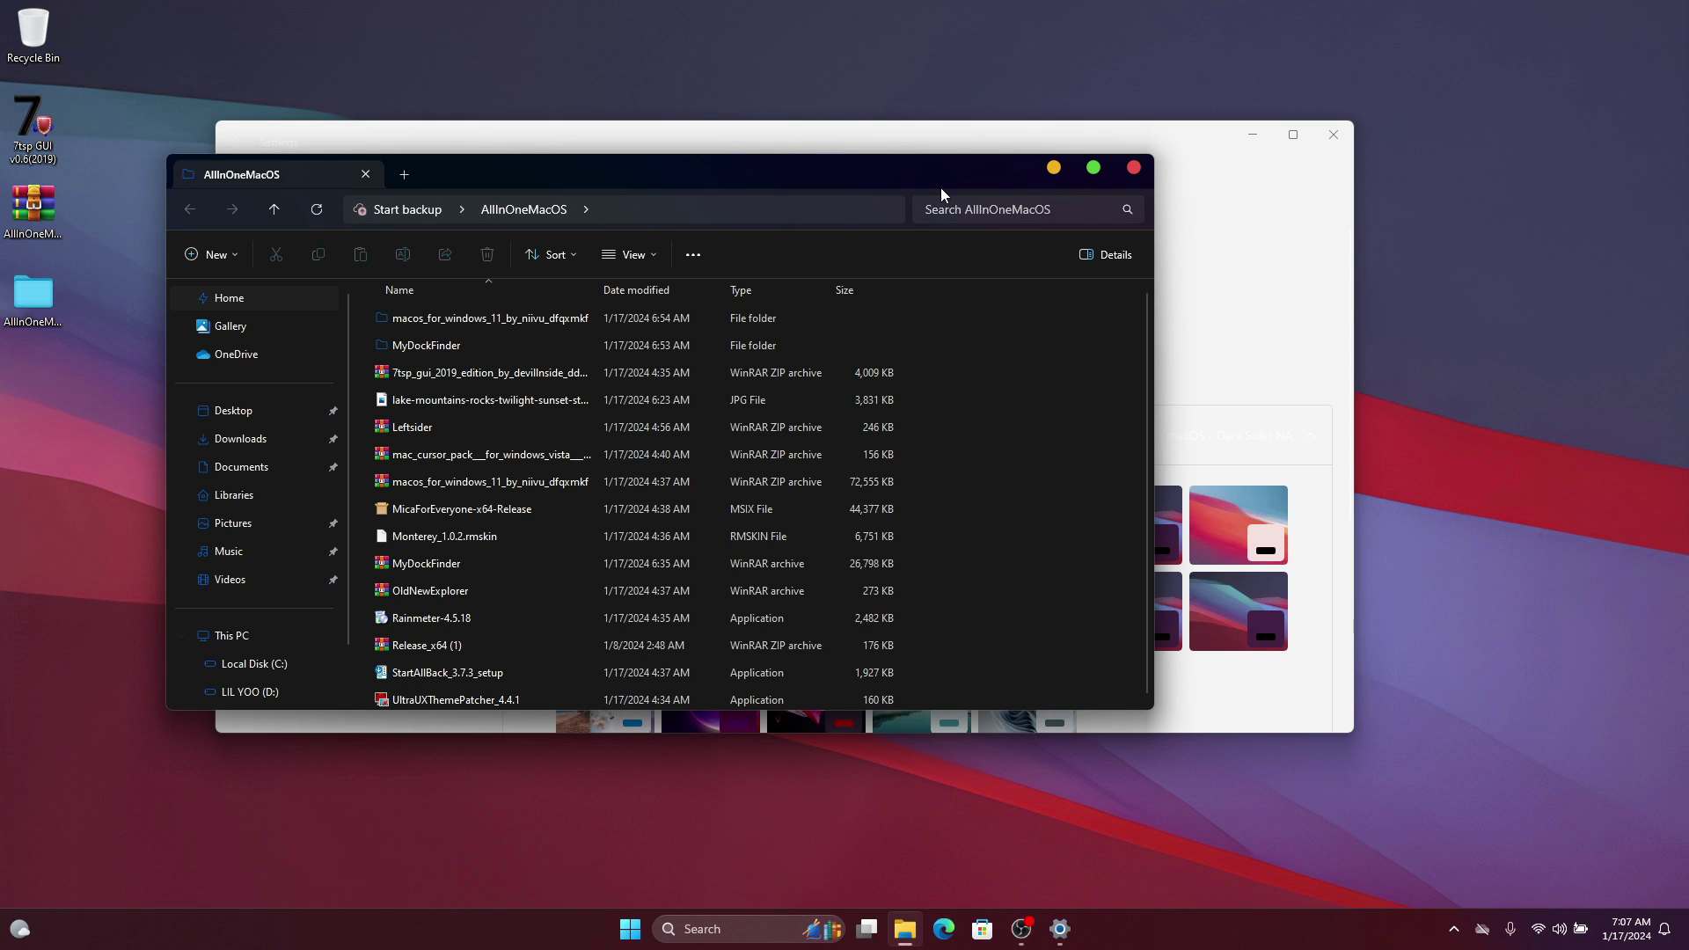
click(1211, 234)
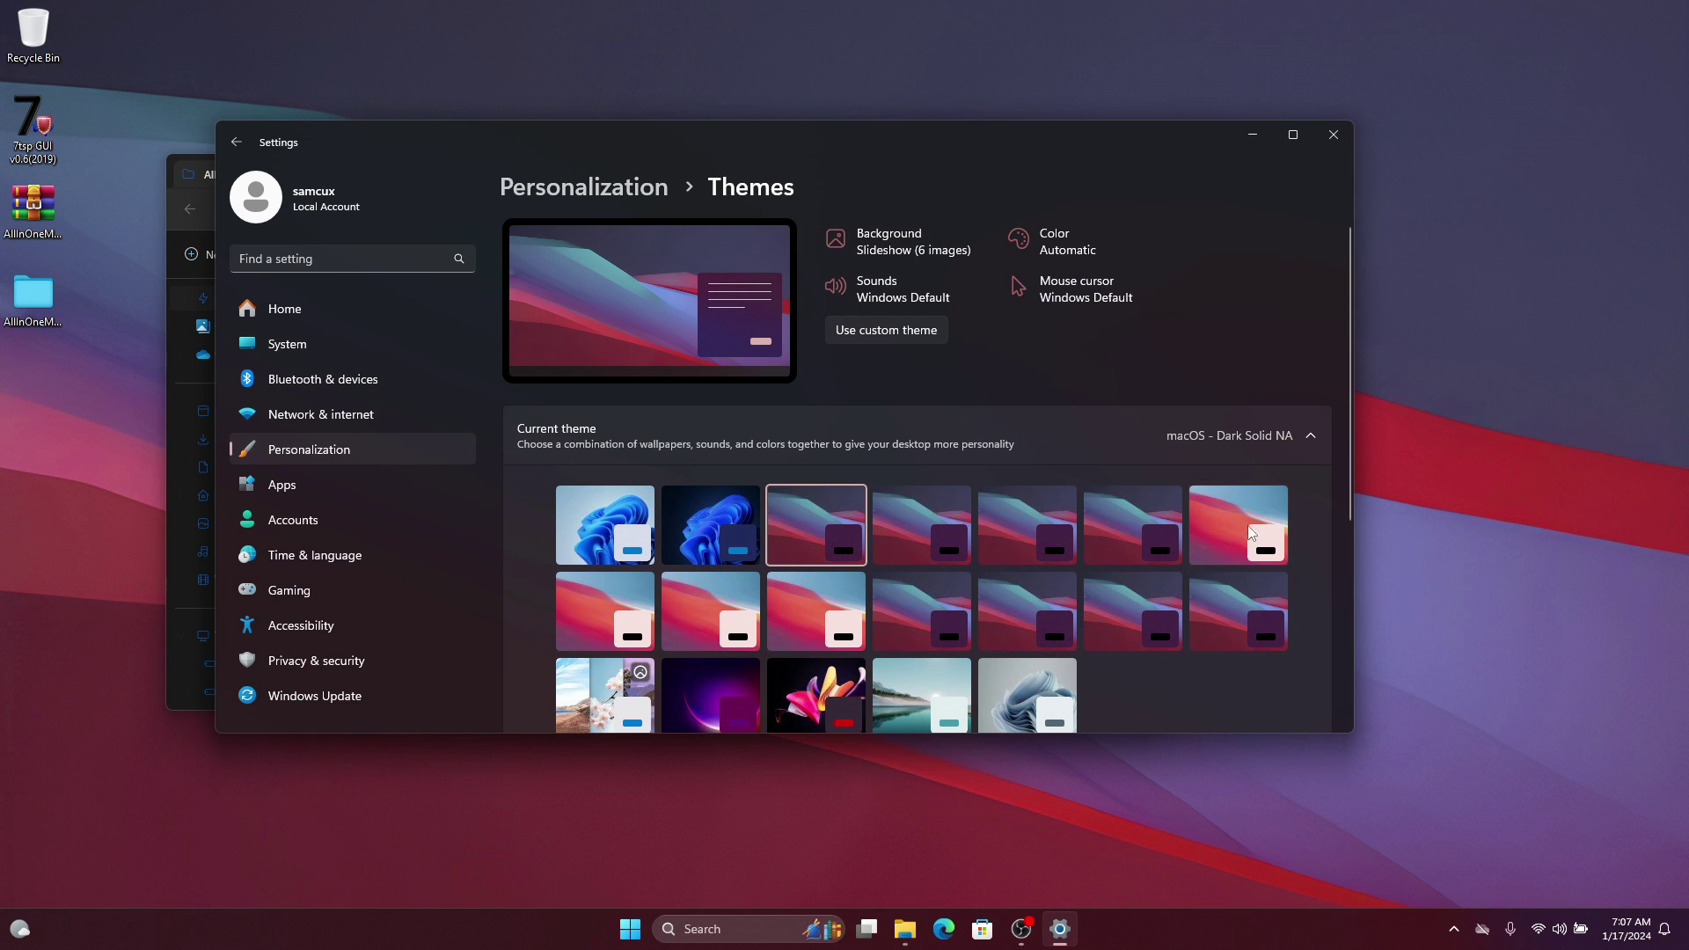
click(1333, 134)
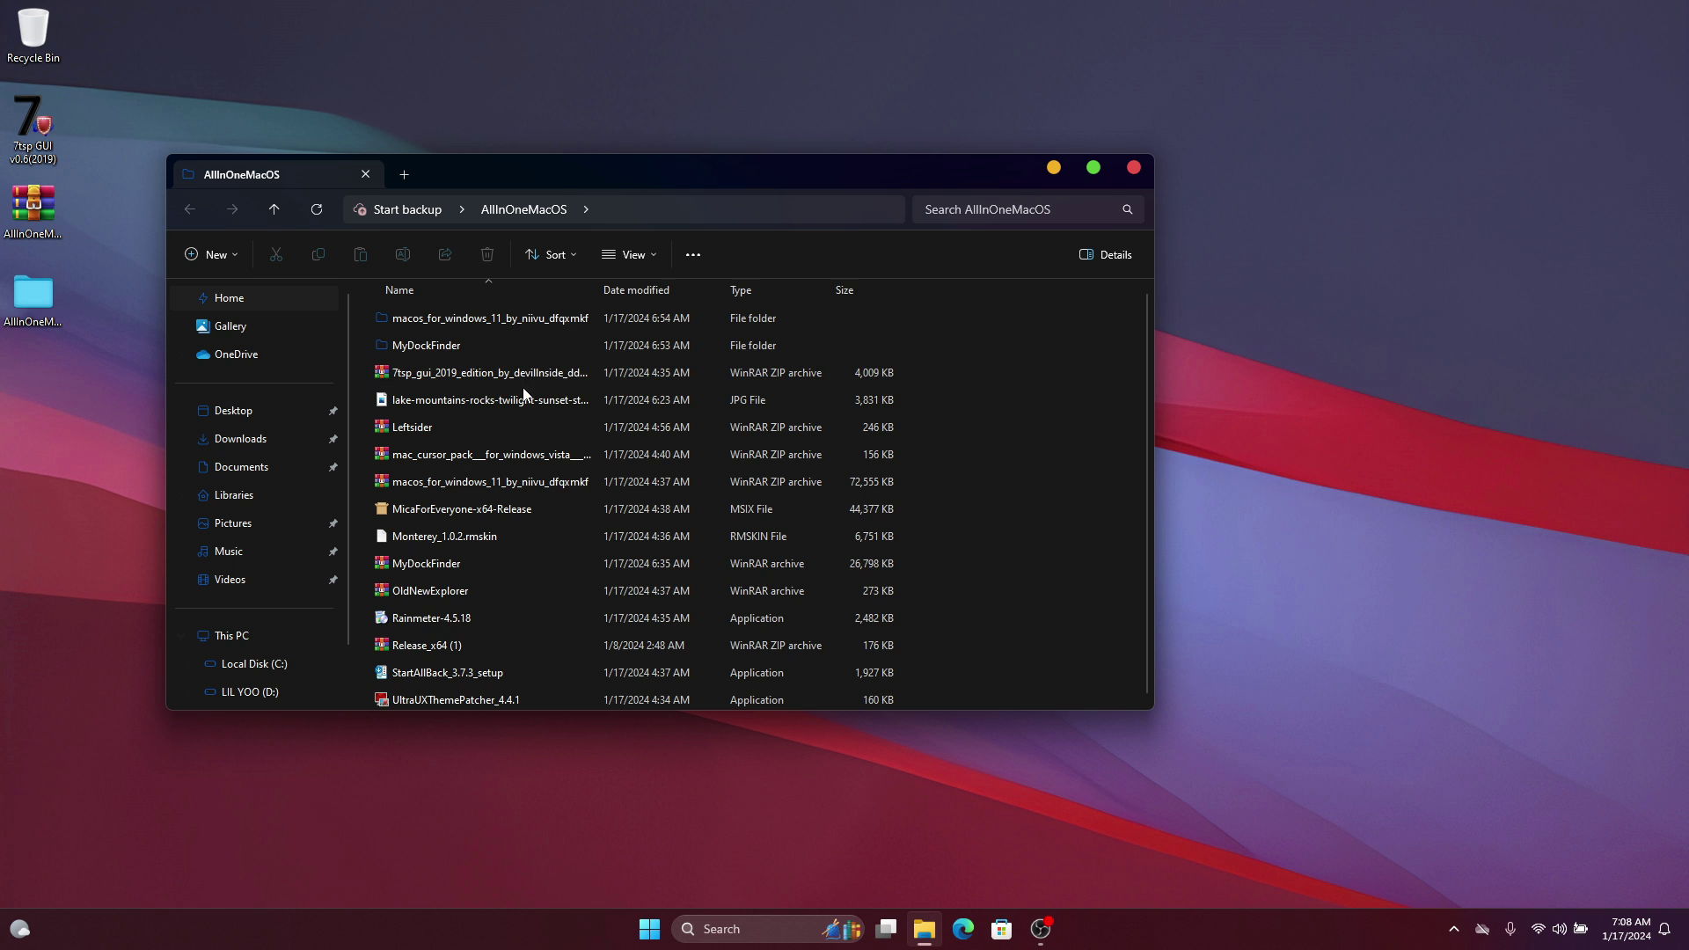
scroll(508, 563, down, 1)
click(413, 674)
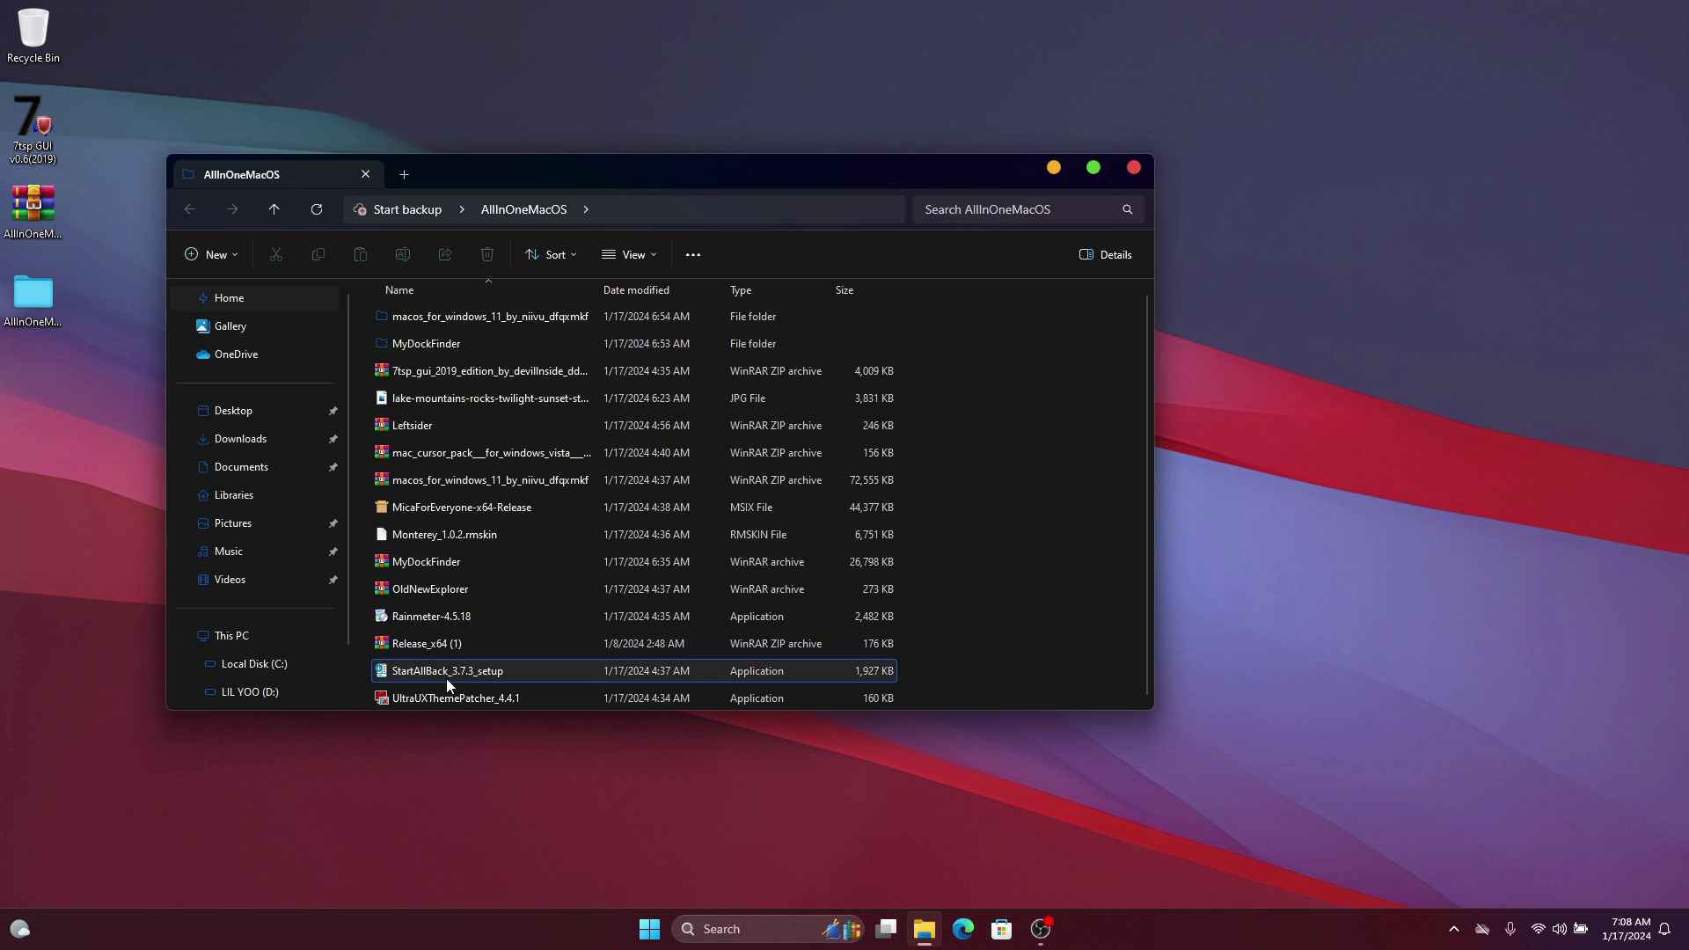
Run StartAllBack_3.7.3_setup and install it for everyone.
double_click(445, 672)
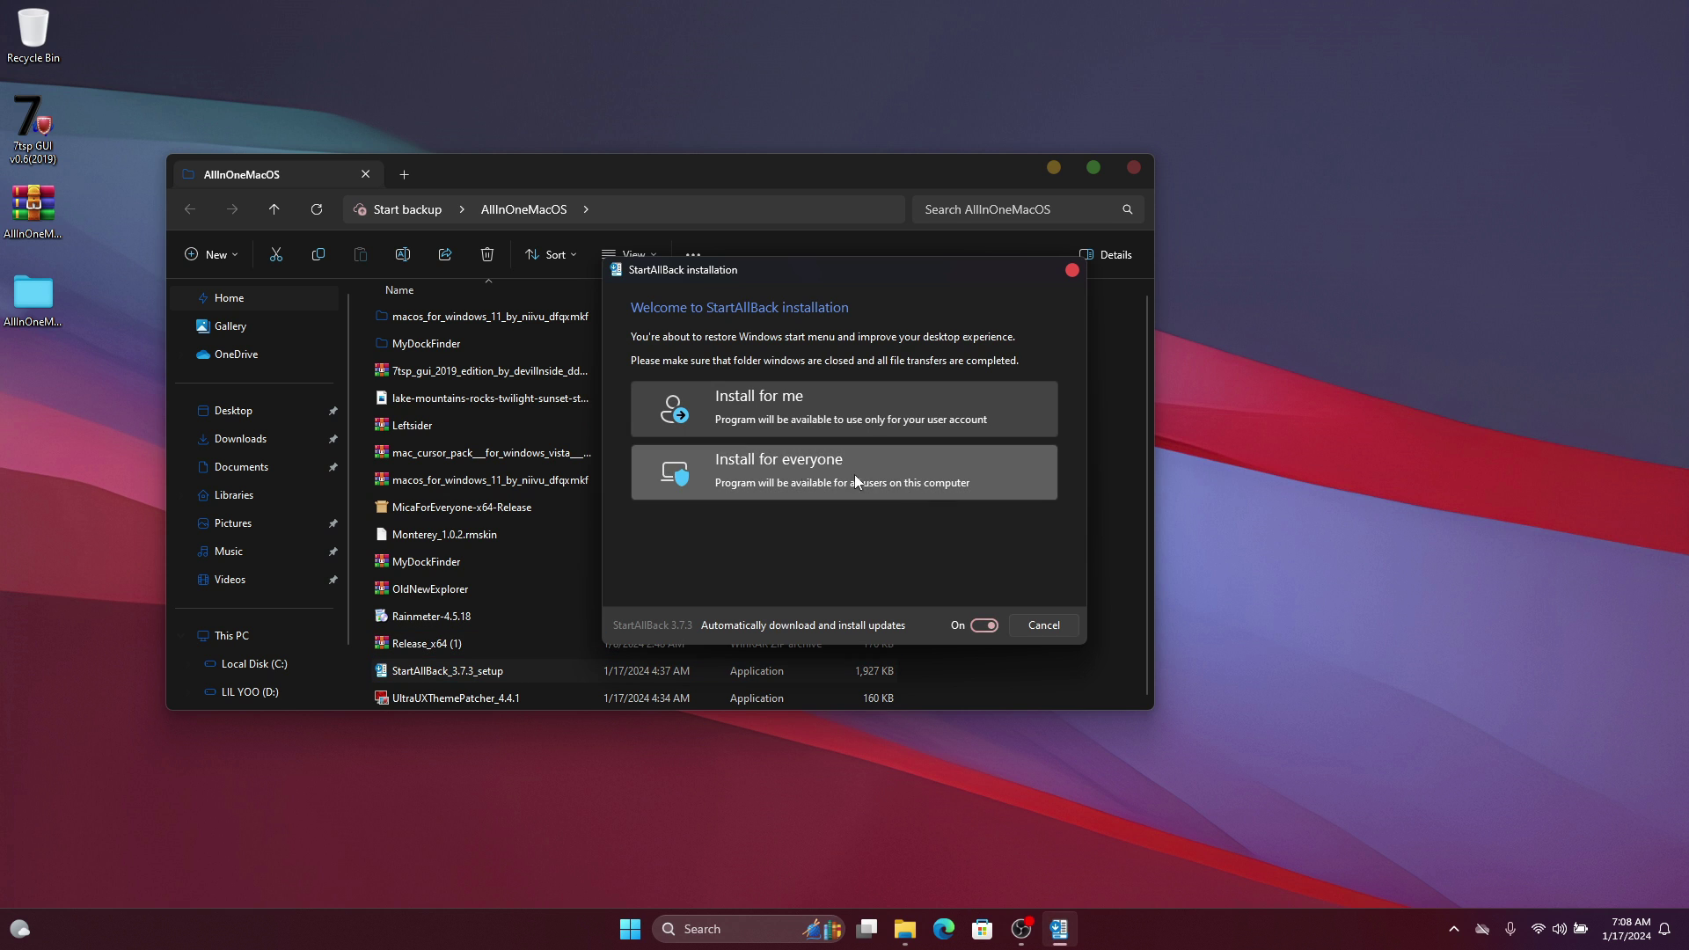
click(763, 464)
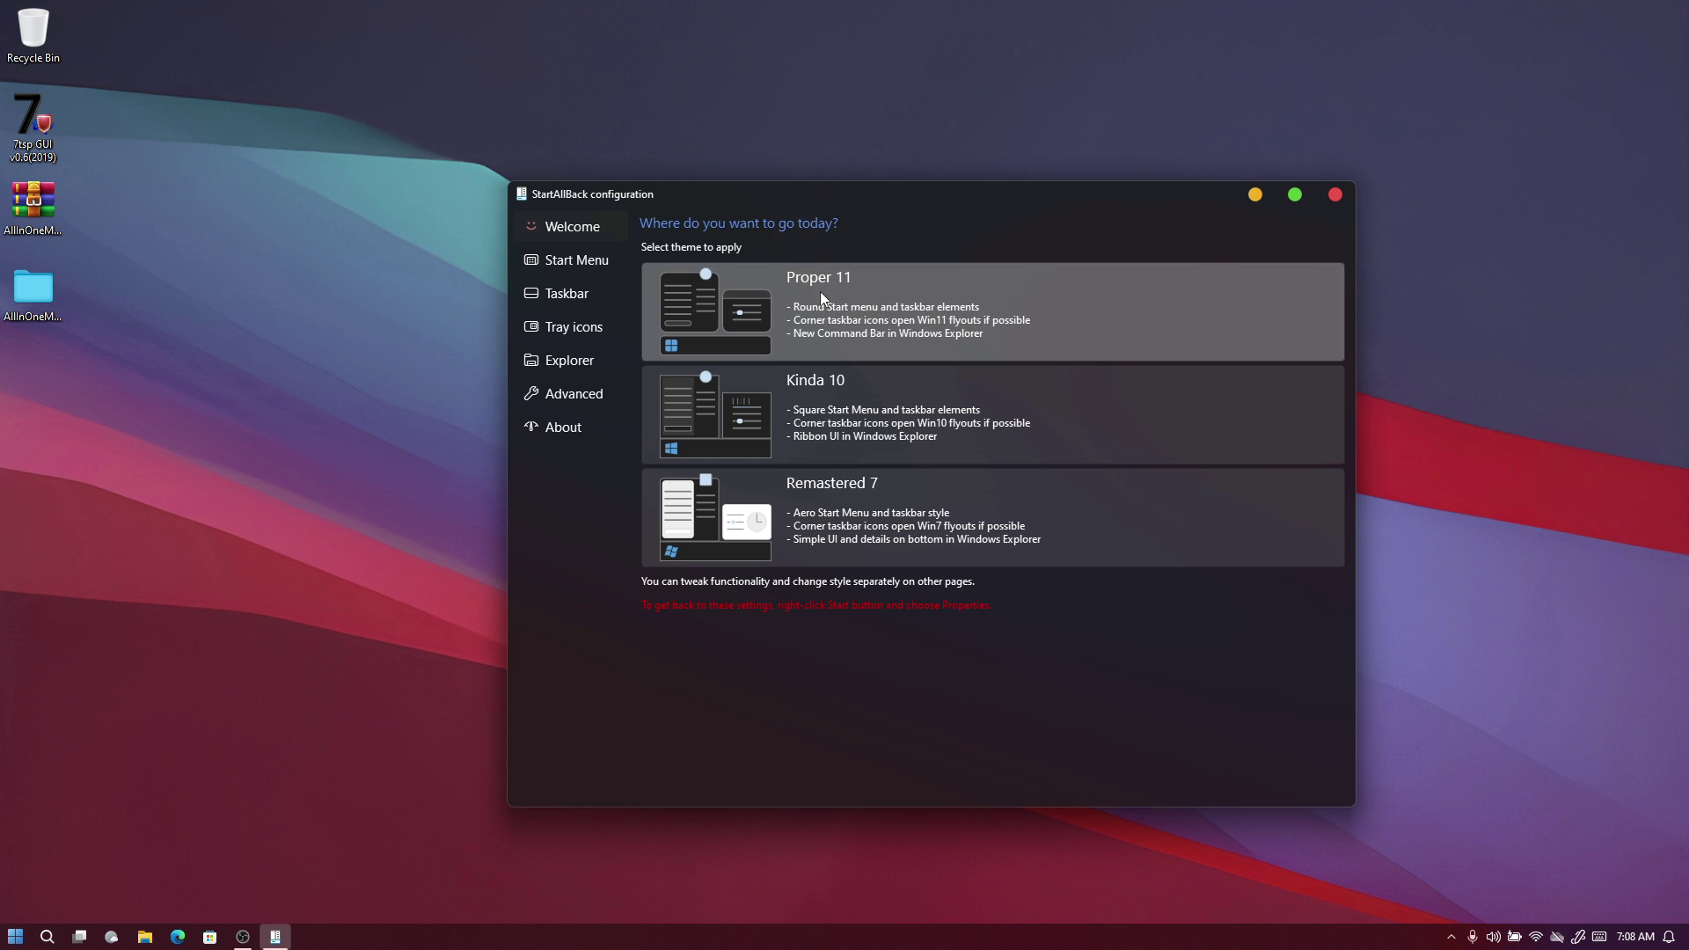
Turn off 'Use enhanced classic start menu' and check the Start menu afterwards.
click(553, 261)
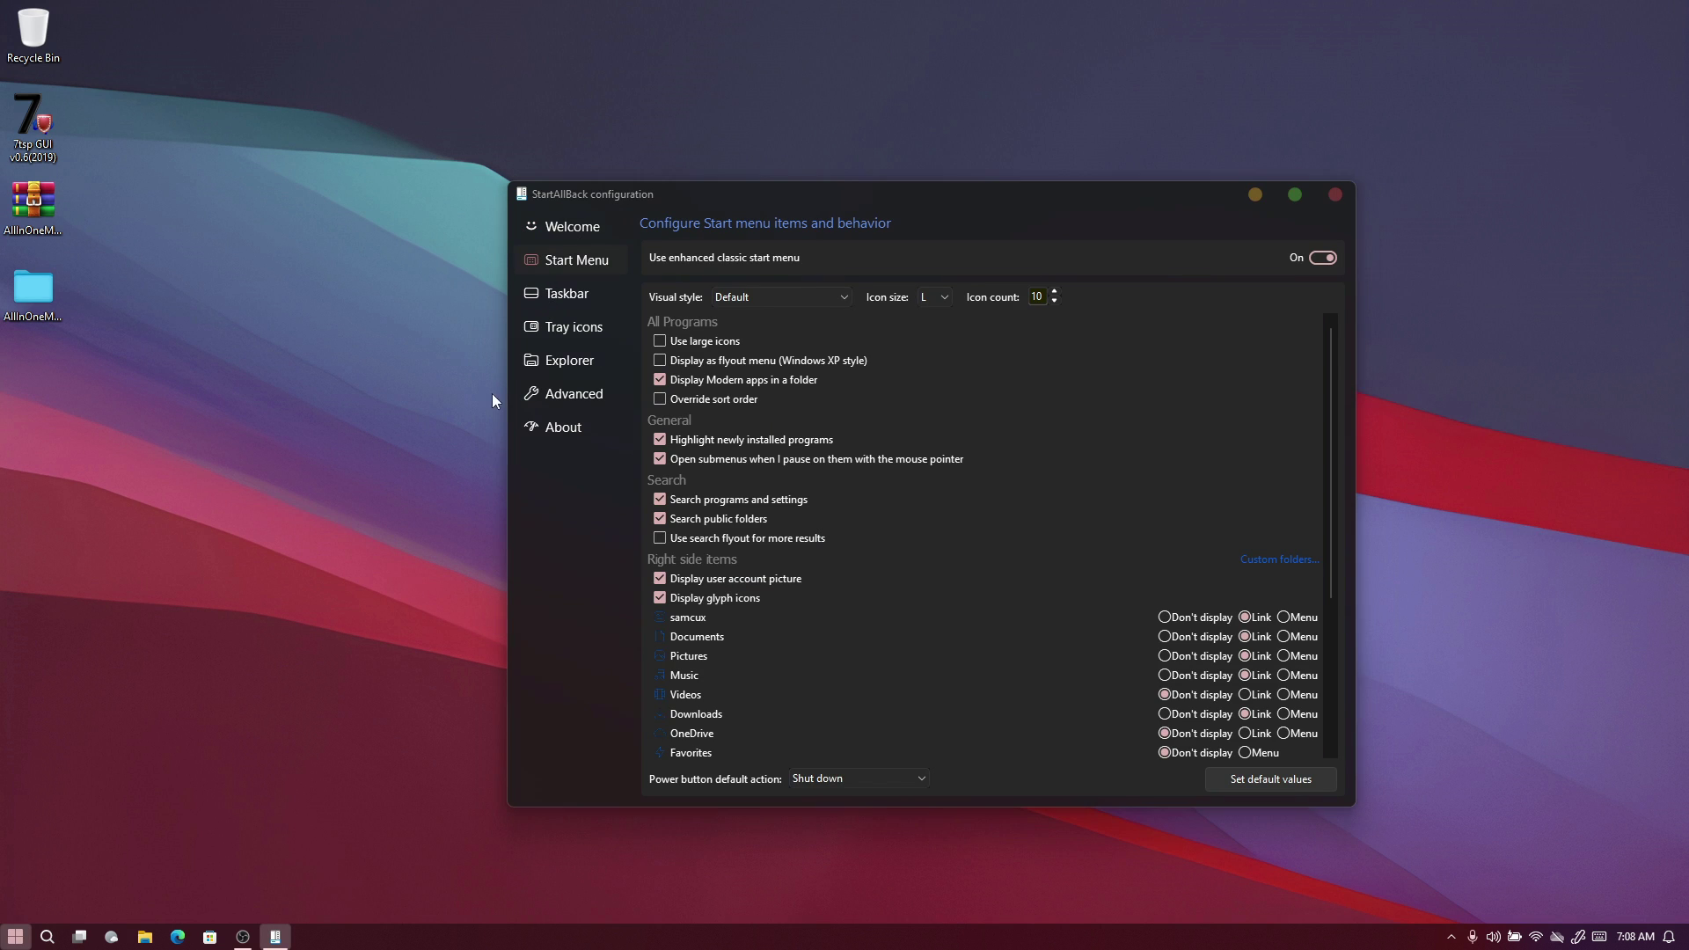
click(15, 936)
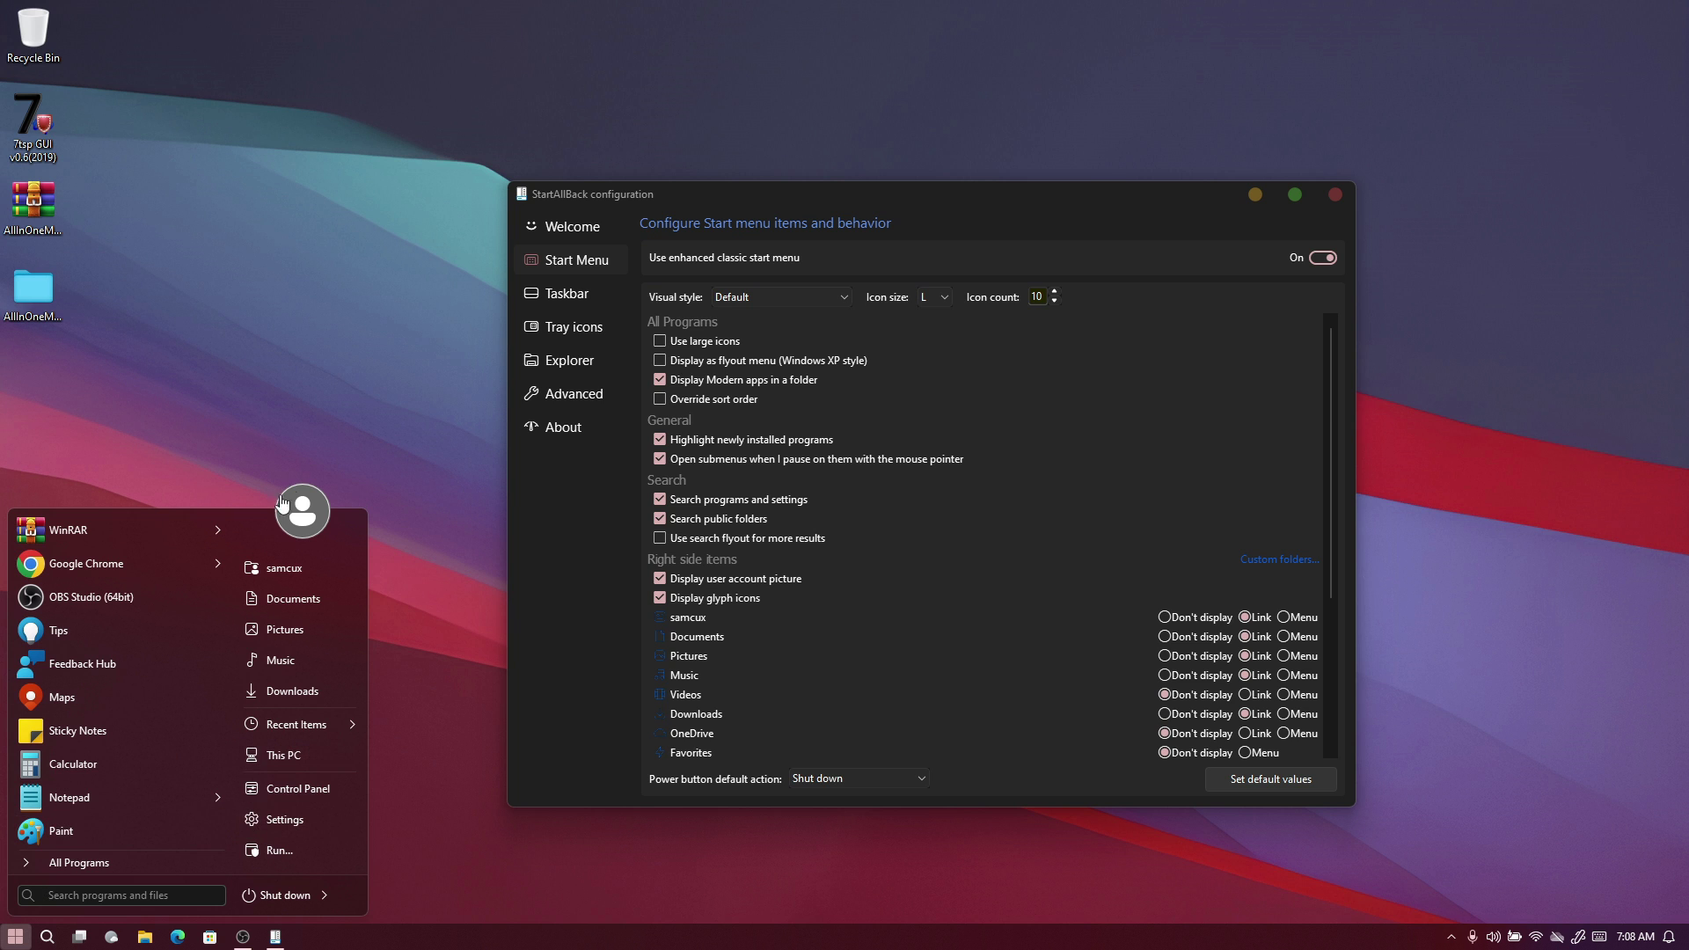
click(1324, 258)
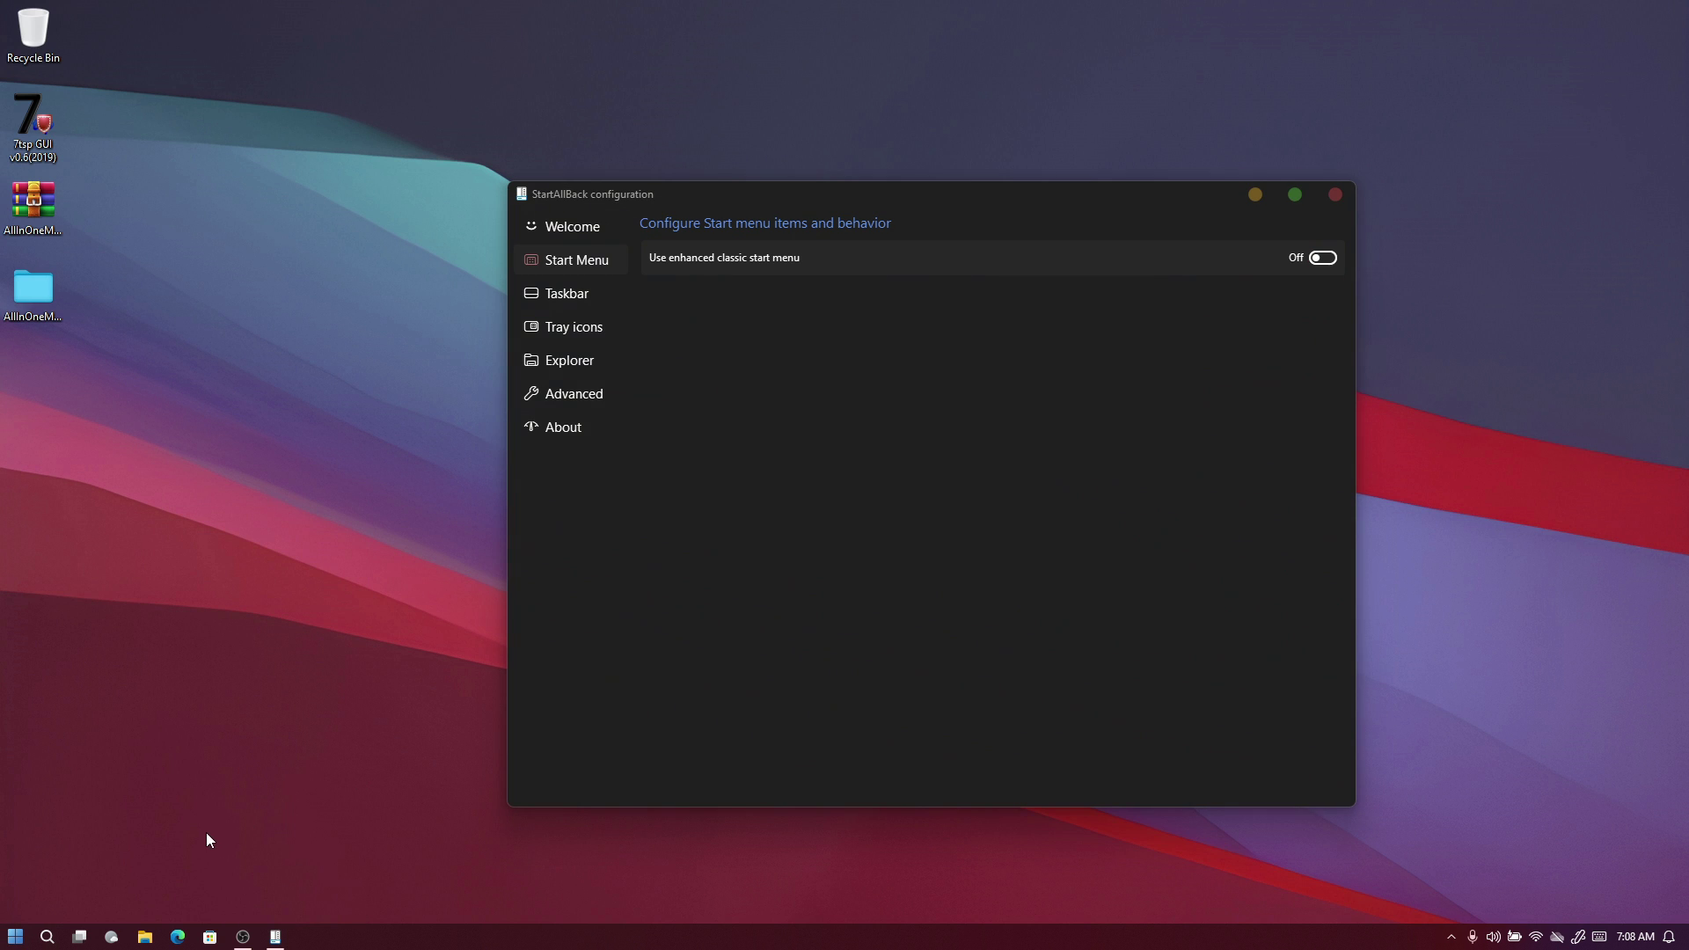
key(super)
key(Escape)
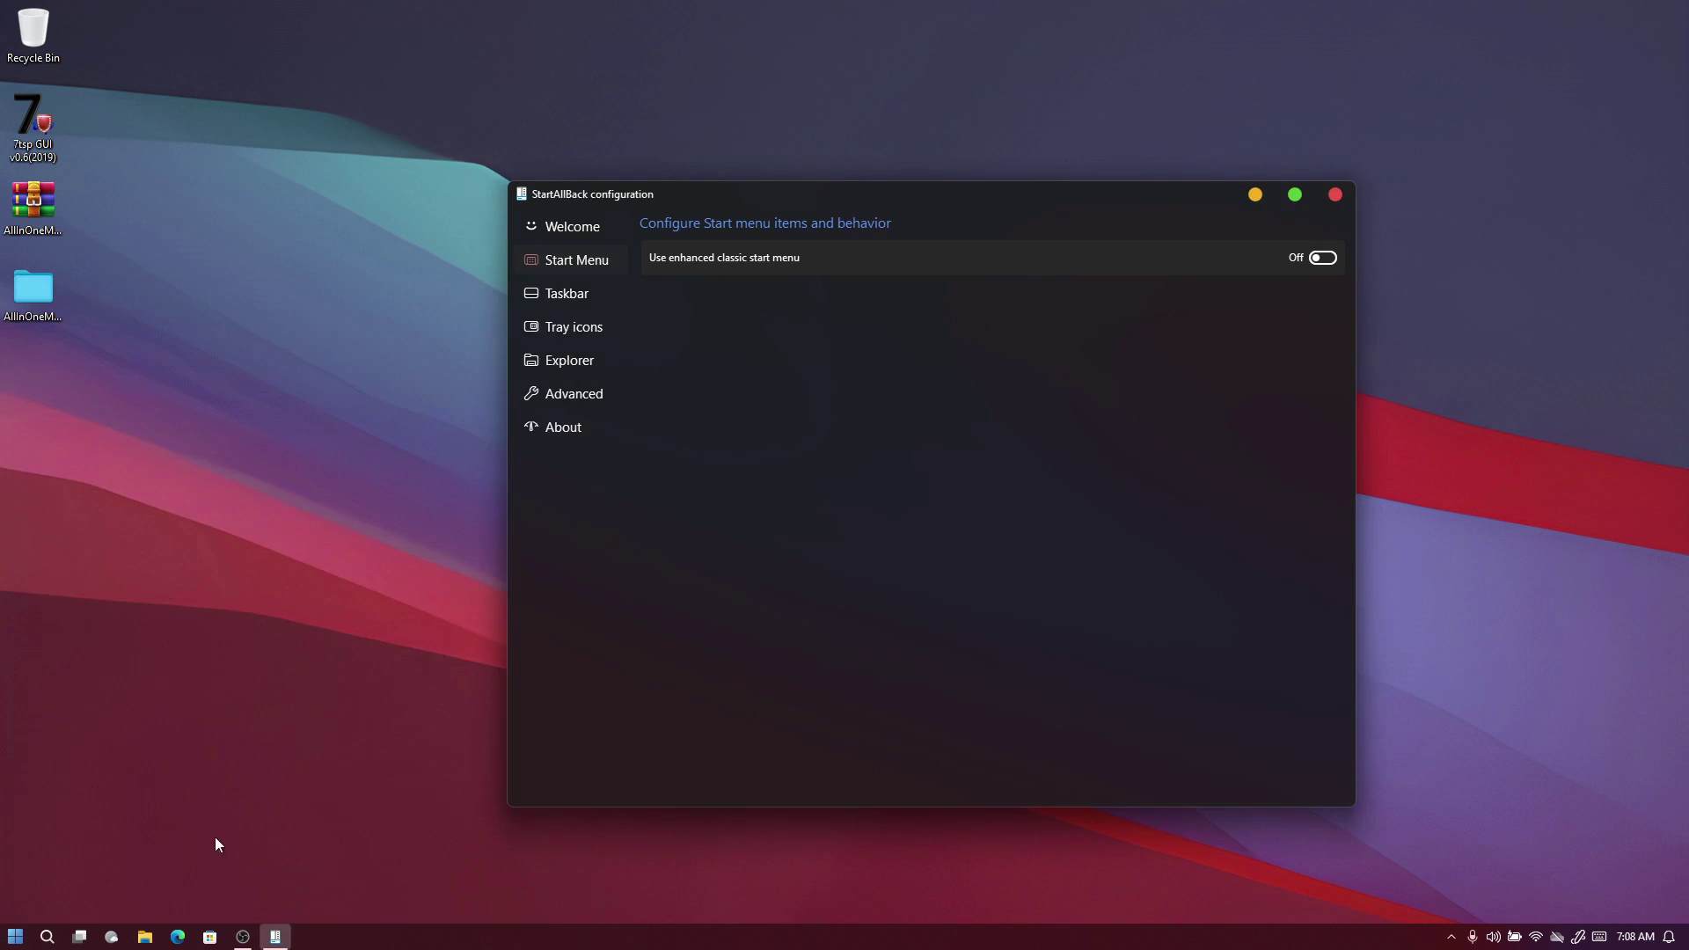
Uncheck Classic context menus and Restore Control Panel applets on the Explorer page, then close StartAllBack.
click(570, 299)
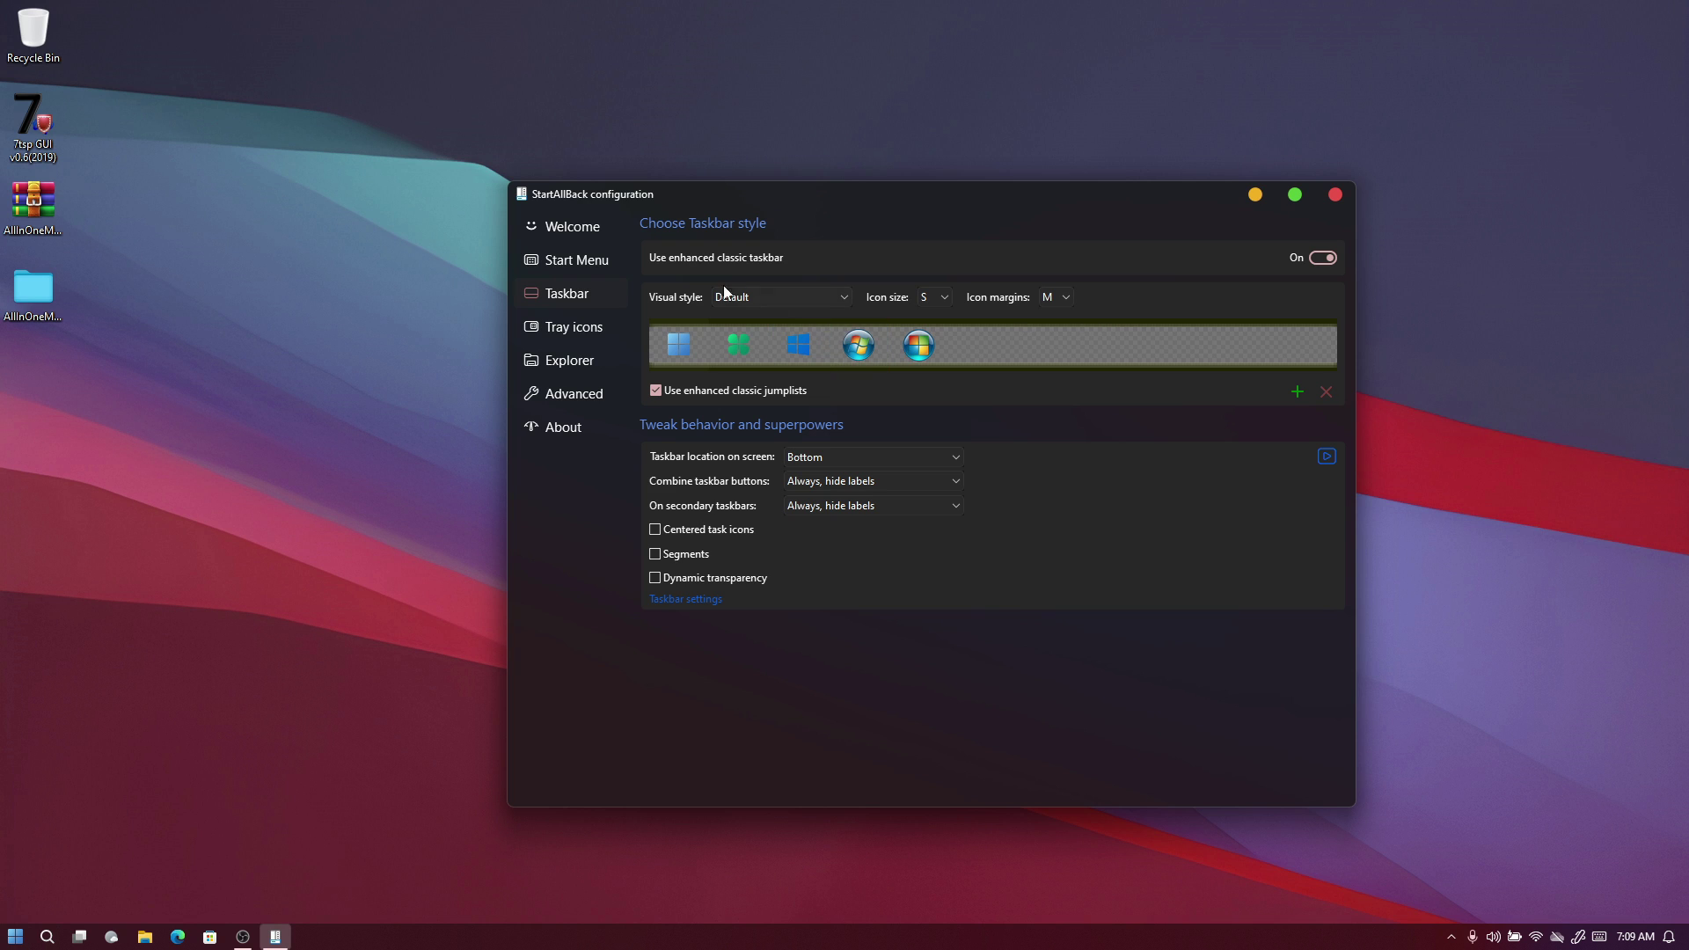
click(593, 360)
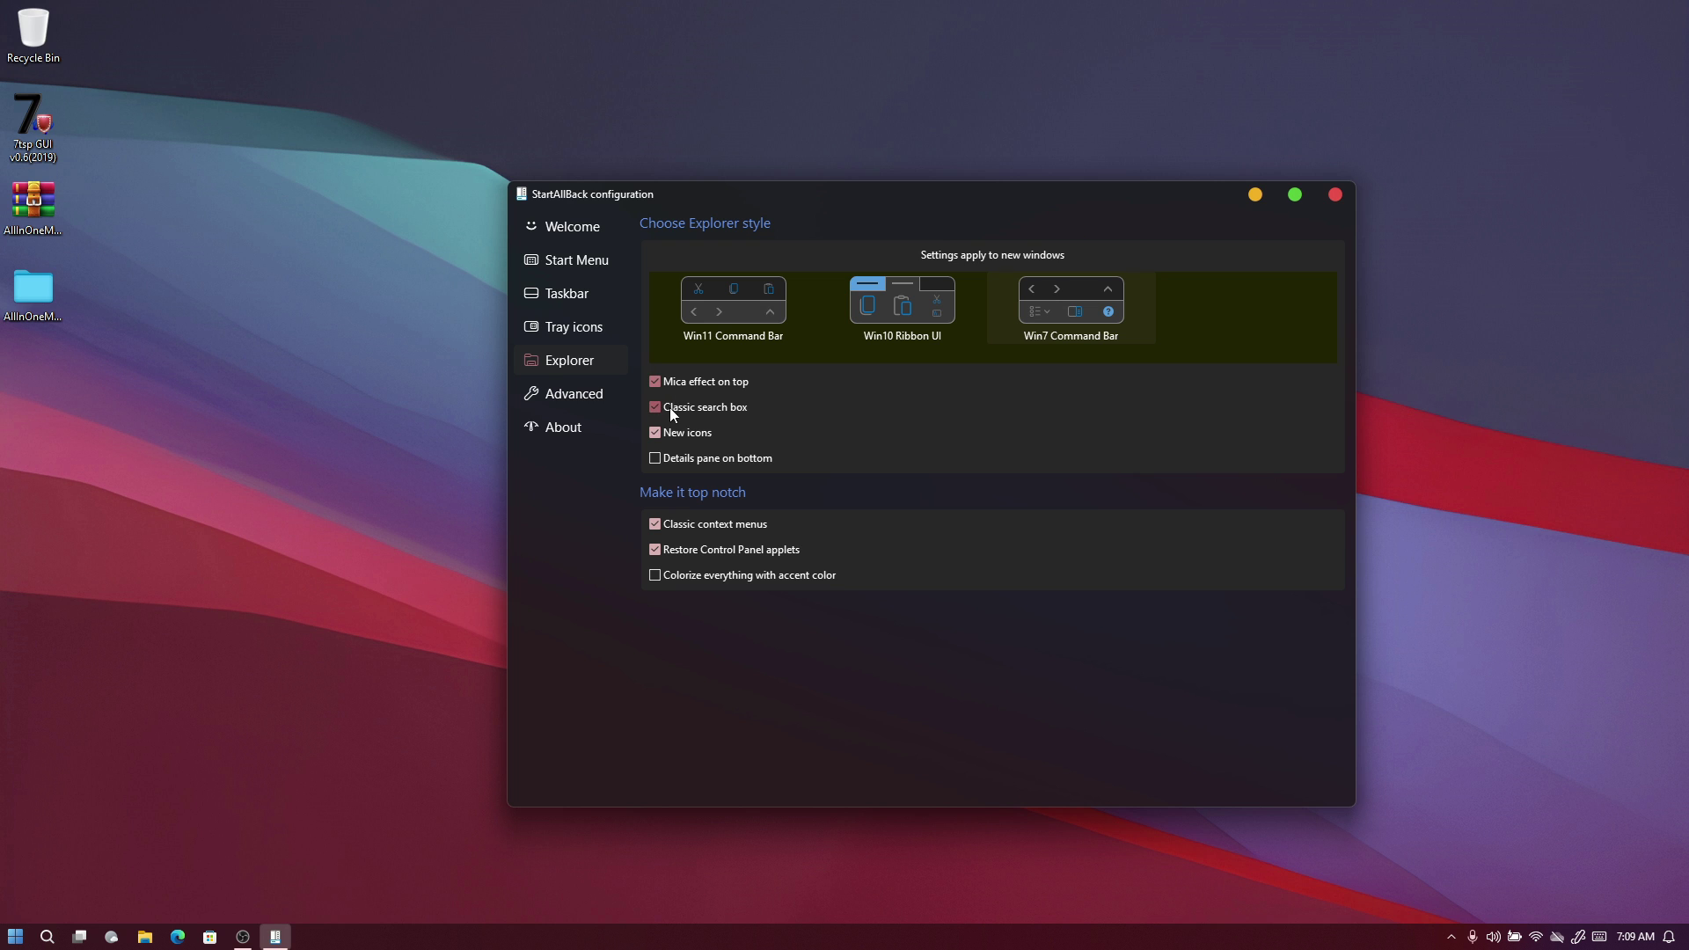
click(668, 526)
click(676, 551)
click(1334, 196)
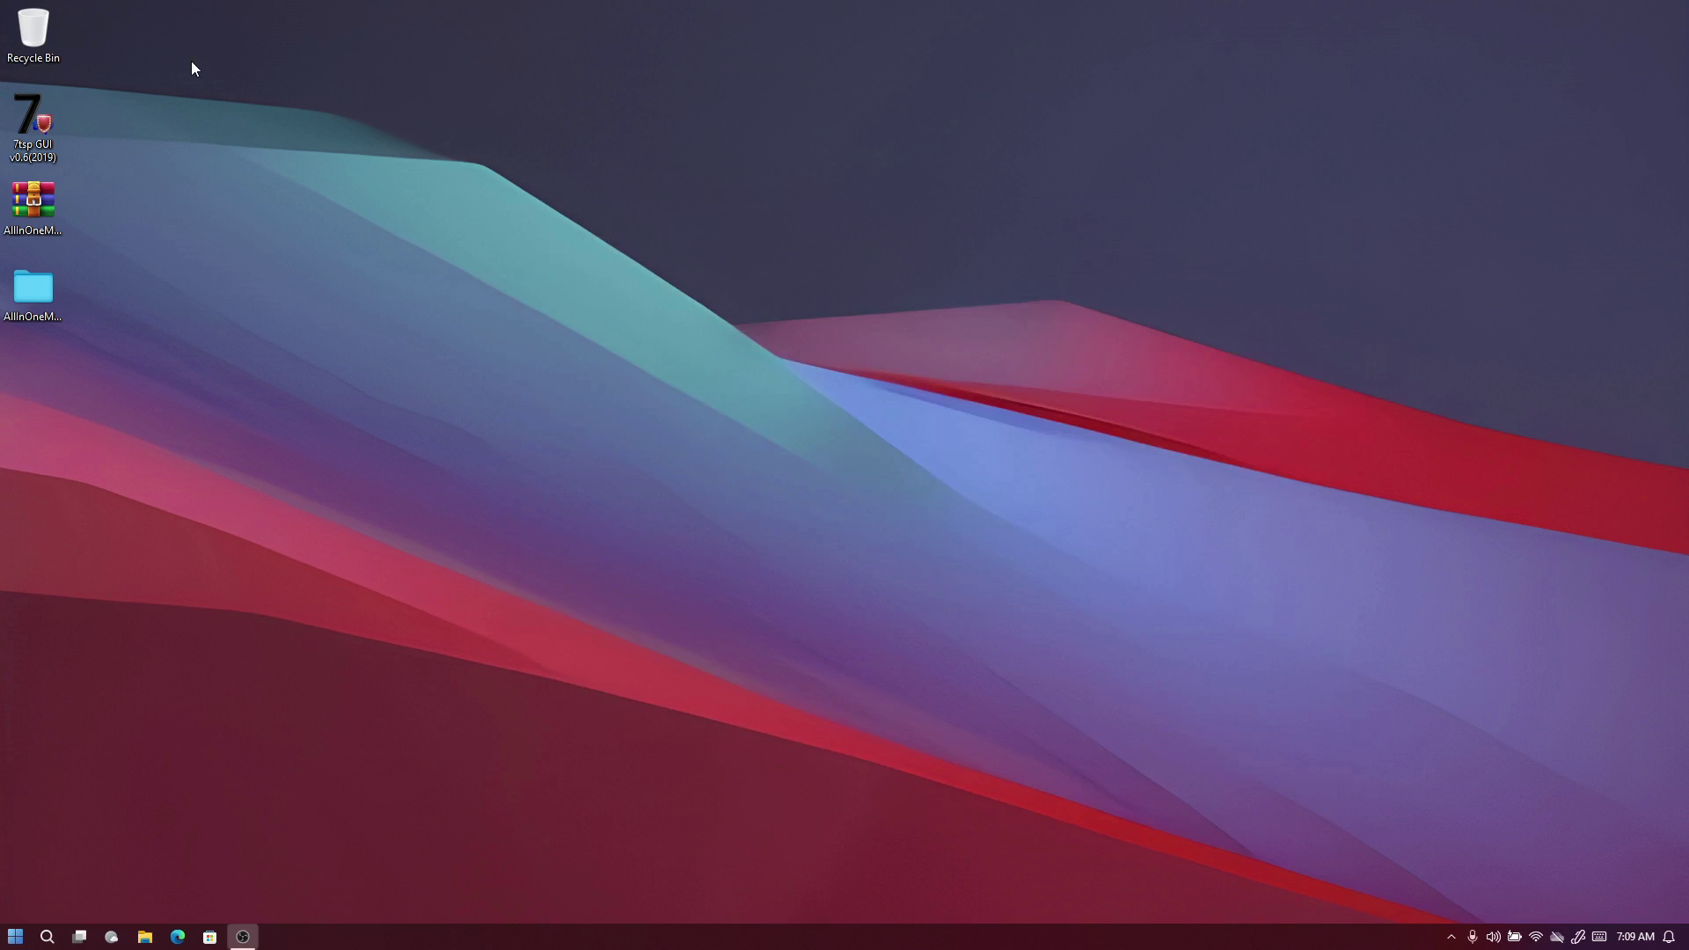
Open the AllInOneMacOS desktop folder, then launch Windows Settings with Win+I.
double_click(58, 308)
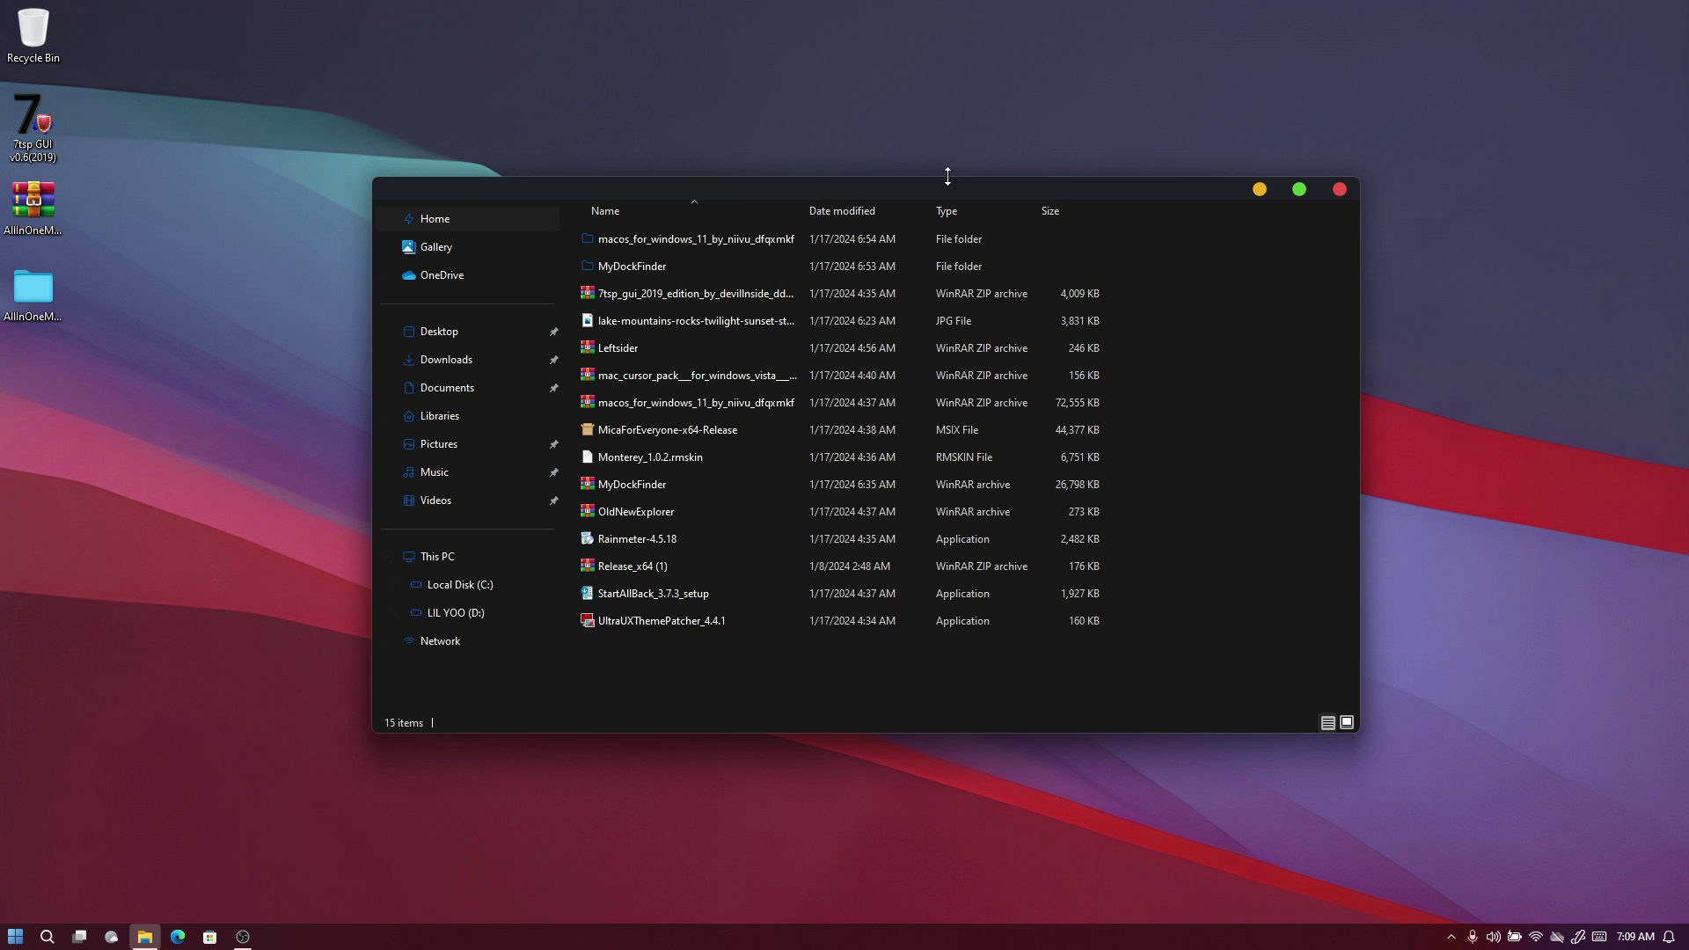
click(399, 219)
key(super+i)
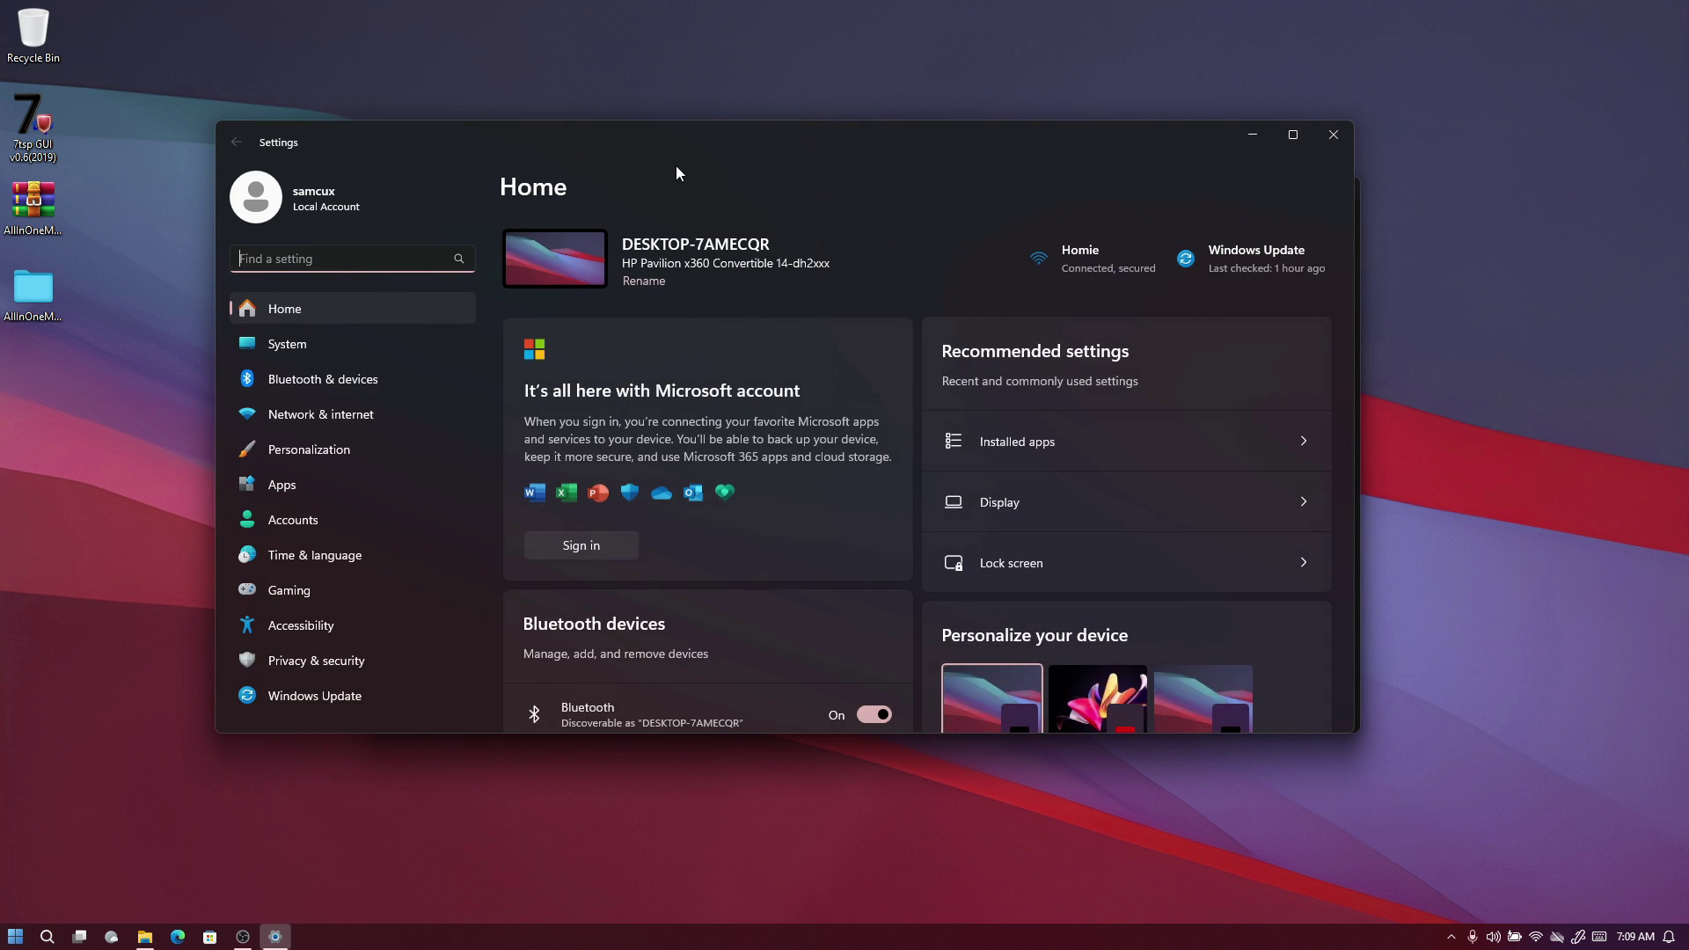
Select the macOS - Dark Solid theme on Personalization › Themes, rearranging the Settings and Explorer windows.
click(357, 450)
drag(651, 132, 1105, 384)
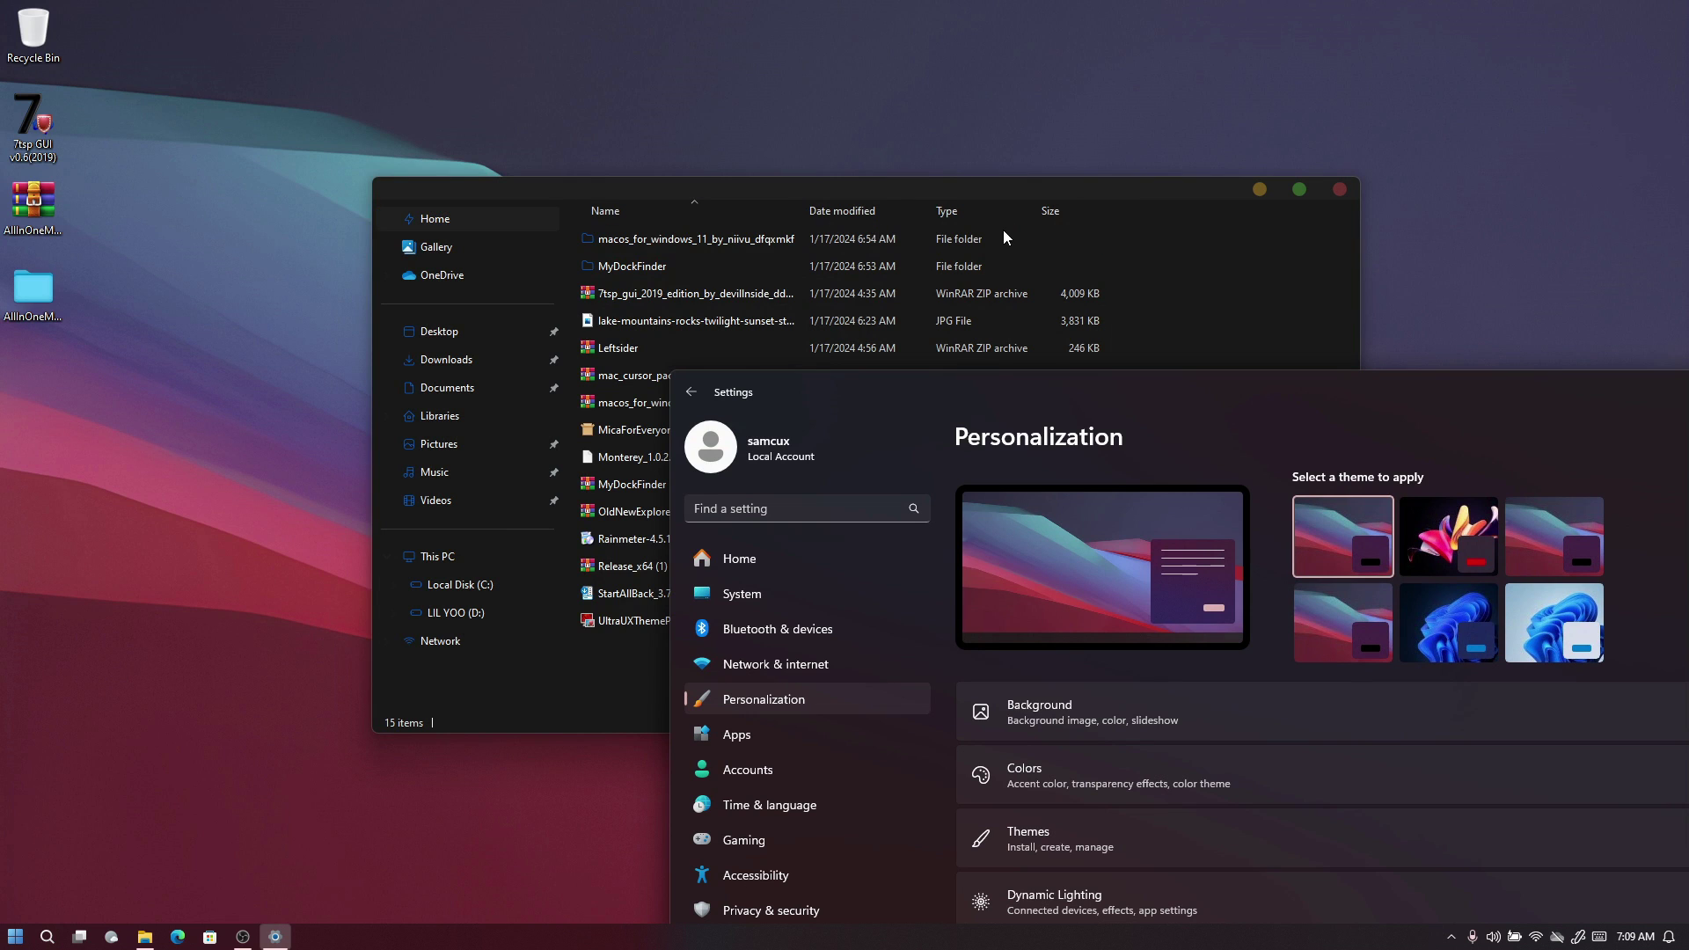
click(1087, 848)
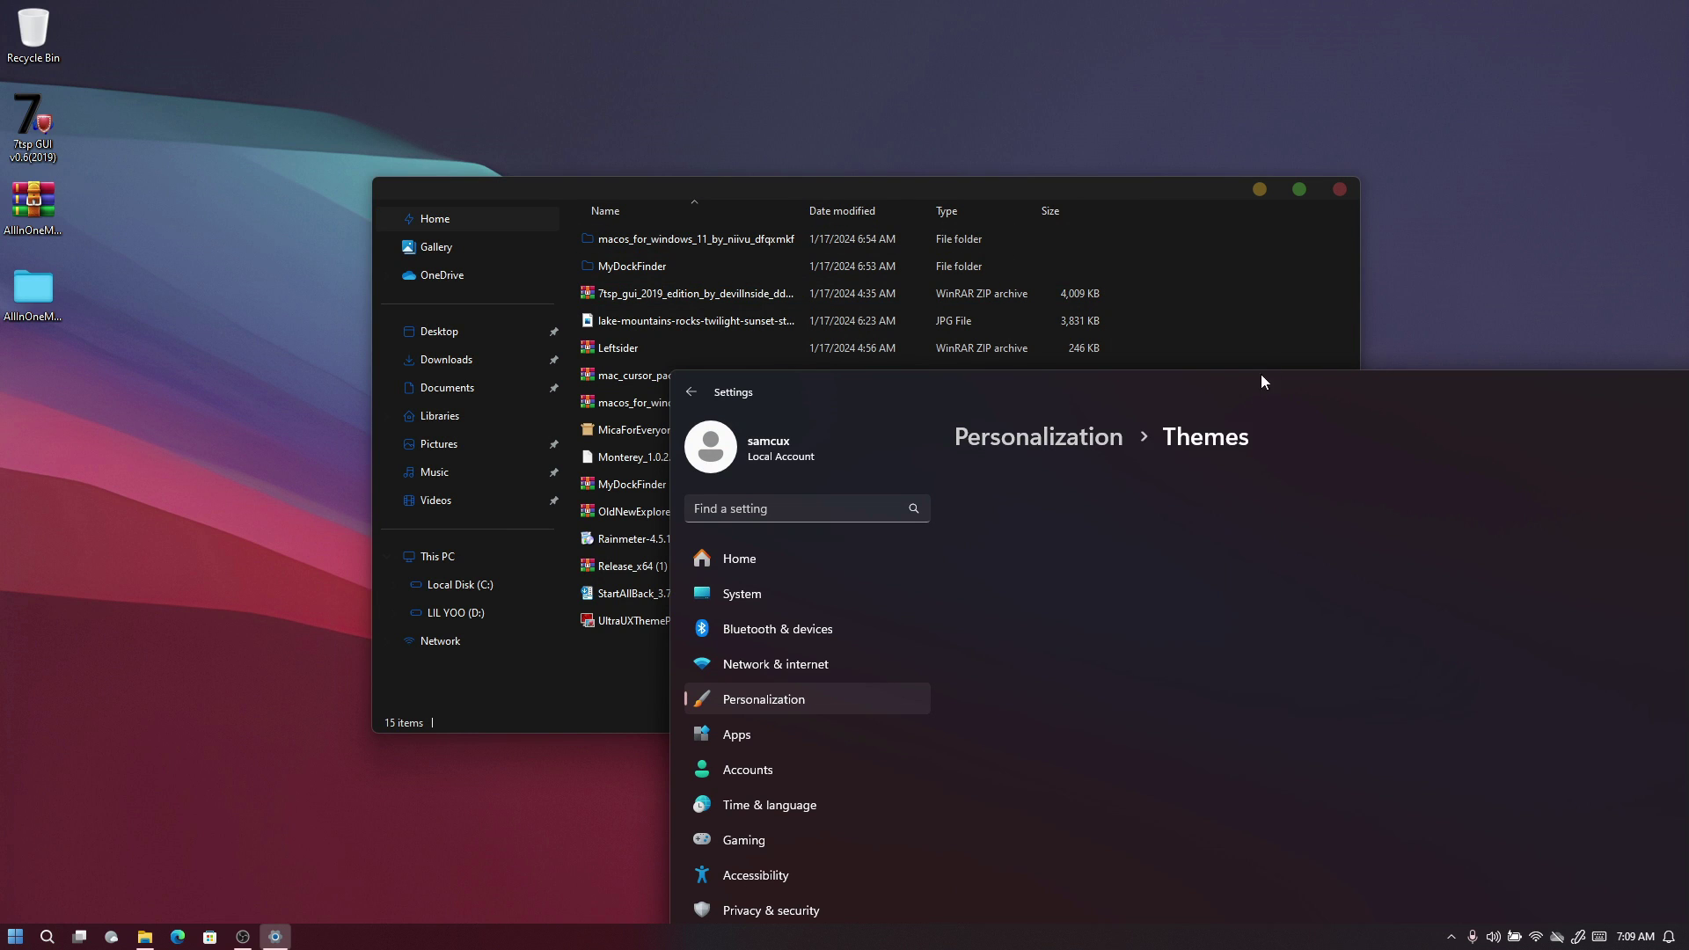
drag(1260, 373, 1122, 285)
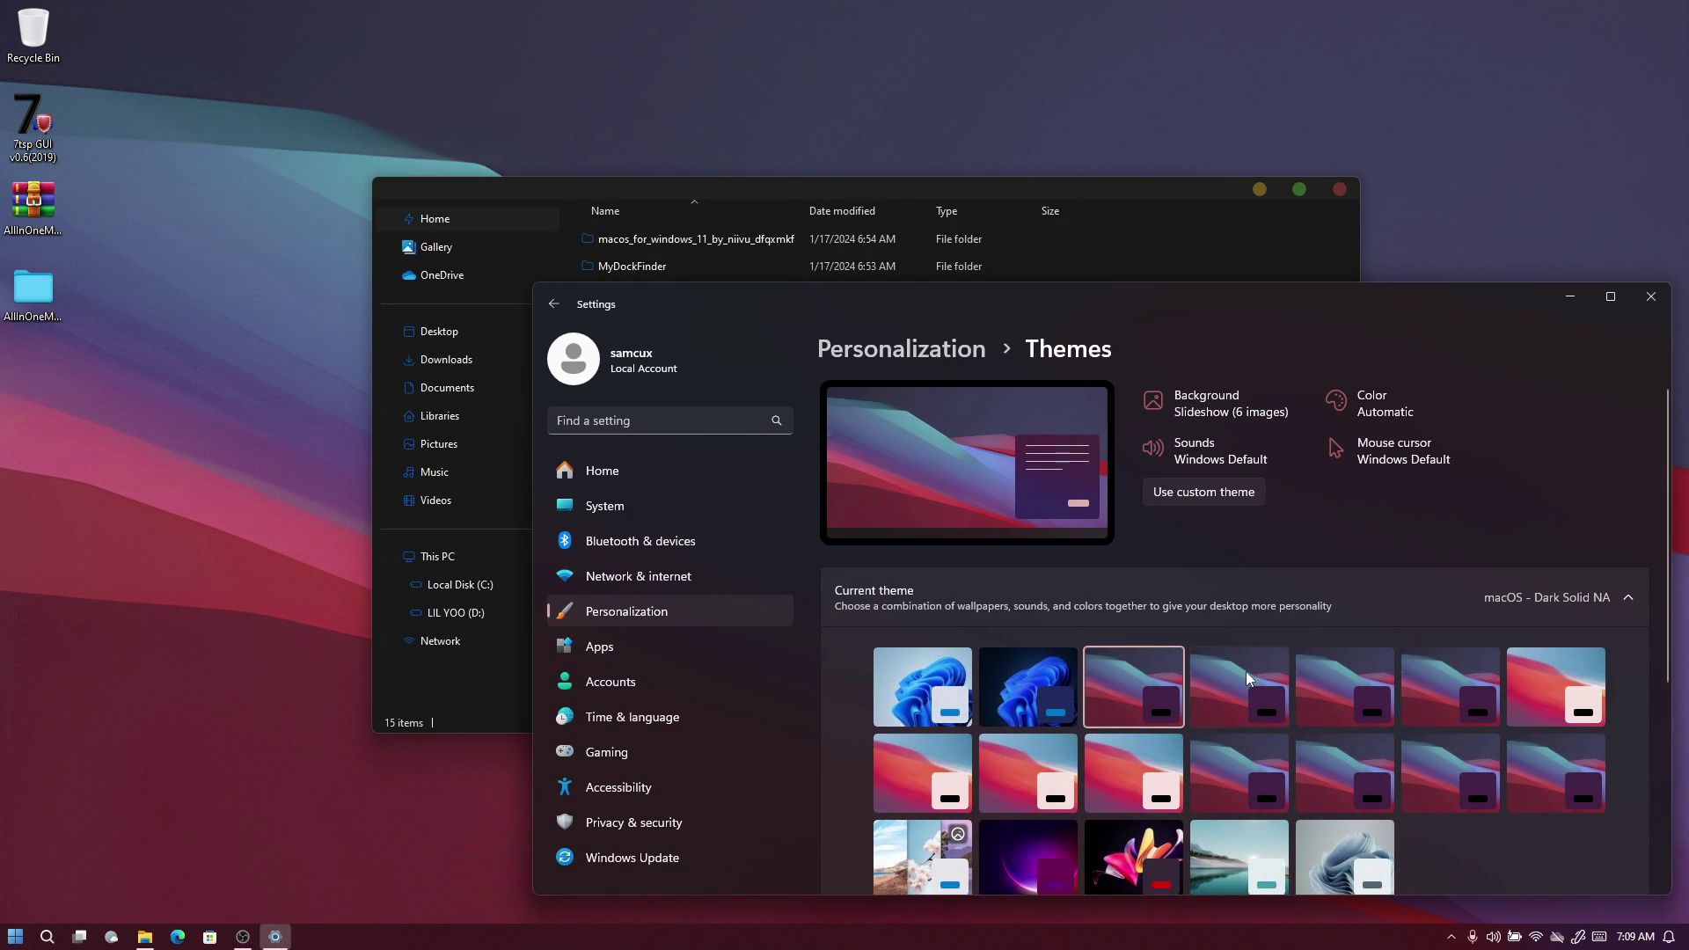
click(1245, 676)
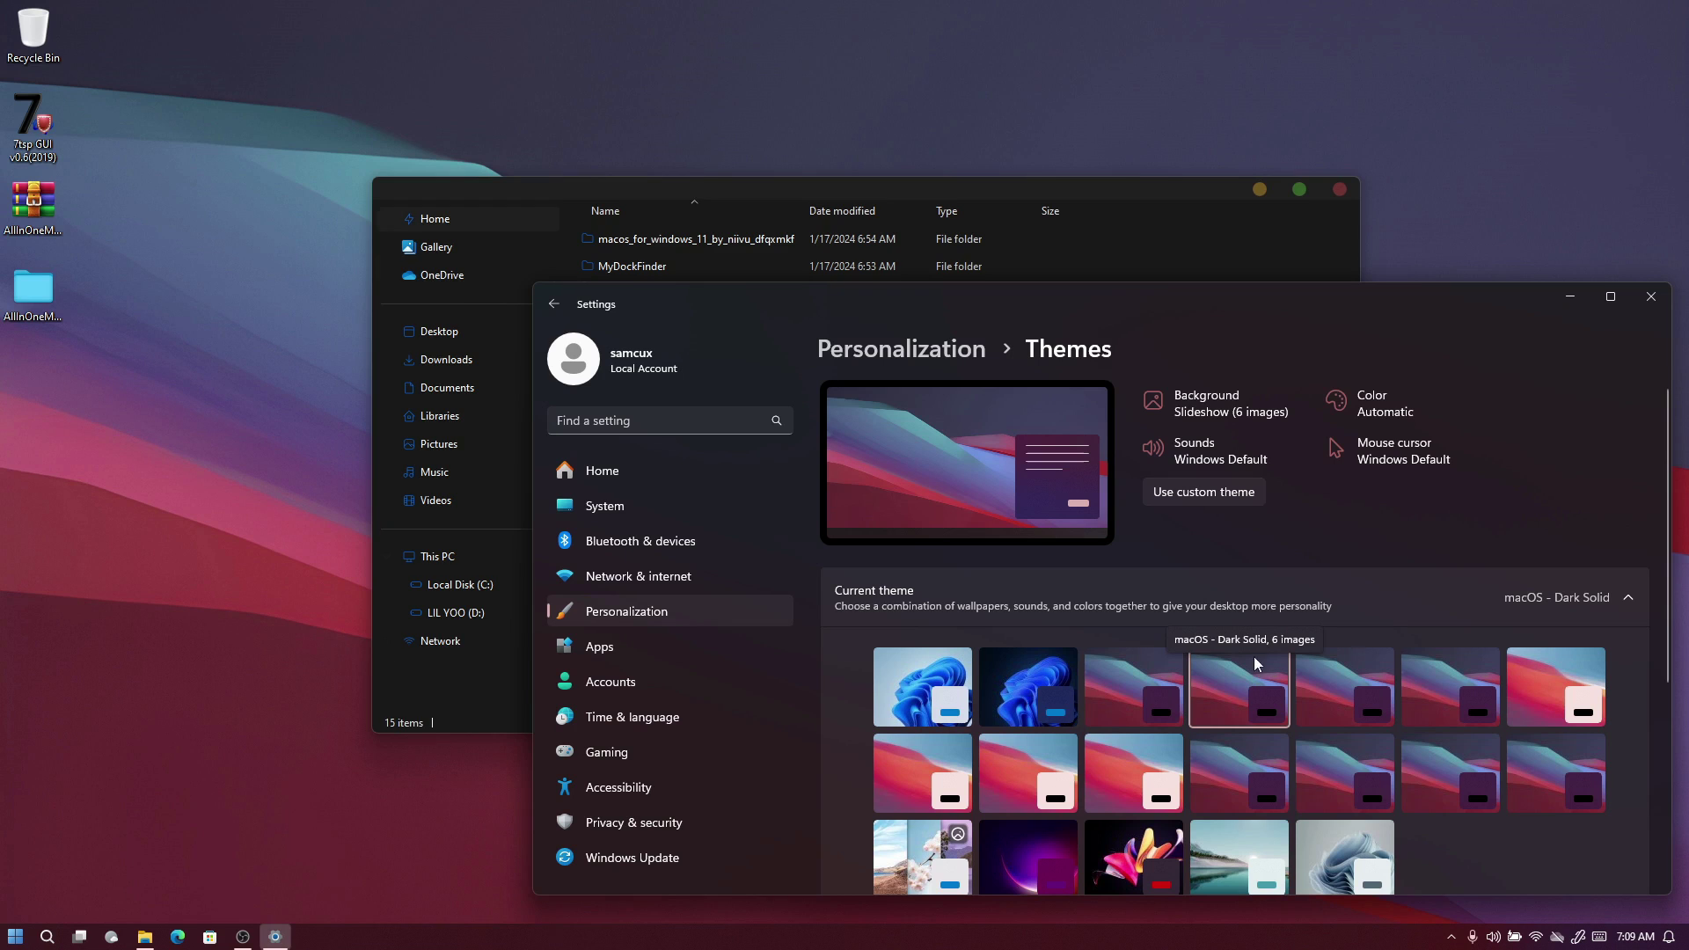
drag(737, 193, 520, 118)
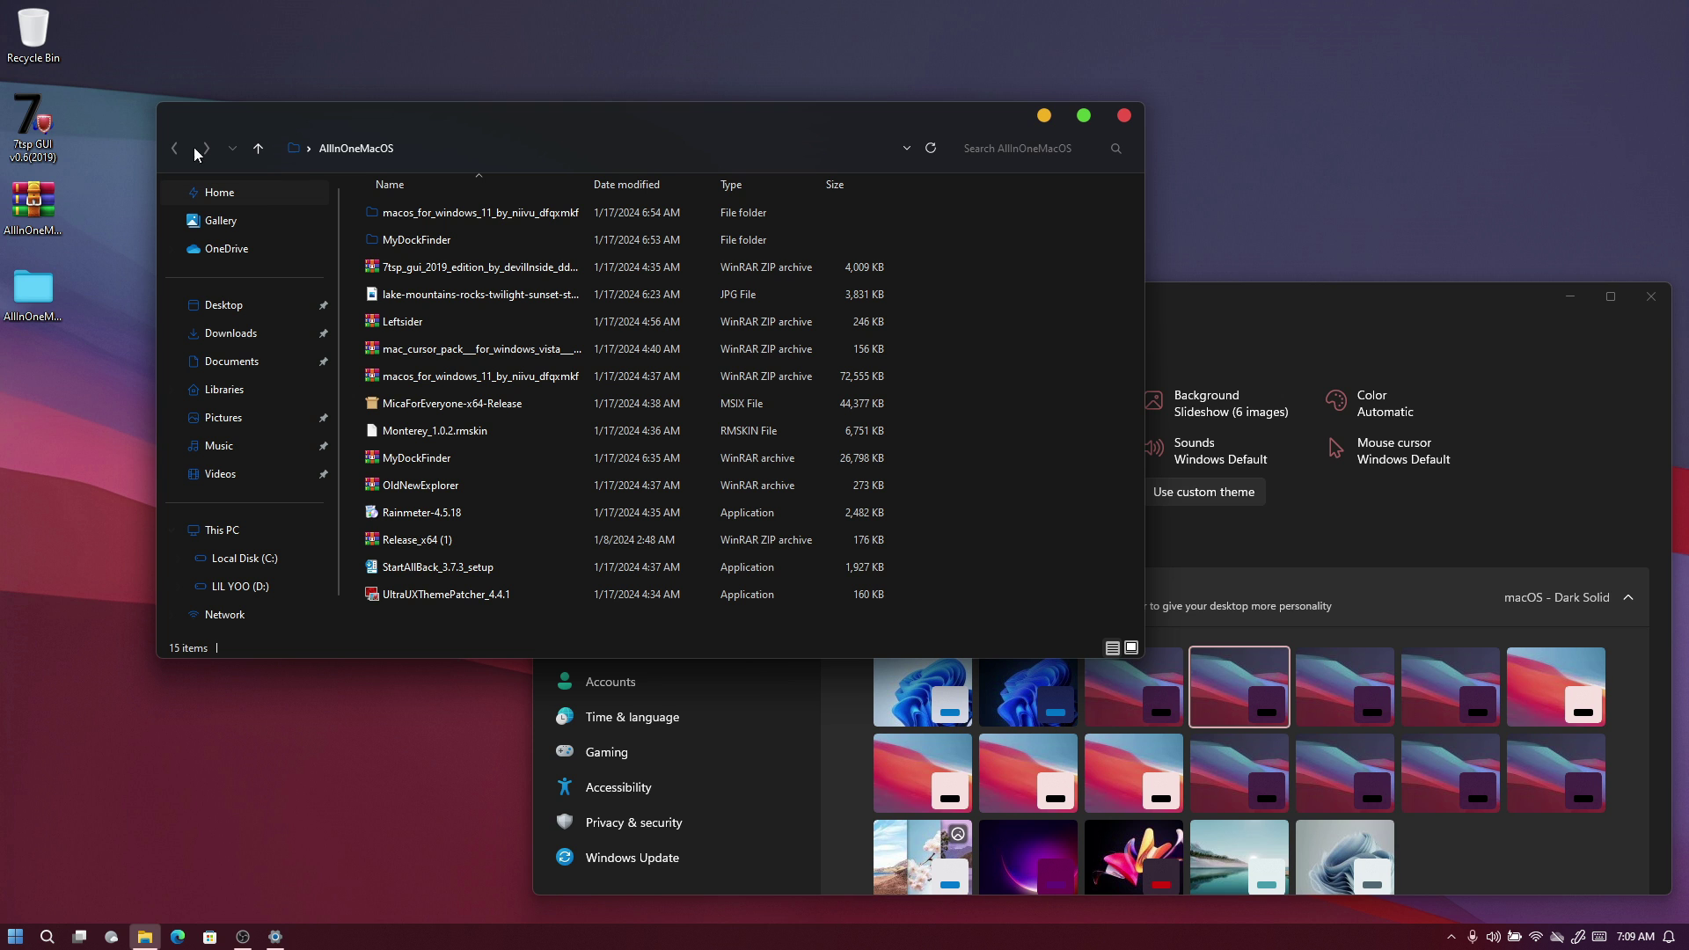
click(1122, 687)
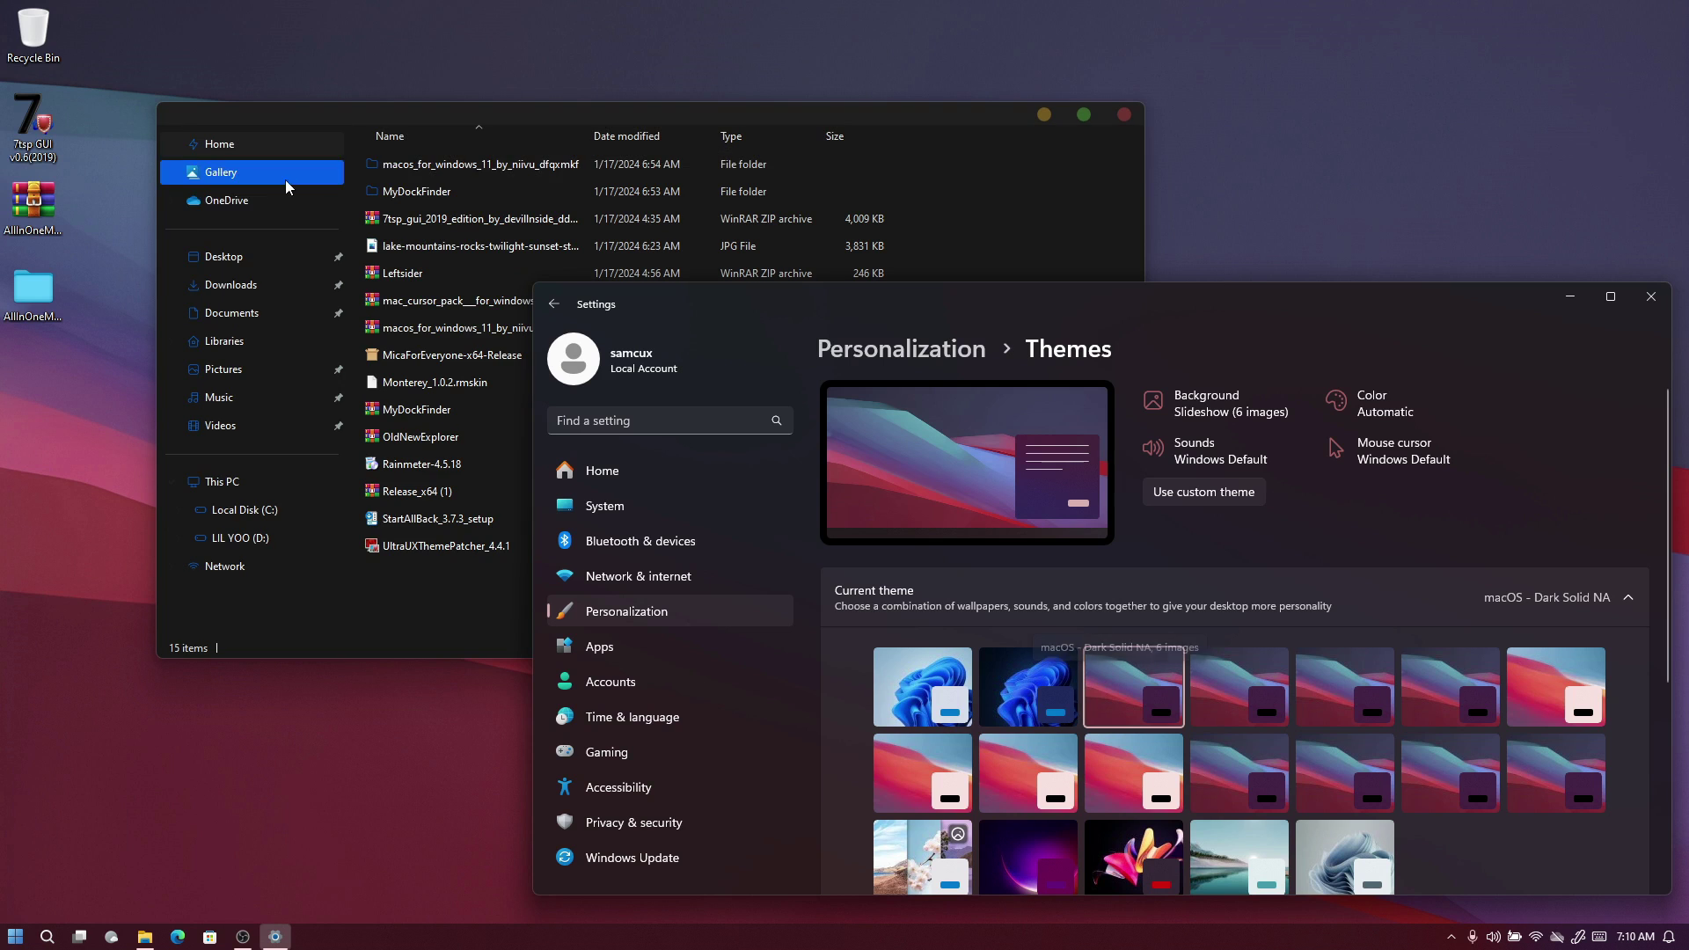
click(1239, 716)
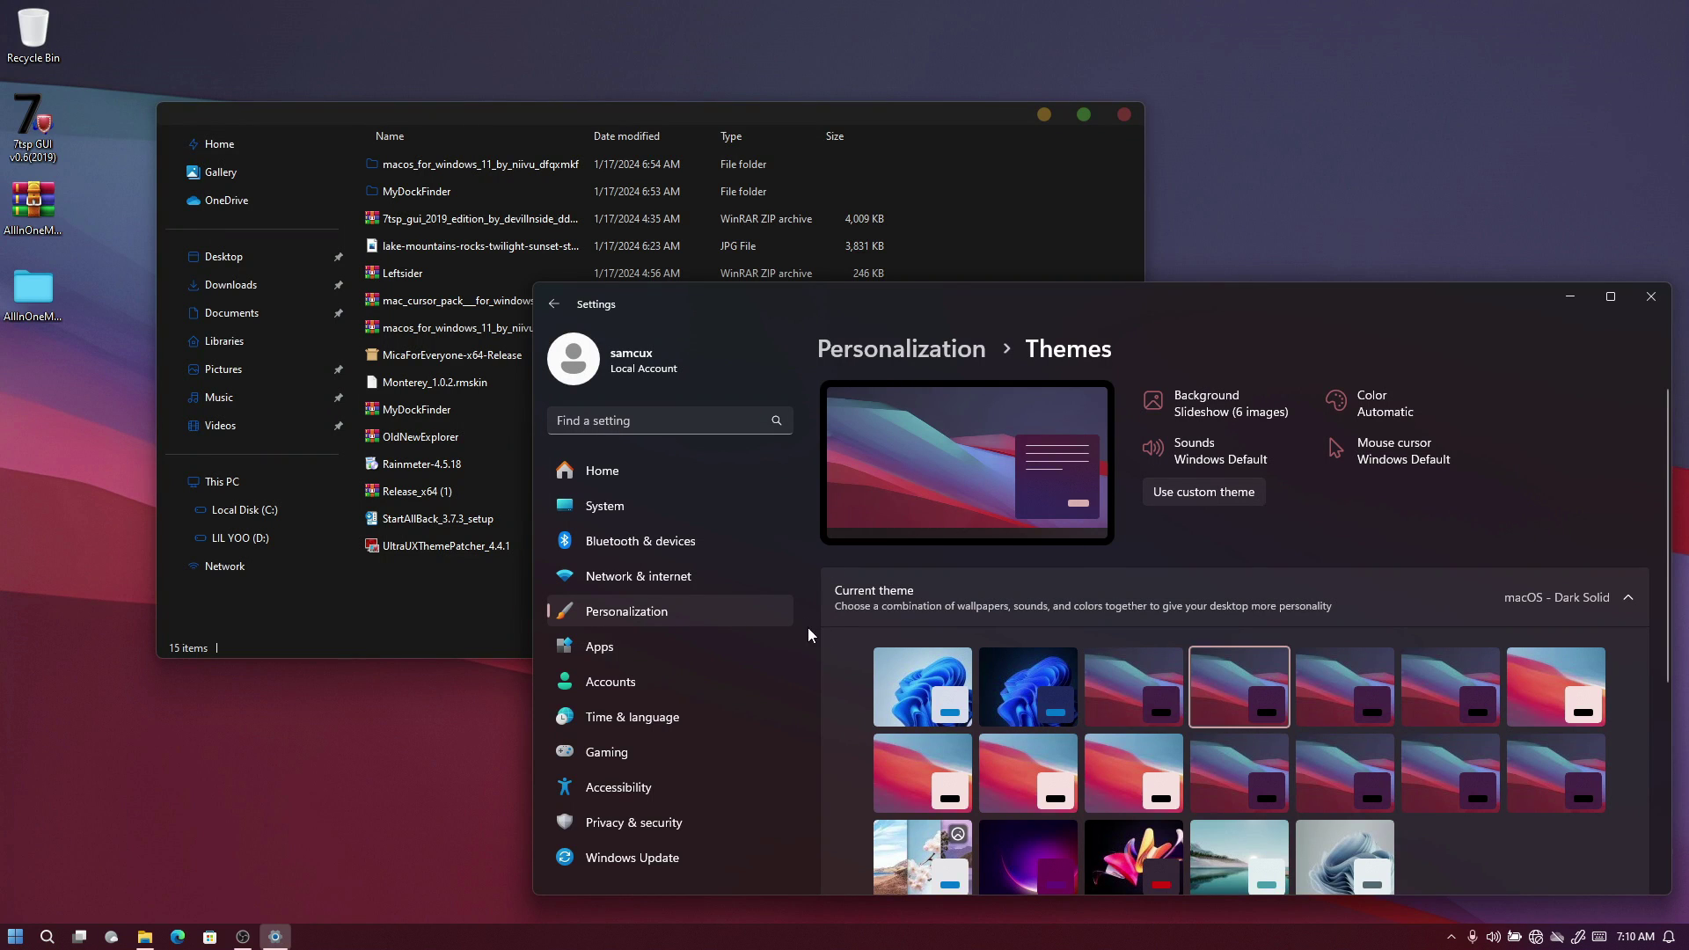
Close Settings, inspect OldNewExplorer.rar, and extract it with WinRAR to an OldNewExplorer folder.
click(1649, 297)
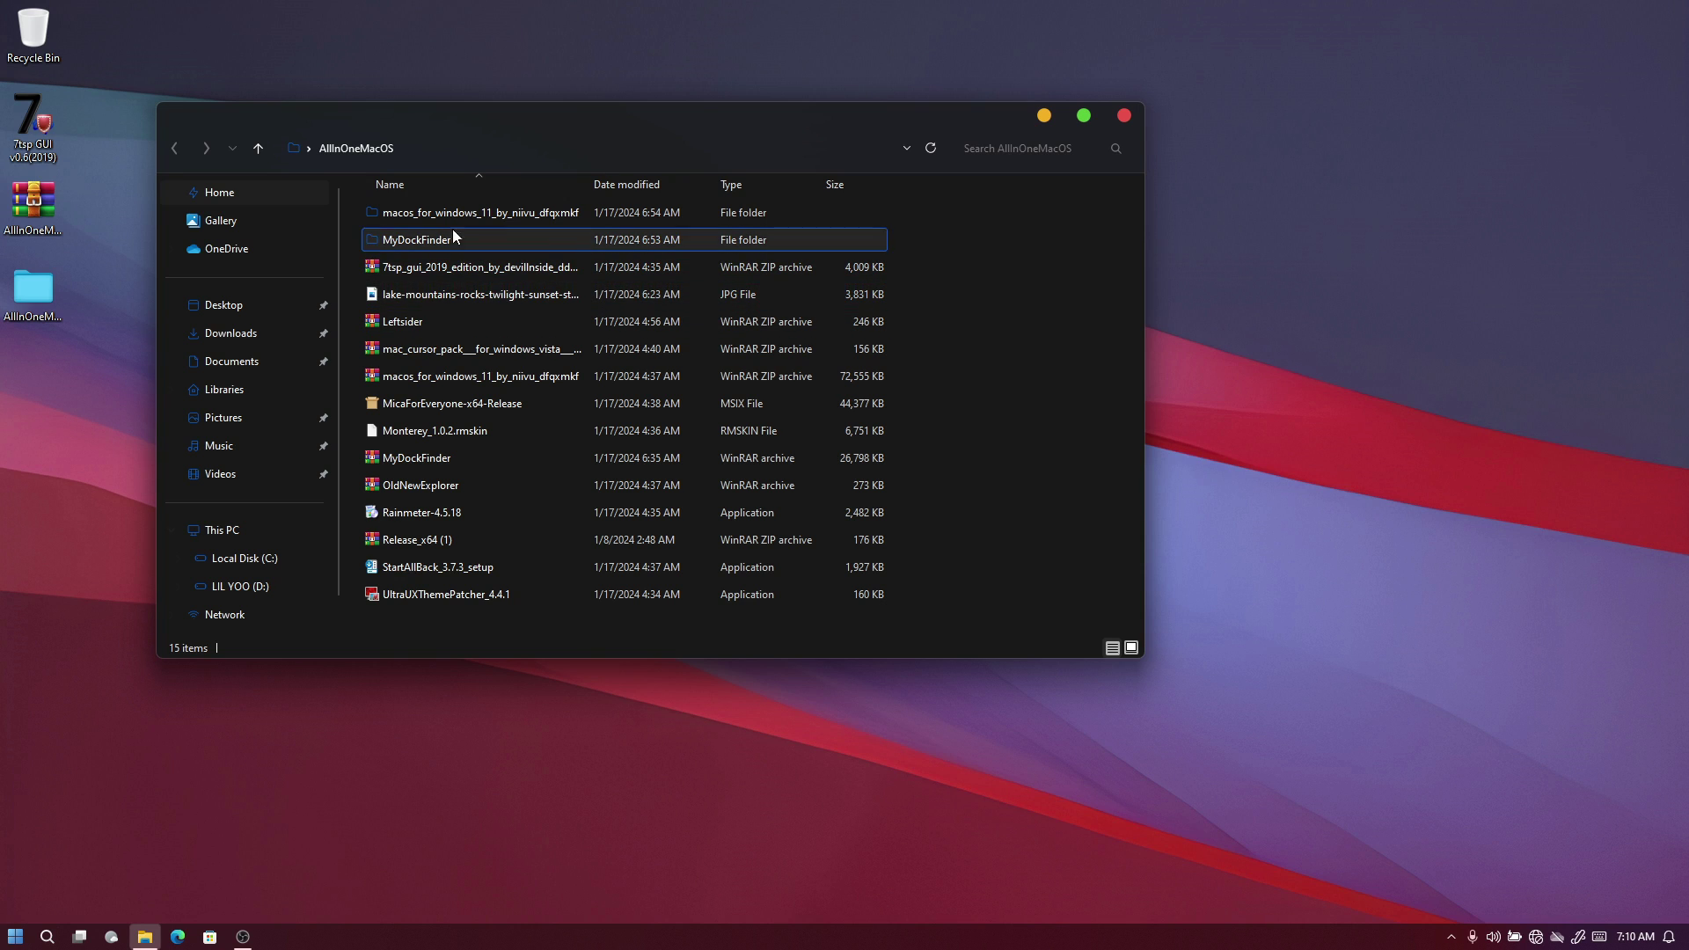
double_click(438, 486)
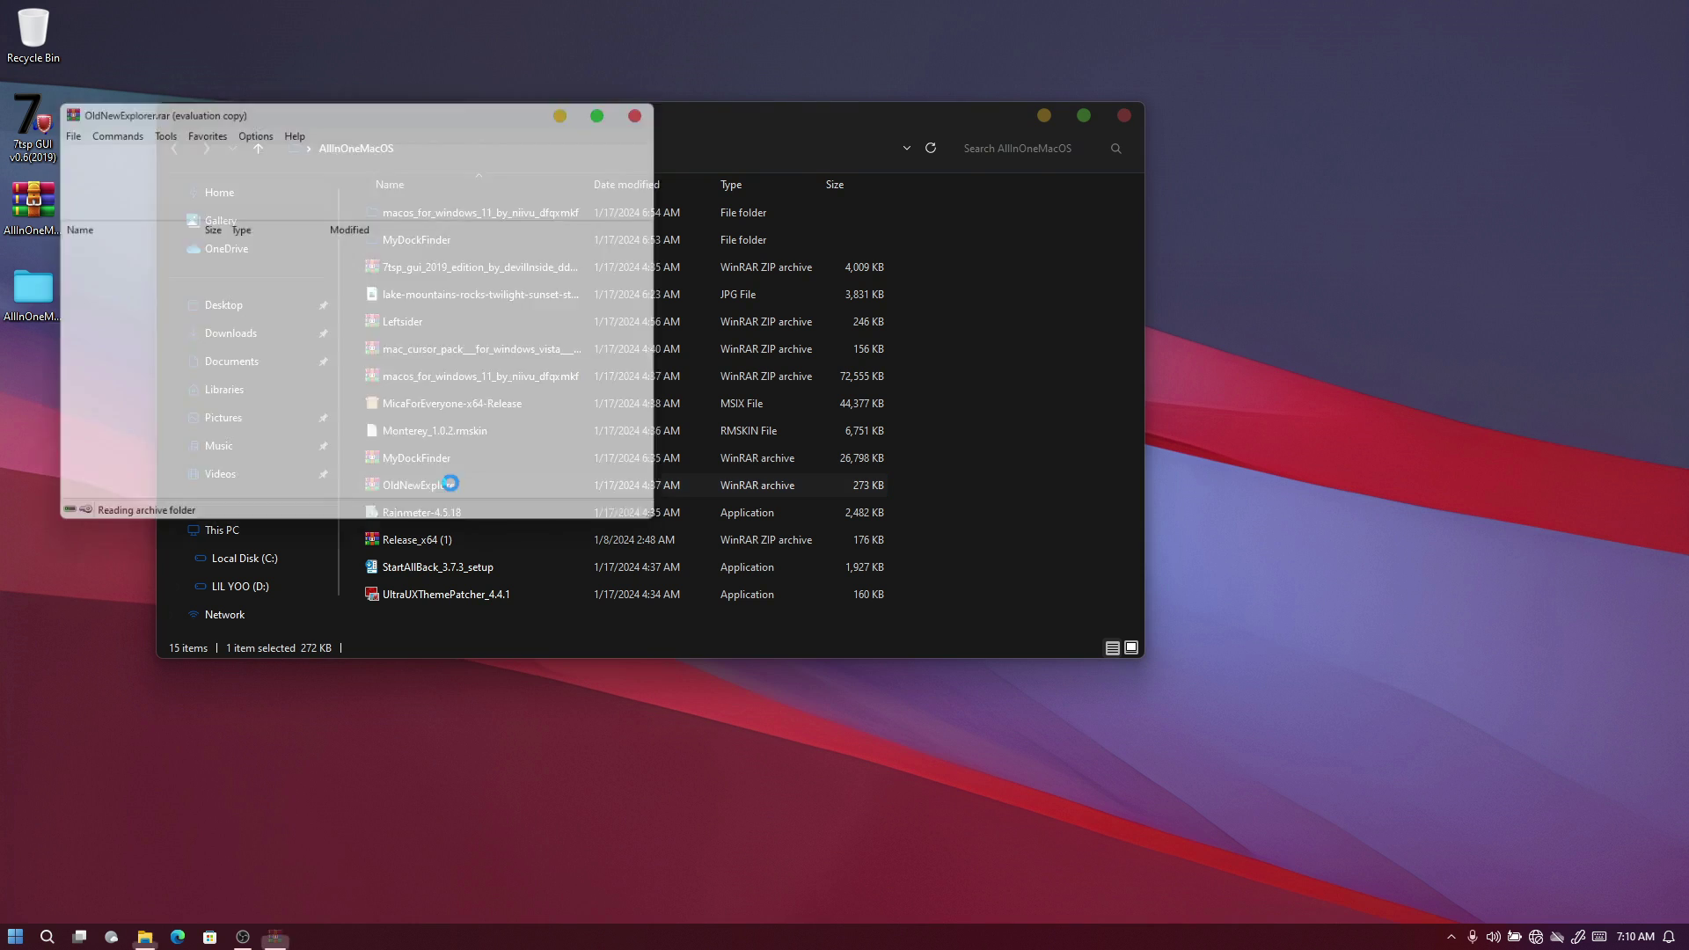
drag(130, 404, 158, 260)
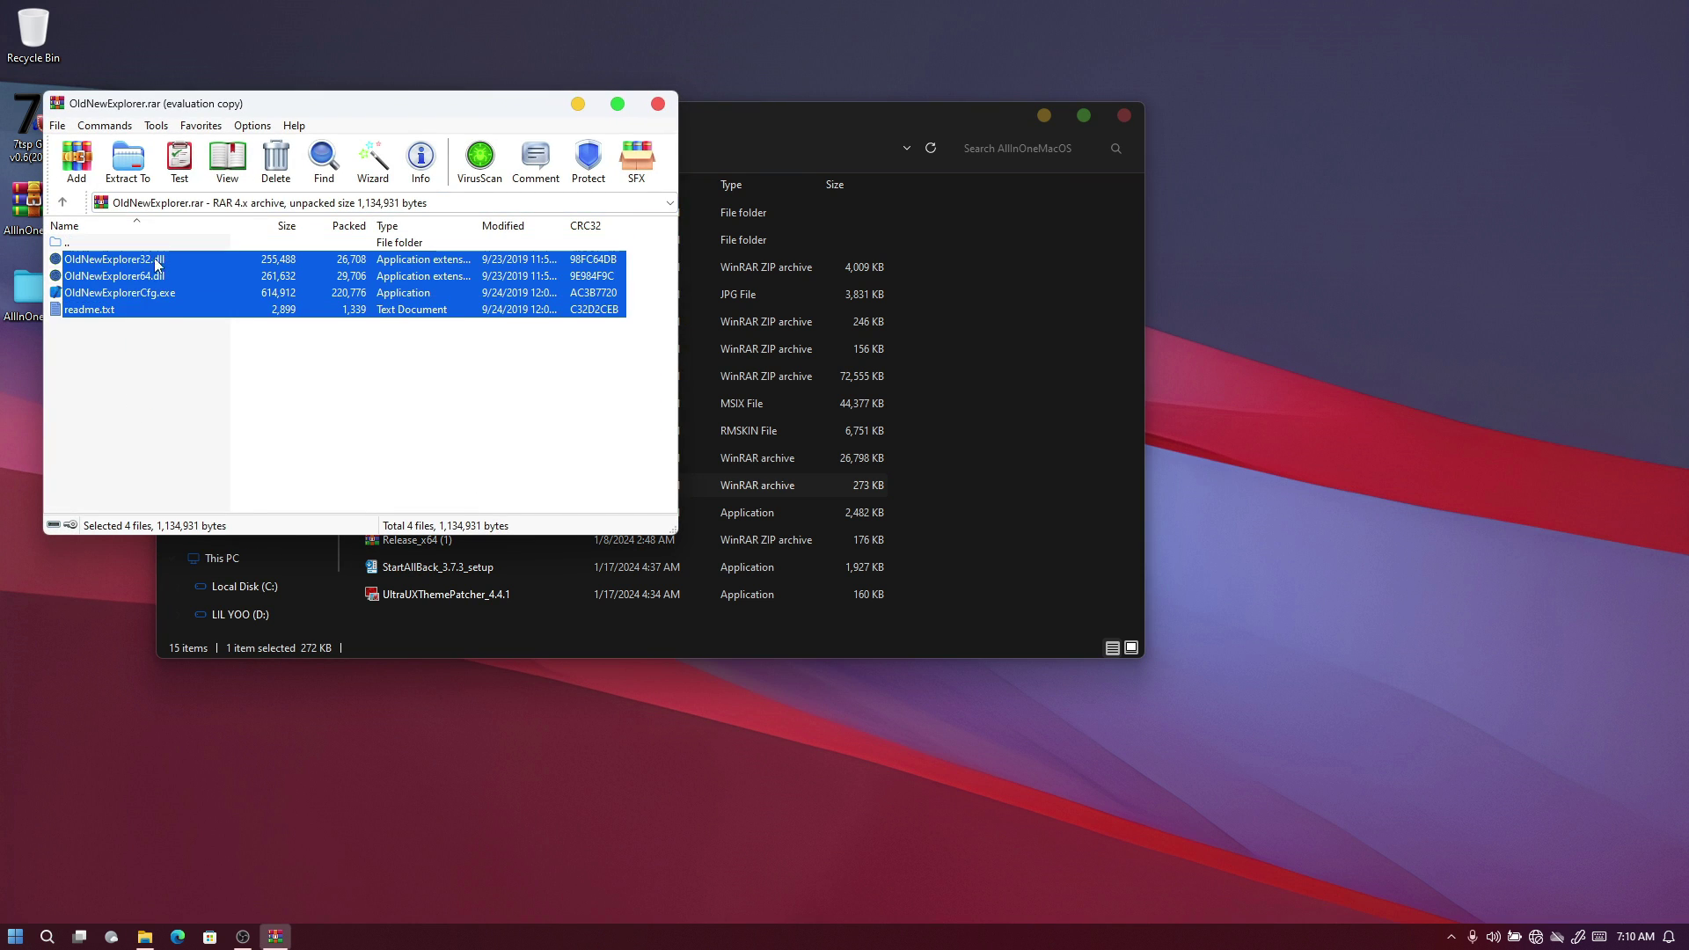
click(658, 104)
right_click(739, 484)
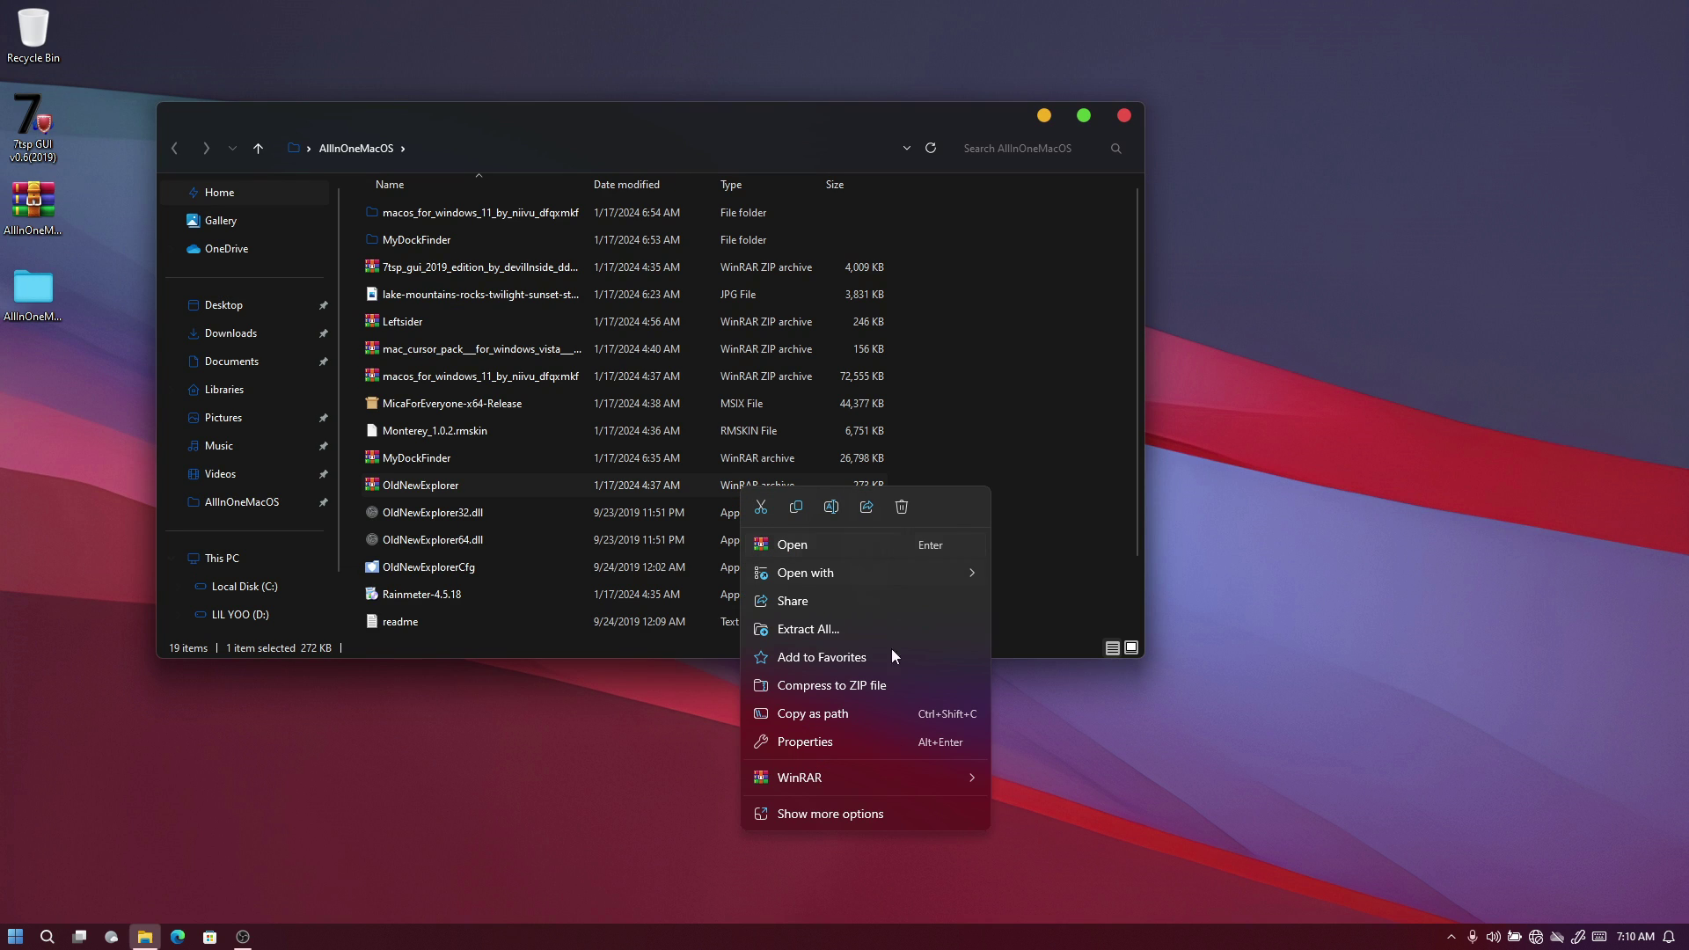
mouse_move(919, 776)
click(1071, 834)
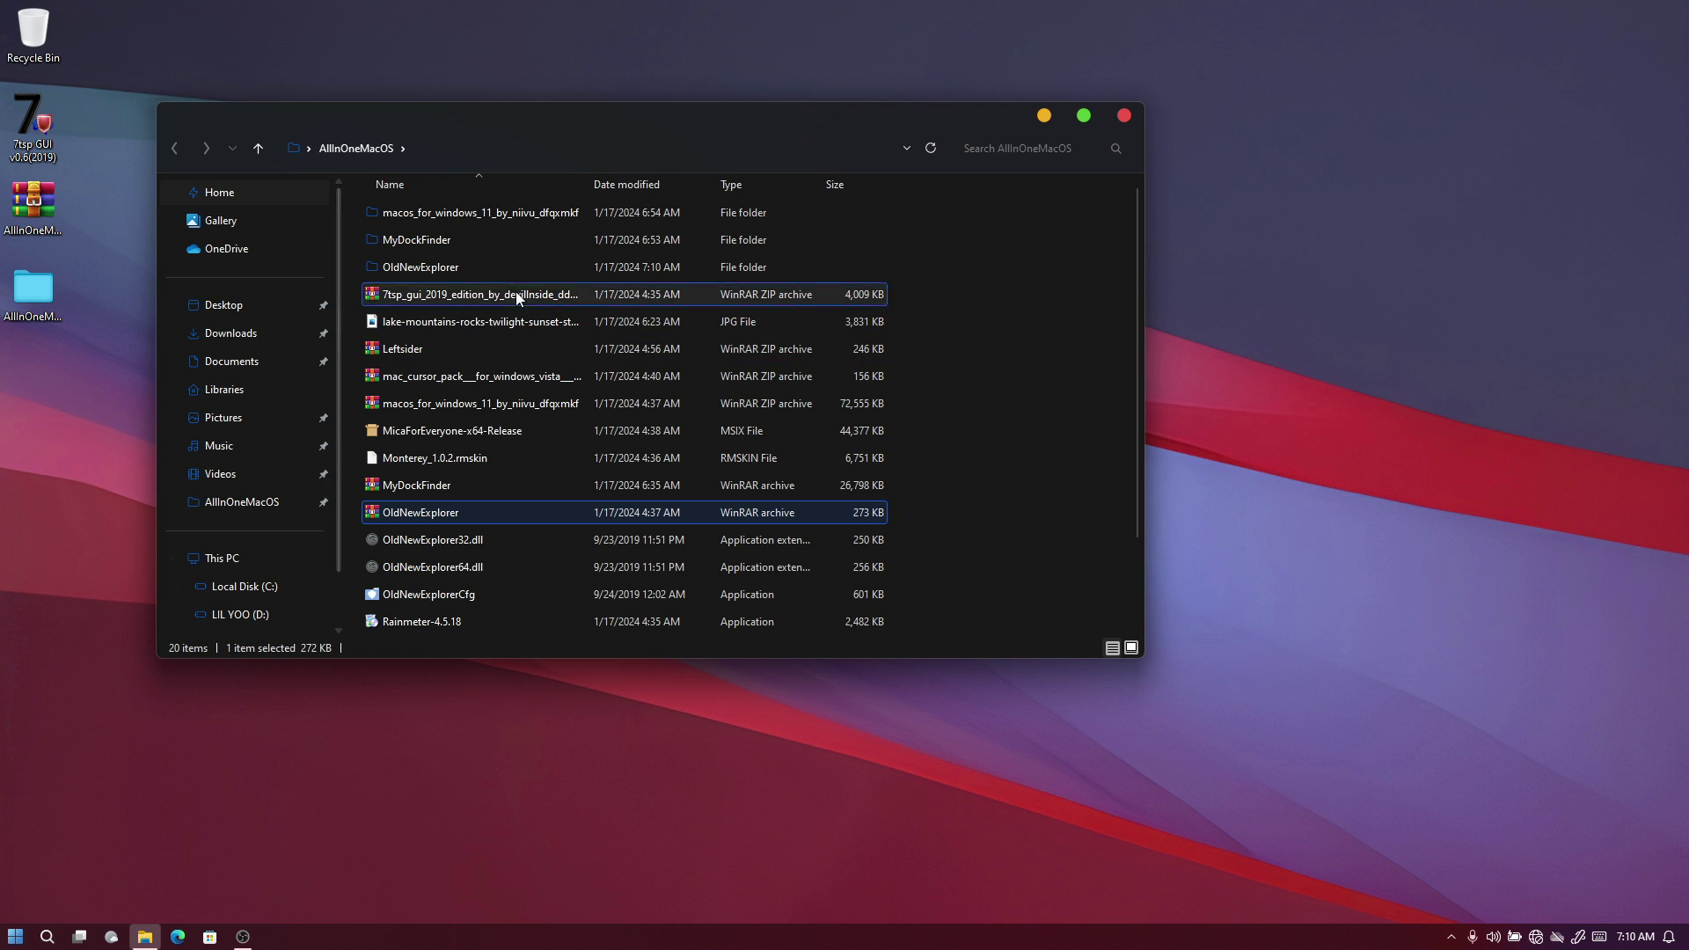
Paste the OldNewExplorer folder into C:\MacOS and open its OldNewExplorerCfg program.
click(437, 266)
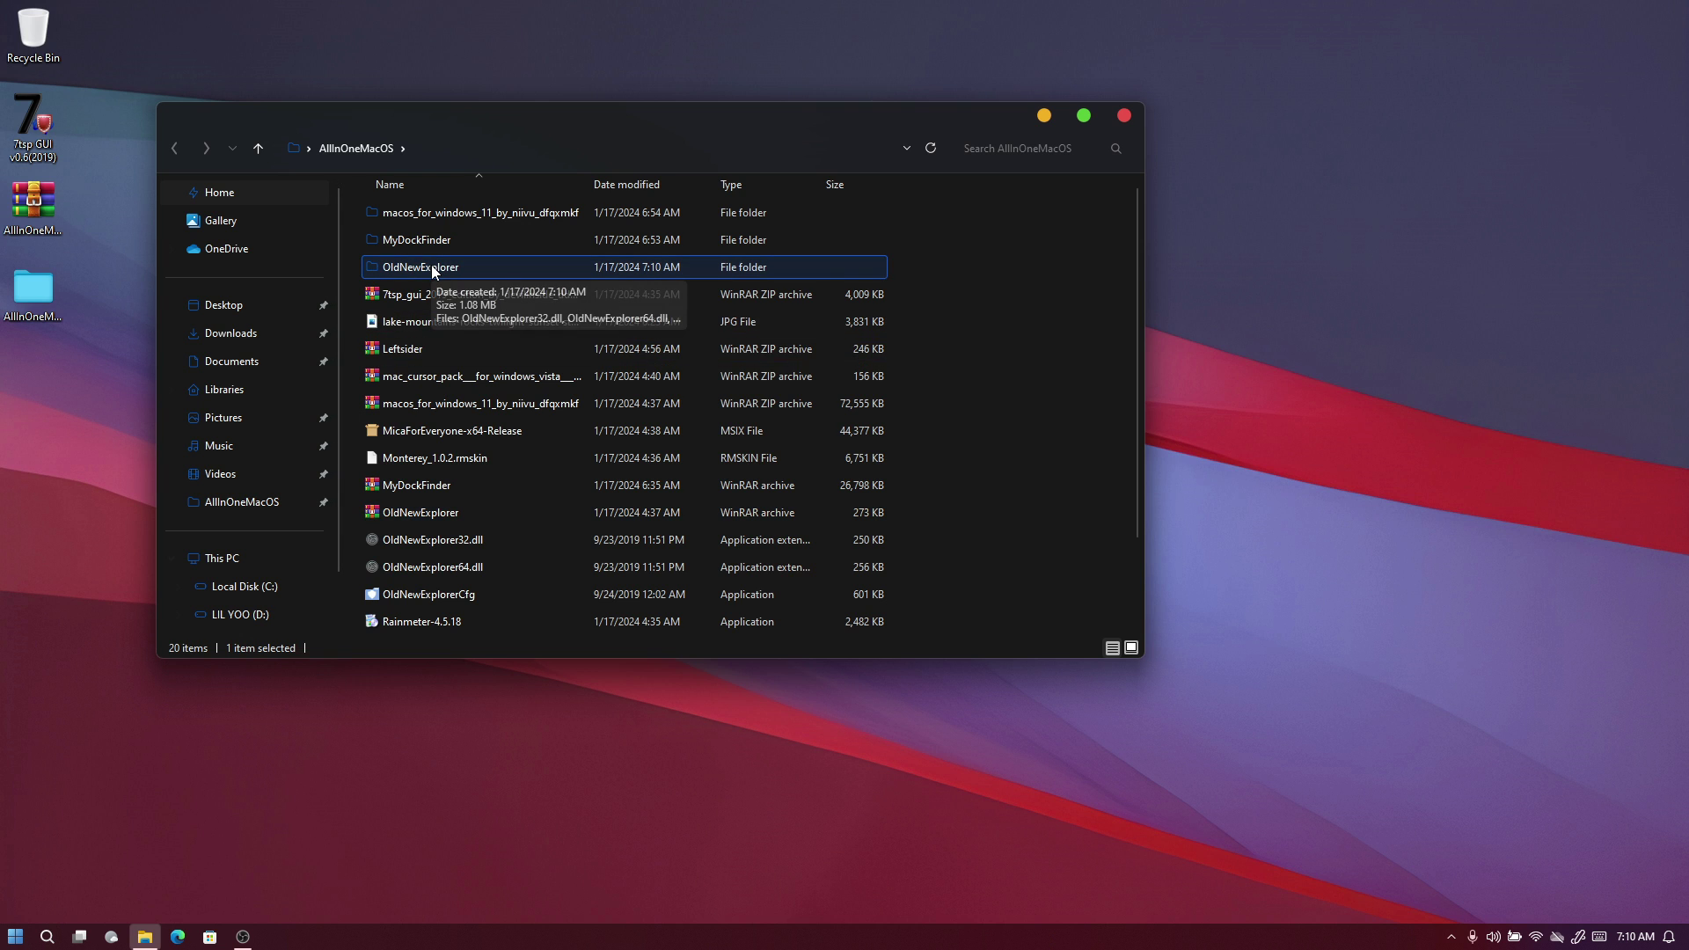
click(292, 586)
double_click(390, 215)
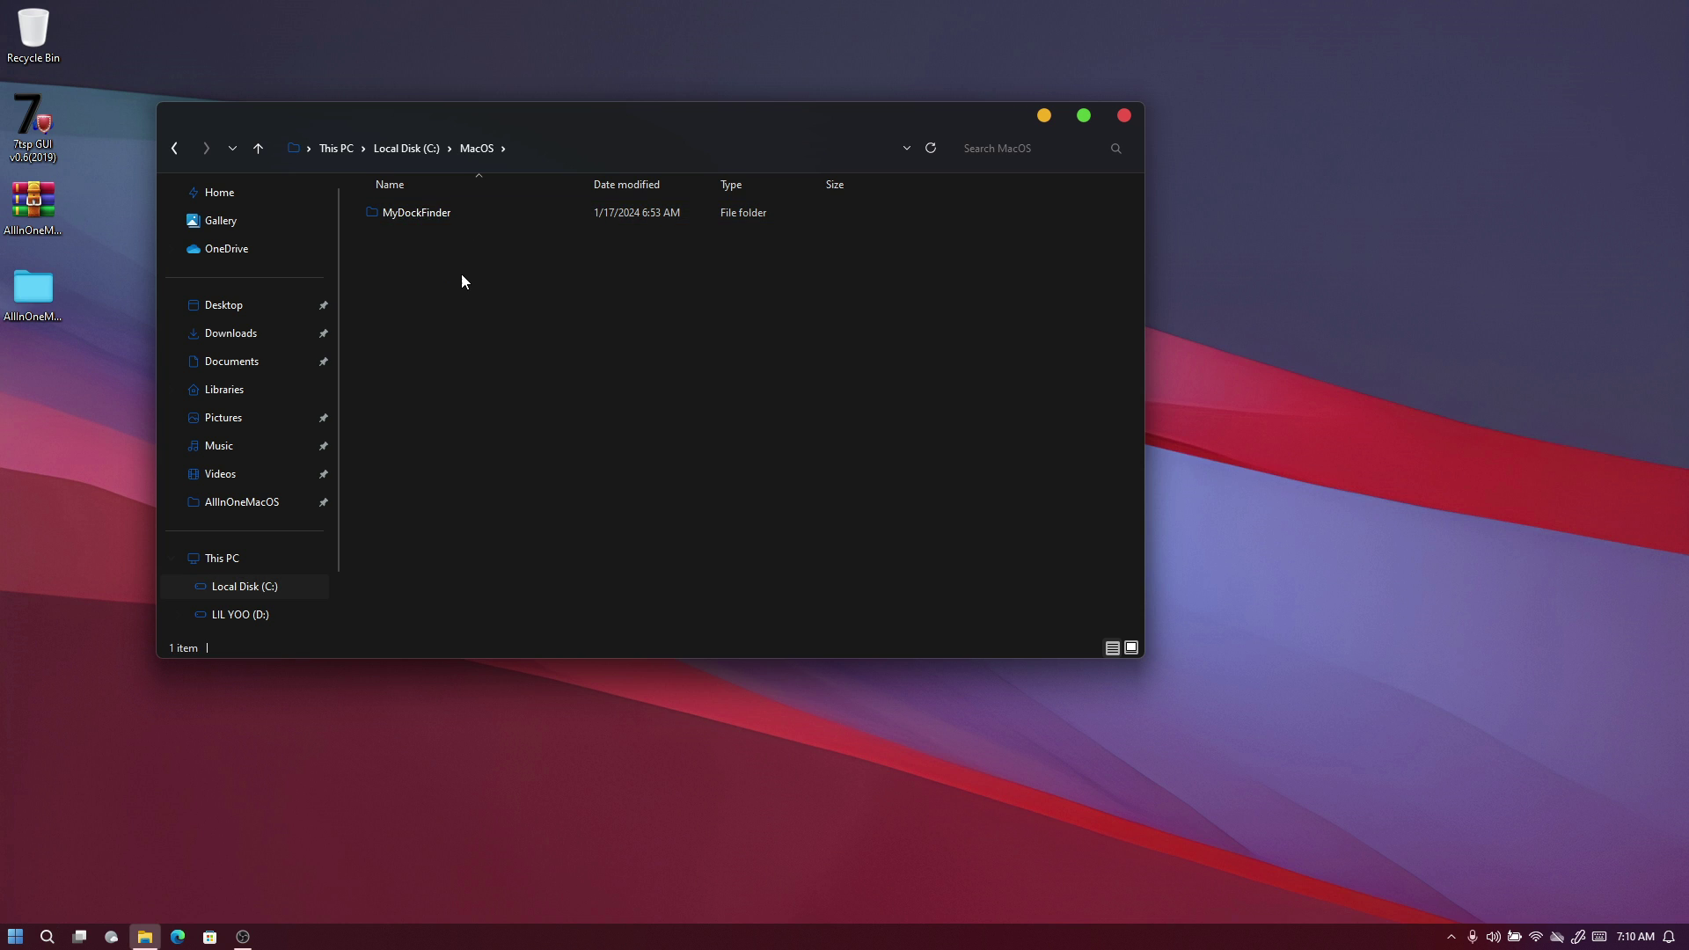
key(ctrl+v)
click(399, 247)
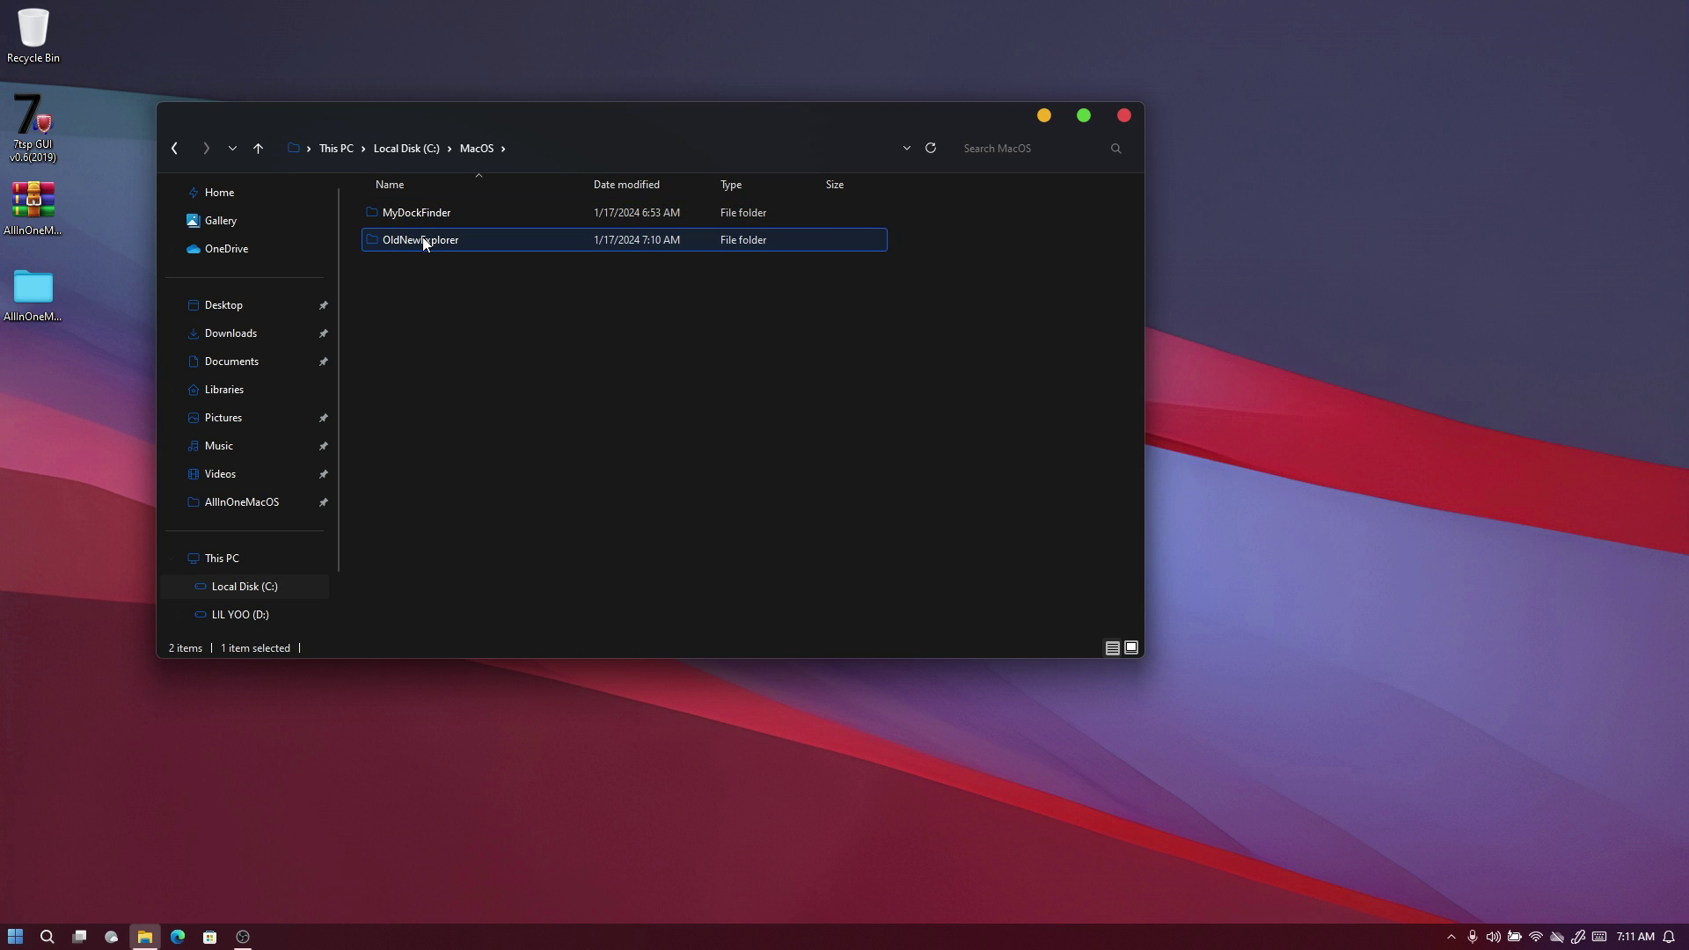
double_click(424, 244)
click(431, 266)
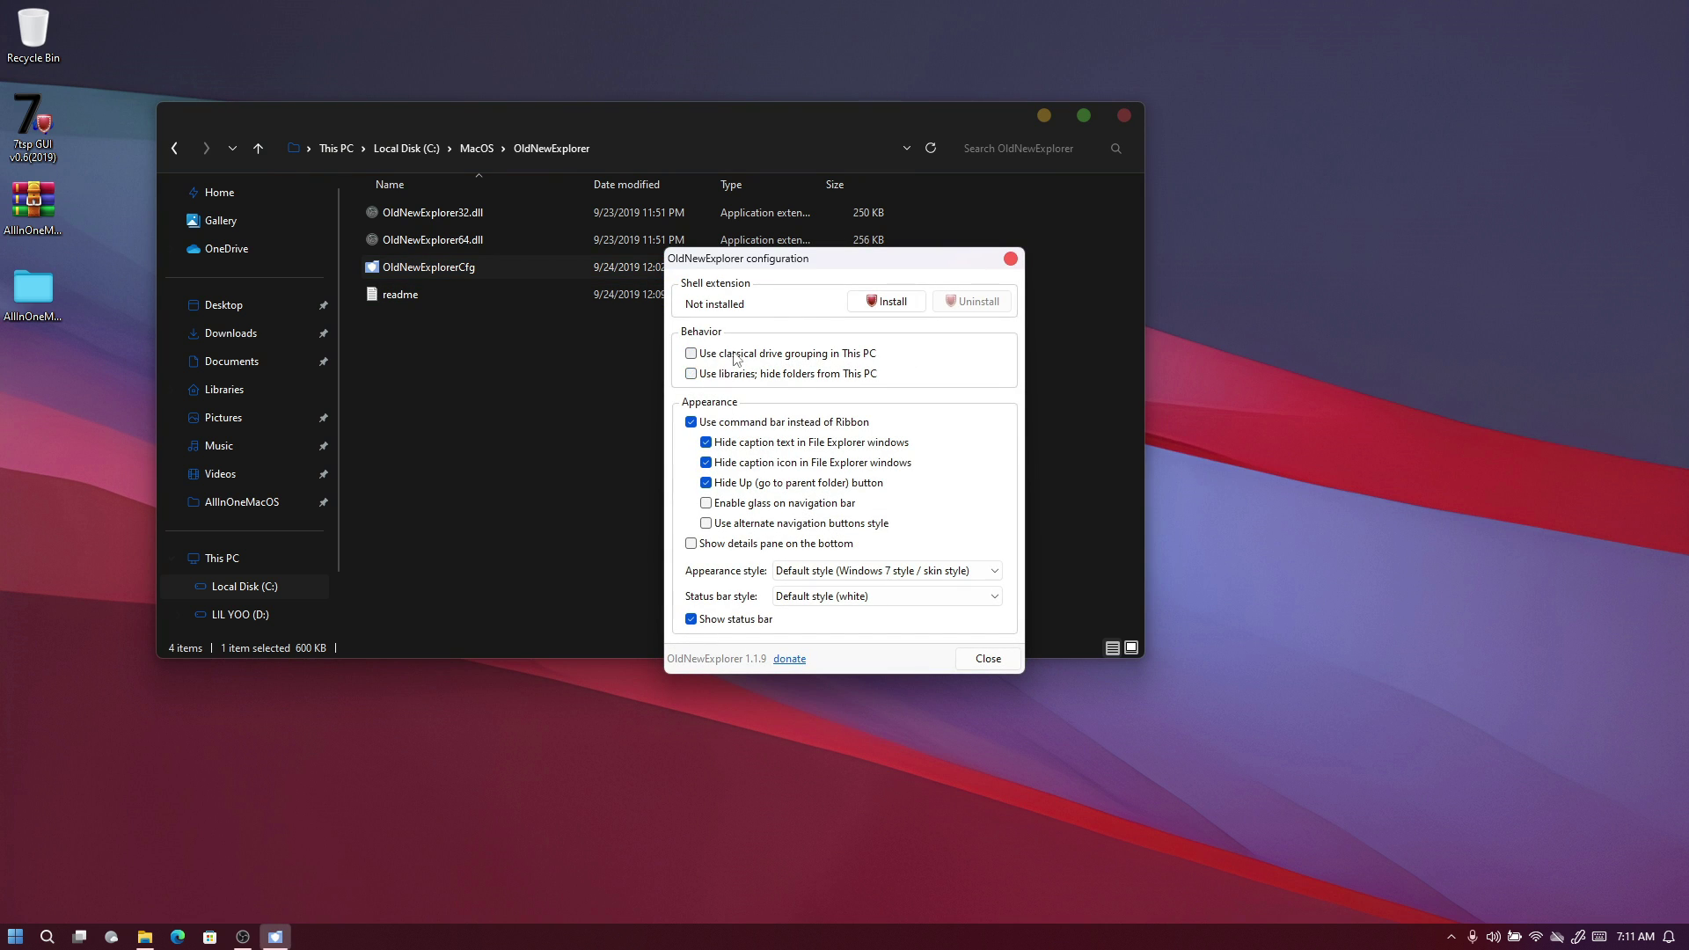
Install OldNewExplorer's shell extension with Show status bar unchecked, then close its configuration.
click(692, 621)
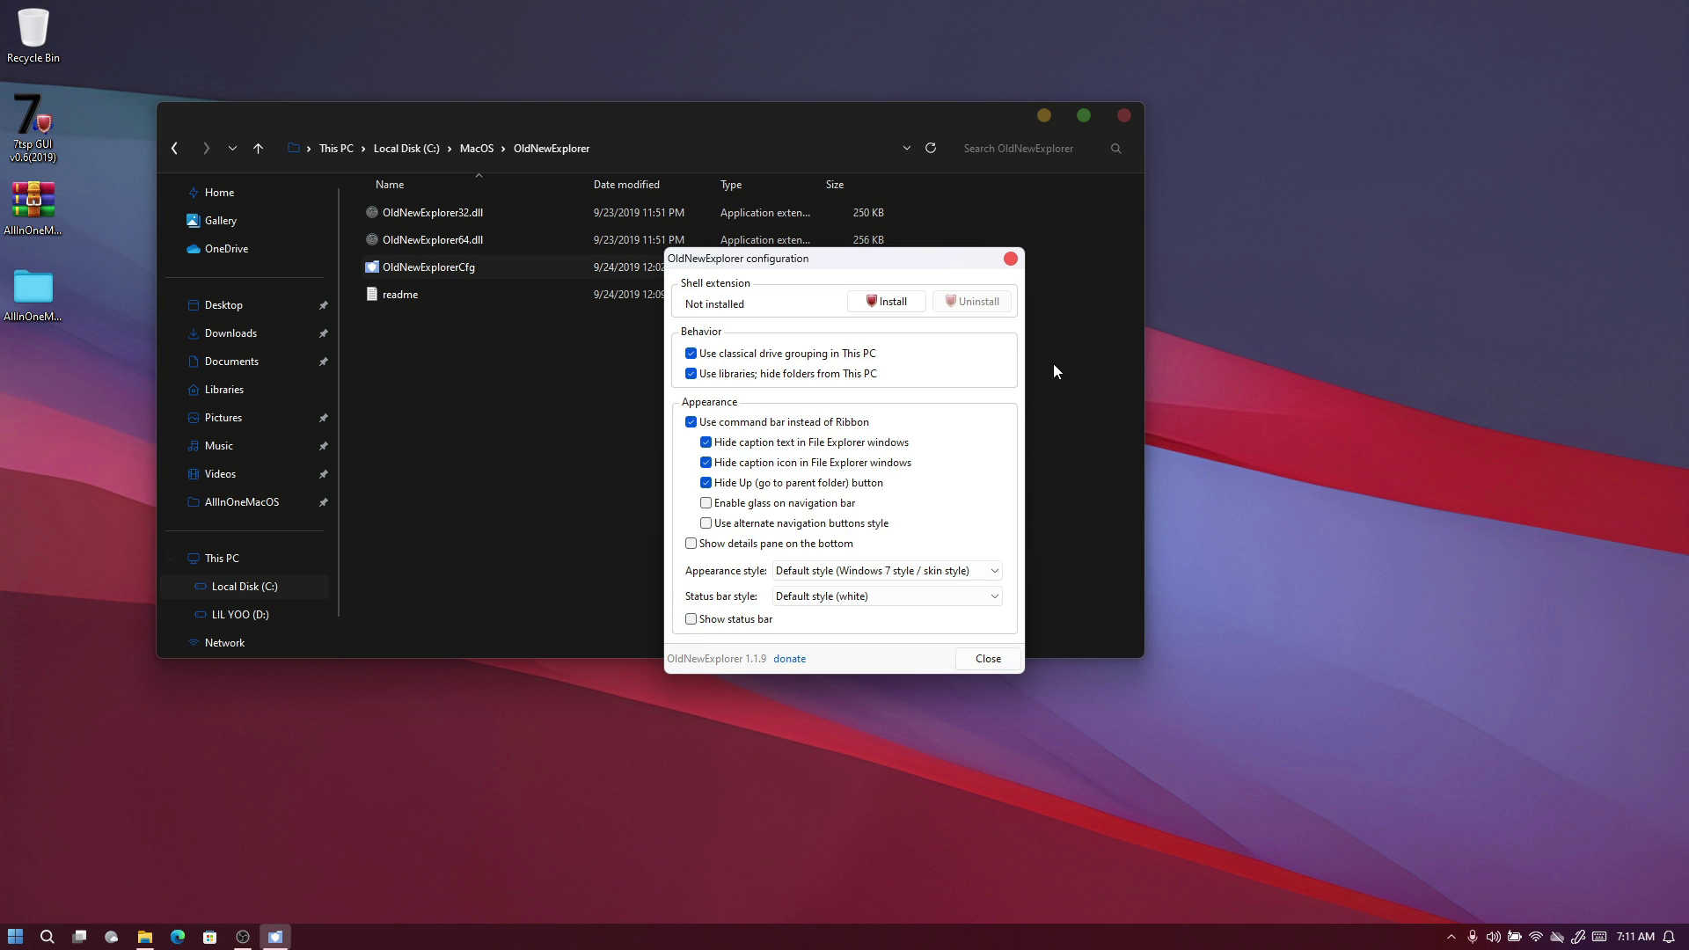
click(866, 300)
click(1009, 260)
click(277, 300)
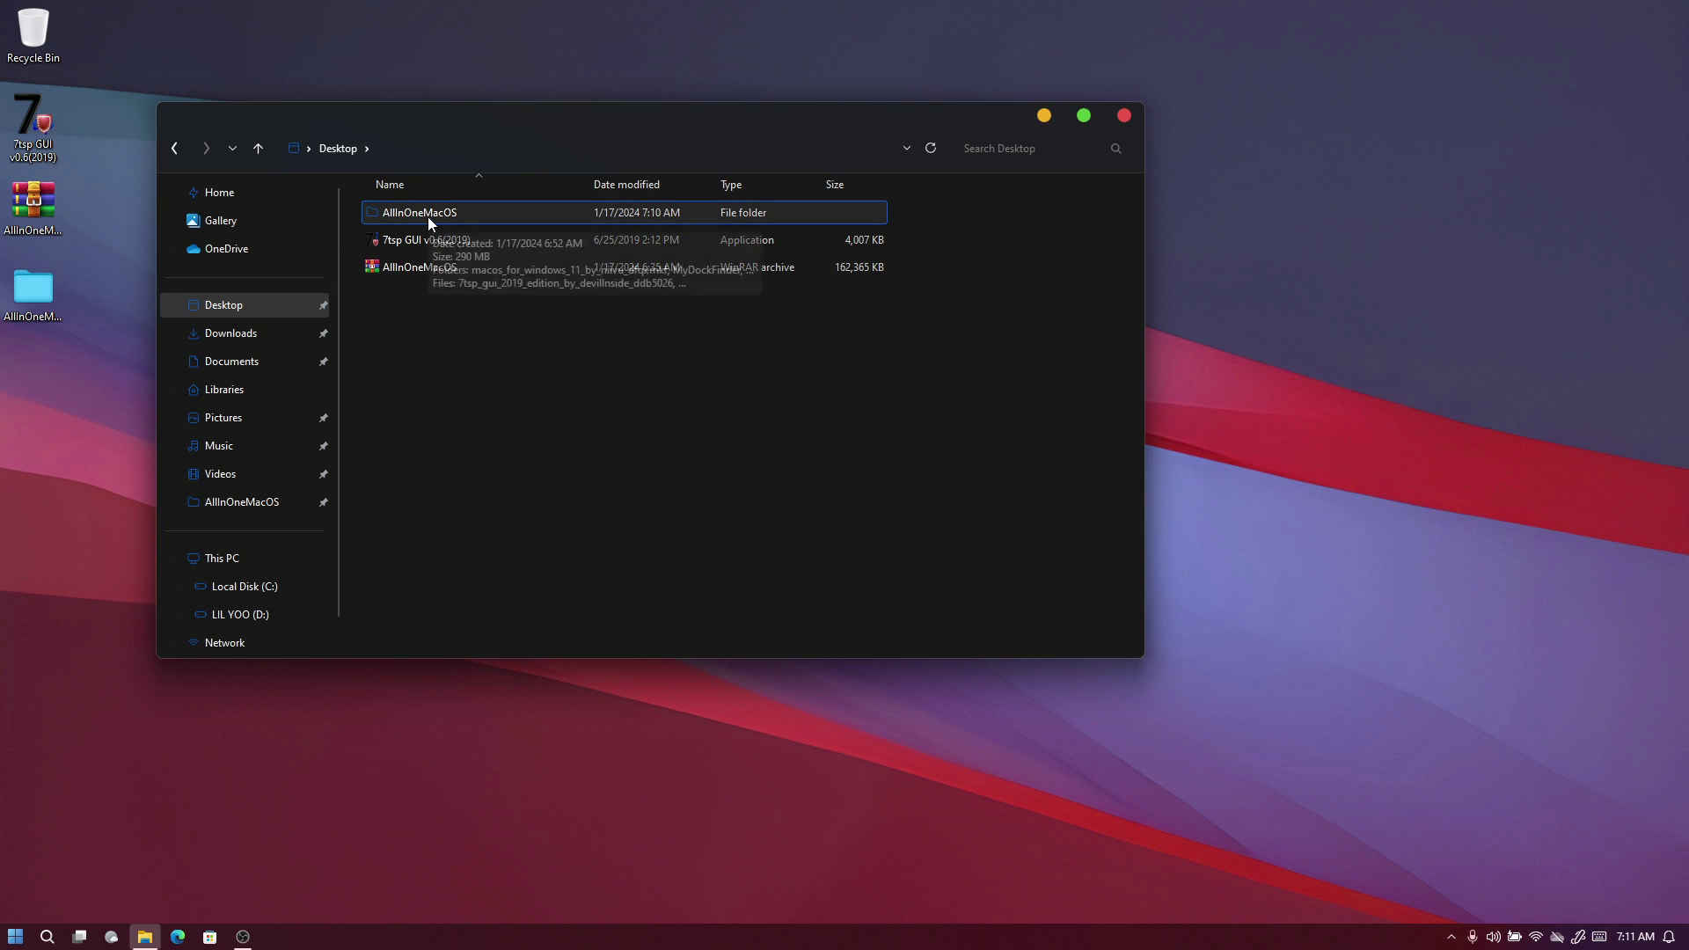
Extract the Leftsider archive in AllInOneMacOS into its own Leftsider folder and select it.
double_click(429, 220)
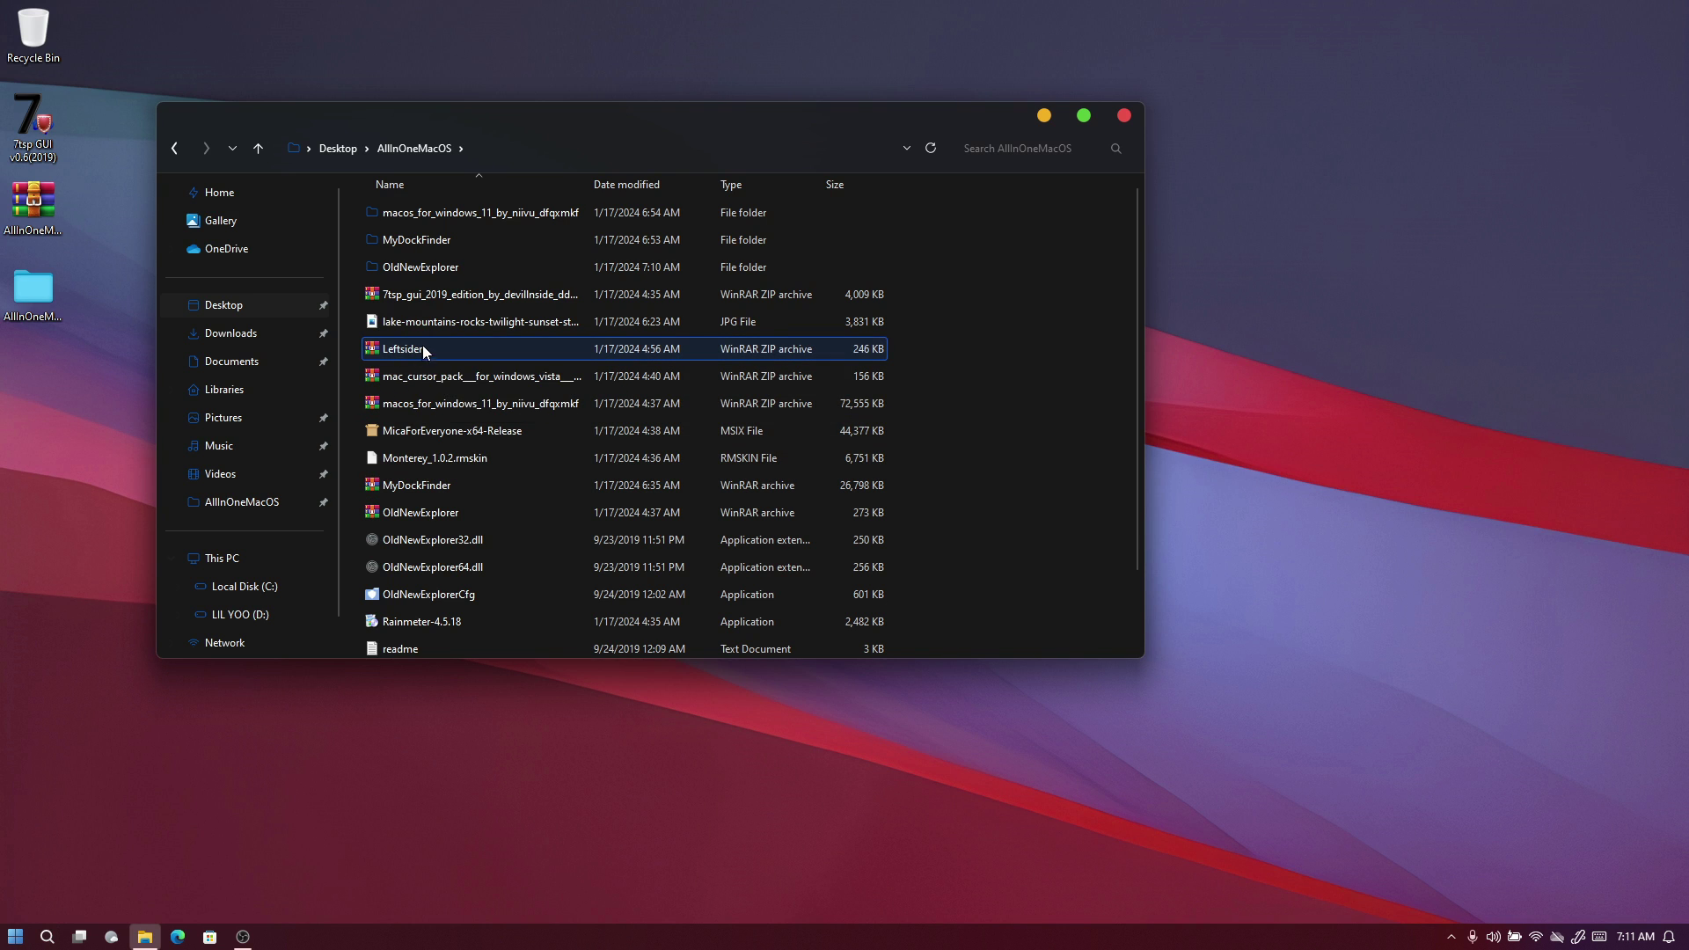
drag(422, 349, 996, 324)
mouse_move(1085, 336)
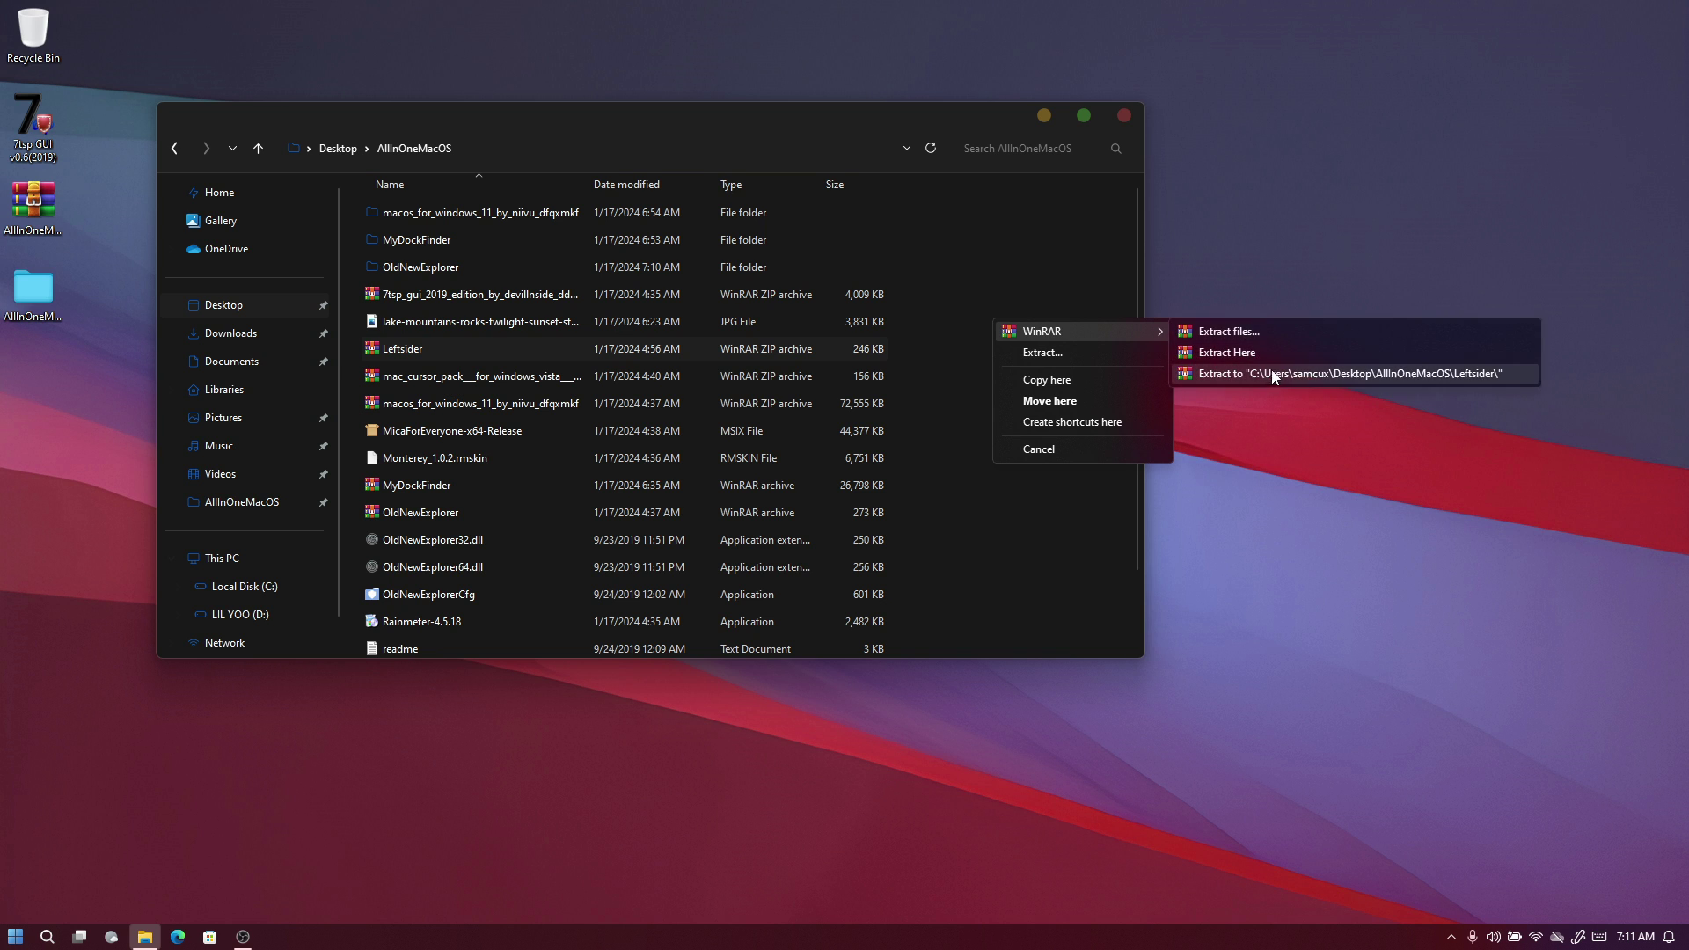
click(1270, 375)
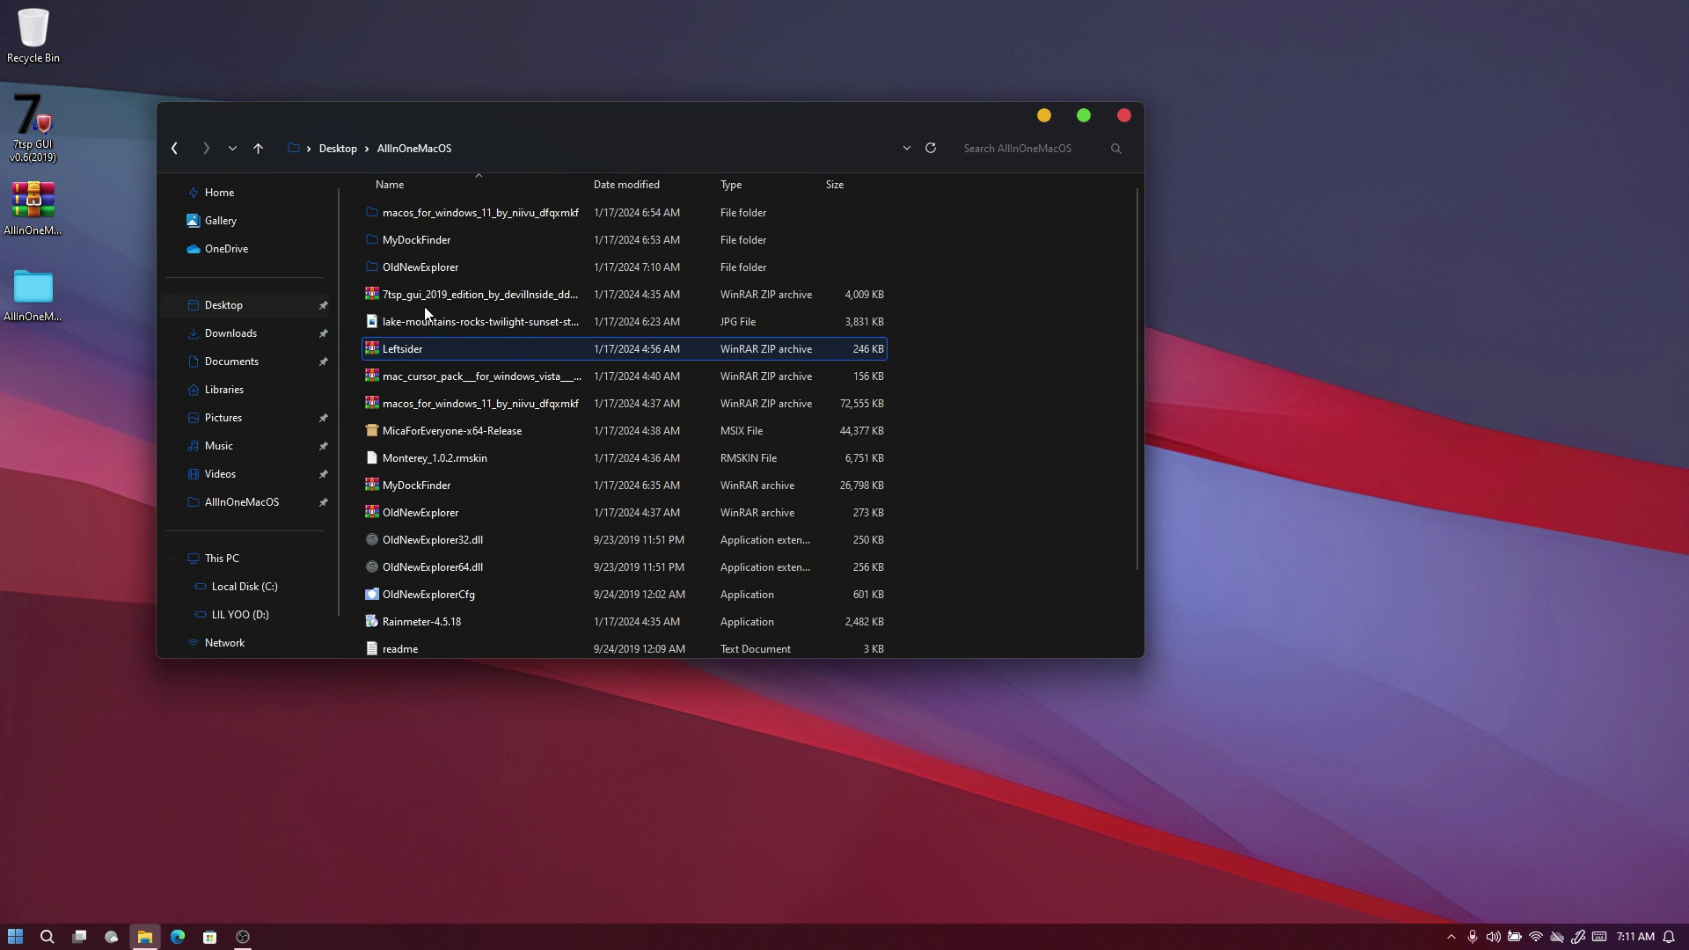
click(451, 212)
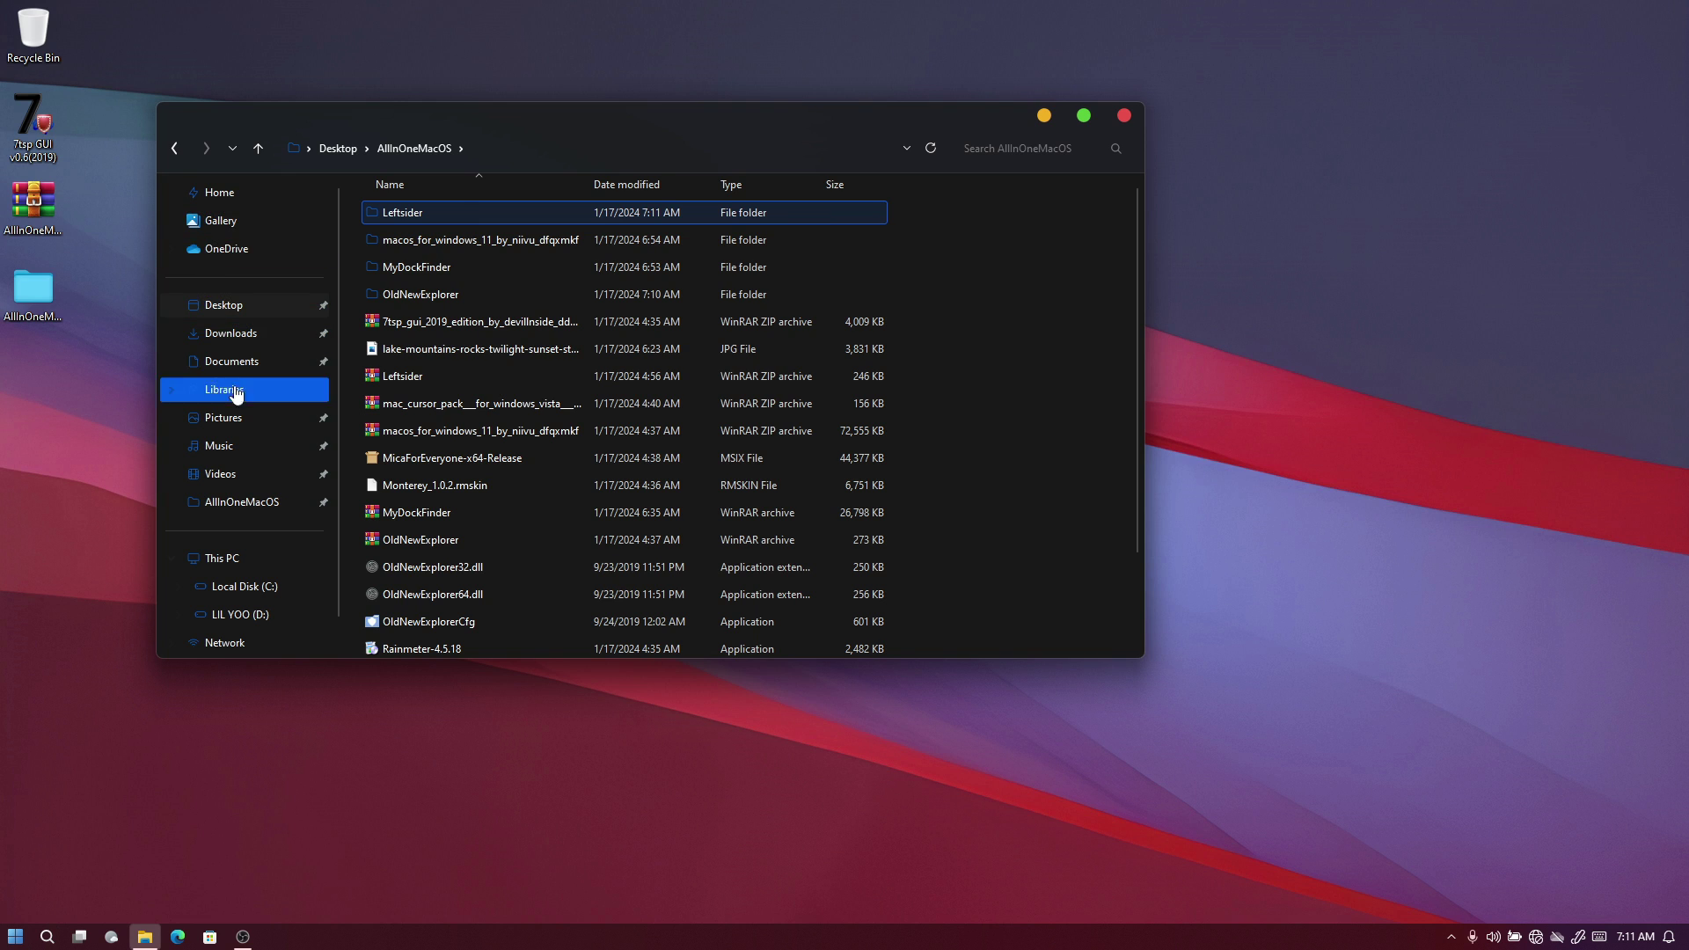
Paste the Leftsider folder into the empty C:\MacOS folder.
click(260, 612)
click(268, 587)
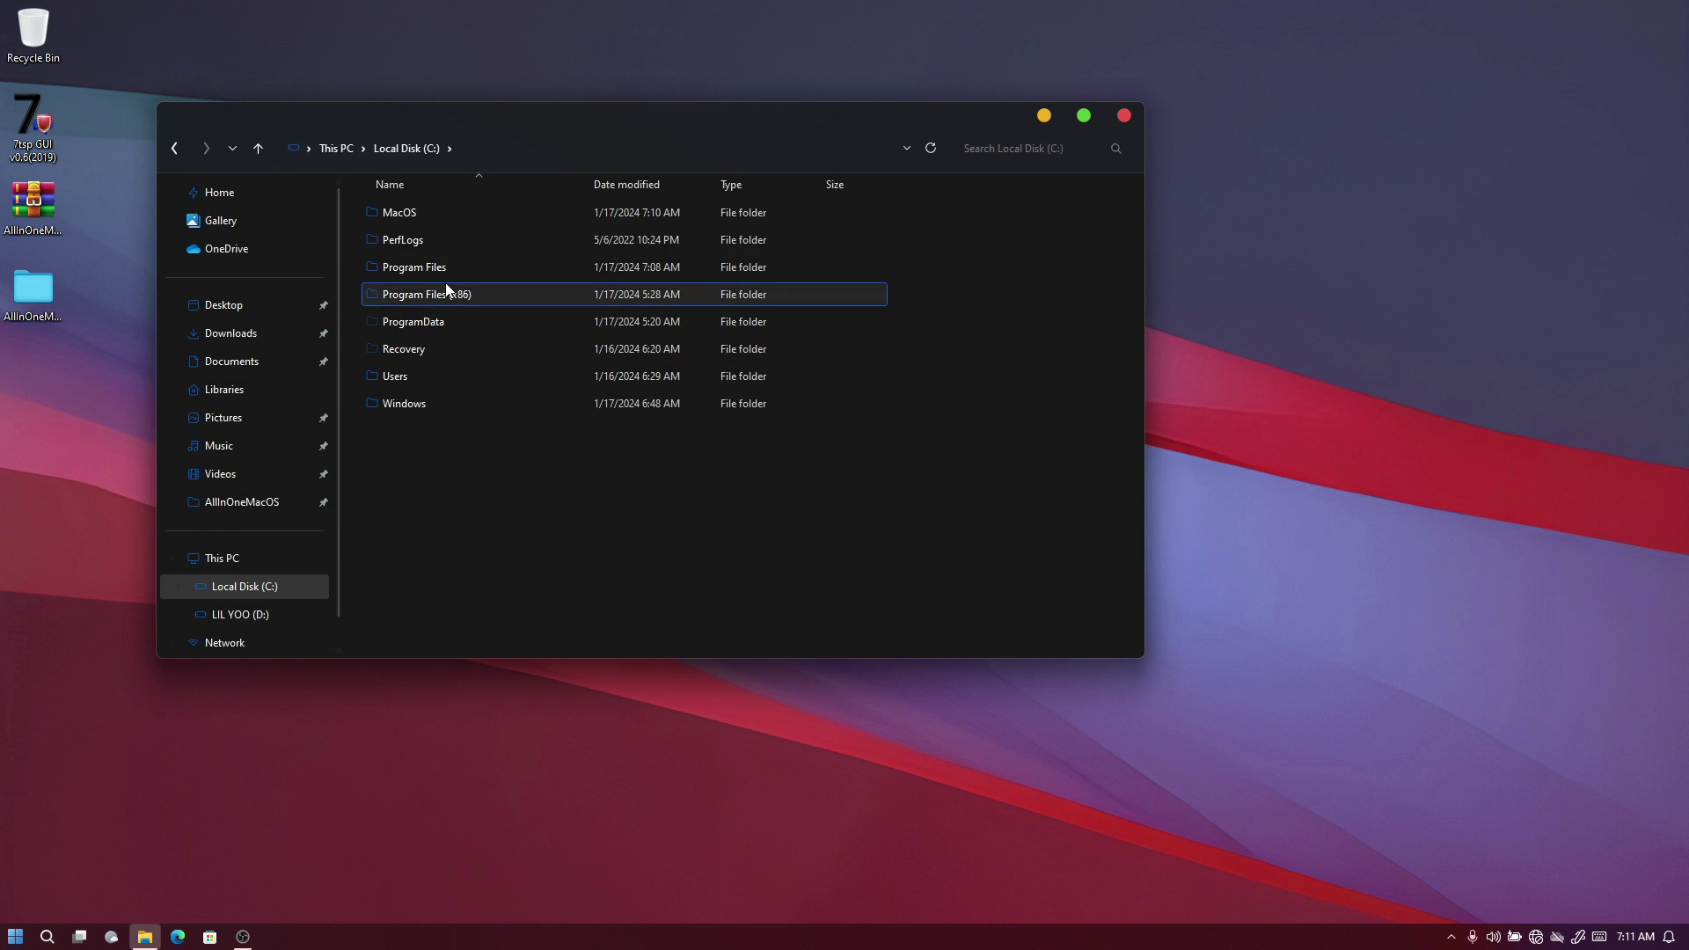
double_click(443, 220)
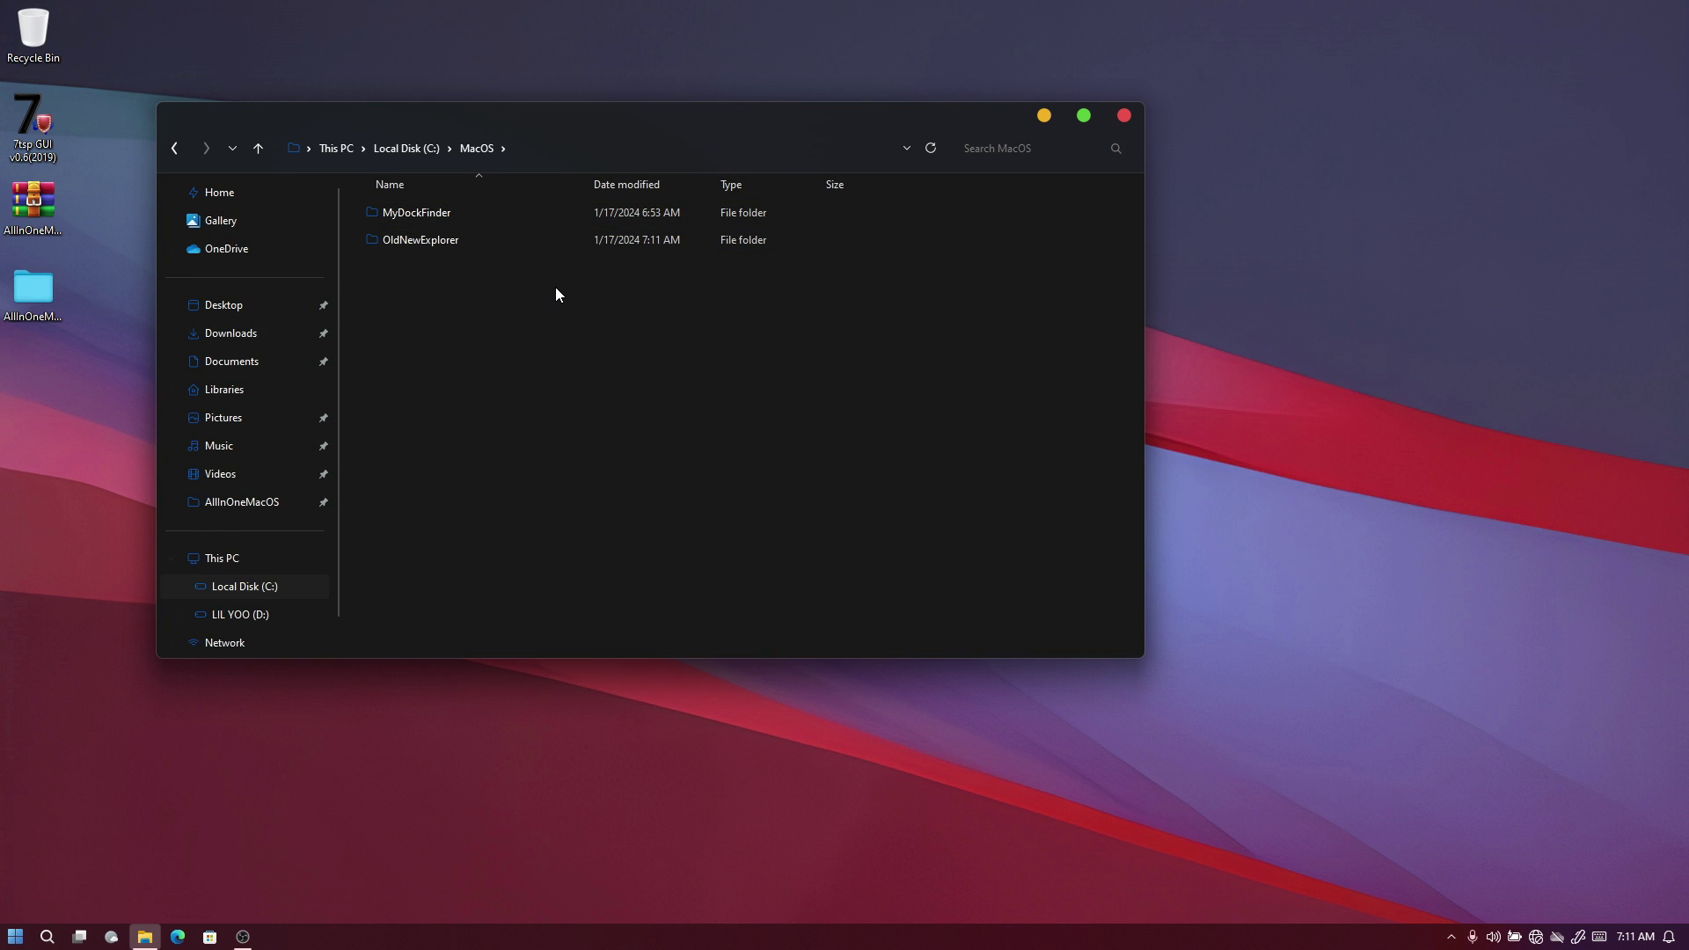
right_click(556, 288)
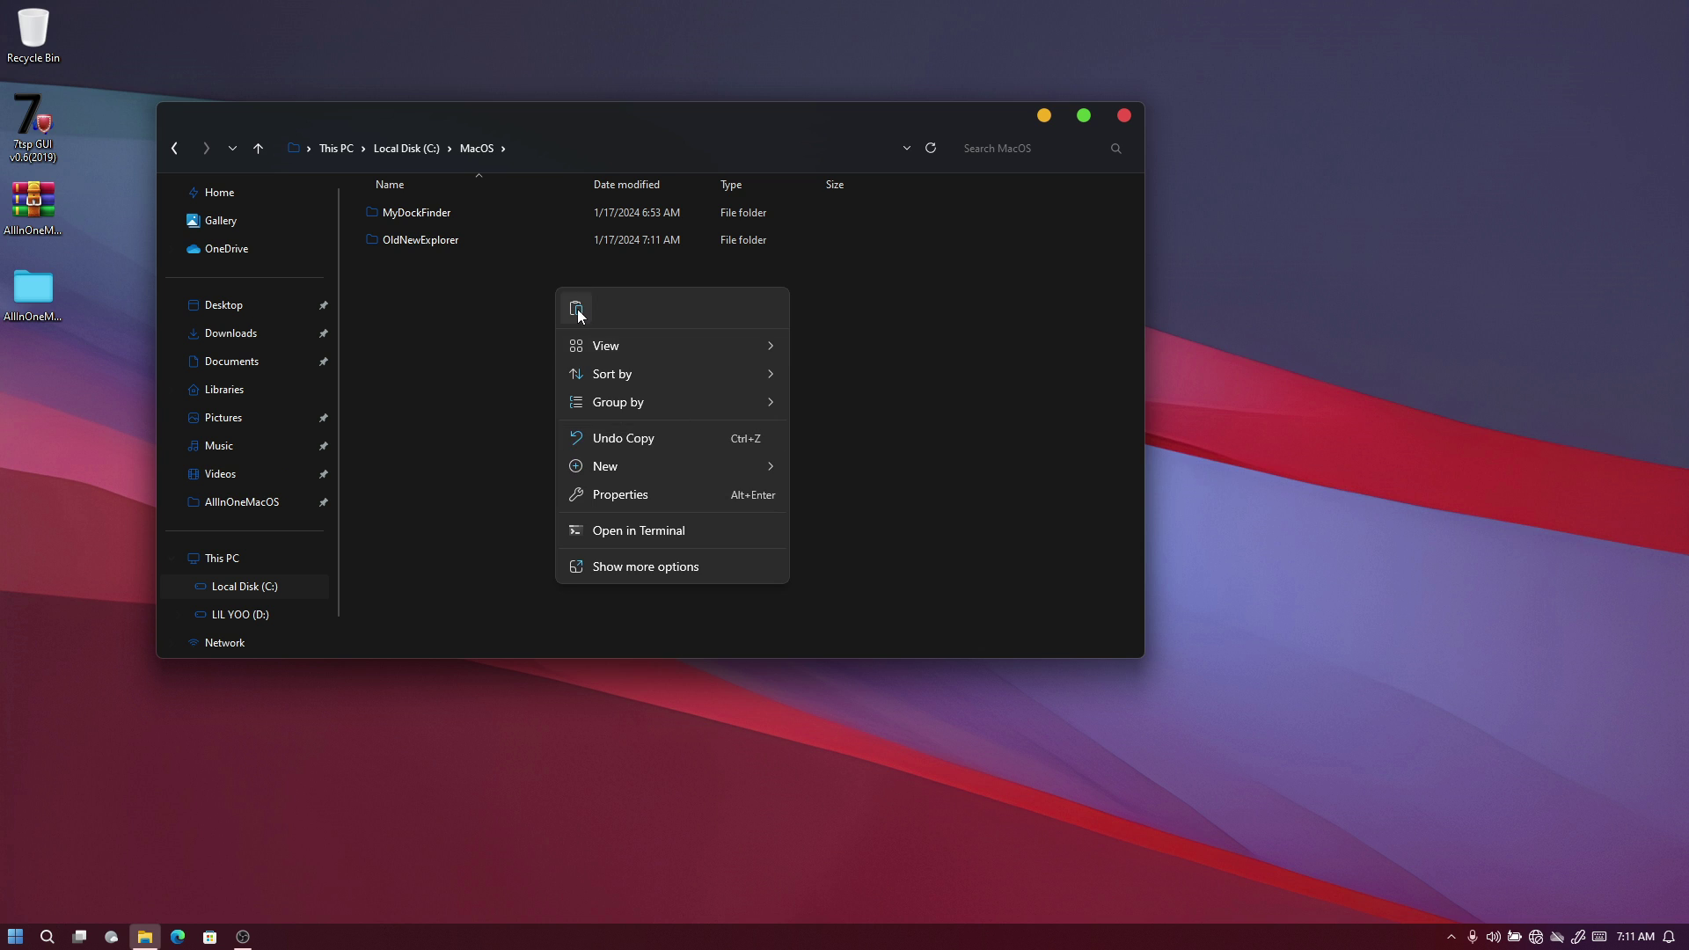
click(578, 309)
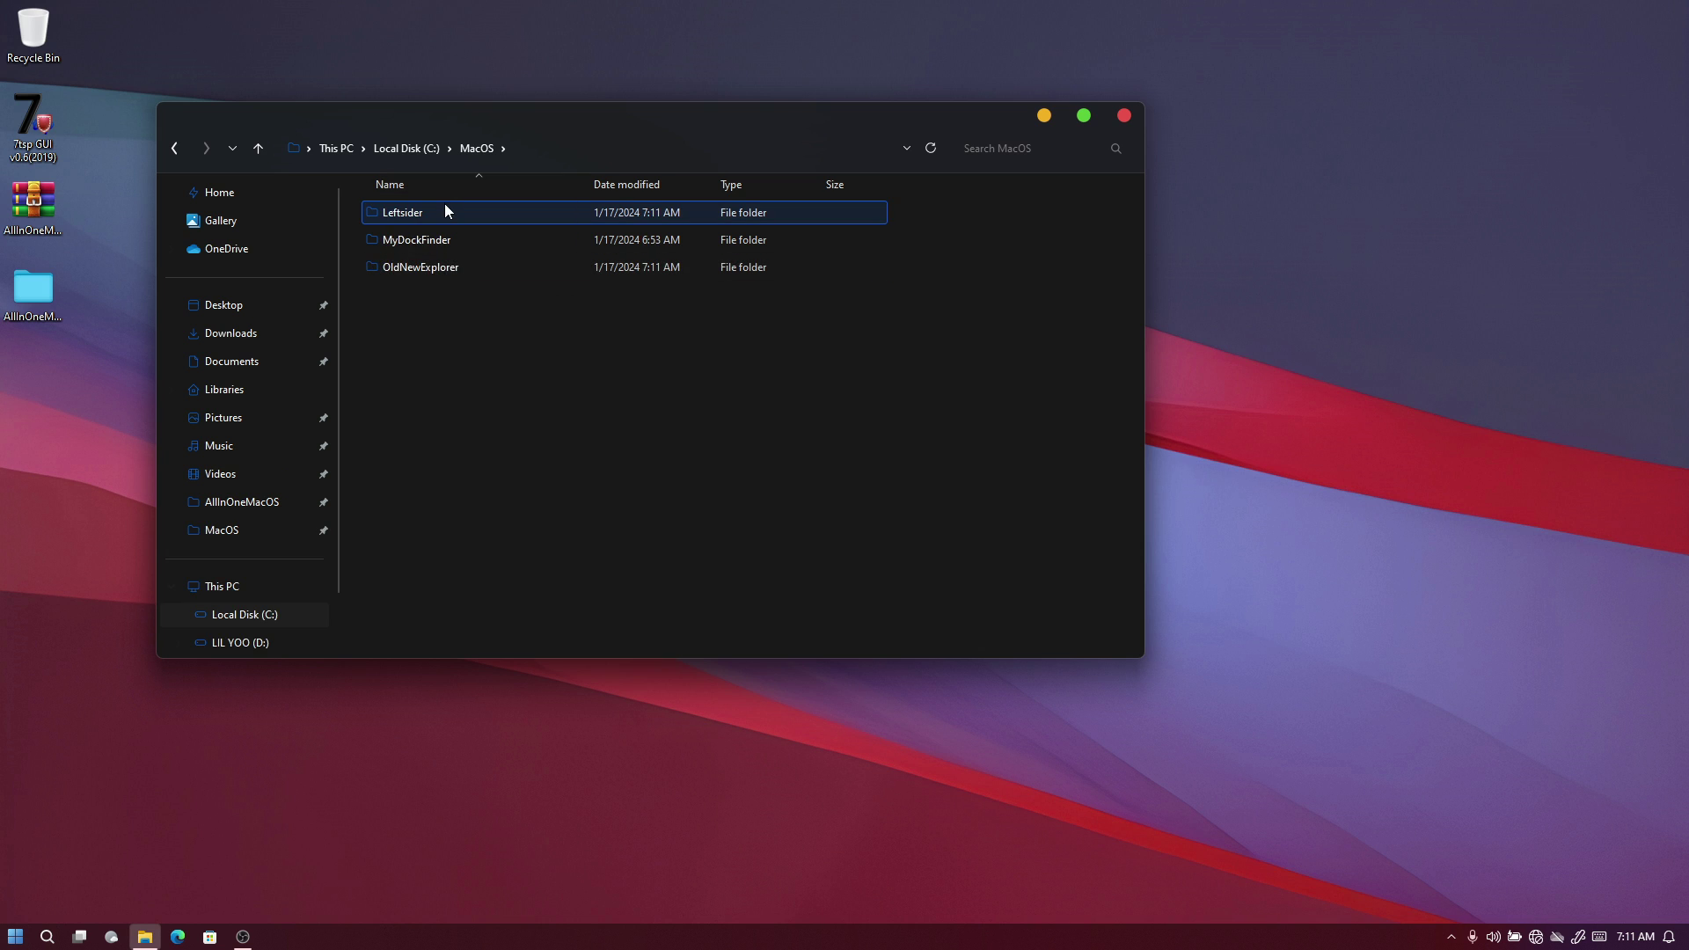
Open Leftsider\Leftsider V1.02 and select the leftsider application.
double_click(446, 212)
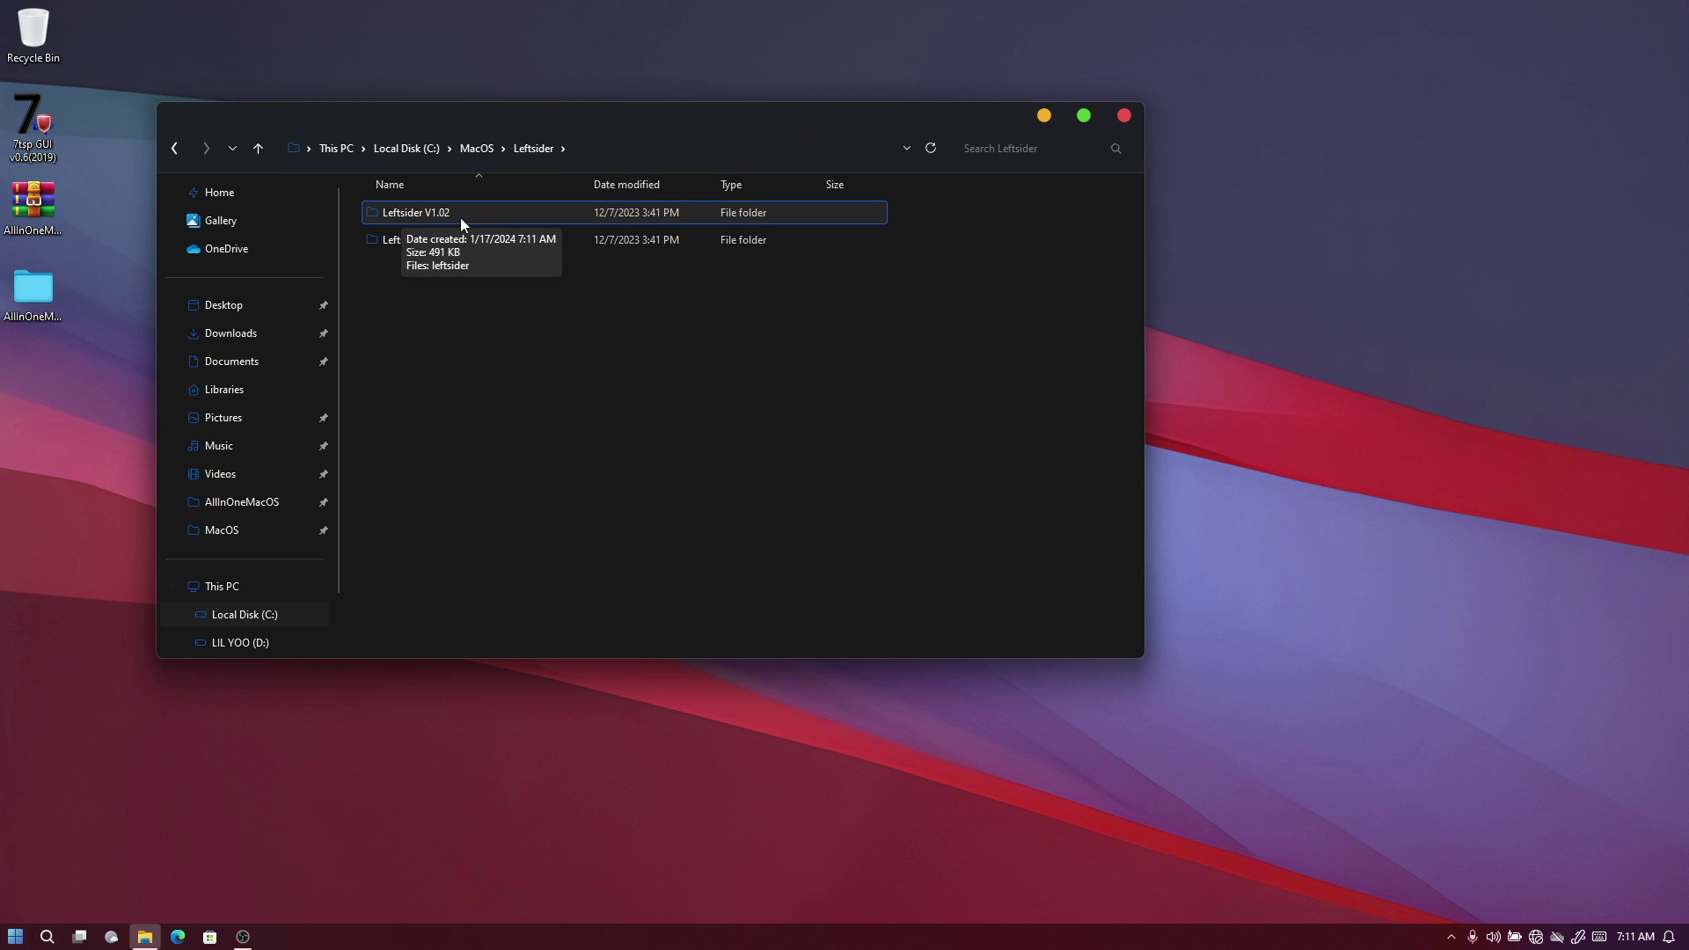
double_click(447, 214)
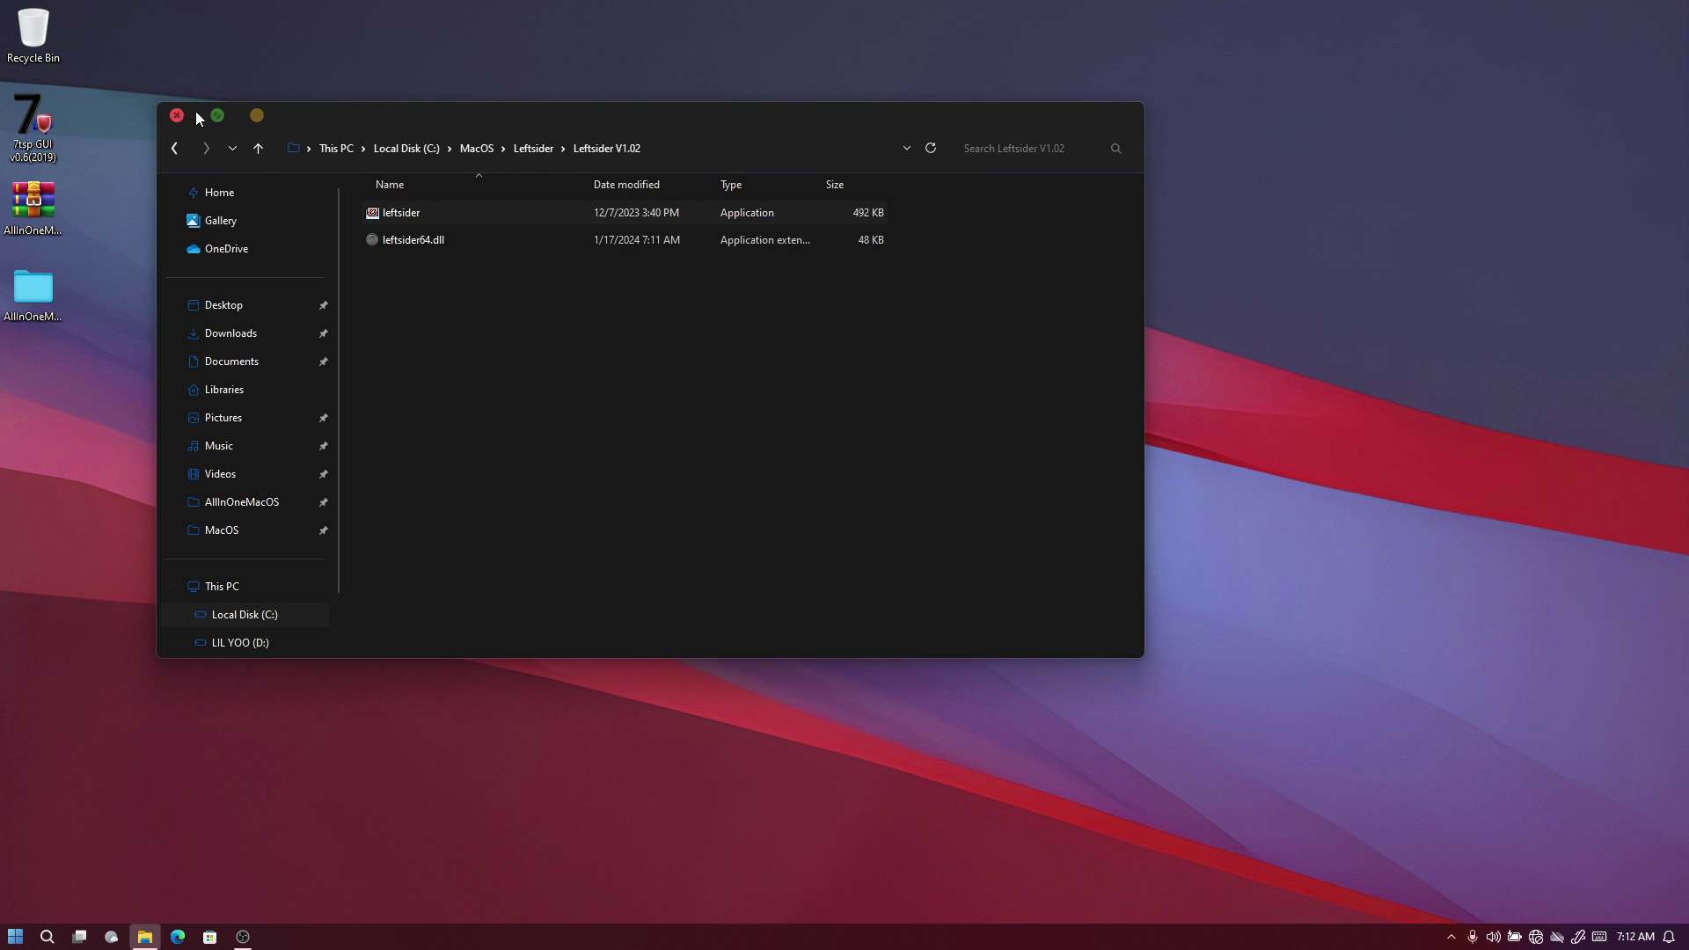
click(425, 219)
click(431, 214)
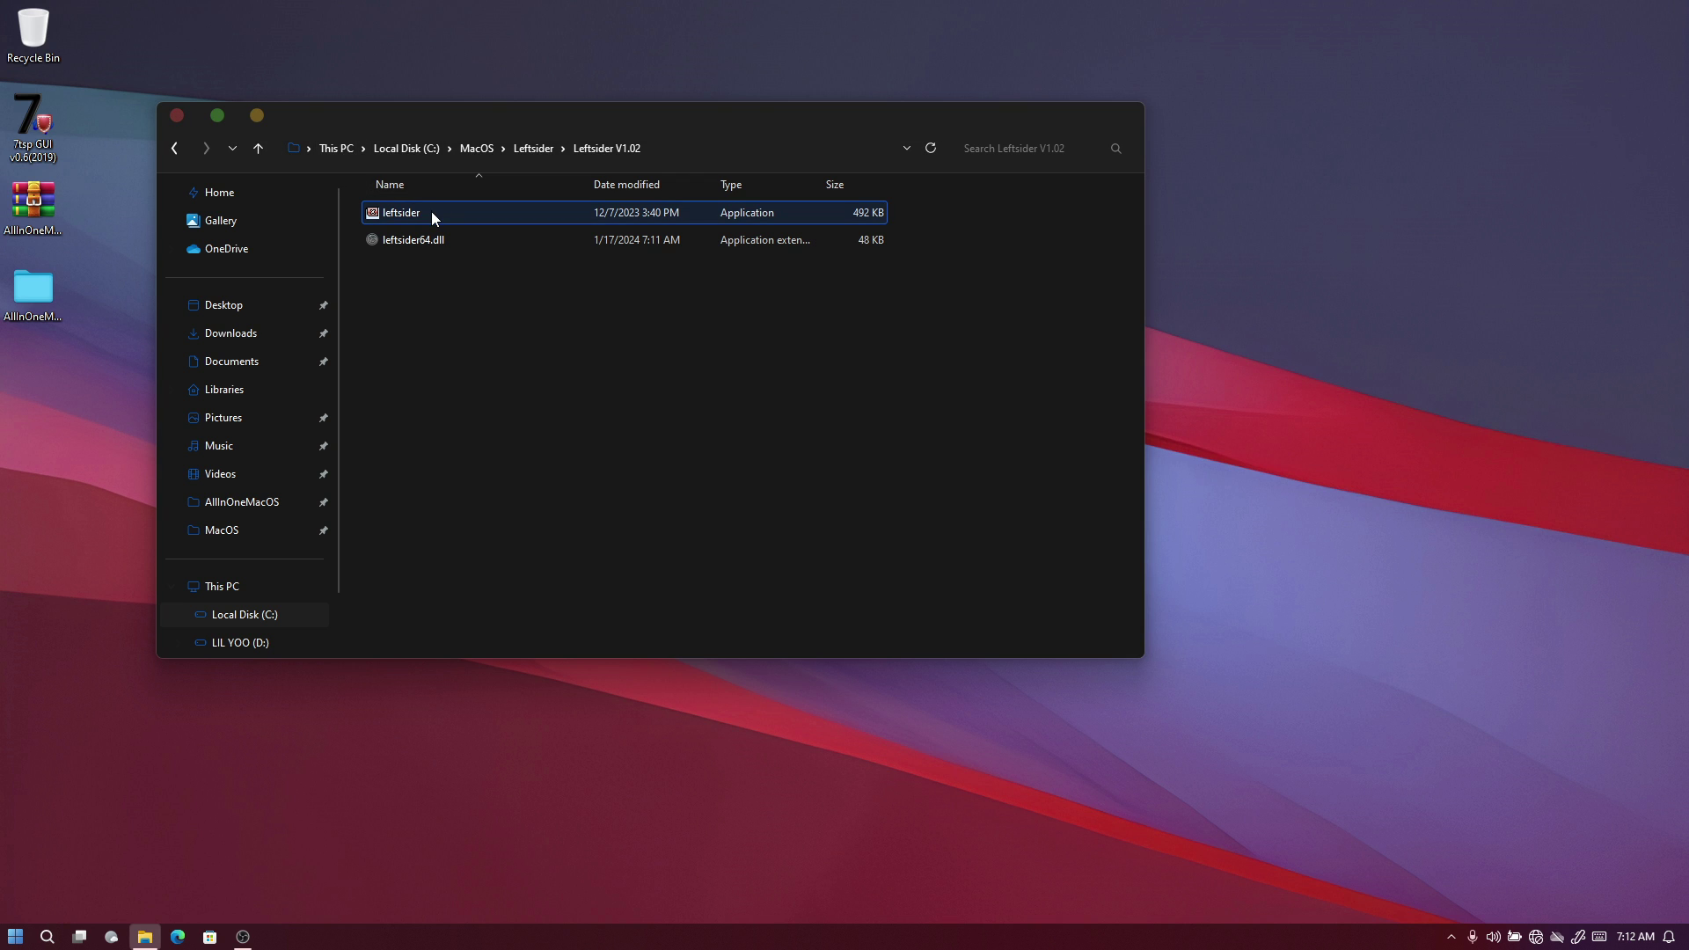
Open the user's Startup folder by running shell:startup from the Run app.
click(25, 936)
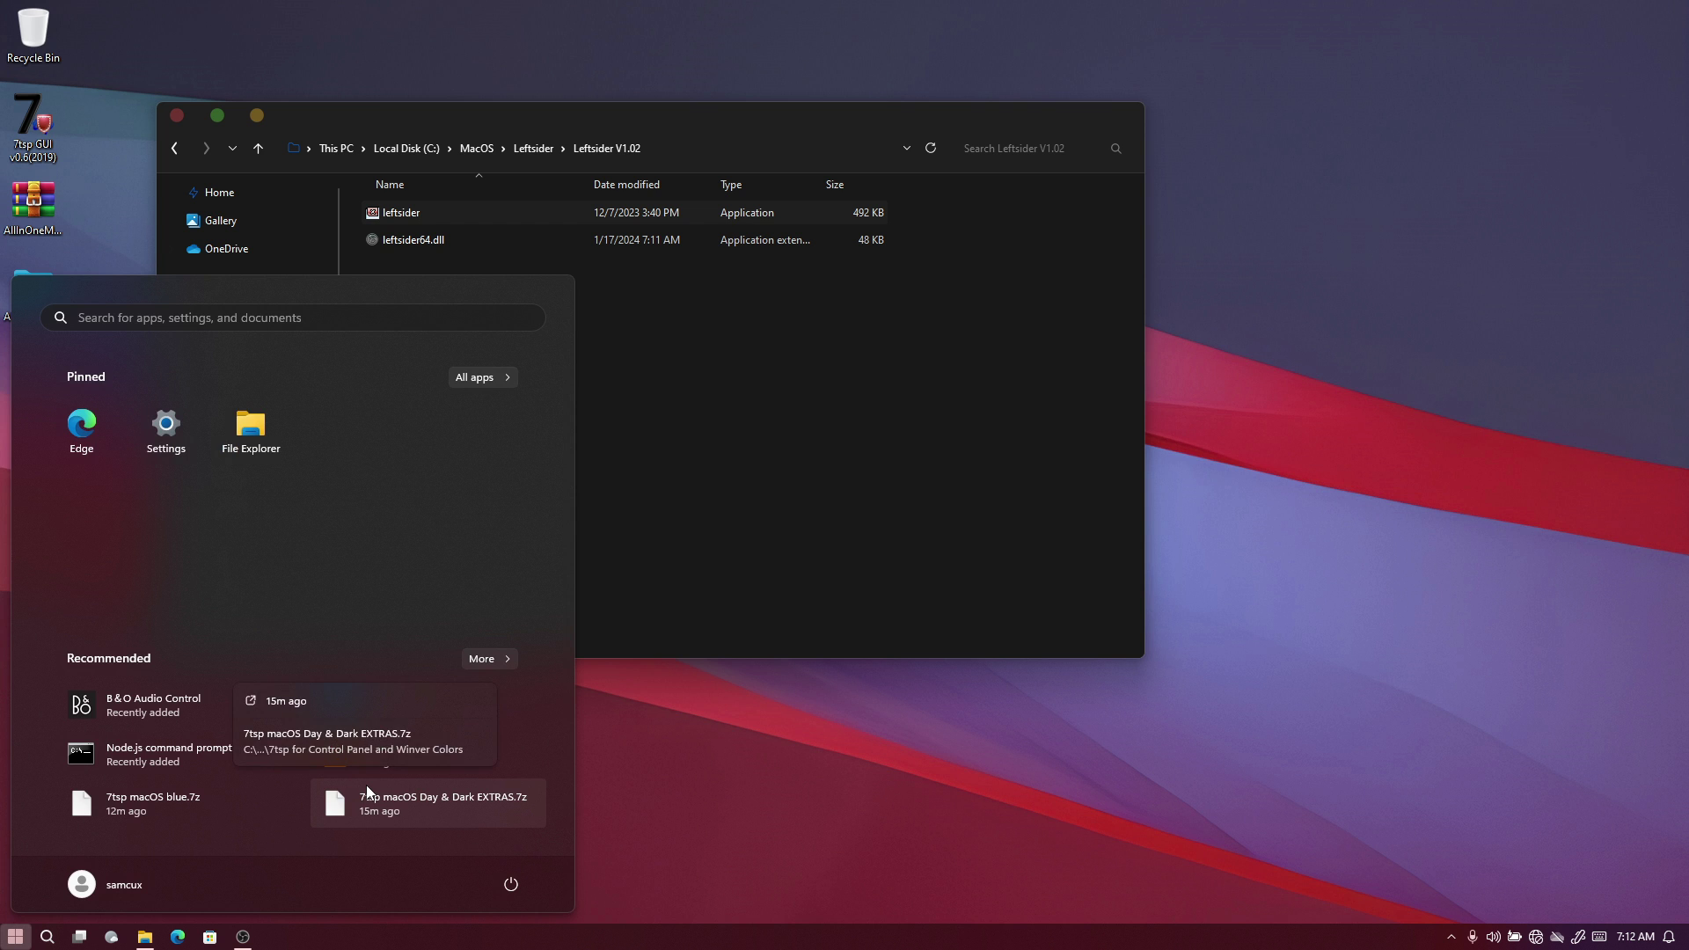
click(257, 324)
text(run)
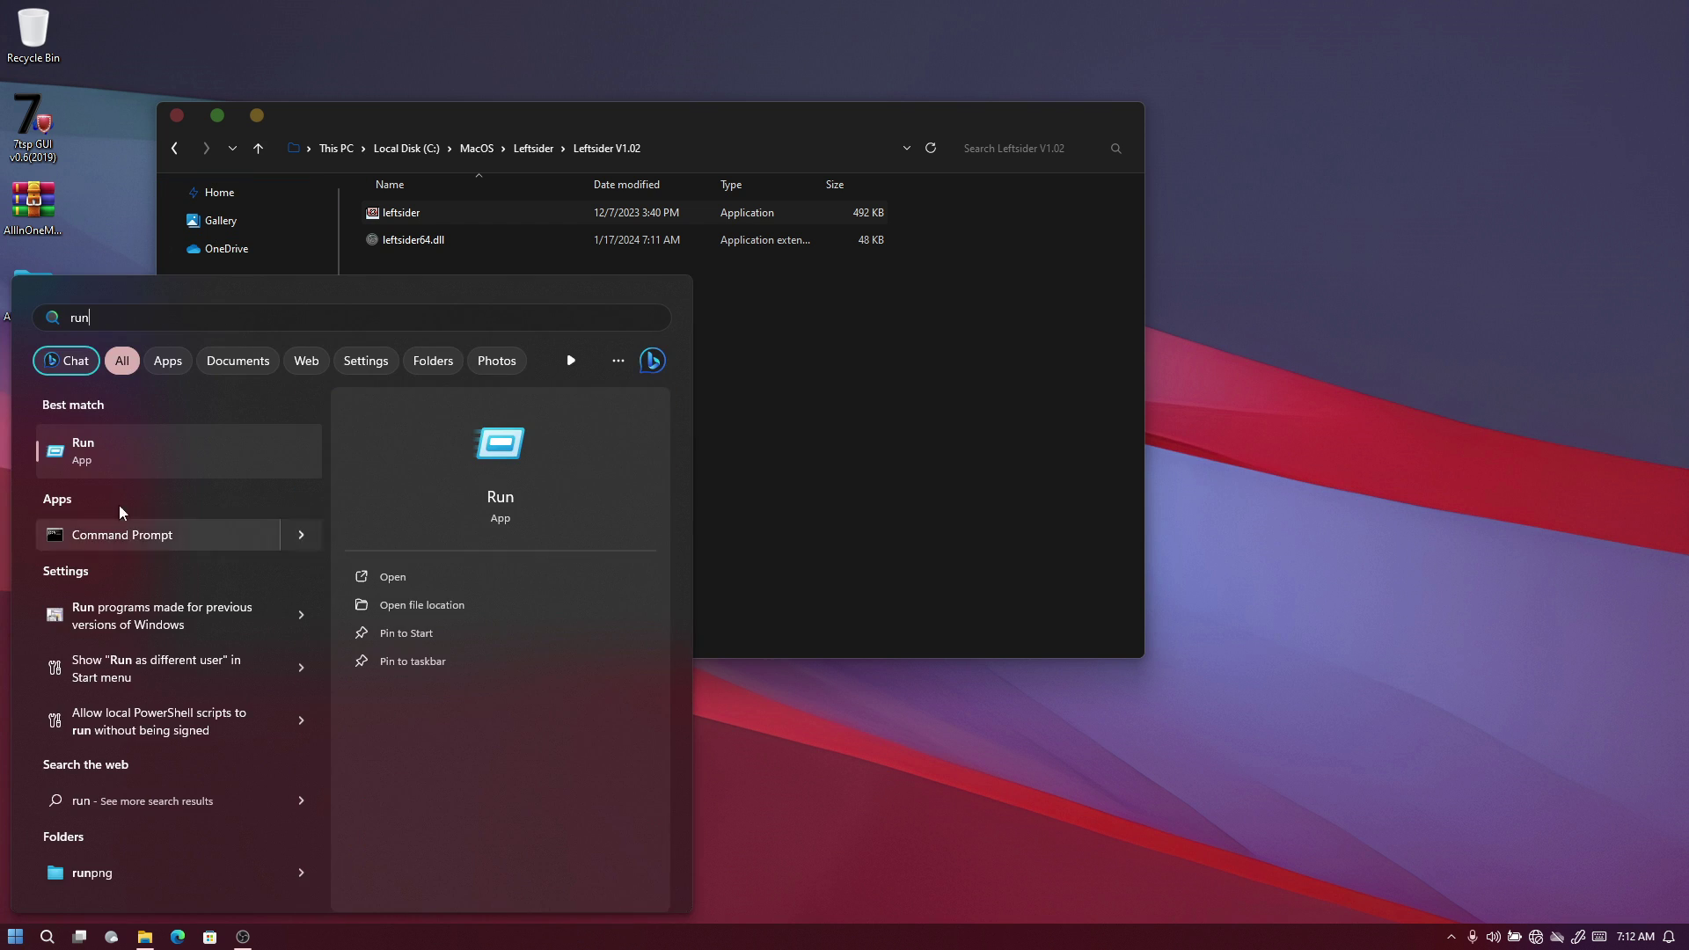
click(114, 462)
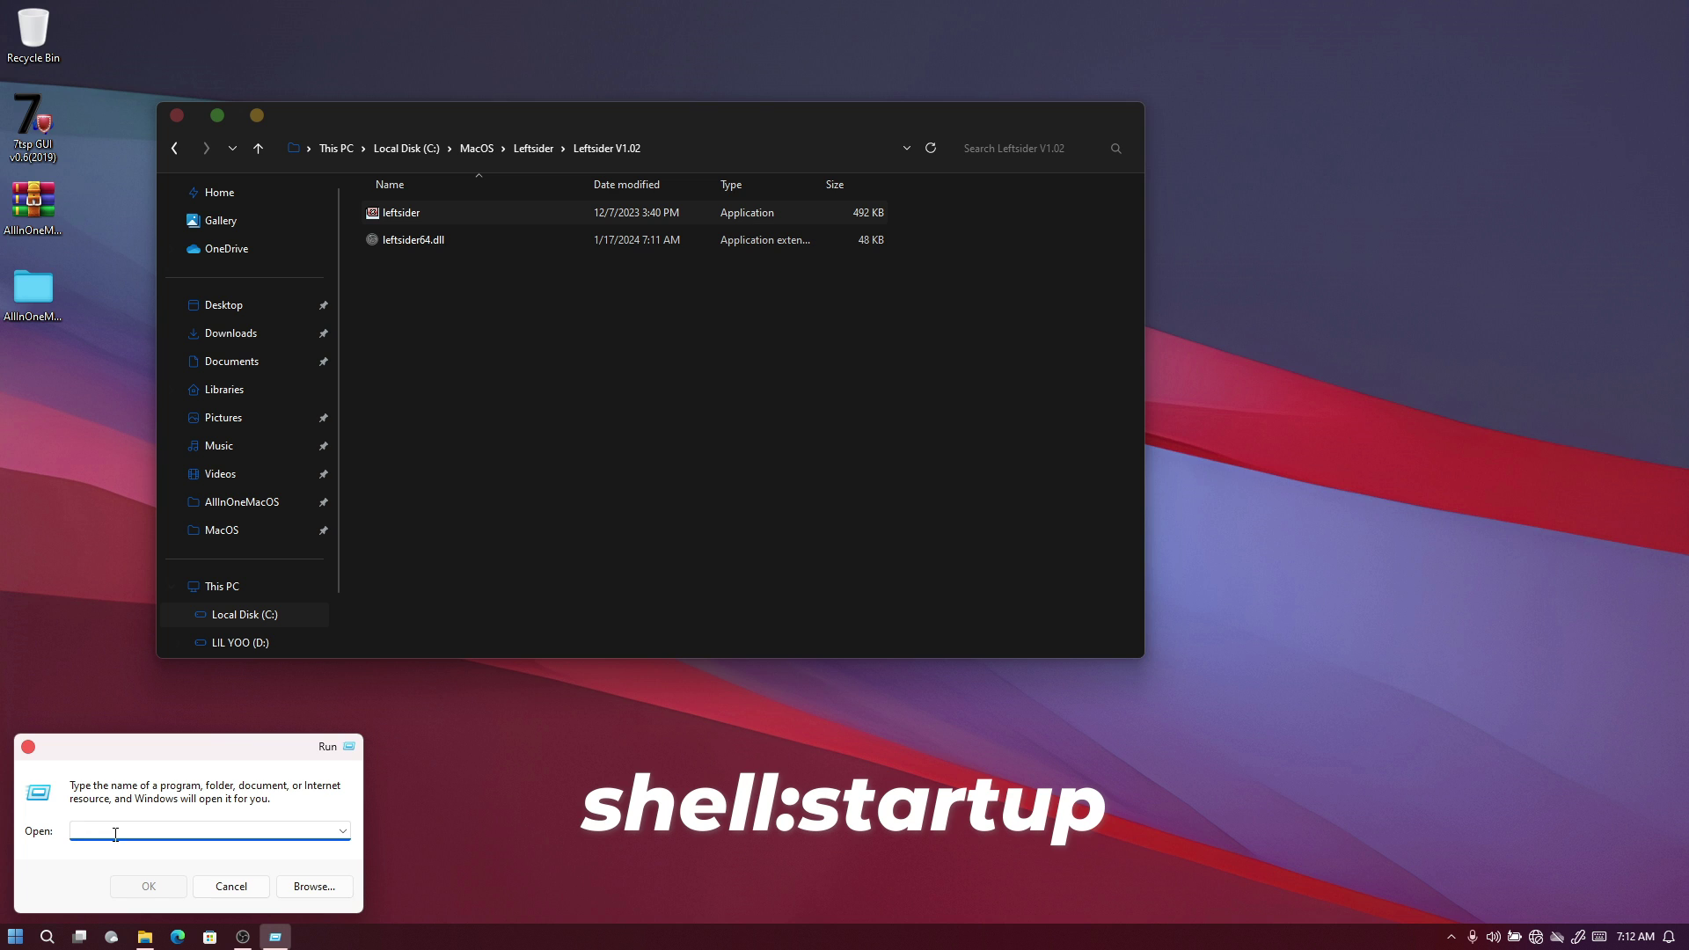
text(shell:startup)
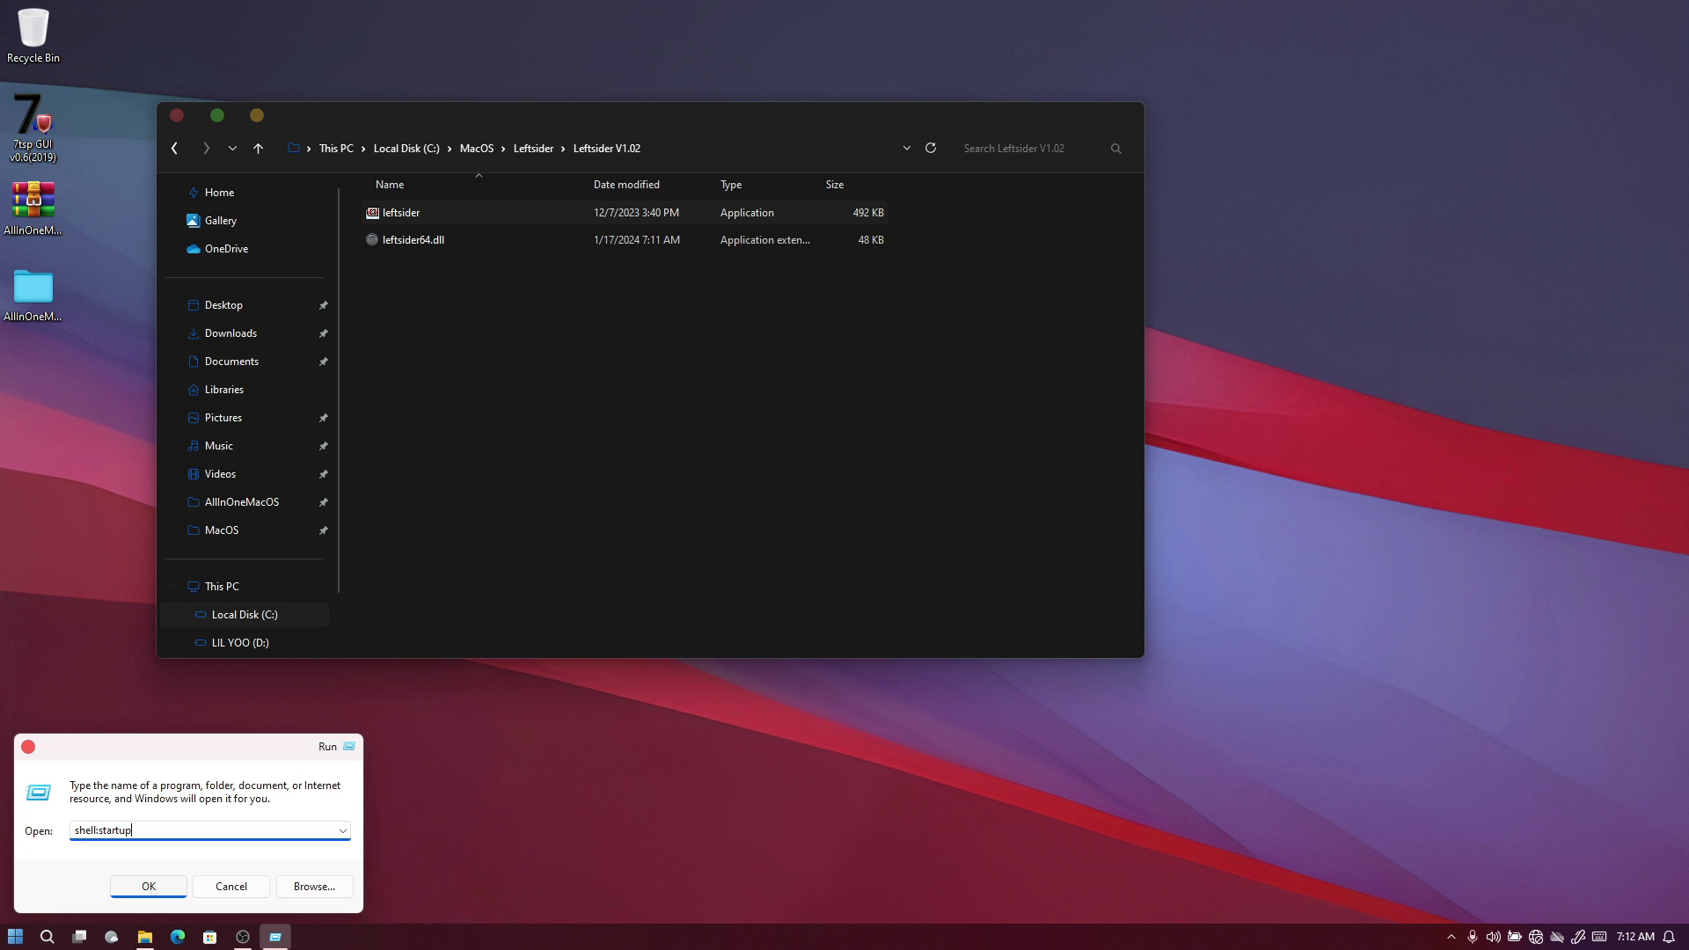
key(Return)
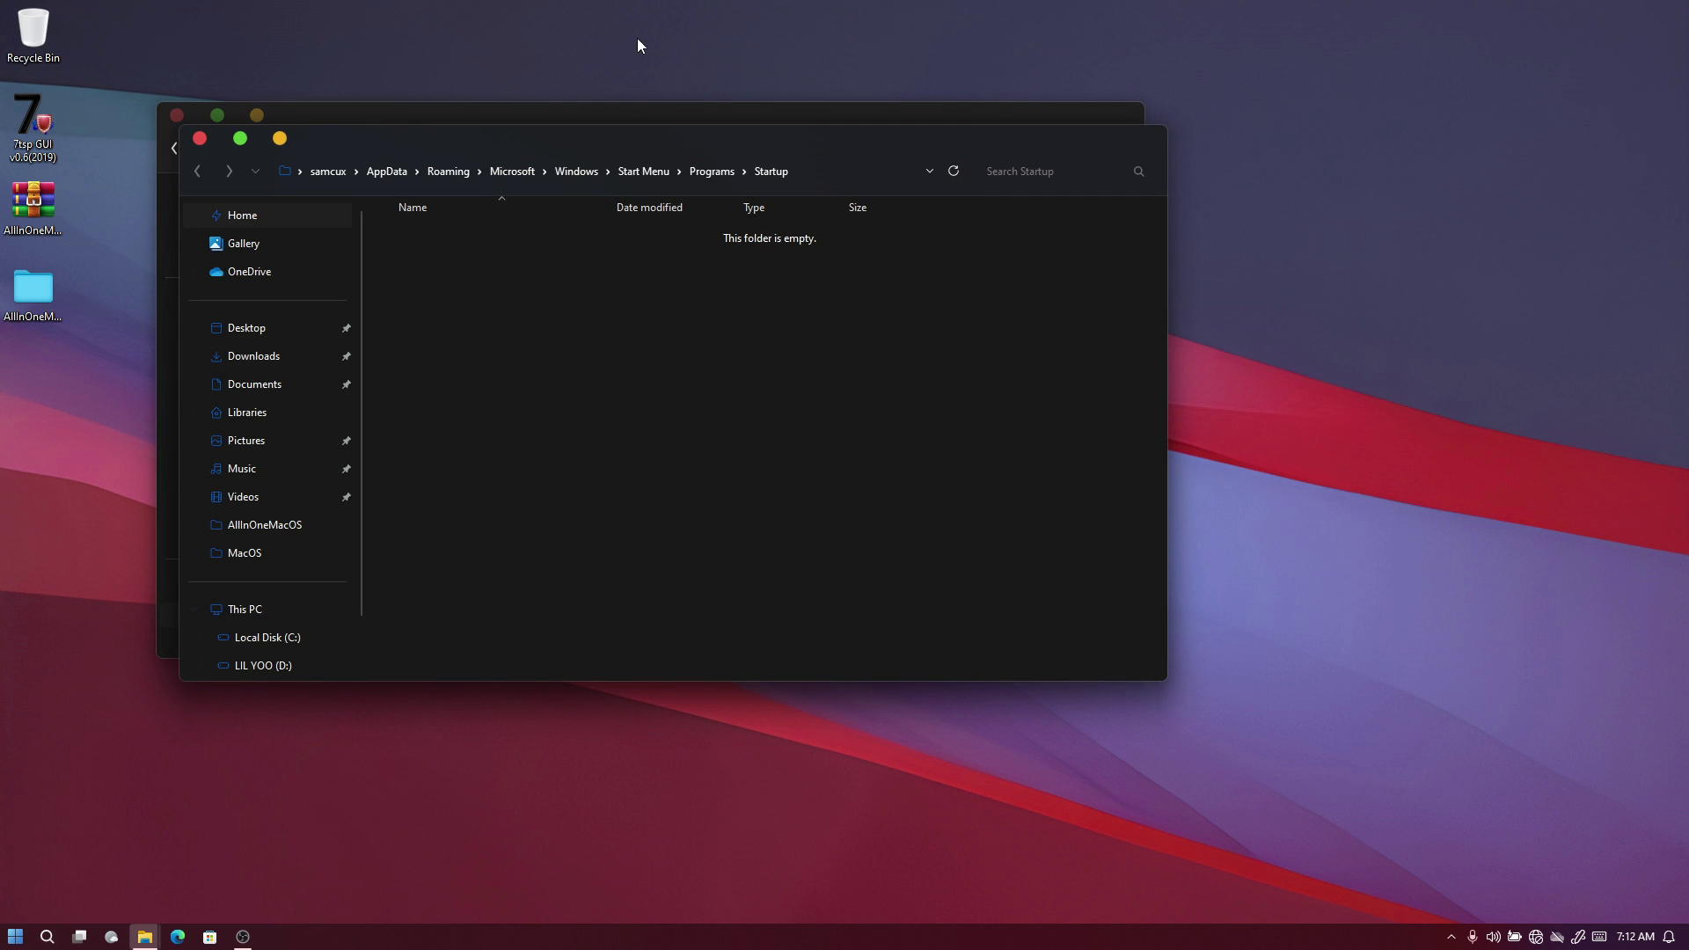
Drag leftsider into the Startup folder and choose Create shortcuts here.
drag(644, 143, 1363, 142)
click(453, 210)
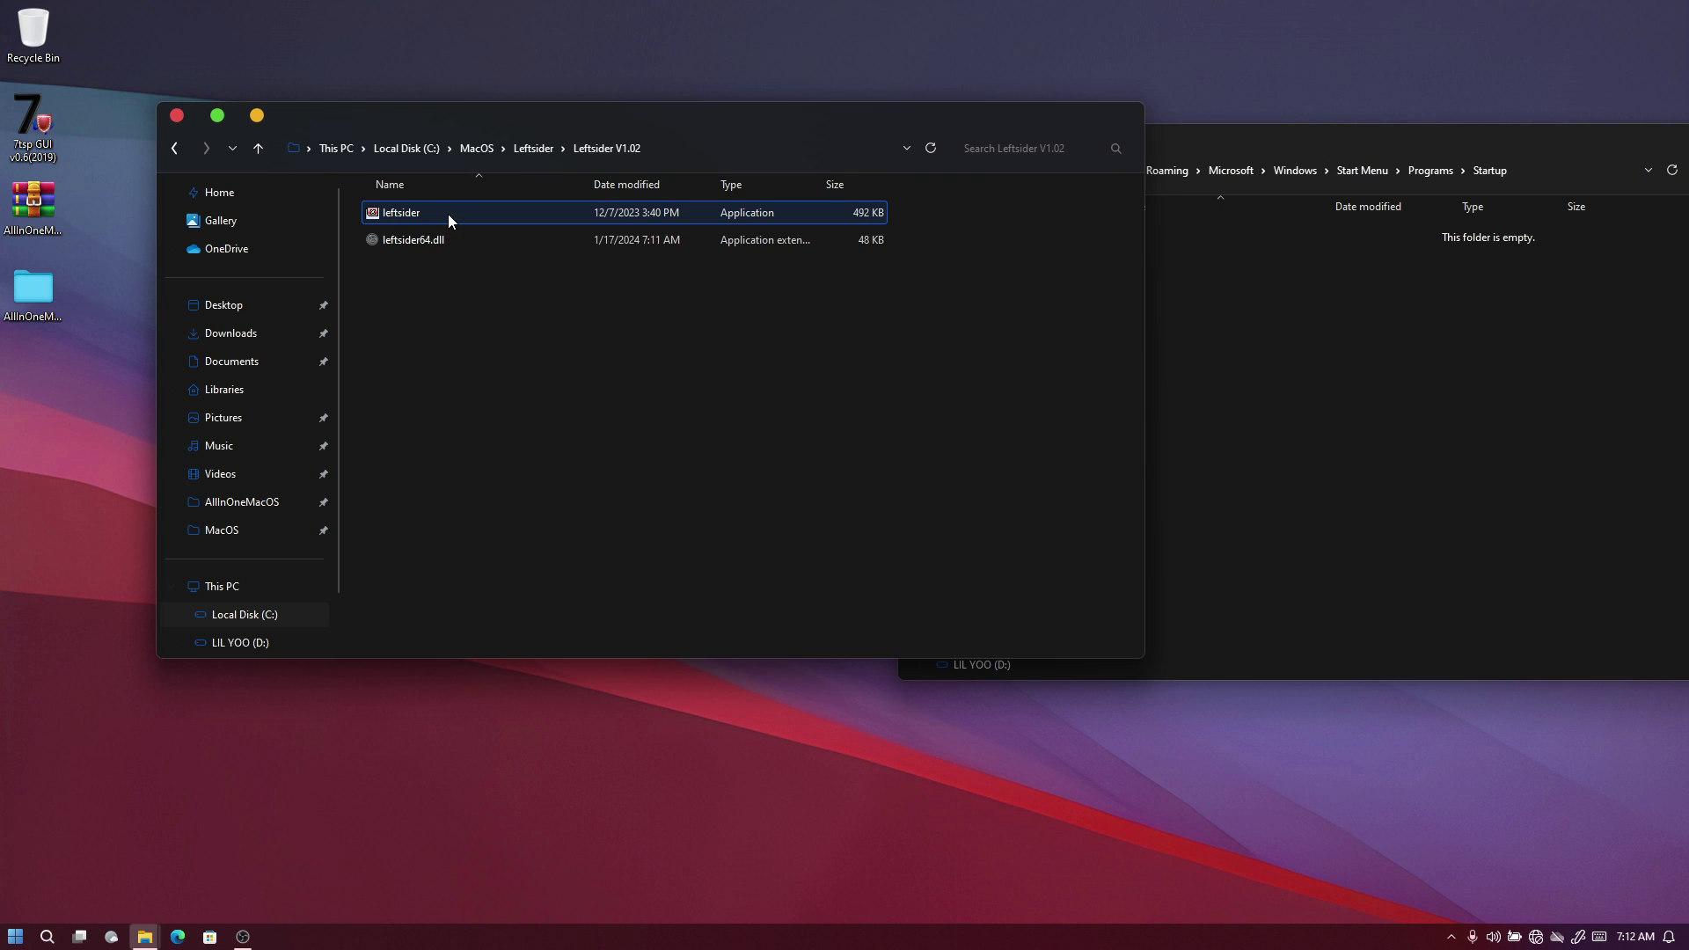
drag(449, 214, 1323, 364)
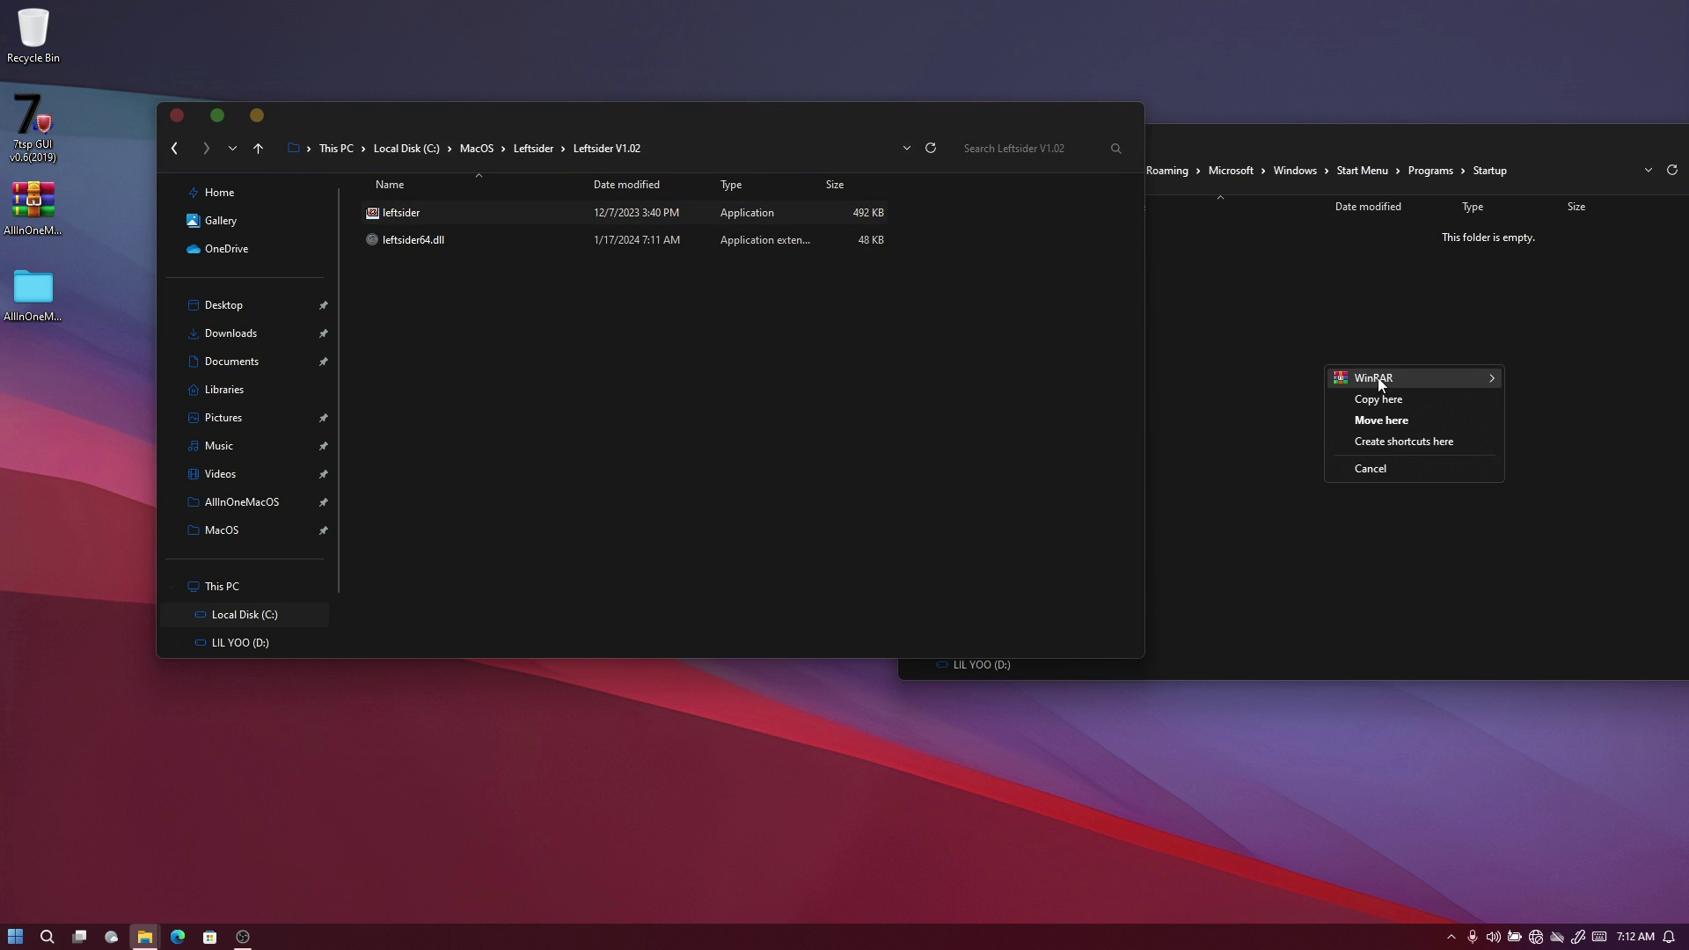
click(1413, 442)
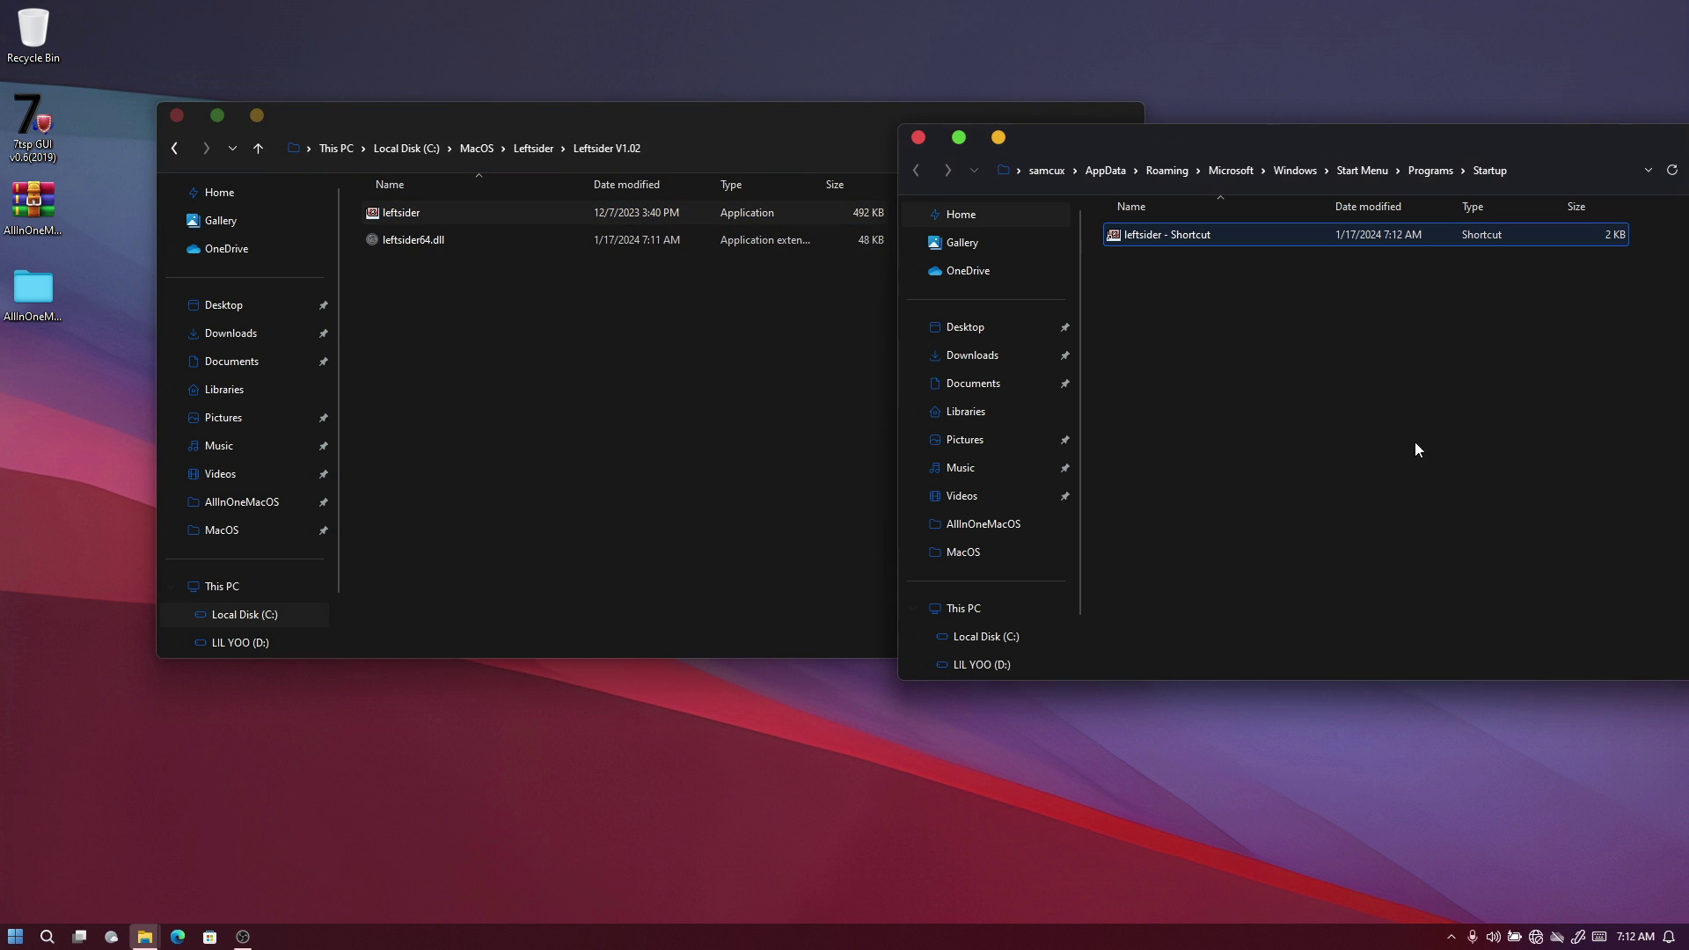
Close the Startup folder window, leaving Leftsider V1.02 showing.
click(519, 353)
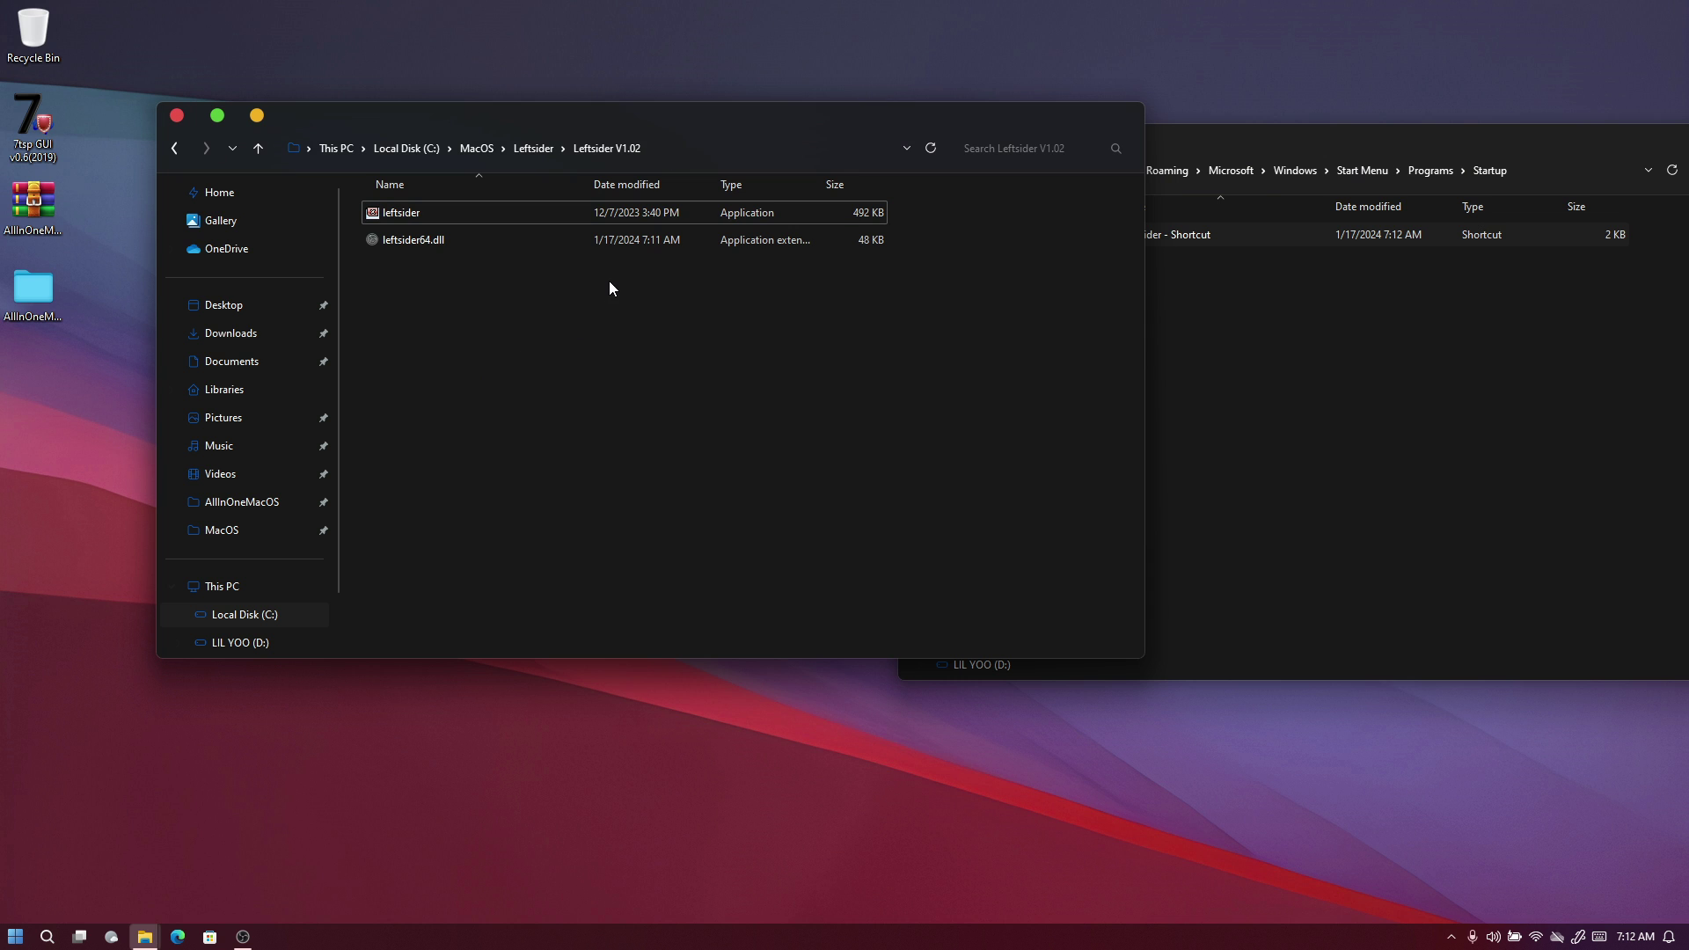
click(1317, 314)
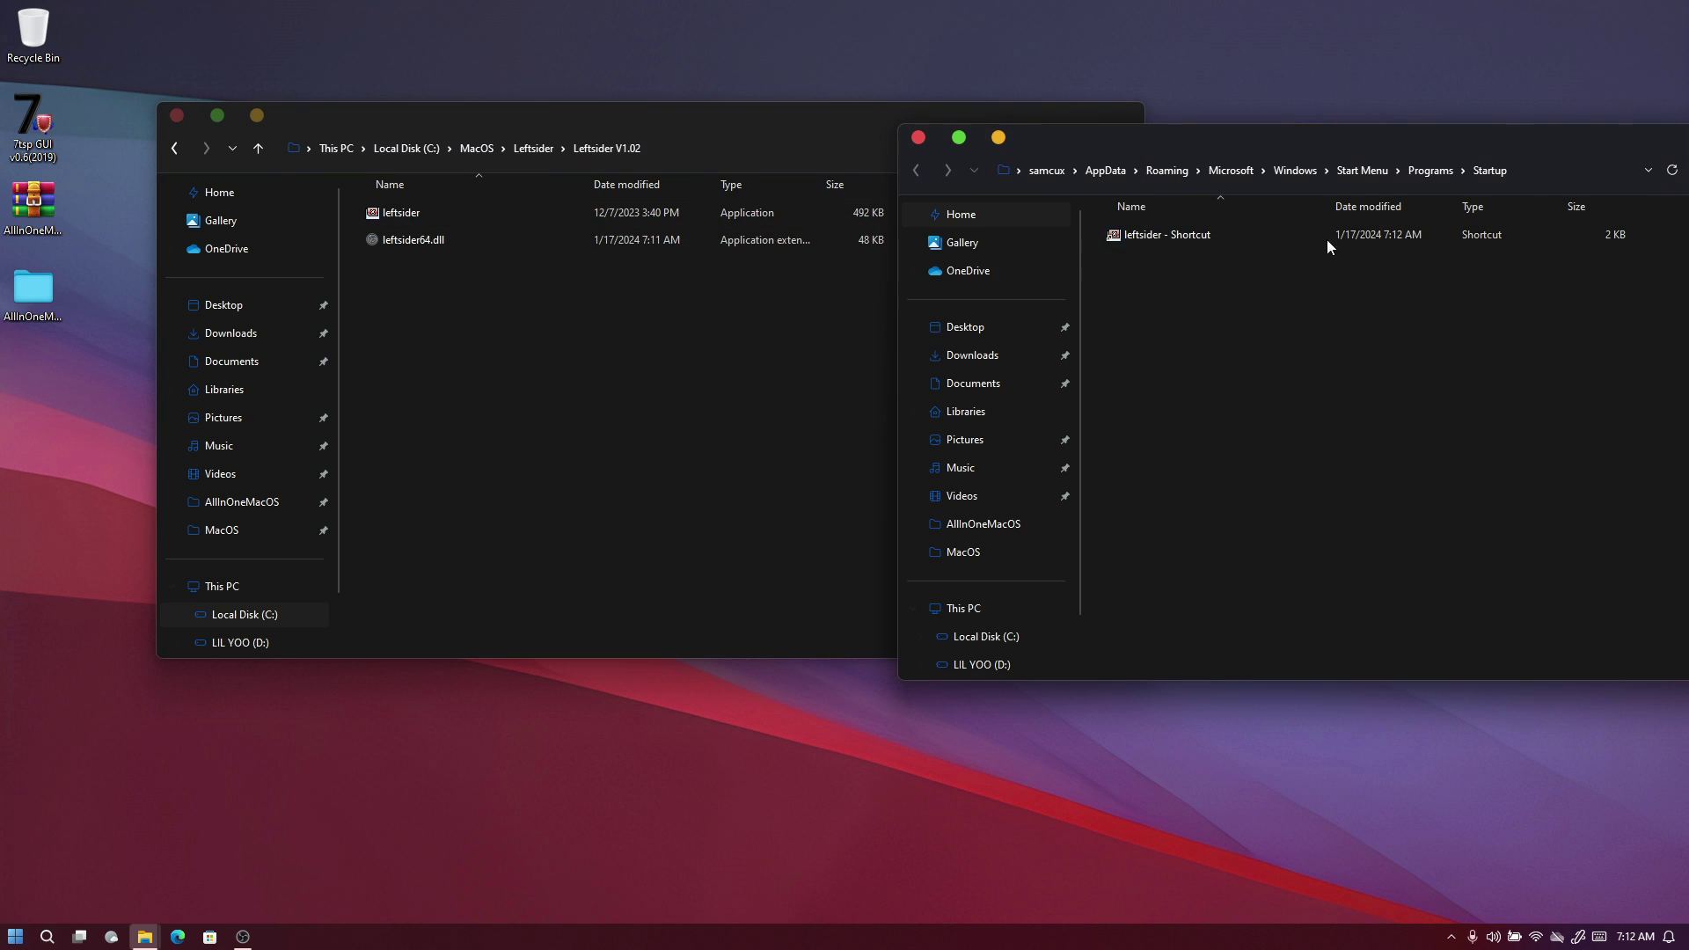
drag(1290, 132, 803, 85)
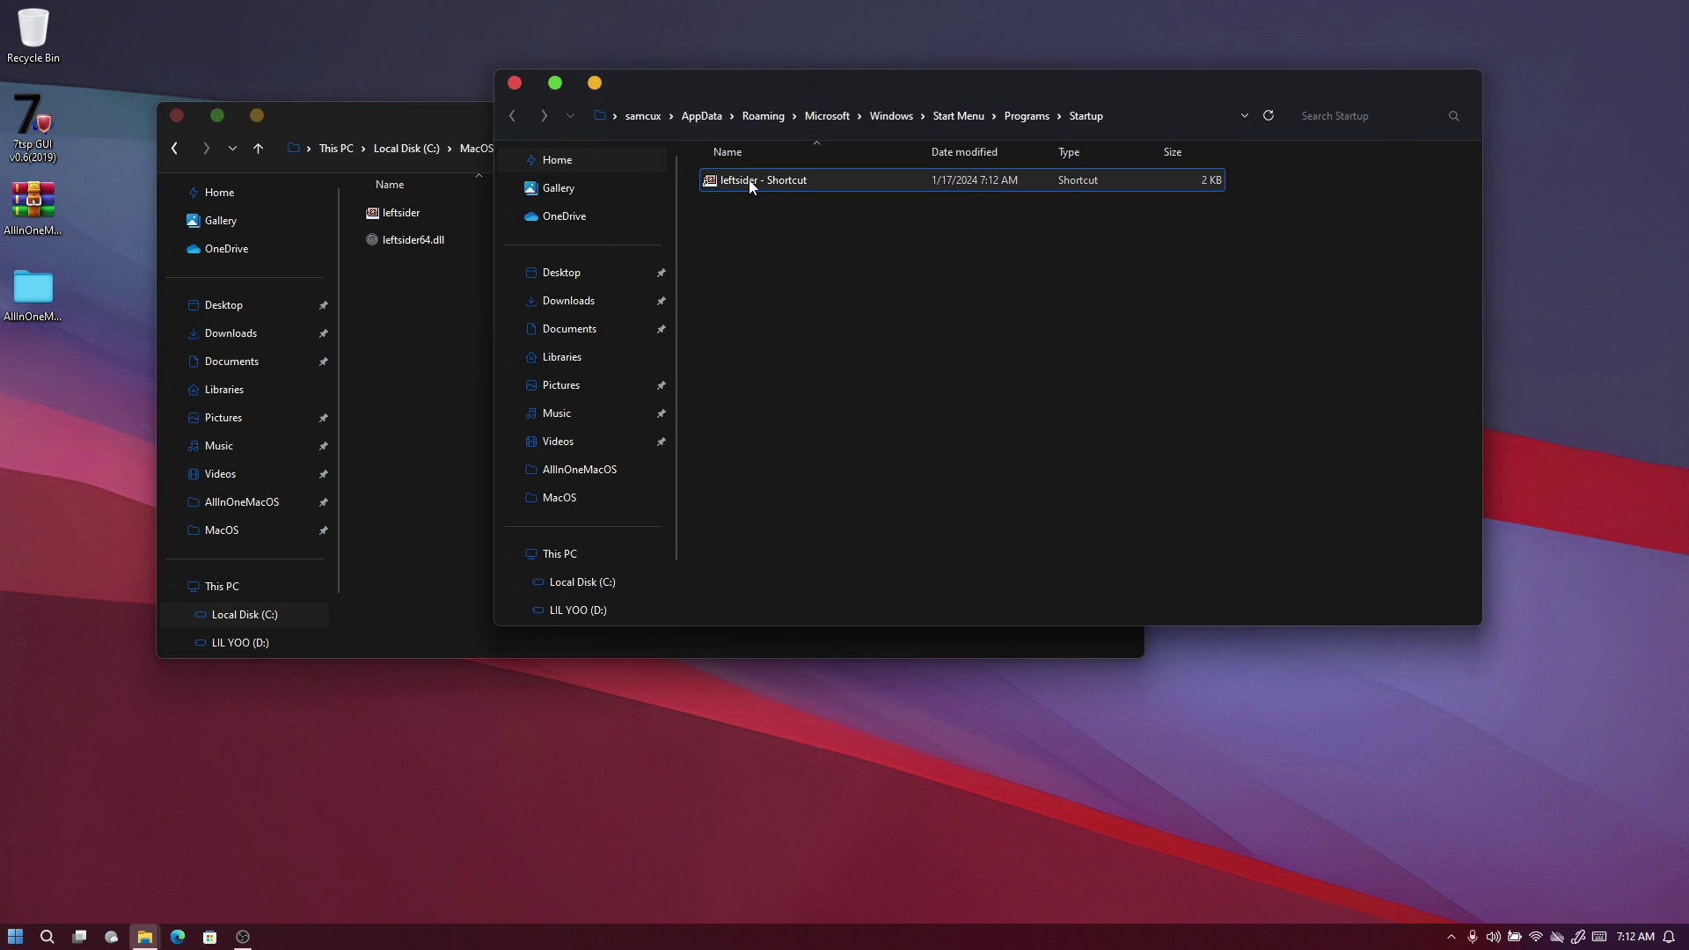
click(515, 84)
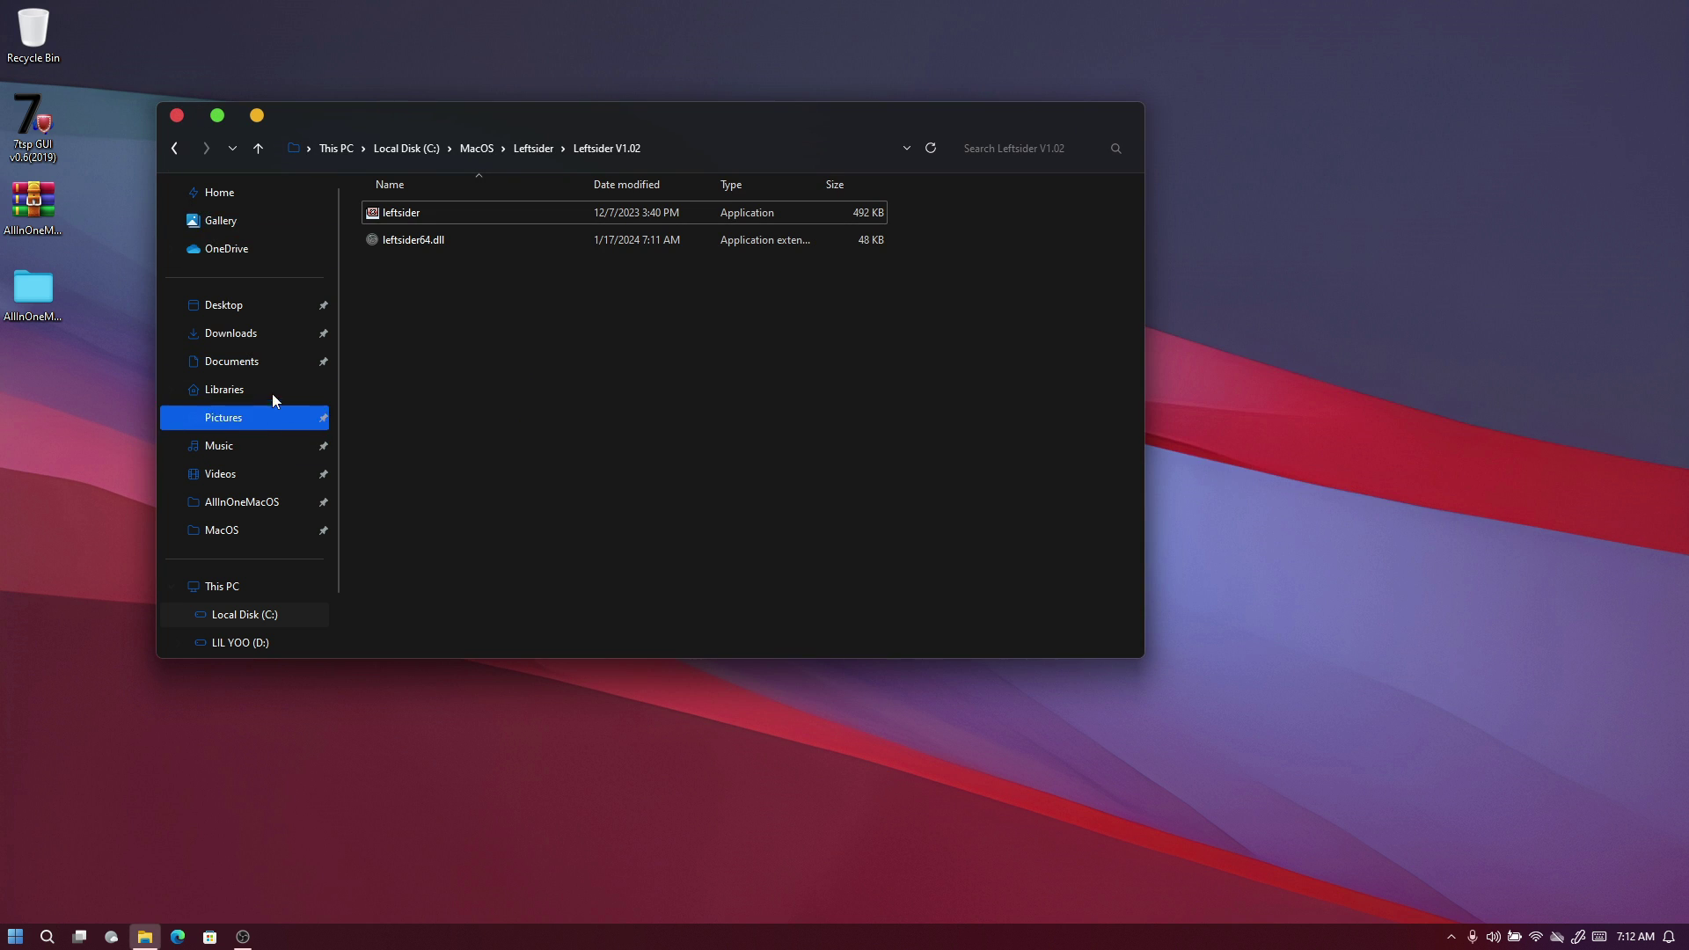
Browse to C:\MacOS\MyDockFinder\MyDockFinder and launch Dock_64.
click(246, 194)
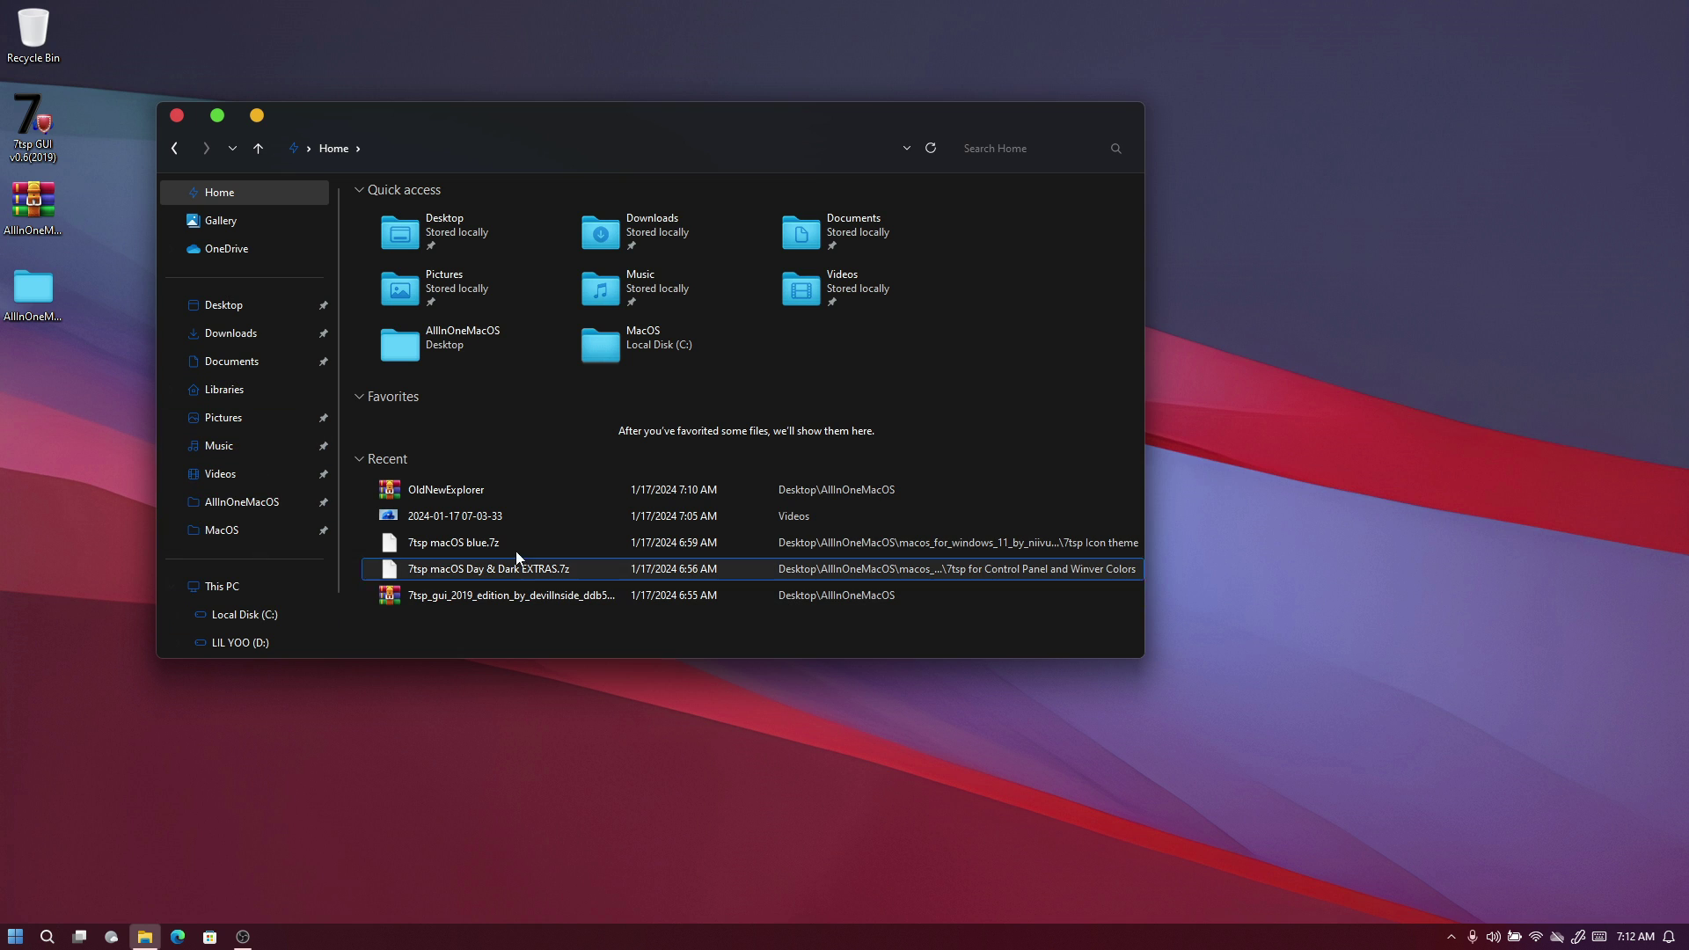
click(221, 588)
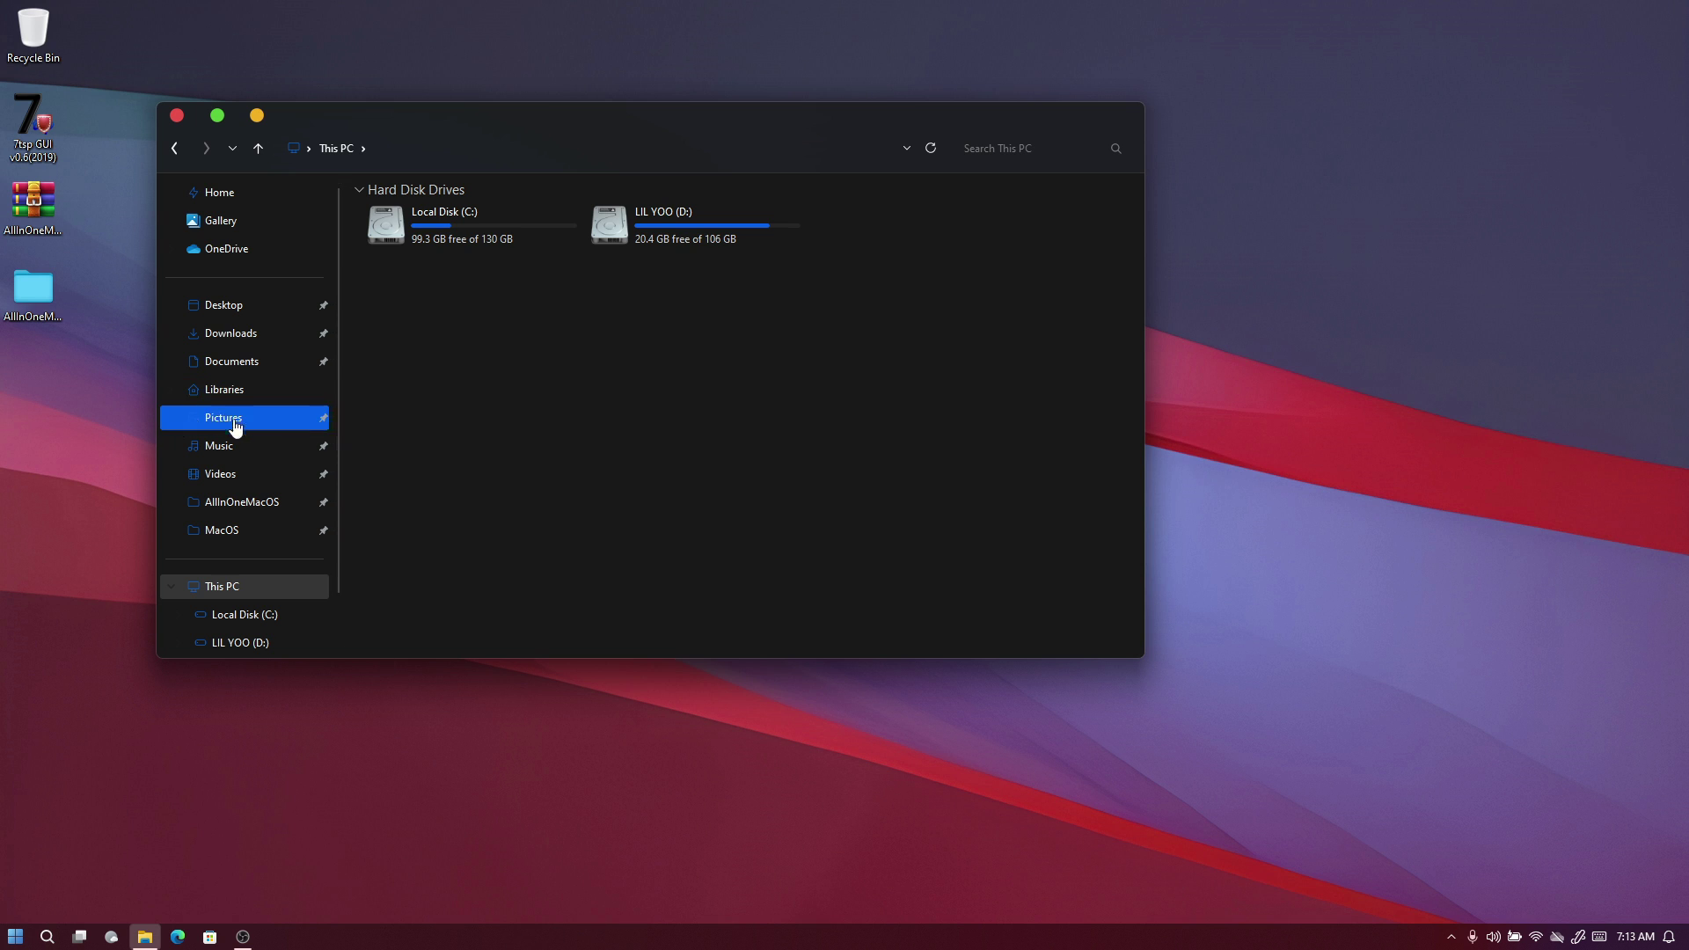
click(261, 614)
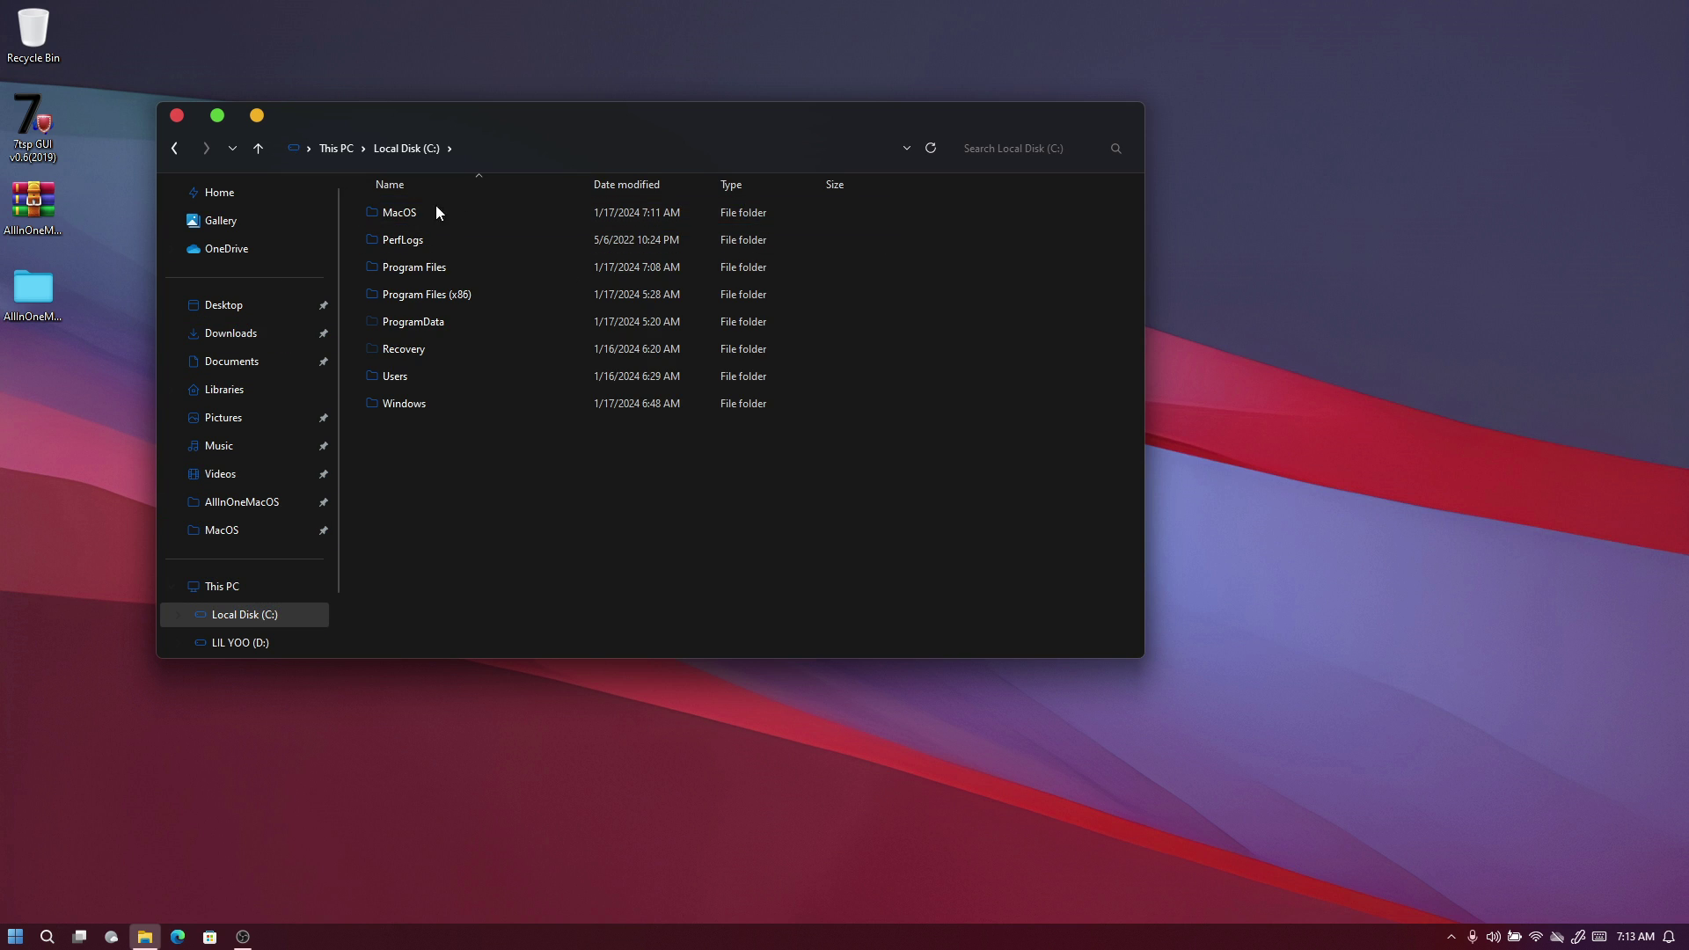
double_click(413, 215)
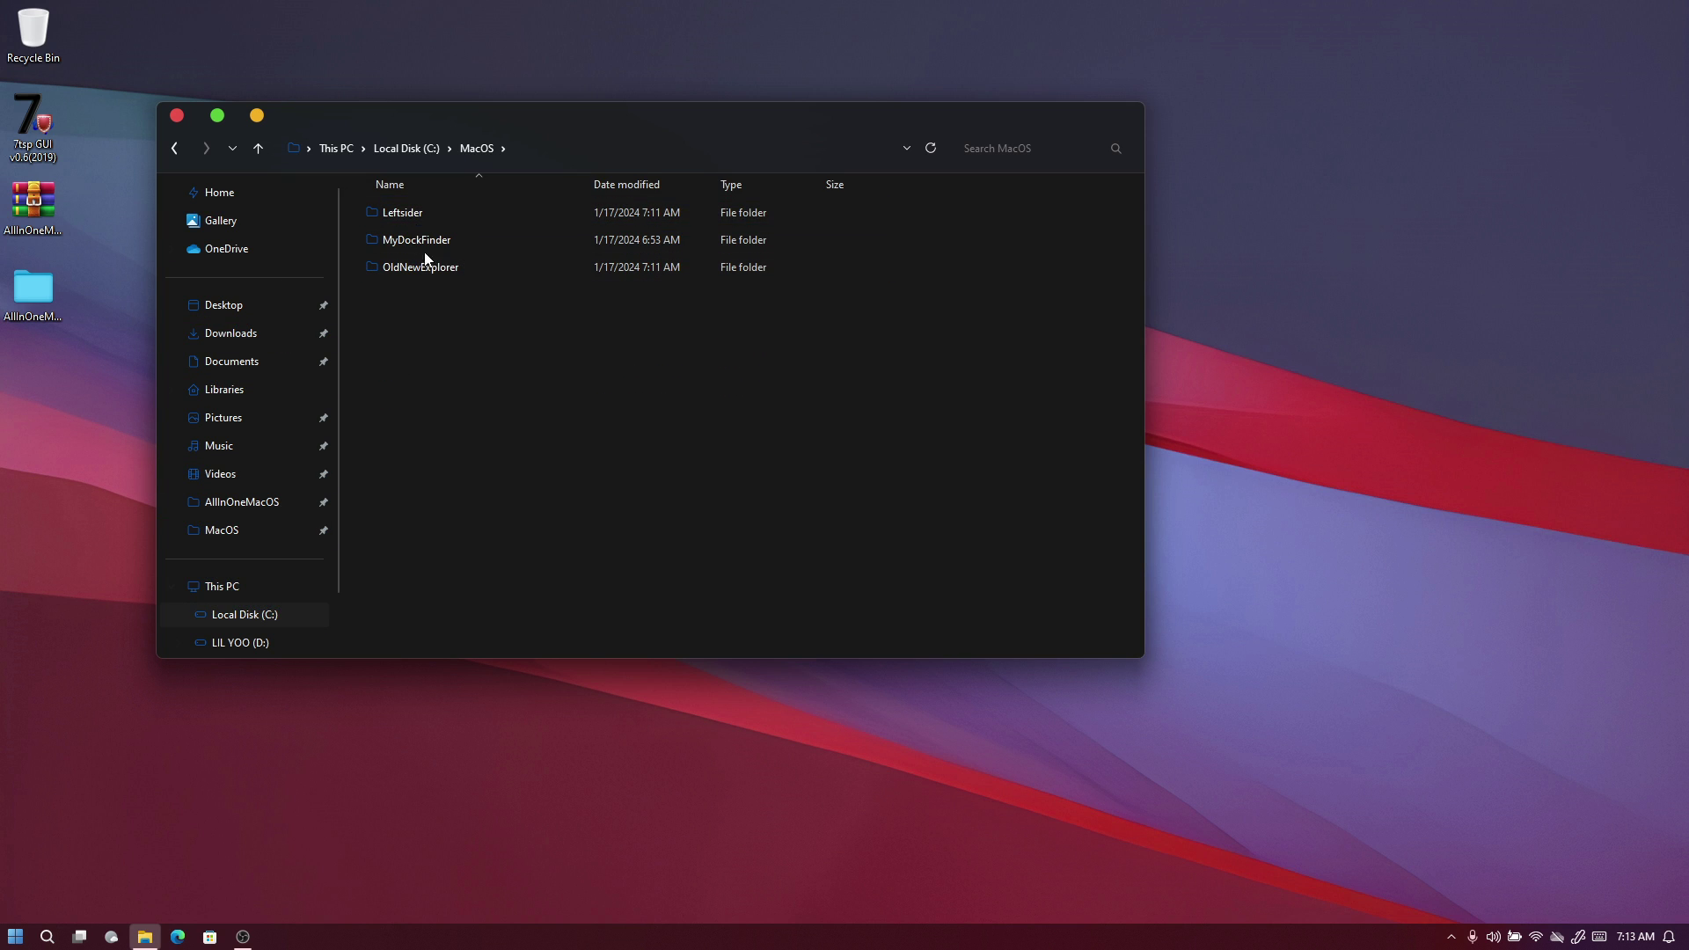
click(430, 253)
double_click(444, 243)
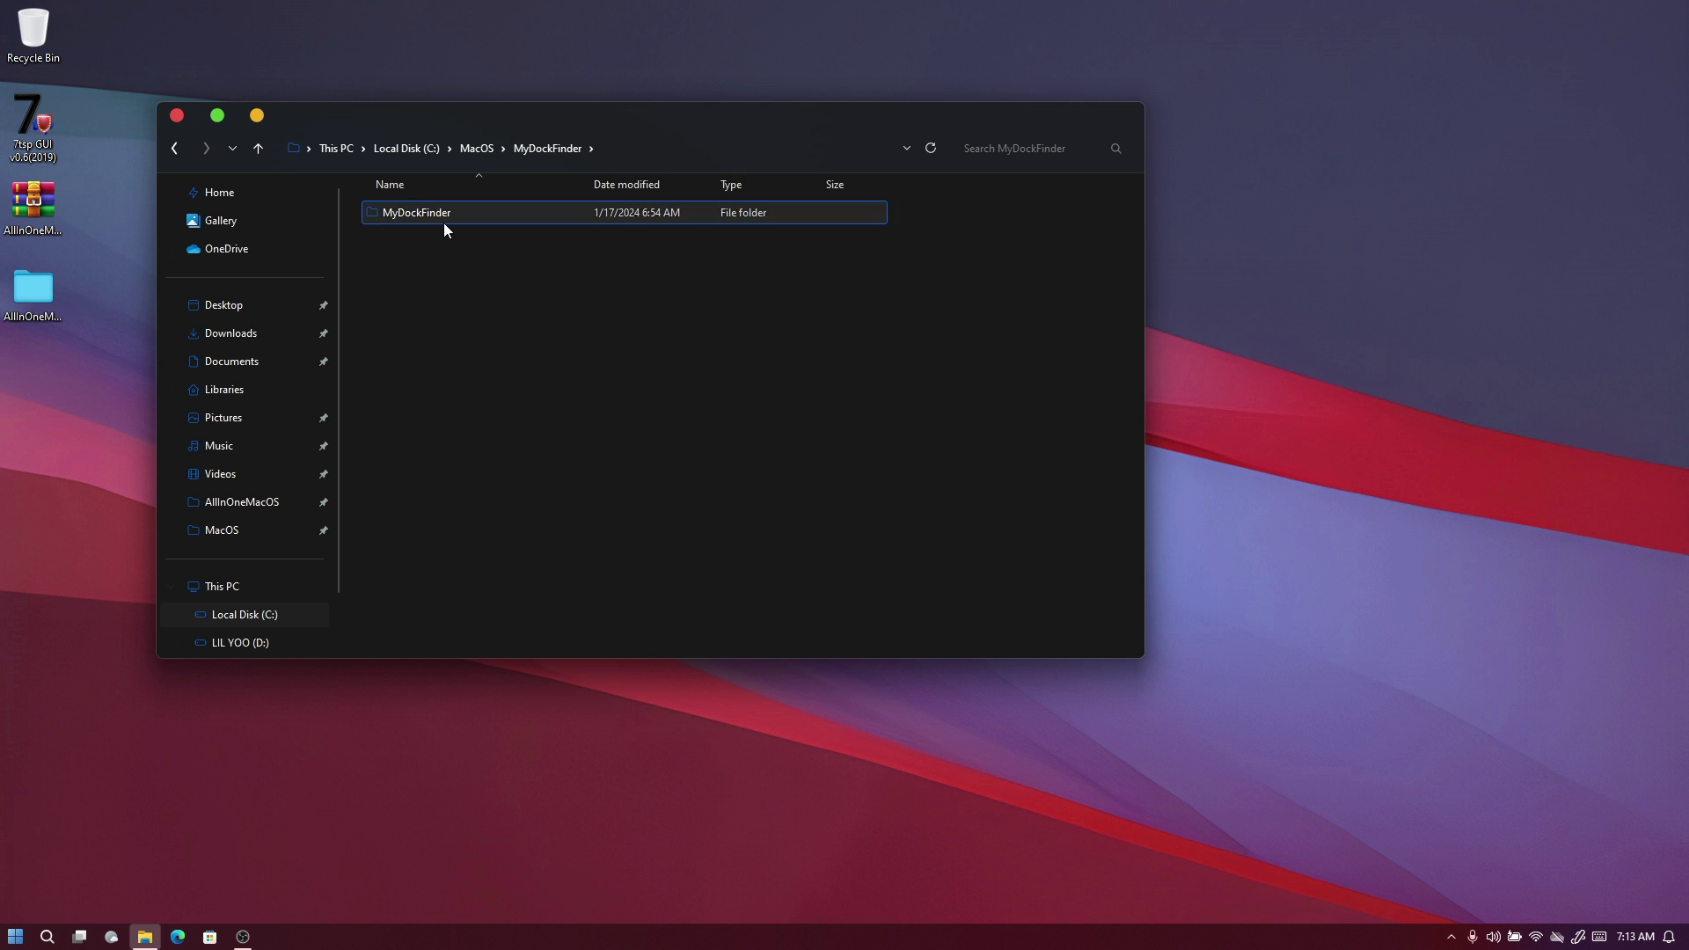
double_click(443, 223)
scroll(519, 394, down, 2)
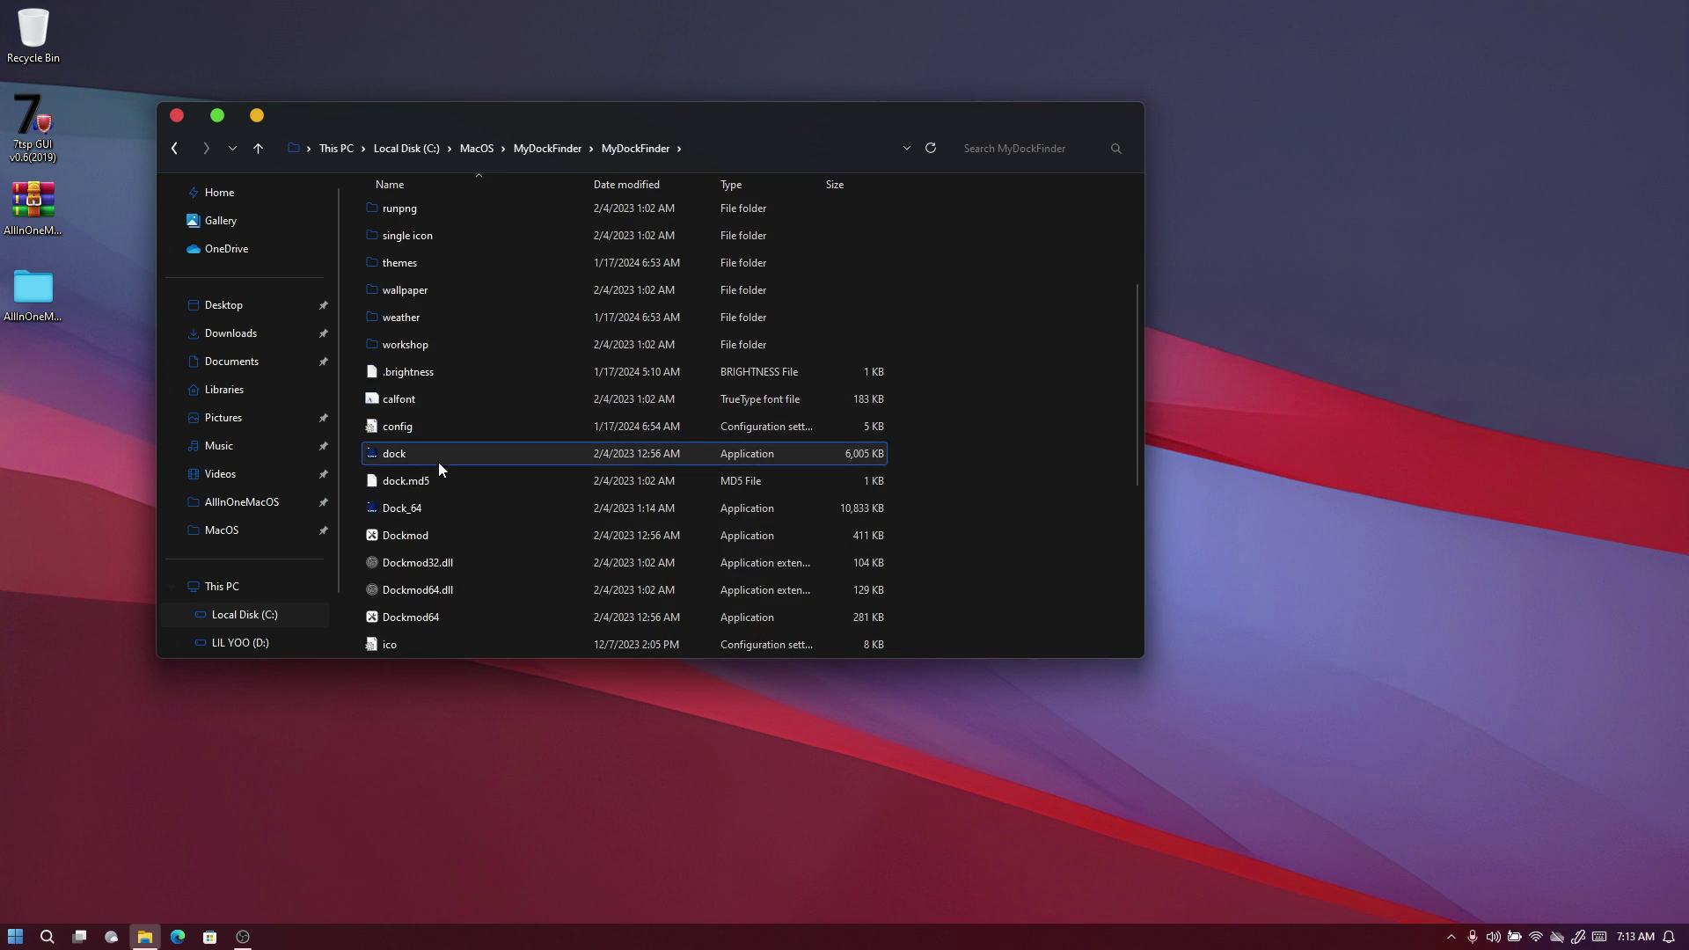
click(426, 508)
double_click(426, 507)
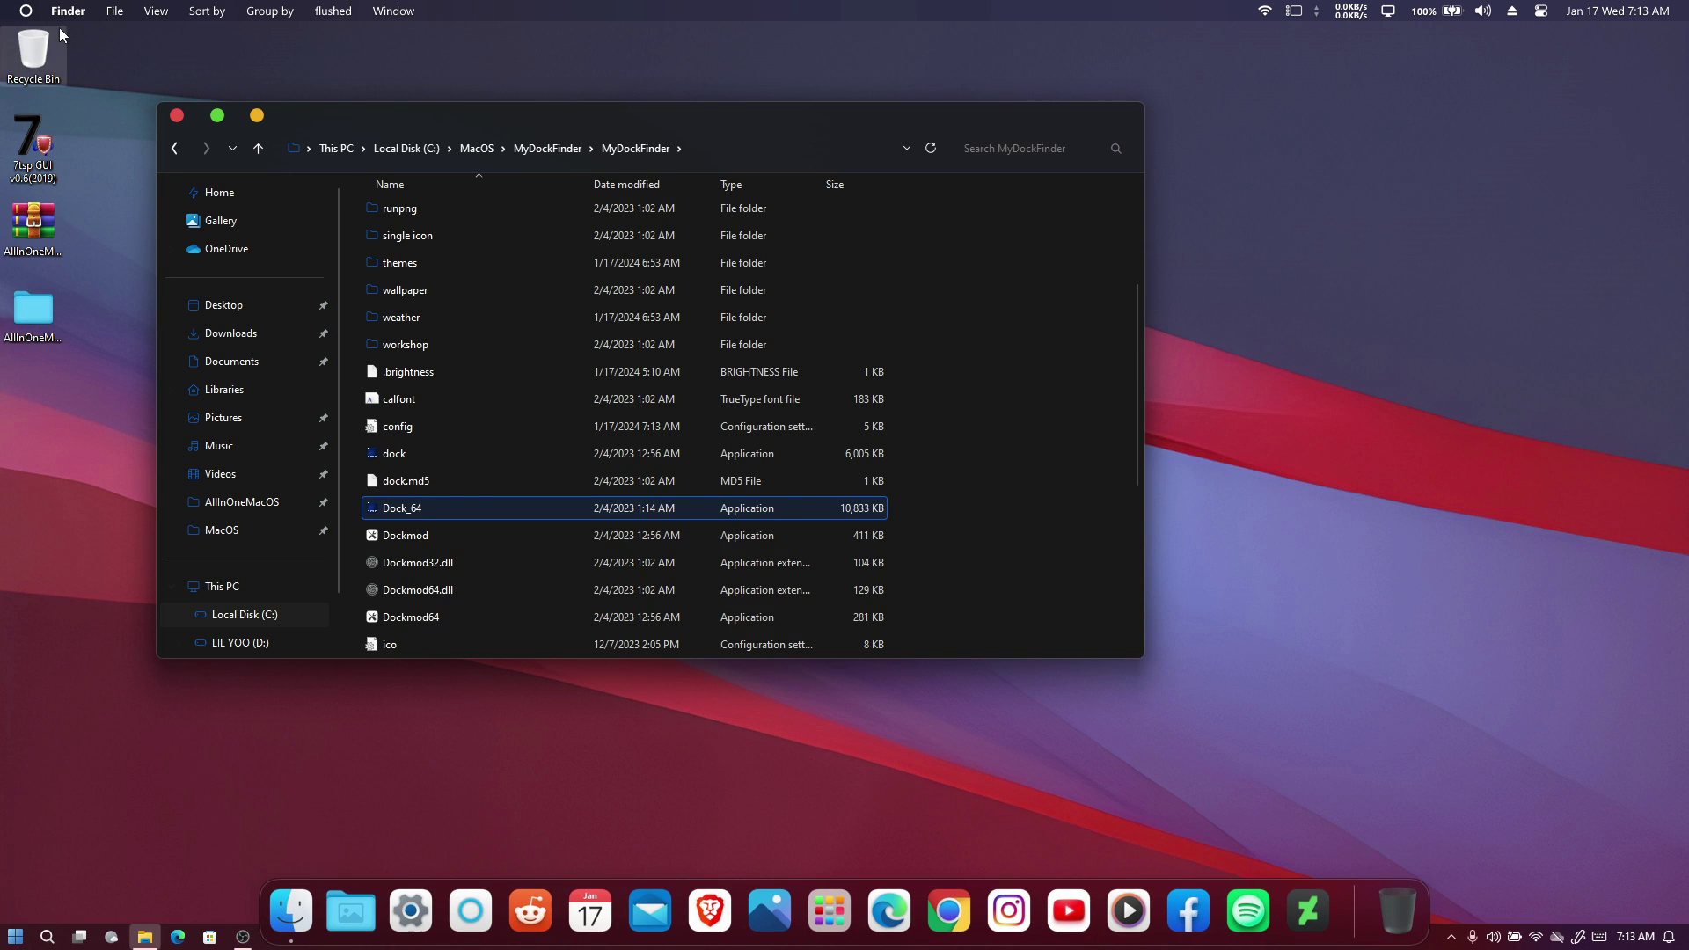
Minimise Explorer, open the dock's Preferences, and scroll down the General page.
click(256, 115)
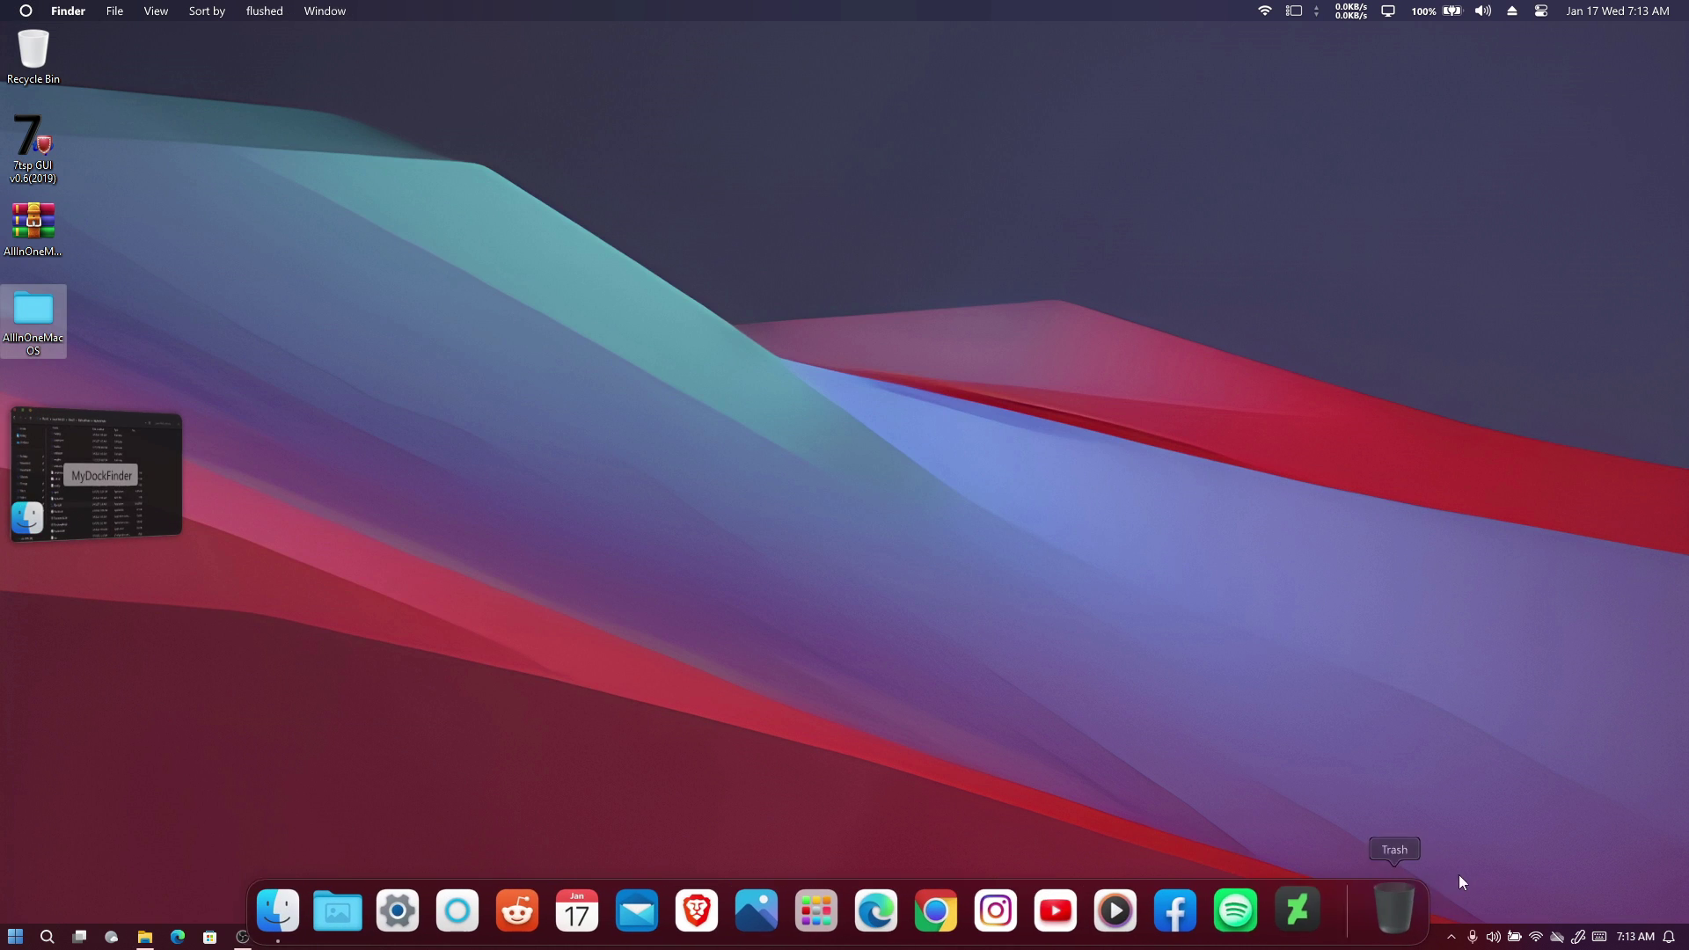
right_click(1359, 903)
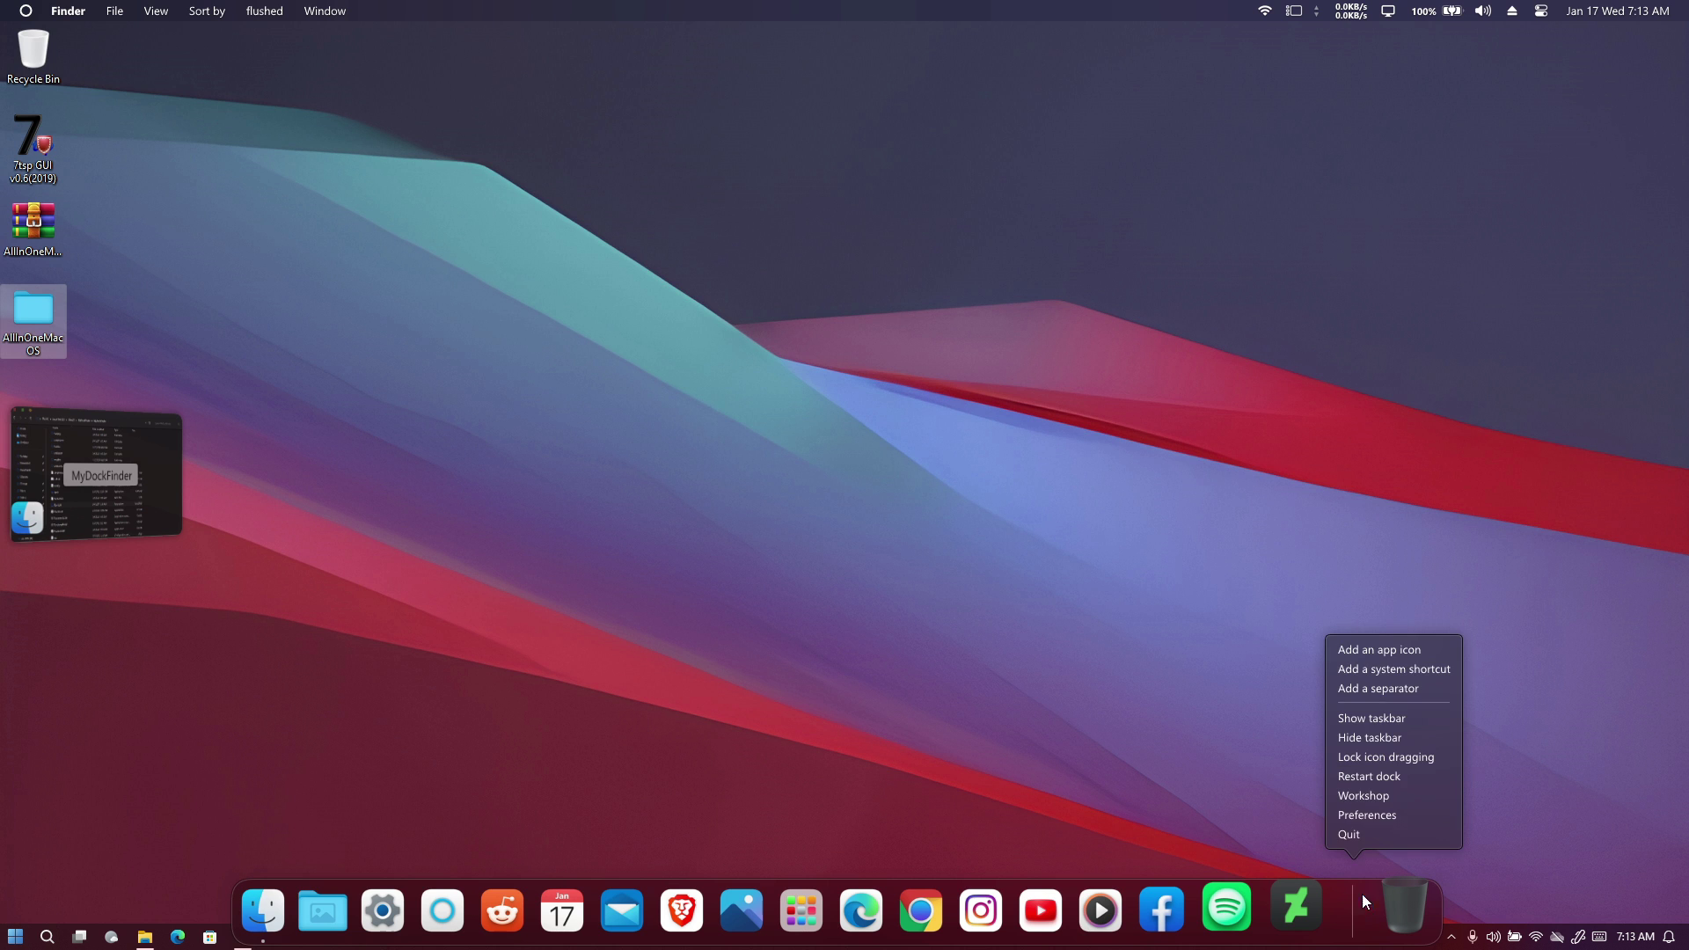
click(1370, 816)
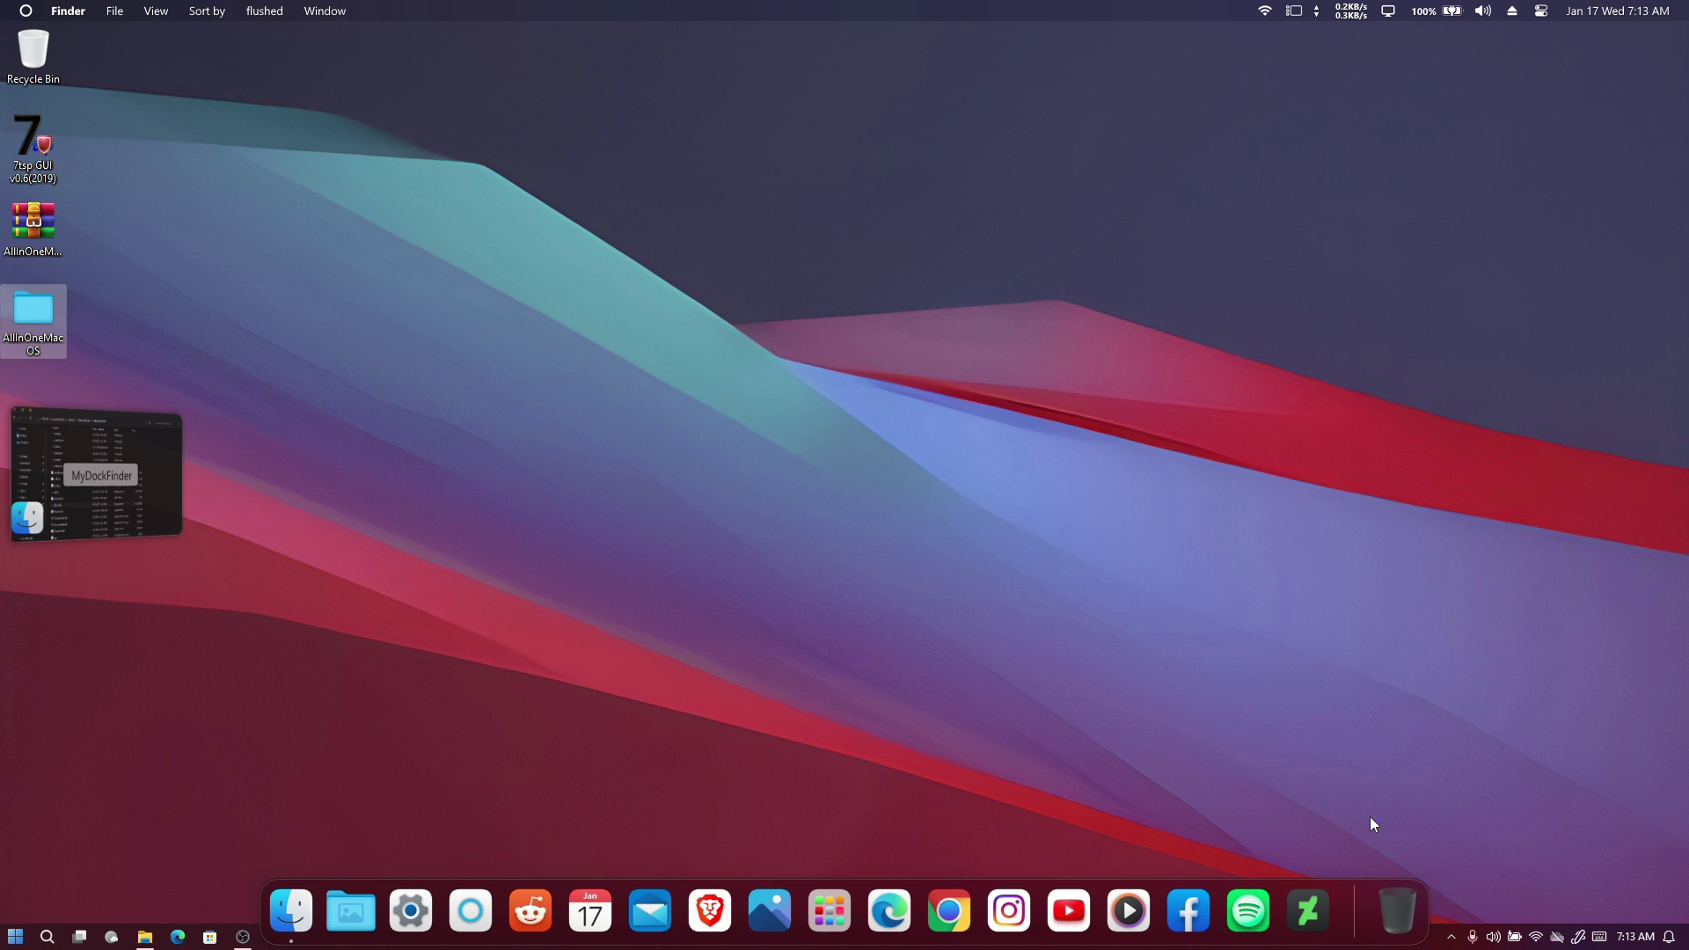
scroll(876, 462, down, 5)
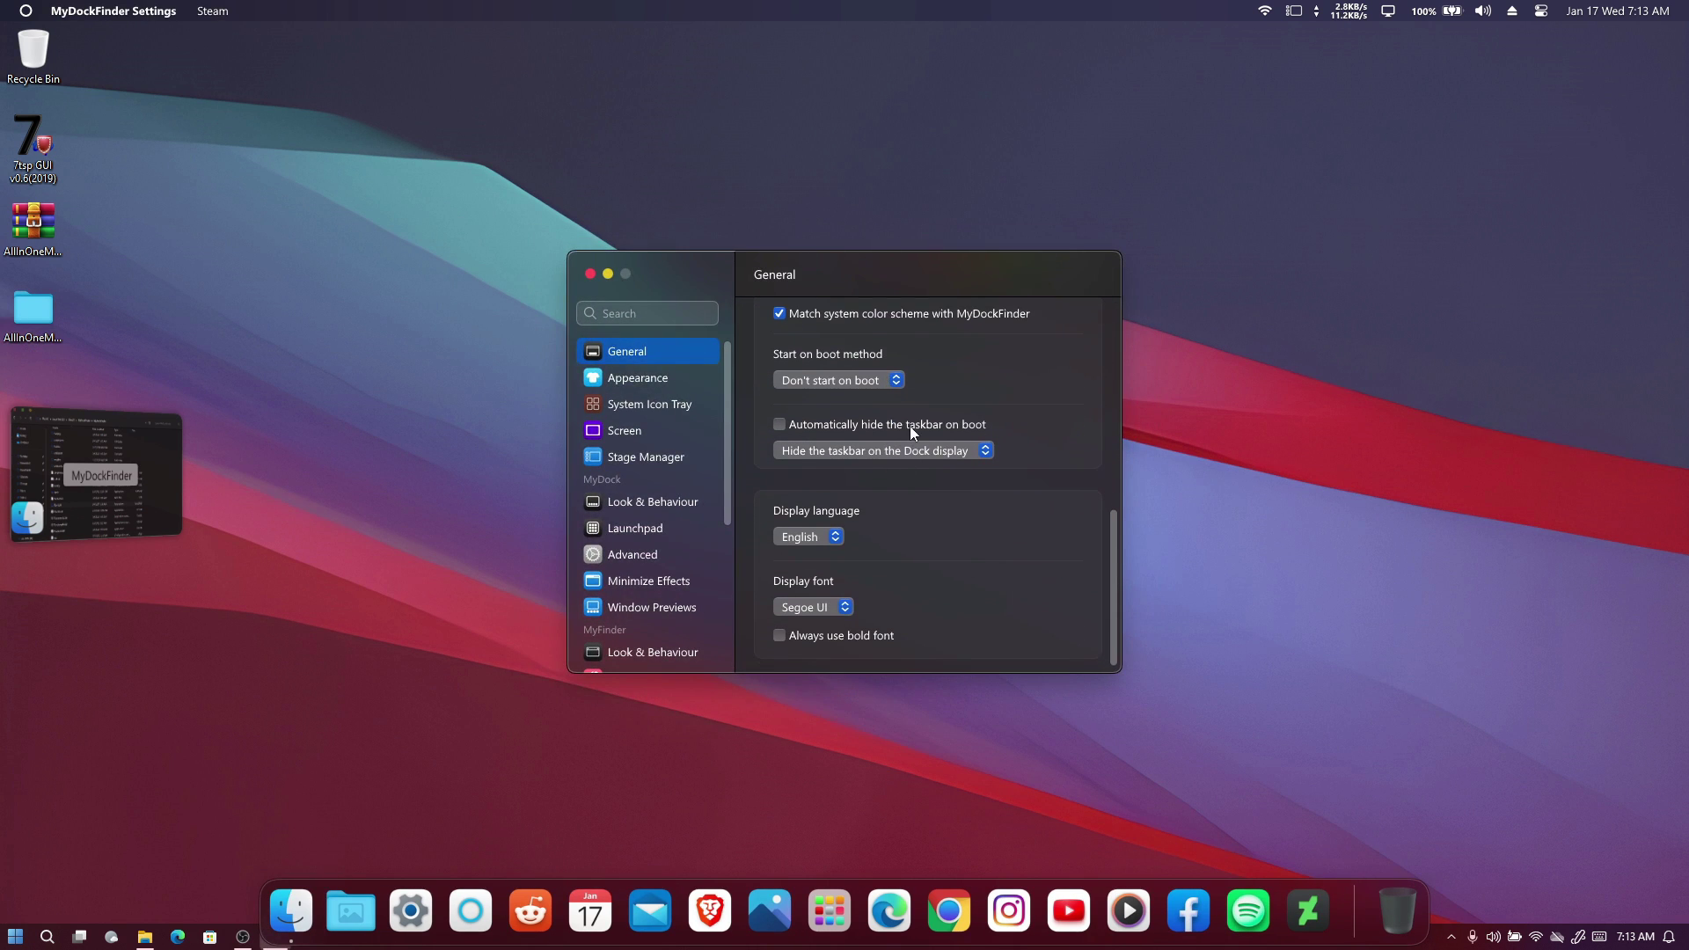
Keep start on boot as Don't start on boot, close Settings, and restart the dock.
click(892, 378)
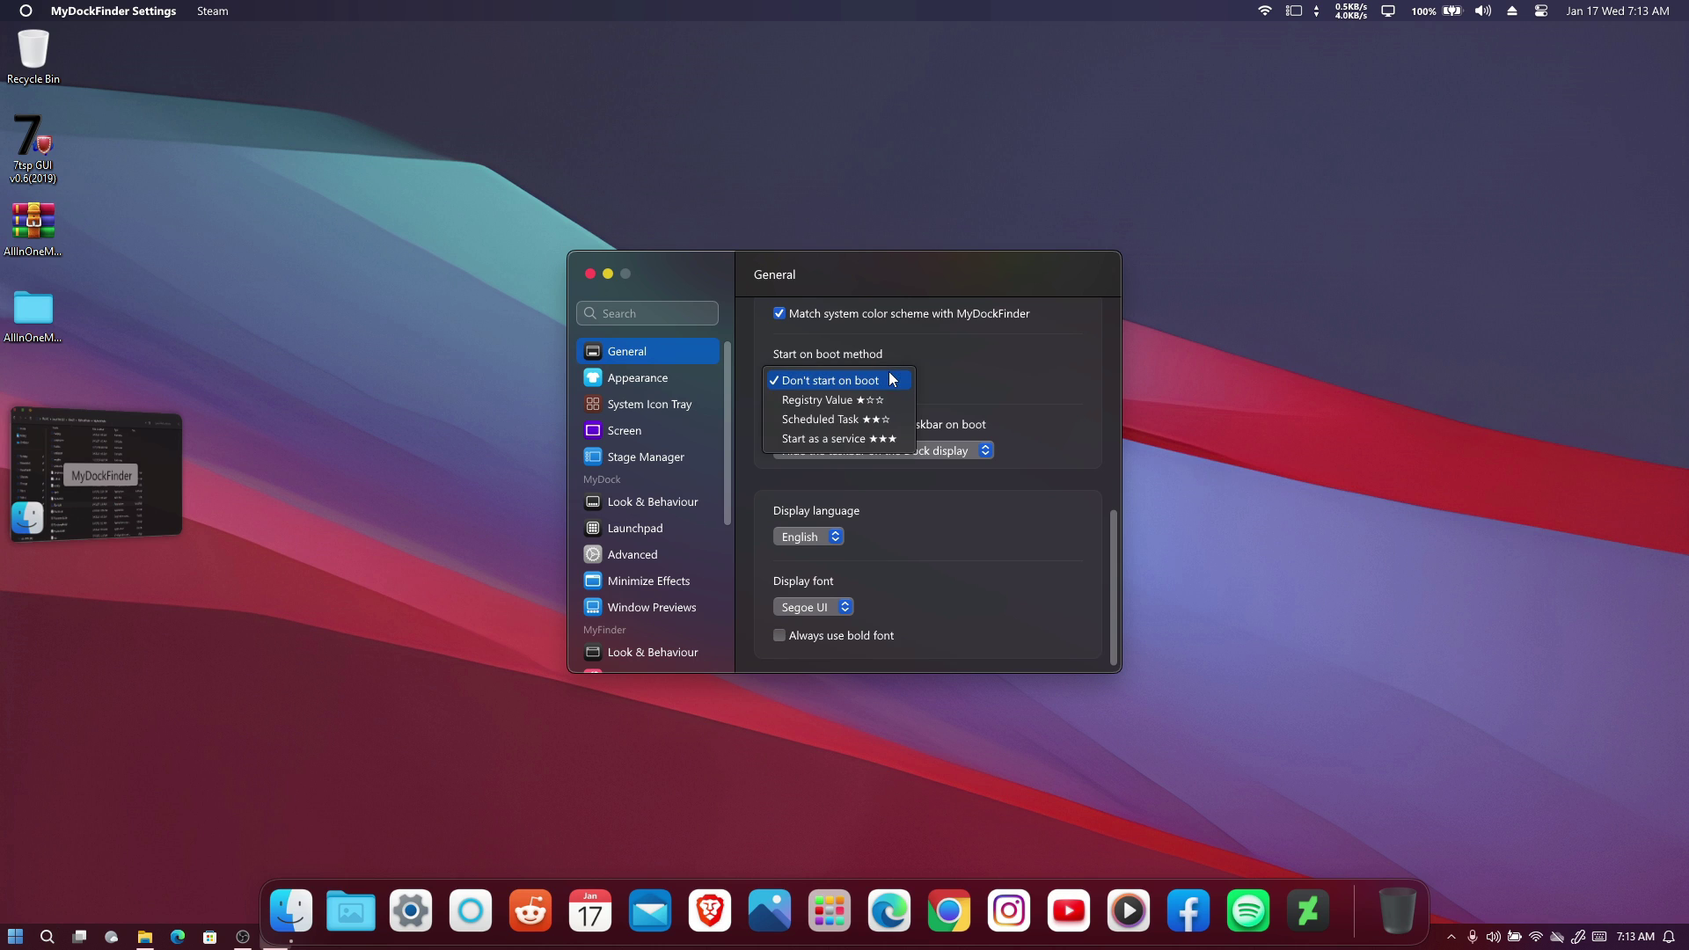
click(825, 438)
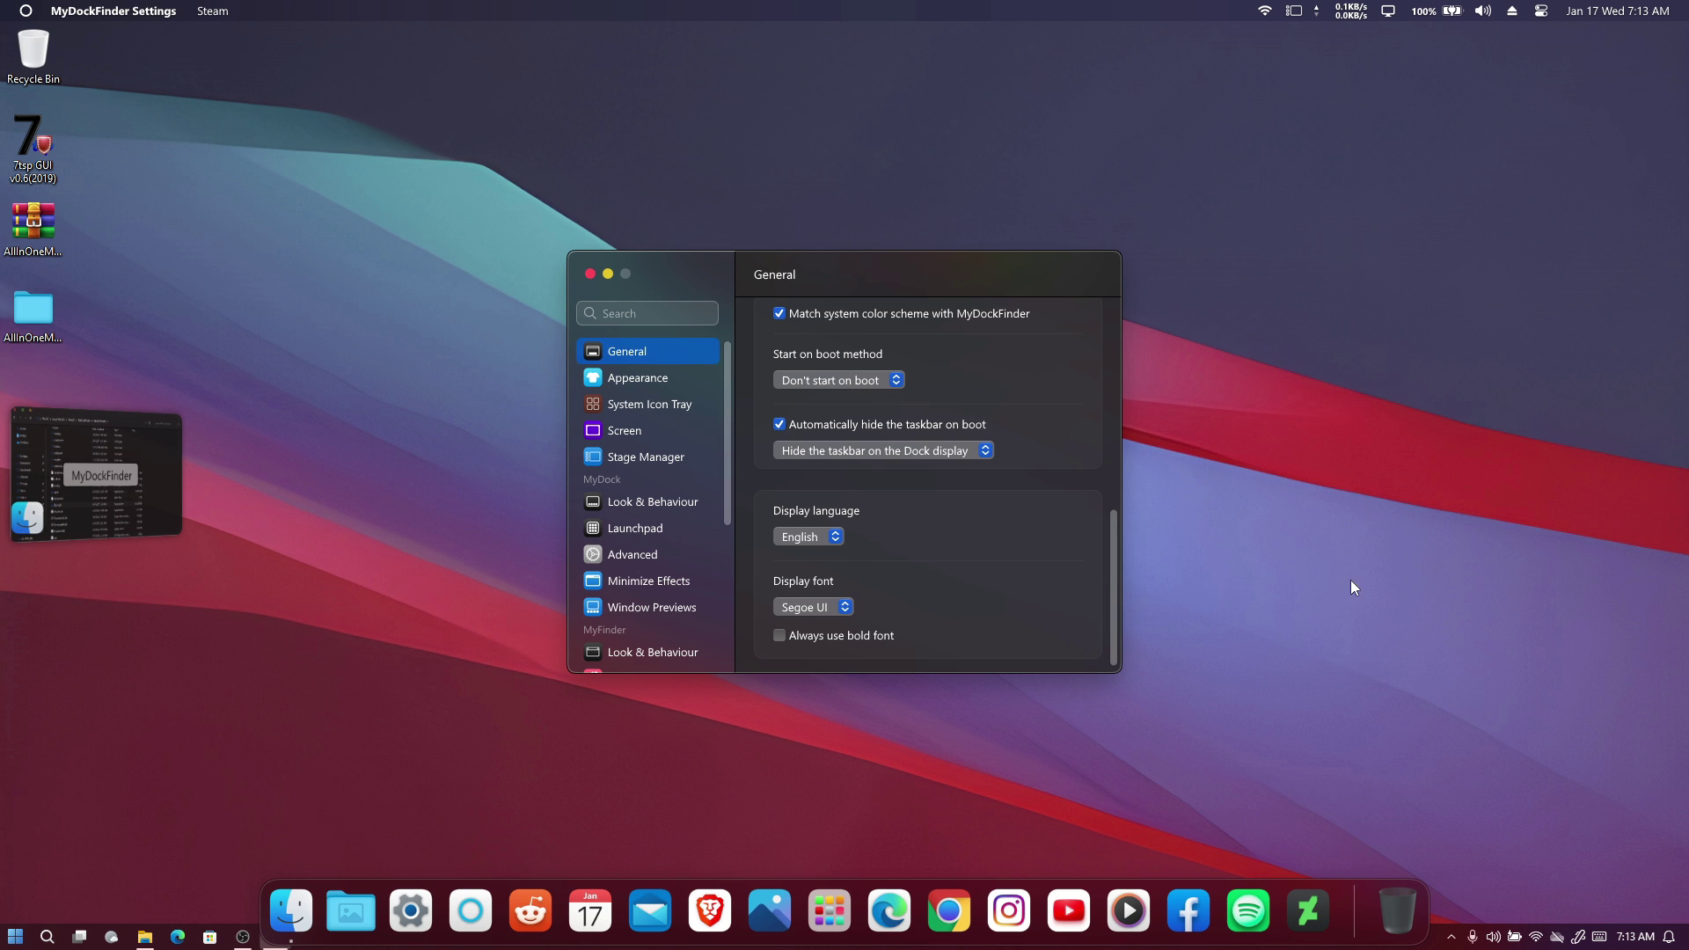
click(589, 273)
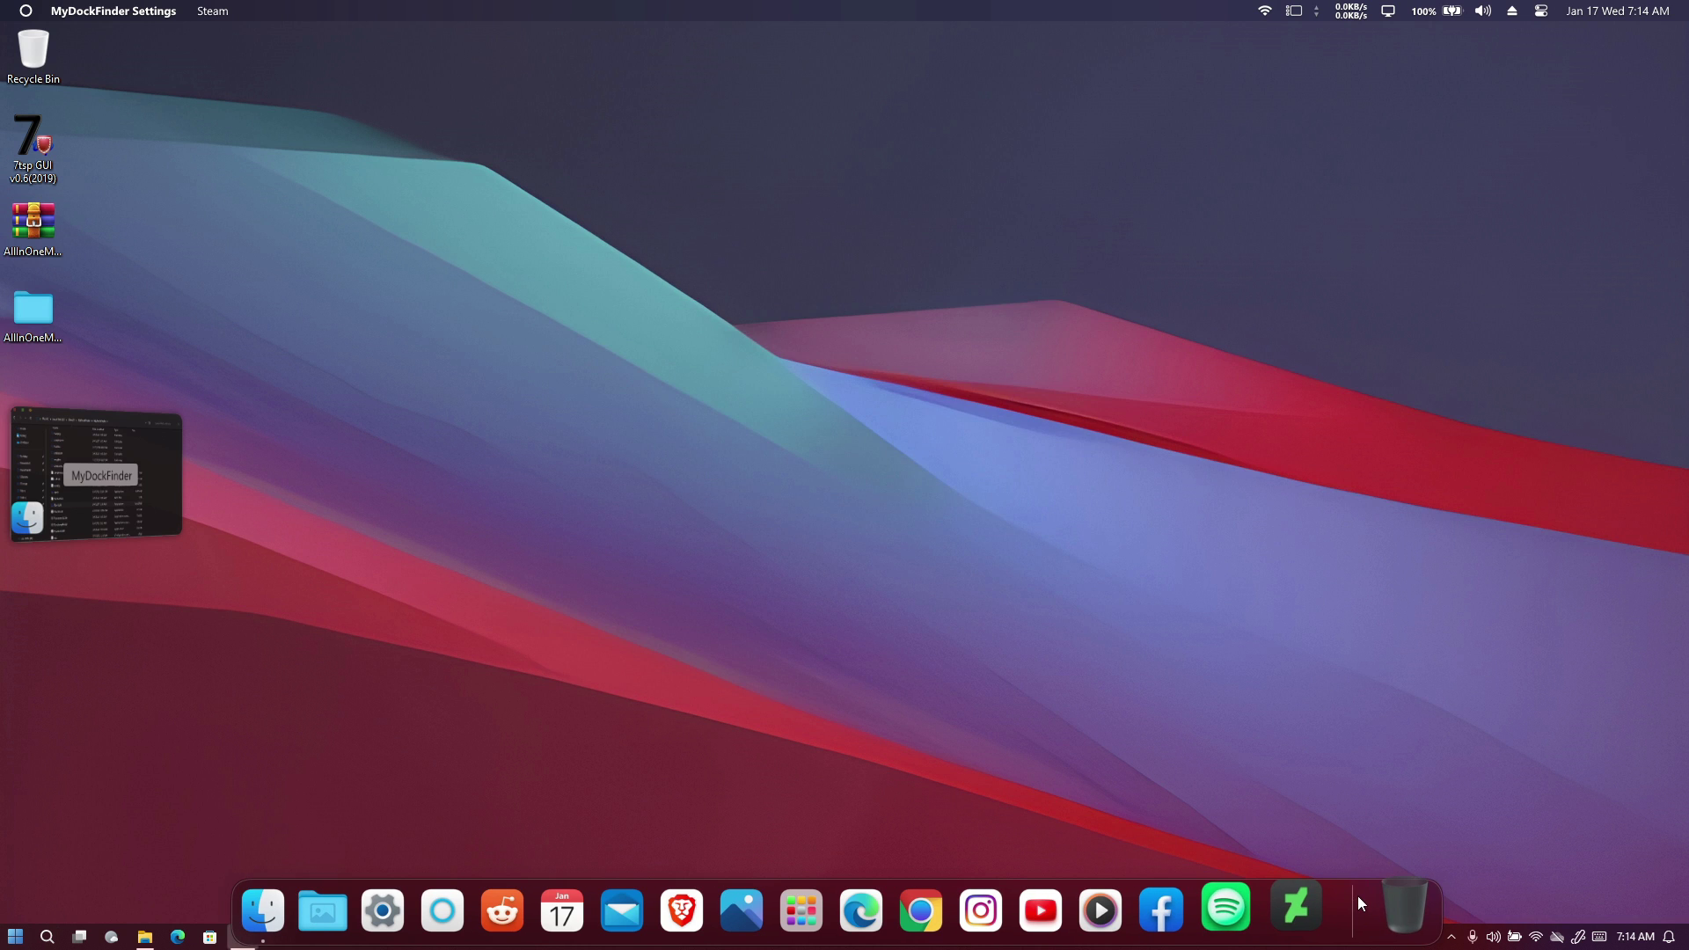
right_click(1358, 900)
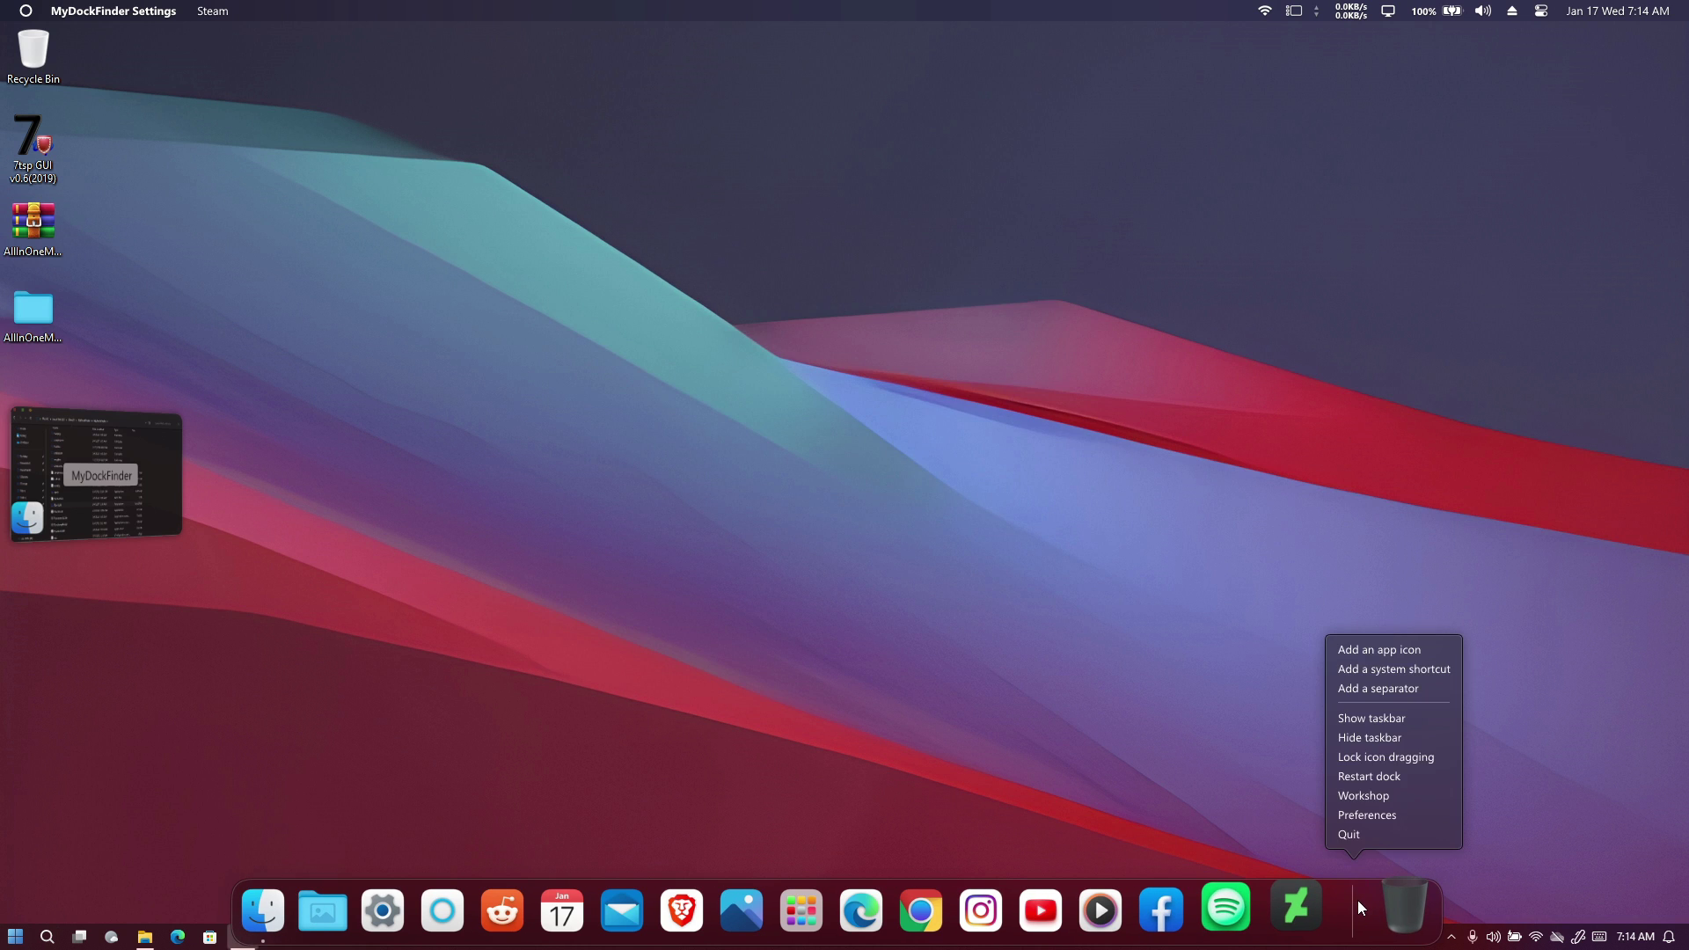
click(1384, 775)
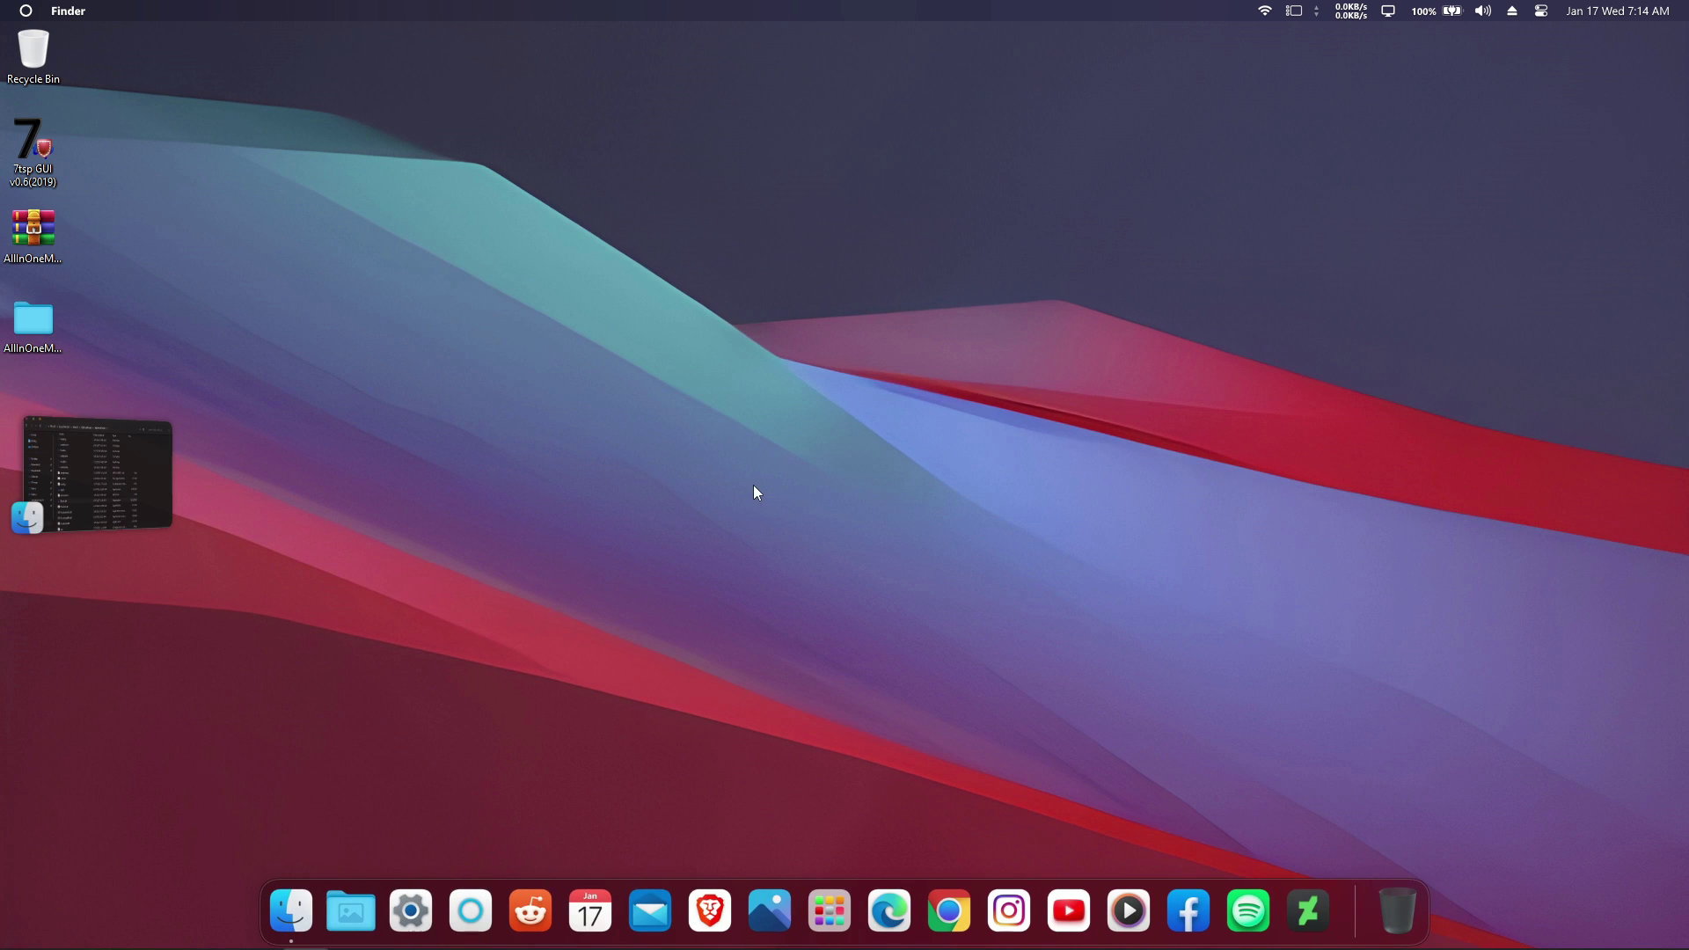
Set the lake-mountains twilight sunset JPG in Desktop\AllInOneMacOS as the desktop background.
click(121, 484)
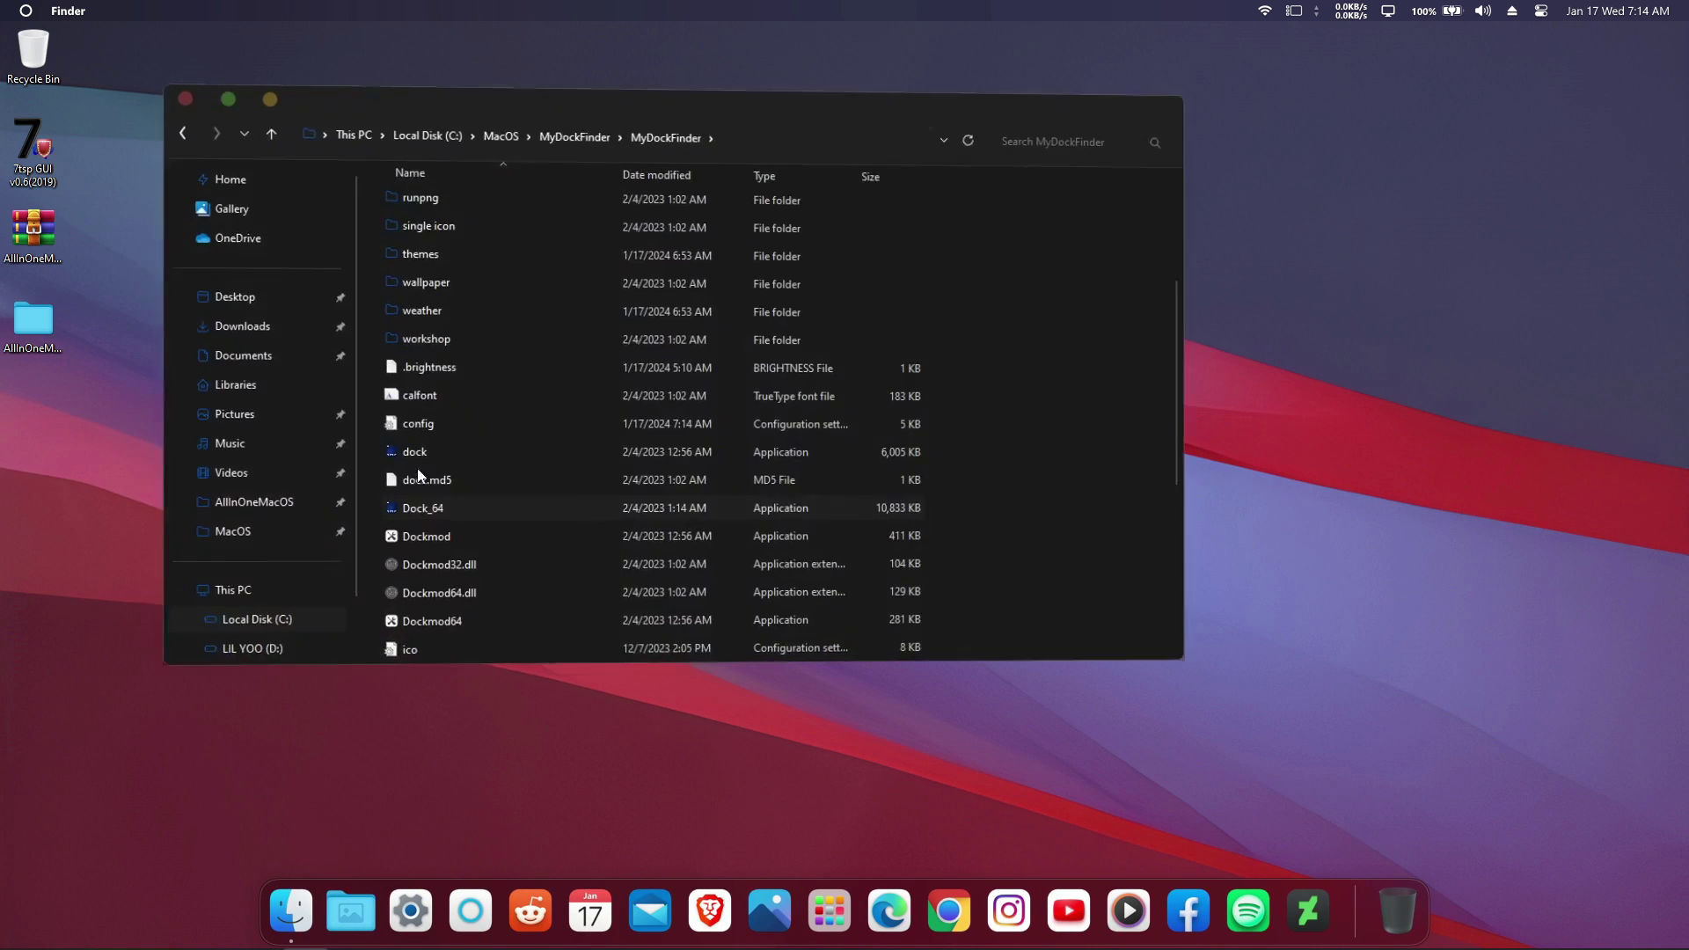
click(243, 314)
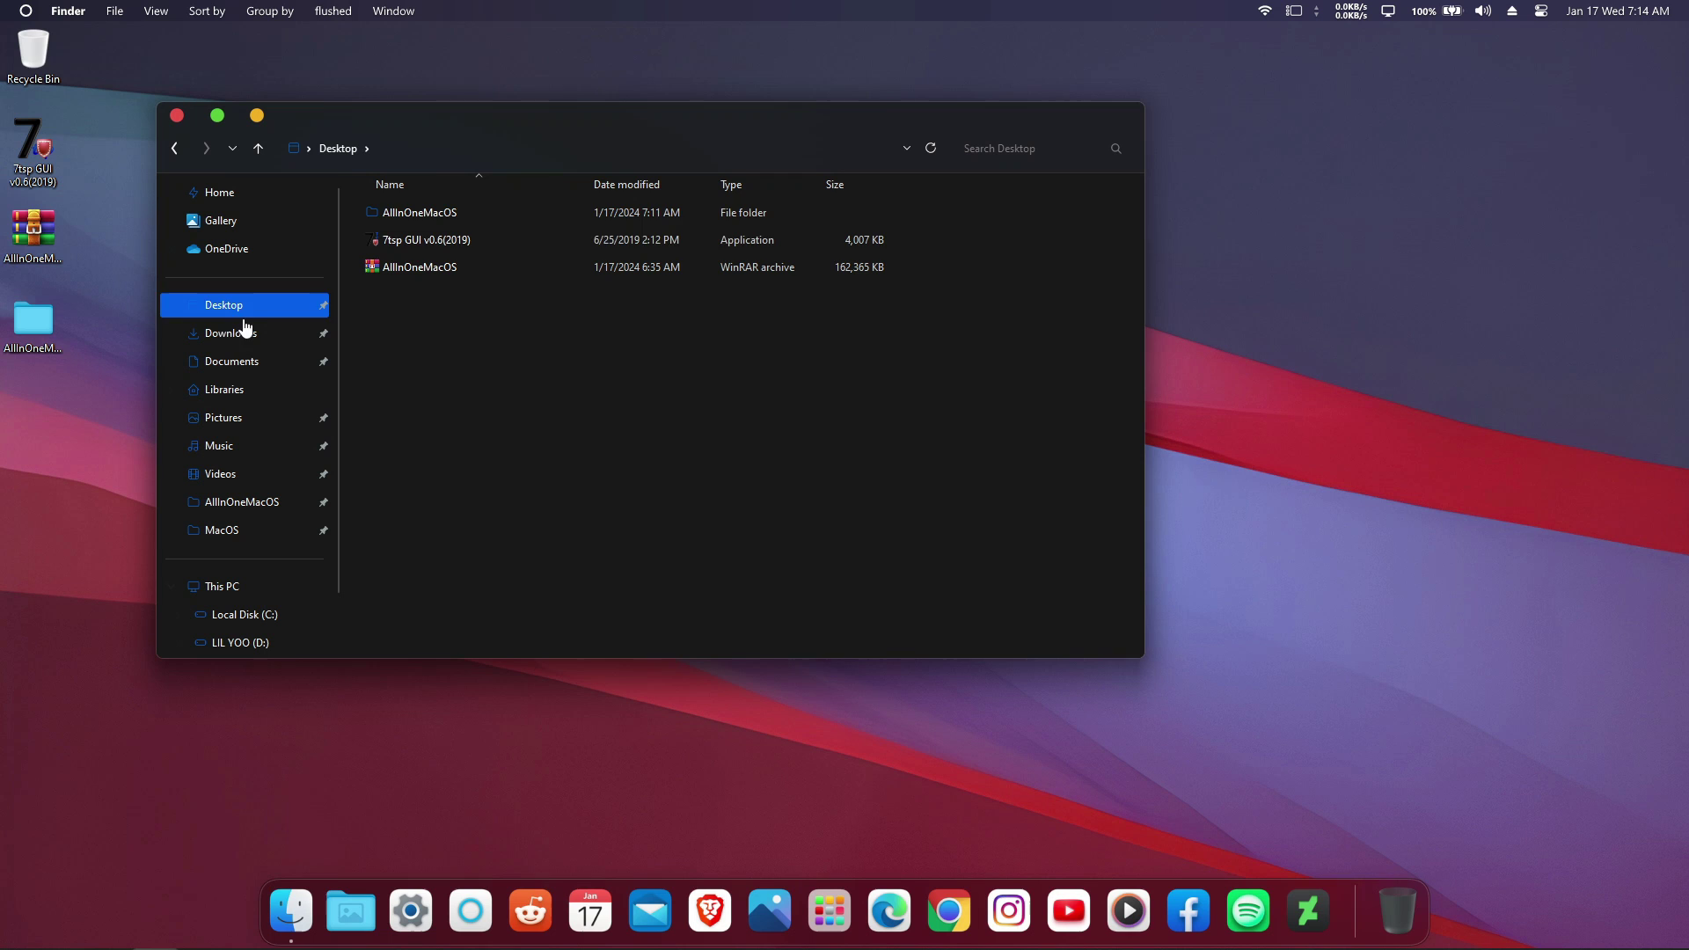
double_click(435, 216)
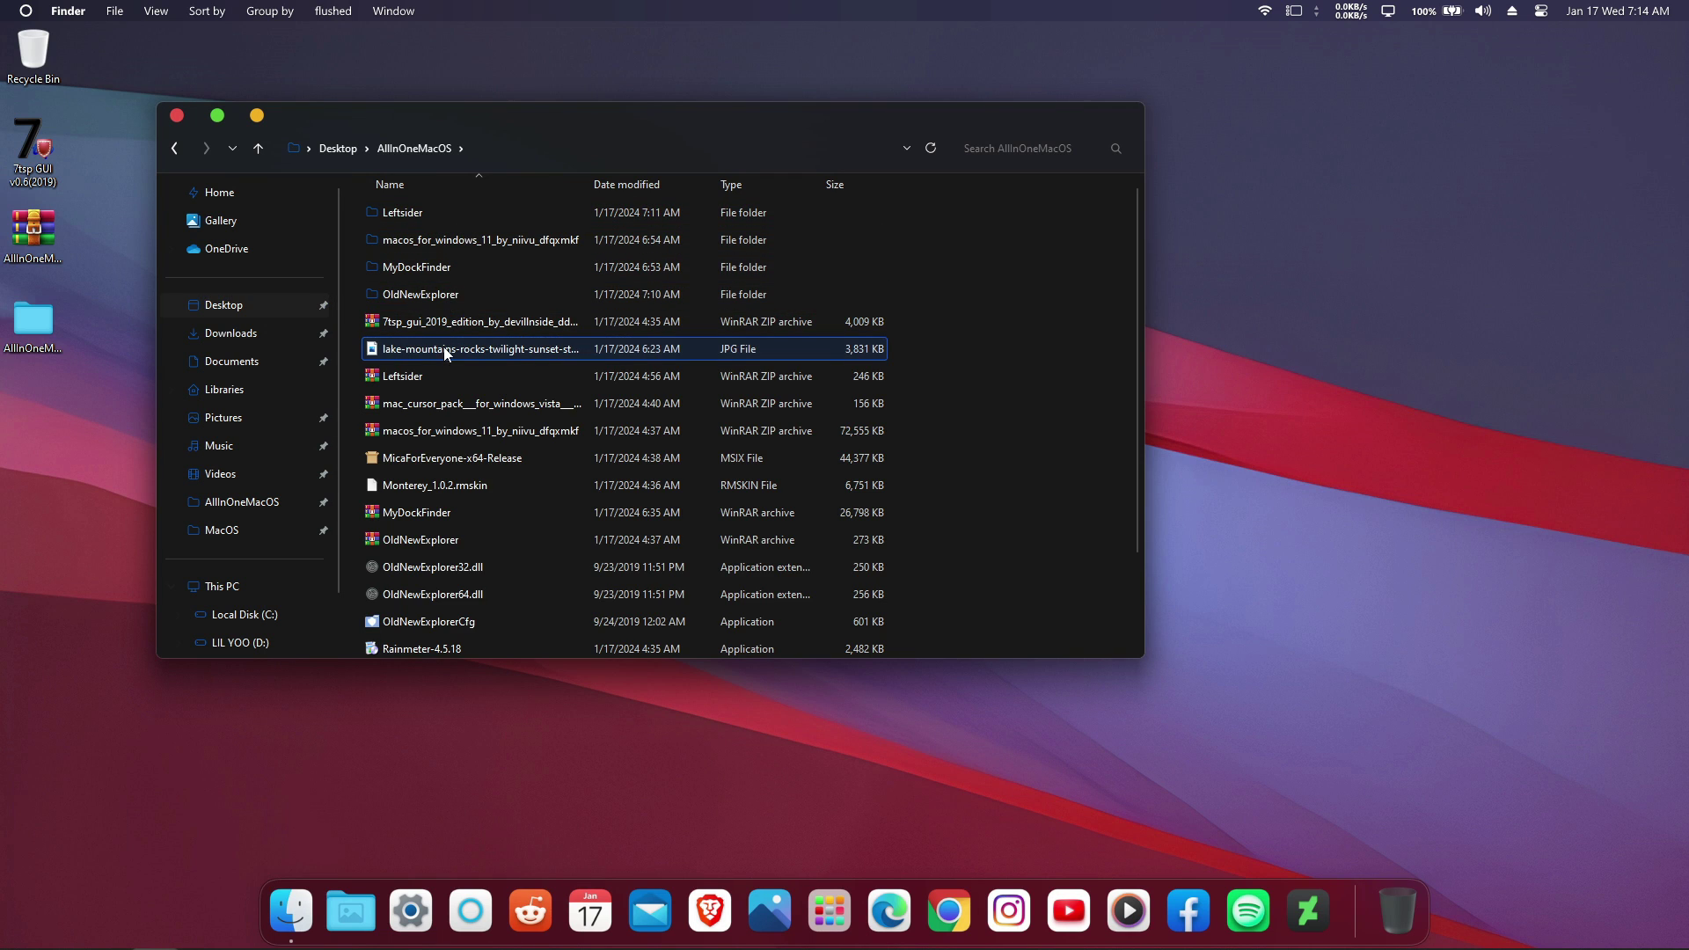
right_click(520, 348)
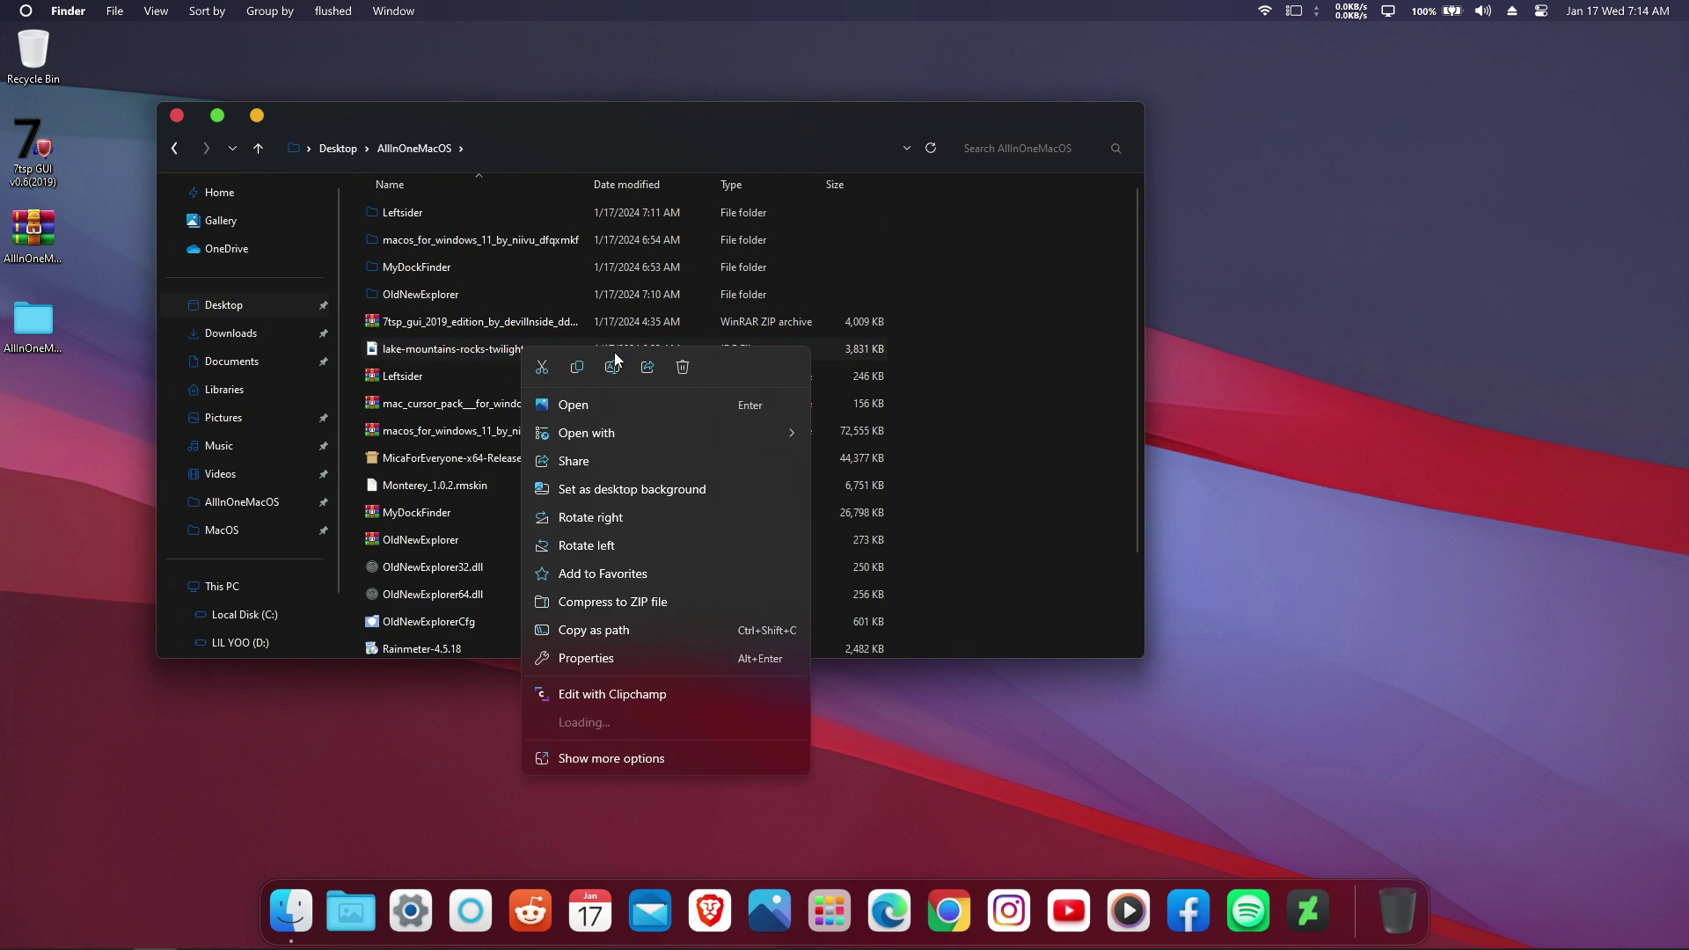
click(613, 491)
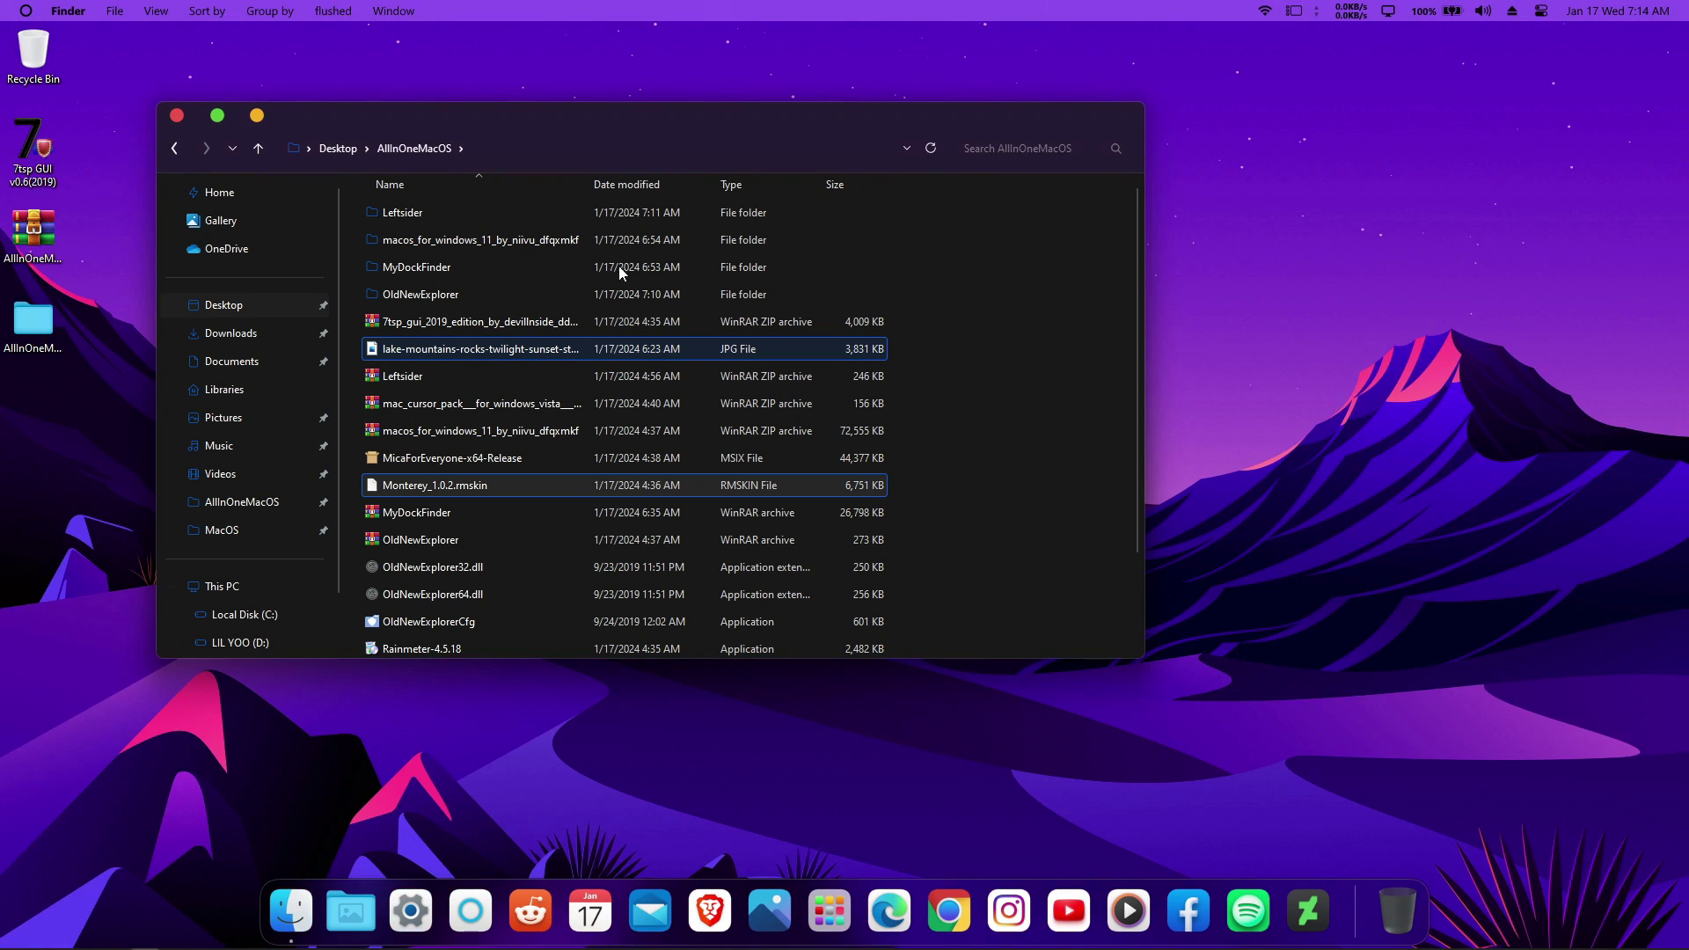
Move the Explorer window right and select the Release_x64 (1) archive.
scroll(482, 367, down, 2)
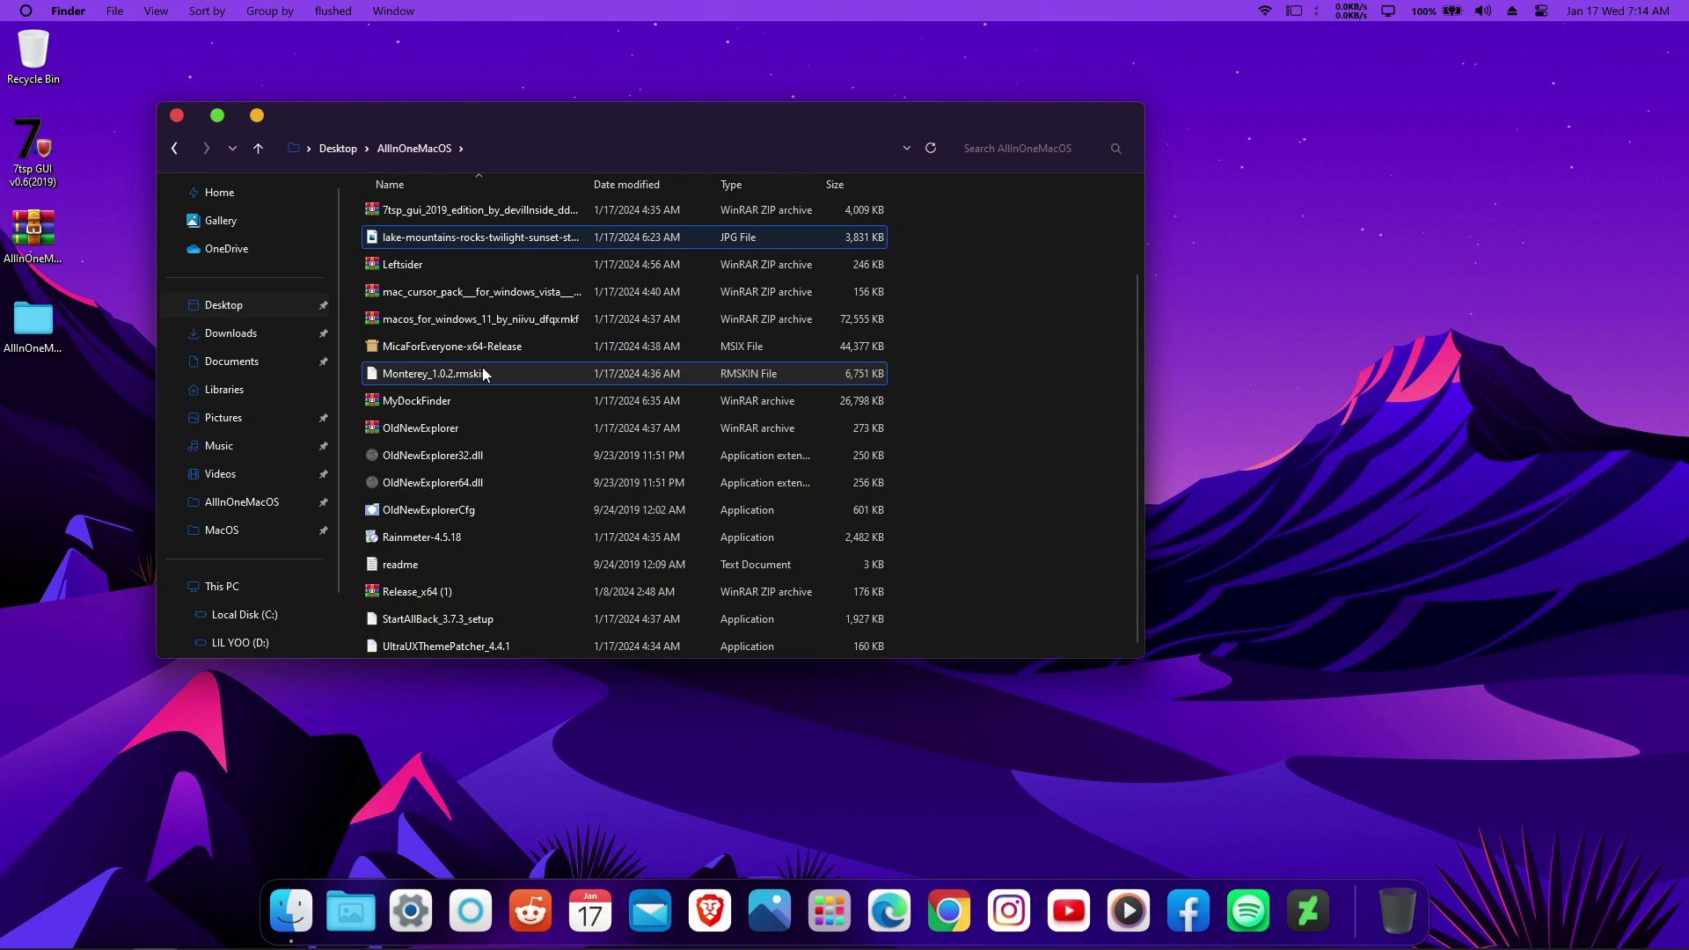
scroll(451, 309, up, 2)
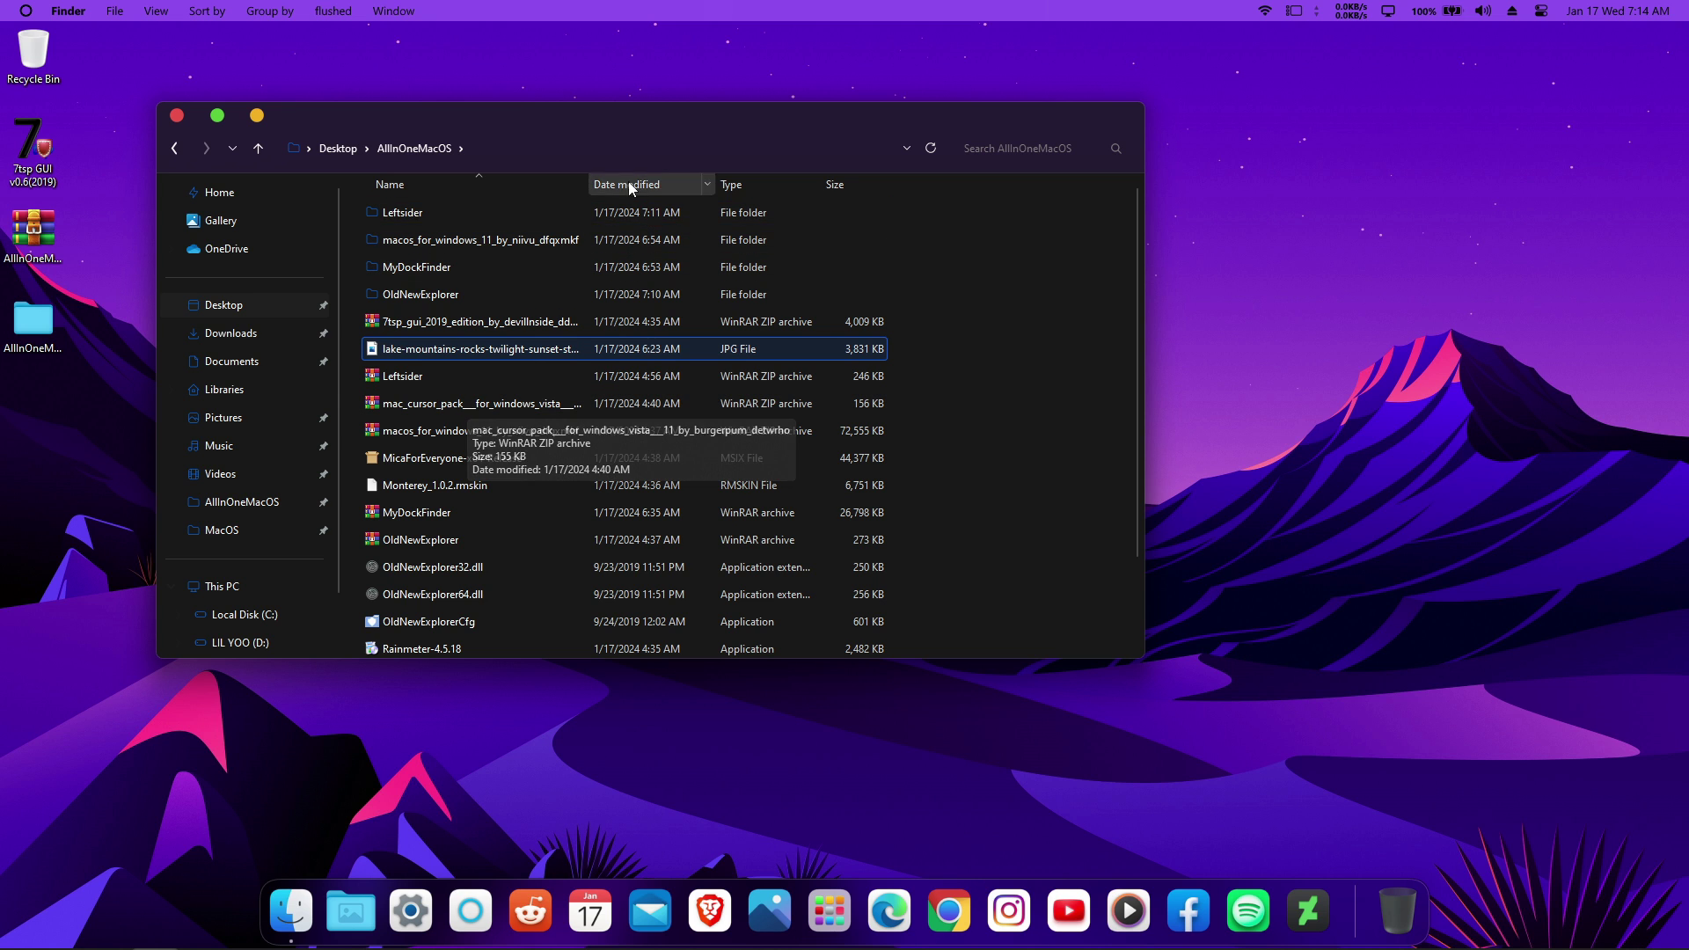
drag(648, 117, 782, 108)
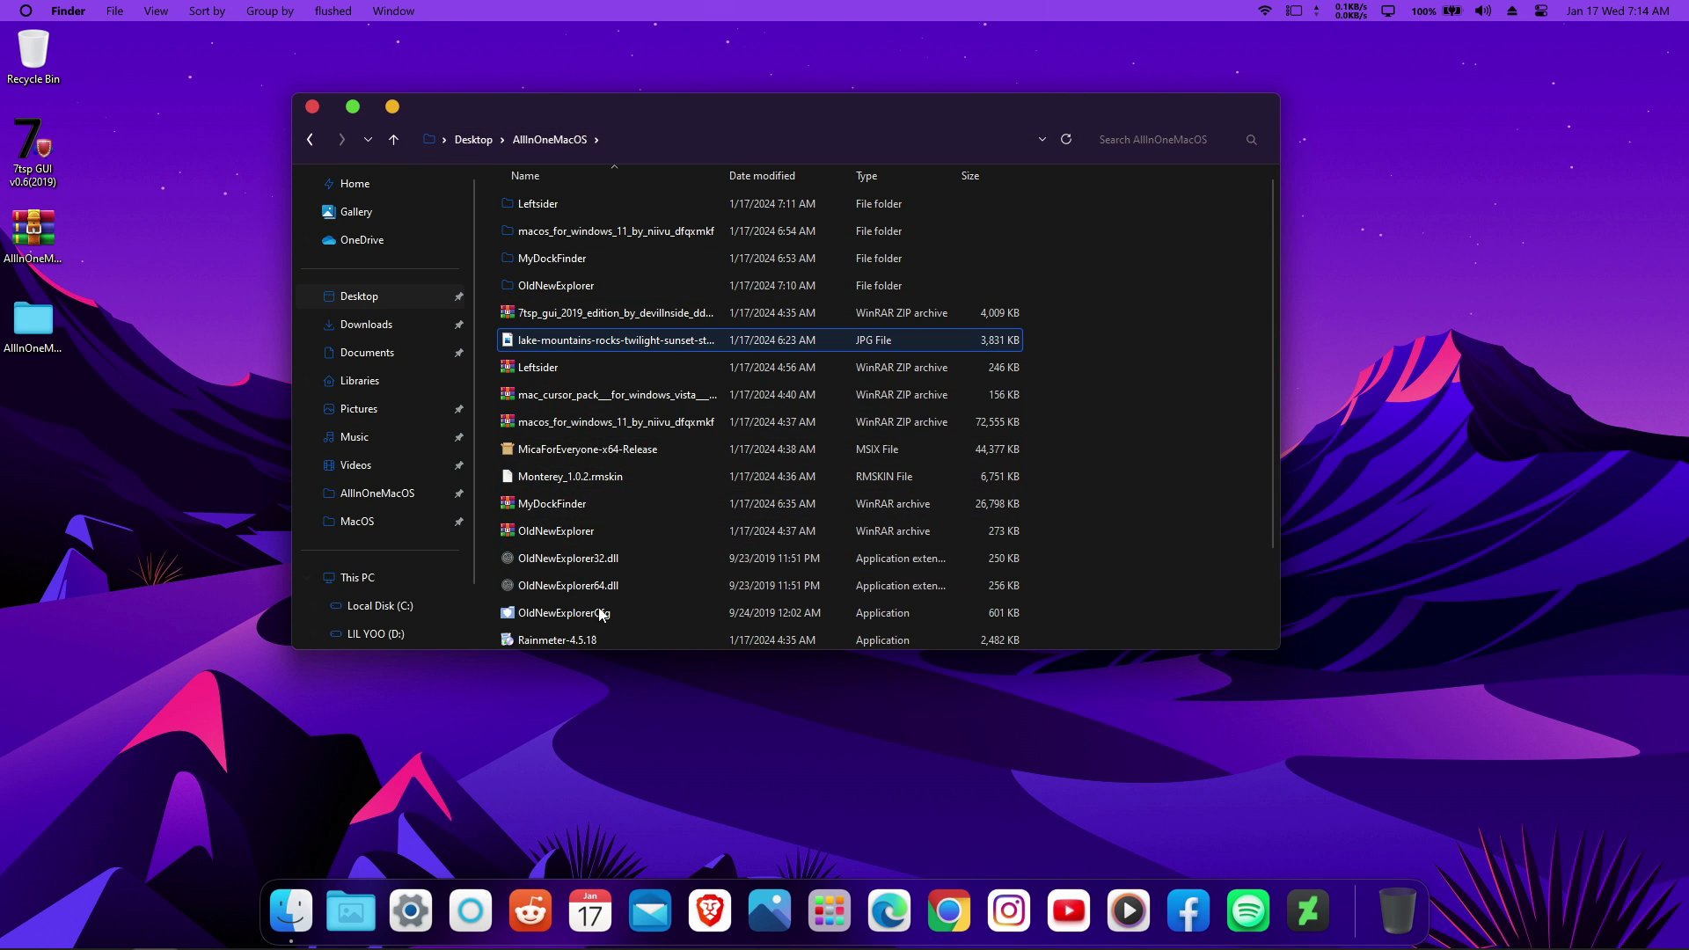
scroll(628, 540, down, 2)
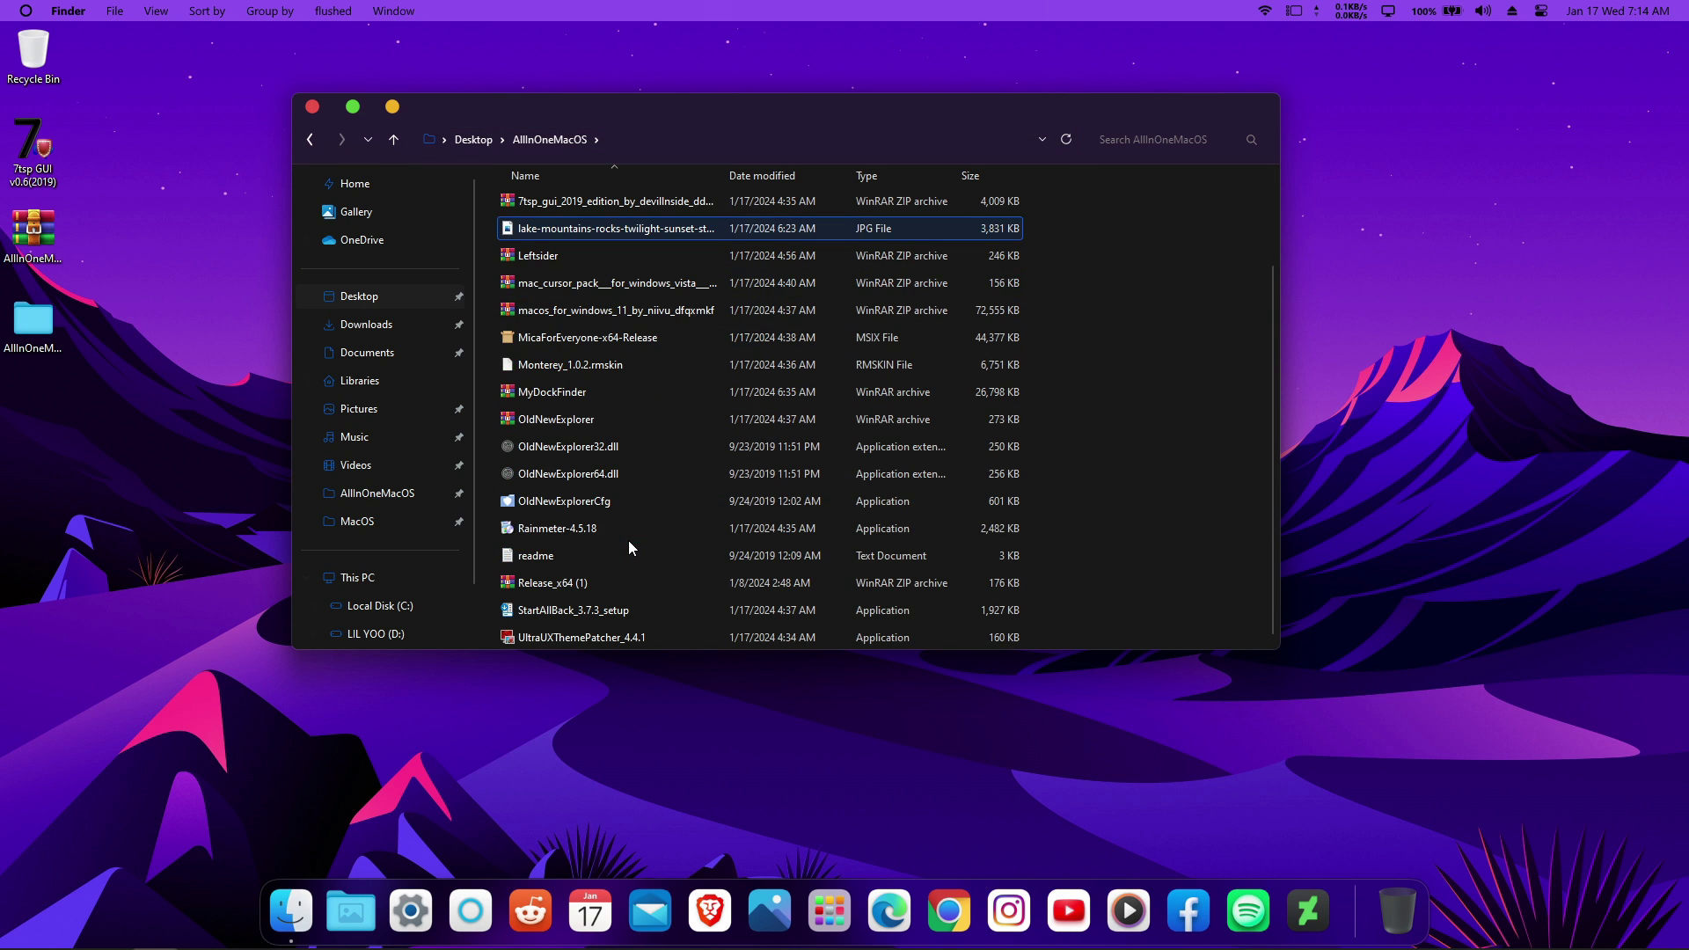
click(572, 587)
Drag the Release folder out of Release_x64 (1).zip onto the desktop, then cut it.
double_click(600, 584)
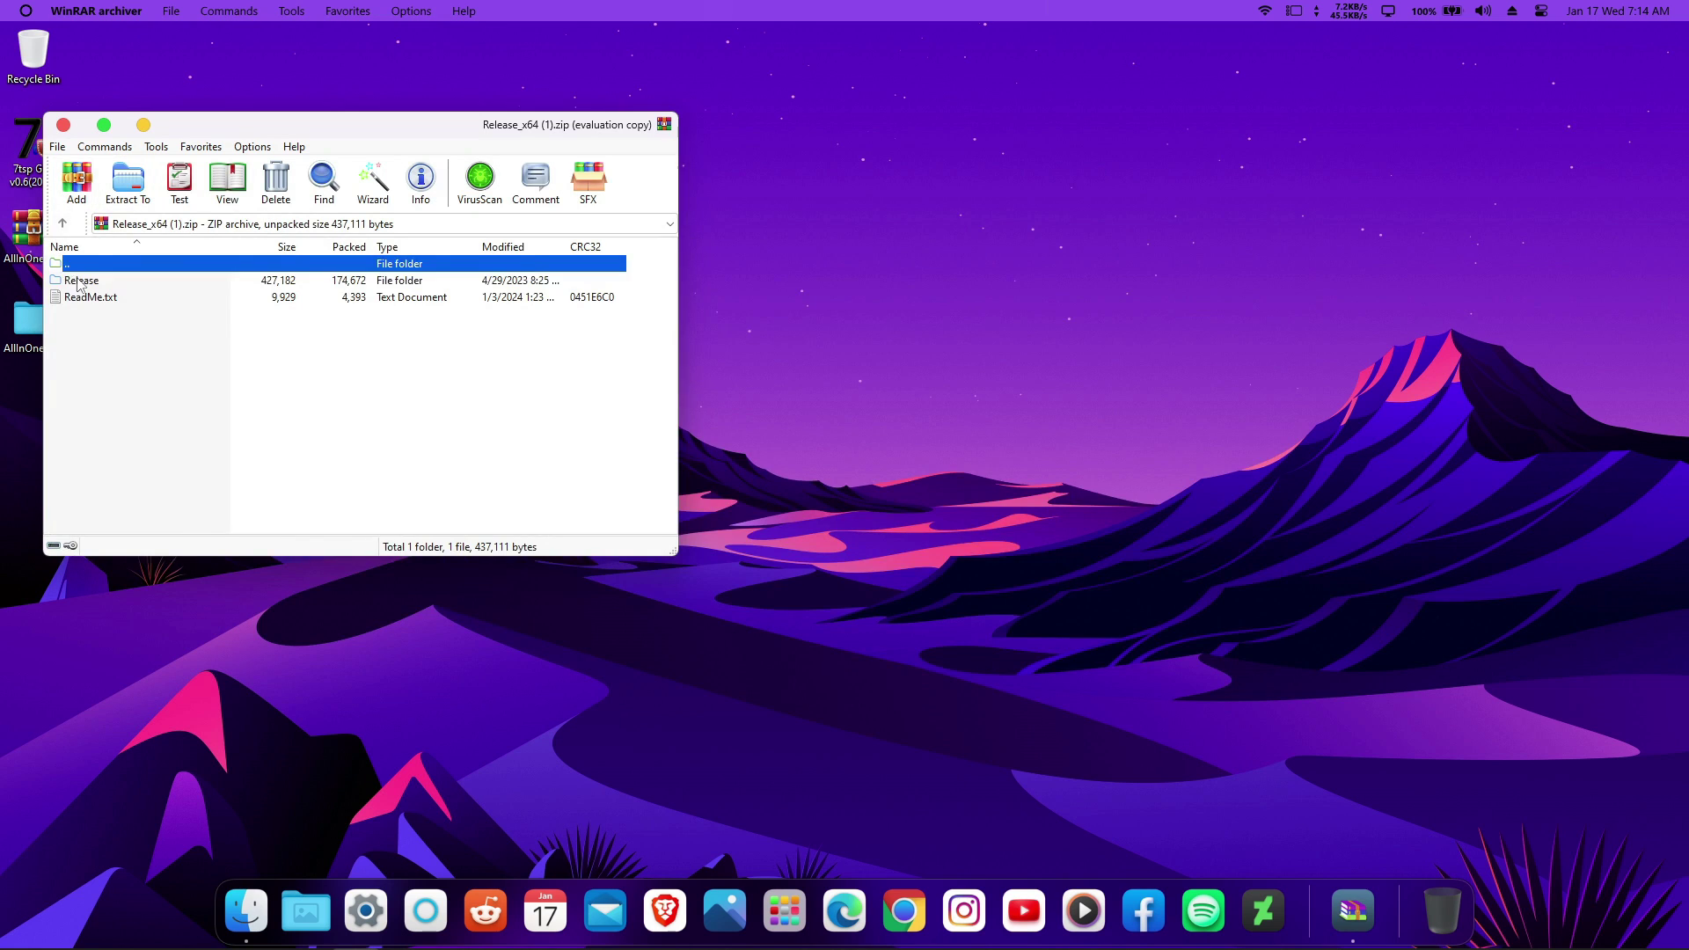
click(82, 282)
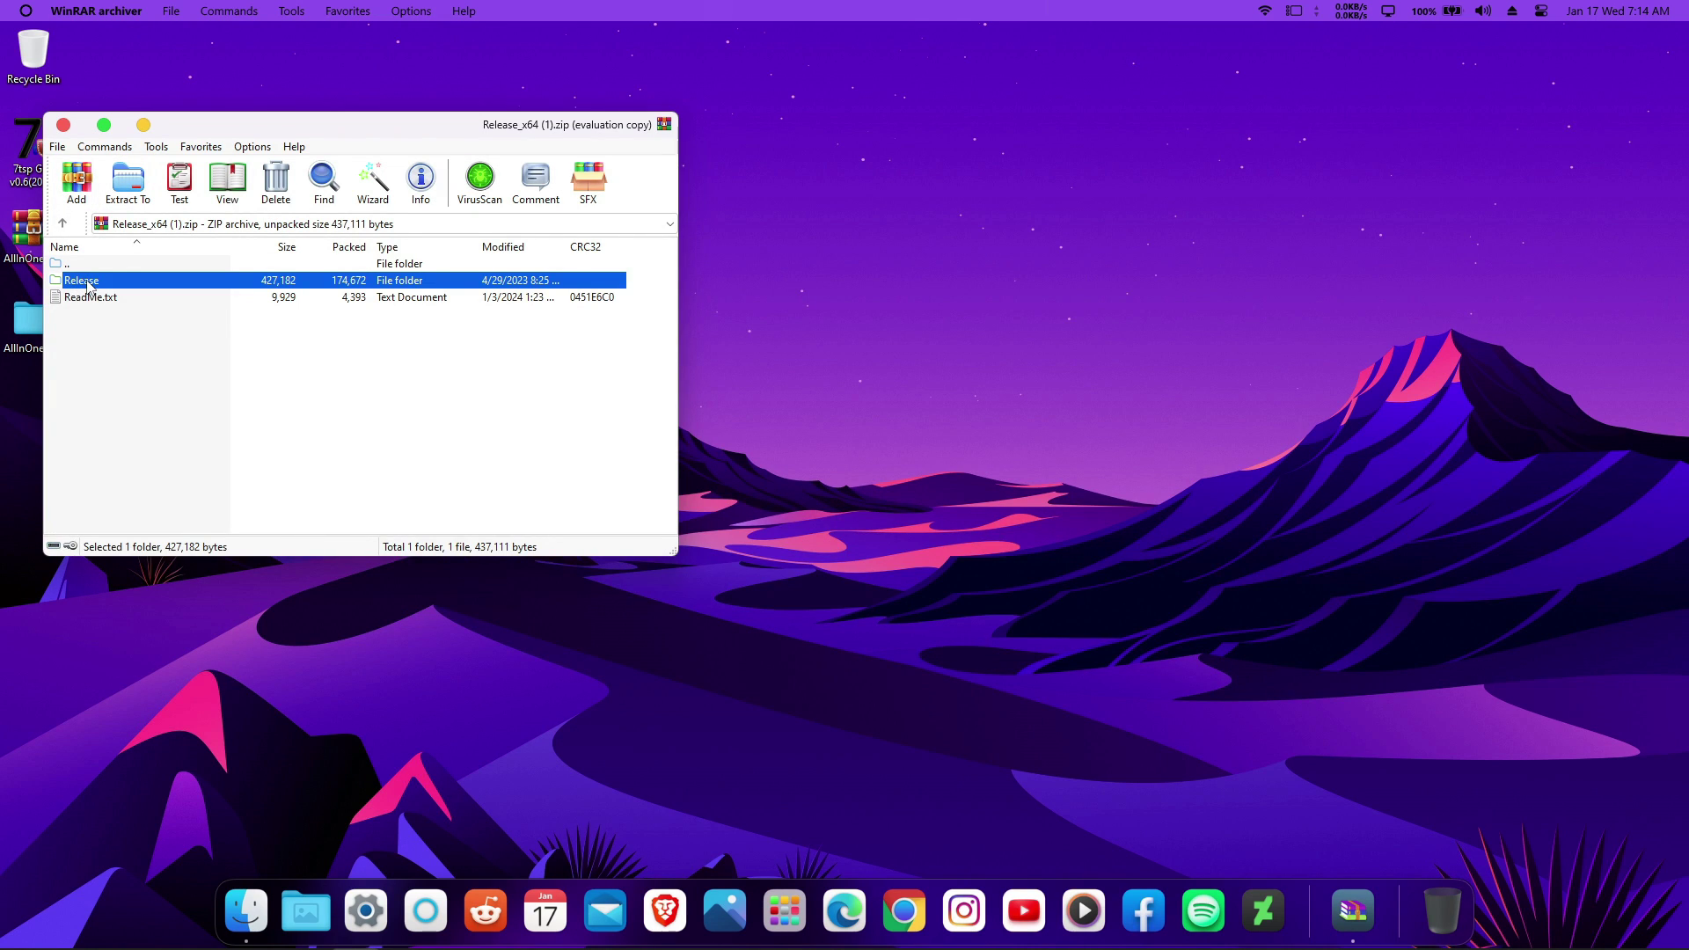
drag(88, 286, 1222, 234)
click(1237, 230)
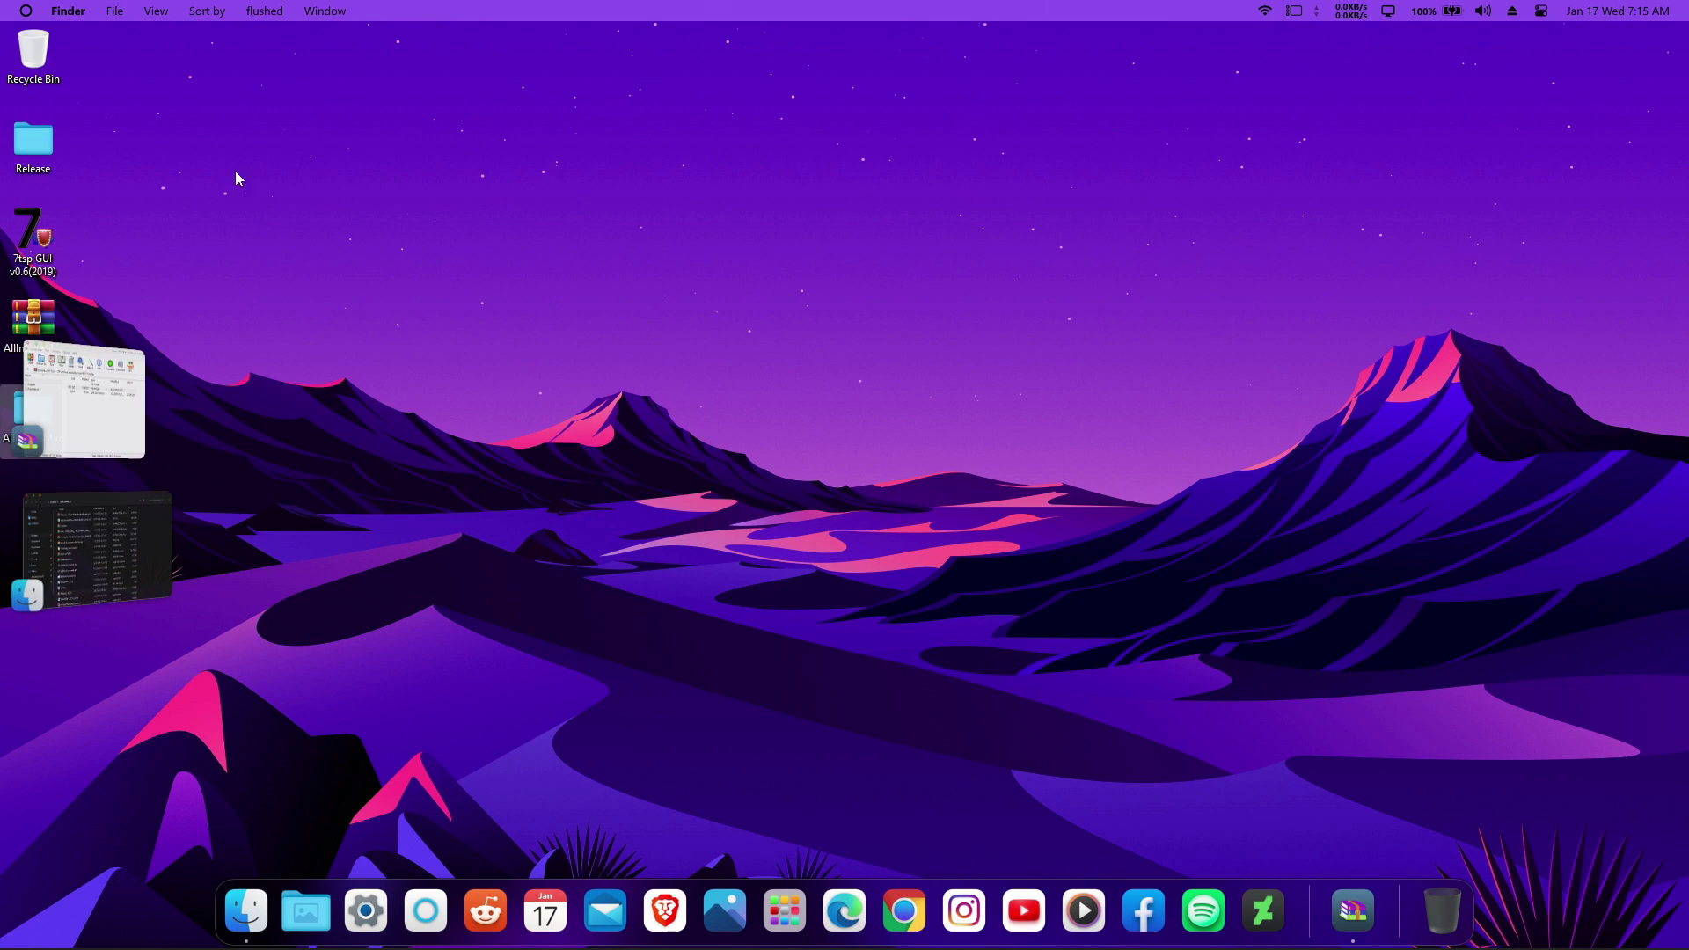
right_click(56, 150)
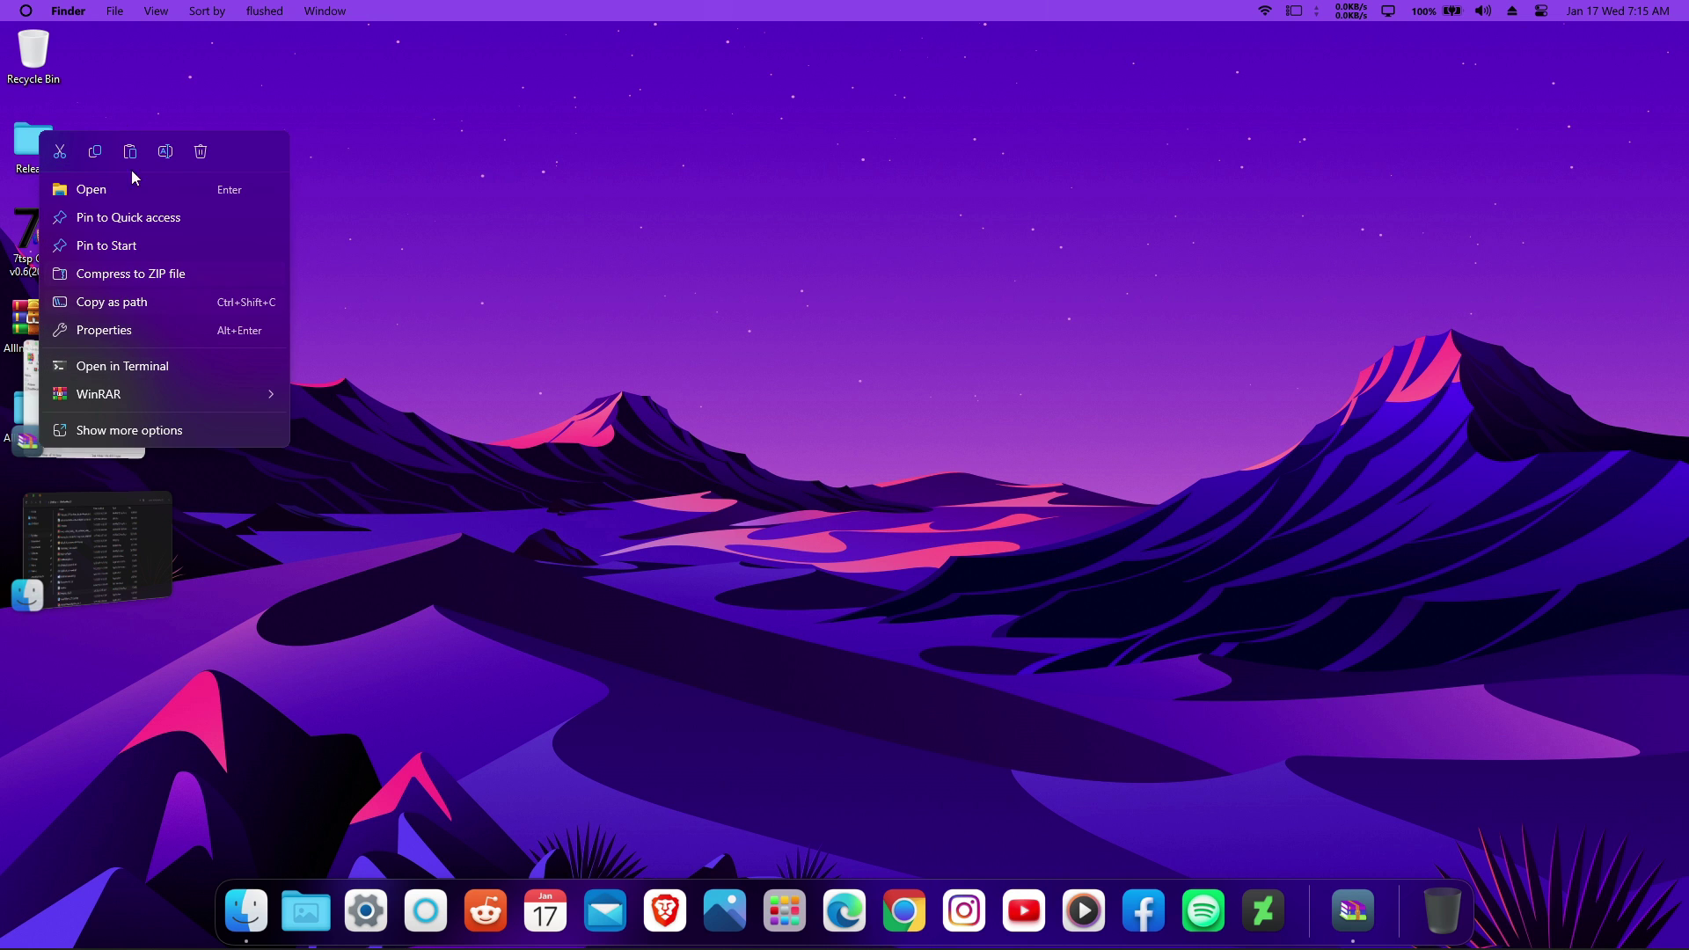
click(60, 151)
Paste the Release folder into C:\MacOS.
click(97, 545)
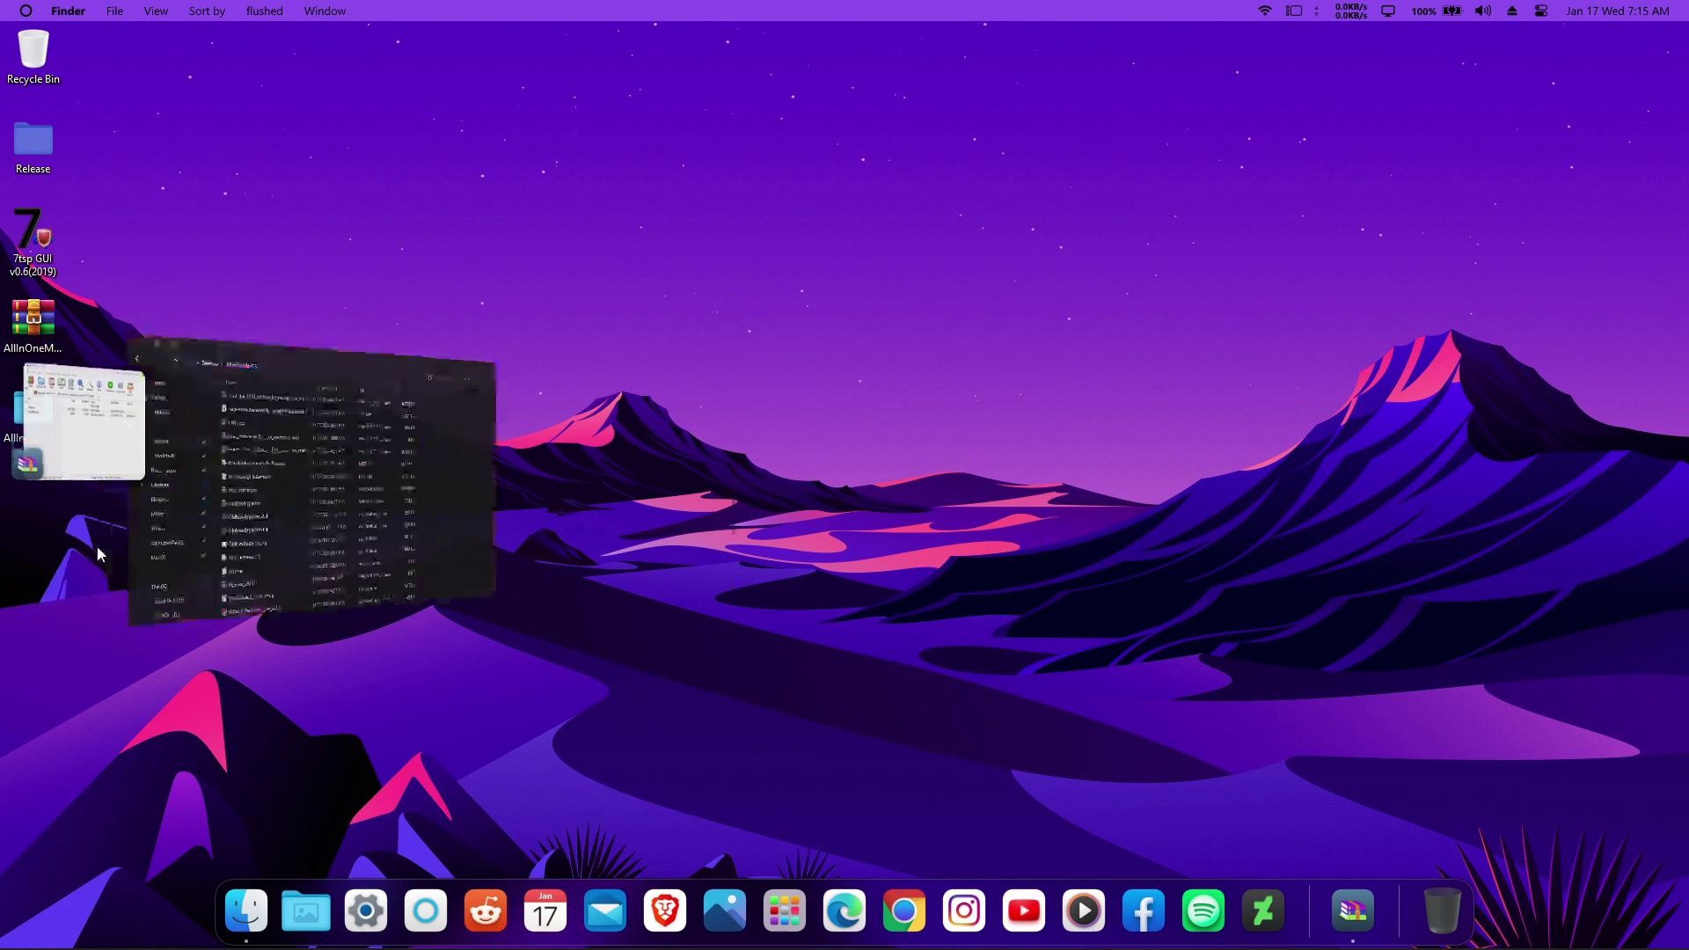
click(380, 605)
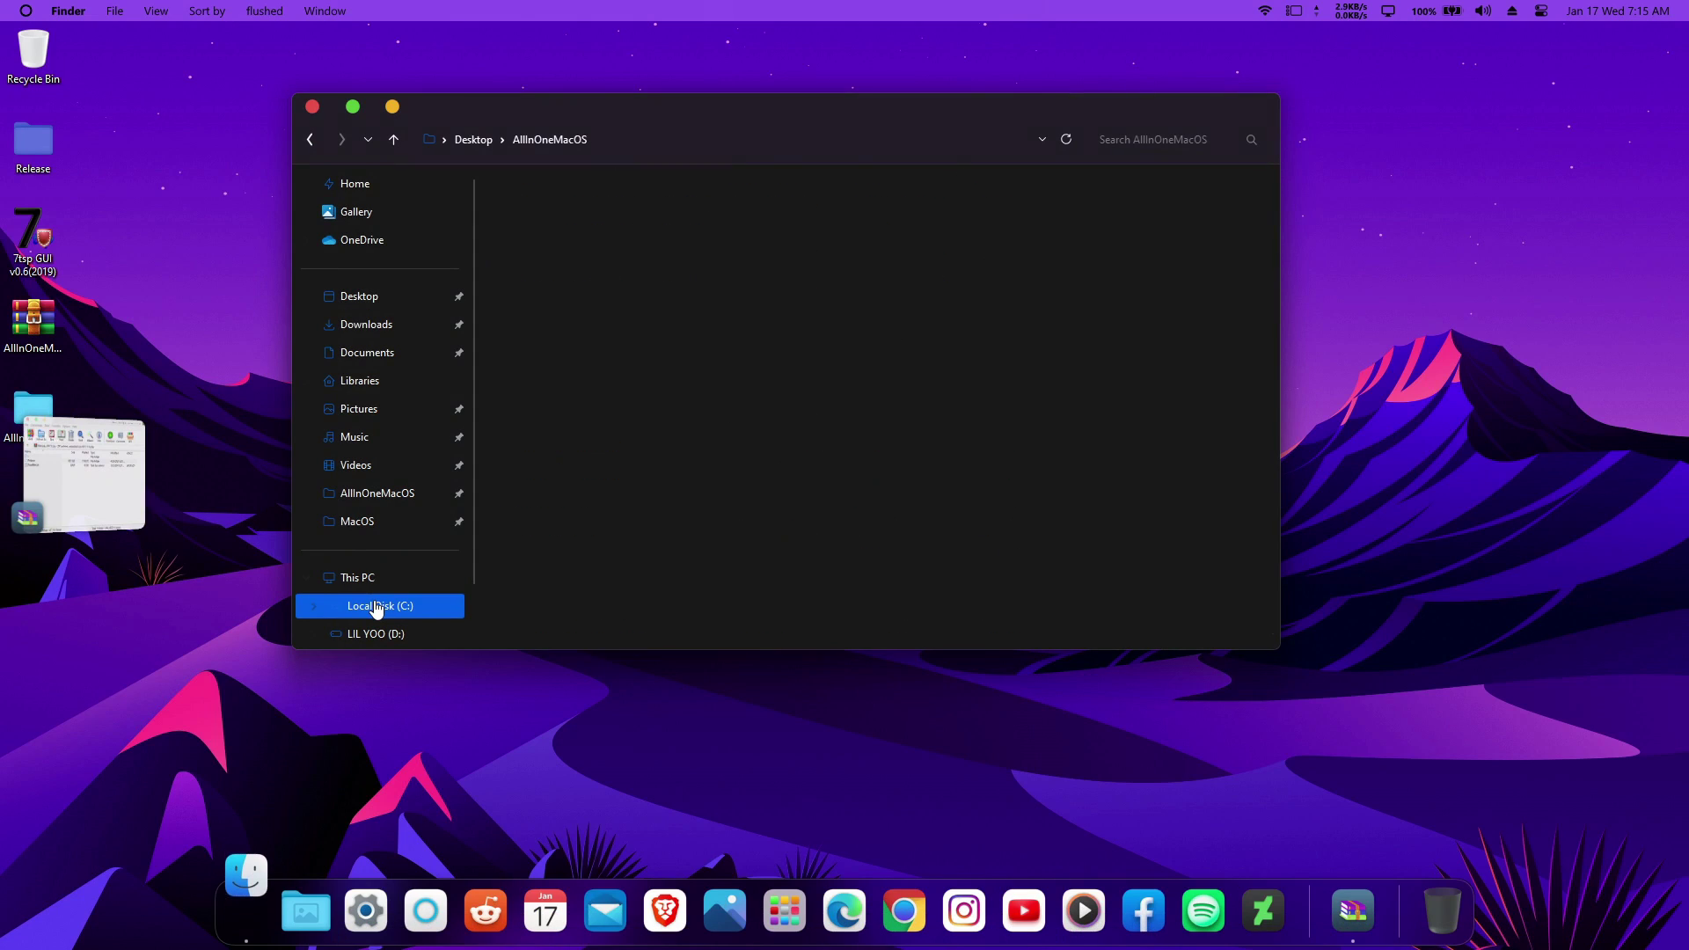
double_click(507, 204)
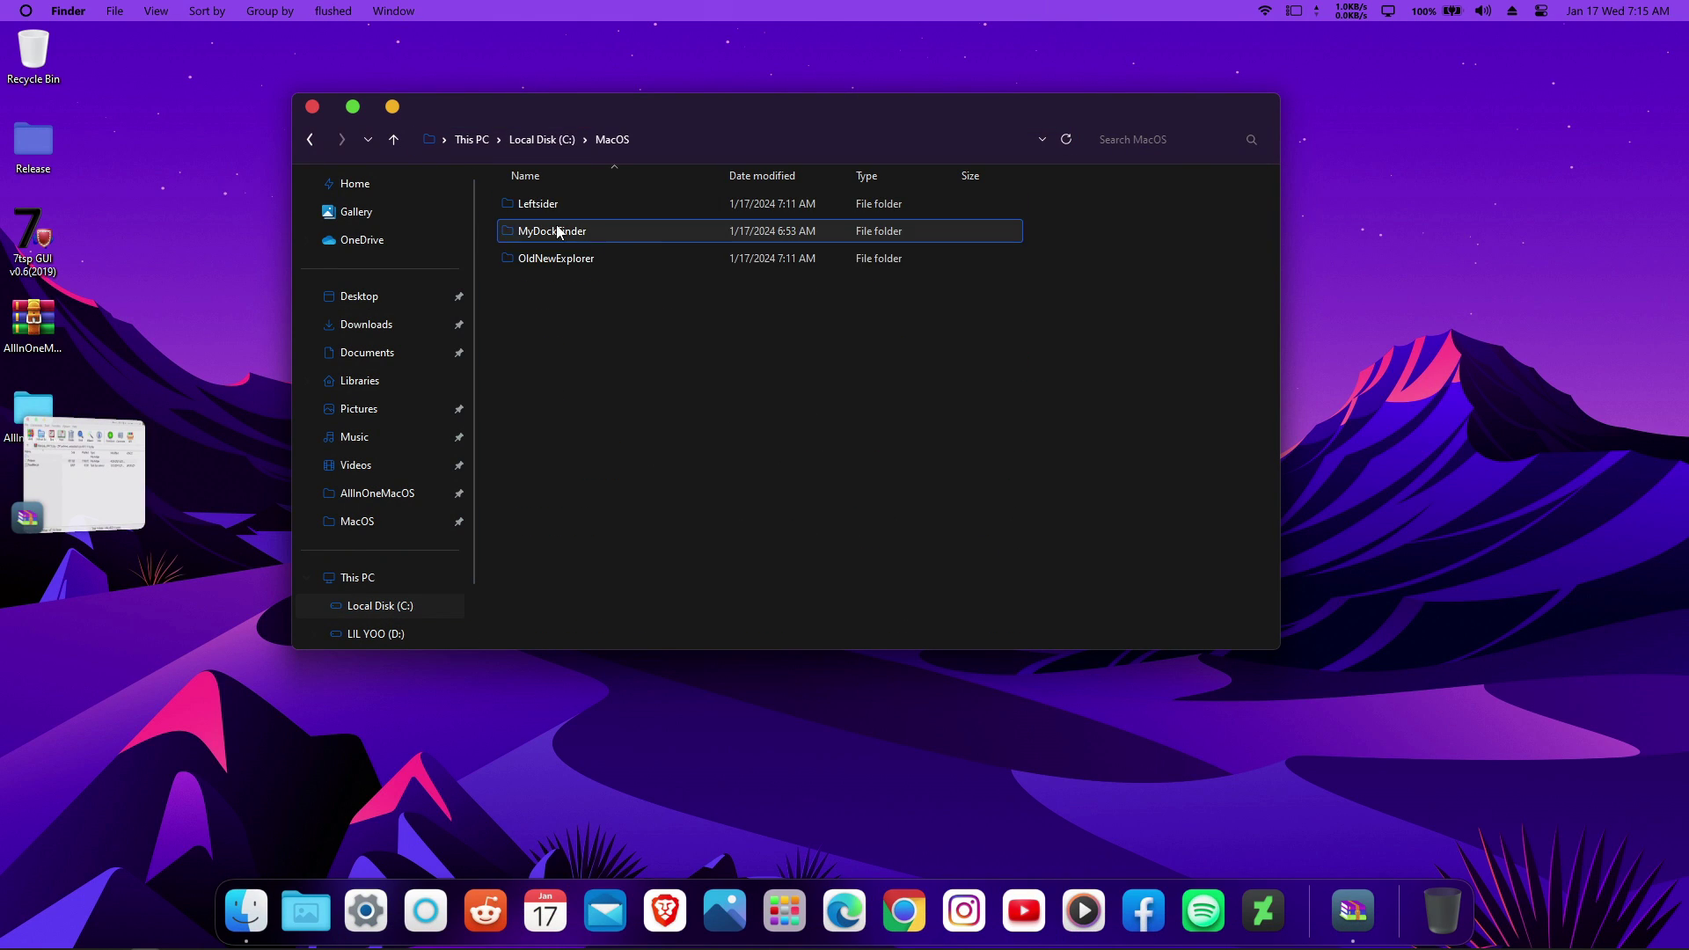
right_click(661, 350)
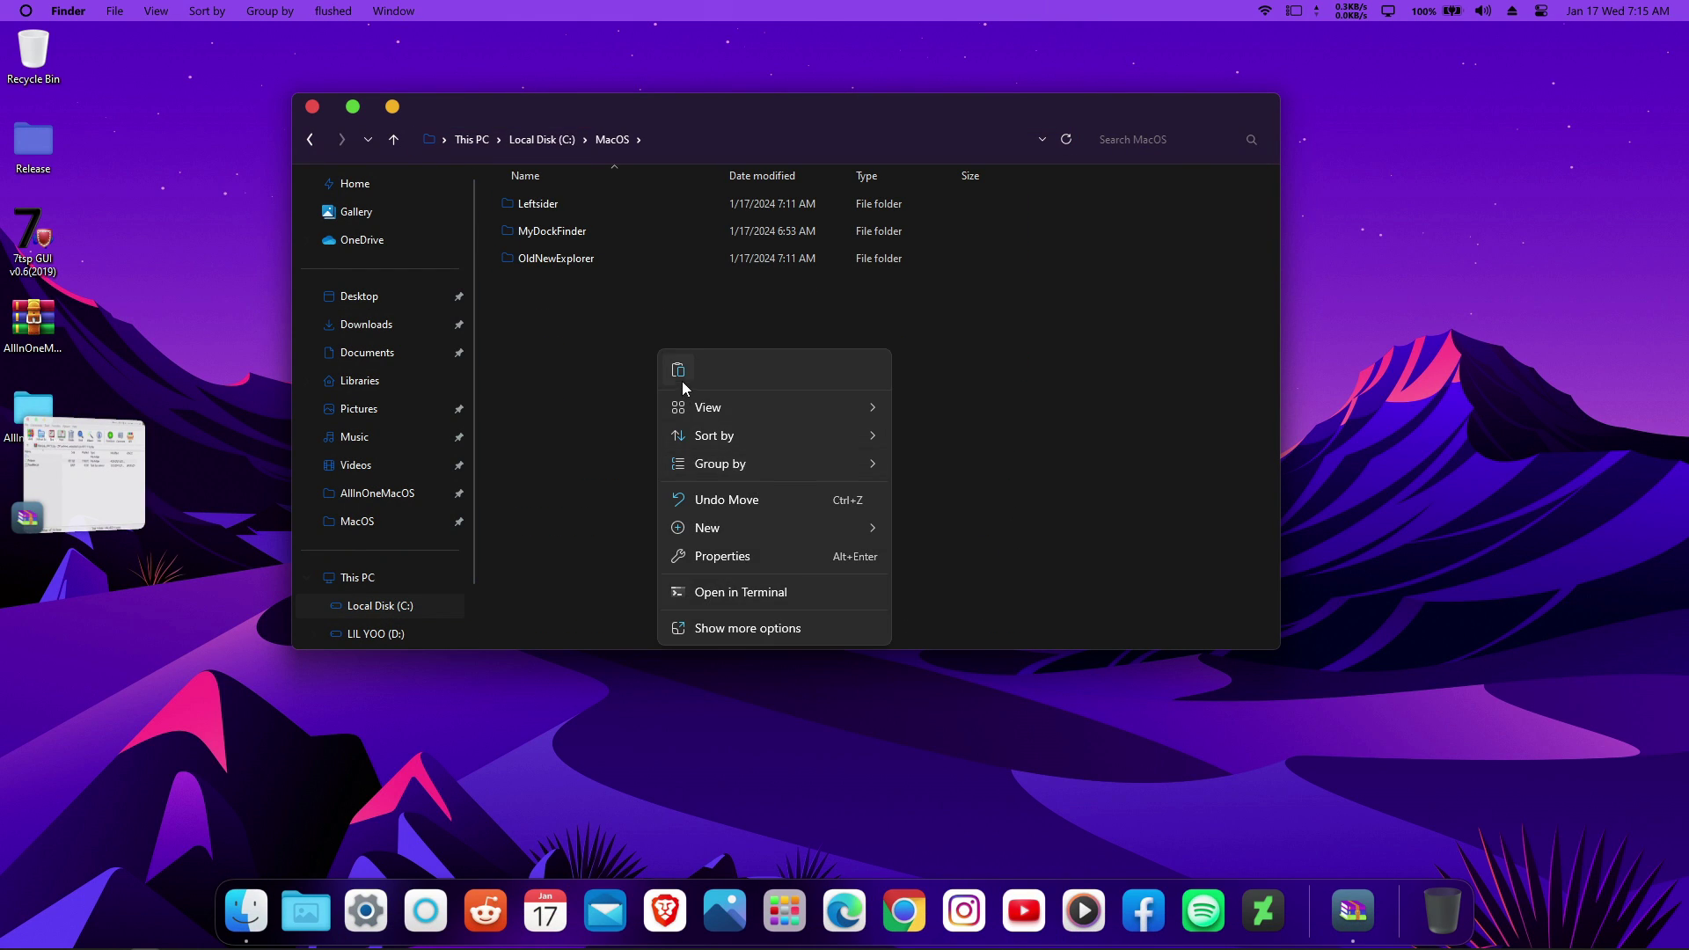
click(679, 376)
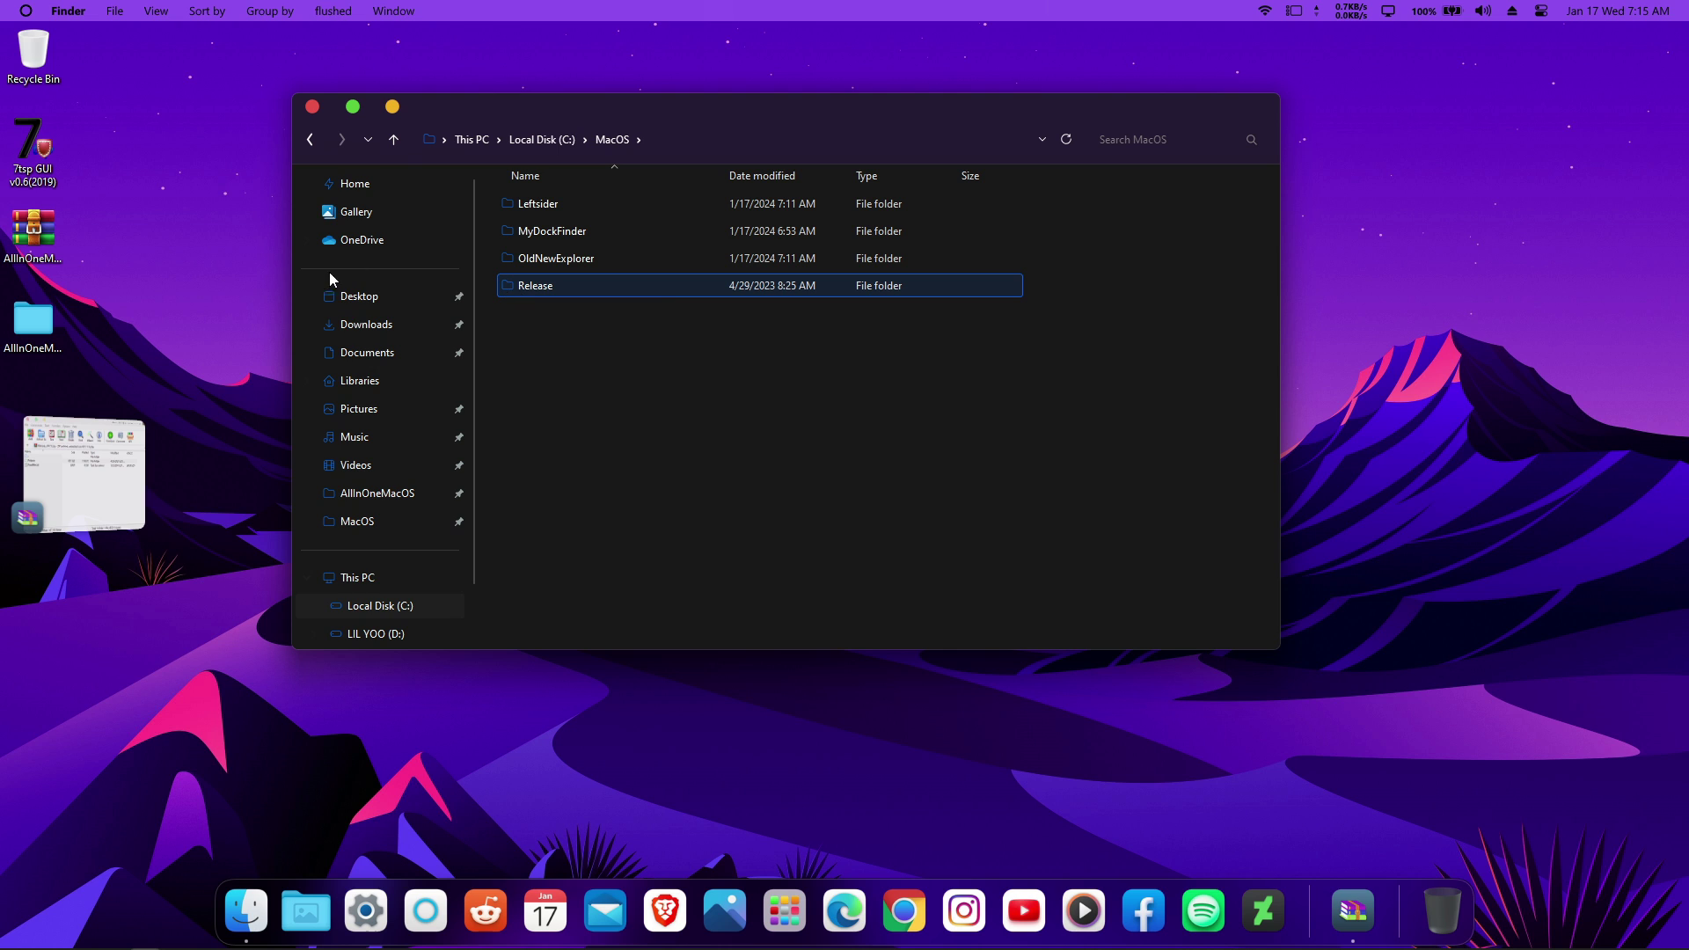
Run the register script in C:\MacOS\Release as administrator and dismiss the RegSvr32 message.
double_click(628, 288)
click(538, 269)
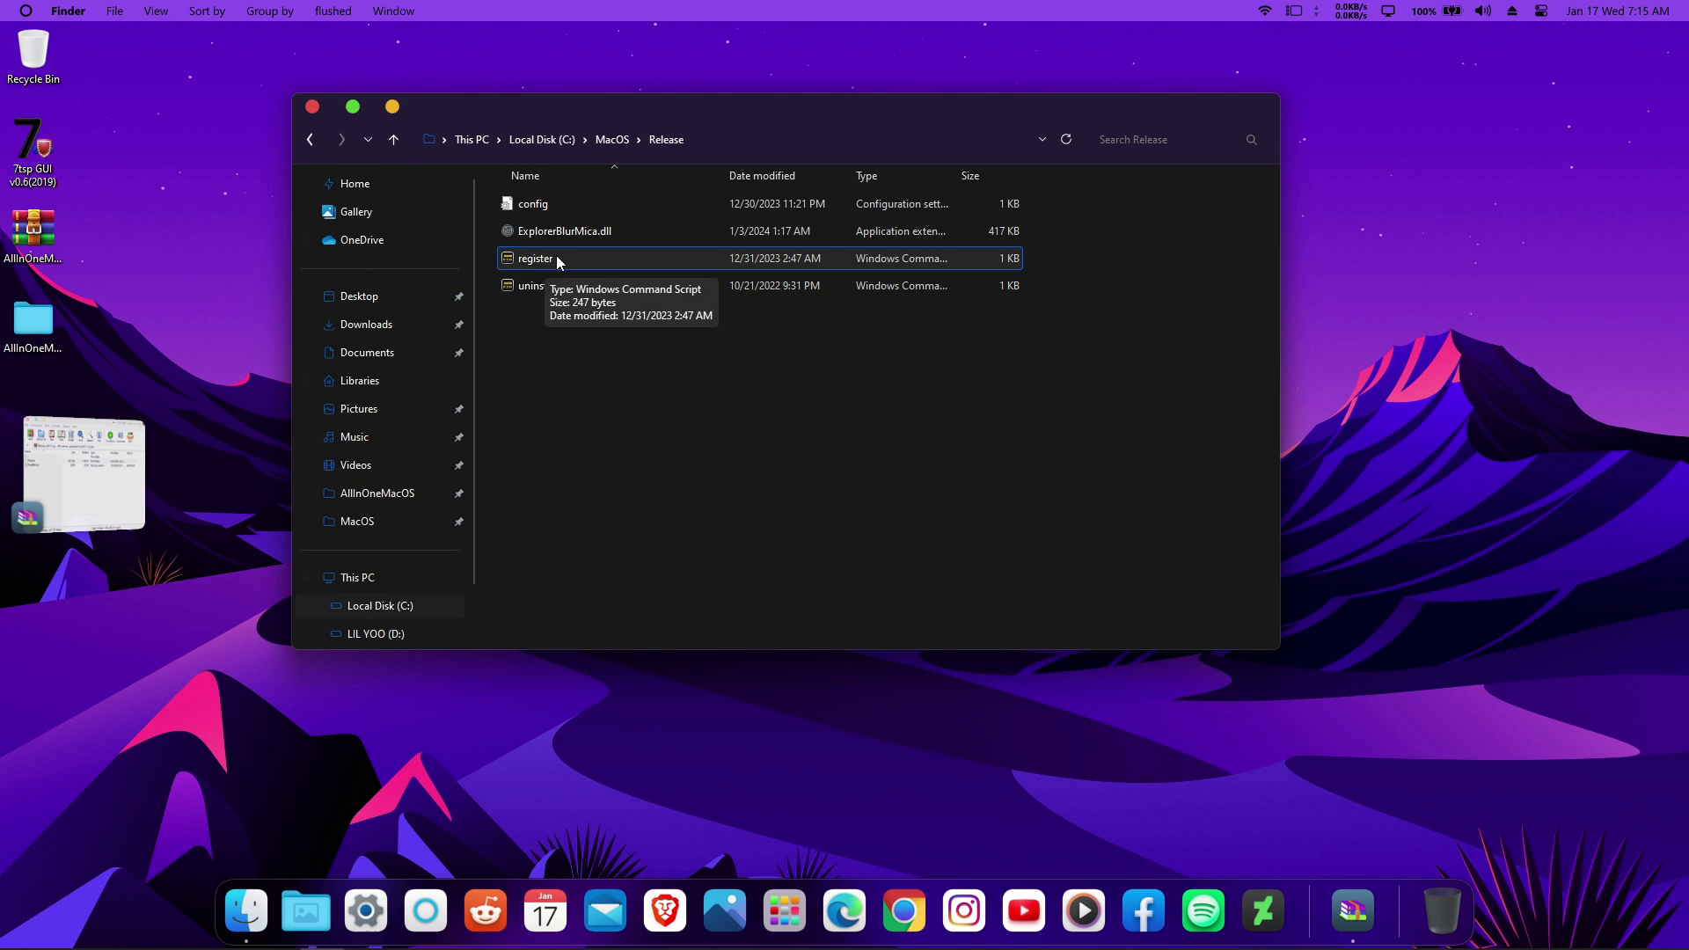
right_click(552, 257)
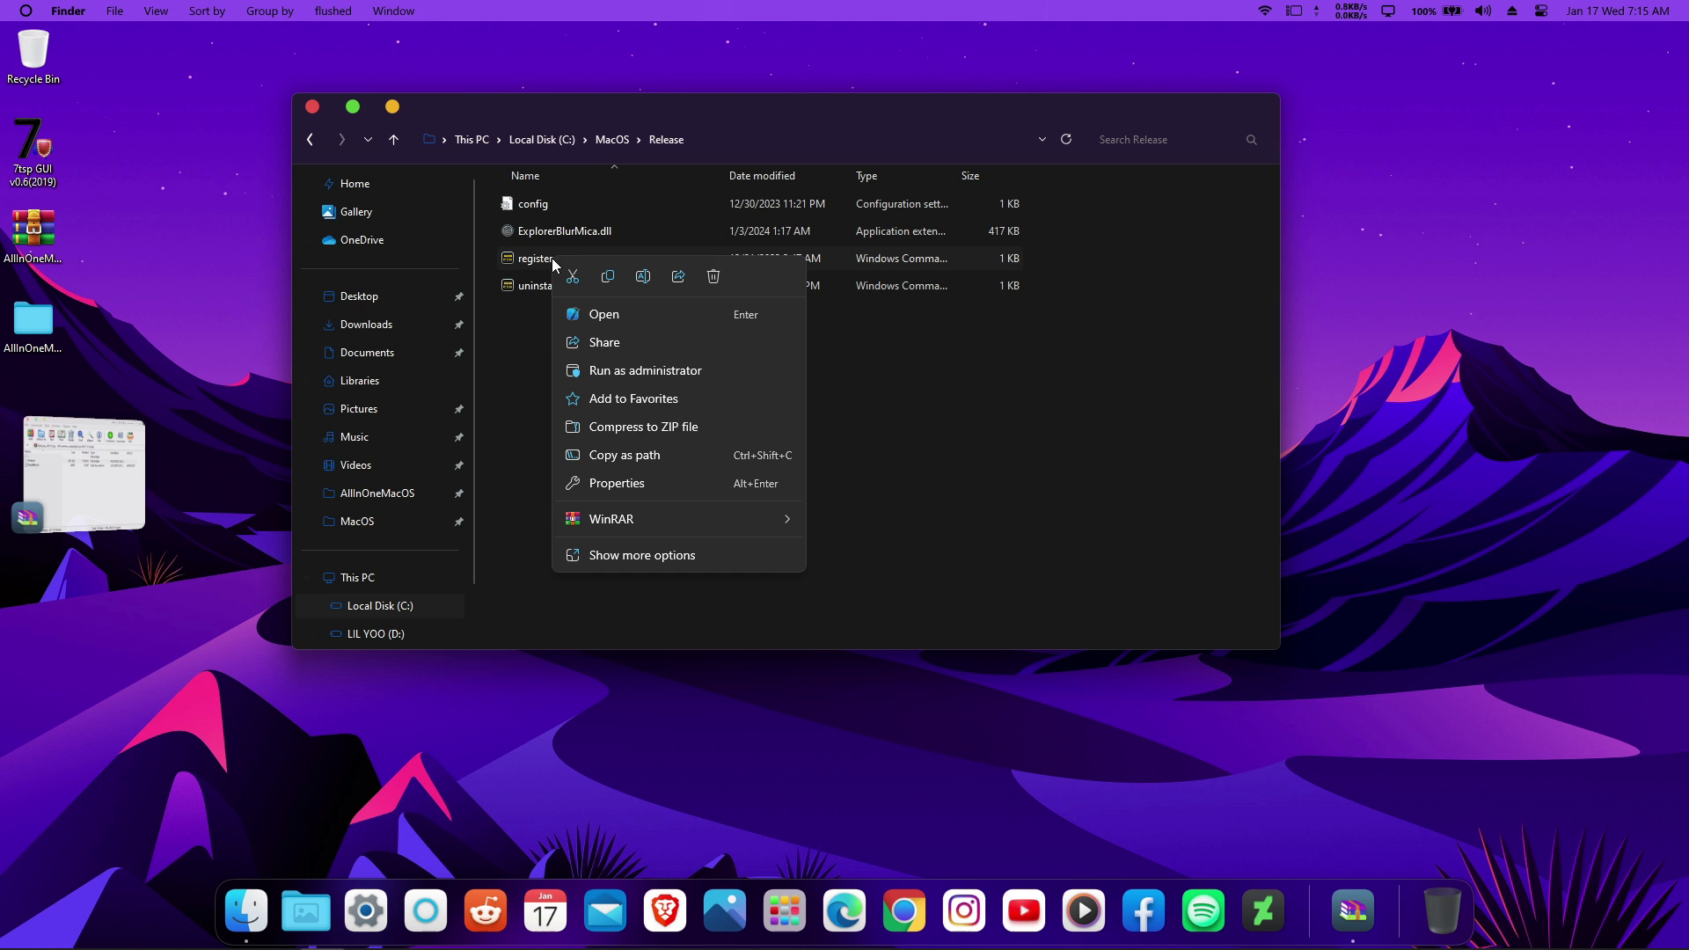
click(656, 375)
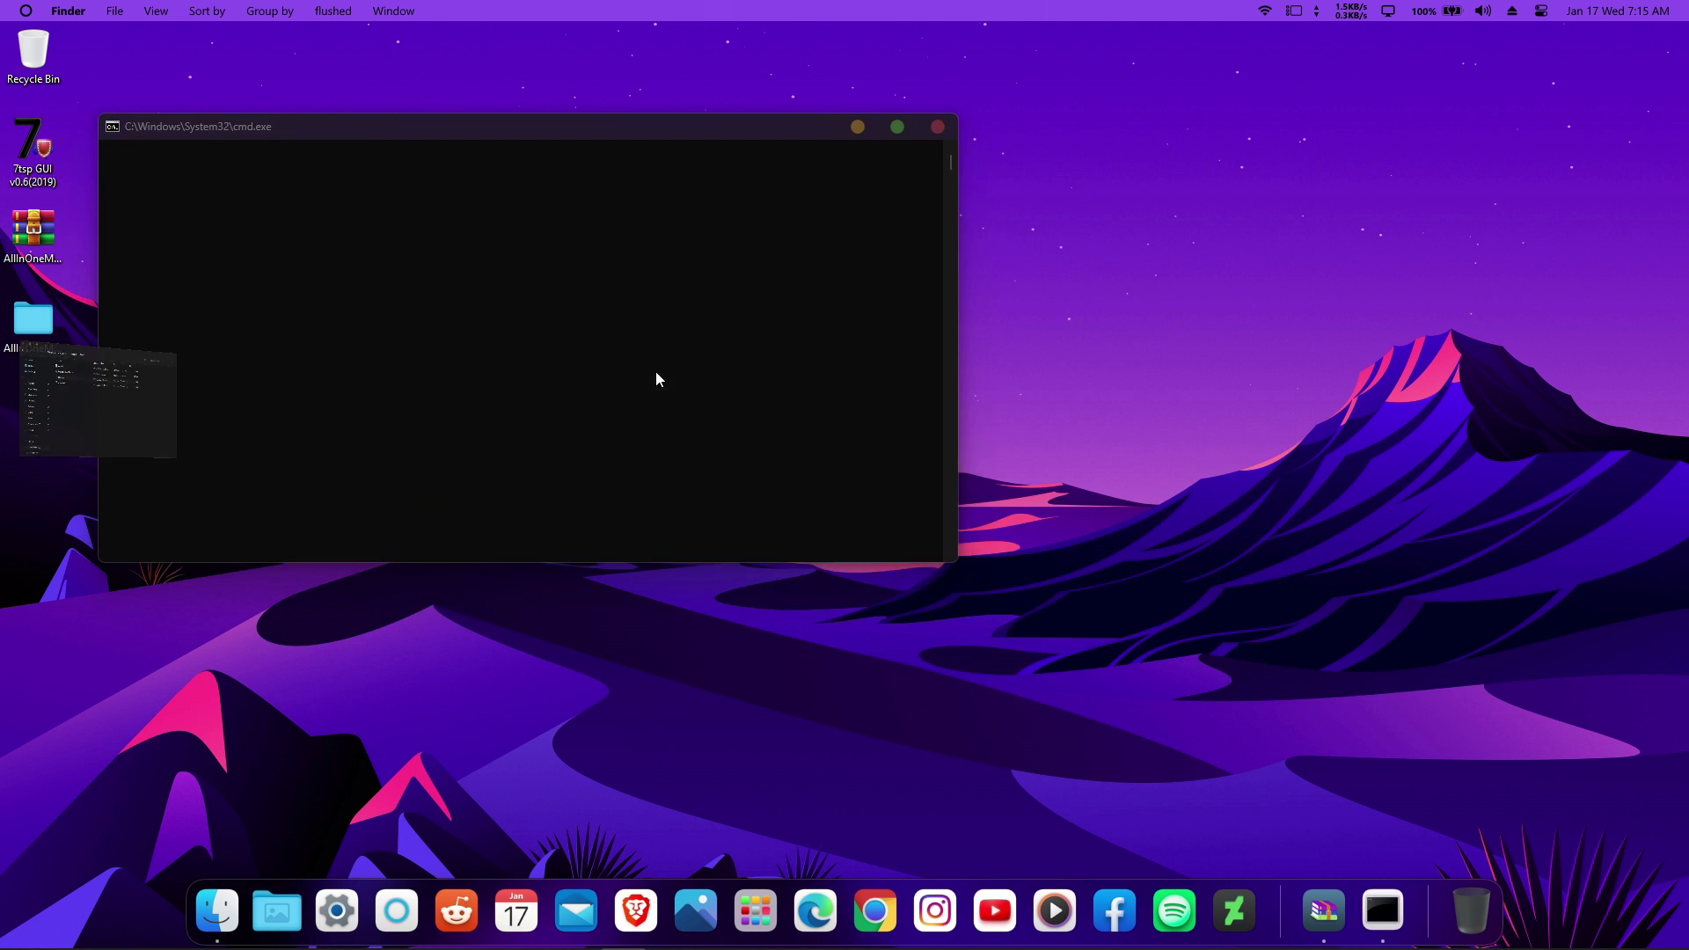
key(Return)
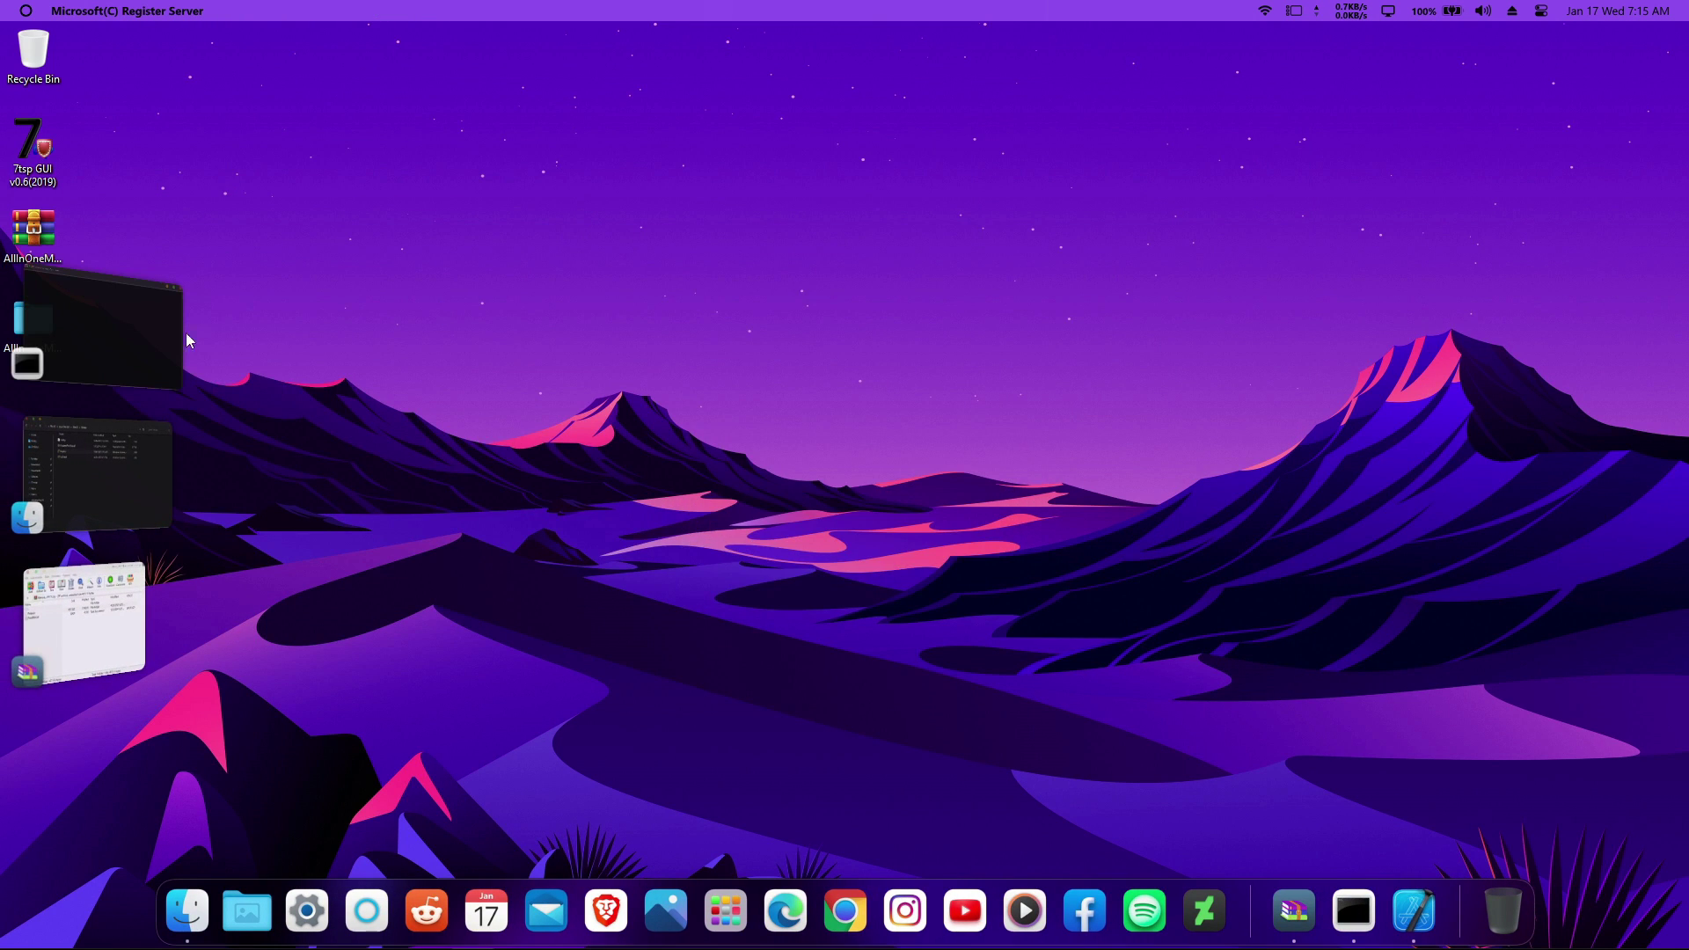
Close the command prompt window and the Release folder window.
click(141, 335)
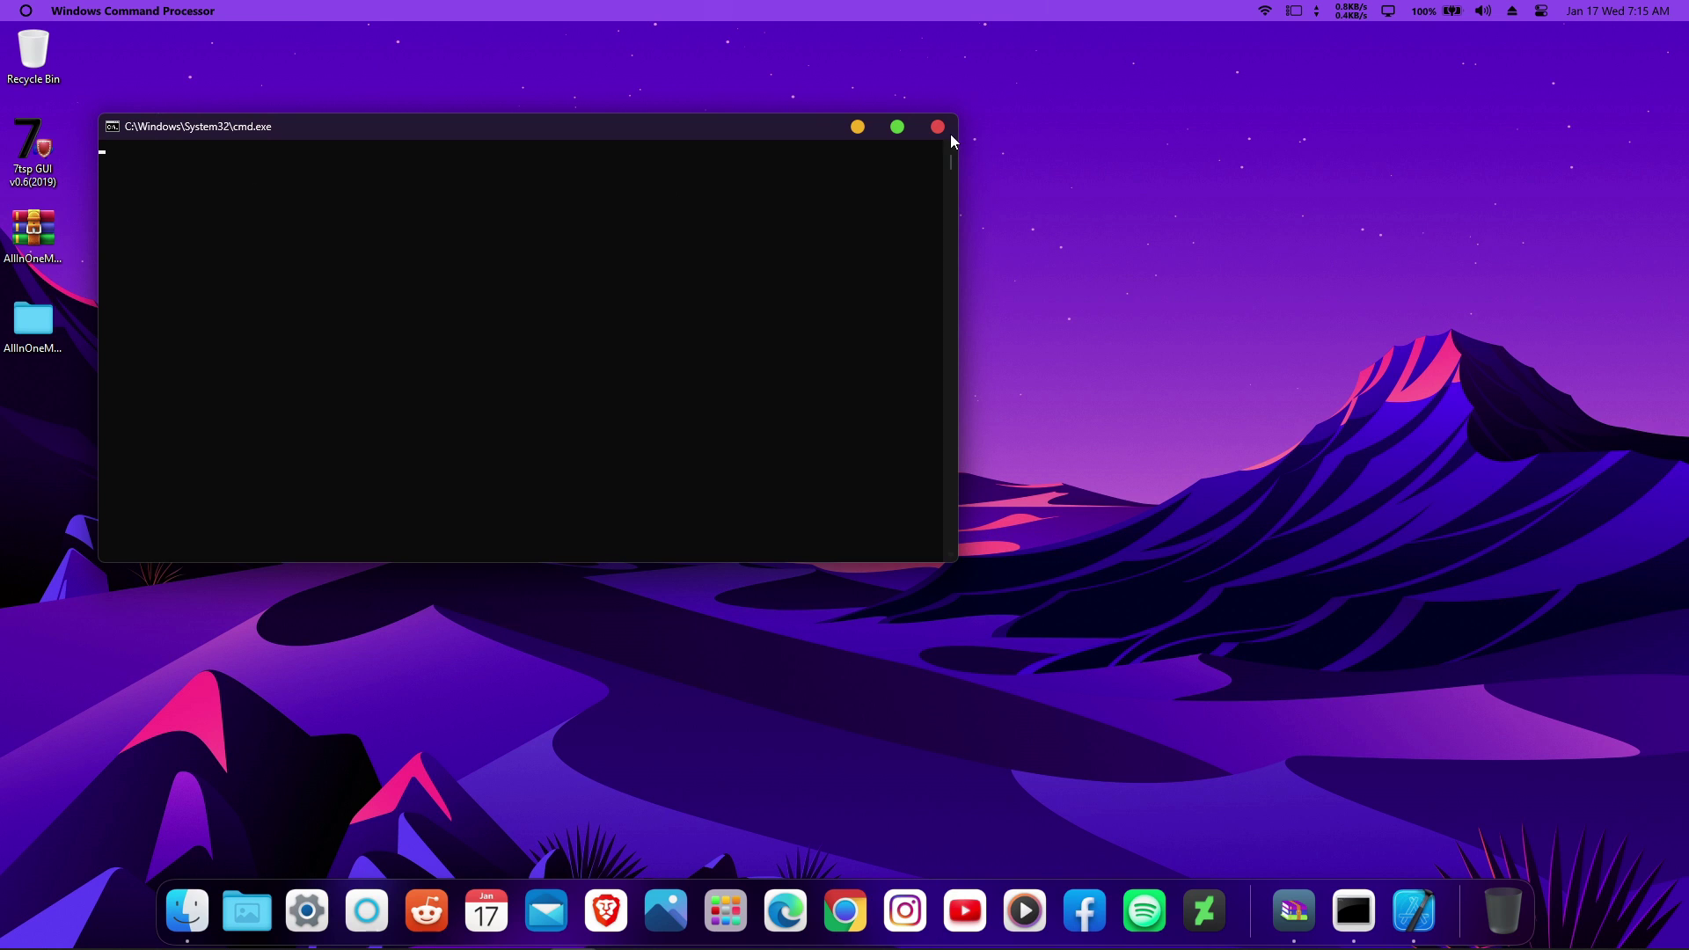
click(938, 126)
mouse_move(111, 383)
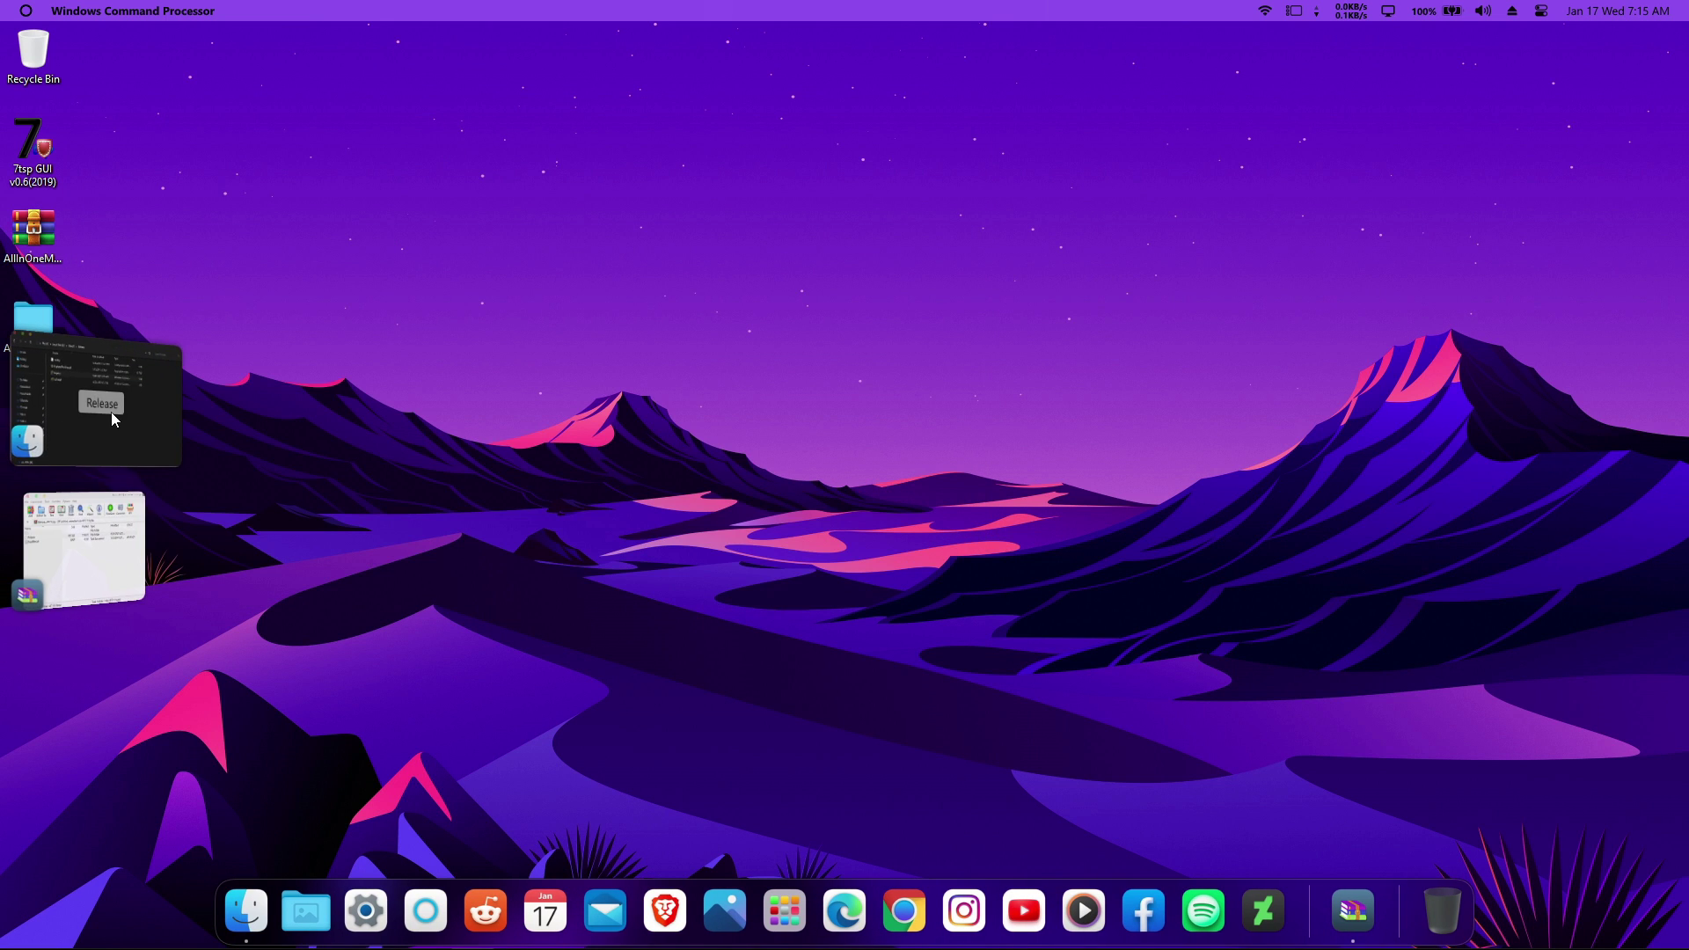
click(111, 414)
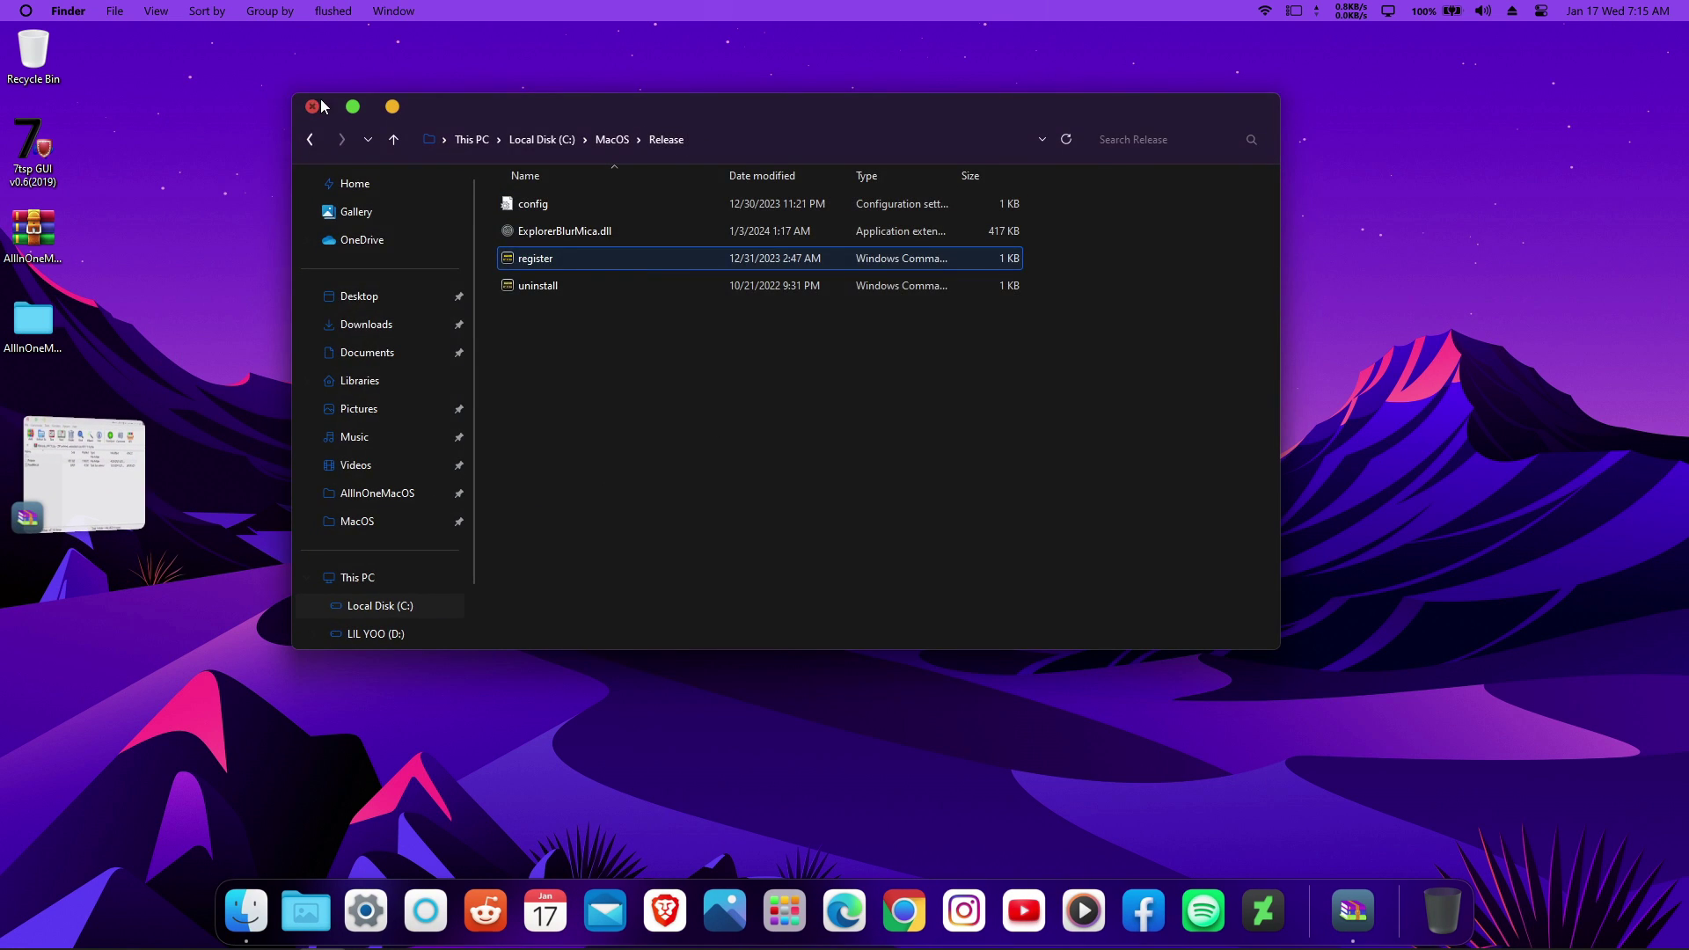
click(315, 106)
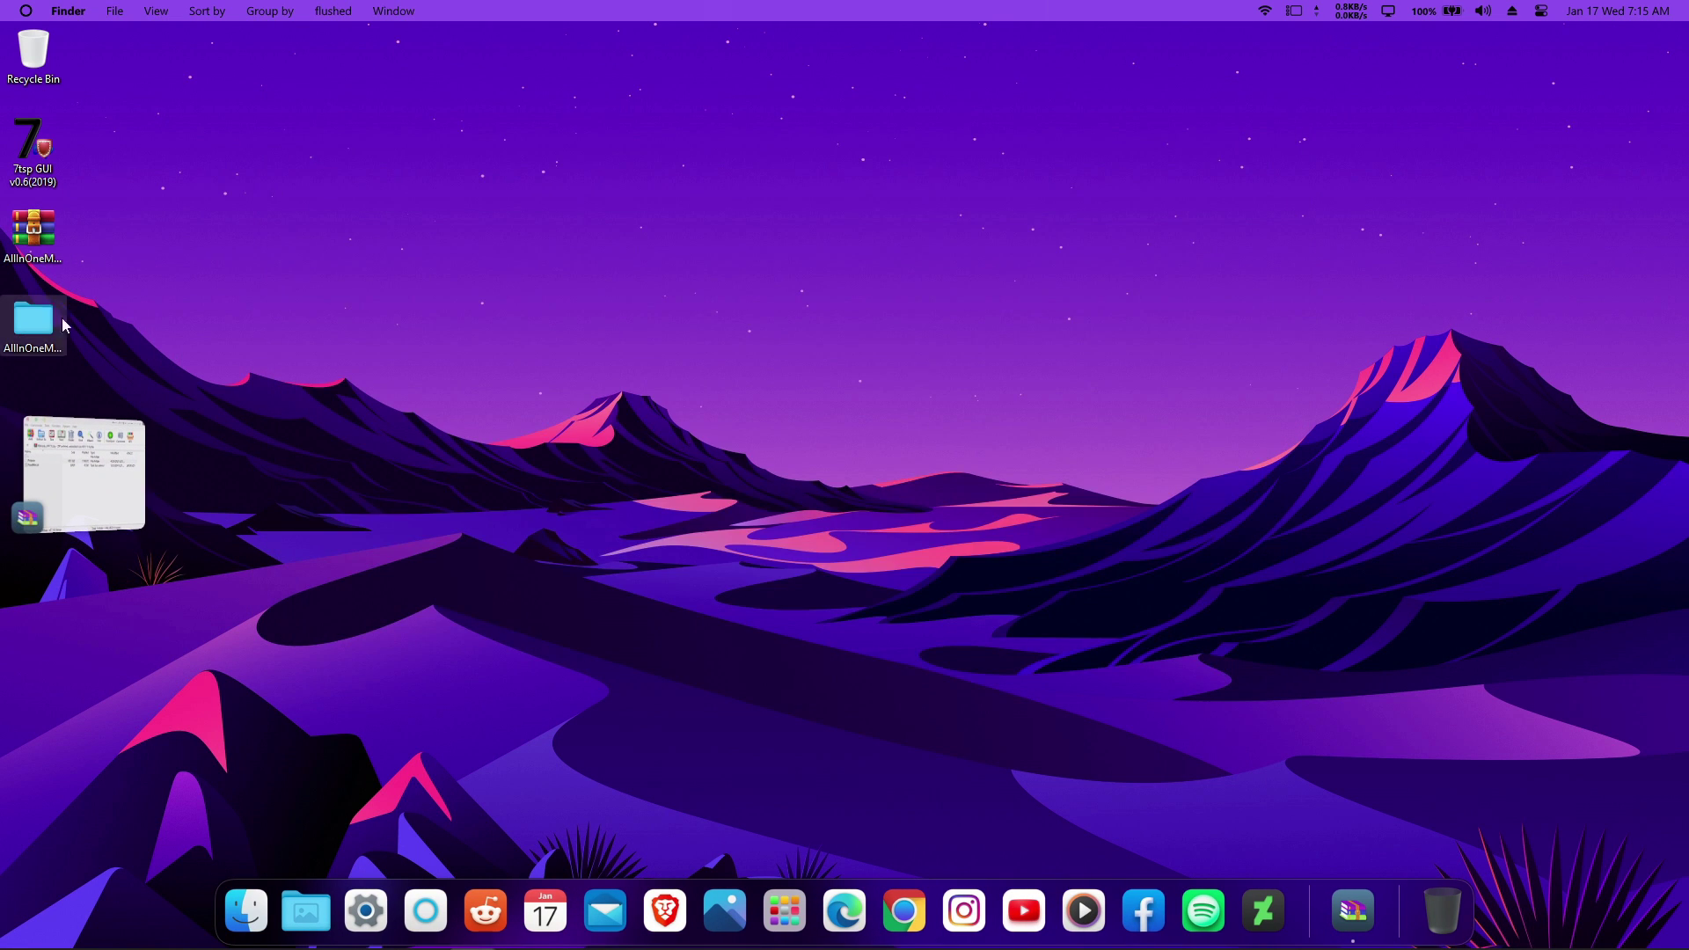
Open Desktop\AllInOneMacOS and drag the mac cursor folder from mac_cursor_pack onto the desktop.
click(239, 894)
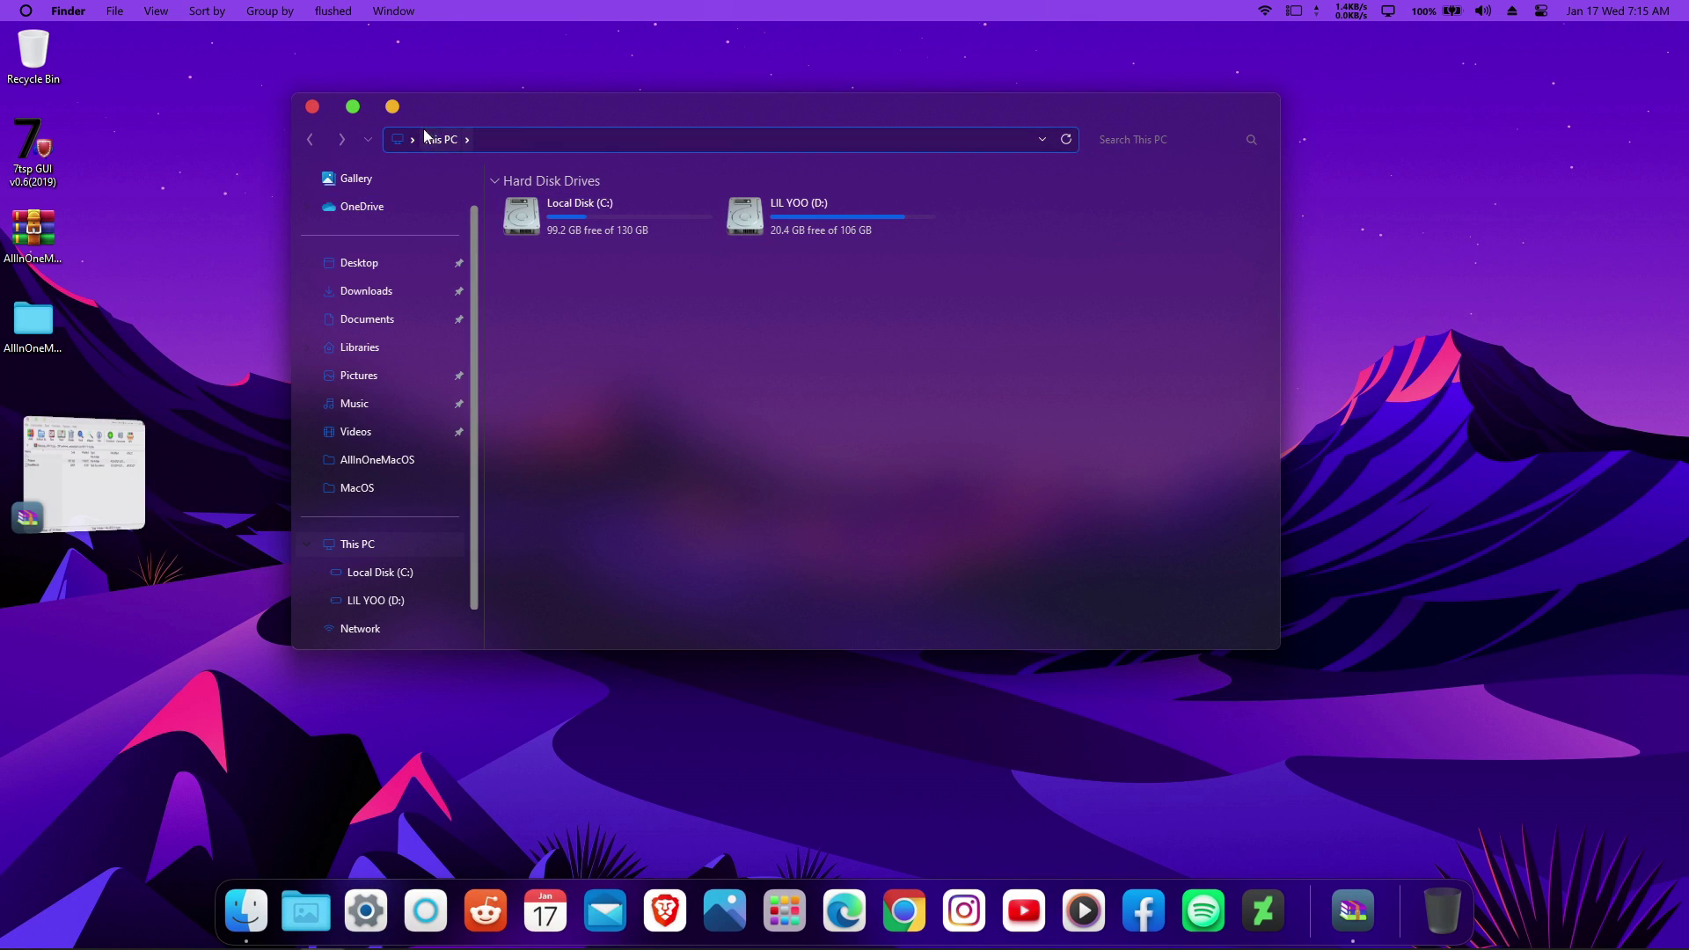
scroll(380, 588, down, 1)
scroll(404, 460, up, 2)
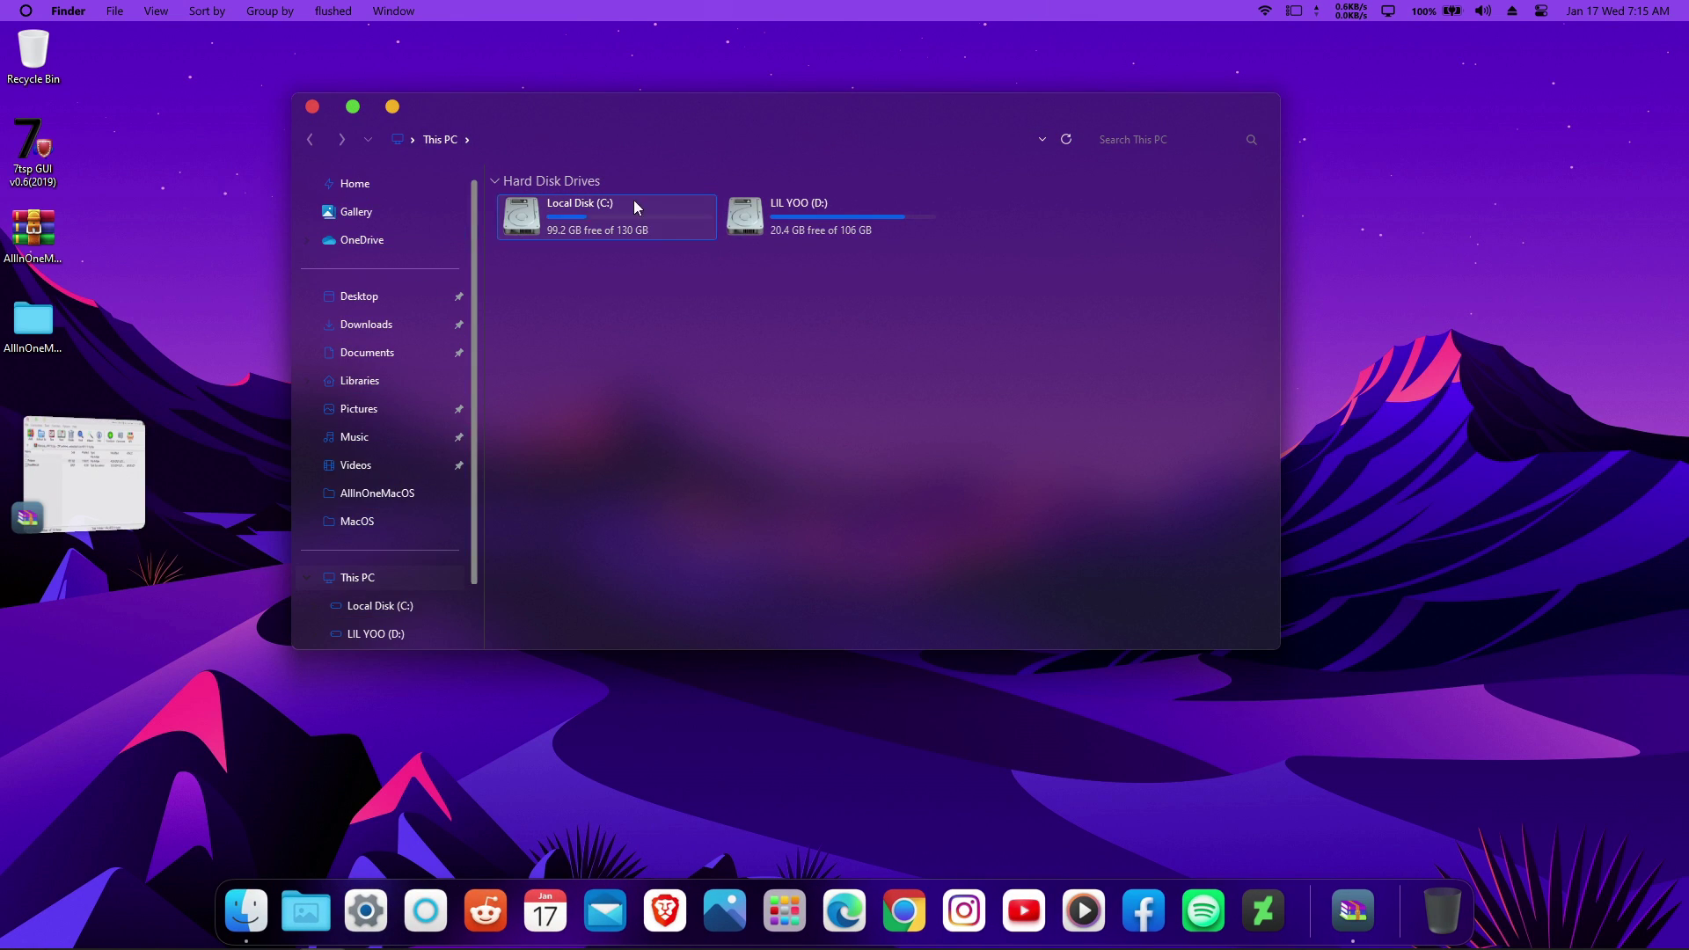
click(381, 300)
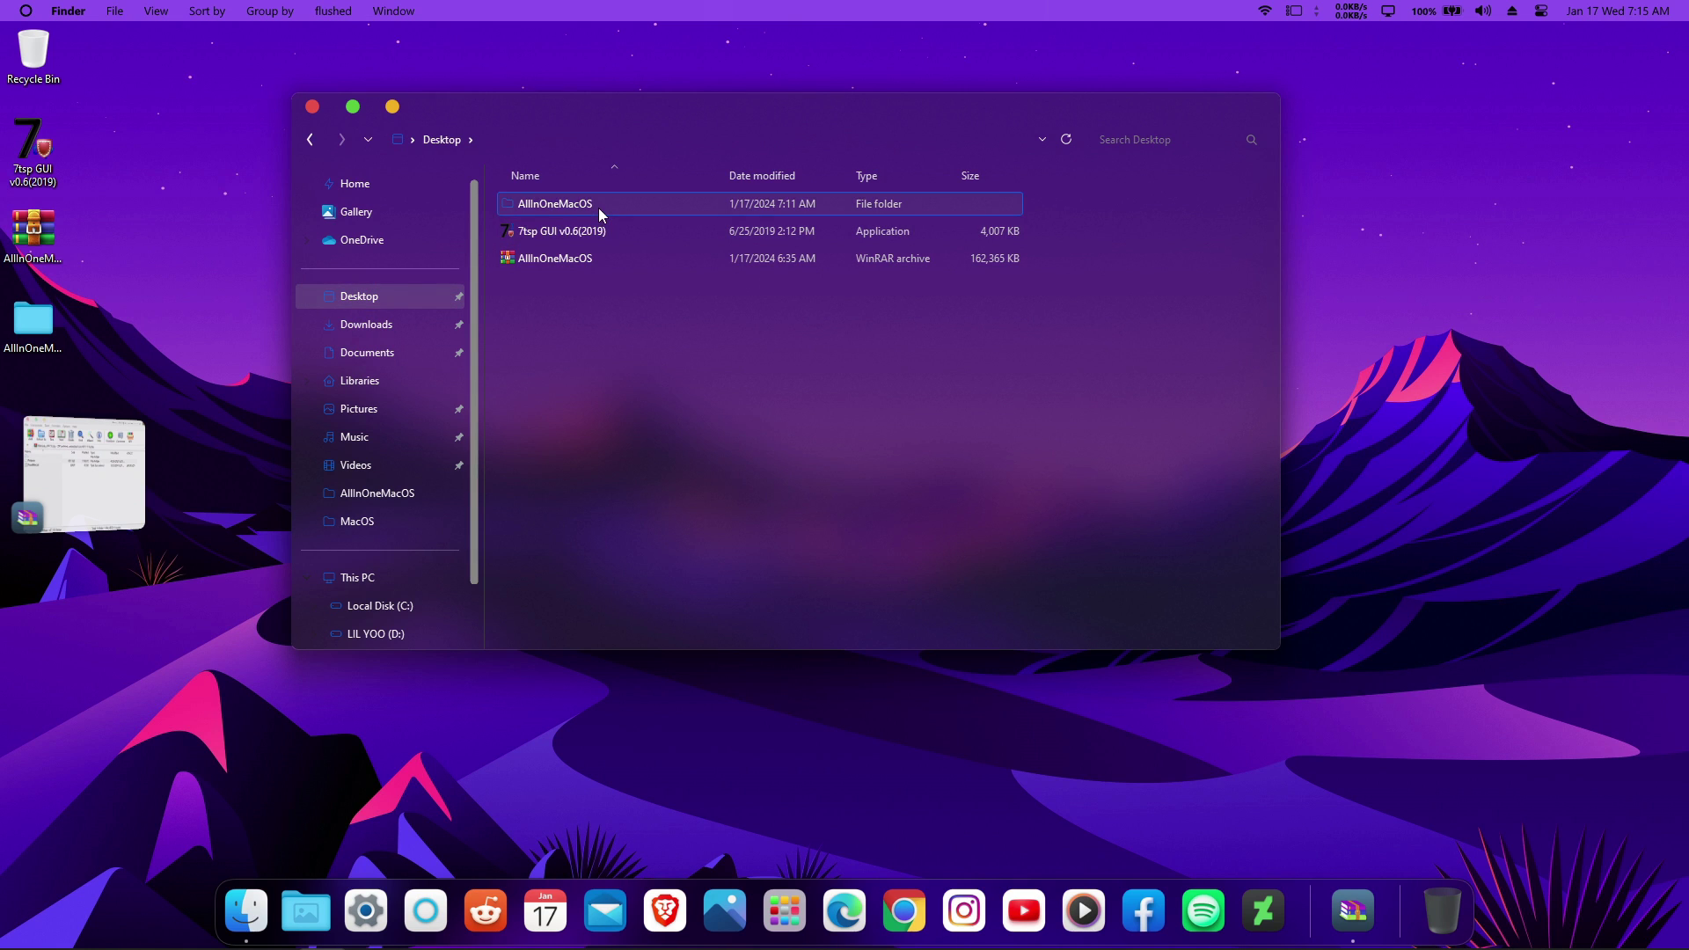
double_click(599, 207)
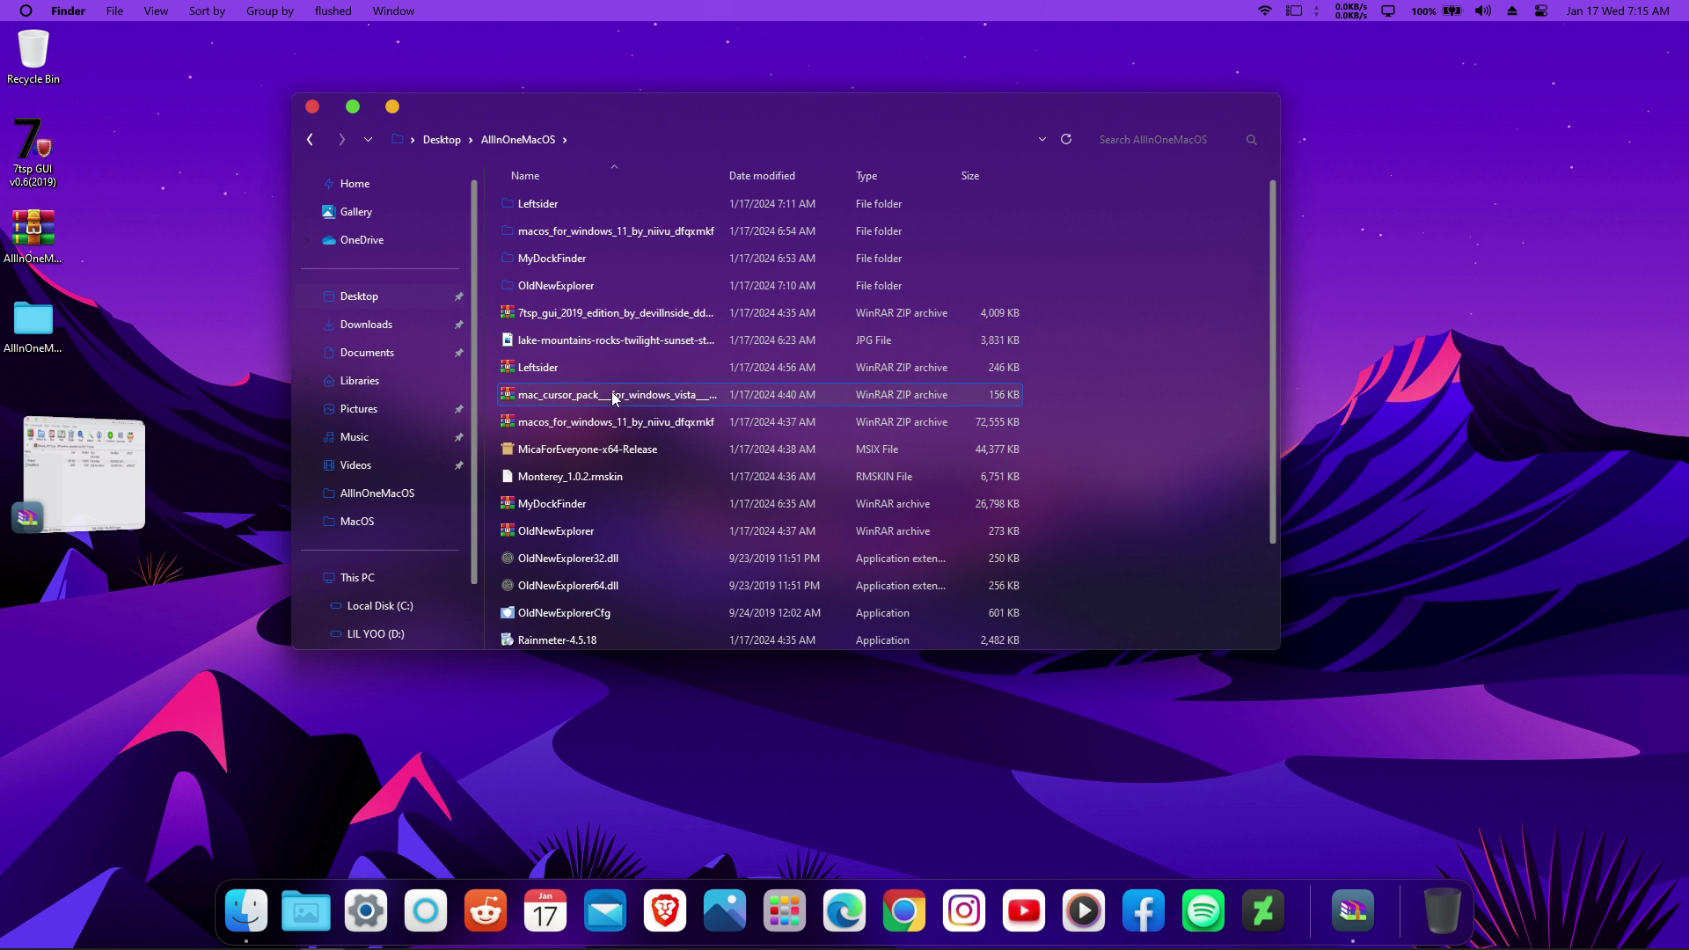
scroll(613, 405, down, 1)
scroll(593, 444, up, 1)
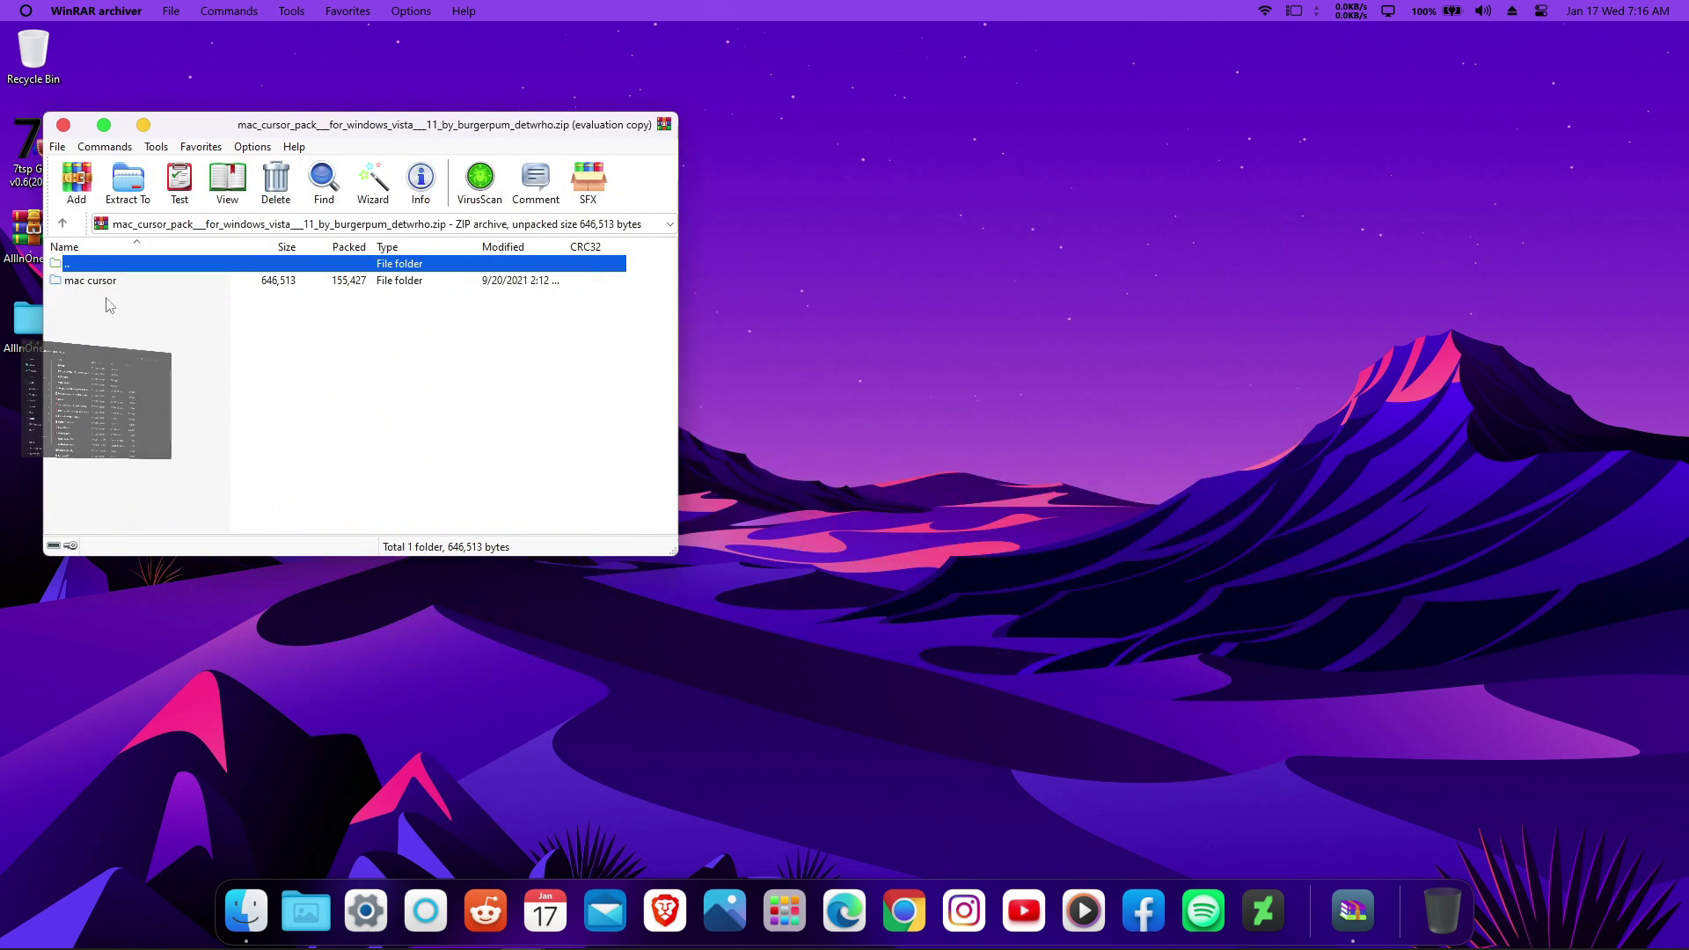
click(97, 282)
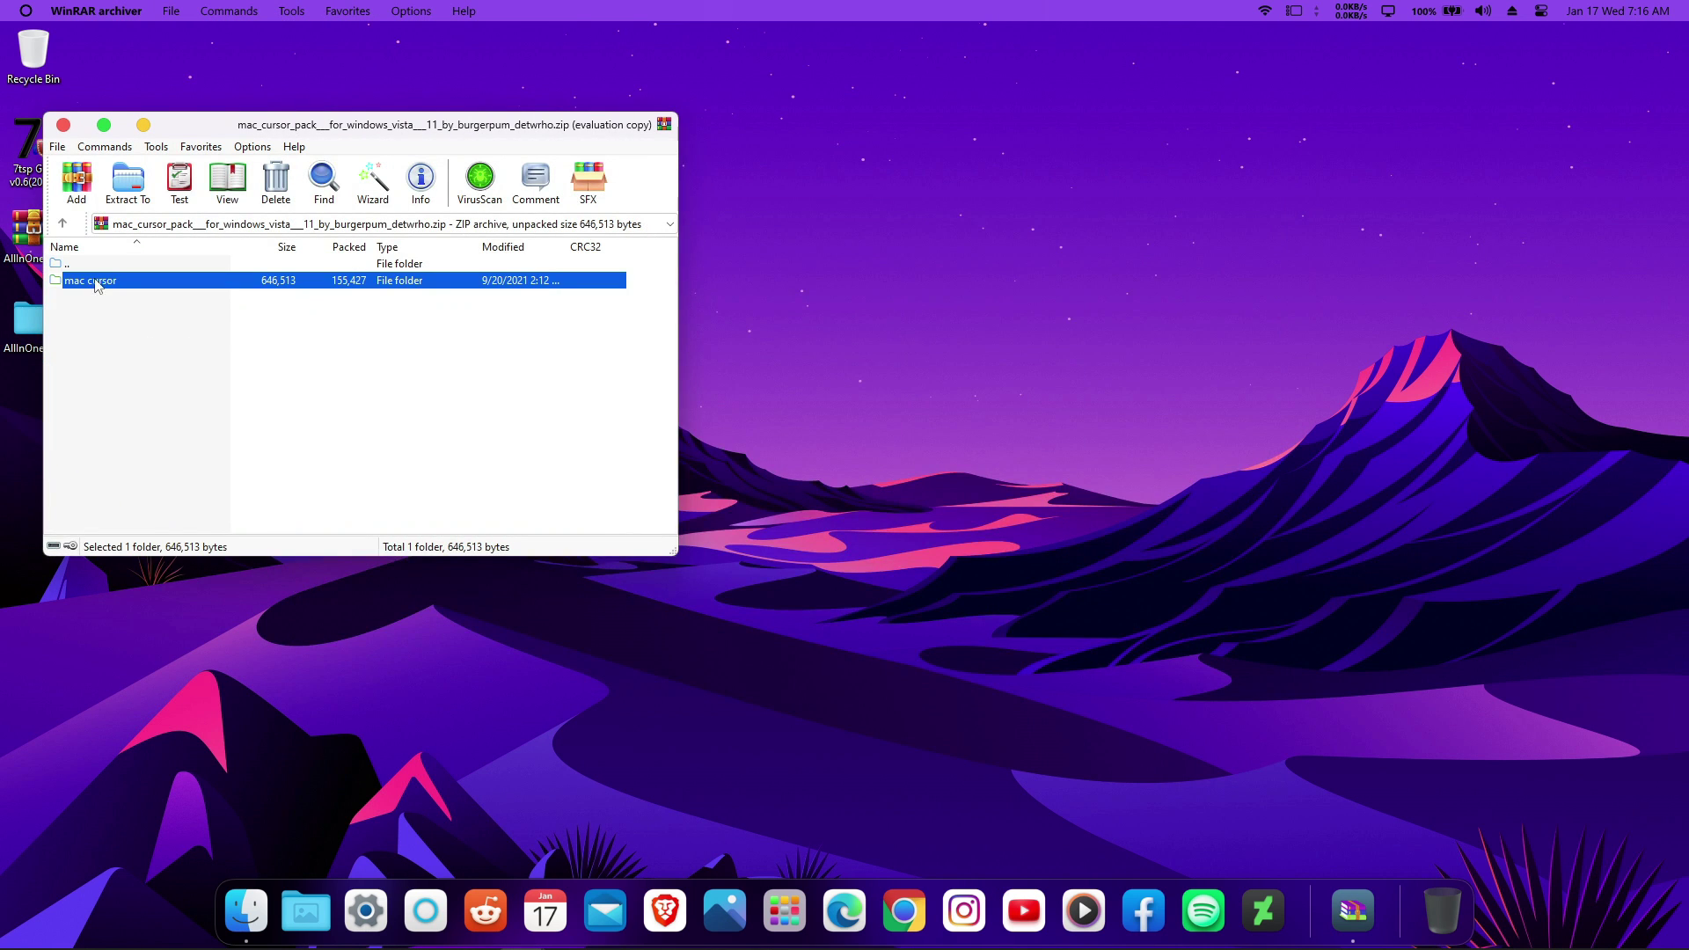
drag(88, 290, 897, 132)
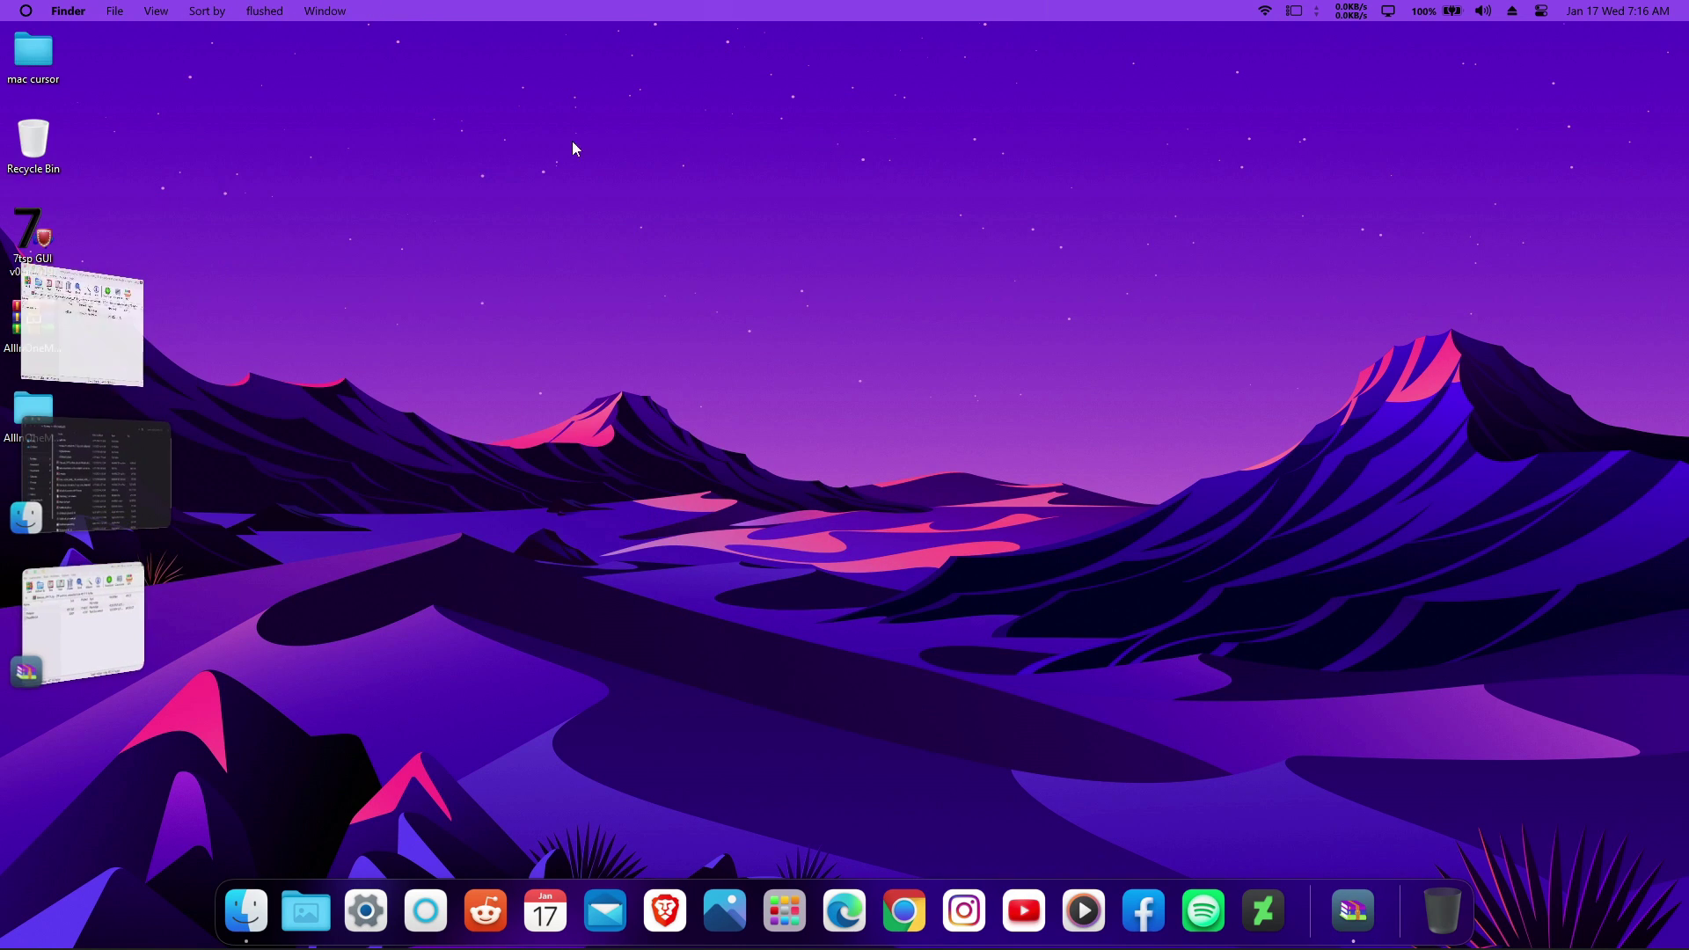
Move the install file from the mac cursor folder into its cursor files folder.
double_click(28, 54)
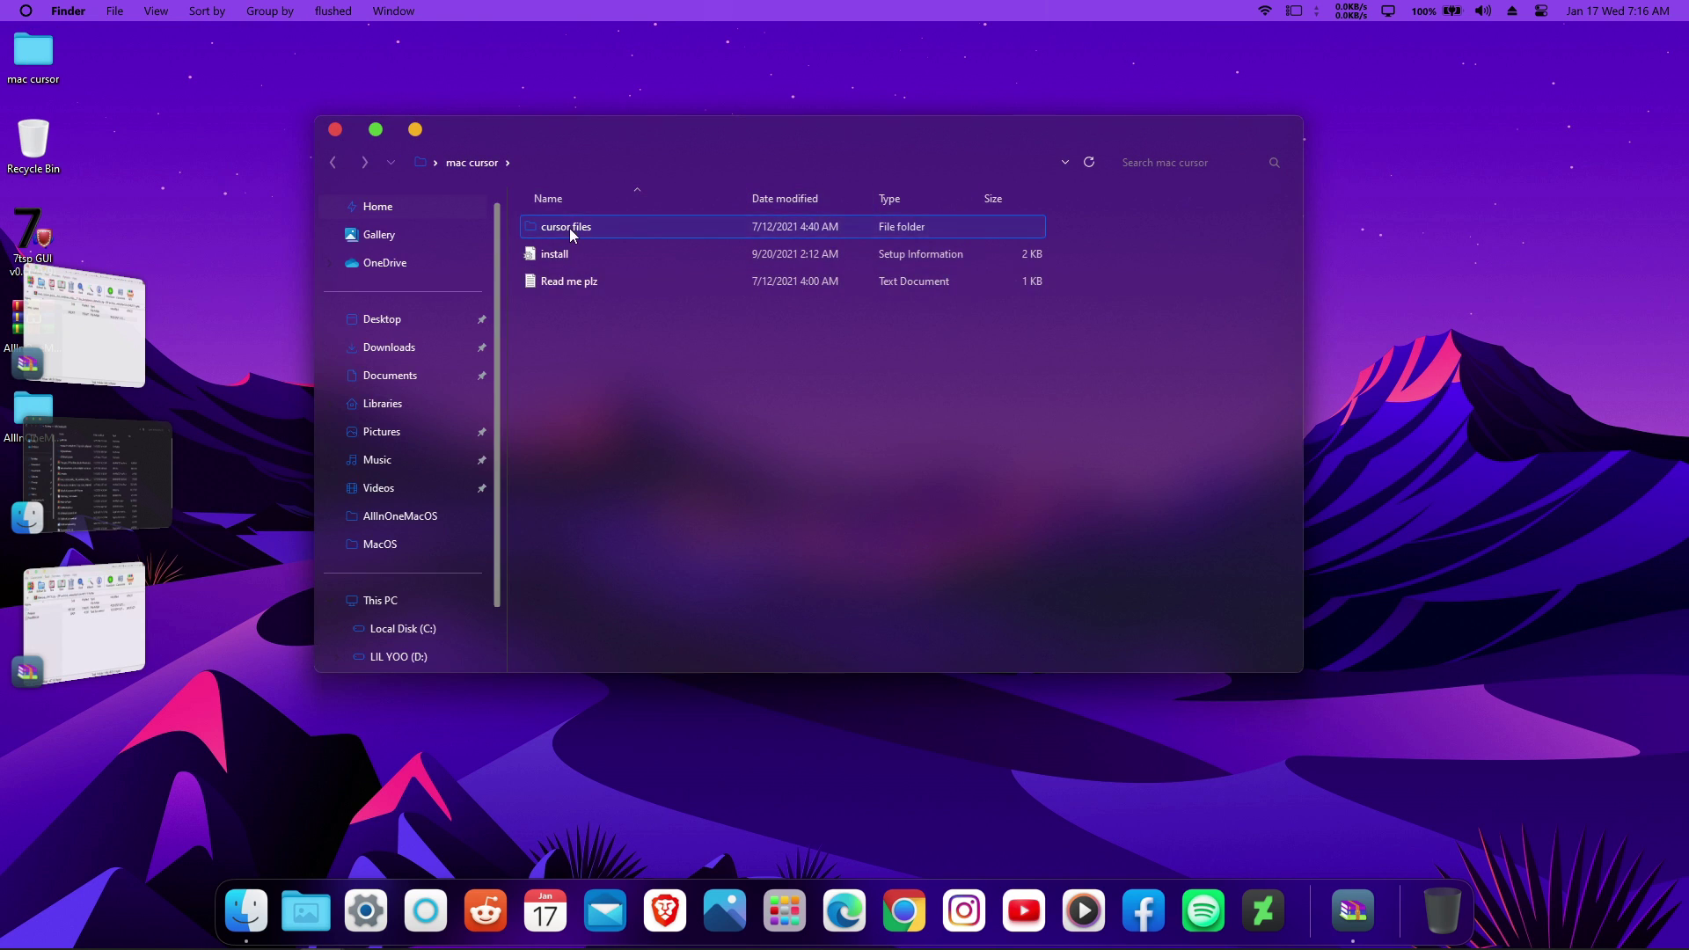
double_click(569, 229)
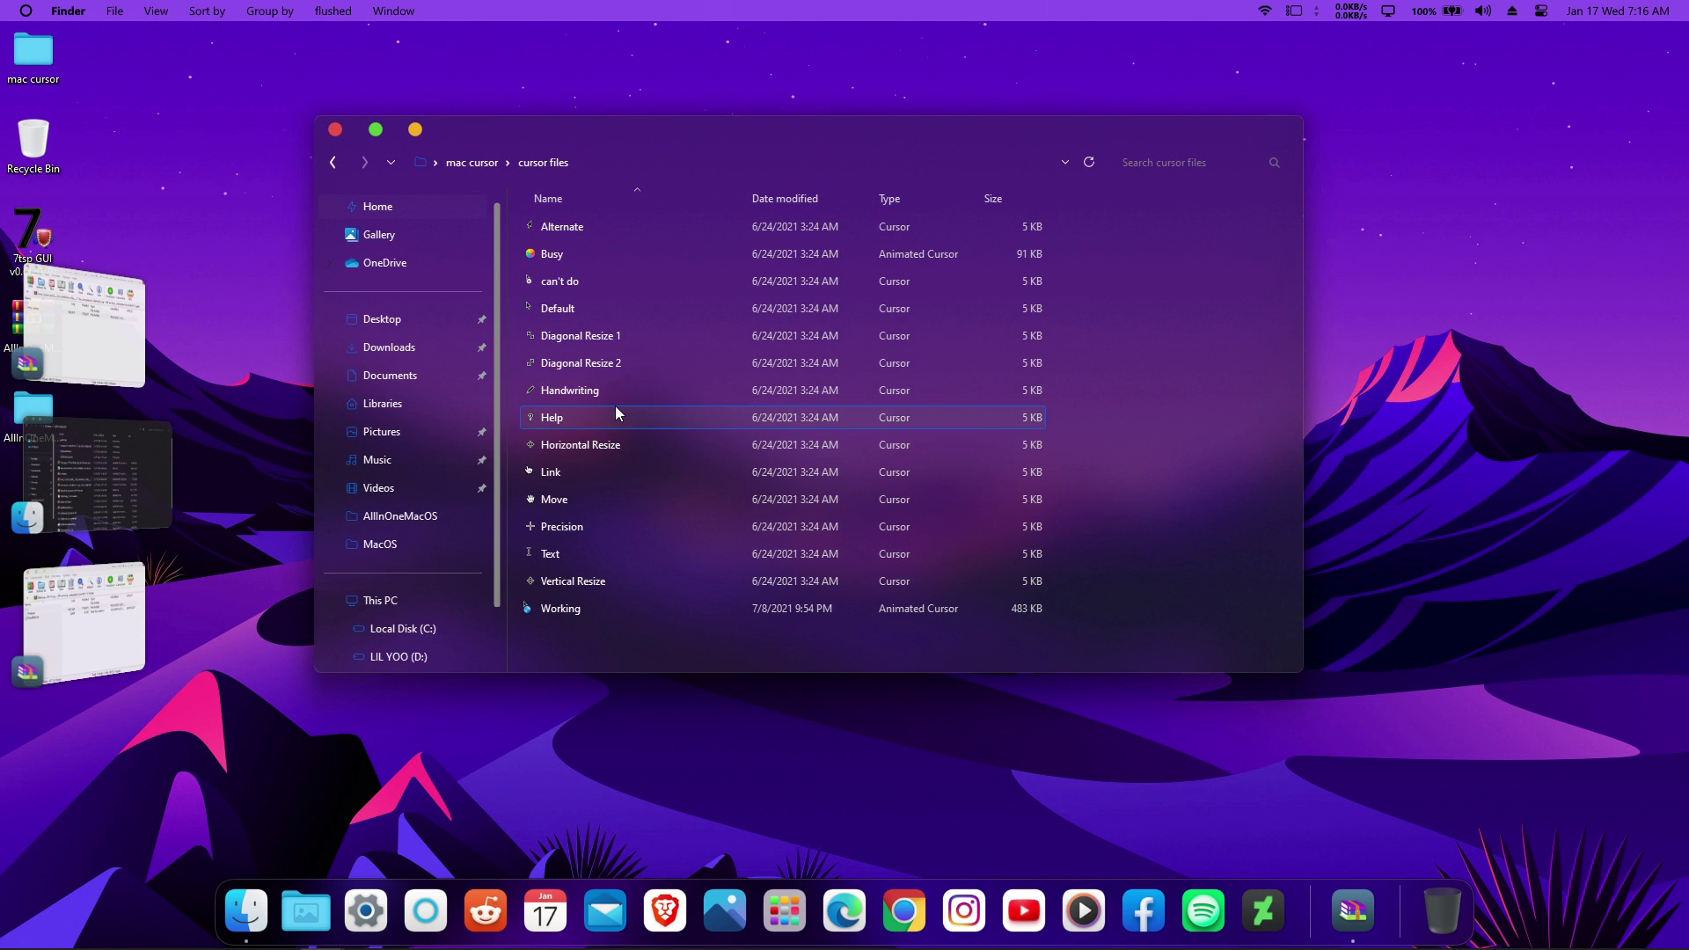
click(338, 164)
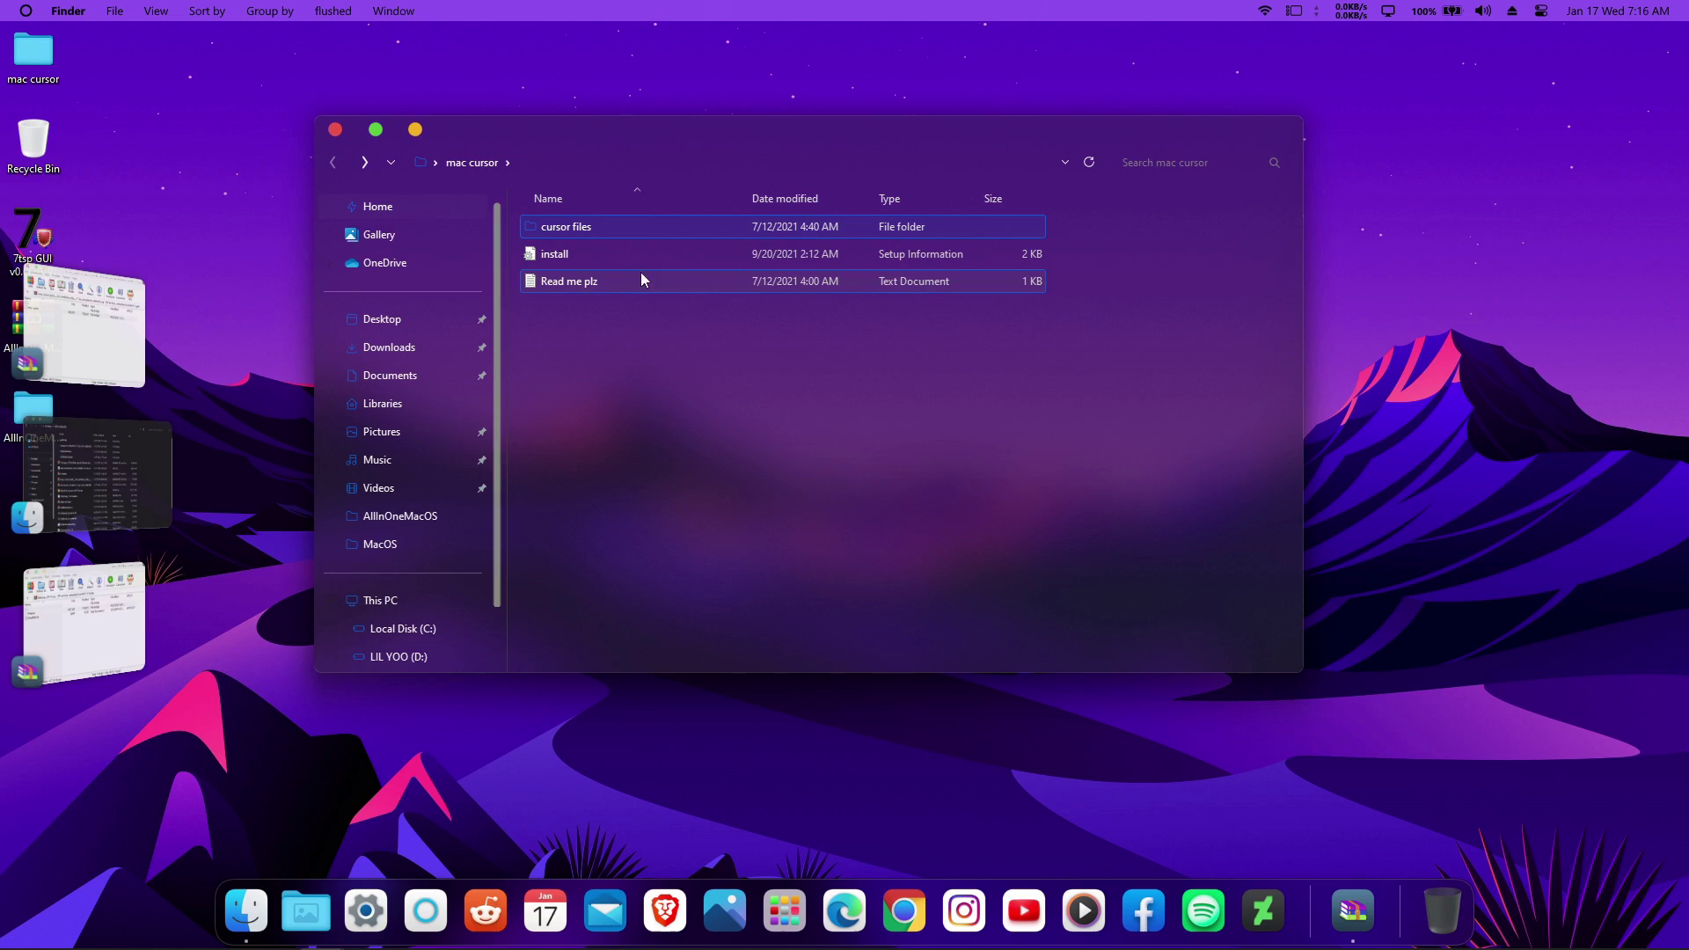
click(569, 256)
drag(565, 252, 591, 229)
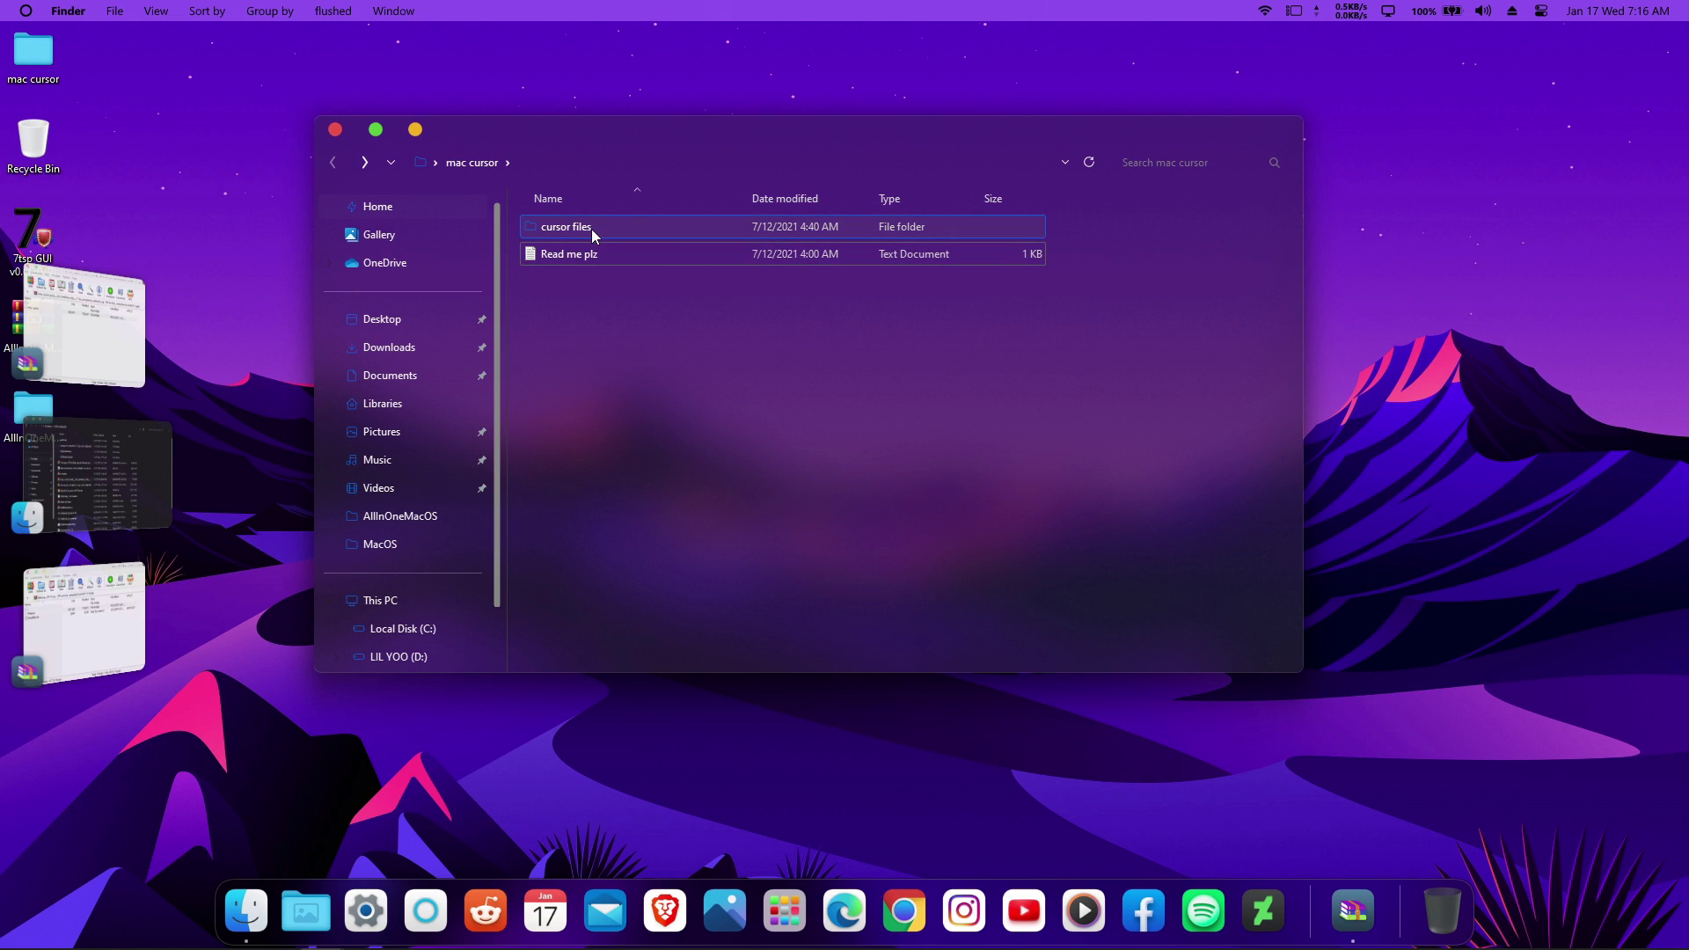
double_click(591, 229)
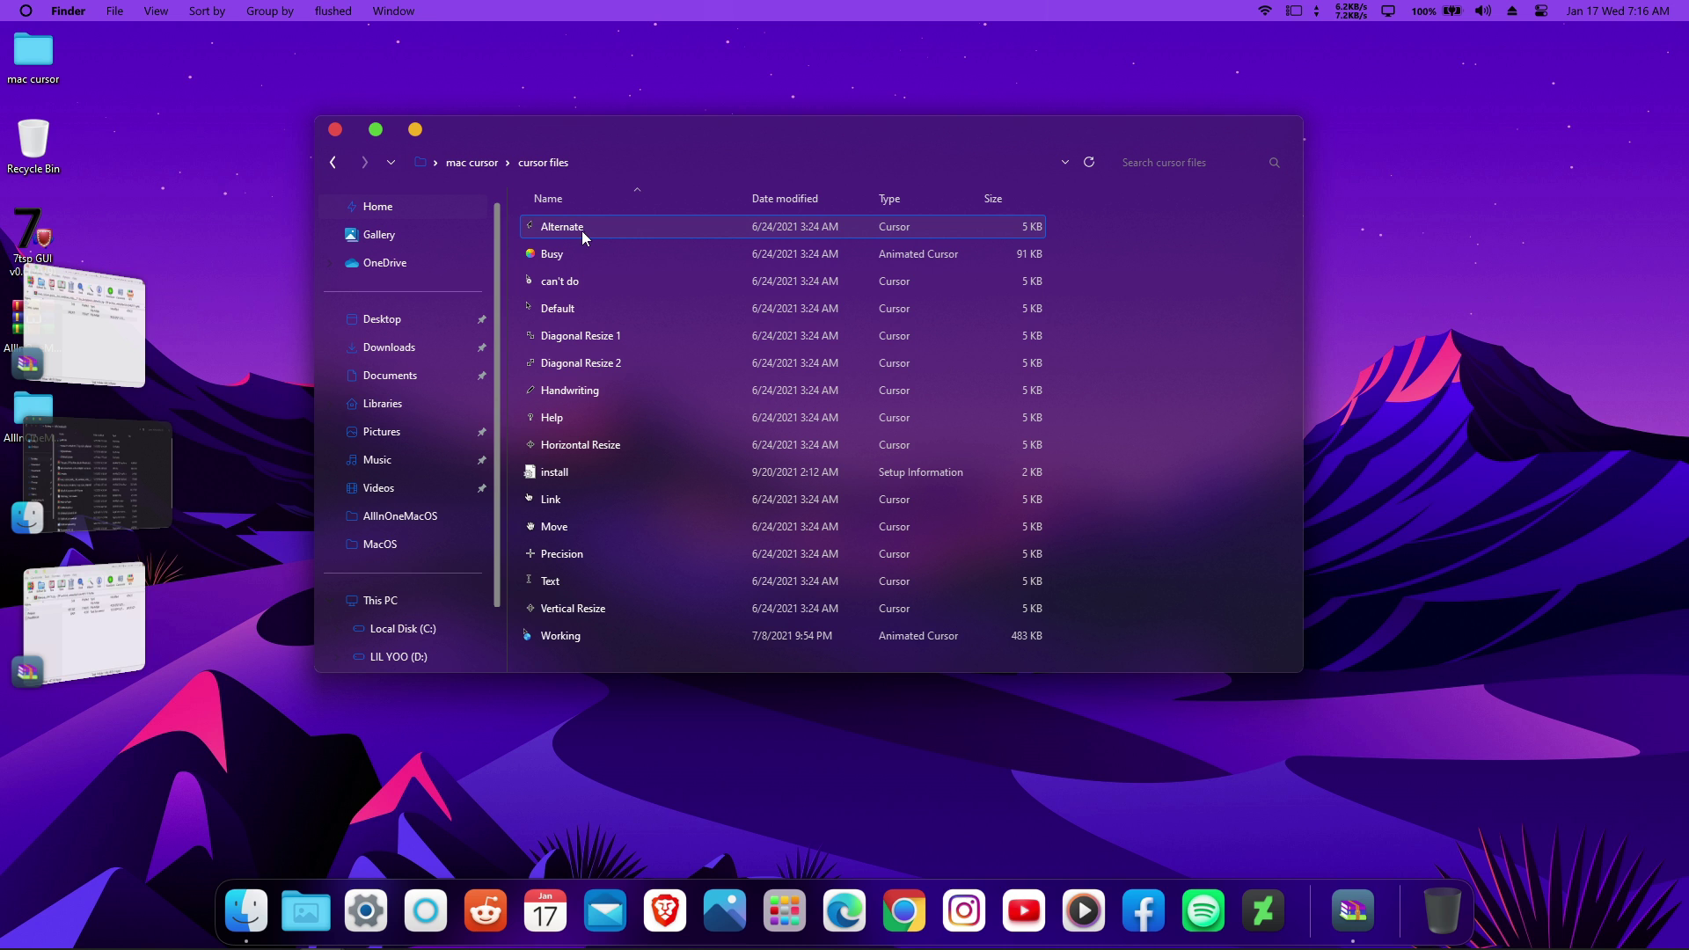
Install the mac cursor set from the install file, then close File Explorer.
right_click(574, 473)
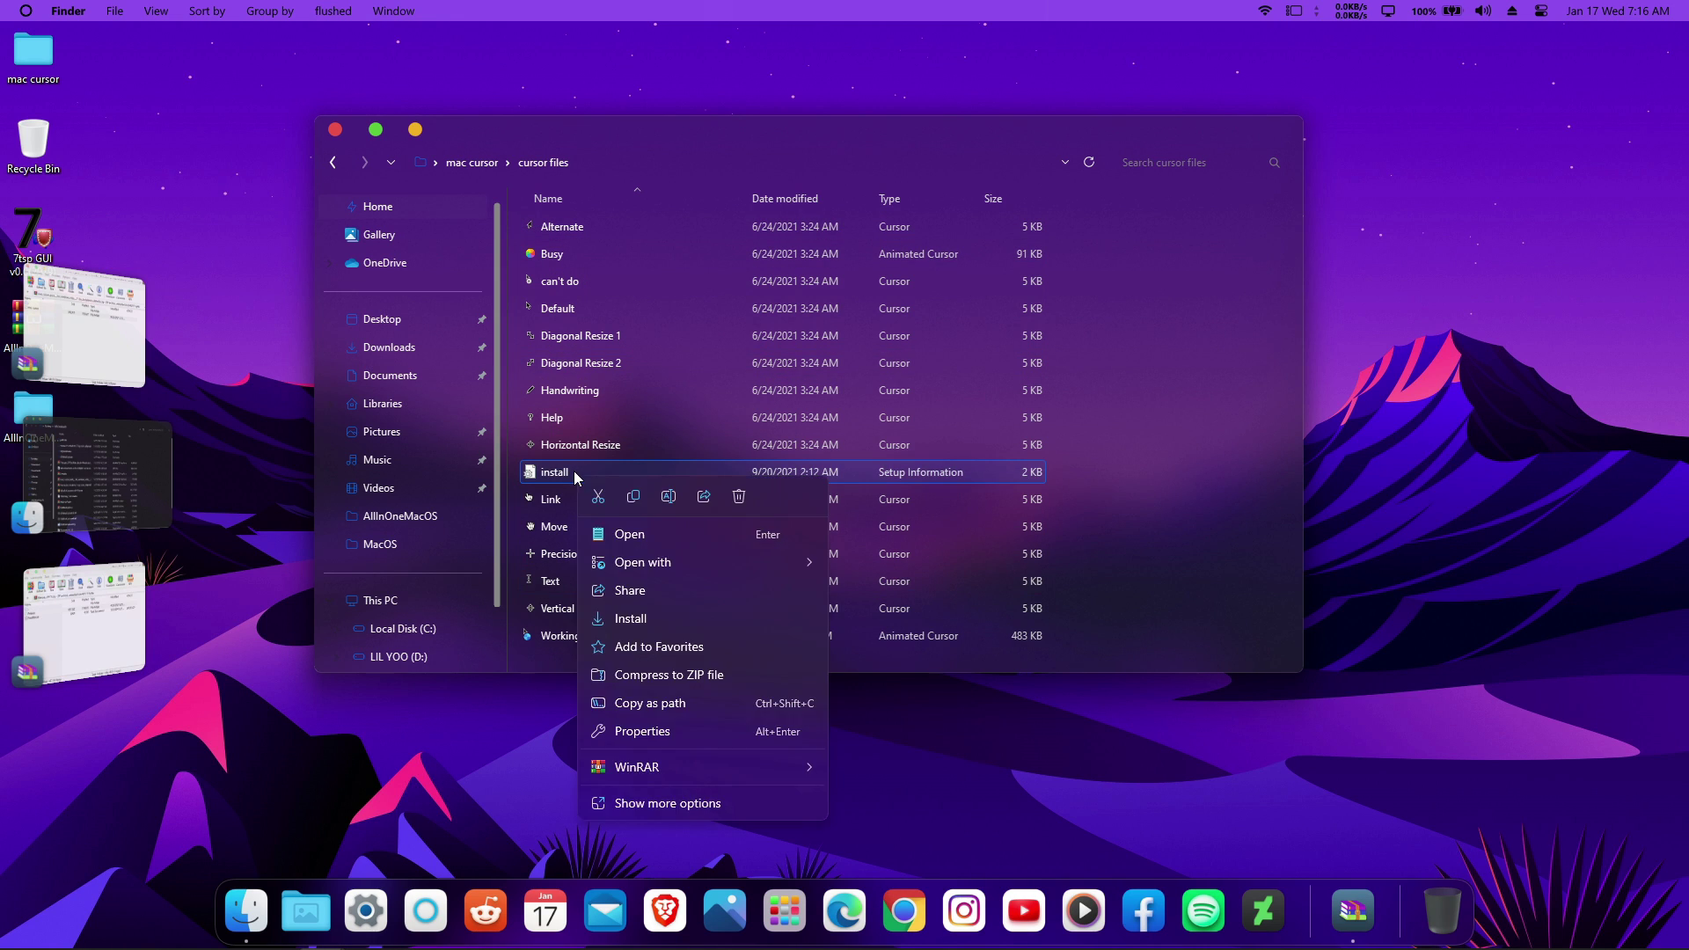
click(644, 619)
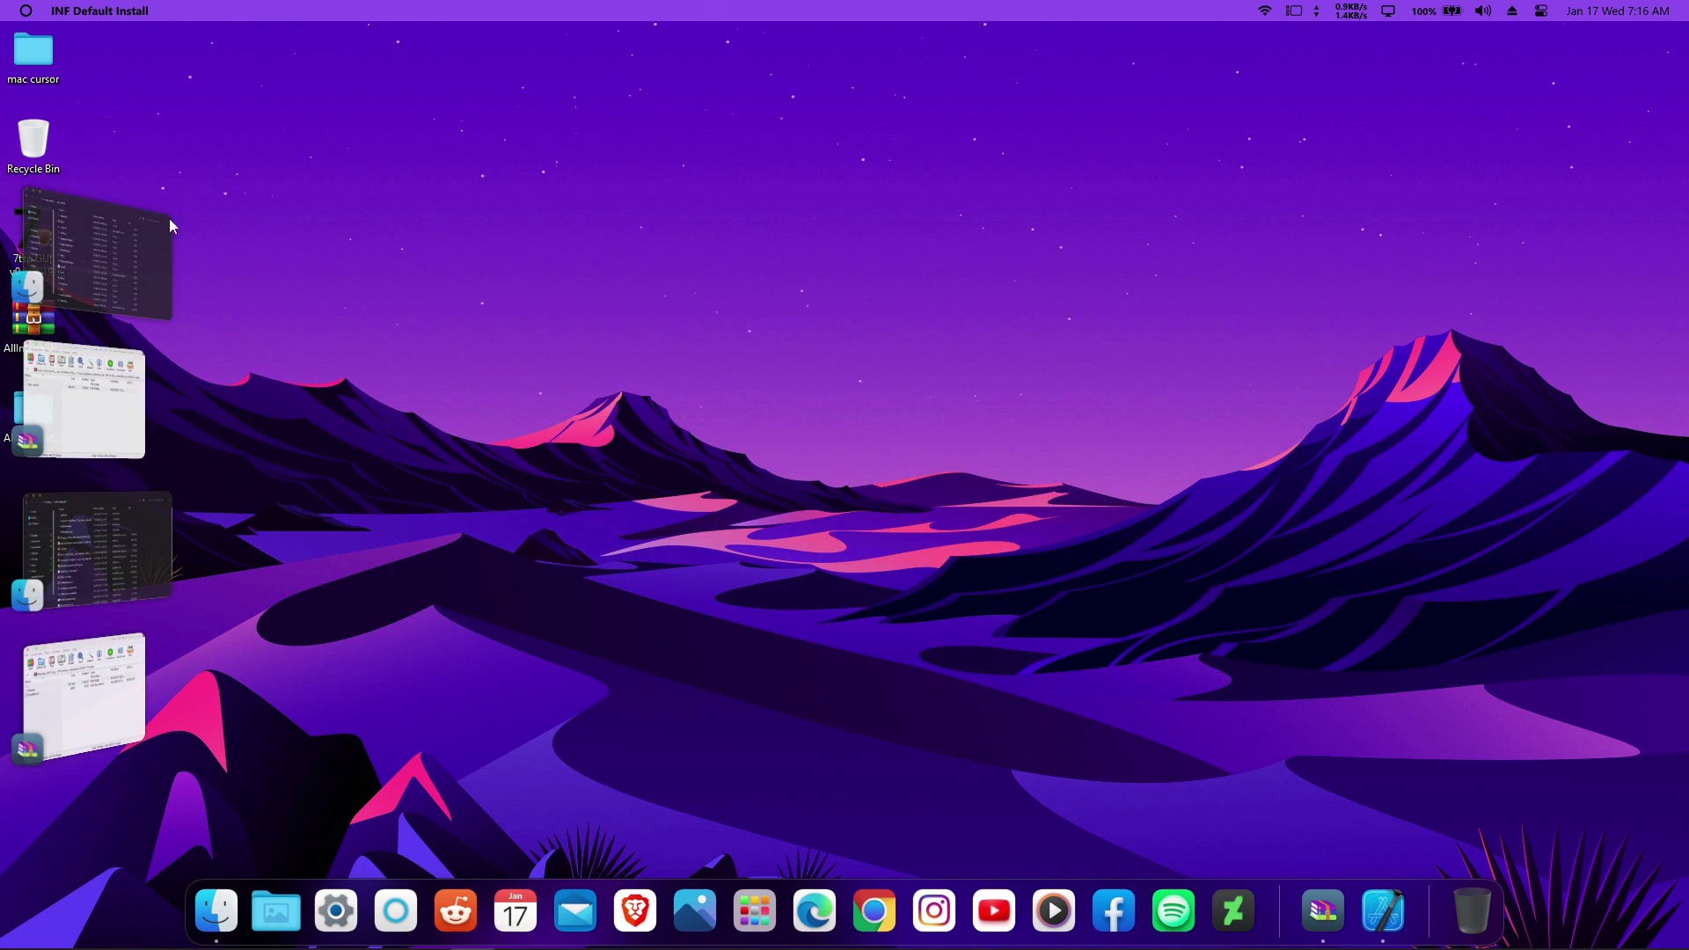
click(171, 226)
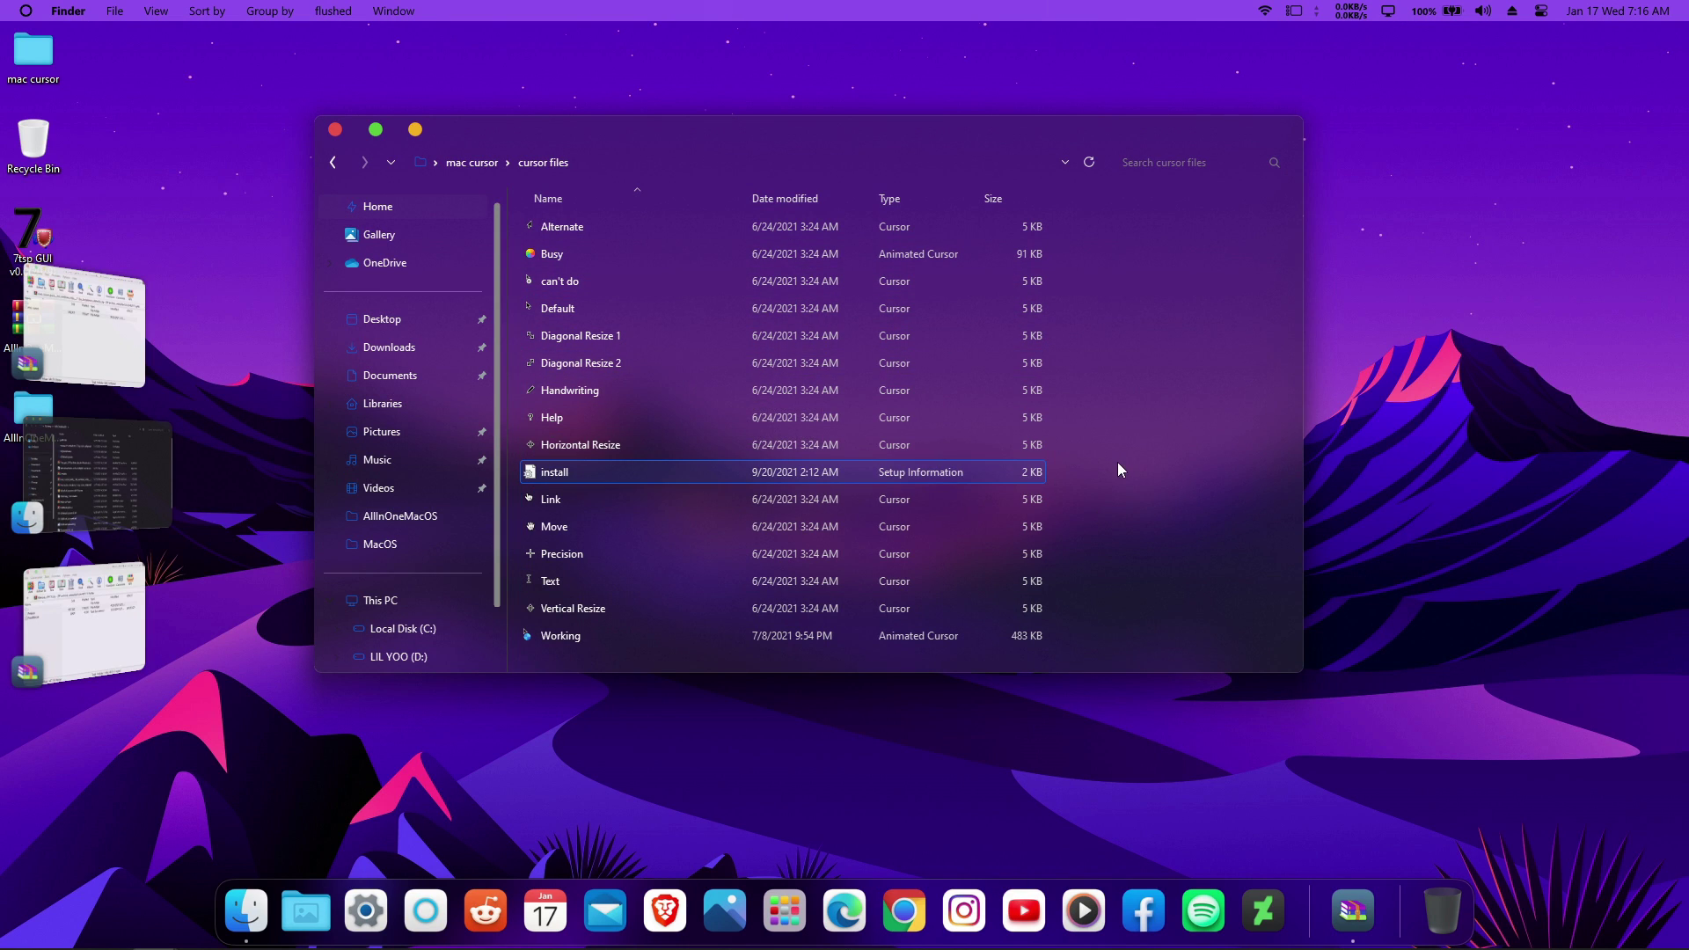
click(335, 129)
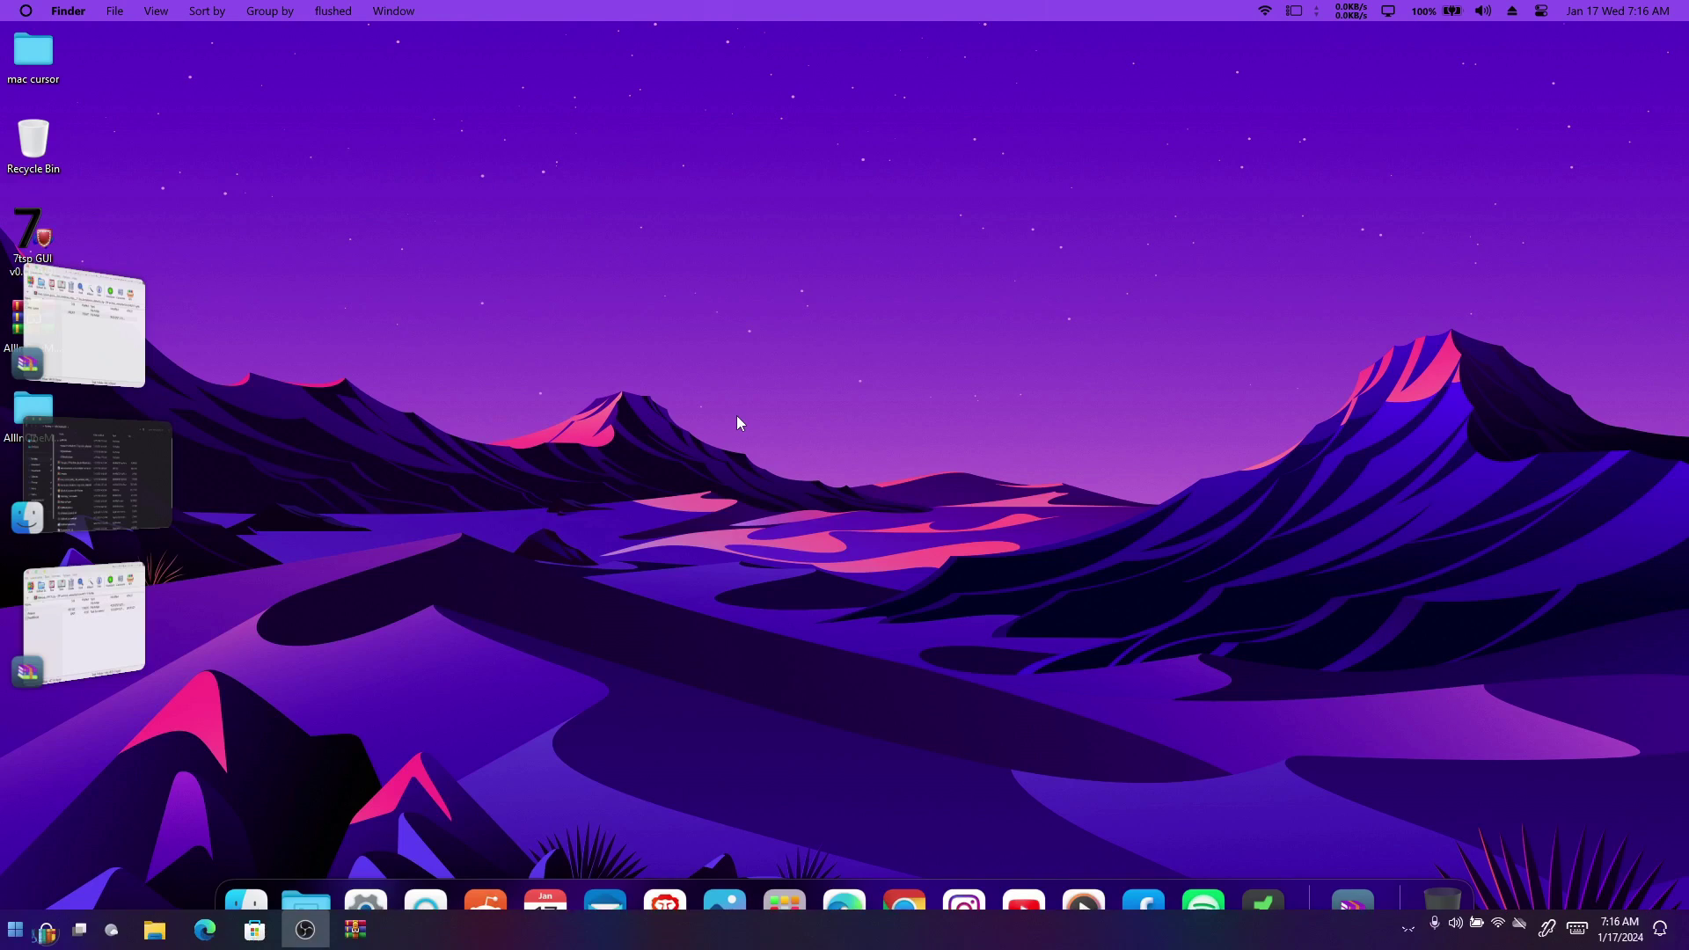
key(super)
Go to Personalization > Themes > Mouse cursor in Windows Settings.
click(171, 446)
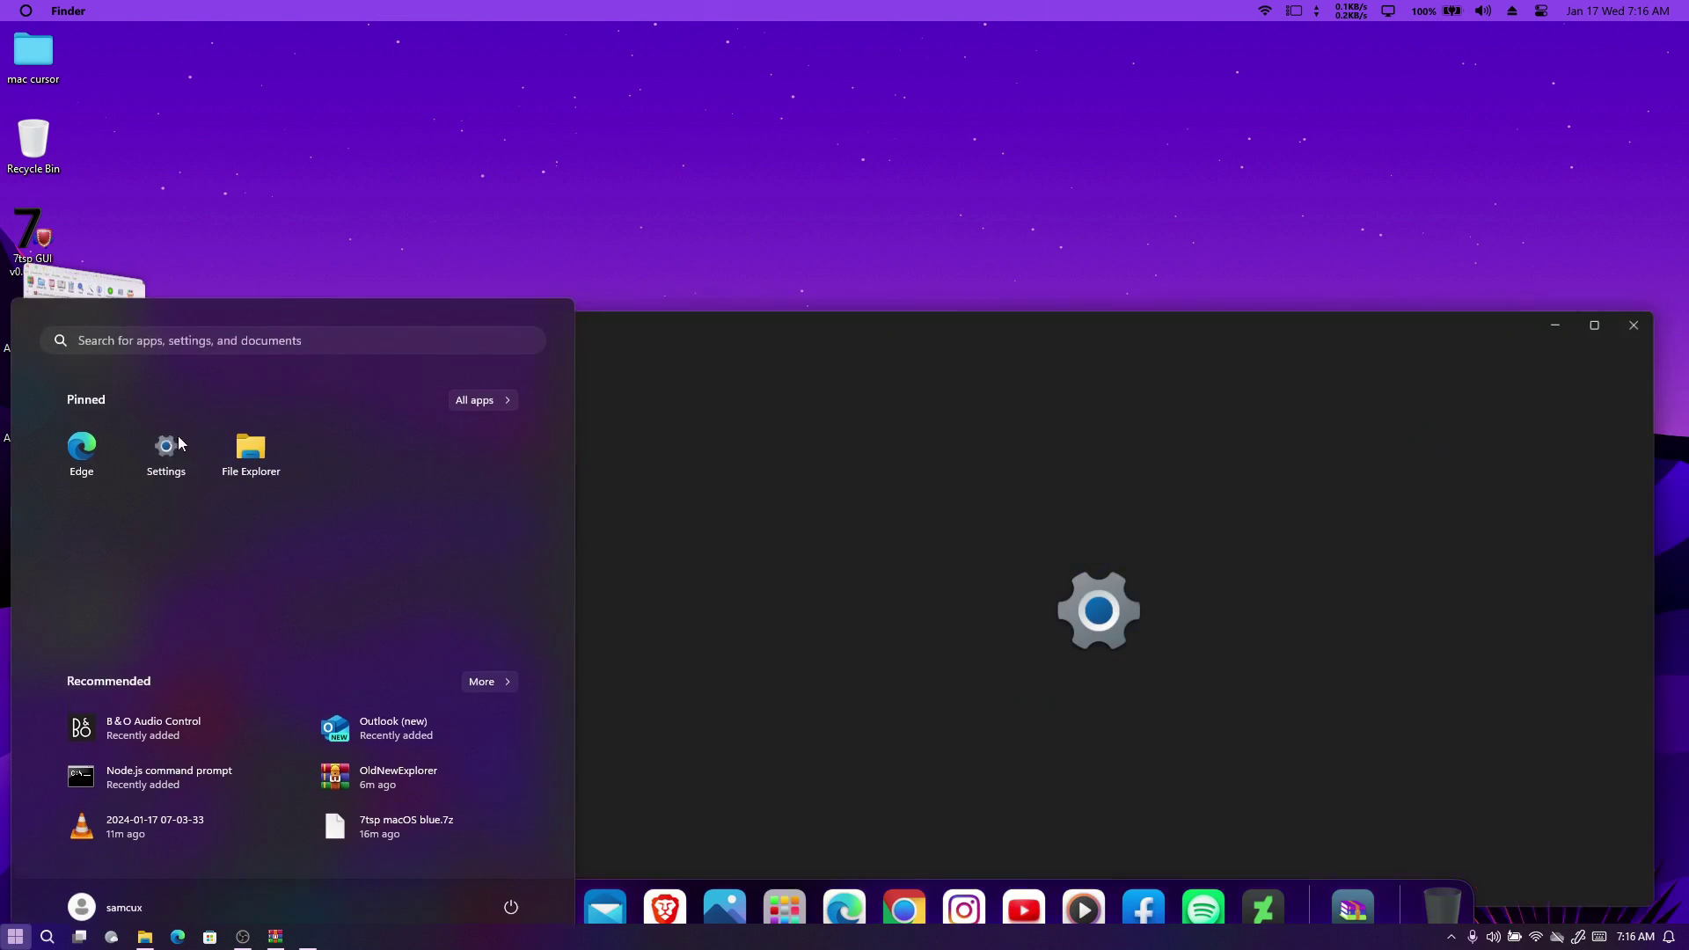
drag(990, 336, 661, 172)
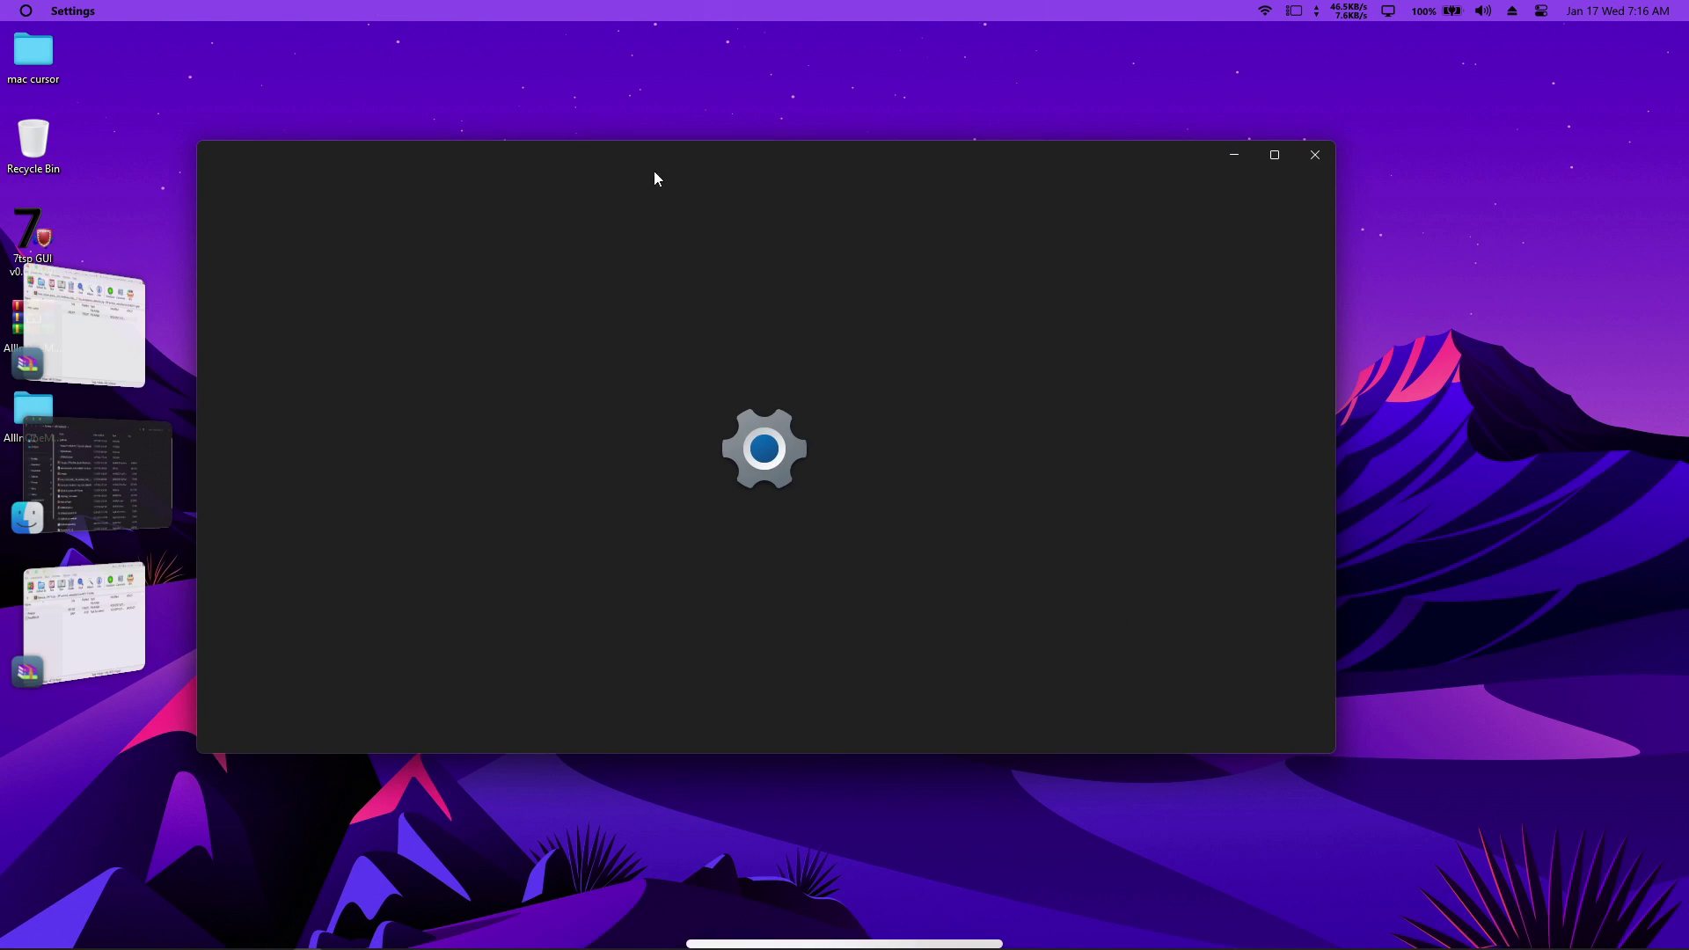
click(322, 467)
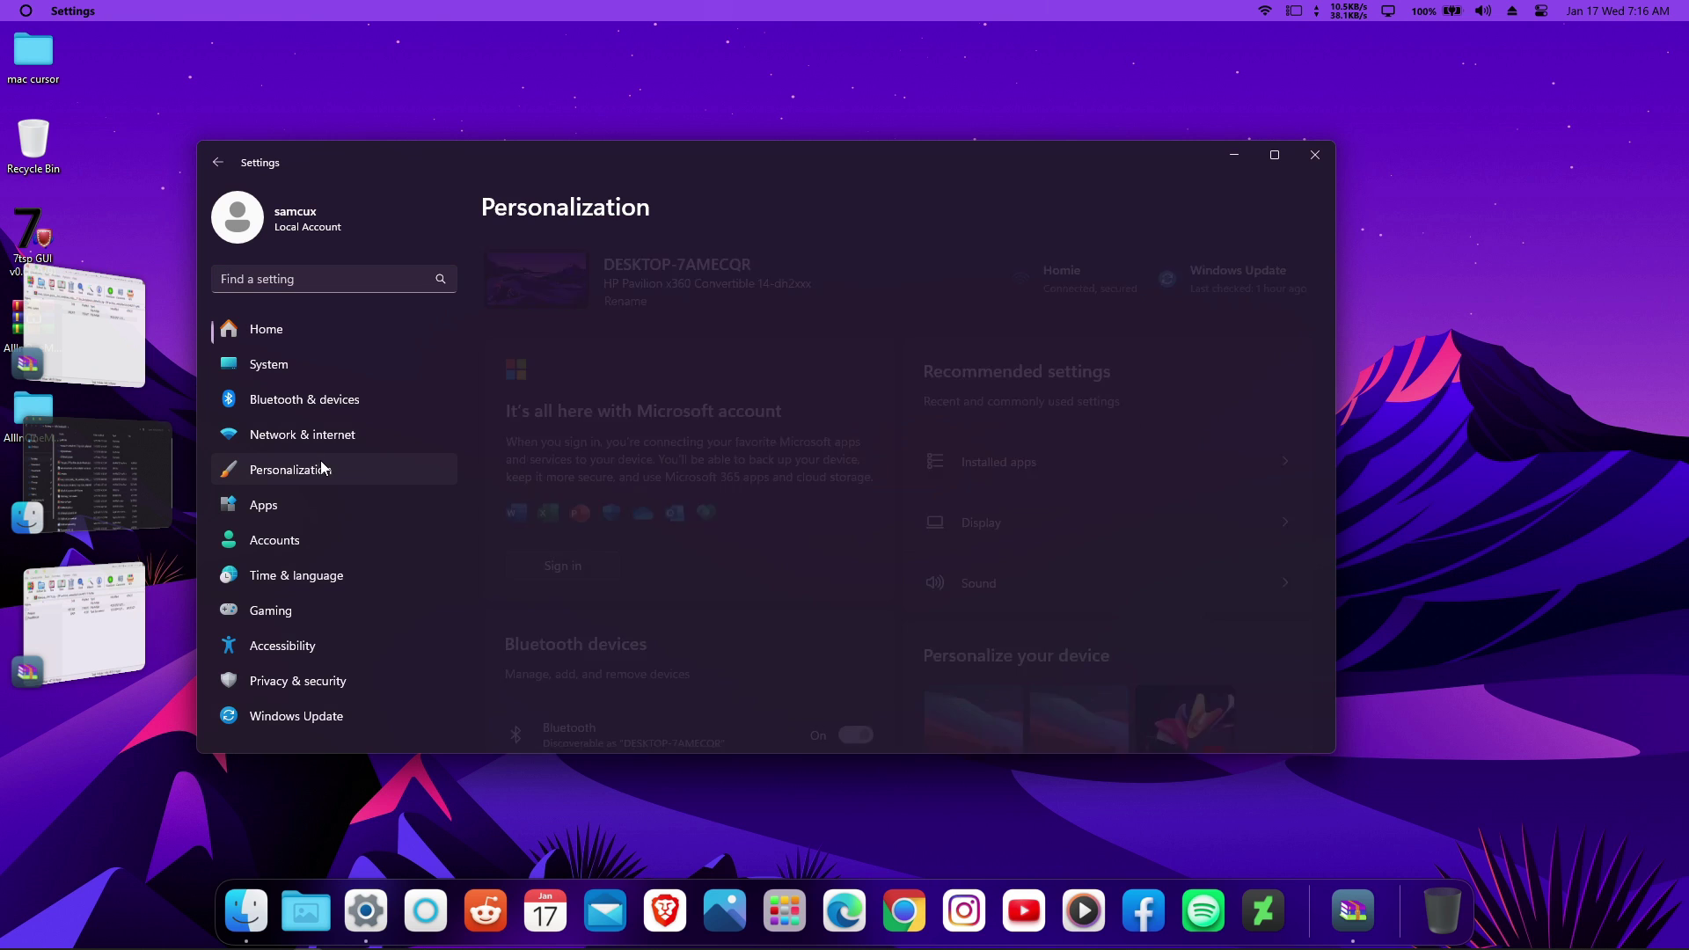
click(598, 600)
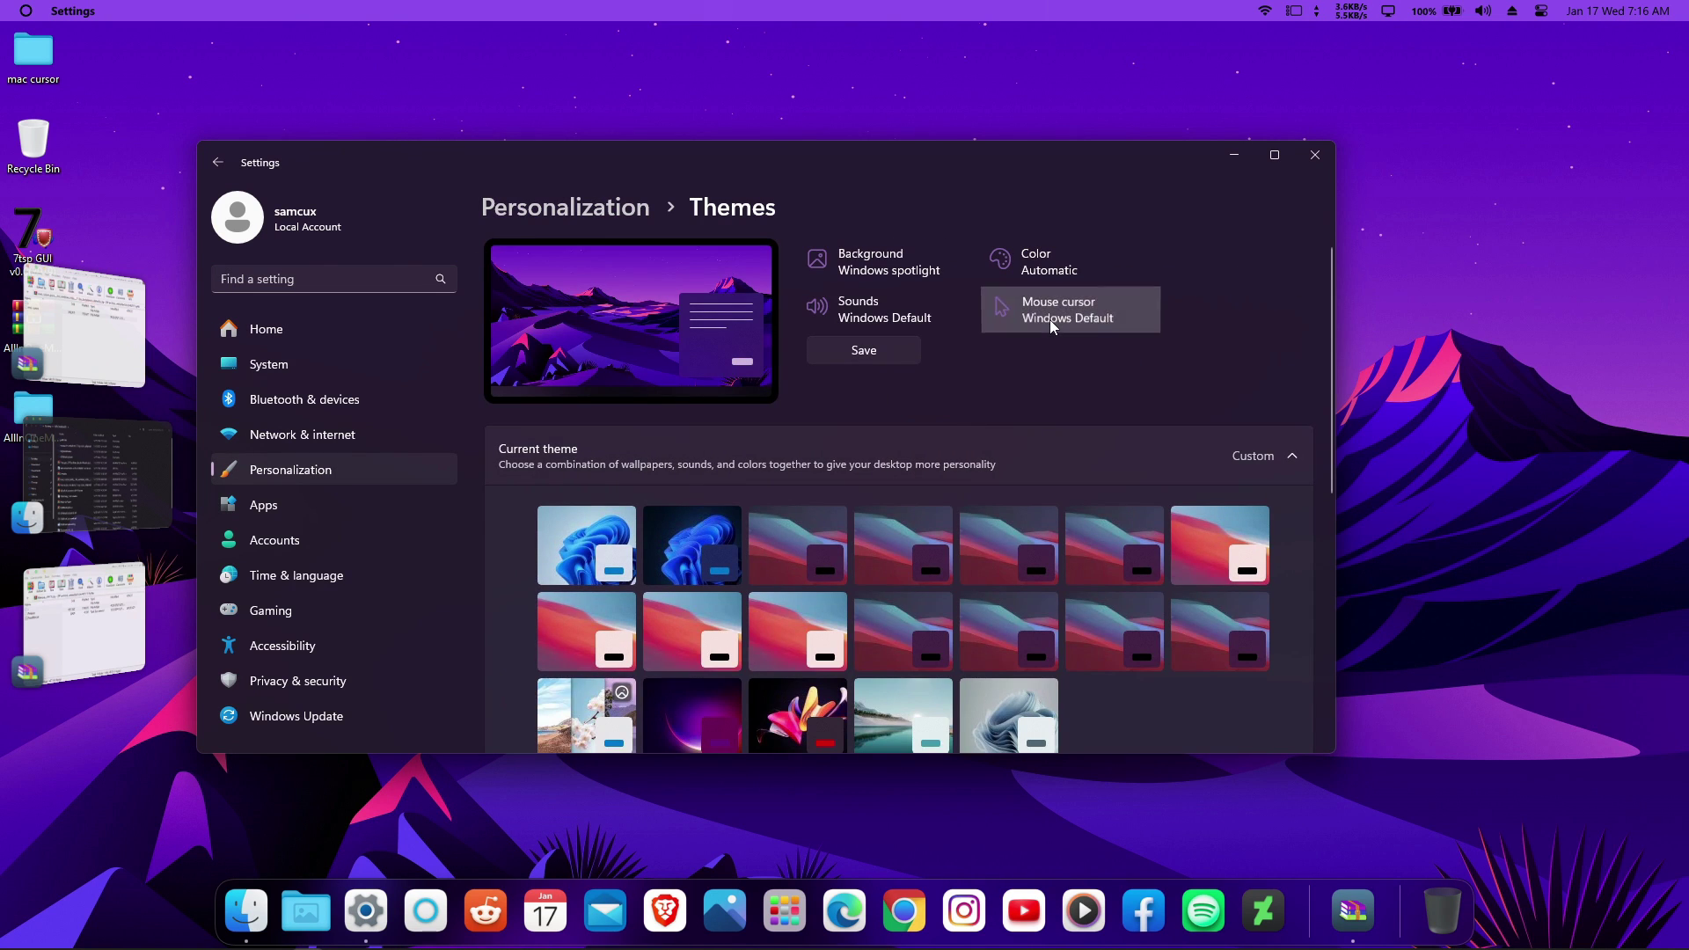
click(1049, 319)
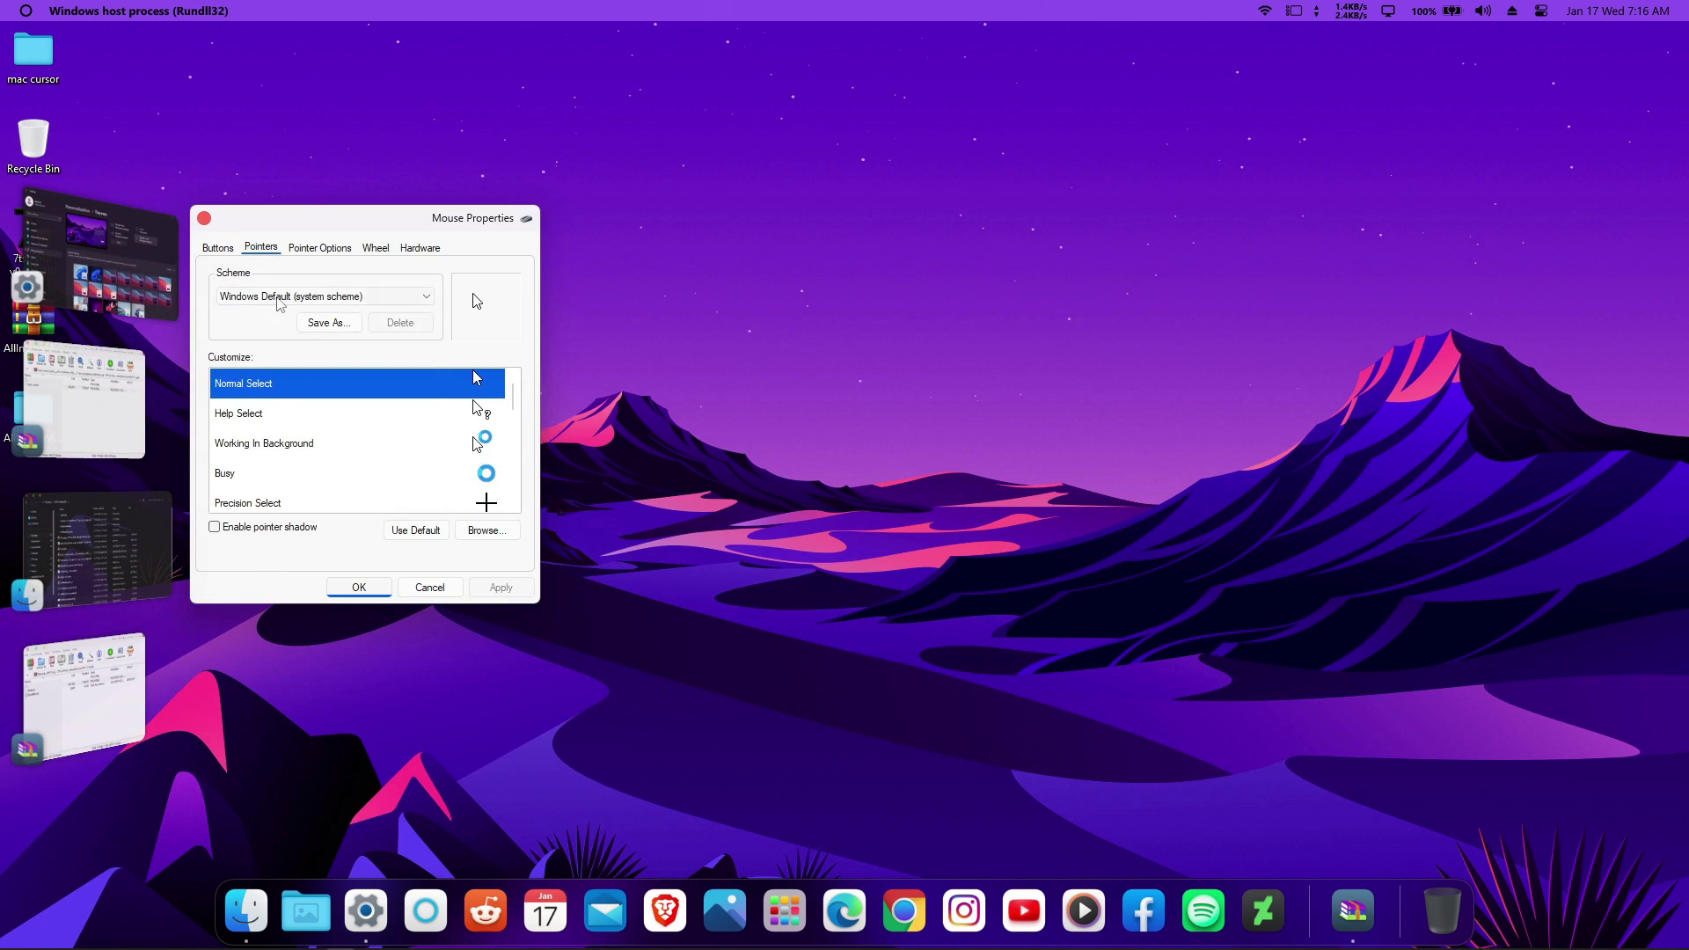
Apply the mac :) pointer scheme, confirm replacing it, refresh the desktop and close Settings.
click(276, 297)
click(260, 326)
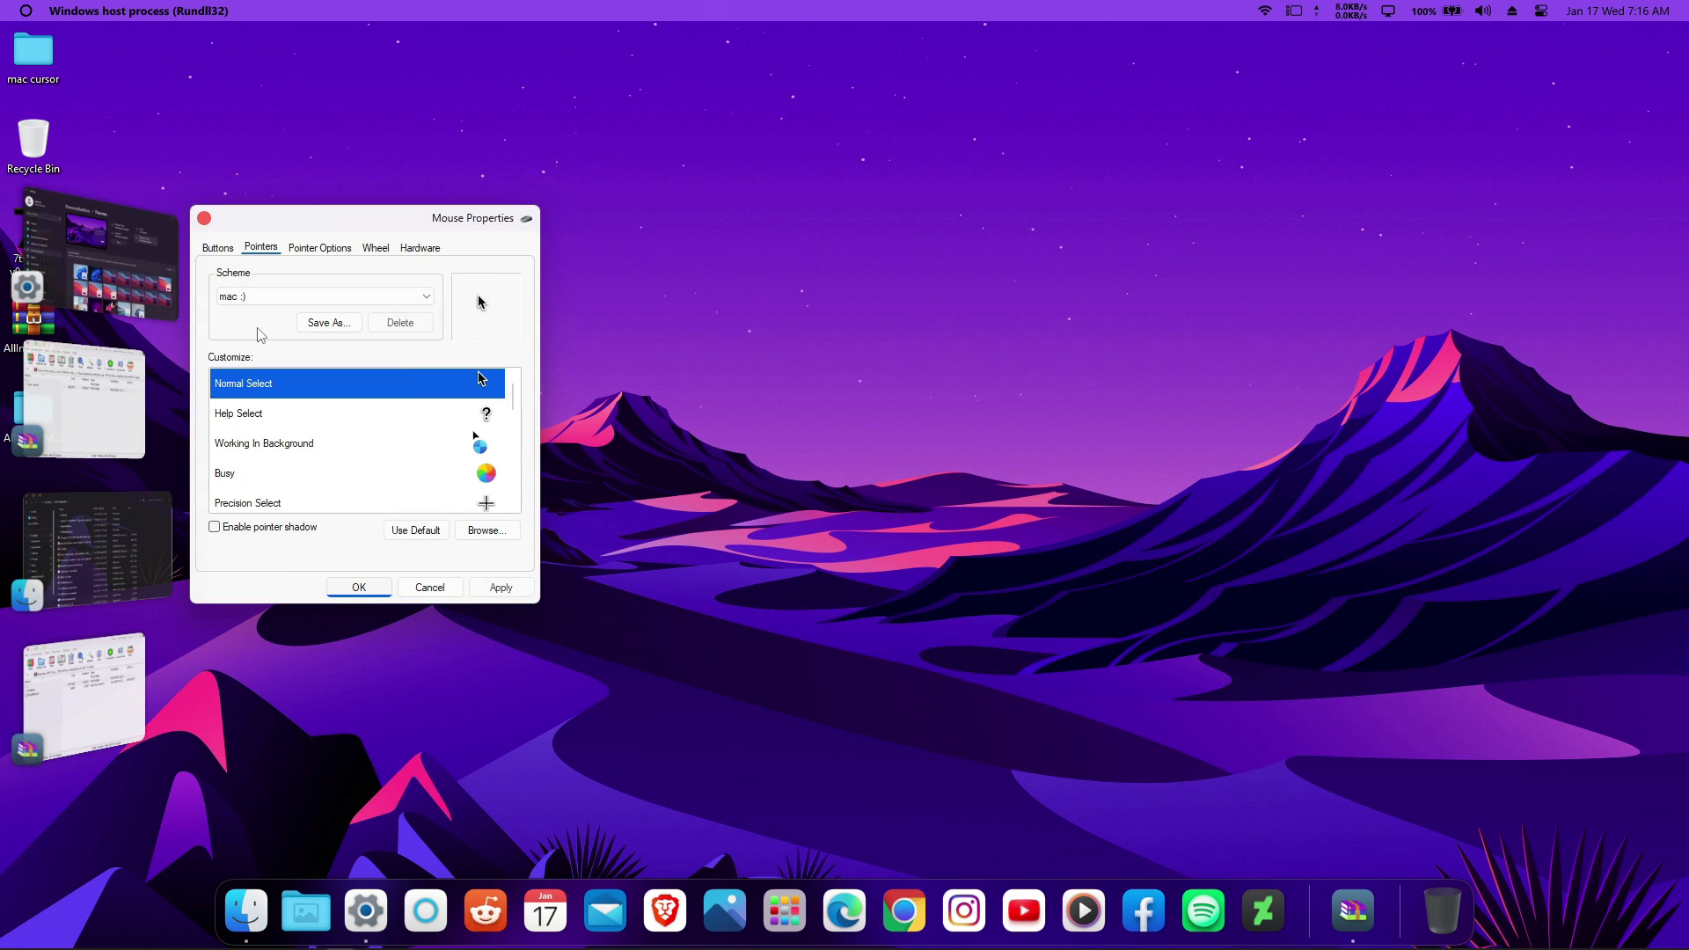
click(354, 584)
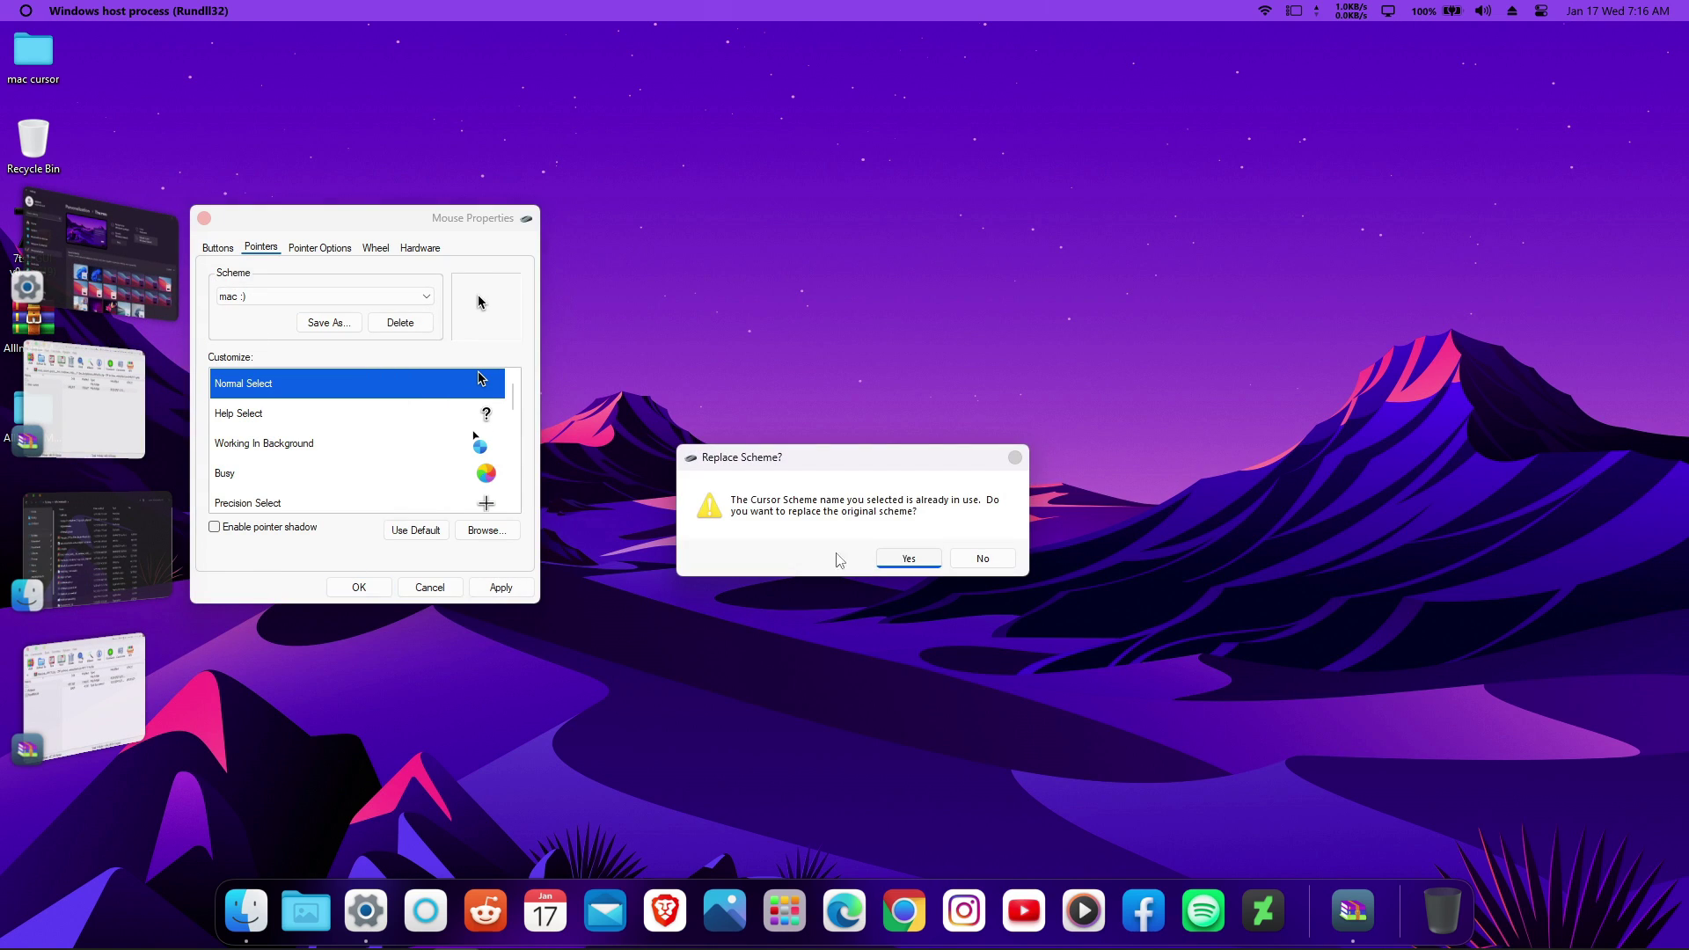
click(890, 554)
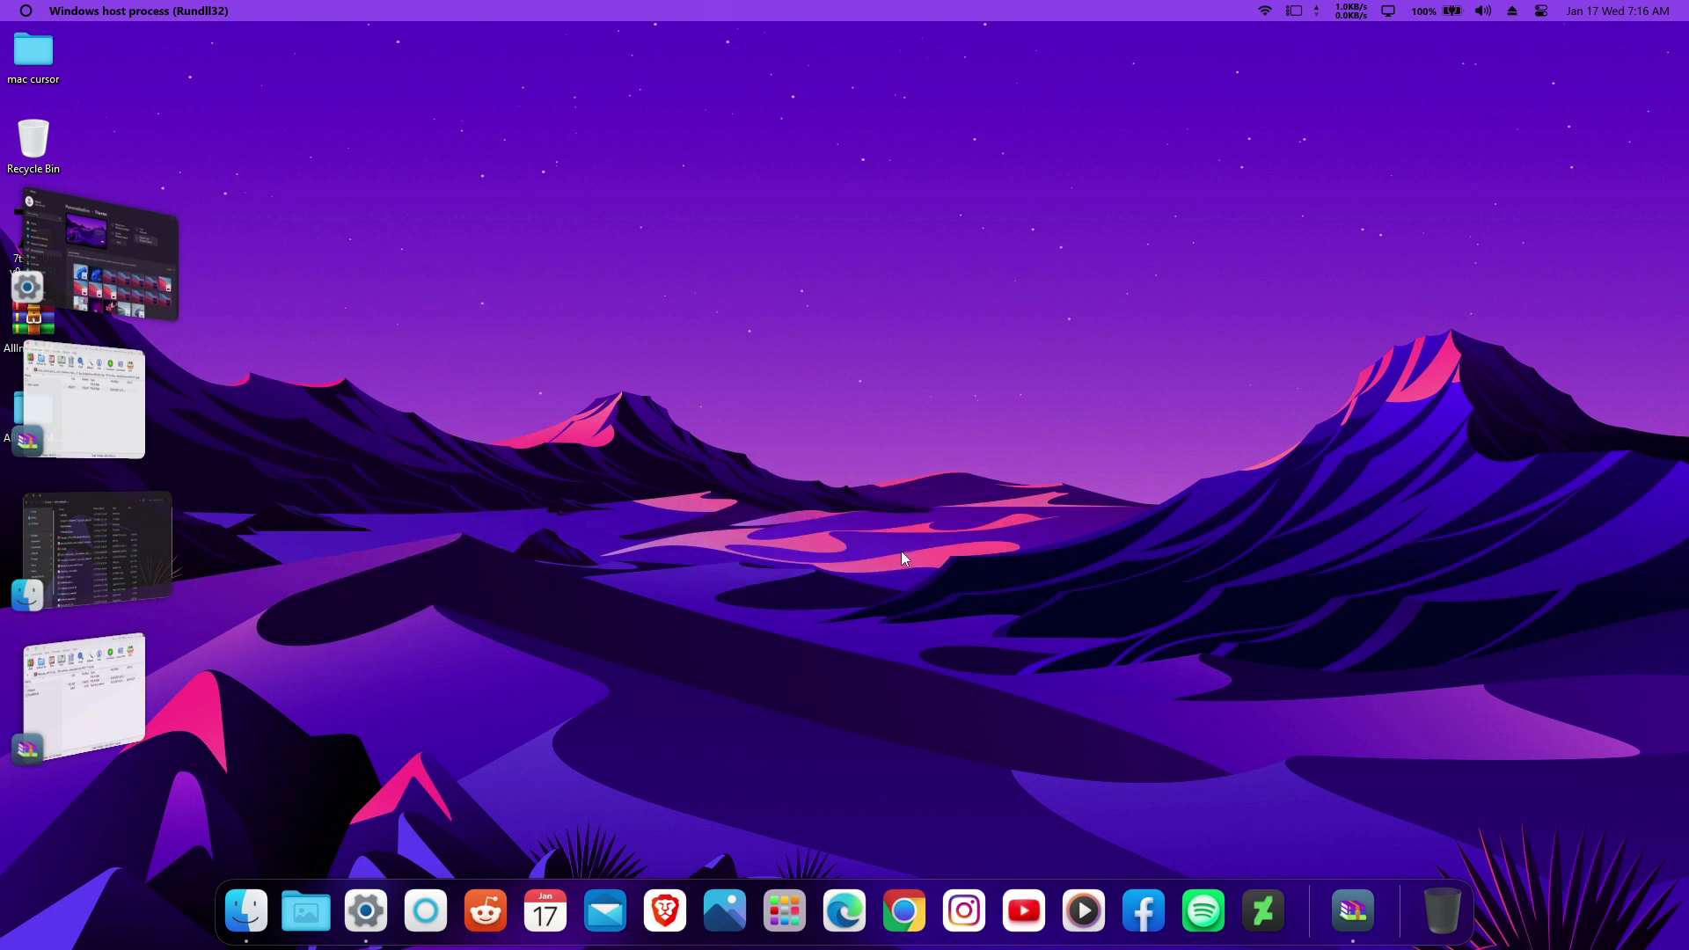
right_click(812, 286)
click(851, 291)
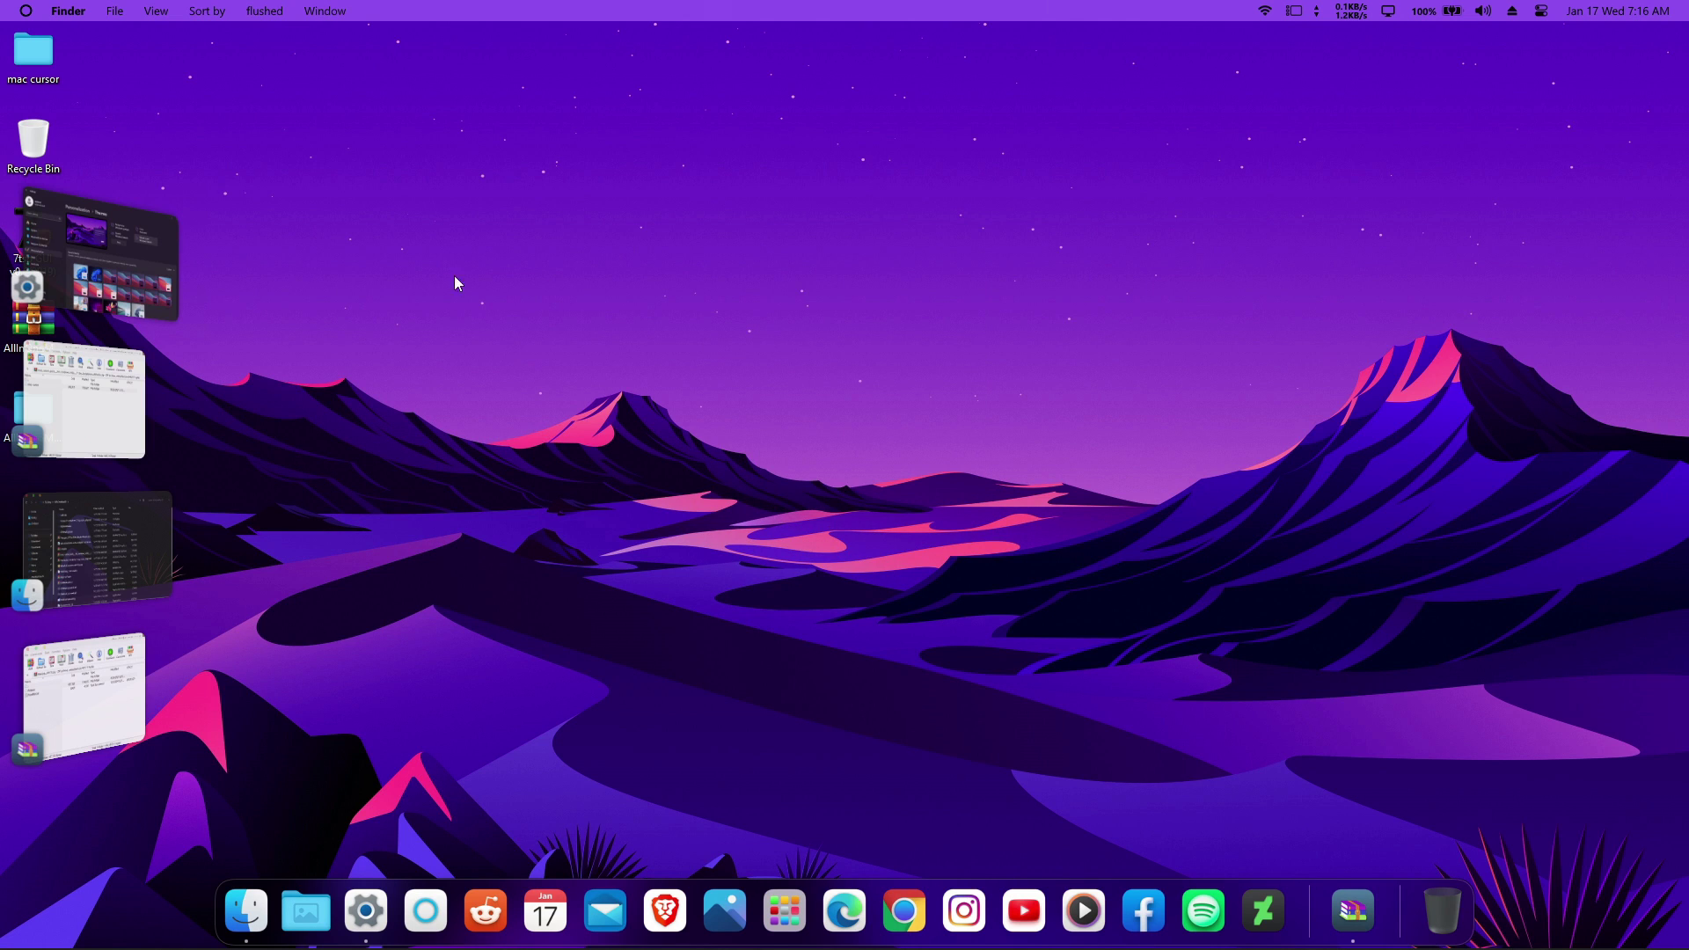
click(97, 250)
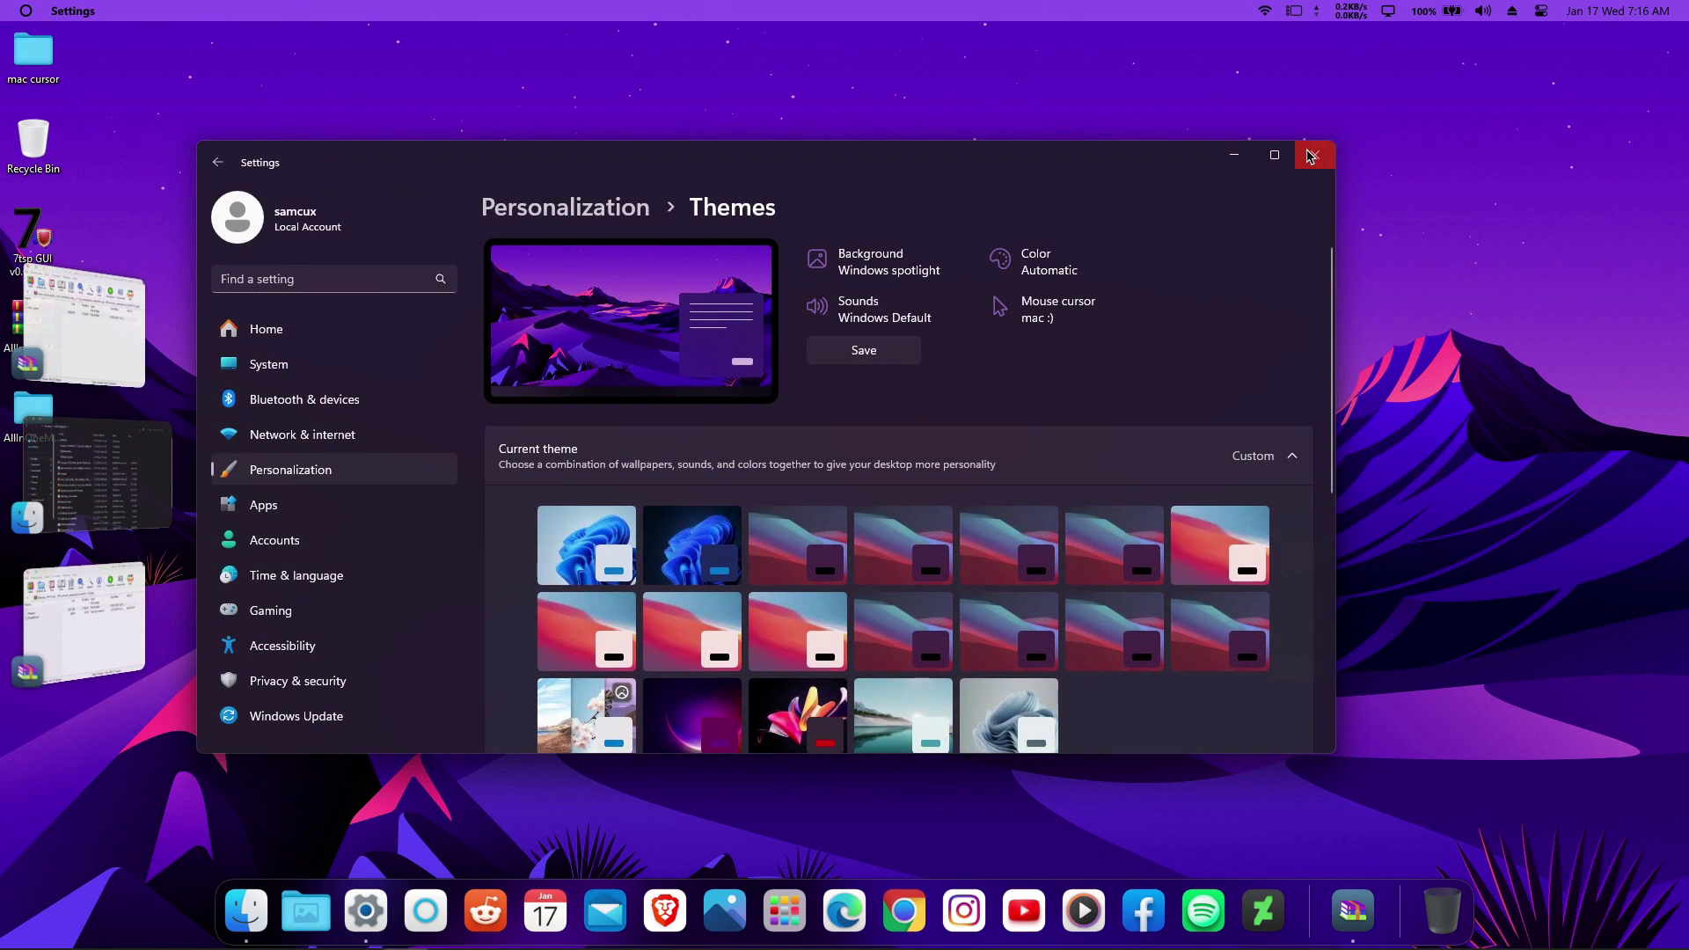
click(1315, 155)
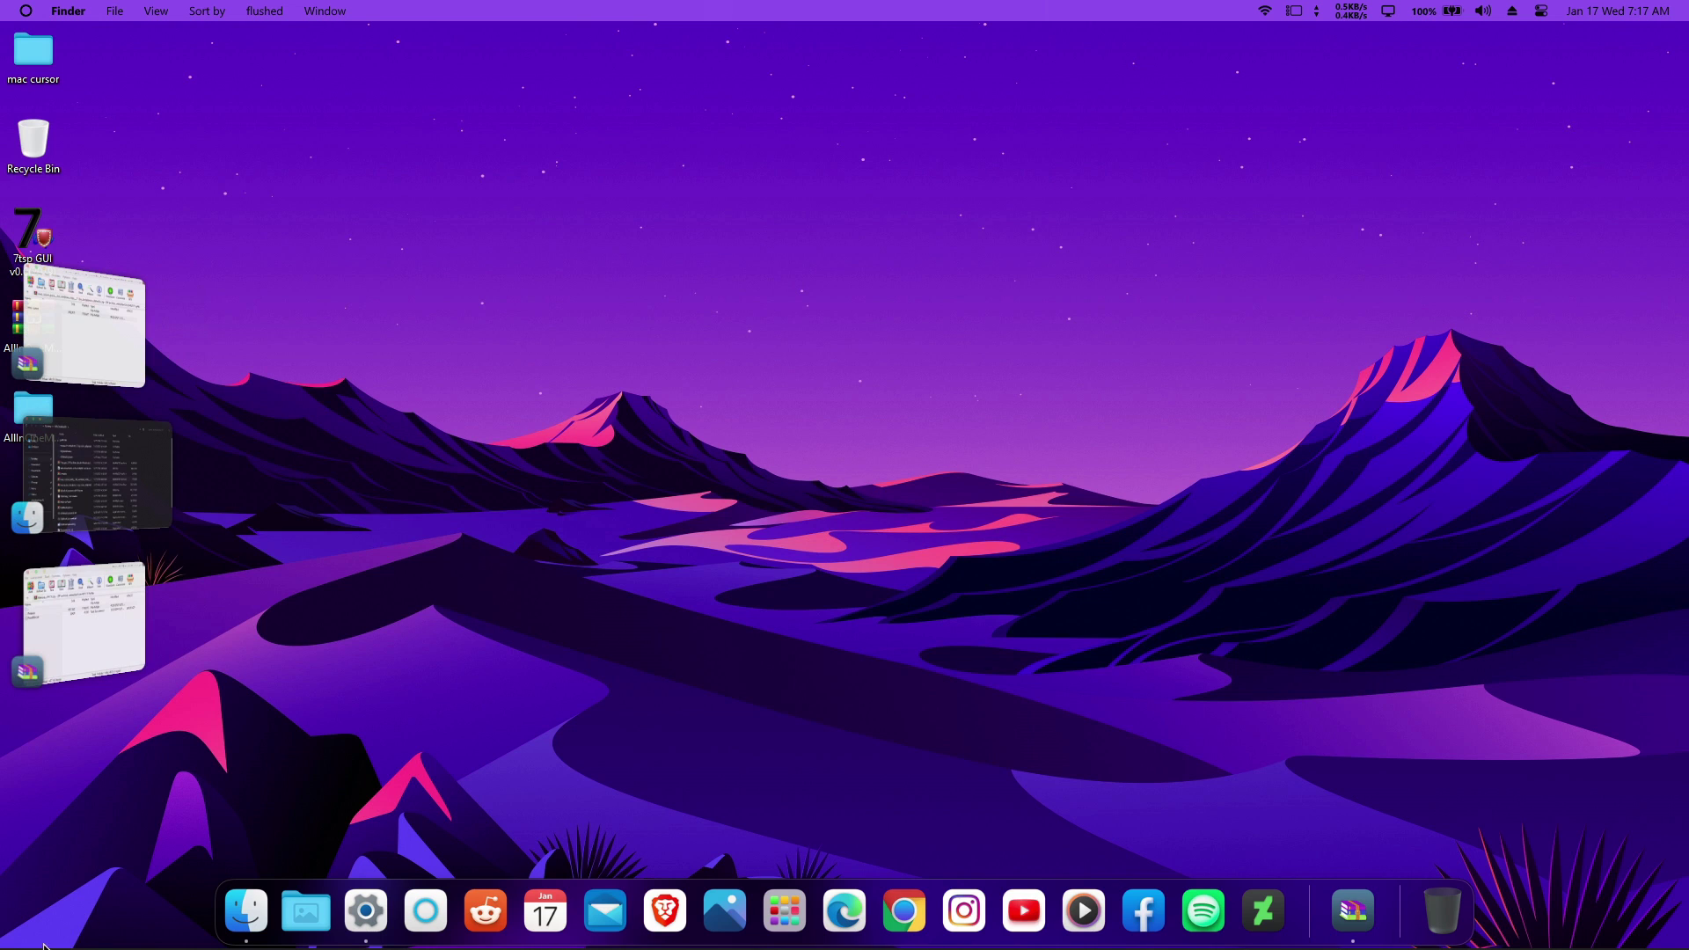
Choose Hide taskbar from the MyDockFinder dock's menu near the trash.
mouse_move(44, 946)
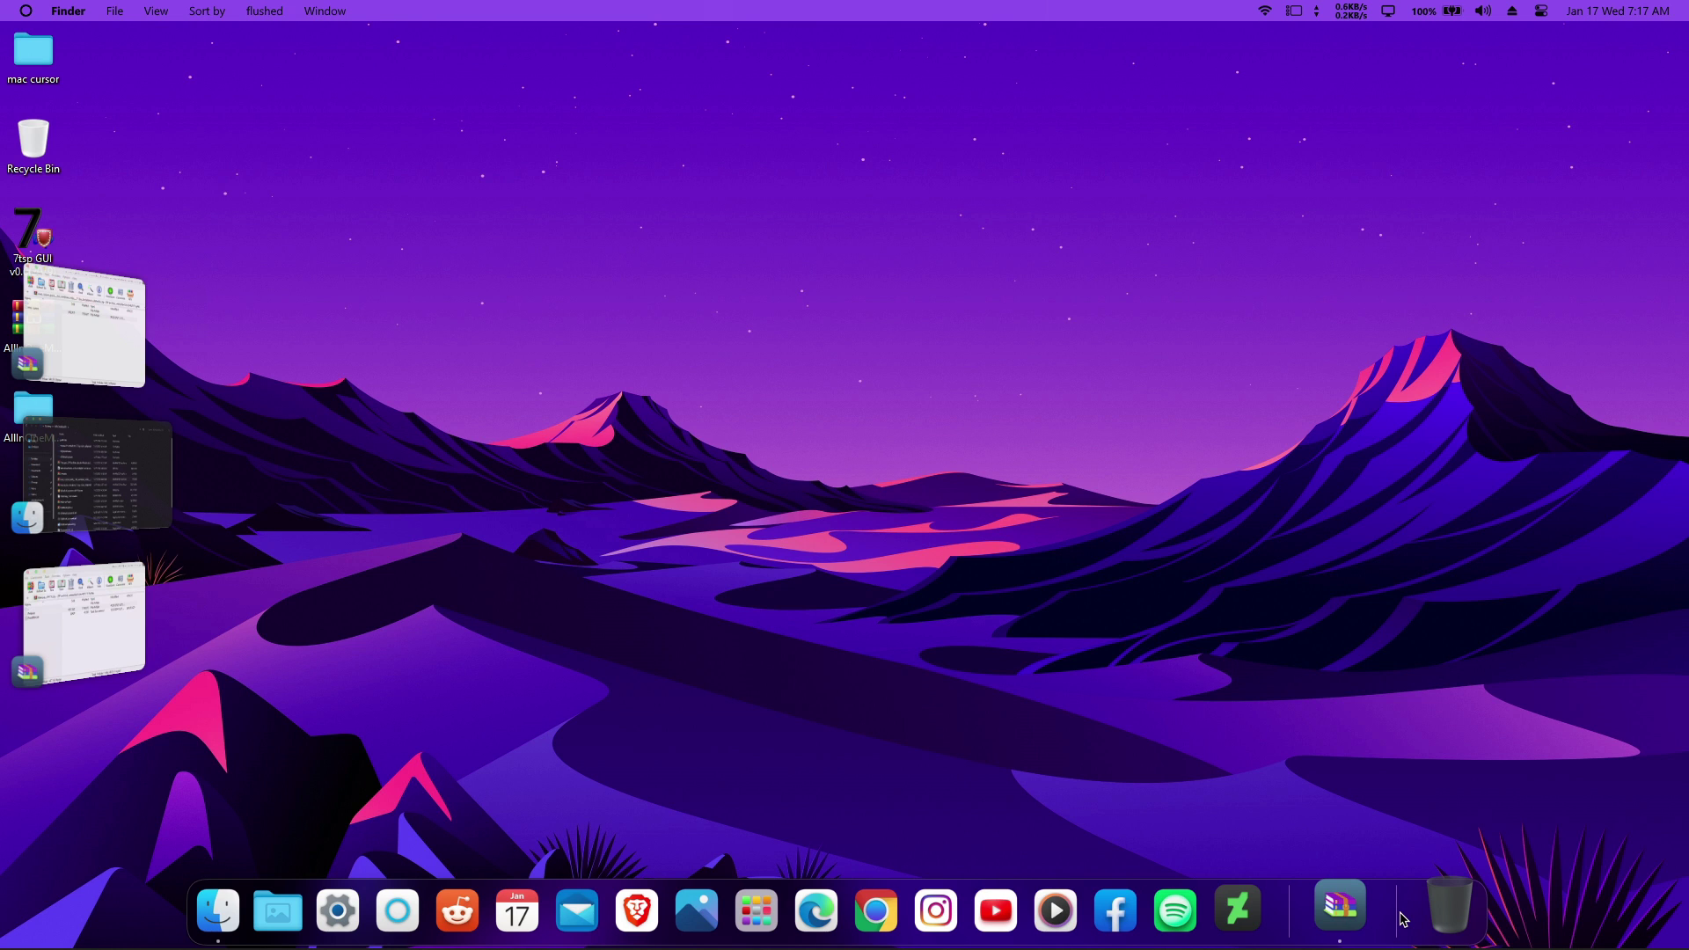
right_click(1403, 918)
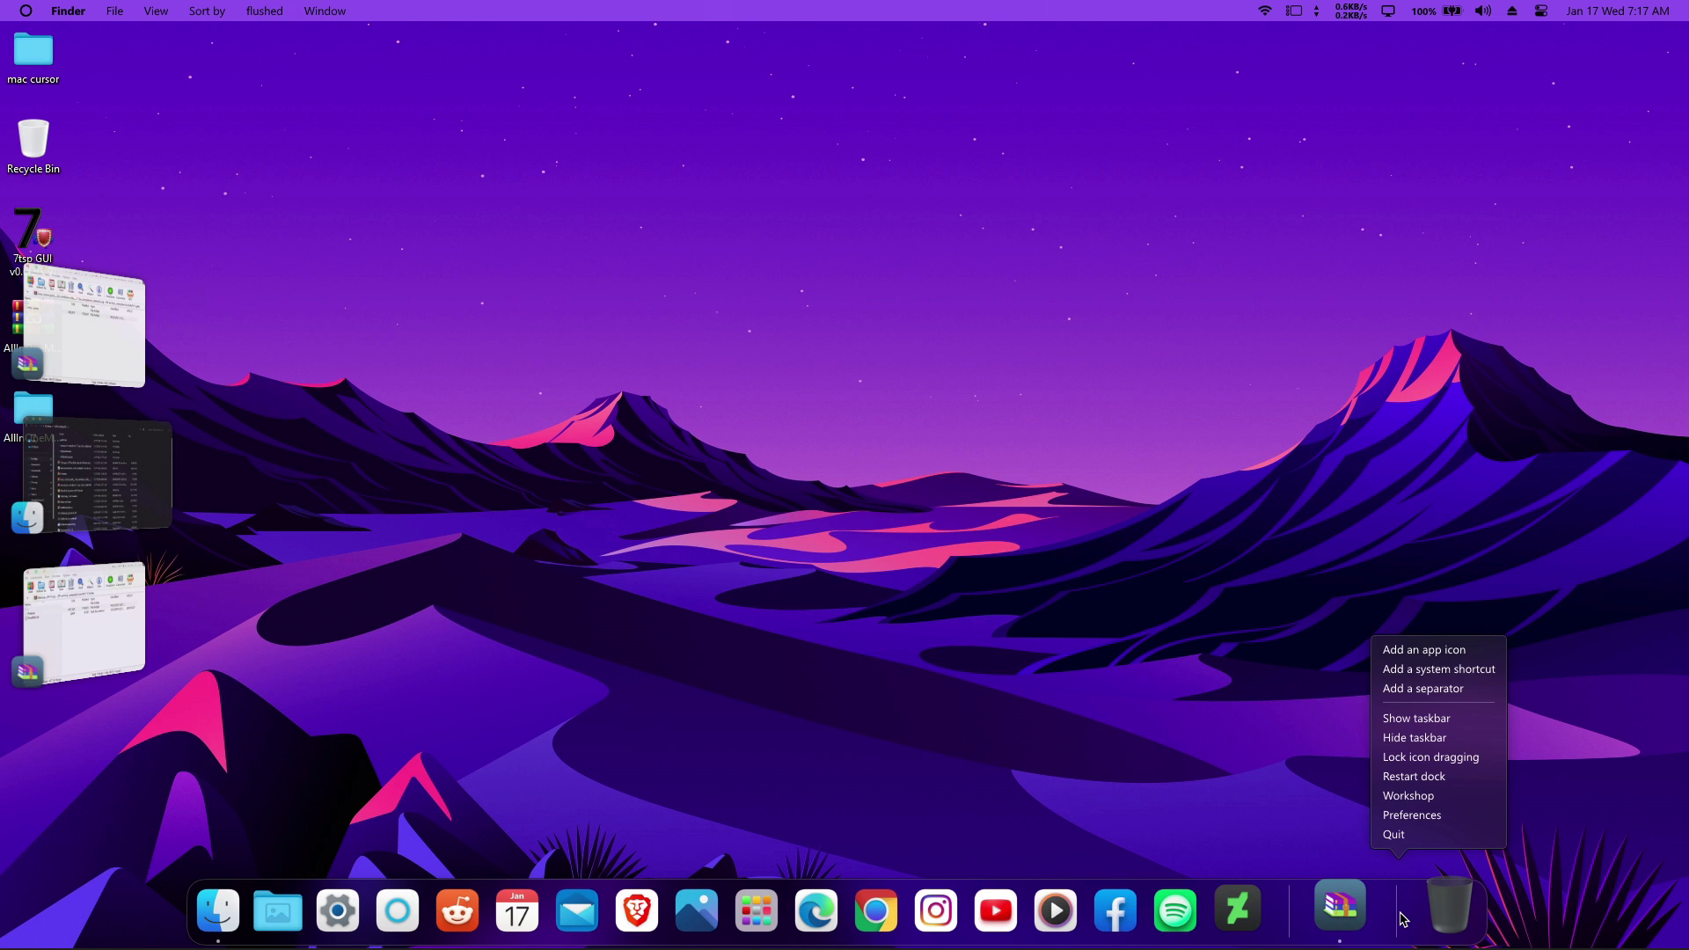
click(1437, 739)
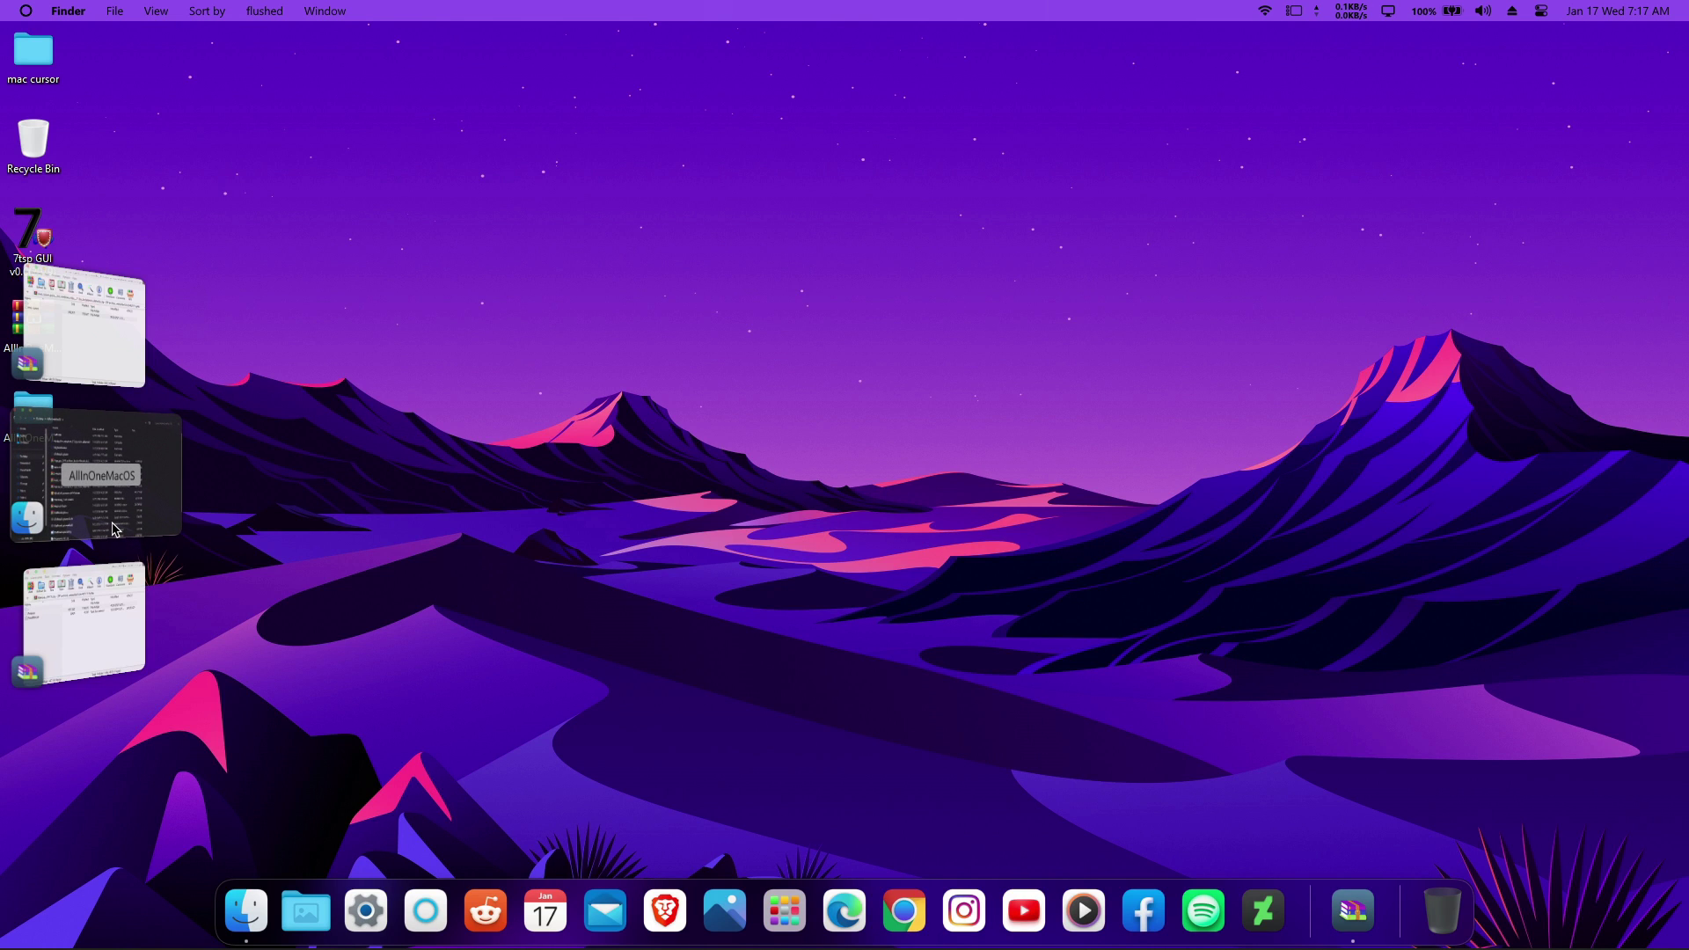
Run Rainmeter-4.5.18 setup from AllInOneMacOS in English, standard install, finishing with Rainmeter running.
click(113, 528)
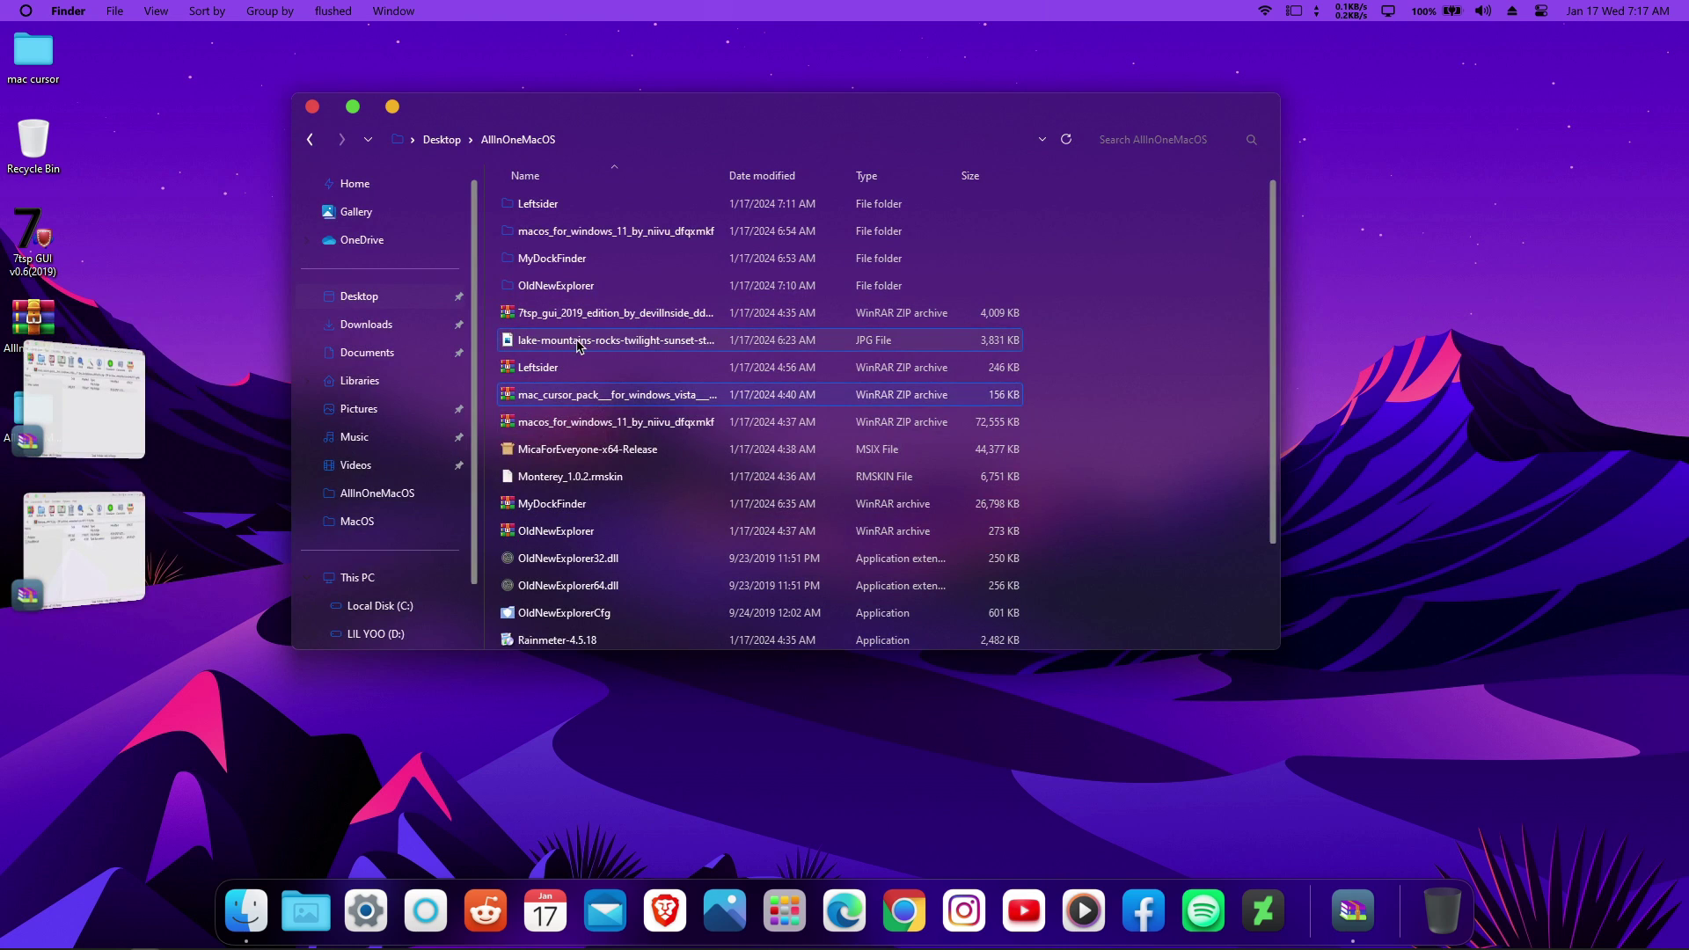
scroll(679, 455, down, 1)
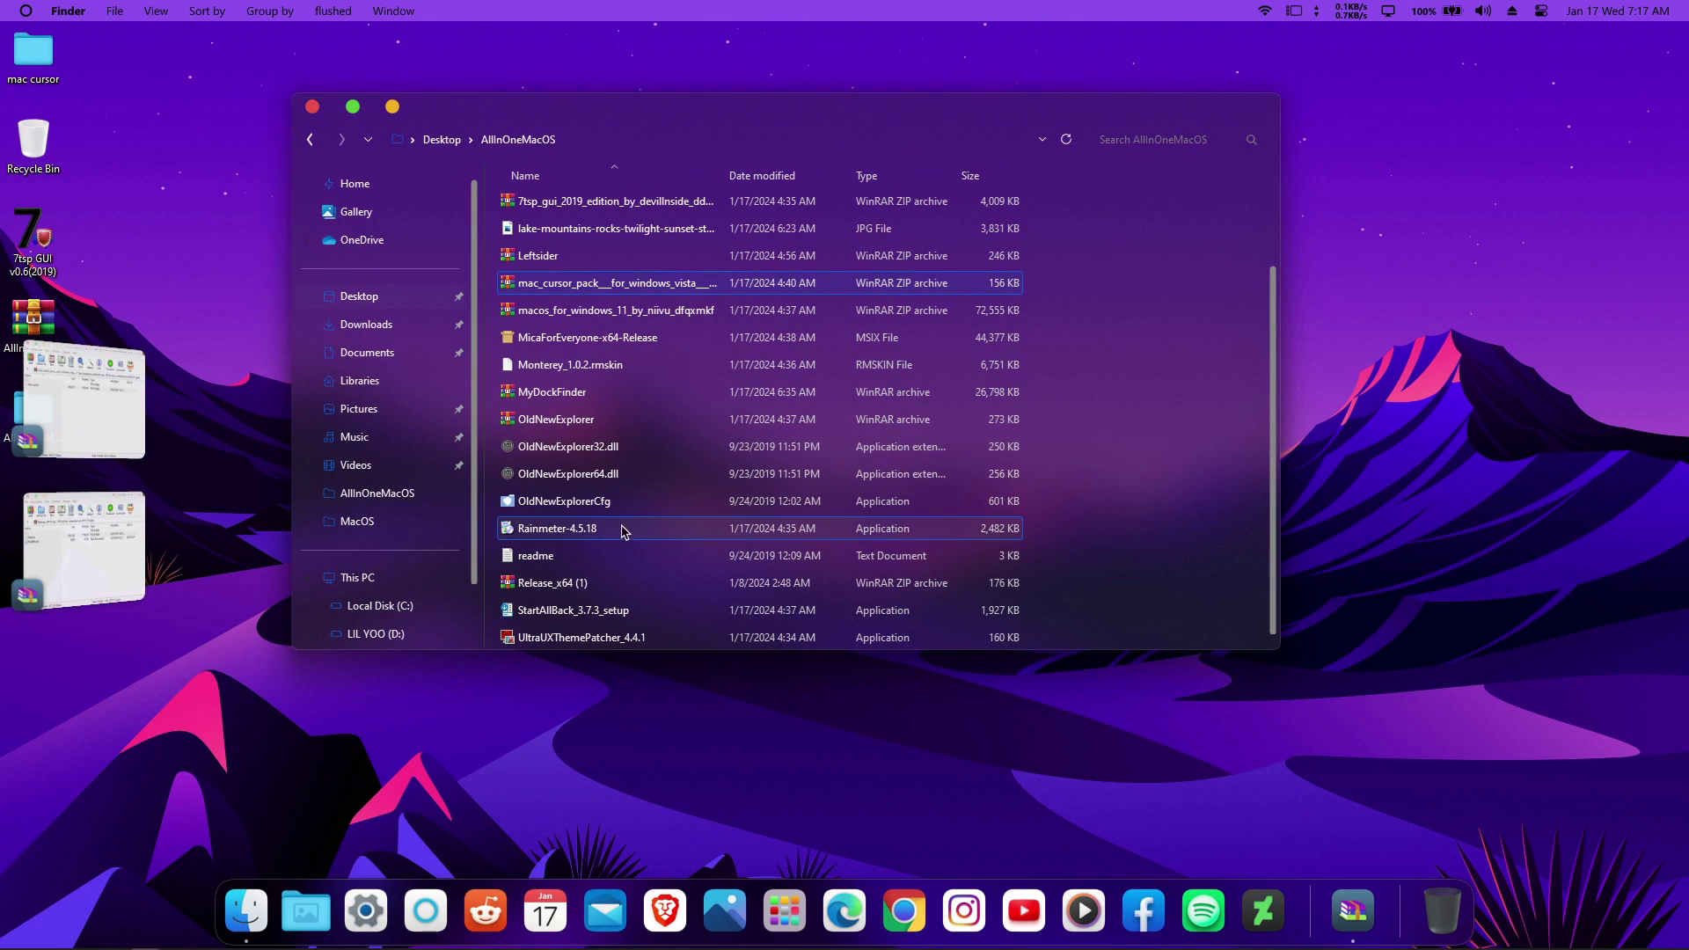
click(597, 538)
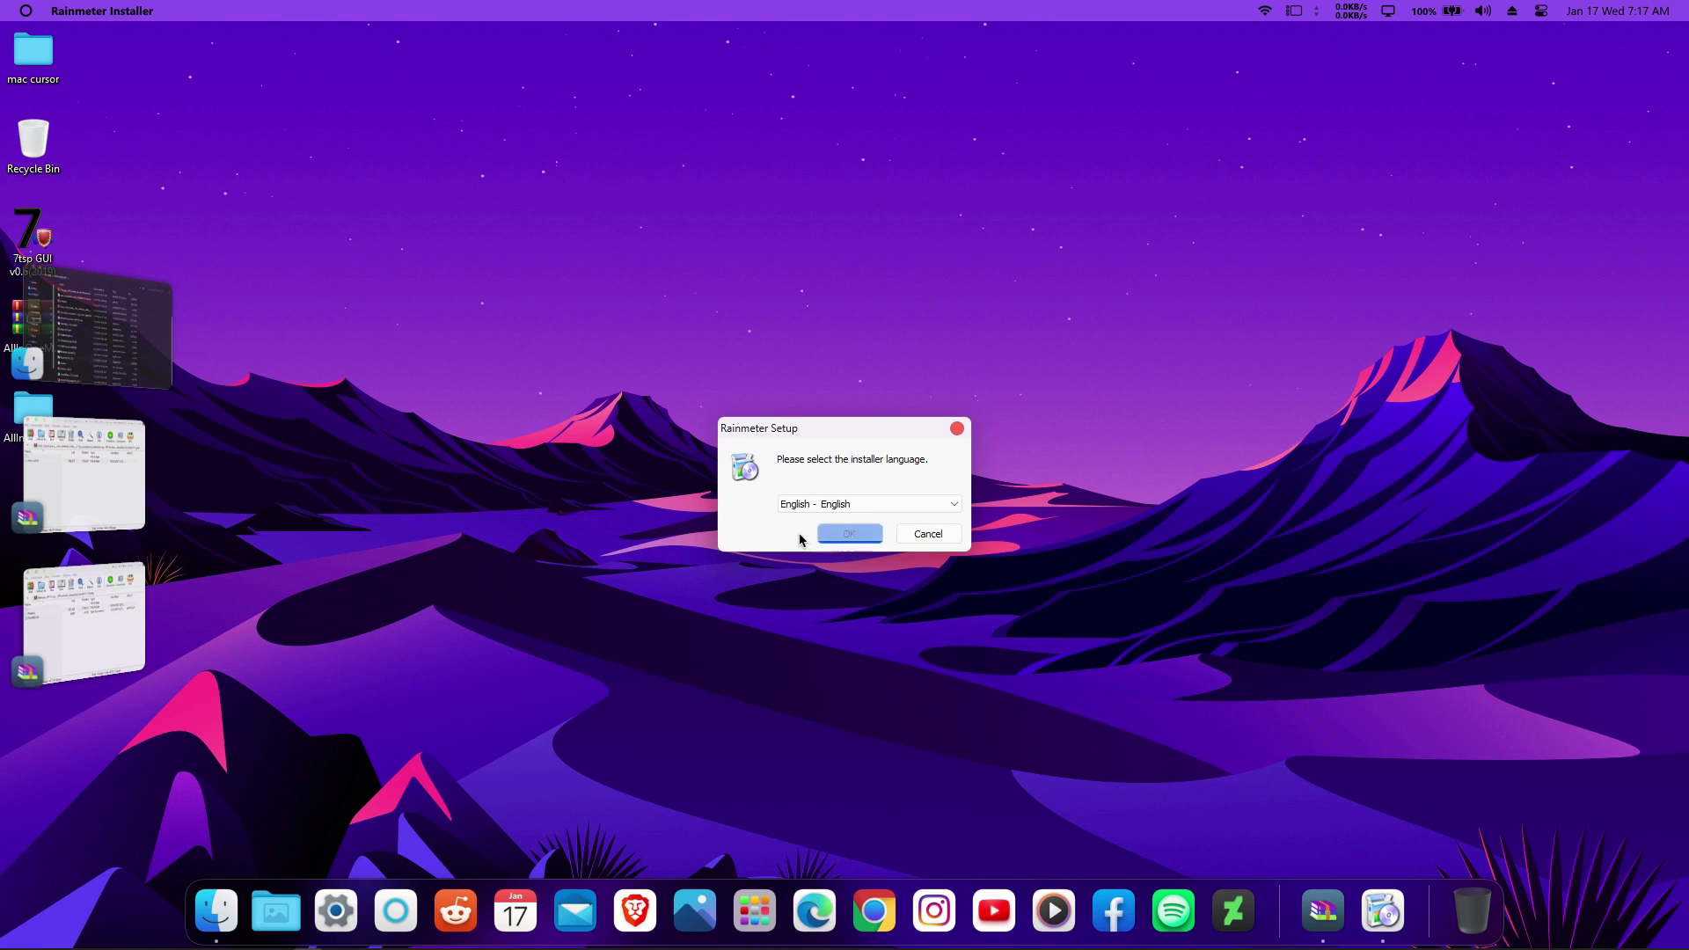
click(849, 533)
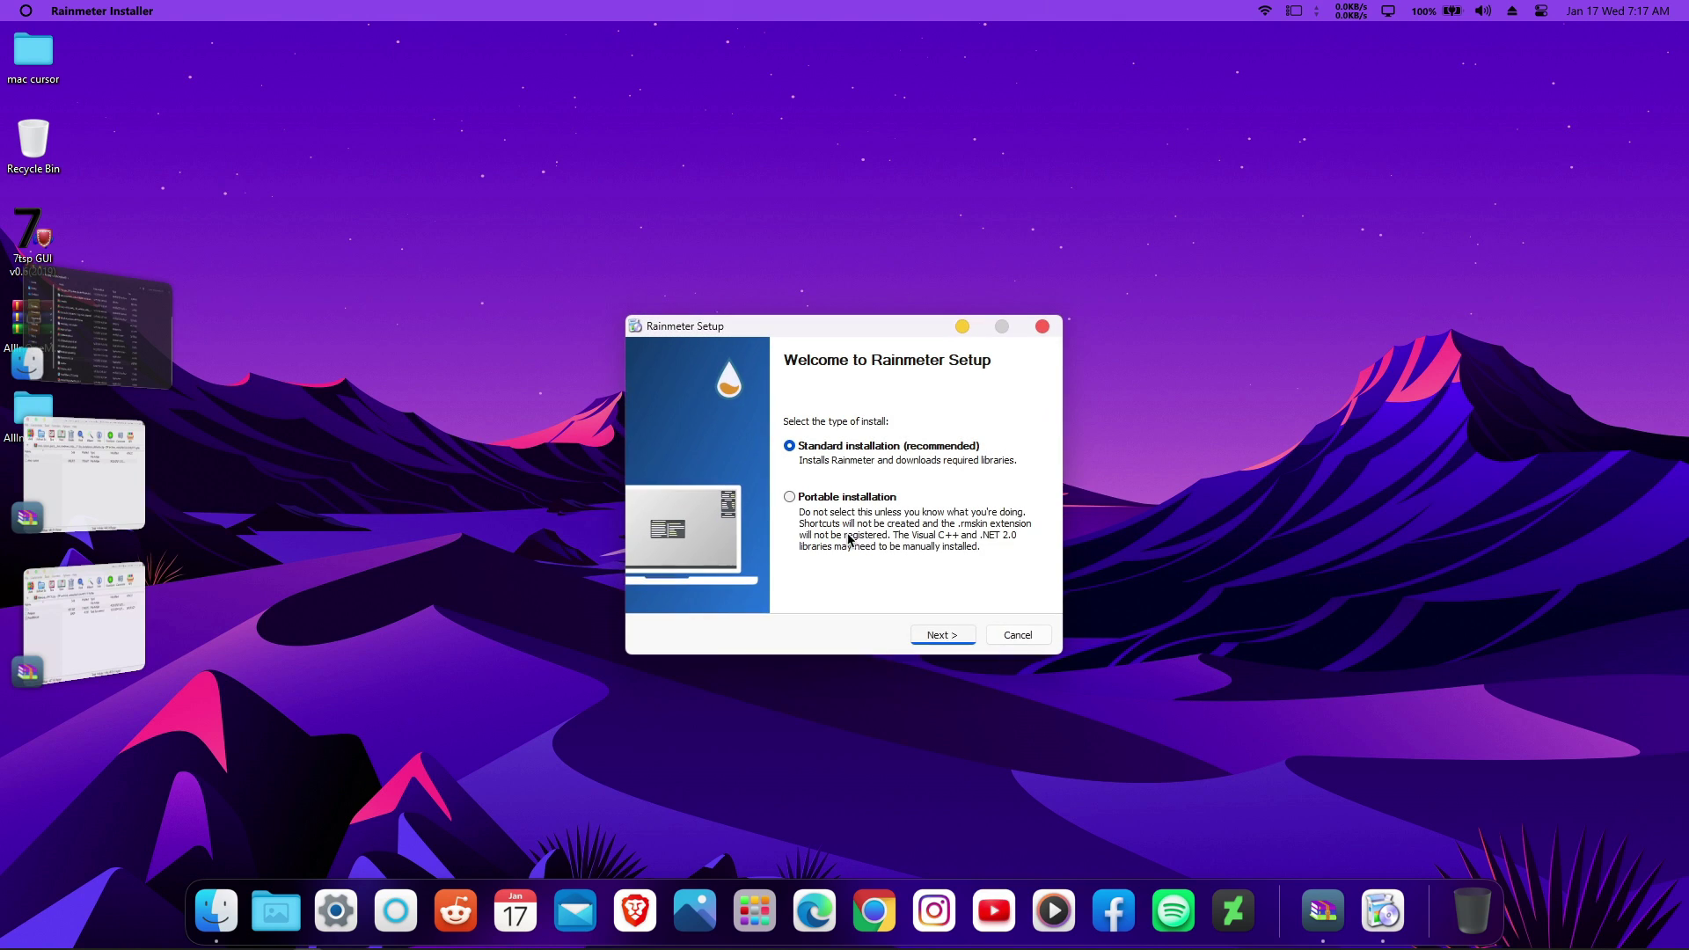
click(928, 639)
click(950, 630)
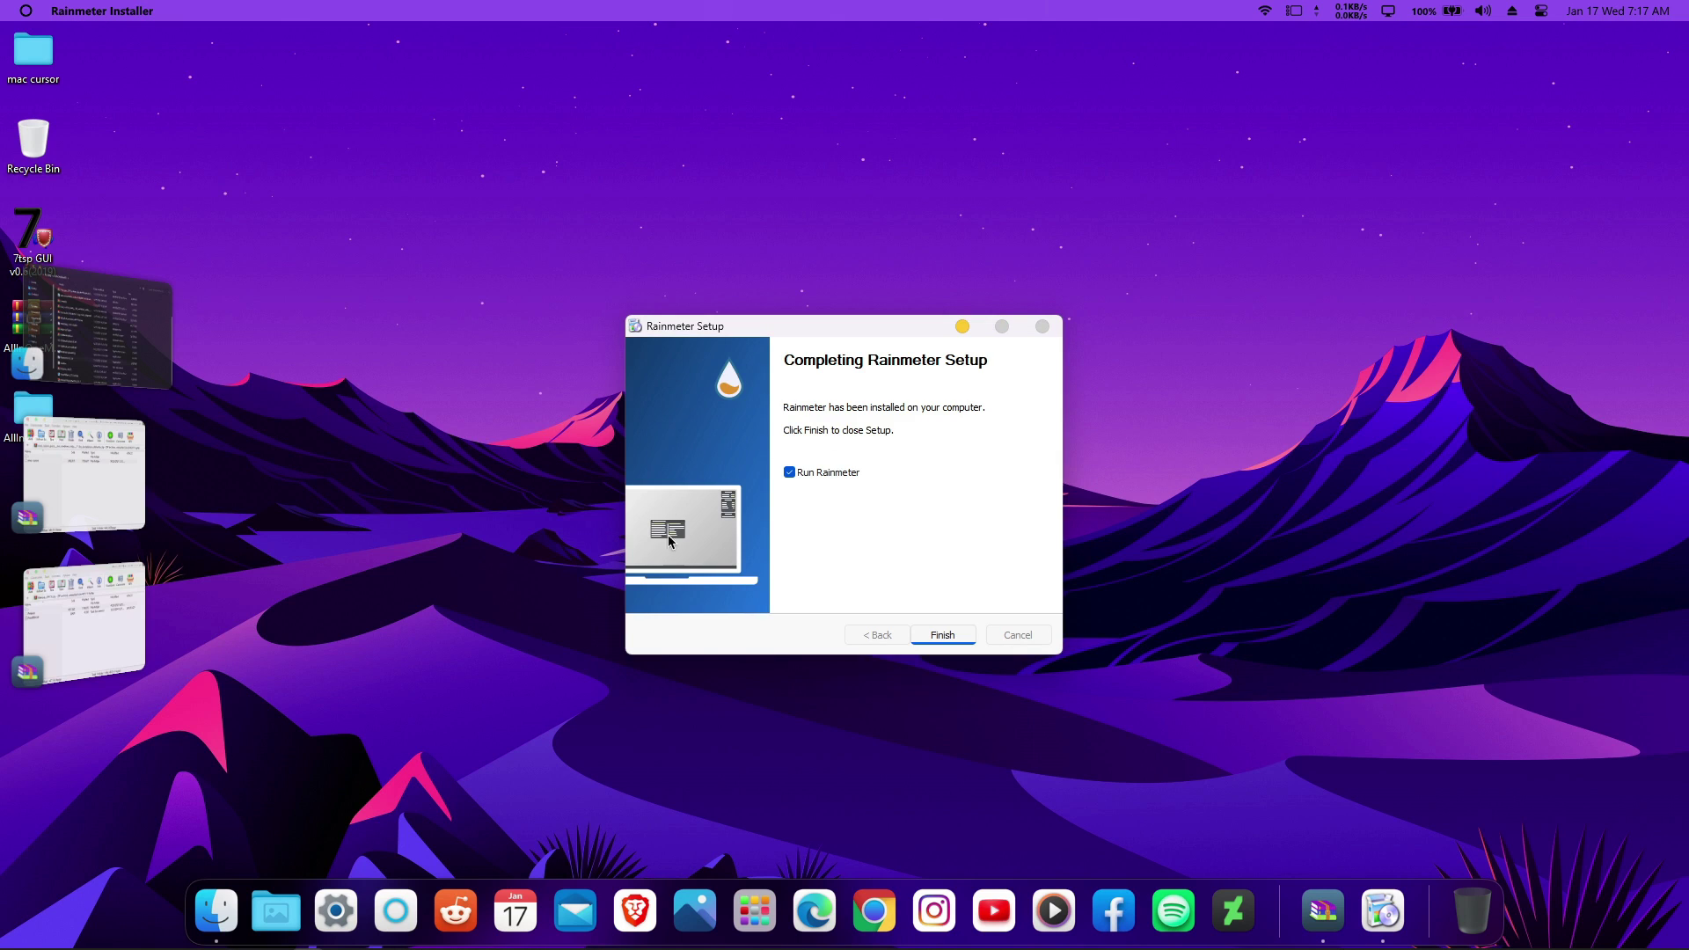
click(963, 636)
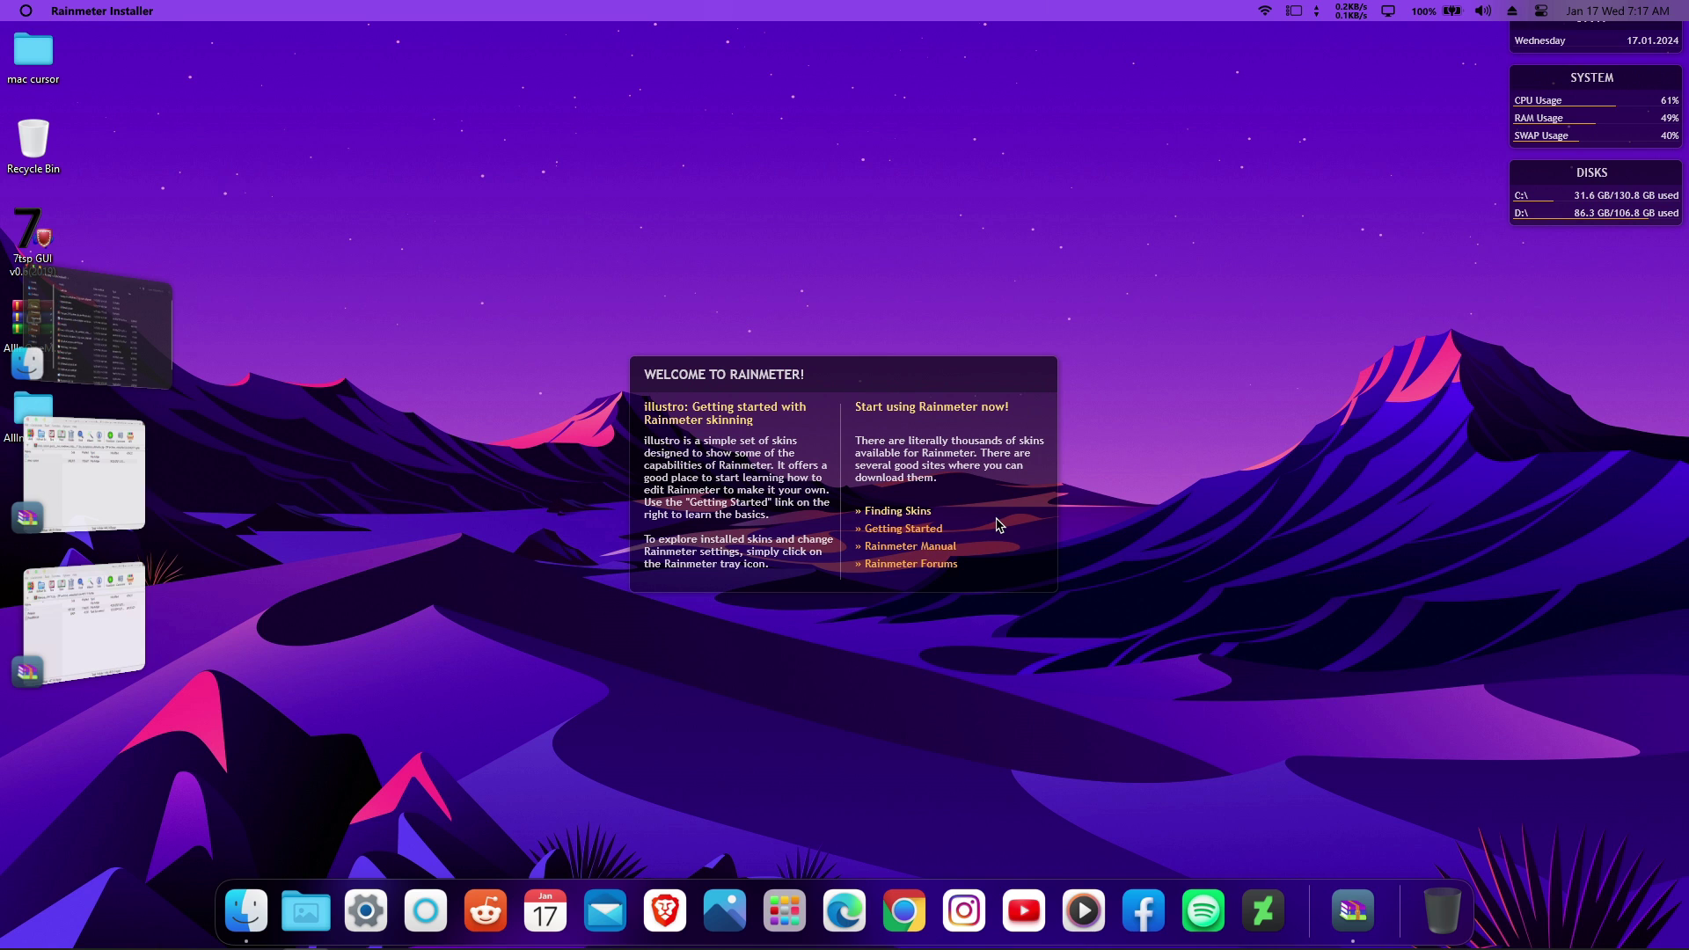
Unload the illustro Welcome, Disks, System and Clock skins from the desktop.
right_click(998, 520)
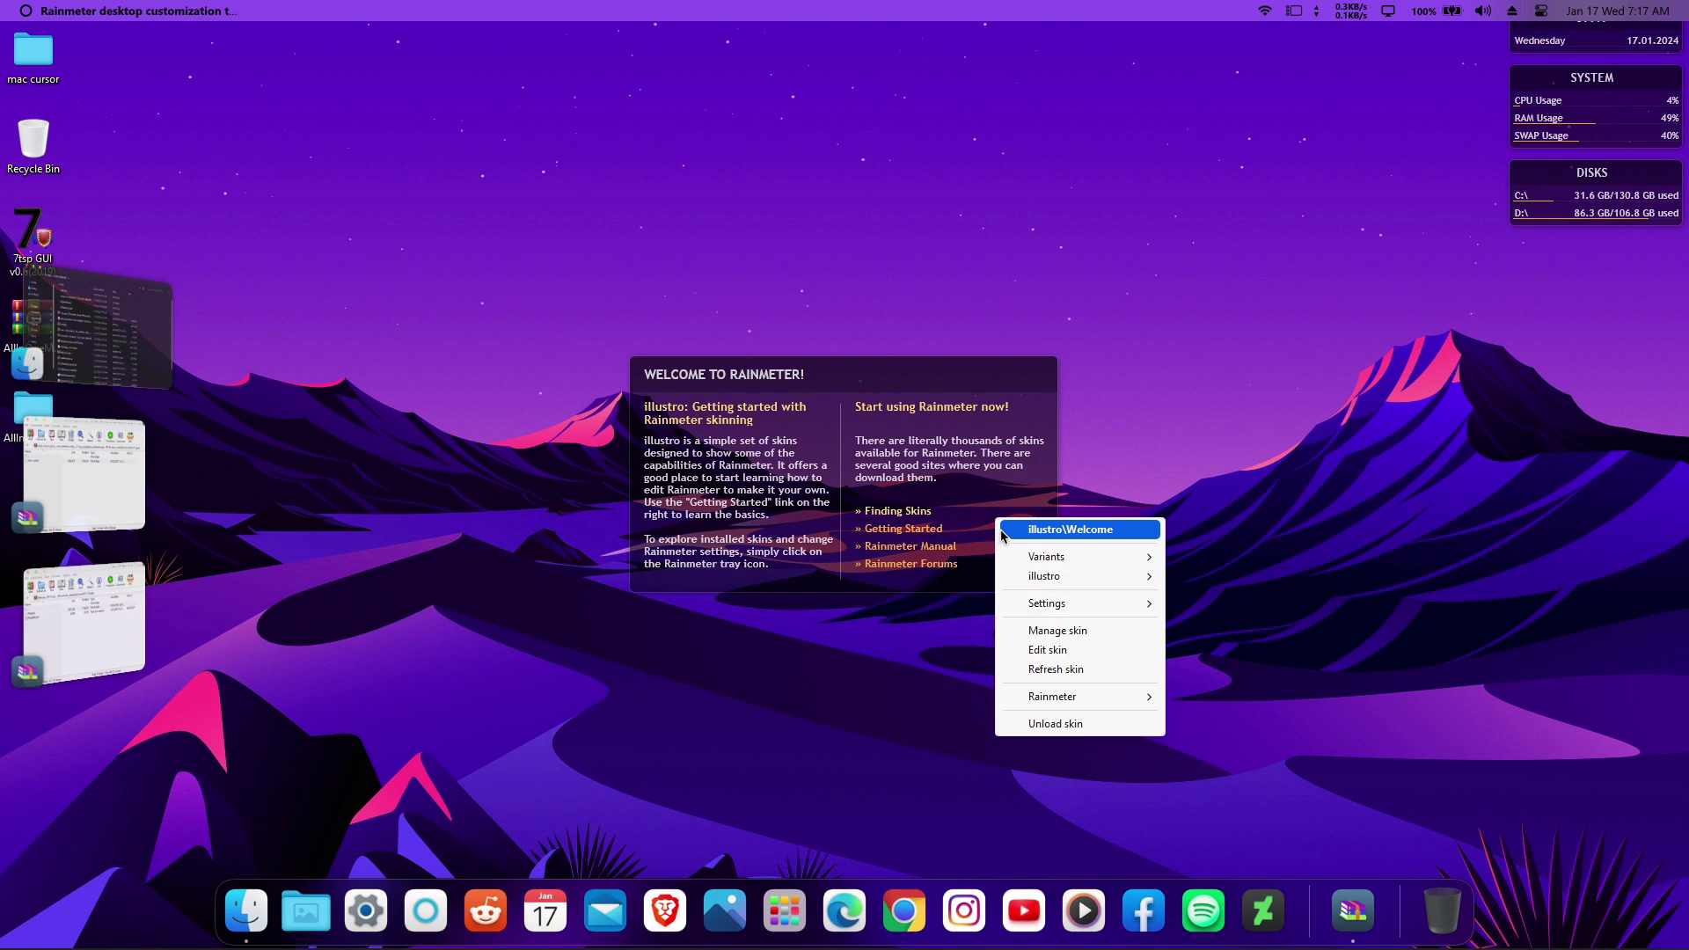
click(1051, 724)
right_click(1654, 183)
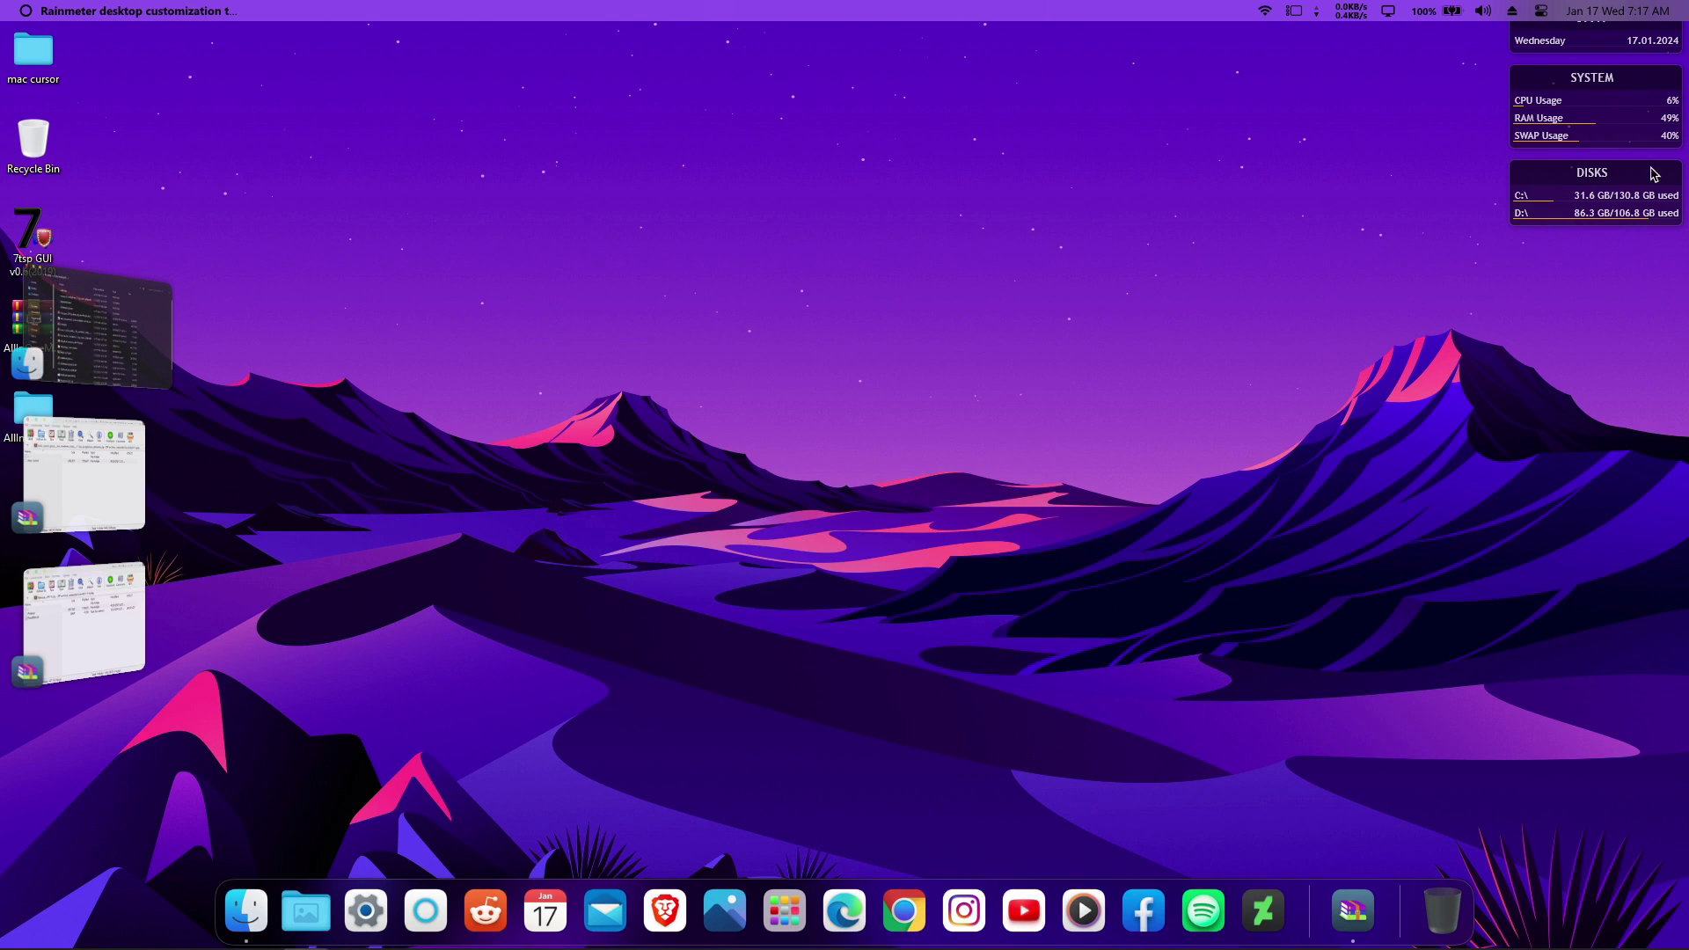
click(1610, 389)
right_click(1601, 86)
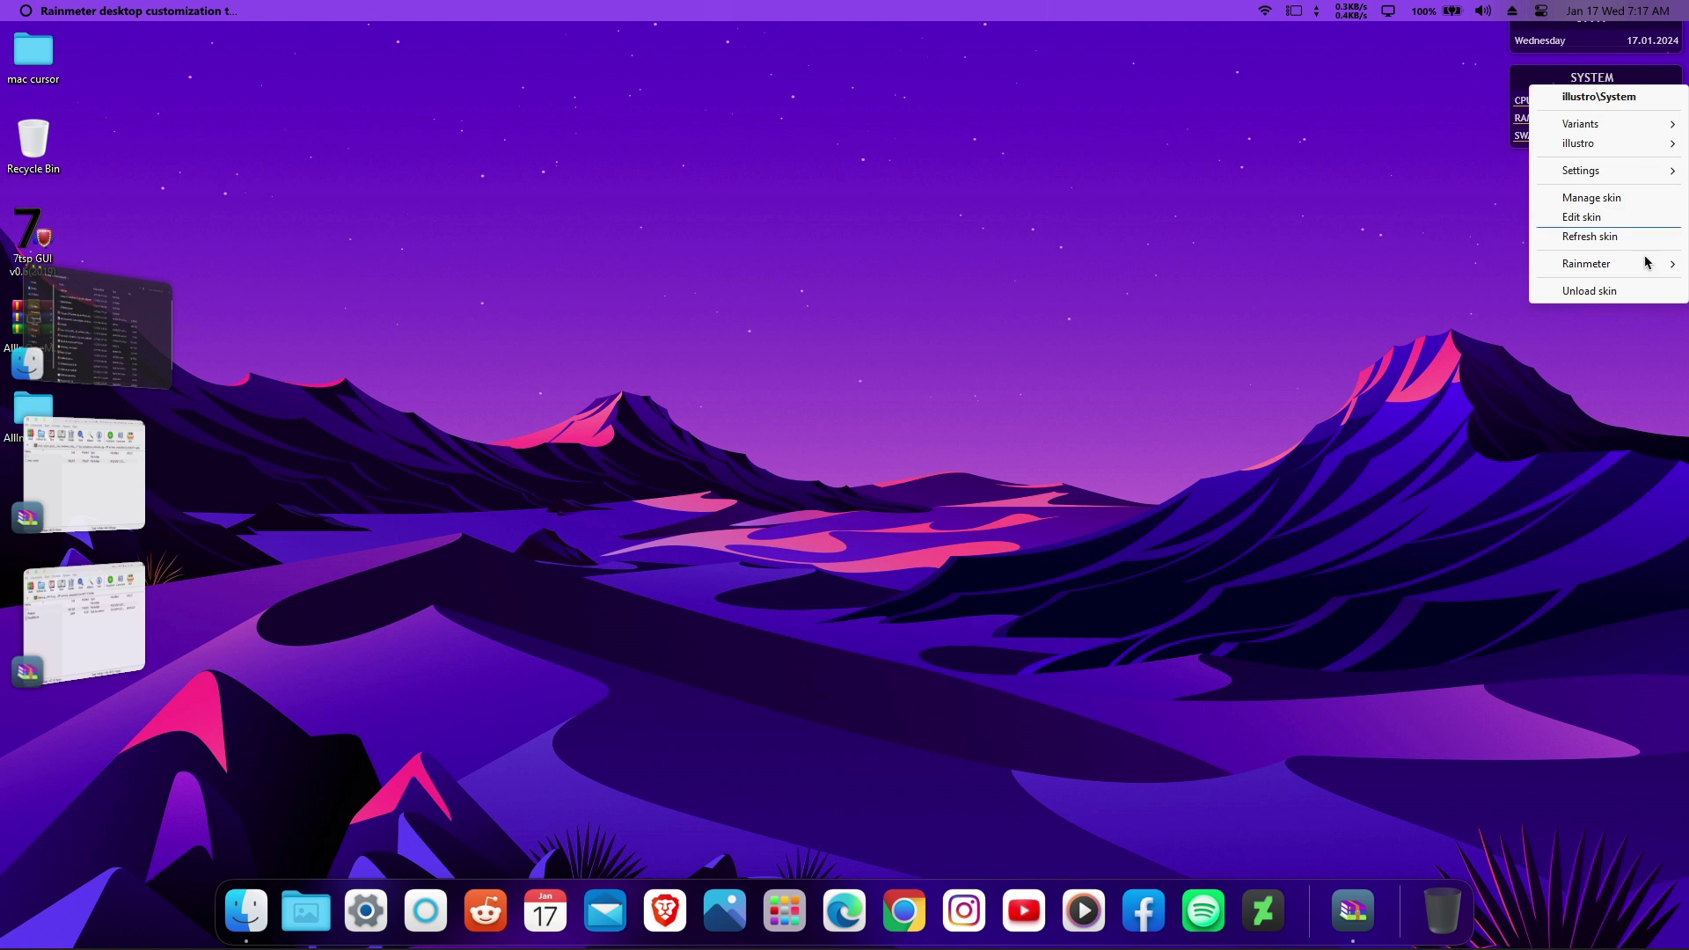
click(1610, 292)
right_click(1583, 40)
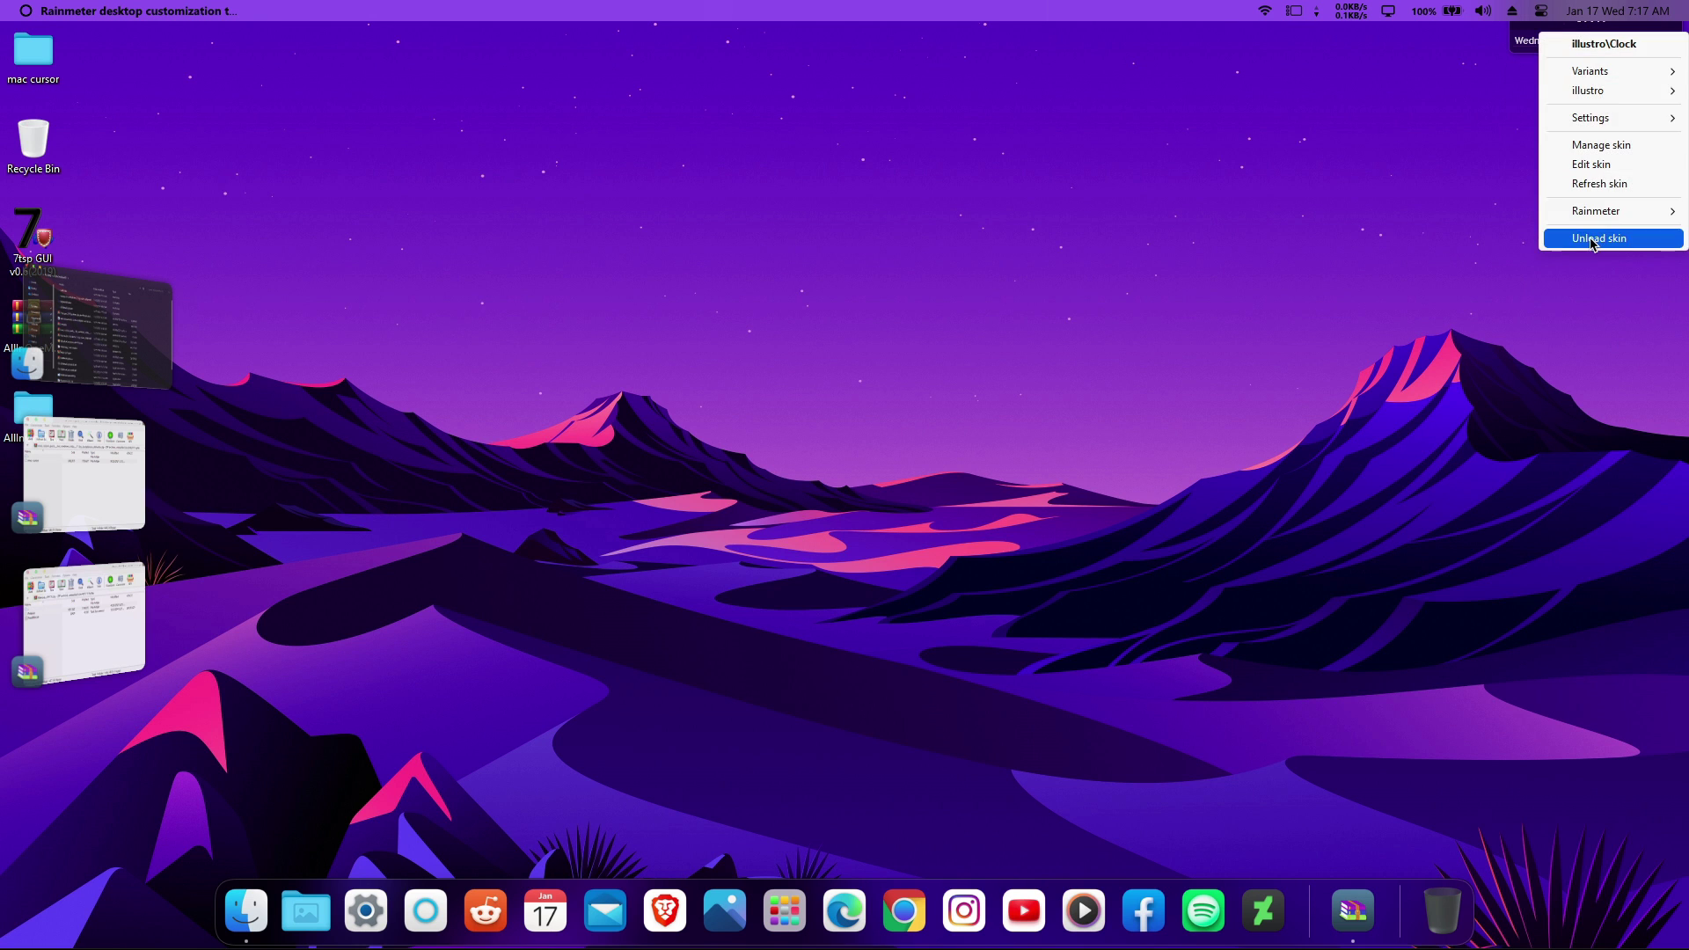
click(1599, 237)
click(119, 304)
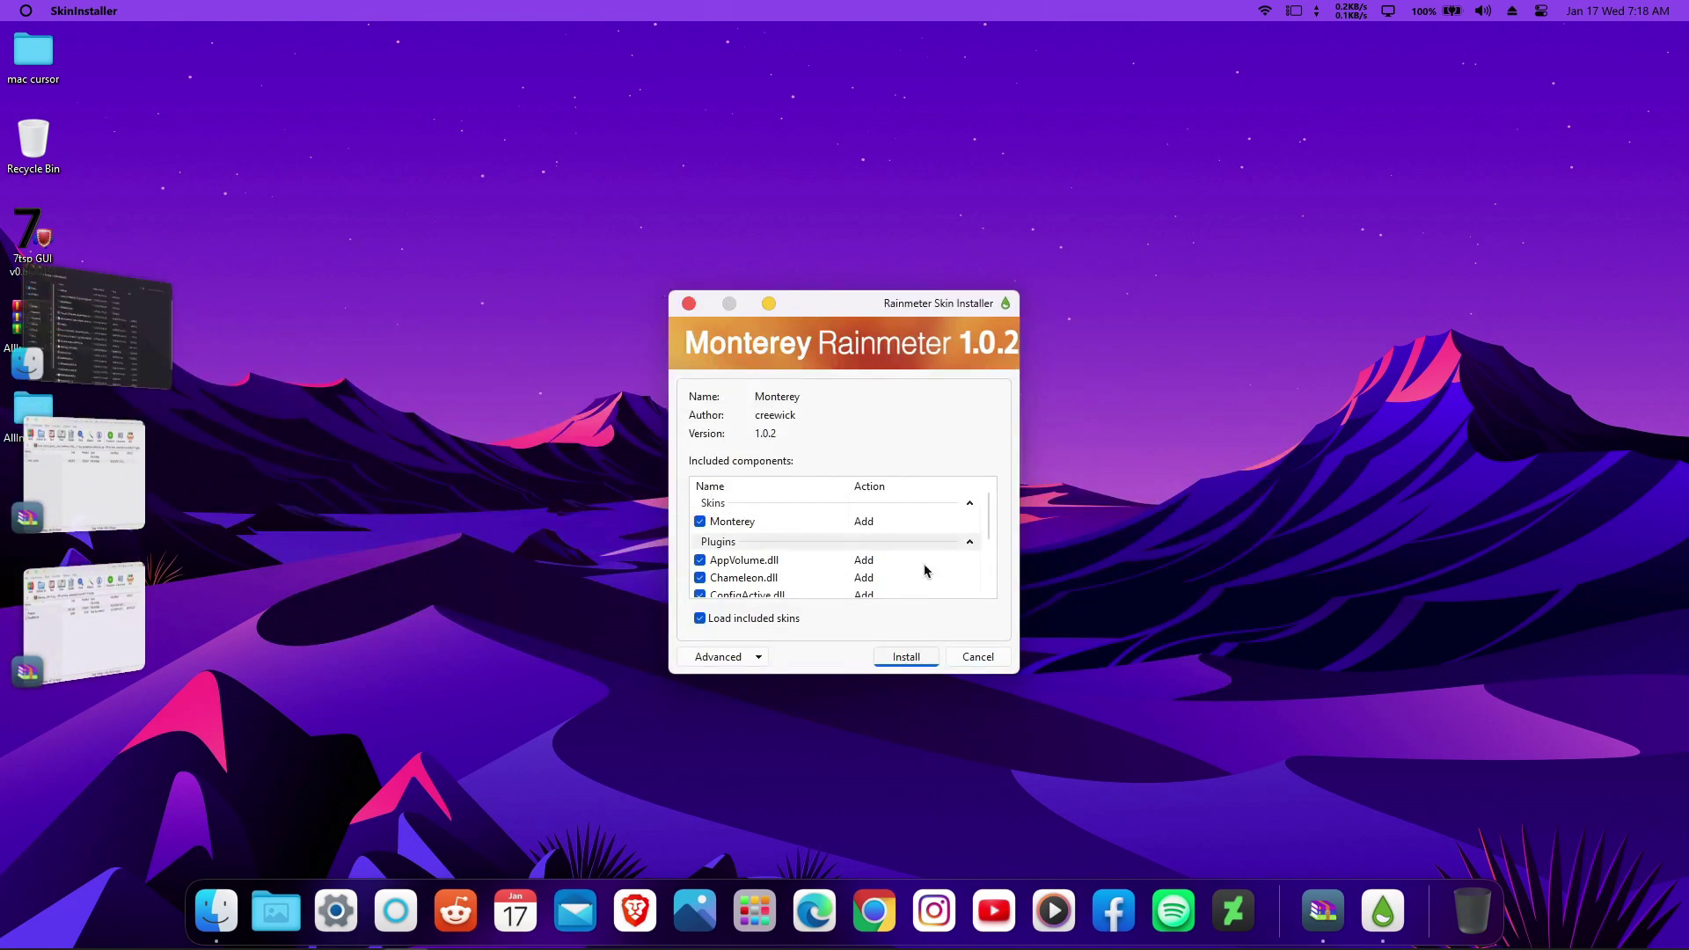
Install the Monterey_1.0.2 skin package and drag its settings window to the centre.
click(906, 656)
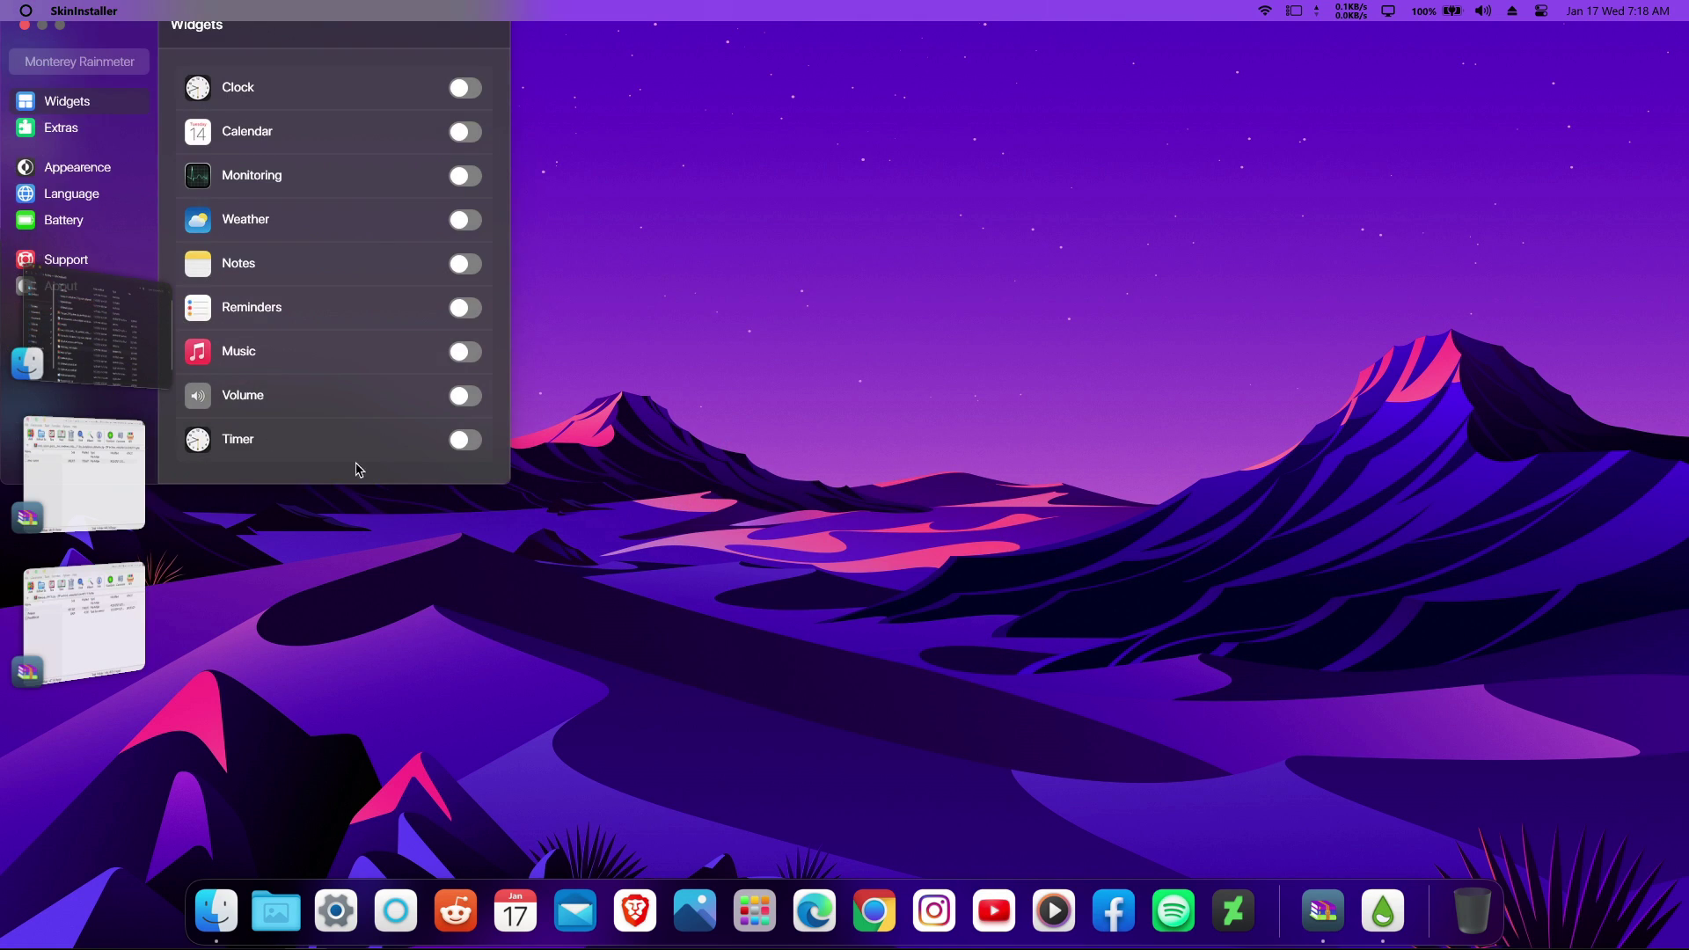
drag(294, 30, 748, 152)
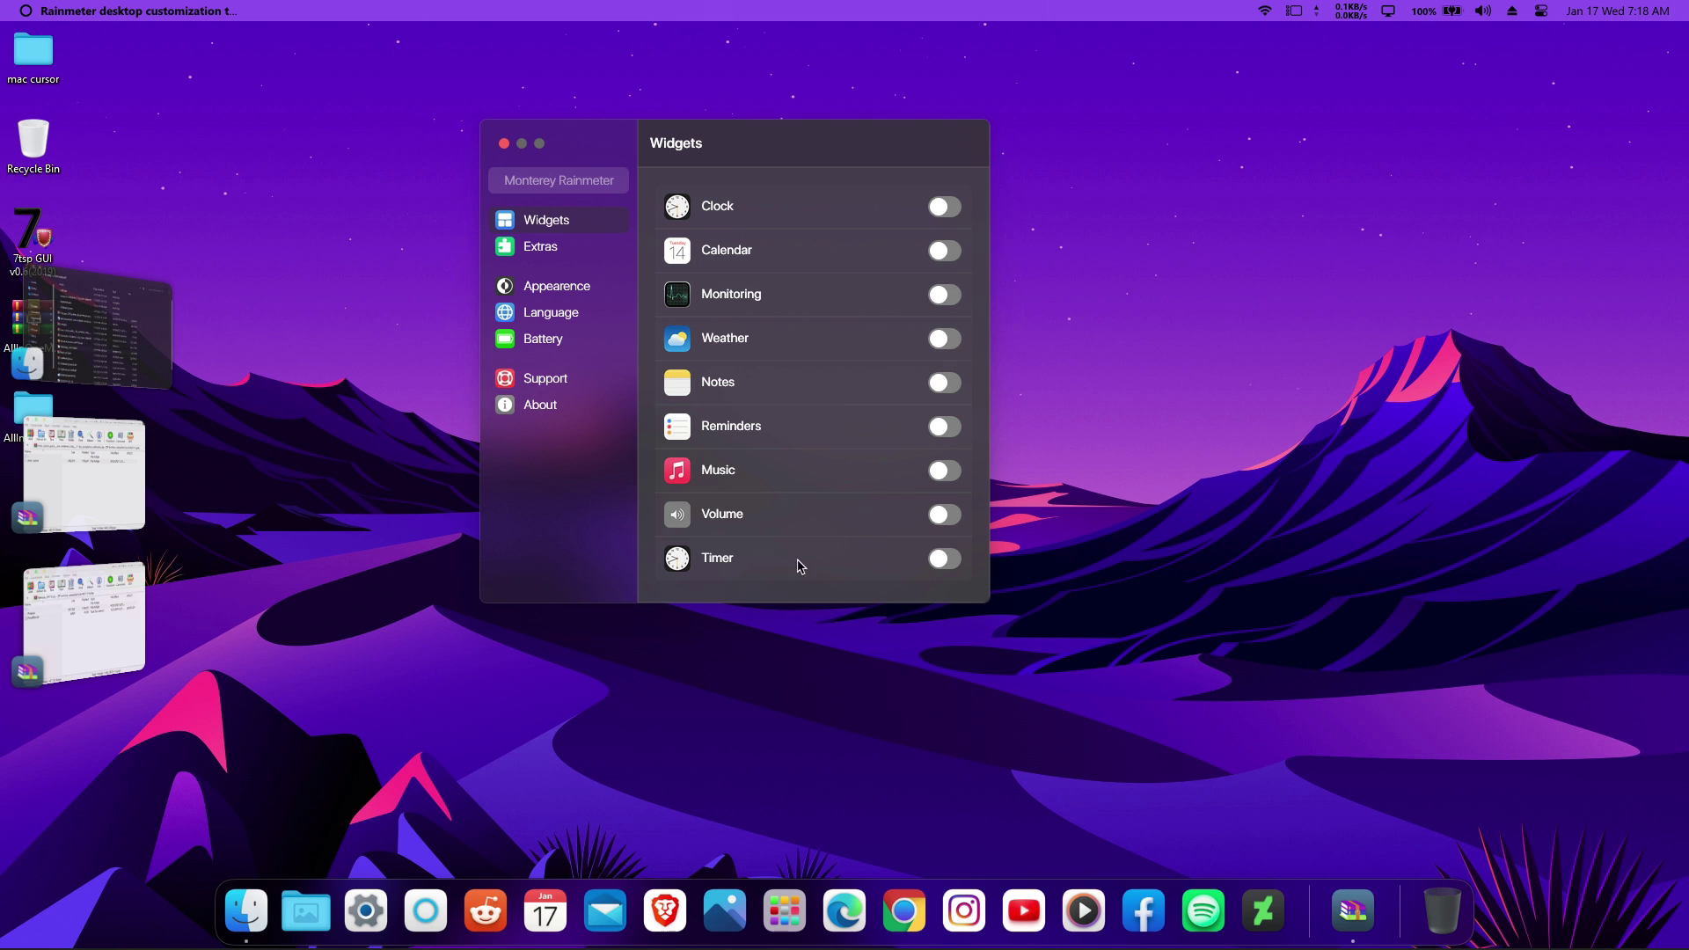
Switch on the Clock widget in Monterey's Widgets list, after briefly trying Calendar and Monitoring.
click(941, 208)
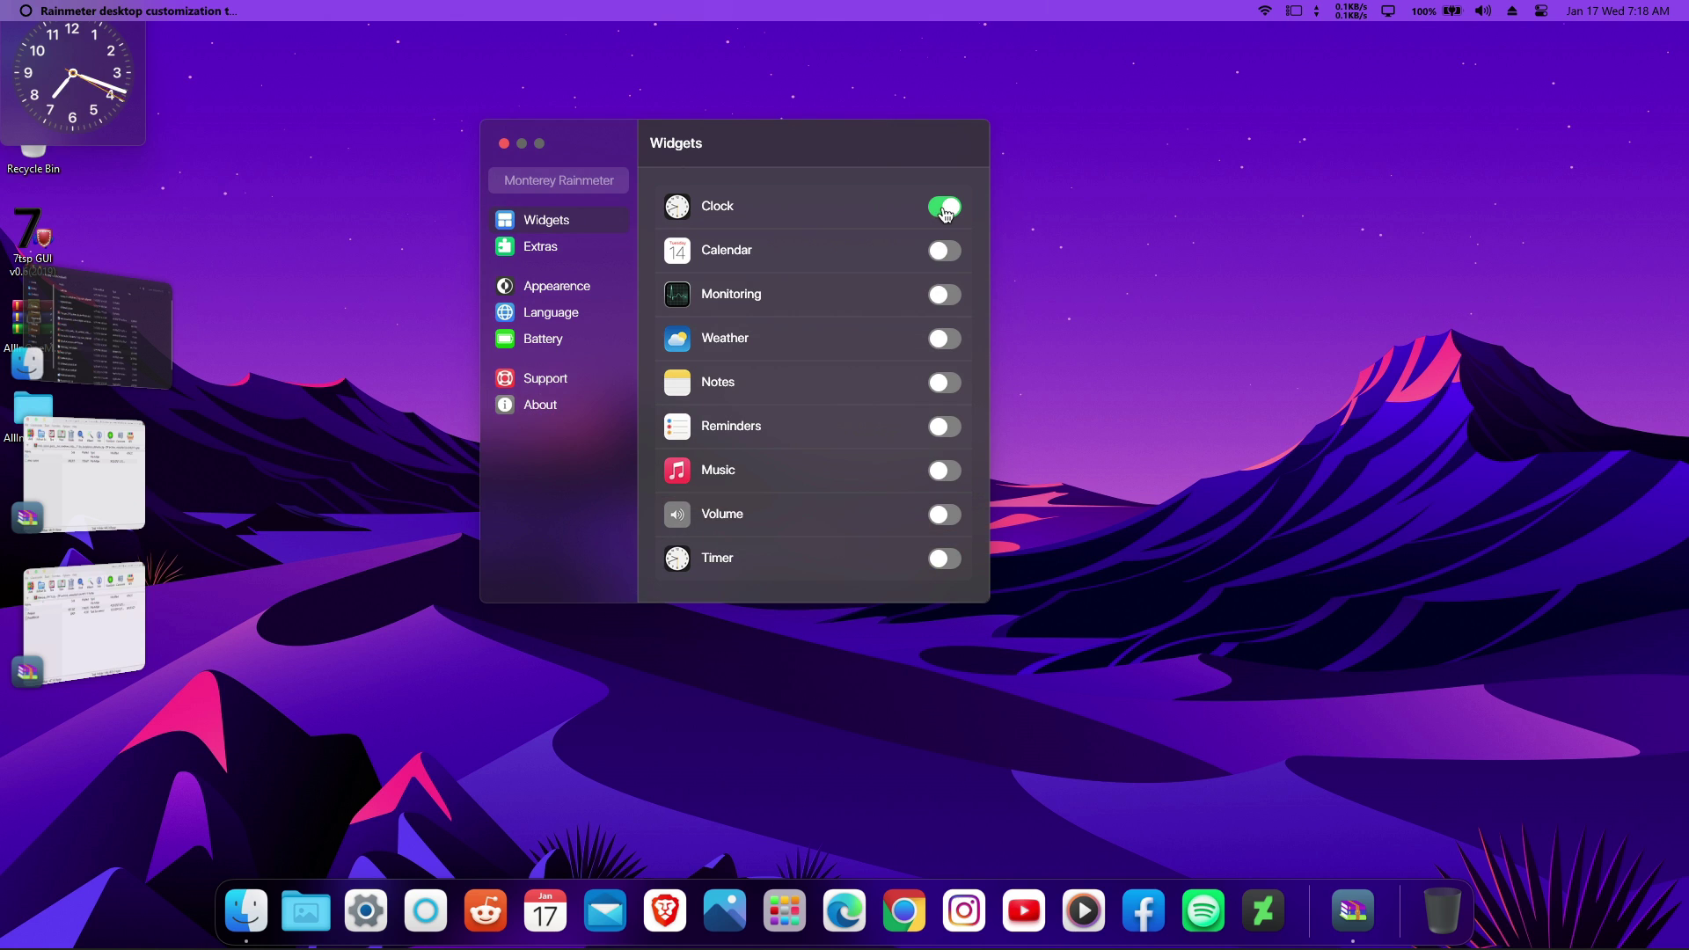
click(947, 256)
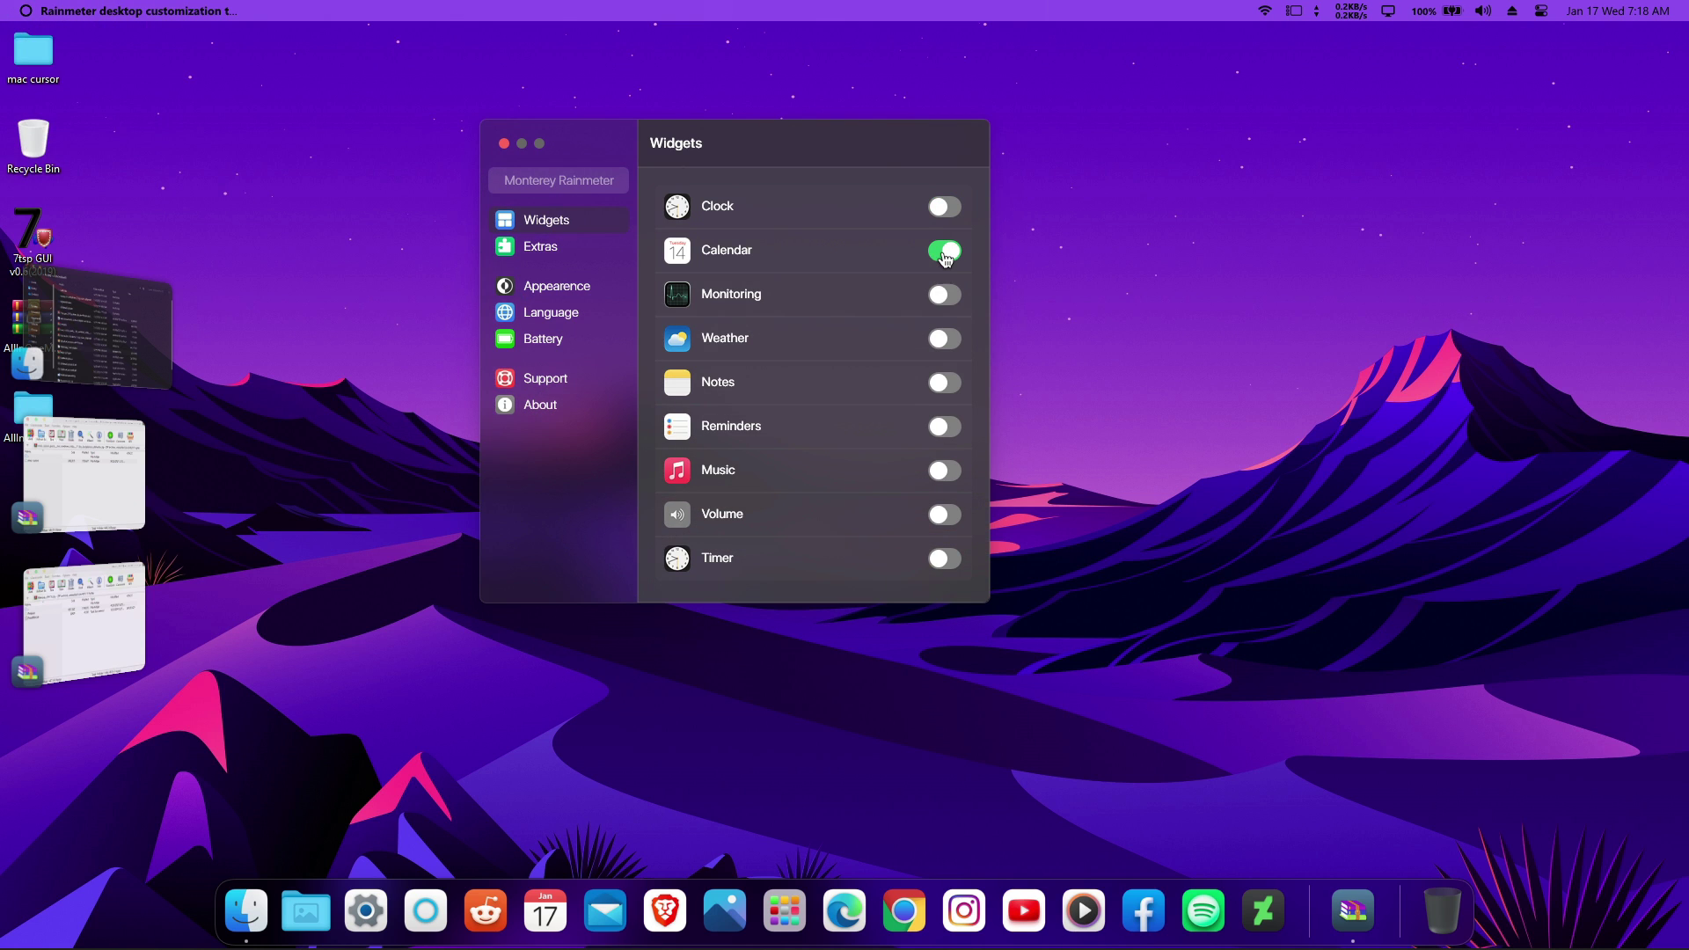
click(944, 297)
click(940, 209)
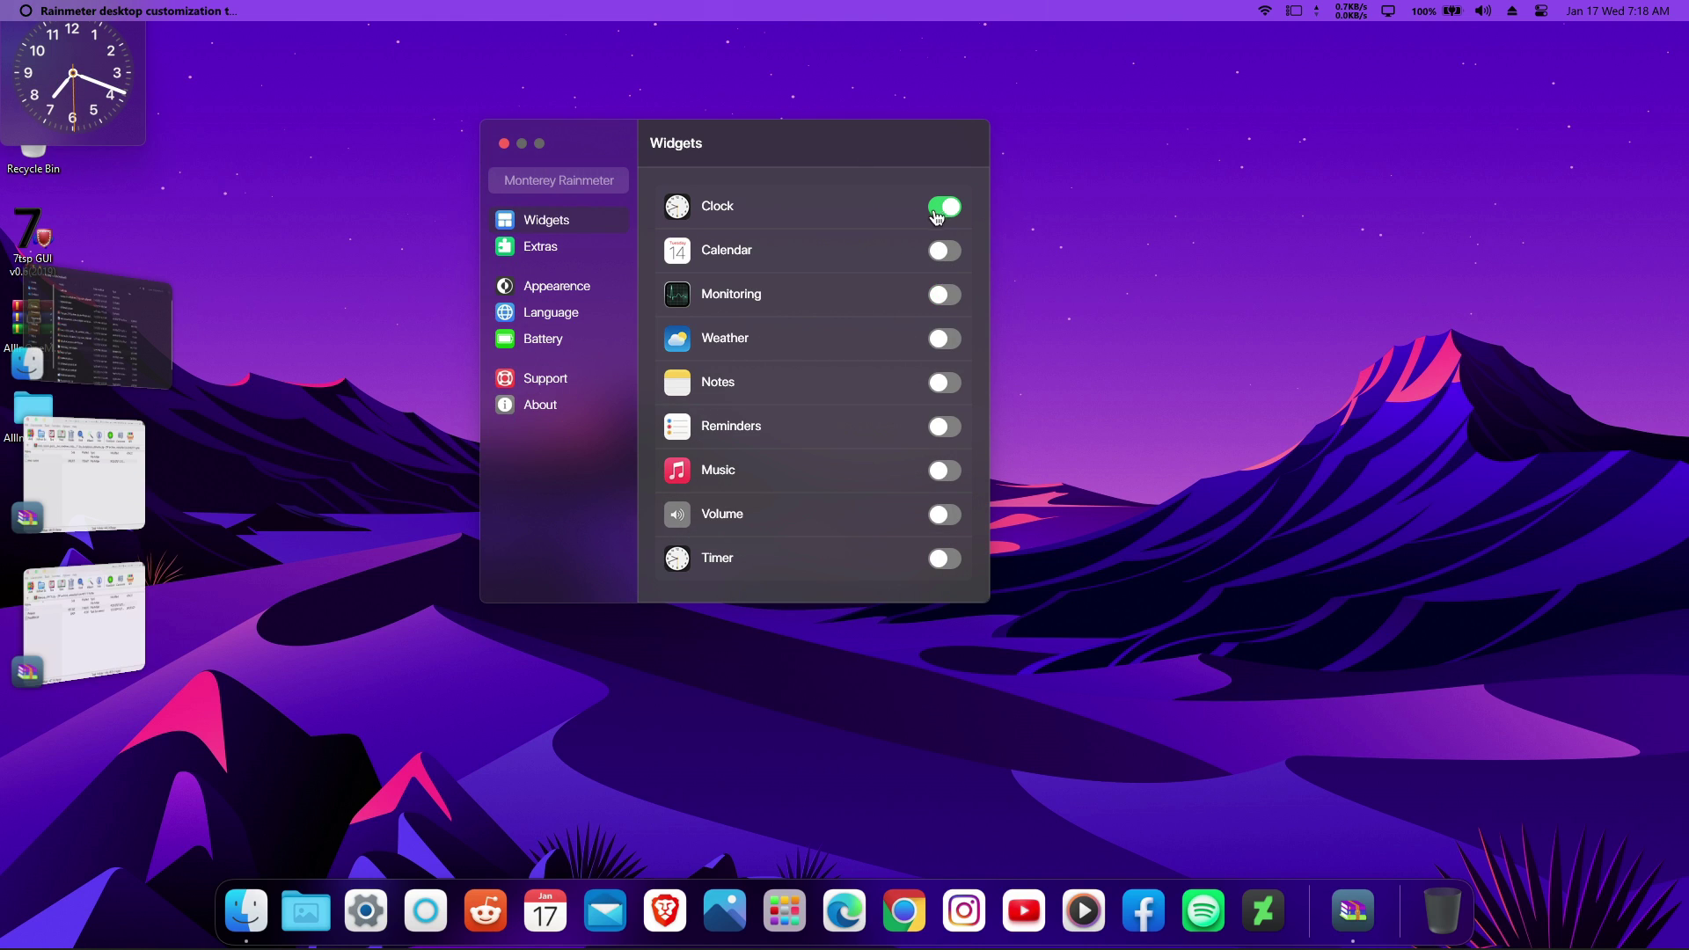
Set the clock widget to the Wide layout and place it bottom-left above the dock.
drag(95, 107, 1356, 345)
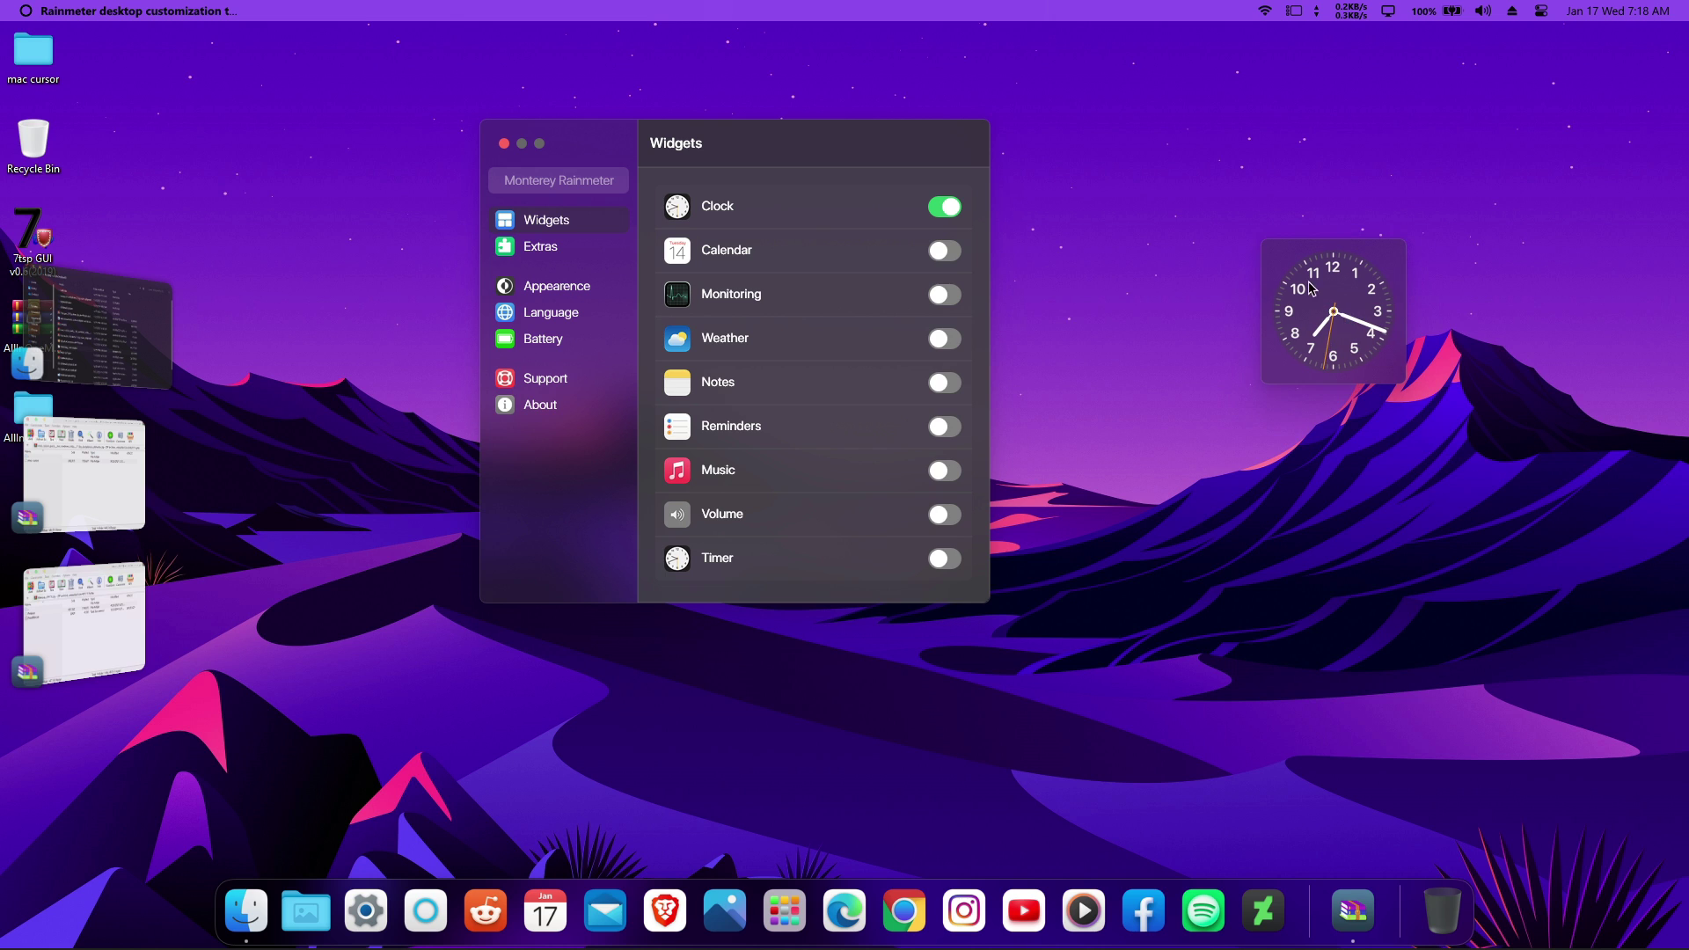
right_click(1353, 310)
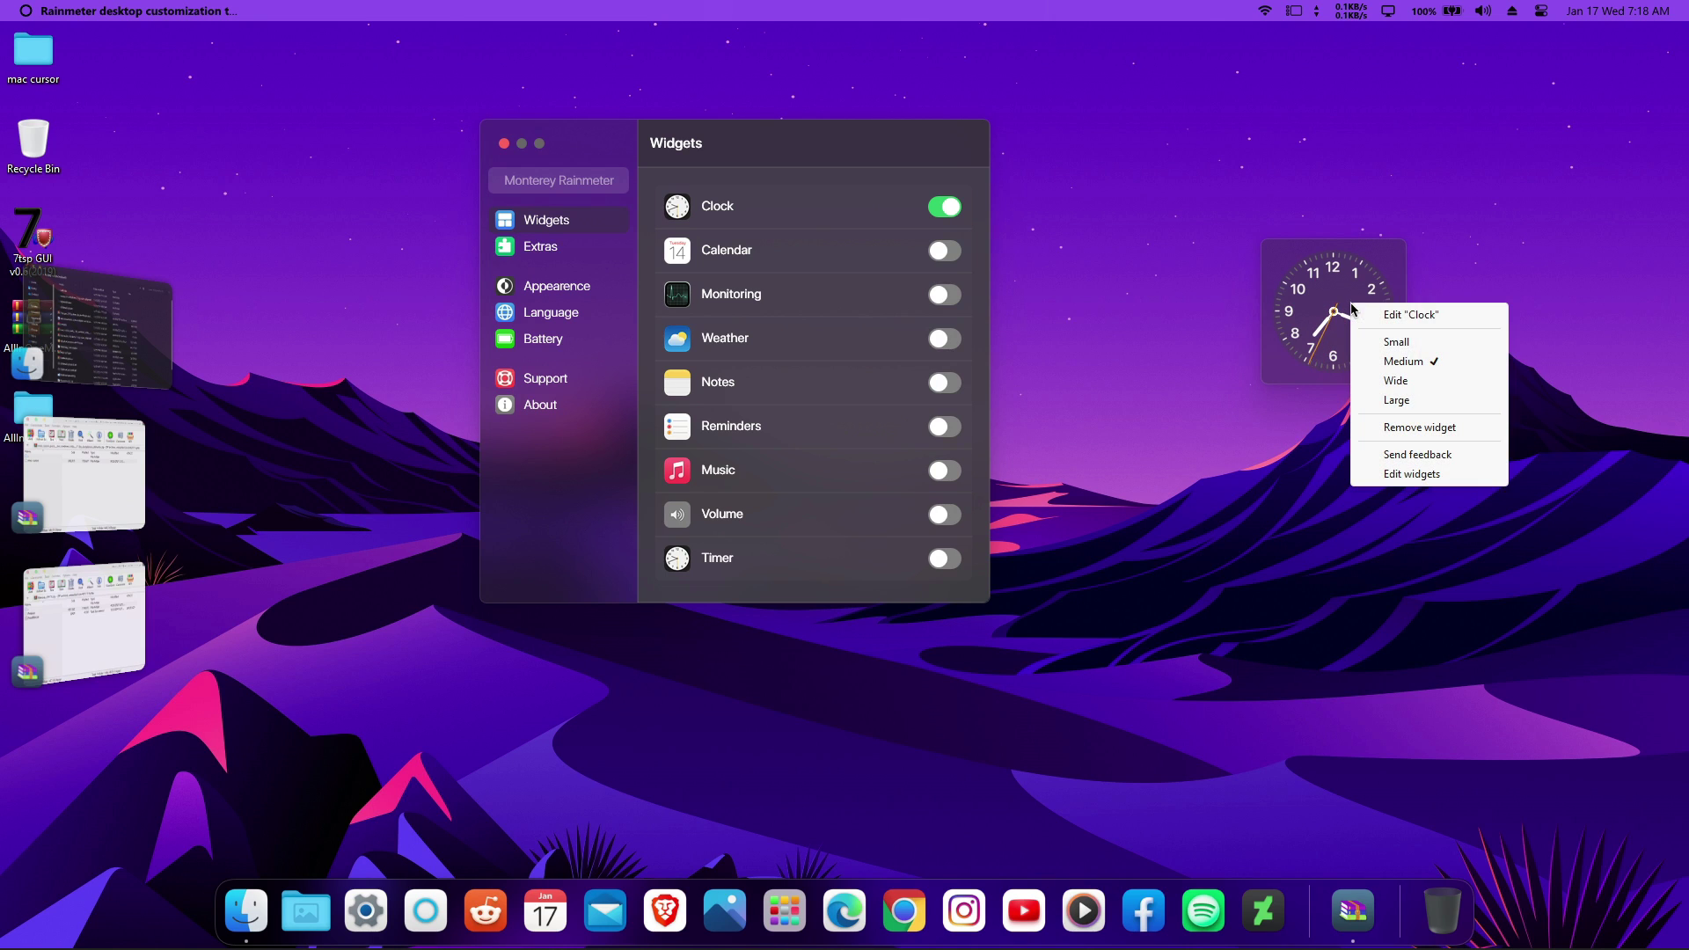
click(1394, 381)
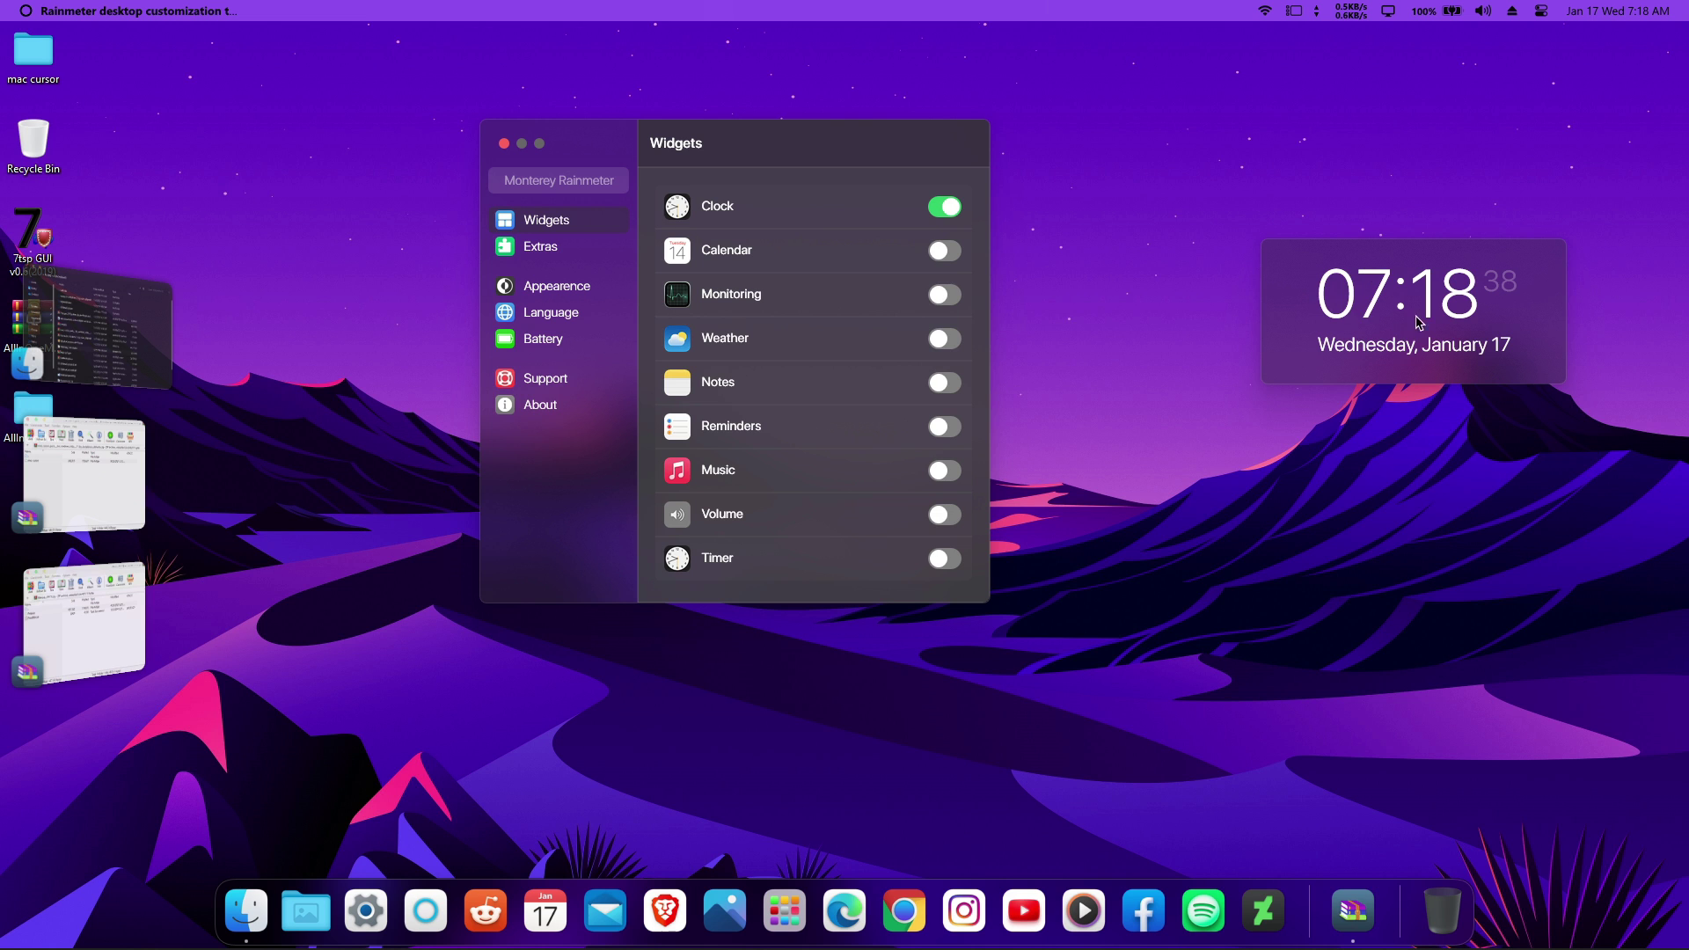
drag(1479, 302, 270, 771)
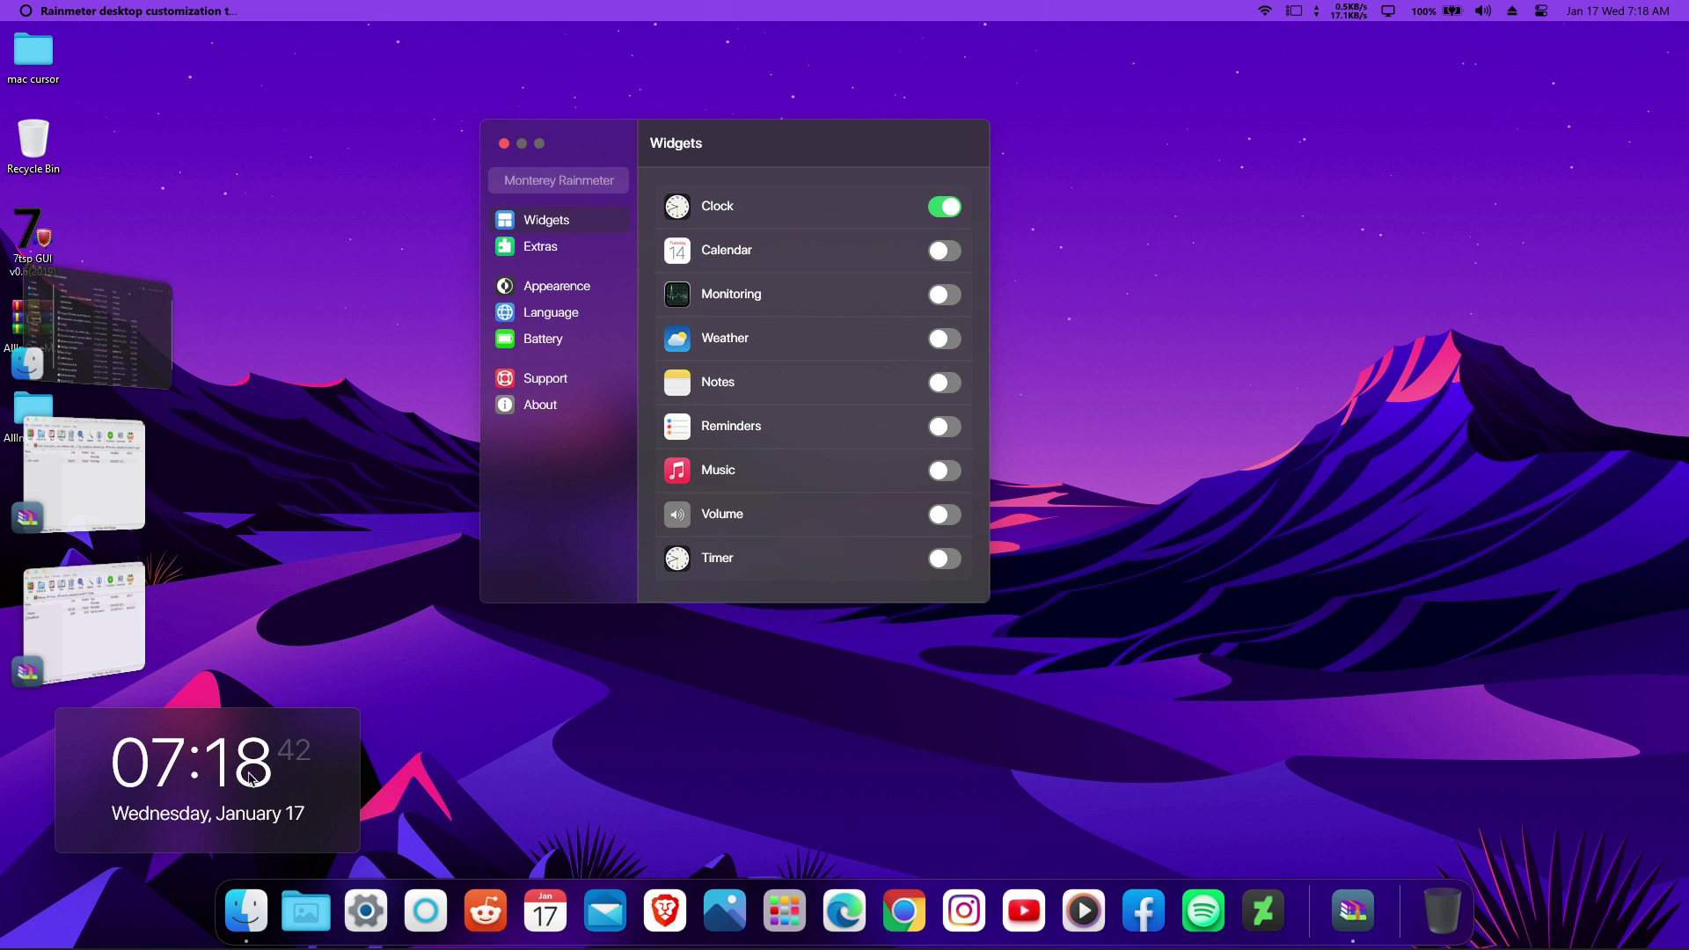
Review the Extras, Appearence, Language and Battery pages, then close the Monterey settings window.
click(541, 252)
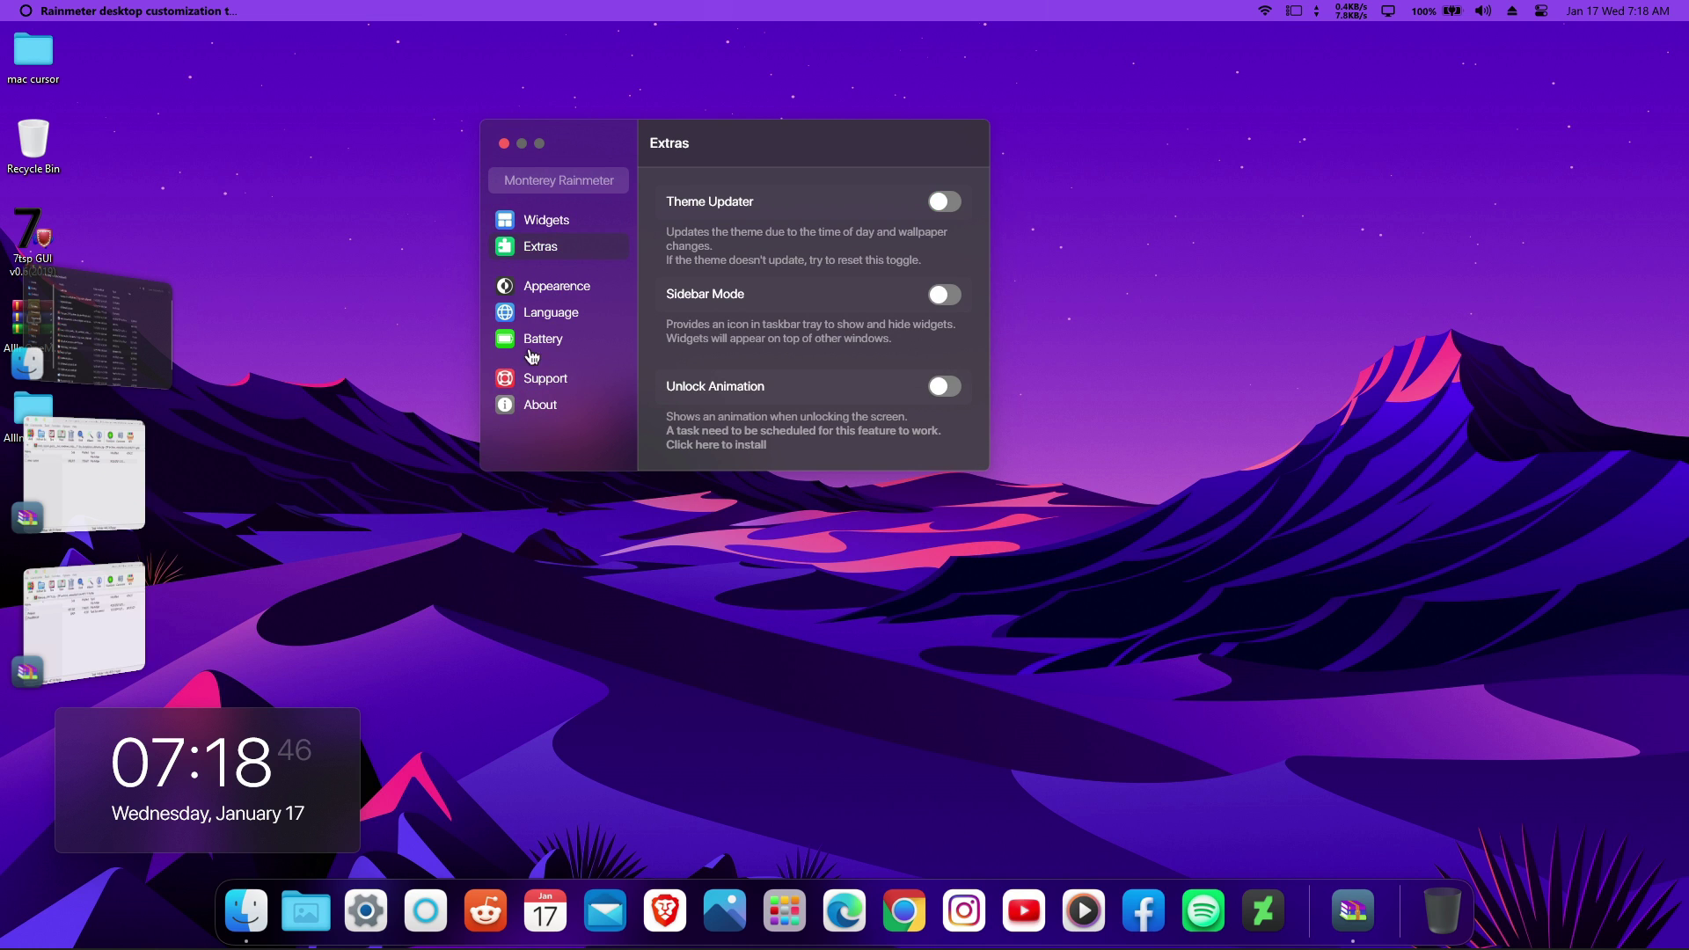
click(559, 286)
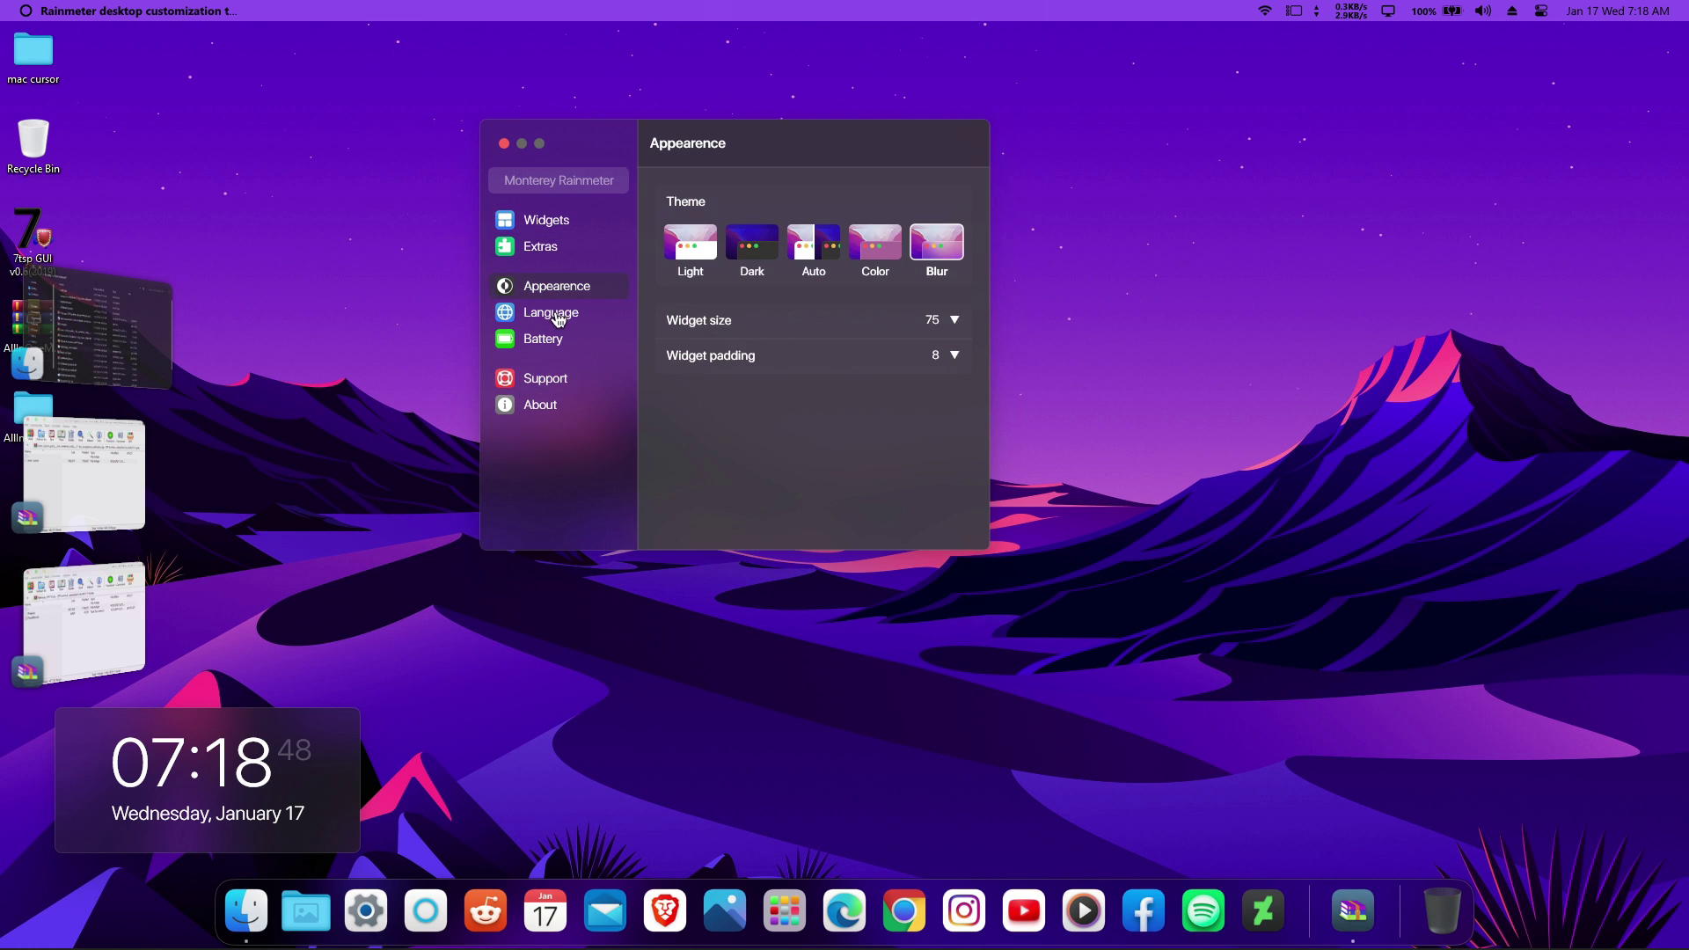
click(556, 315)
click(550, 350)
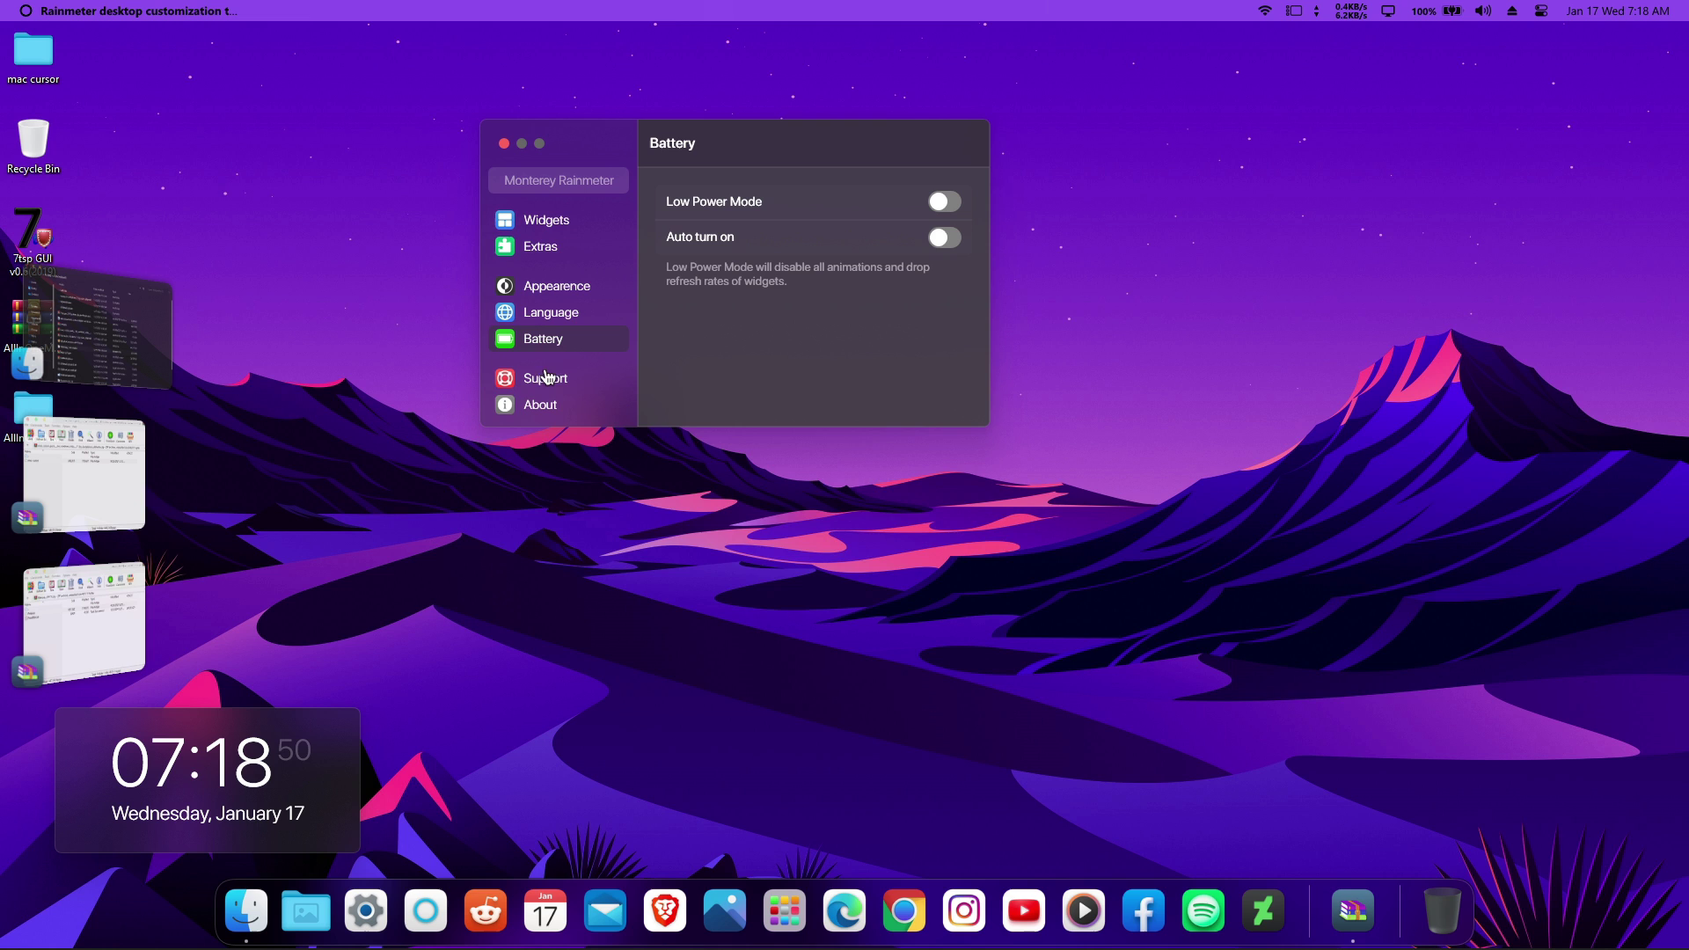
click(556, 222)
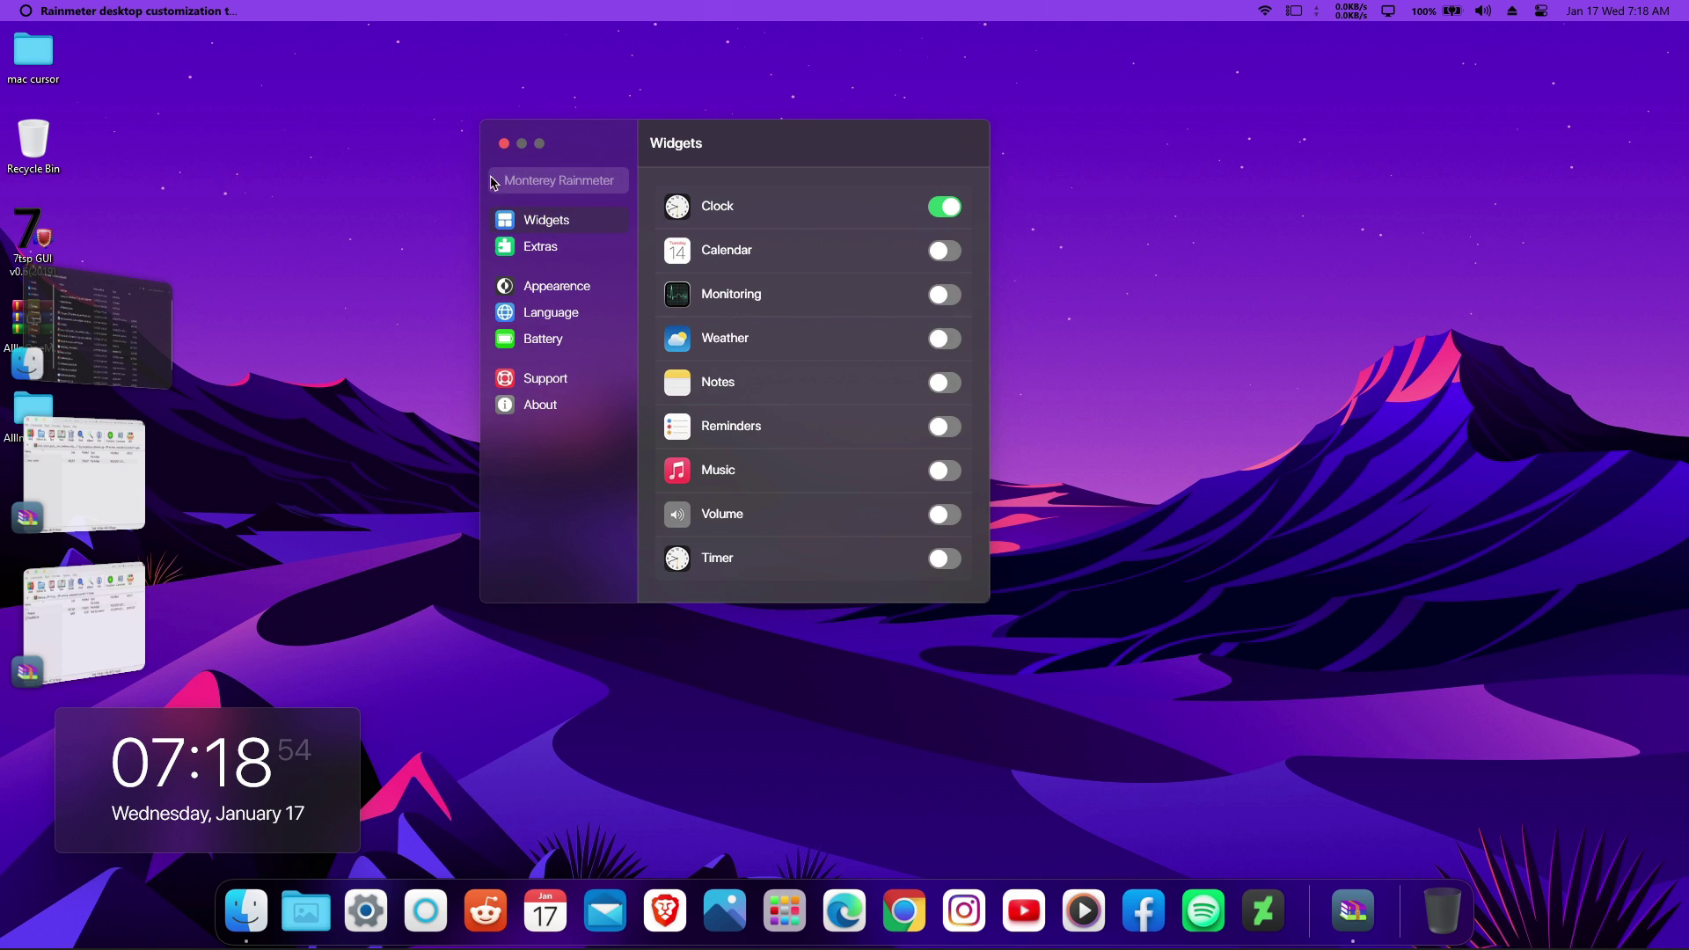
click(504, 145)
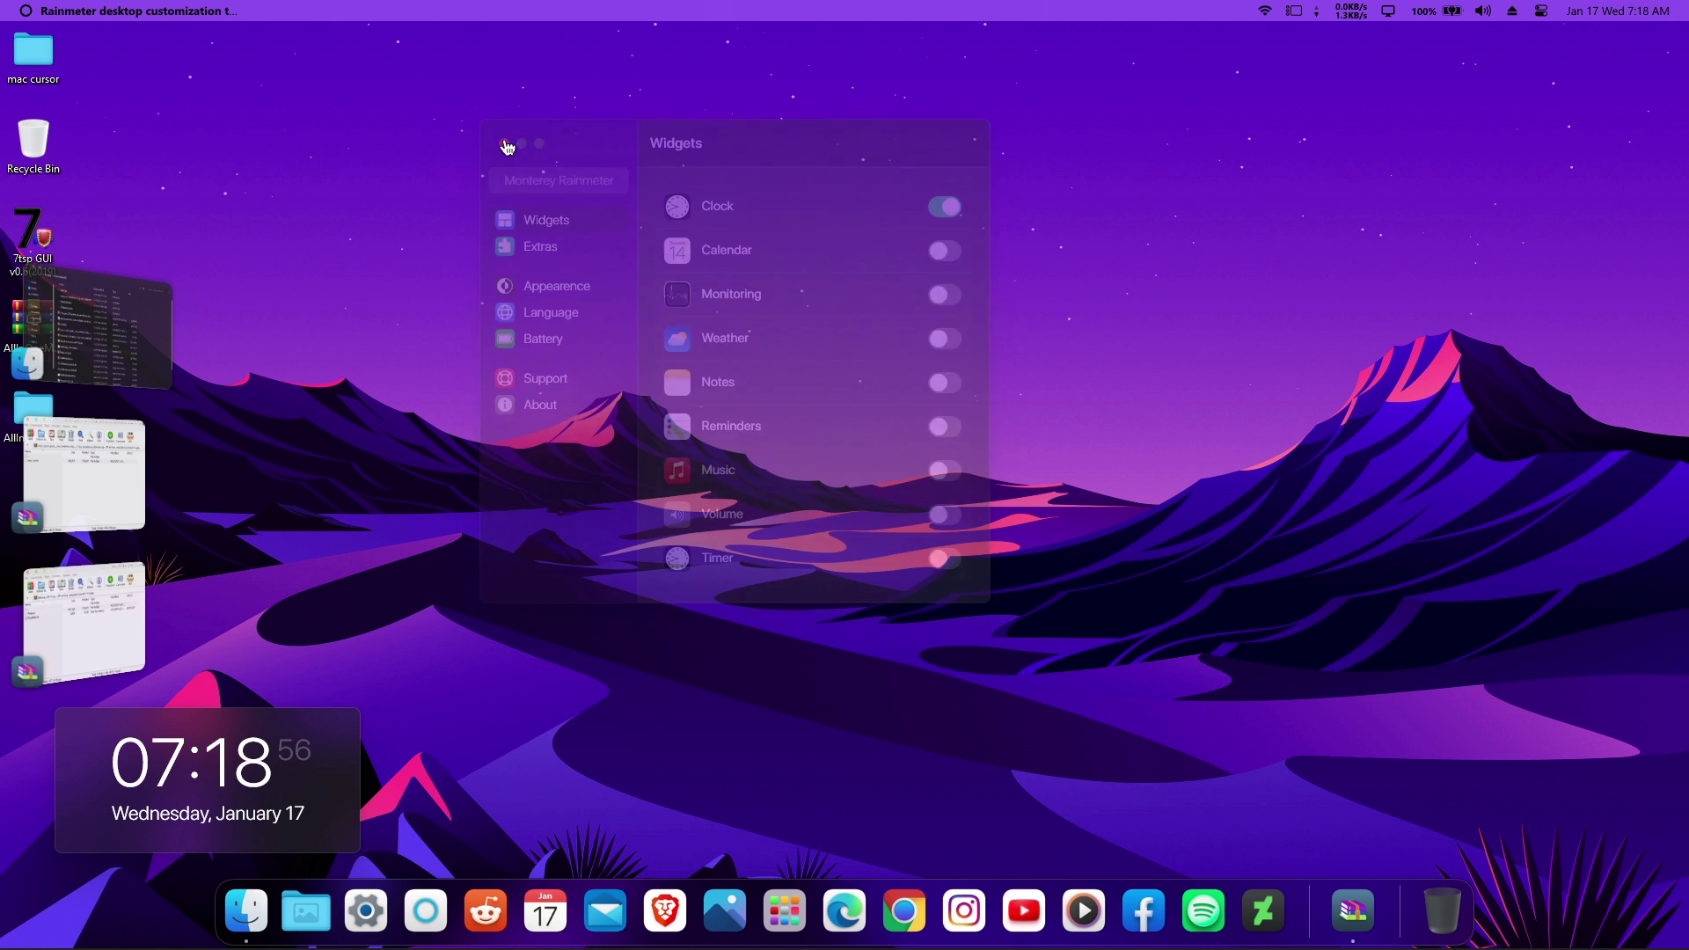
Uncheck View > Show desktop icons, then open the Apple-style menu at the menu bar's top-left.
right_click(824, 201)
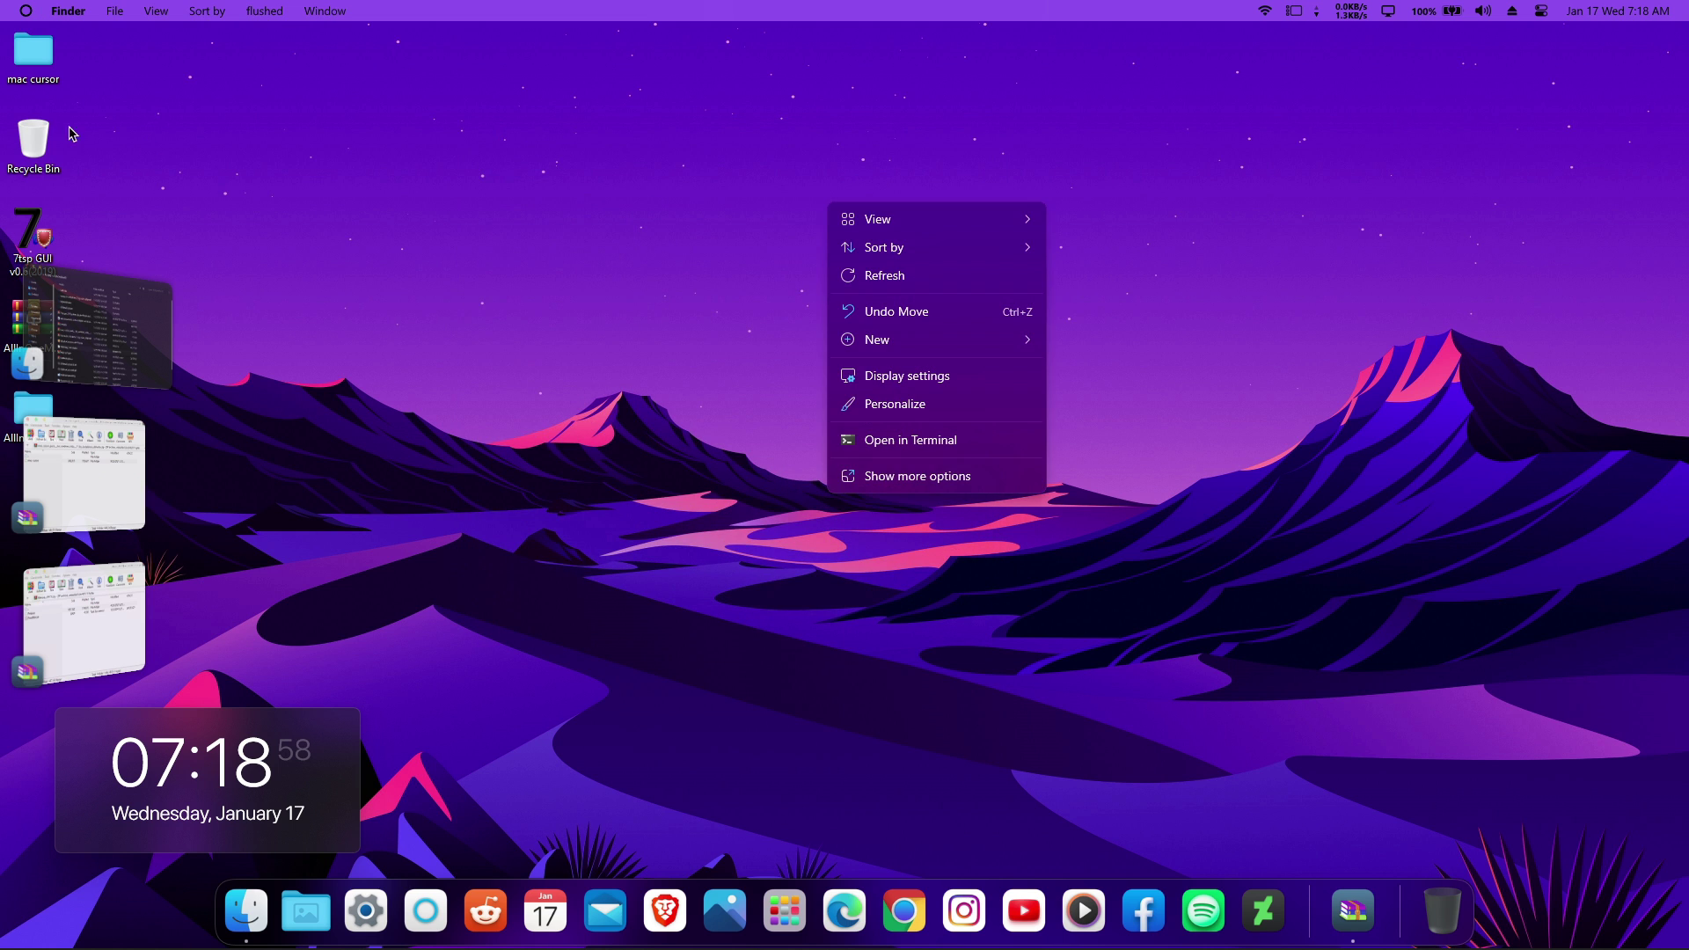
click(484, 626)
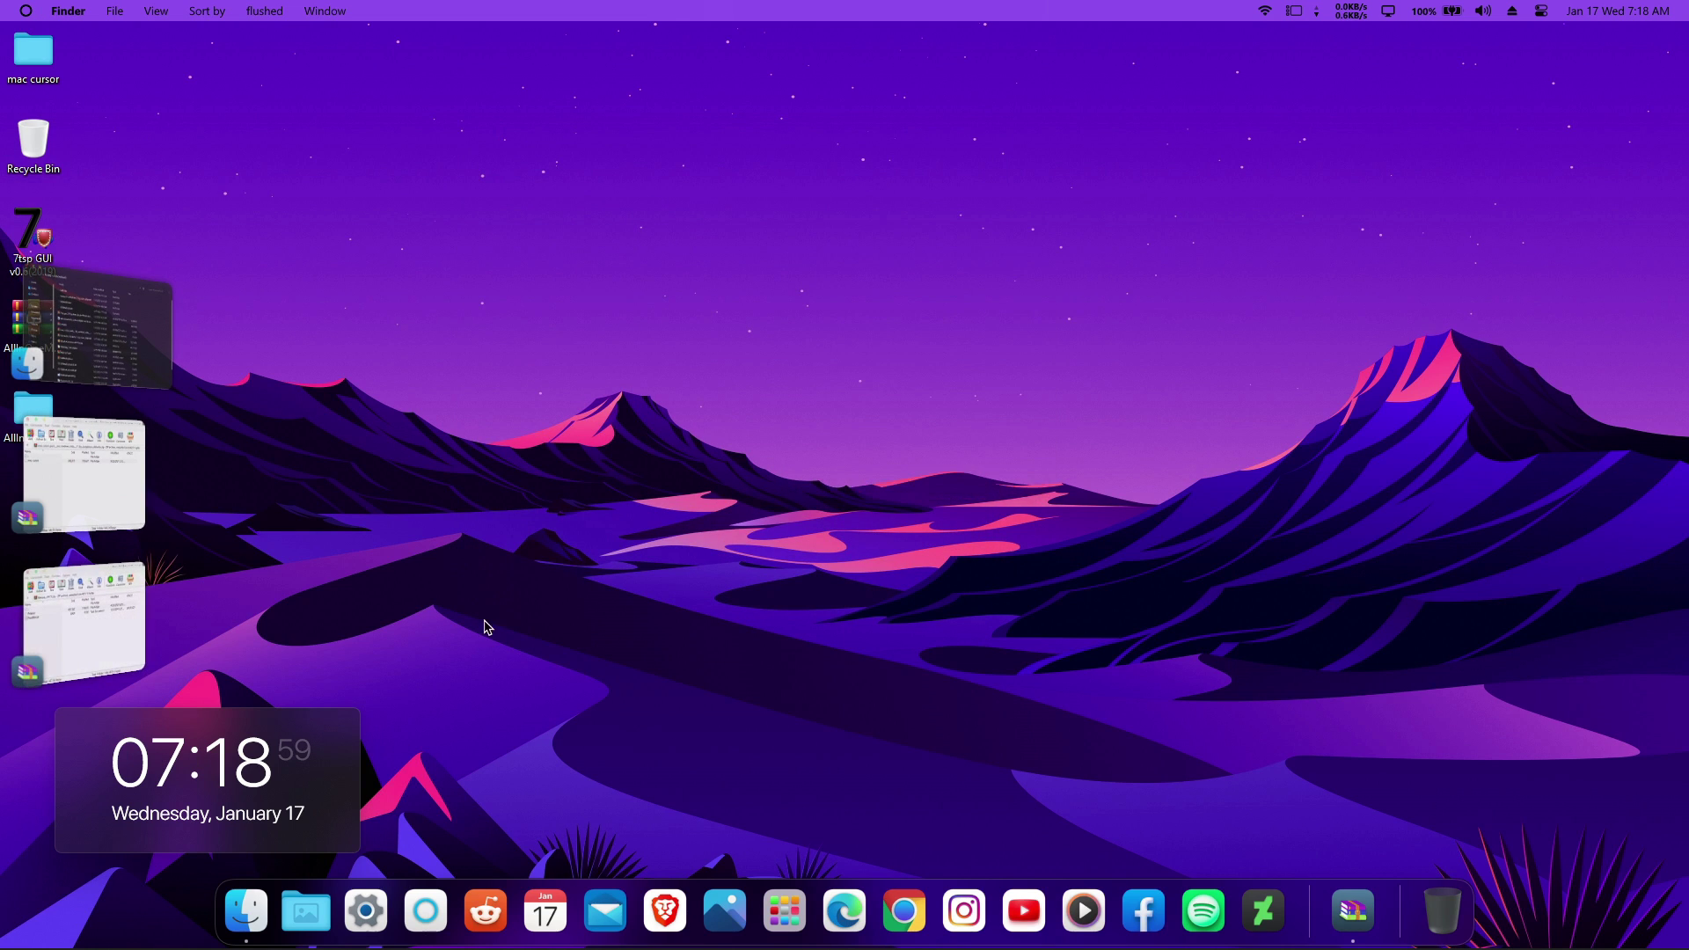
right_click(903, 66)
mouse_move(980, 81)
click(1186, 233)
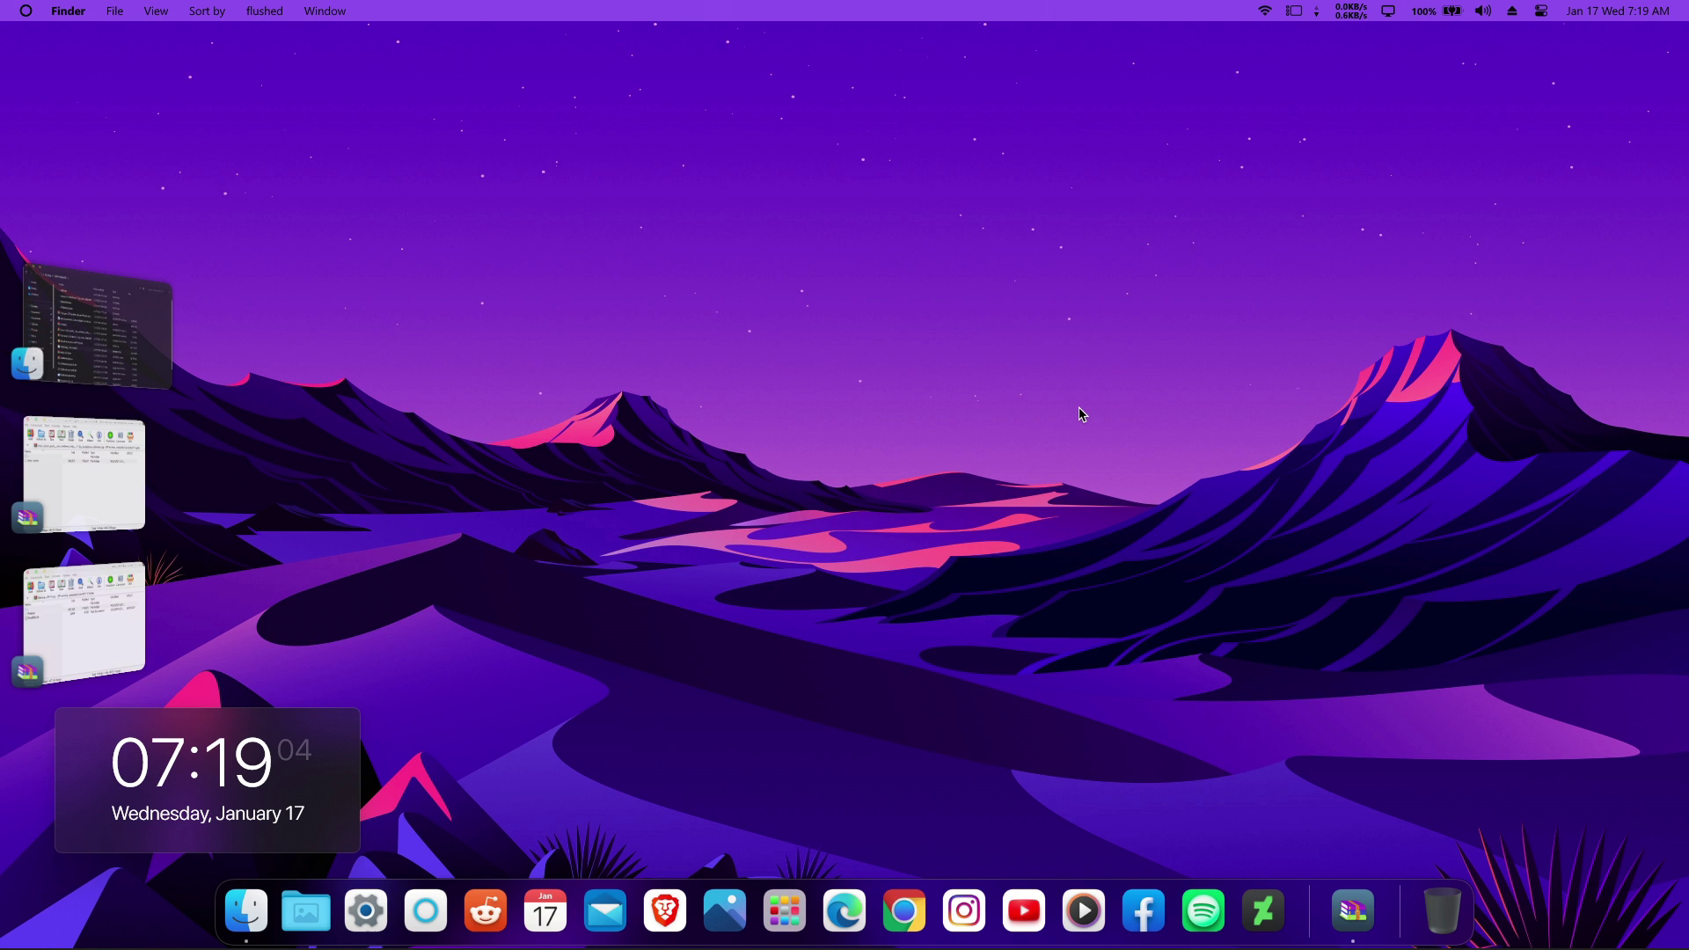
click(25, 11)
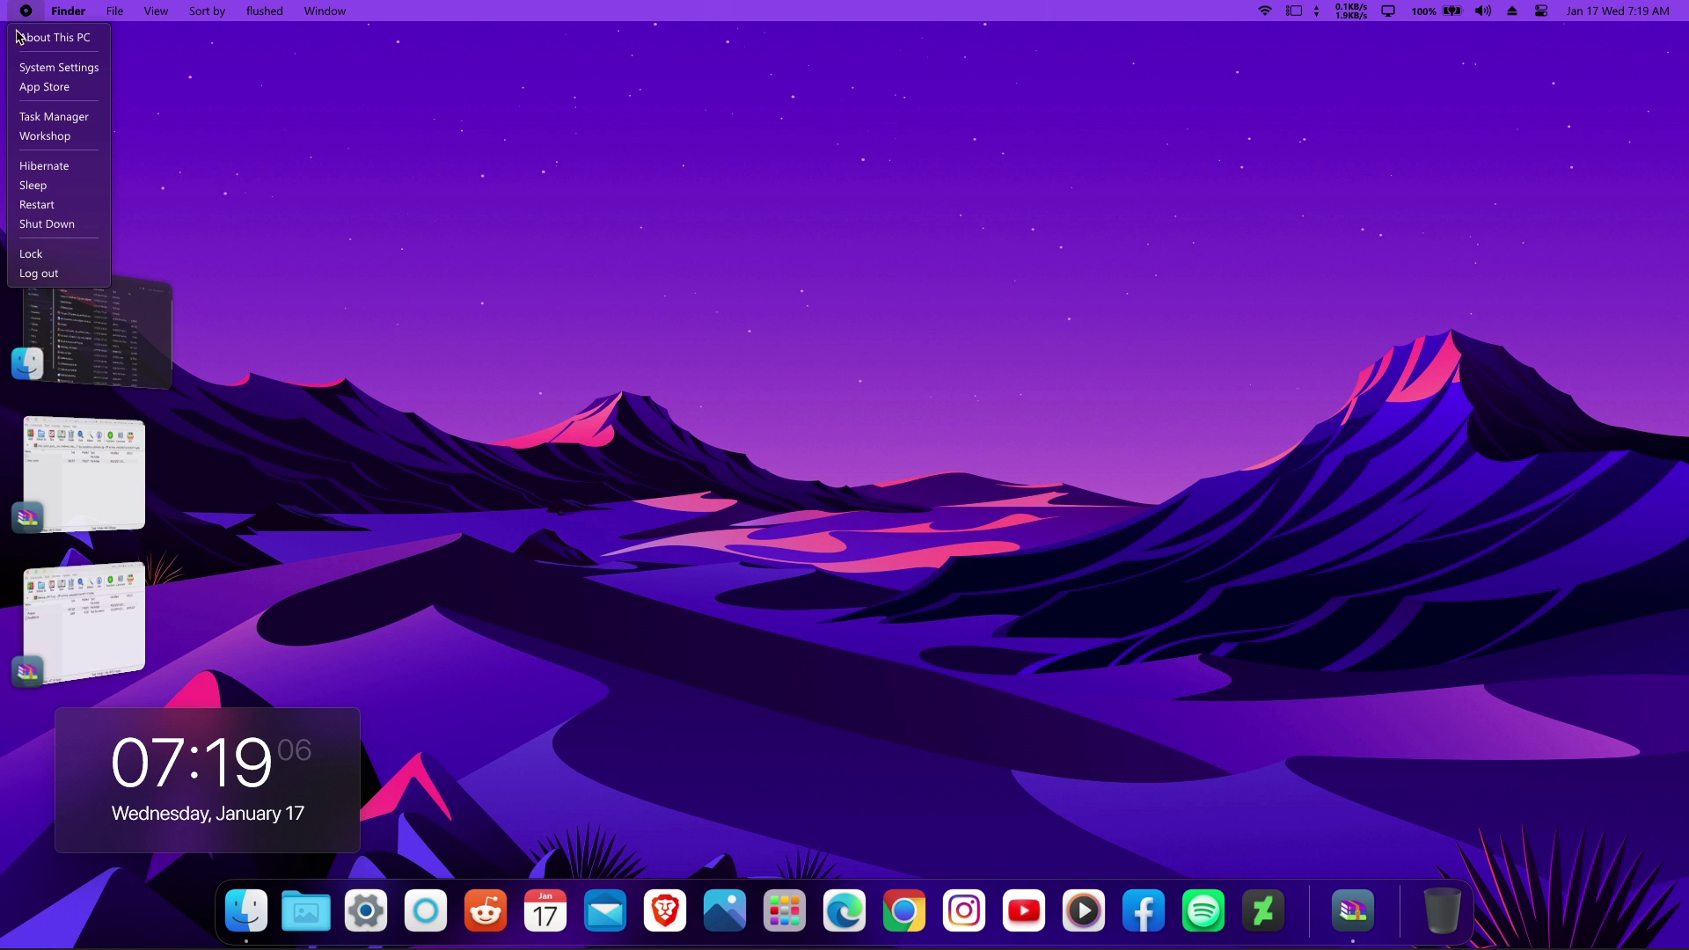